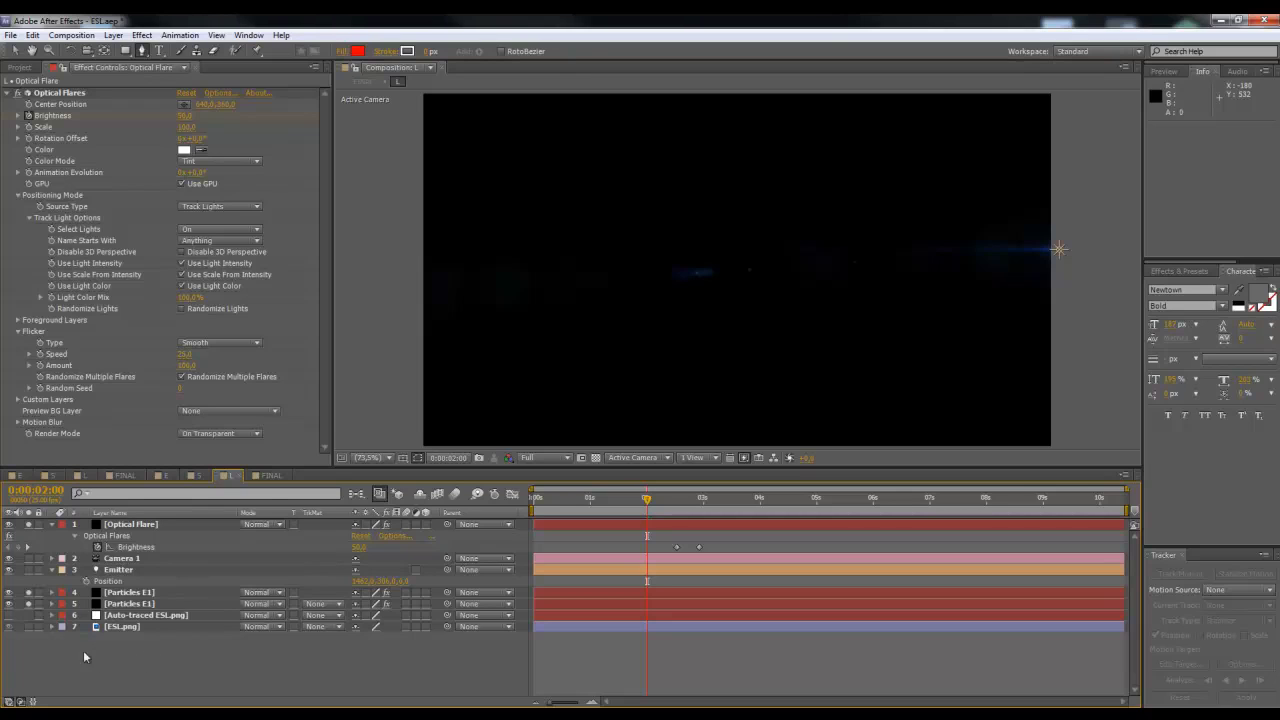
Step: Add a black solid at the top of composition L's layer stack and select it for Pen tool masking
right_click(108, 676)
mouse_move(186, 540)
left_click(345, 576)
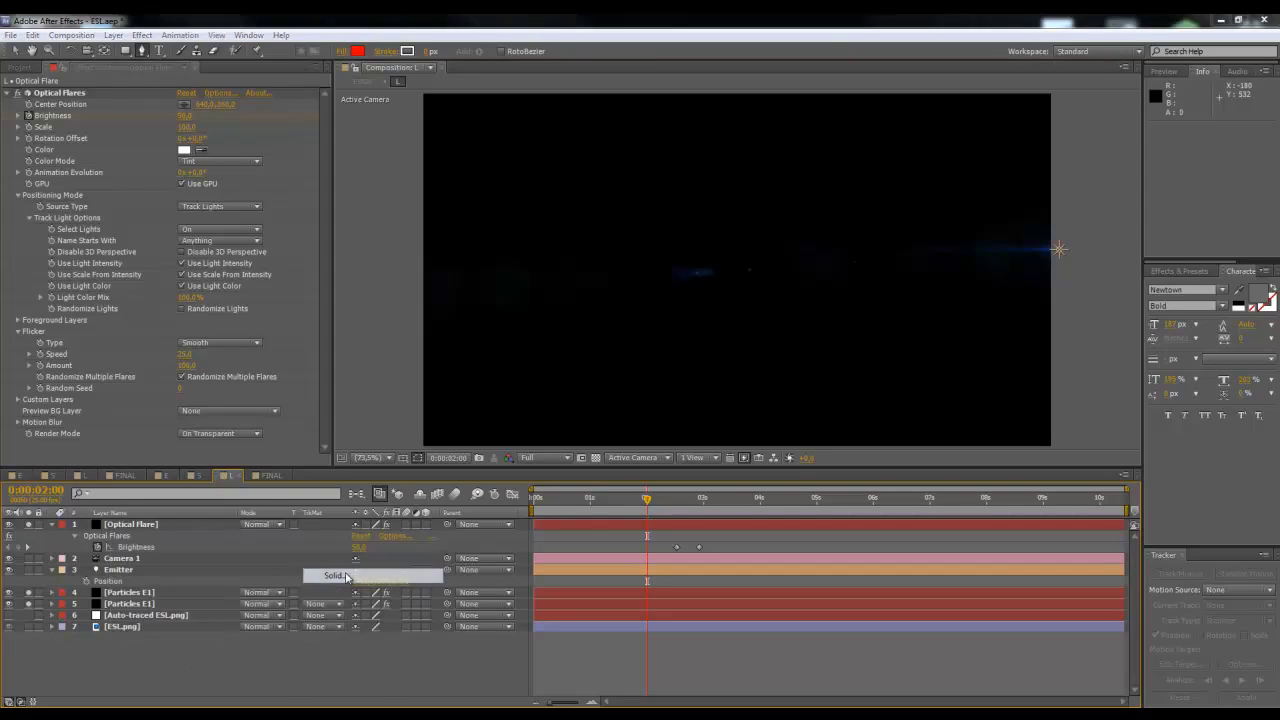
left_click(429, 515)
left_click(143, 51)
left_click(134, 641)
left_click(128, 526)
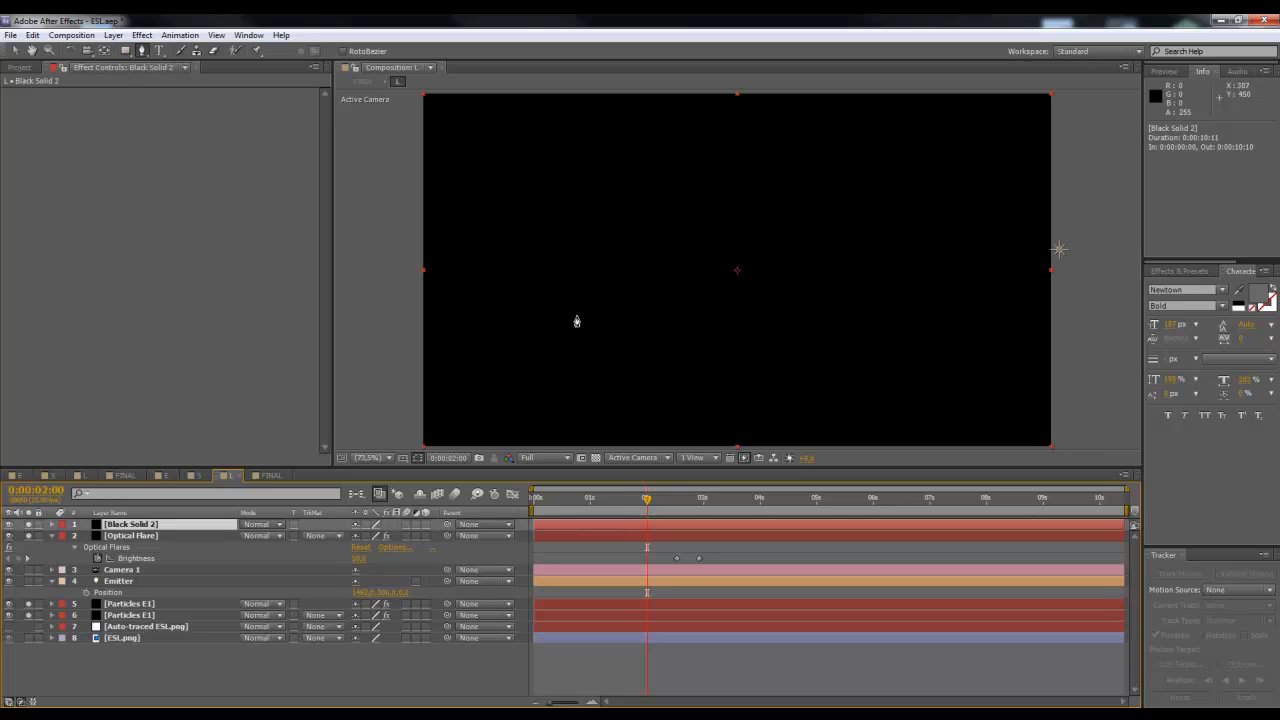
Step: Draw an open, winding 12-vertex mask path across the black solid with the Pen tool, looping around the frame's edges
left_click(497, 328)
left_click_drag(609, 162, 652, 206)
left_click(732, 388)
left_click_drag(770, 168, 832, 186)
left_click_drag(832, 312, 903, 258)
left_click_drag(903, 155, 946, 171)
left_click_drag(988, 280, 996, 300)
left_click_drag(977, 382, 1041, 356)
left_click_drag(492, 403, 457, 389)
left_click_drag(473, 173, 507, 154)
left_click_drag(615, 128, 675, 133)
left_click(948, 140)
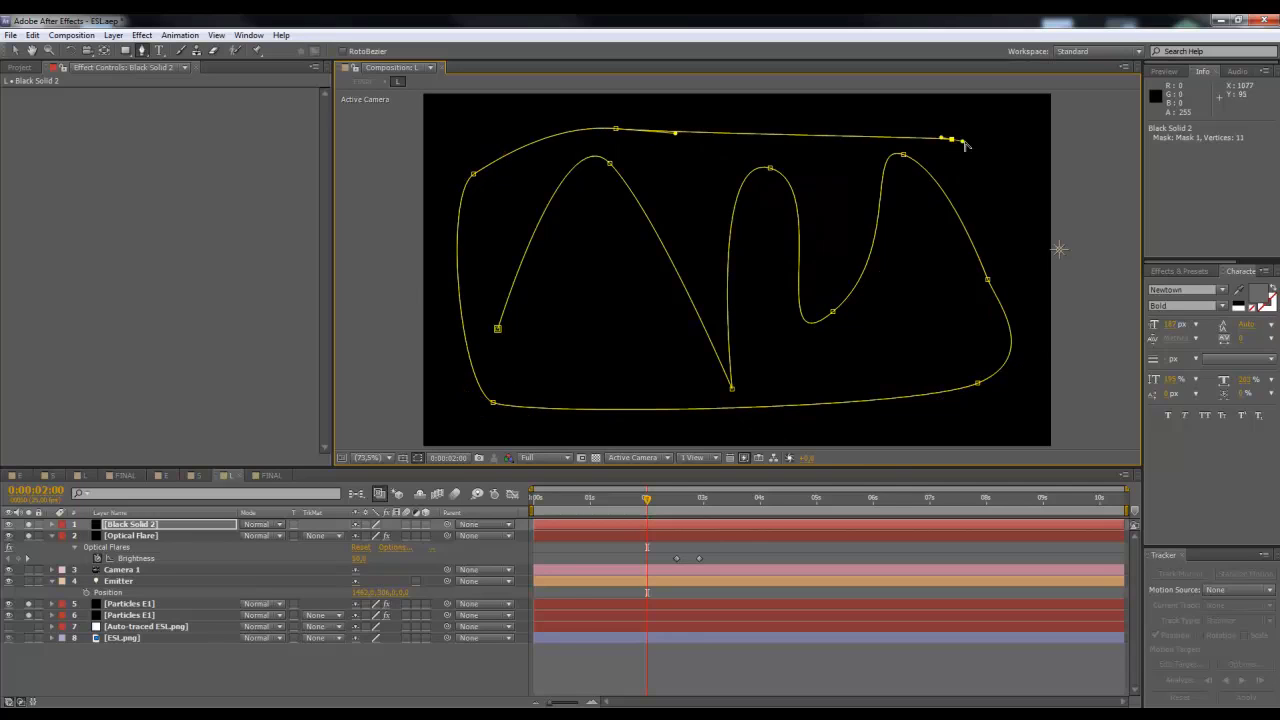
left_click(86, 695)
Step: Copy the black solid's Mask Path and paste it into the Emitter light's Position at the 2-second mark
left_click(150, 525)
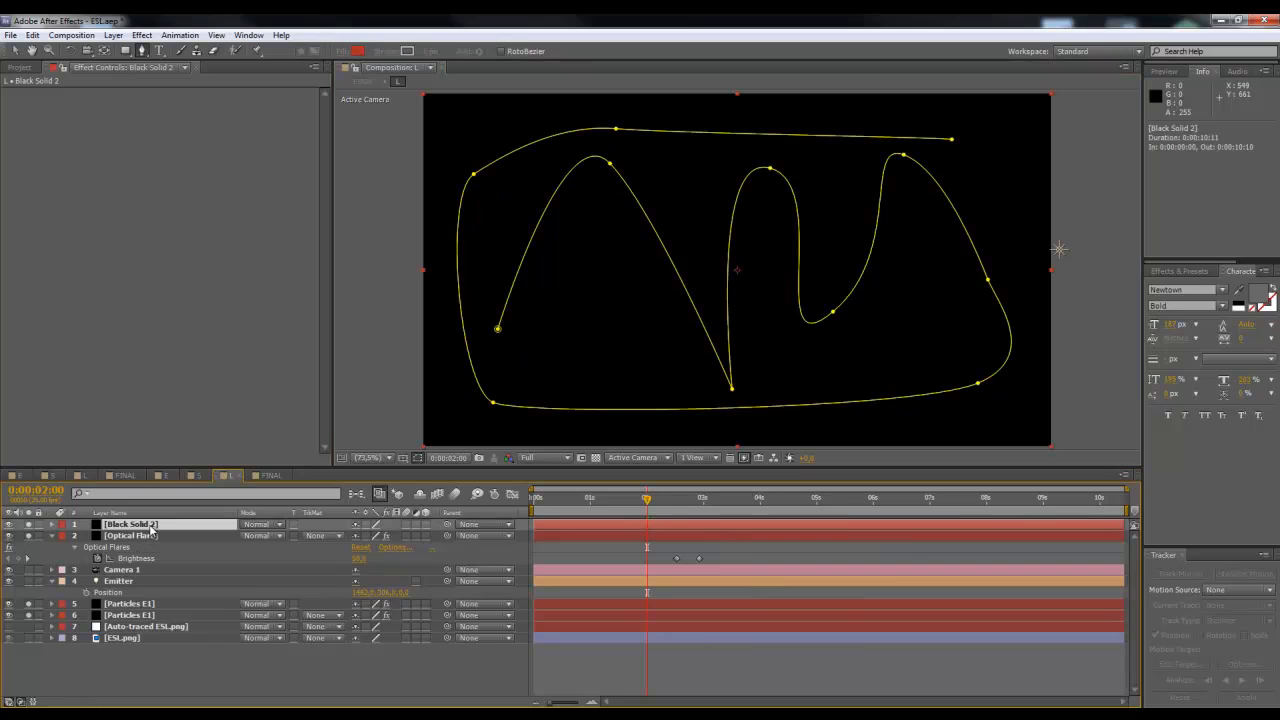
key("m")
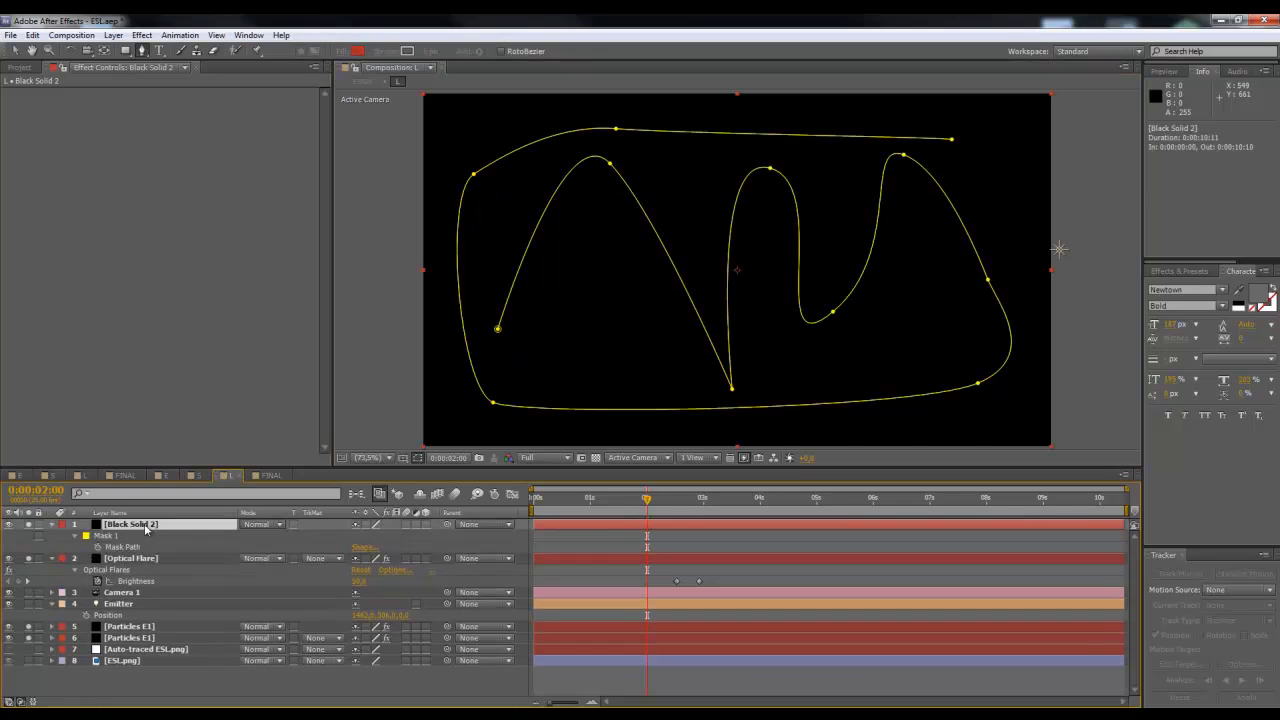
left_click(118, 537)
left_click(120, 547)
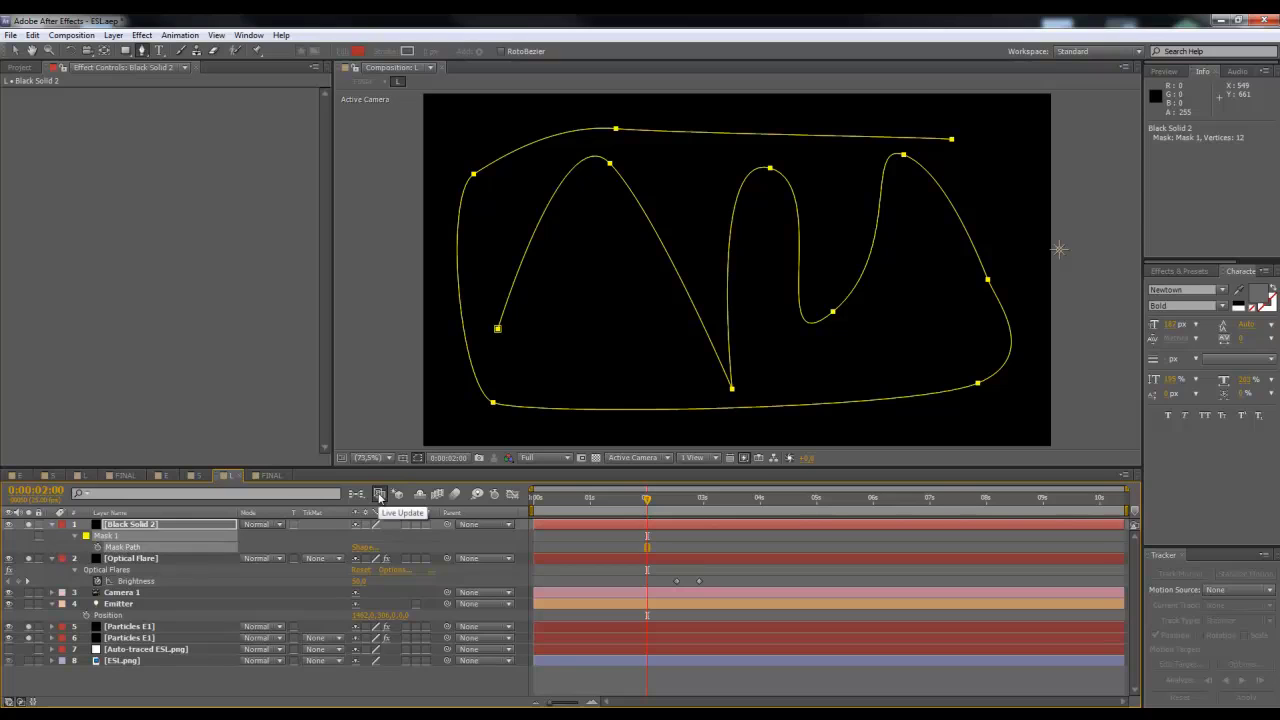
left_click(108, 604)
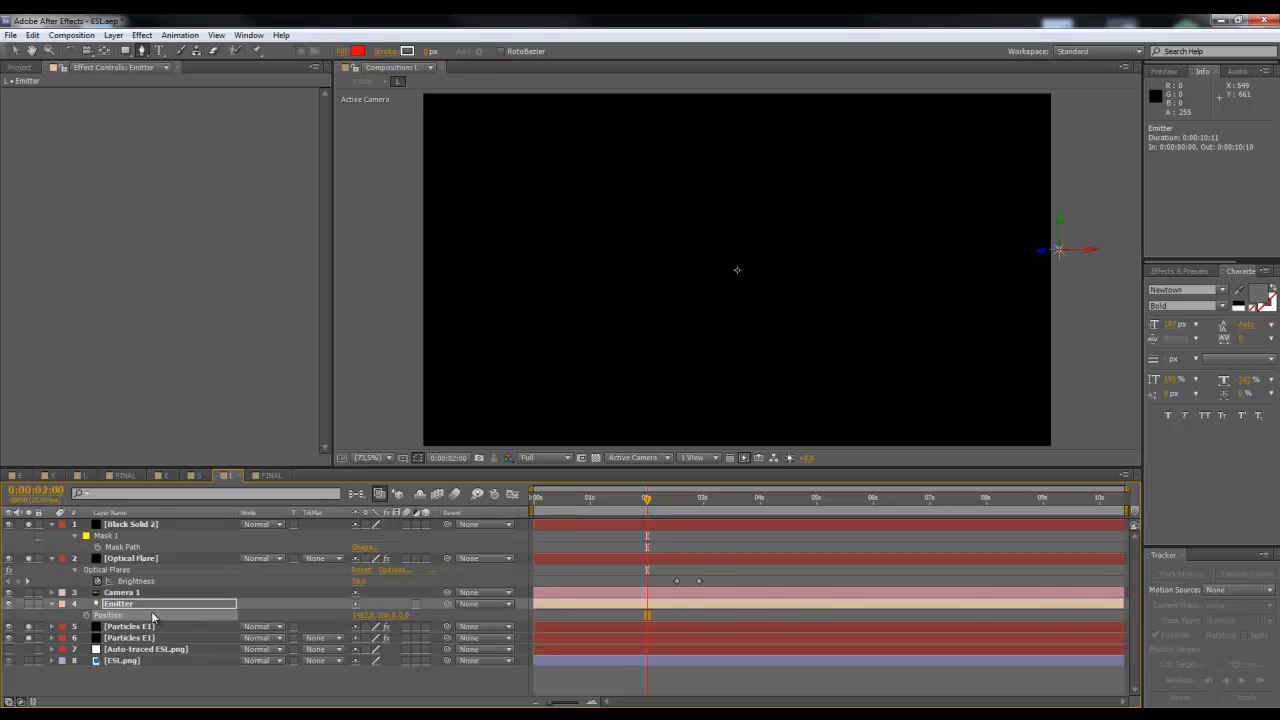
key("ctrl+v")
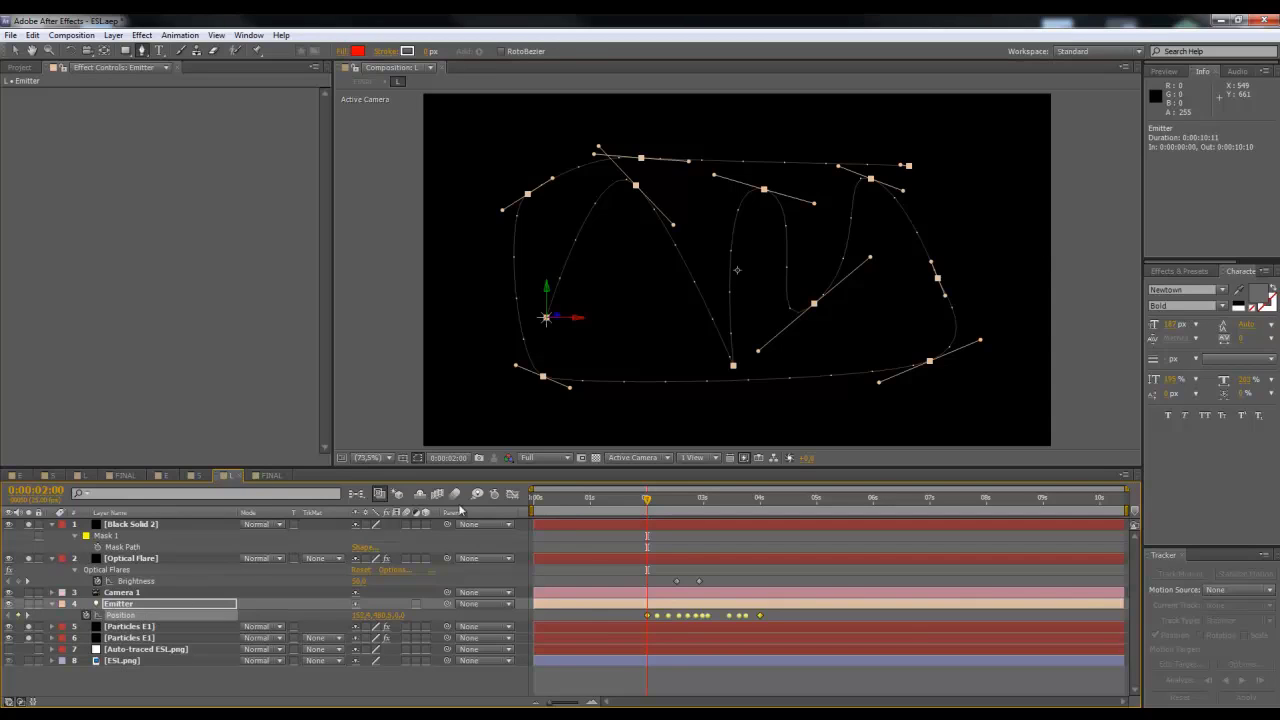
Step: Hide the black solid and the mask outlines, and scrub to 4 seconds to preview the emitter following the path
left_click_drag(660, 505, 705, 500)
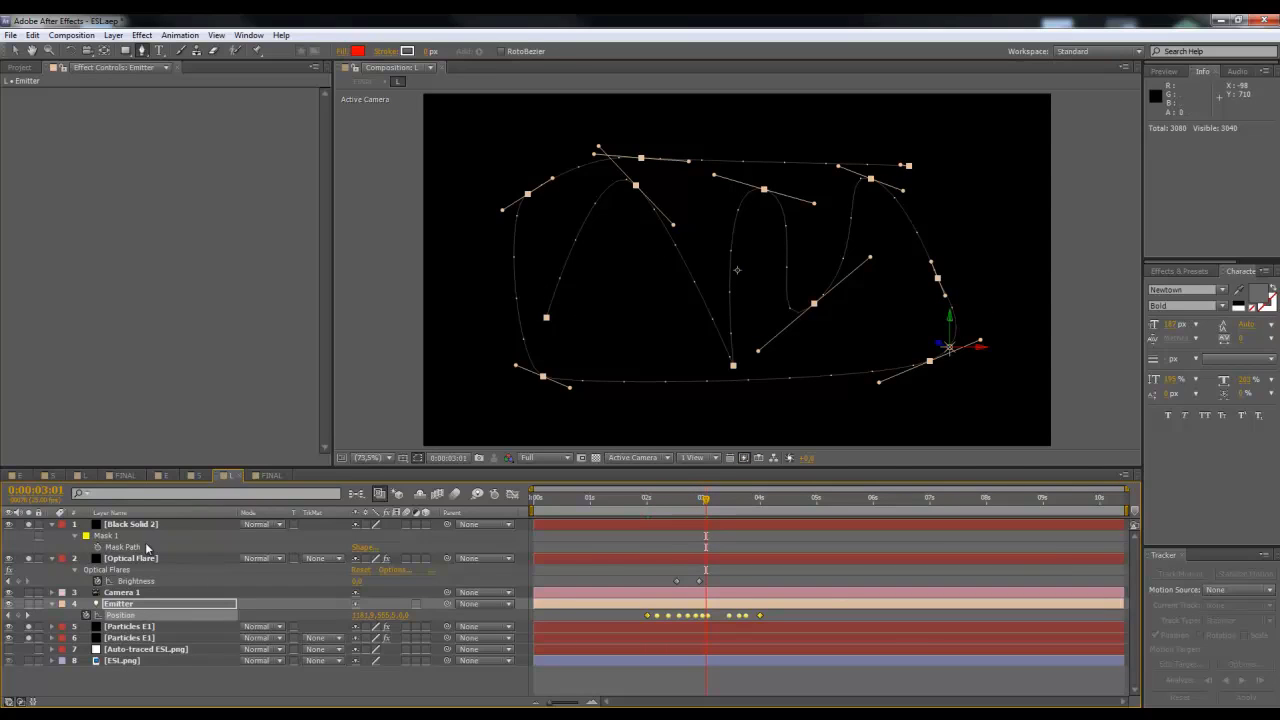
left_click(105, 536)
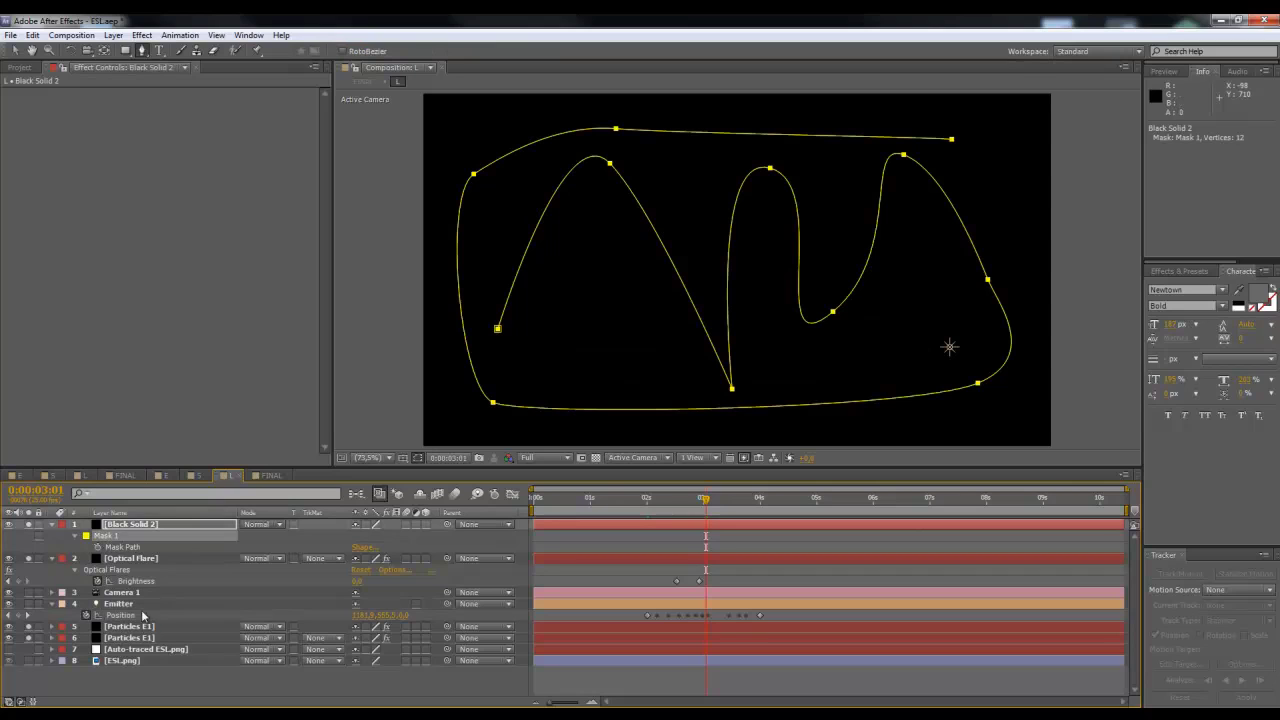
left_click(120, 604)
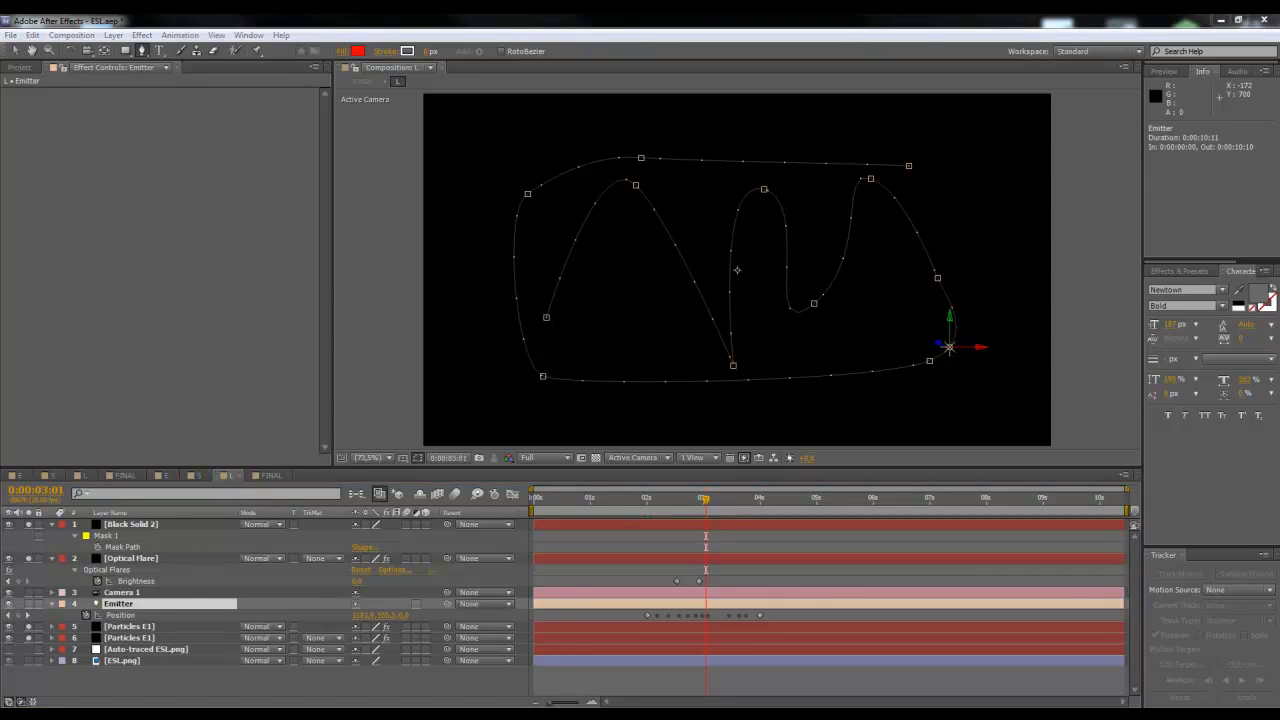
left_click(100, 525)
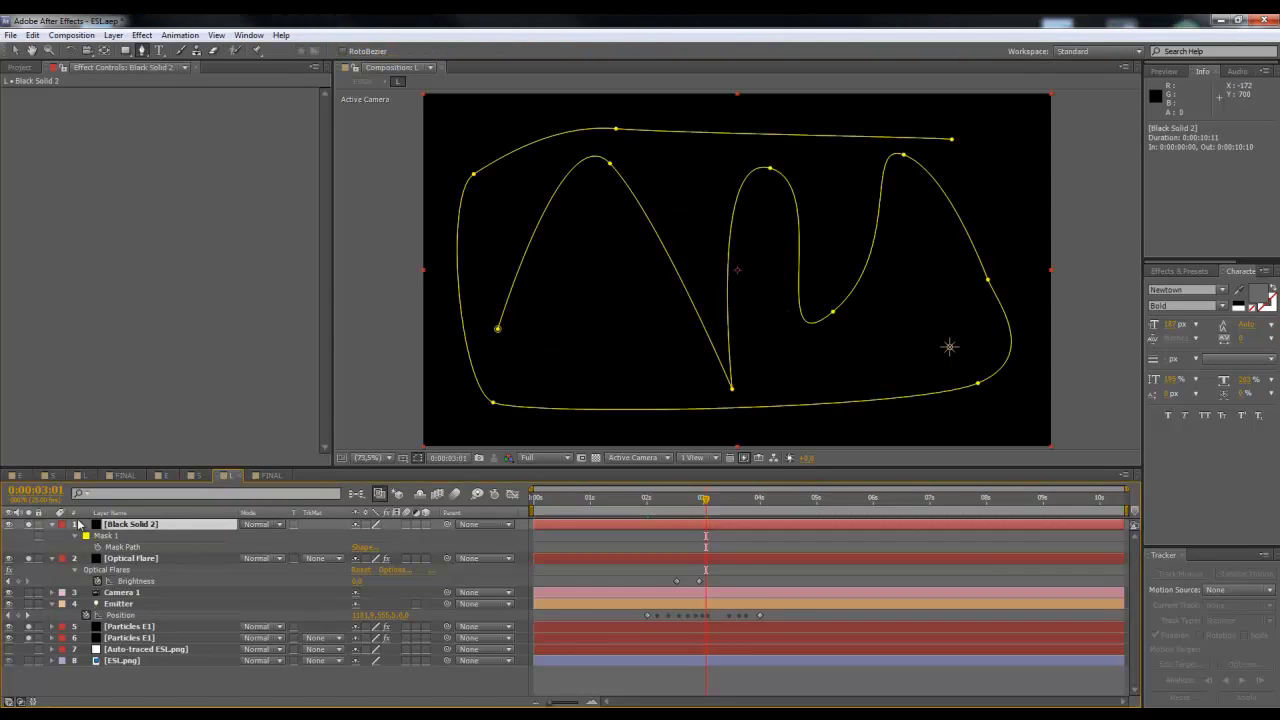
left_click(10, 526)
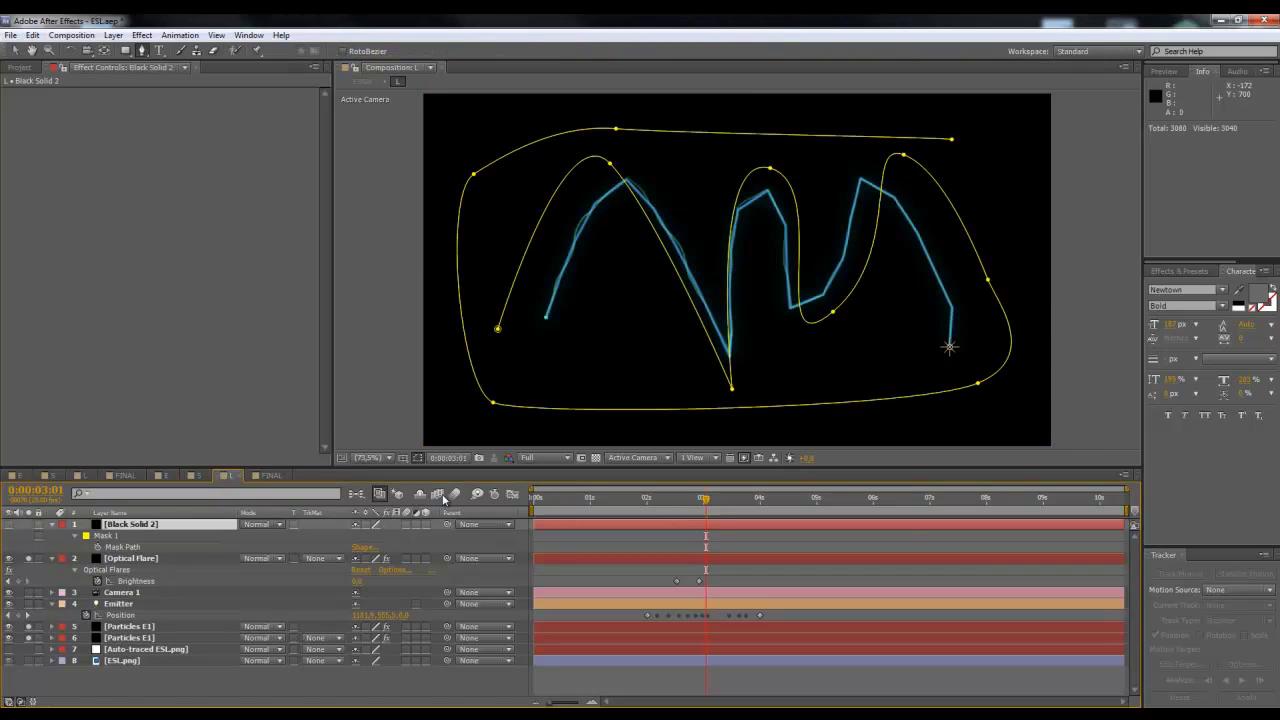
left_click(417, 458)
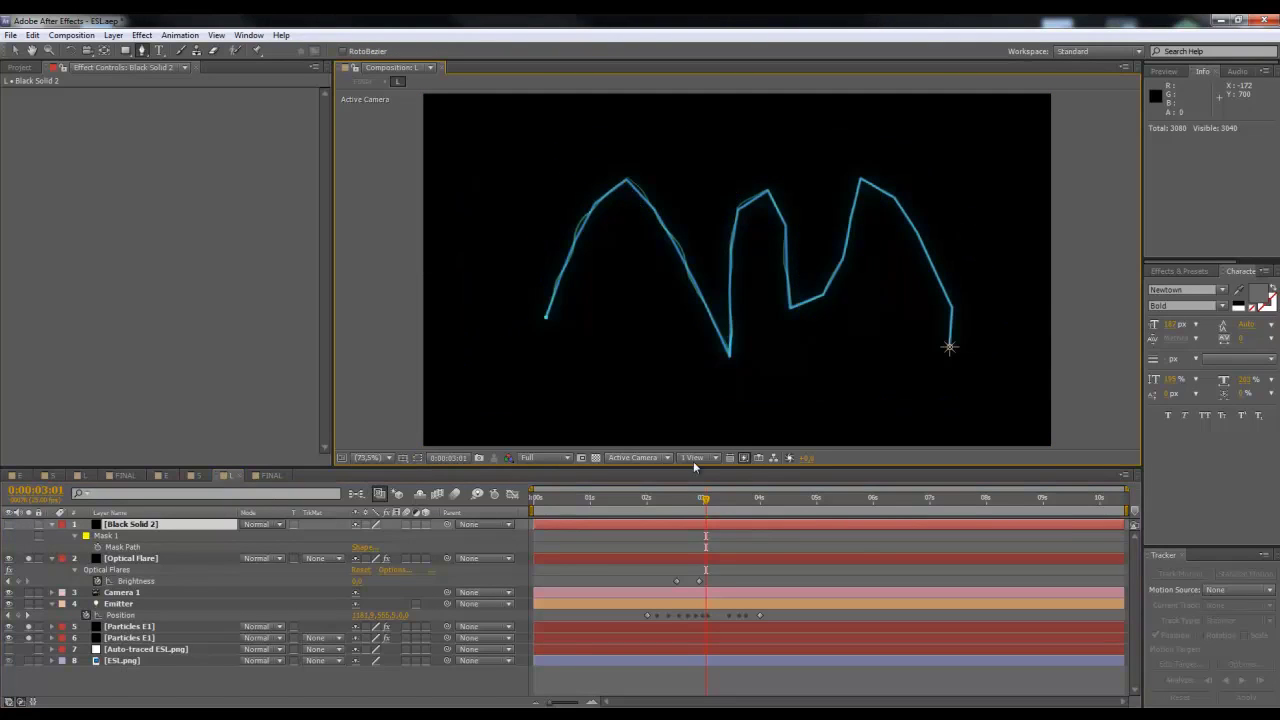
left_click_drag(686, 501, 761, 496)
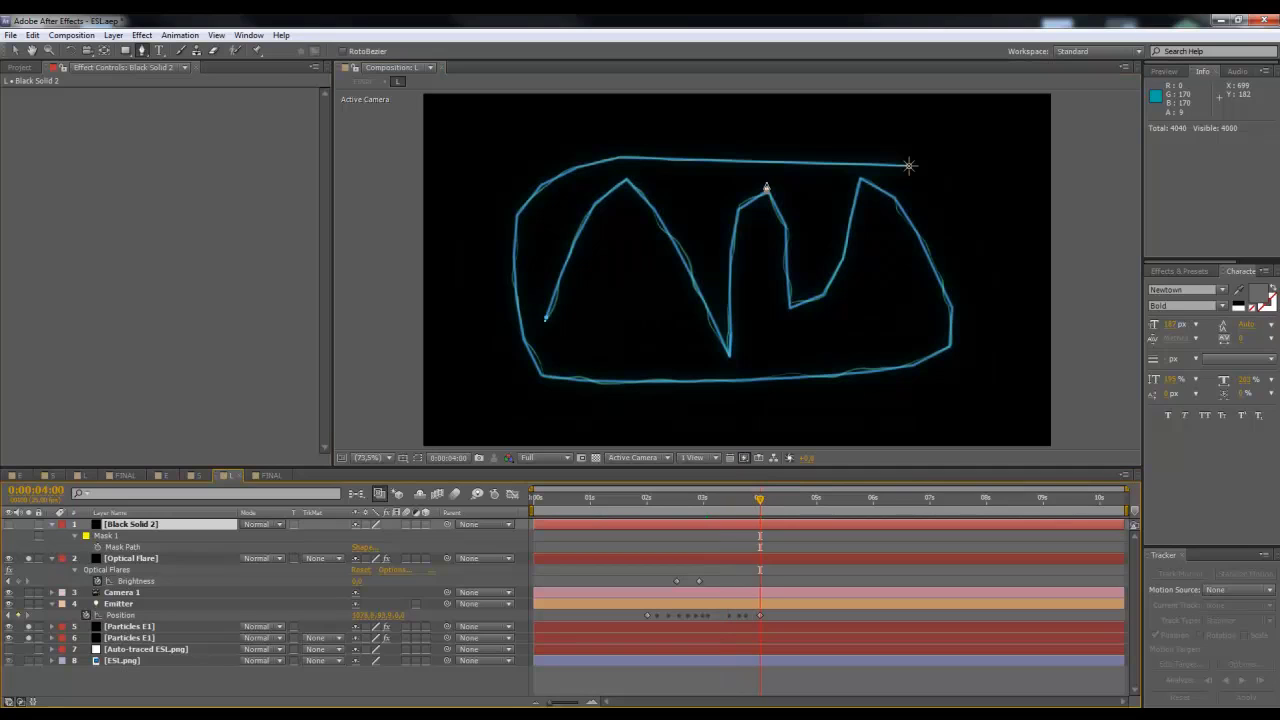
Step: Open the FINAL composition and scrub through the ESL logo animation
left_click(128, 476)
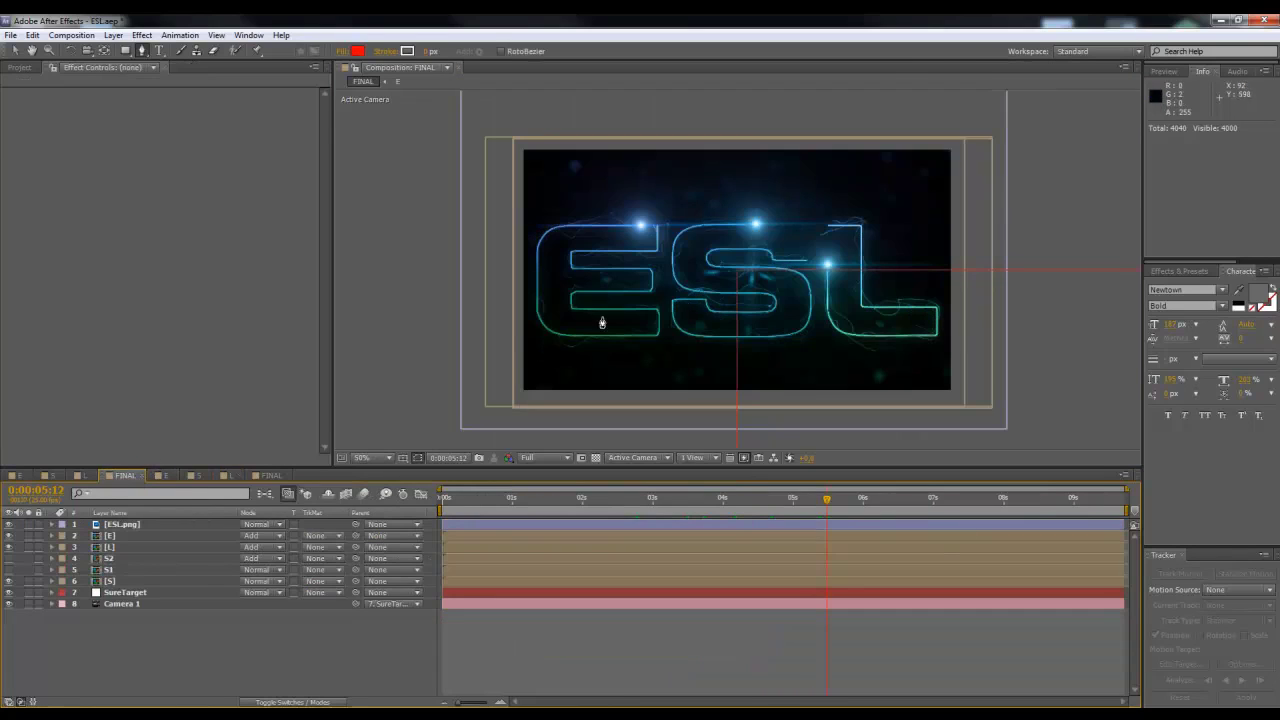
left_click_drag(826, 498, 1060, 501)
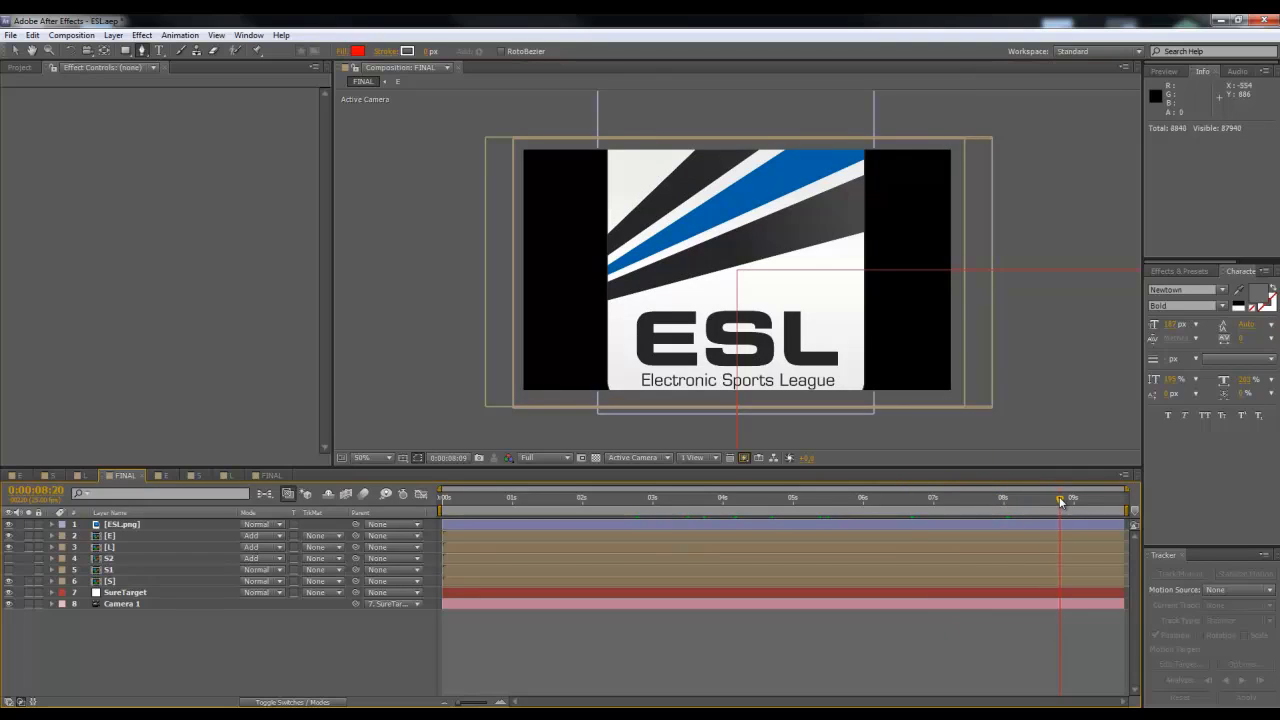
mouse_move(802, 497)
left_mouse_down()
mouse_move(899, 497)
mouse_move(790, 503)
left_mouse_up()
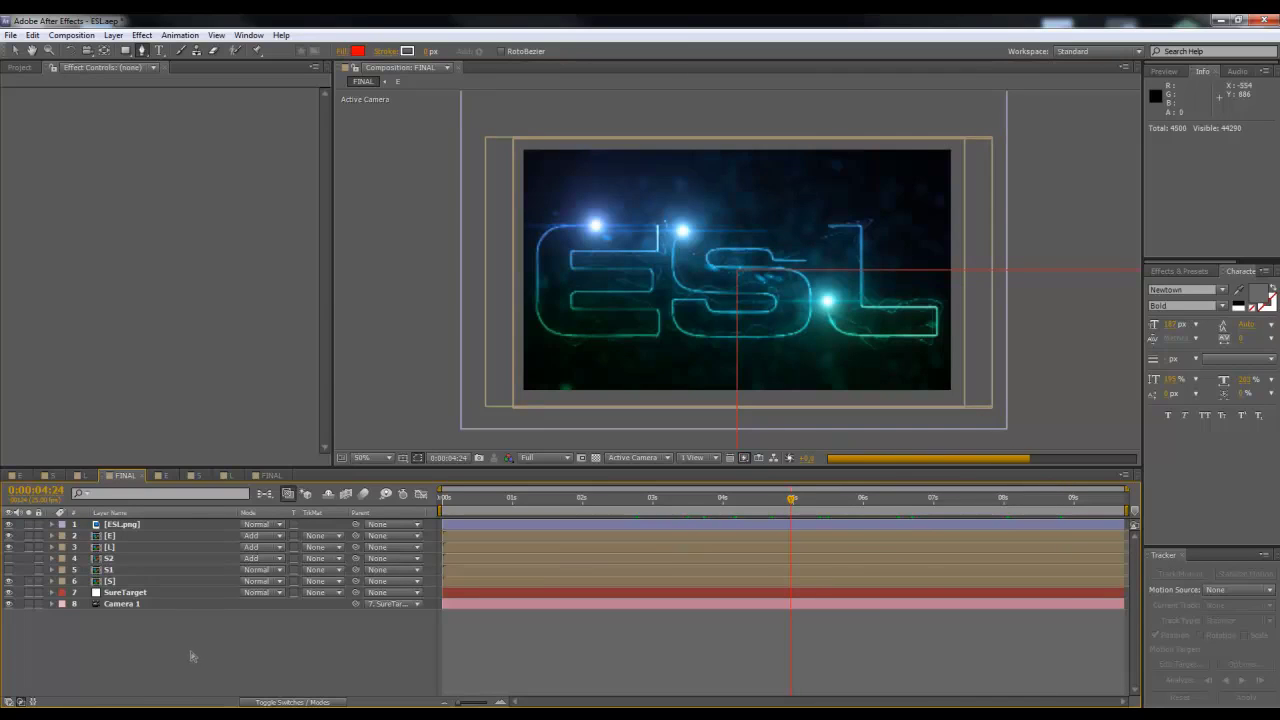
Step: Bring up the project's list of compositions and footage
left_click(26, 67)
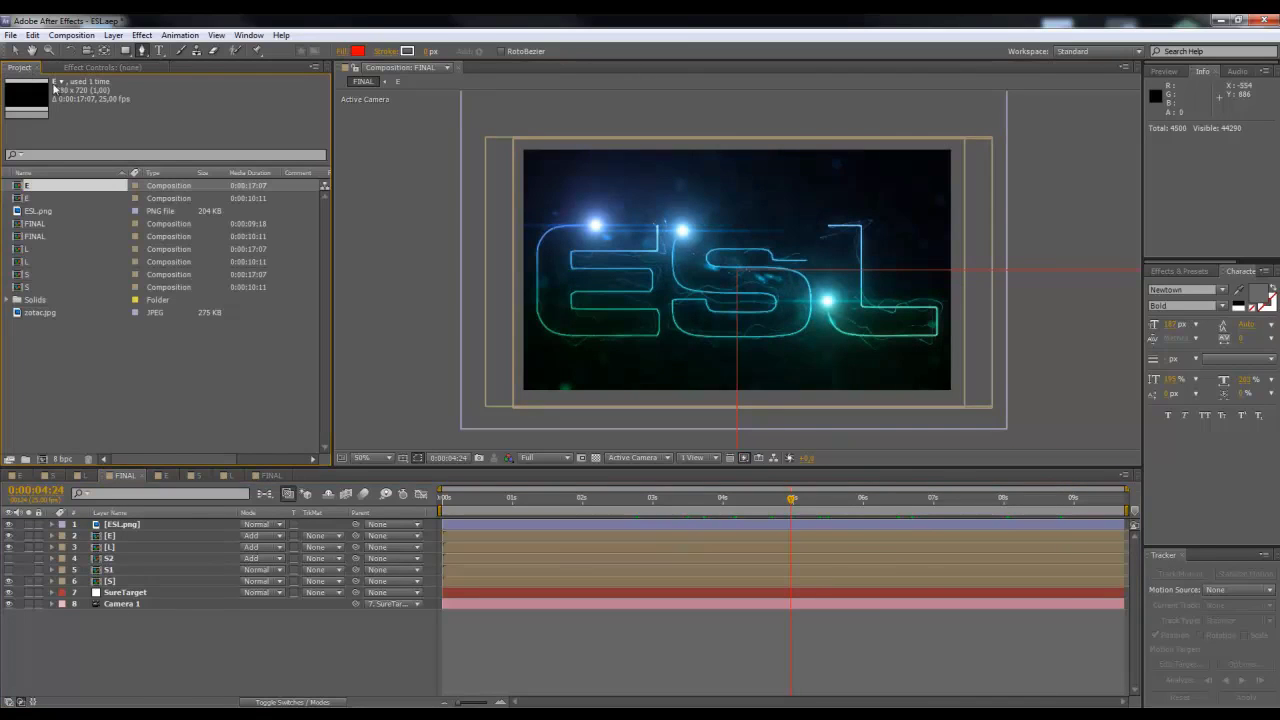
left_click(91, 363)
left_click_drag(114, 398, 5, 168)
left_click(112, 383)
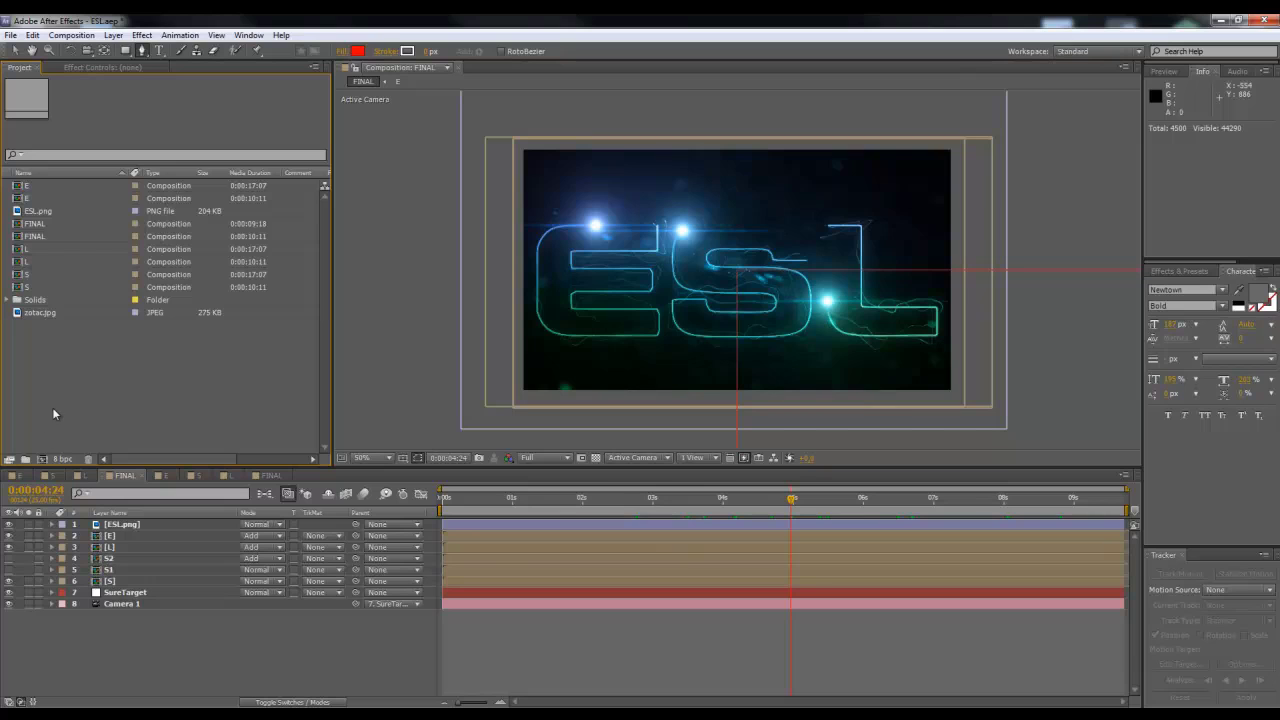
Step: Create a composition named E with the HDV/HDTV 720 25 preset, 1280 x 720 px, 25 fps and a duration of 0:00:10:11
left_click(40, 459)
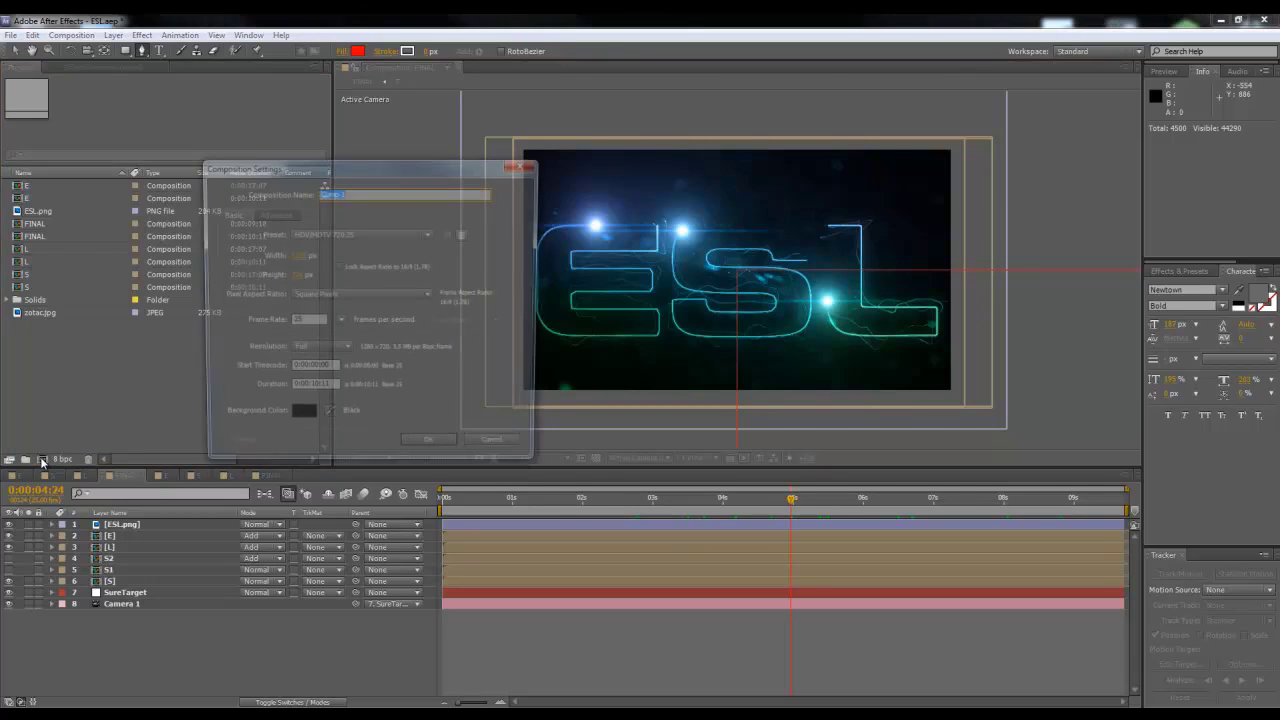
left_click_drag(334, 172, 438, 312)
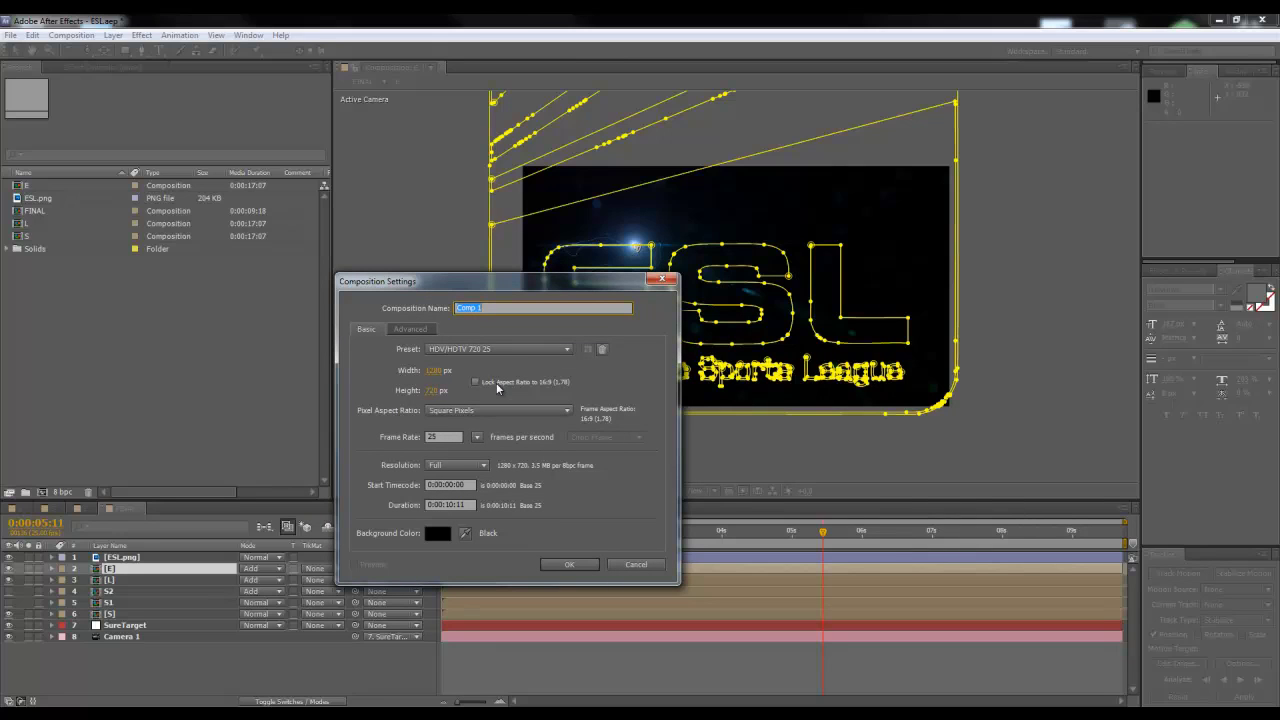
left_click(494, 349)
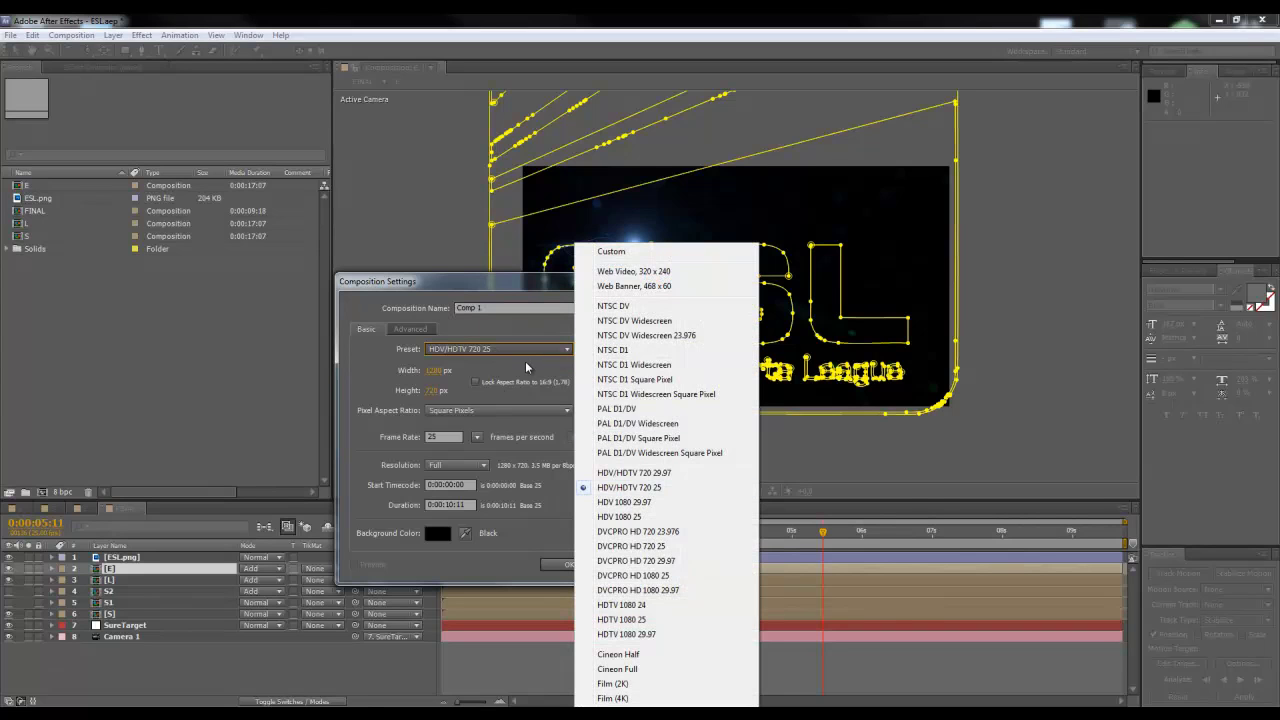
left_click(525, 361)
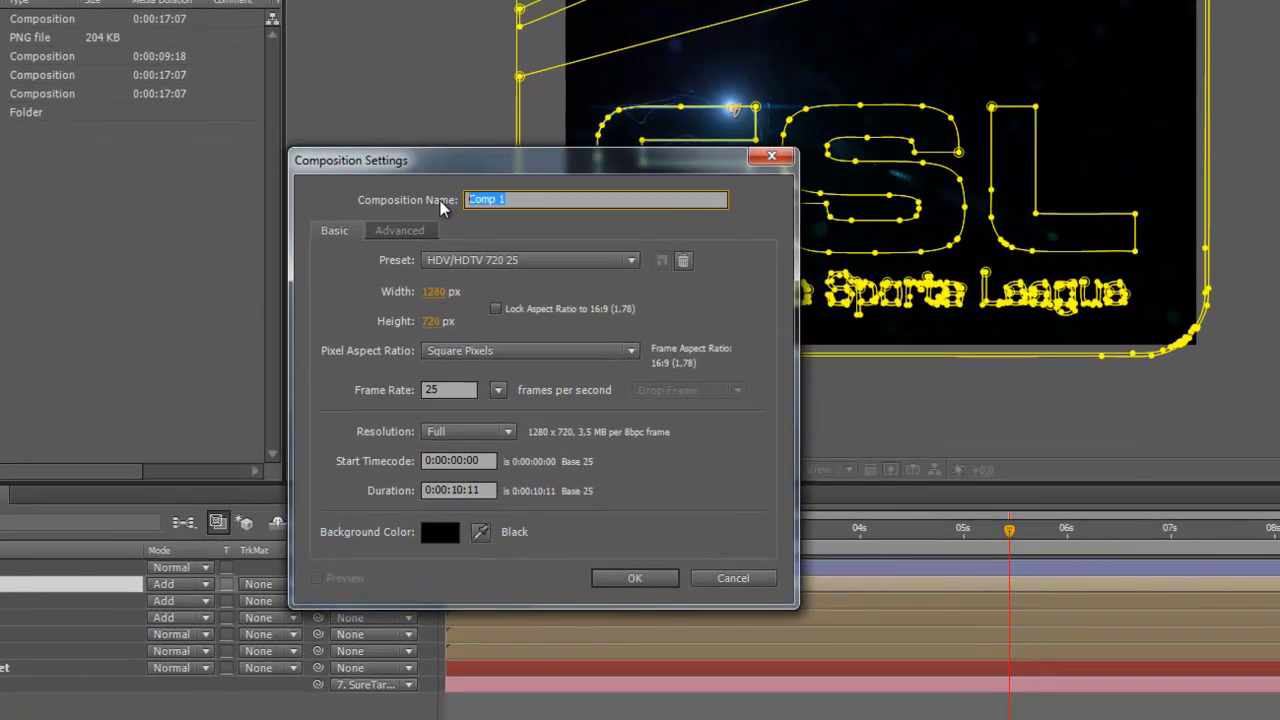
type("E")
left_click_drag(476, 160, 486, 87)
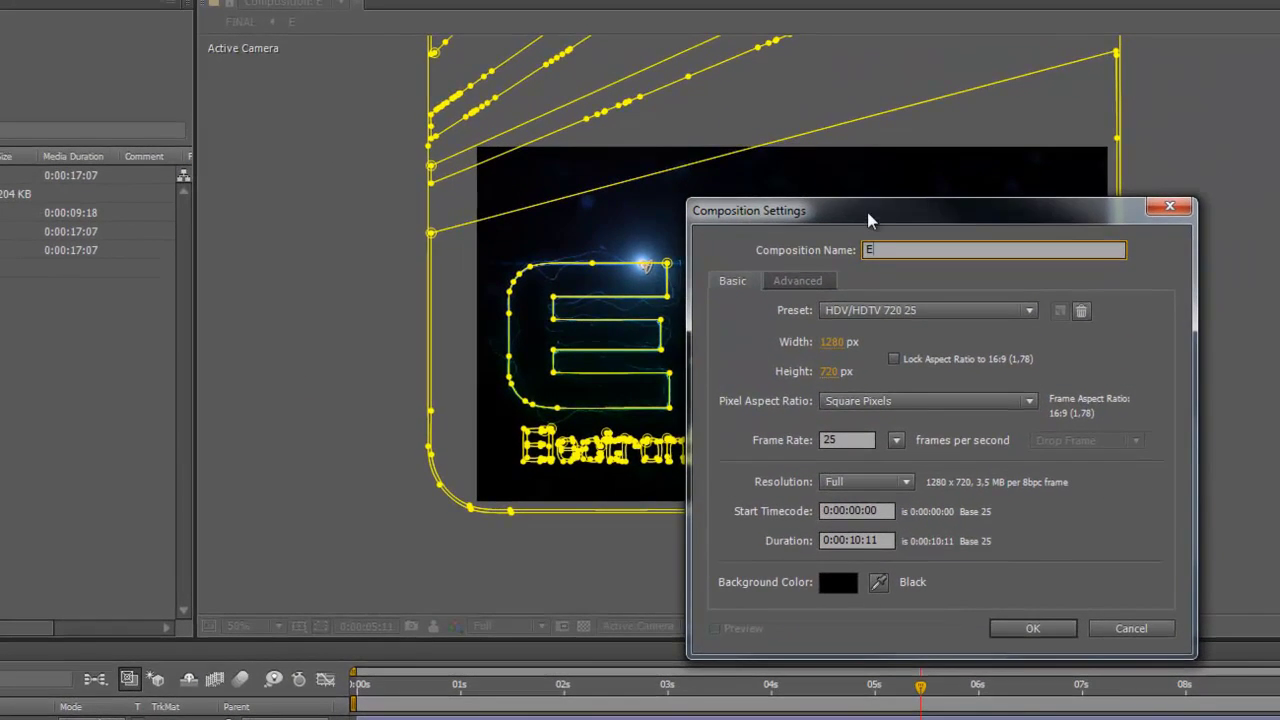
left_click_drag(417, 209, 869, 197)
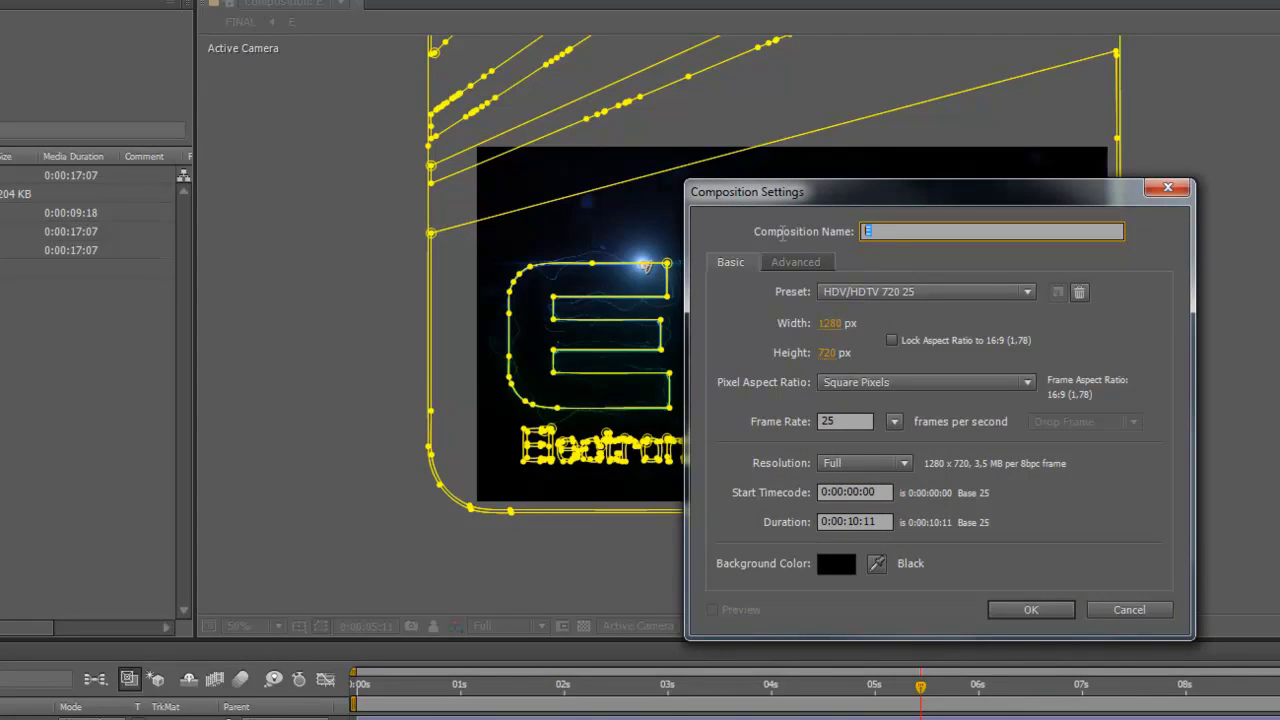
left_click(862, 421)
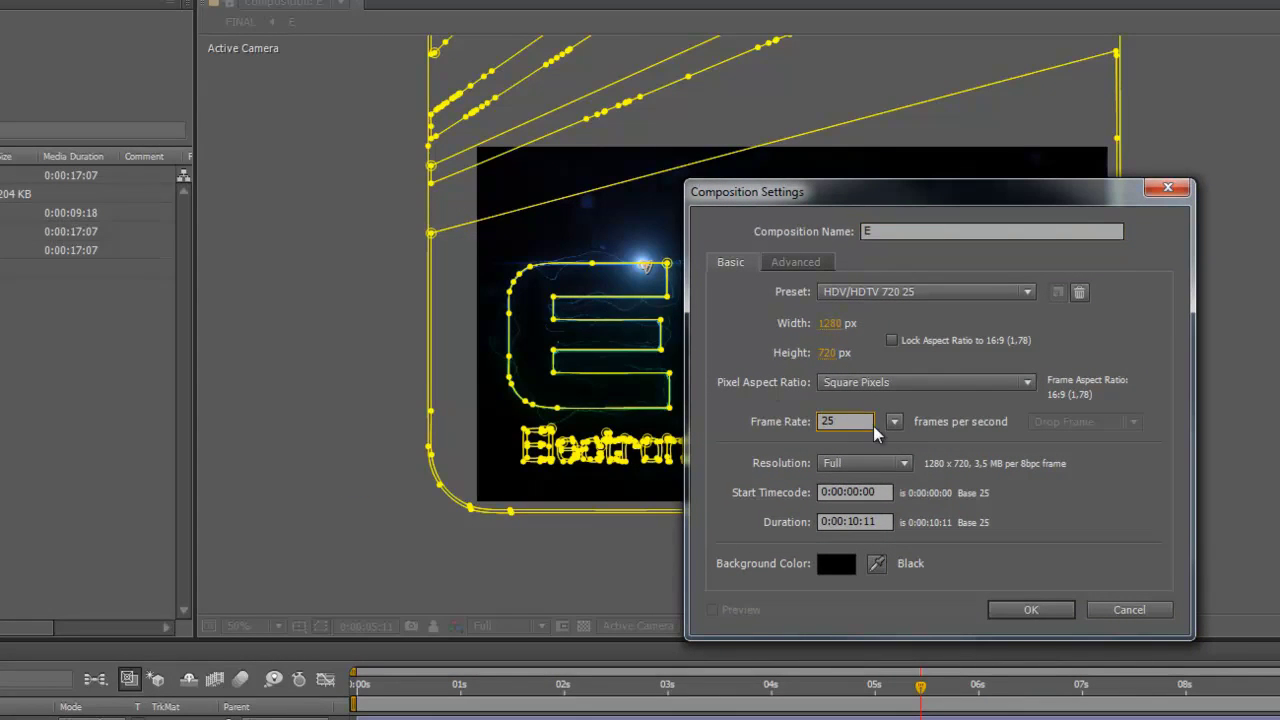
left_click_drag(890, 521, 799, 518)
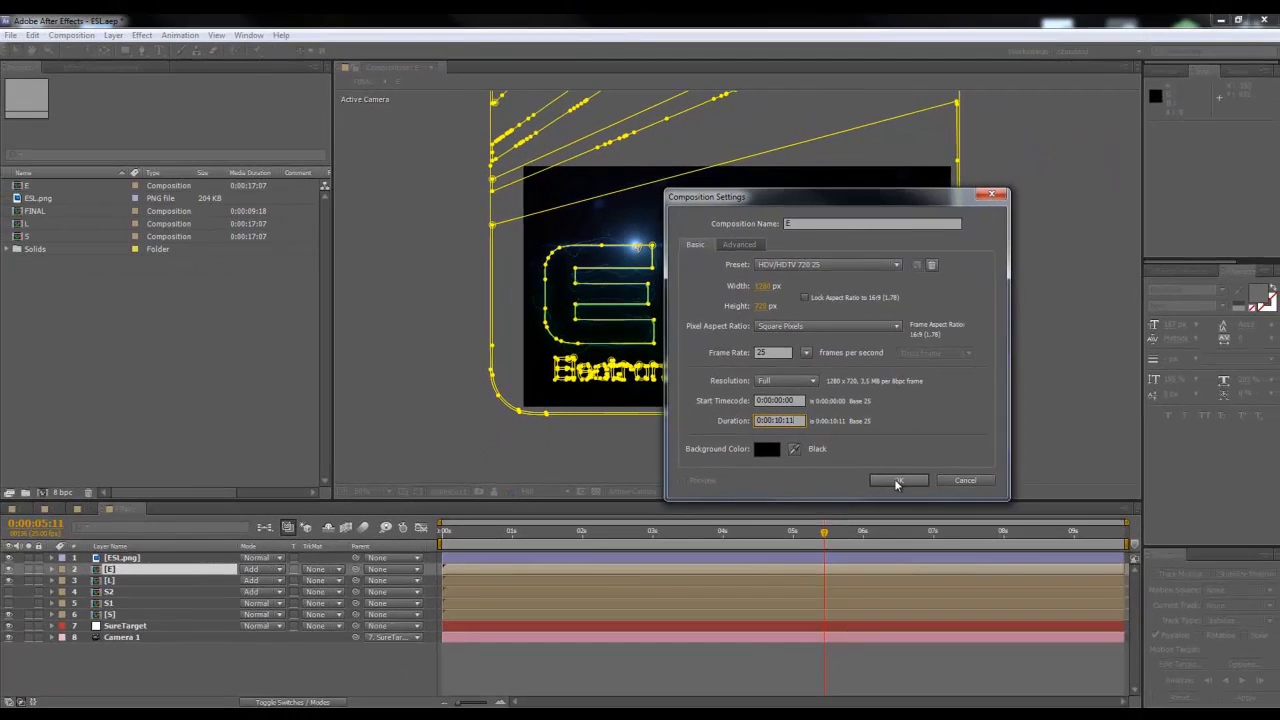
left_click(1031, 609)
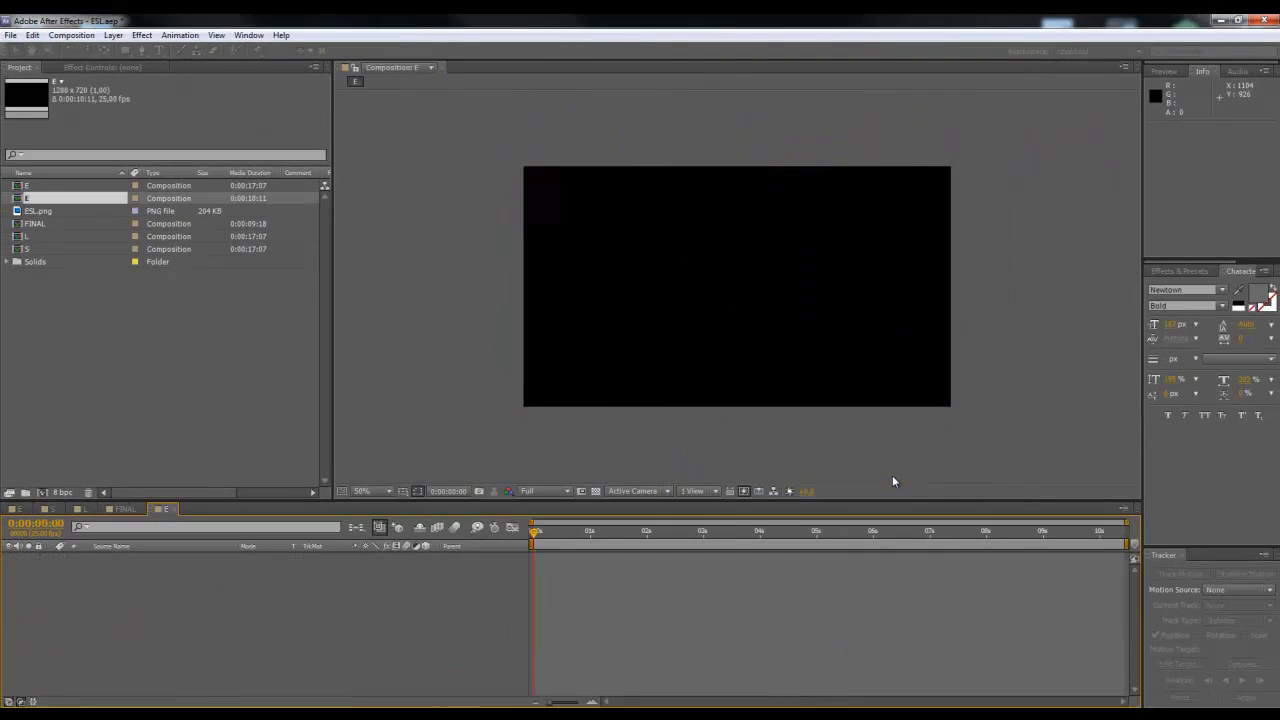
Step: Place ESL.png in composition E and set its scale to 38%
left_click(22, 214)
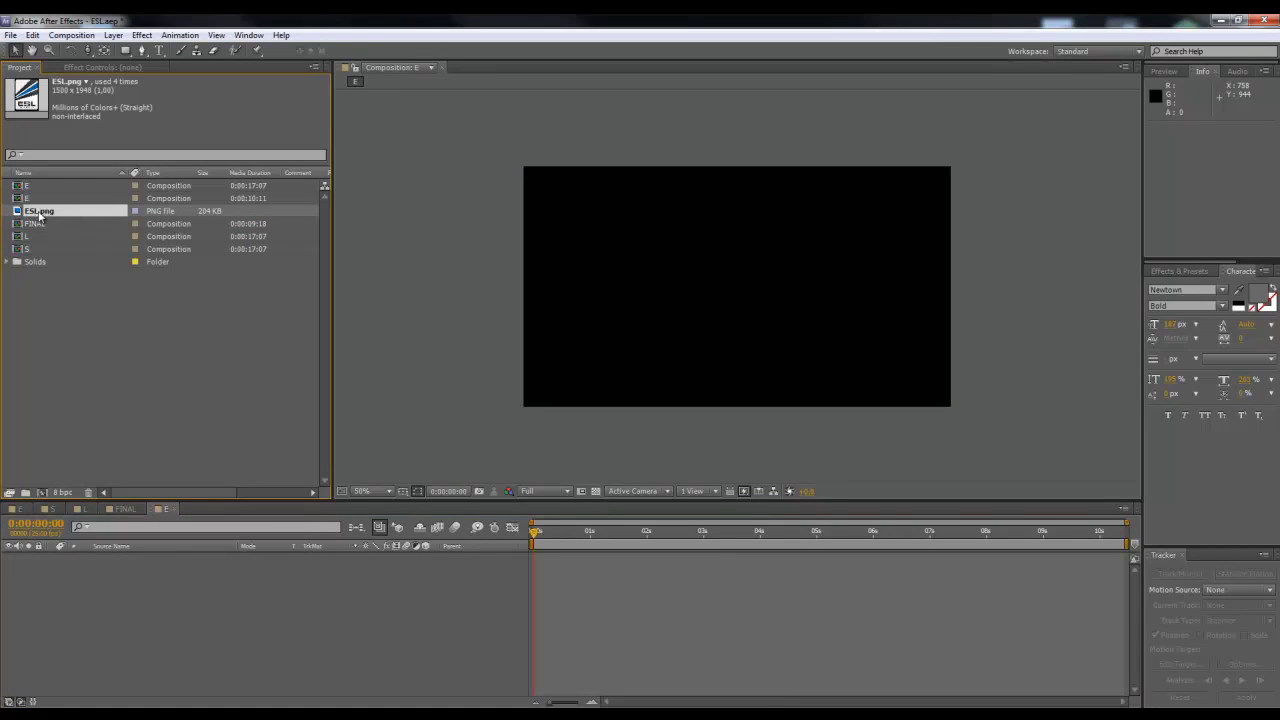
left_click_drag(22, 214, 165, 575)
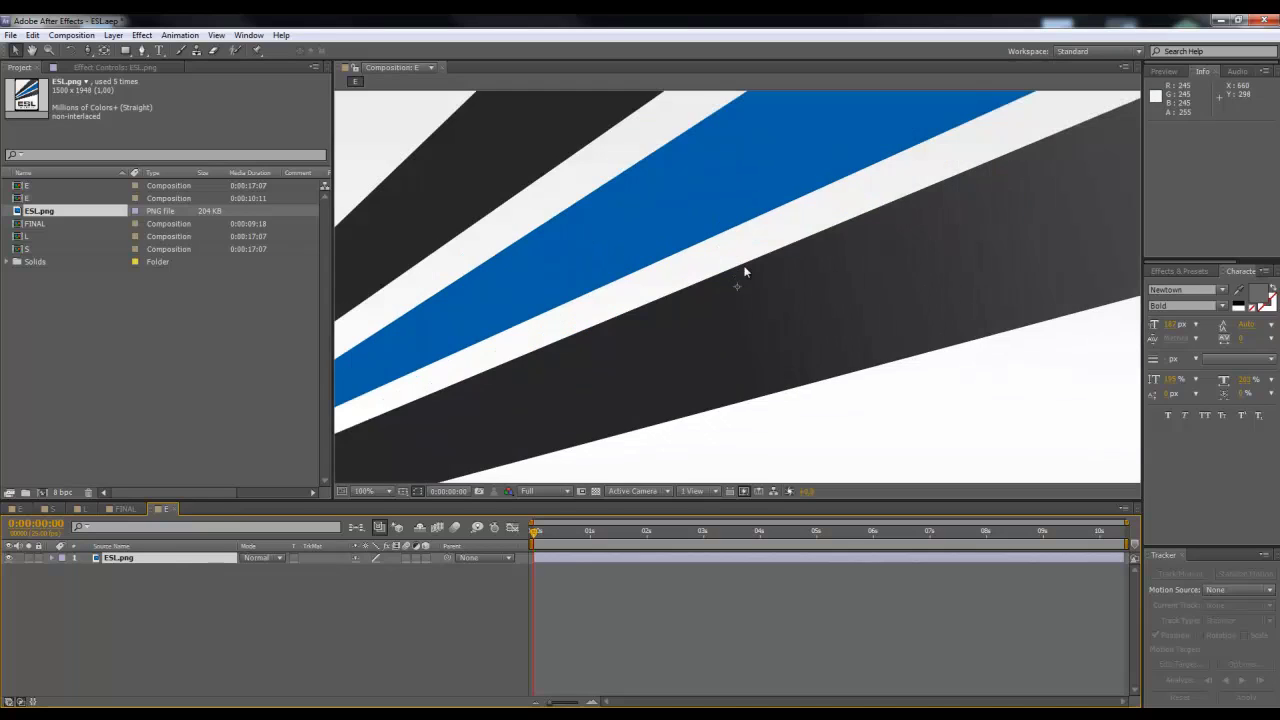
key("s")
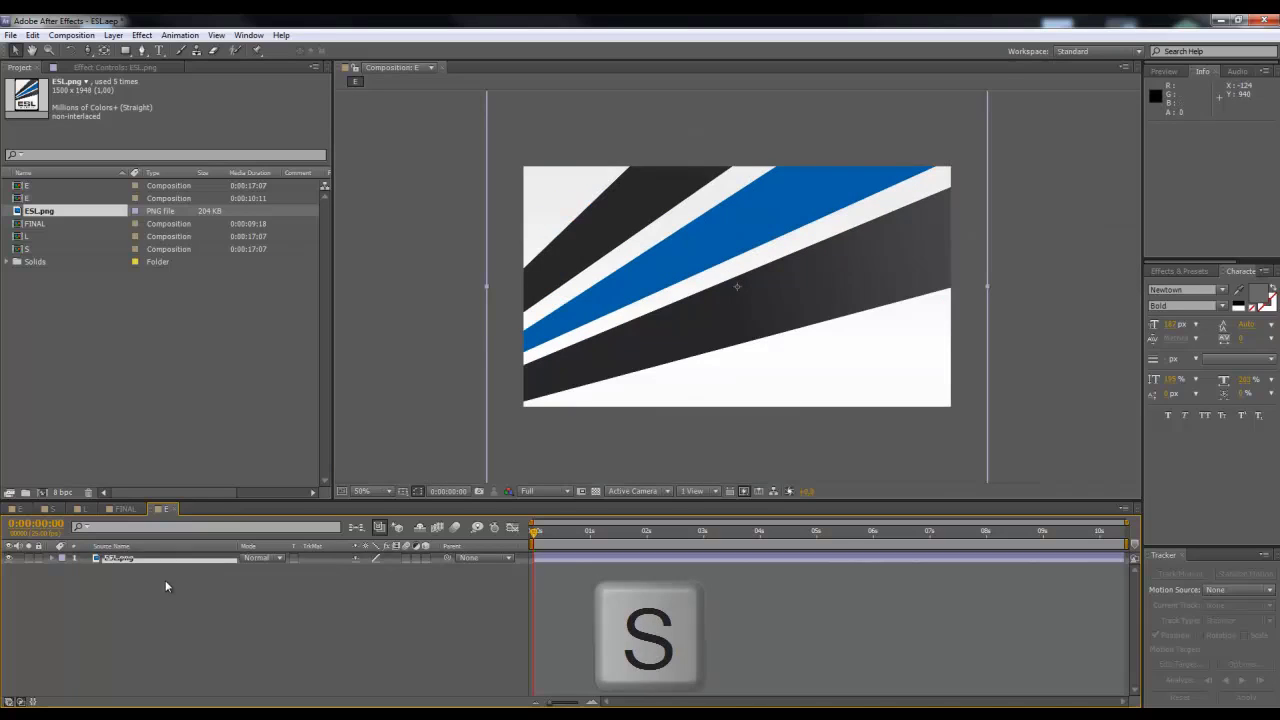
key("s")
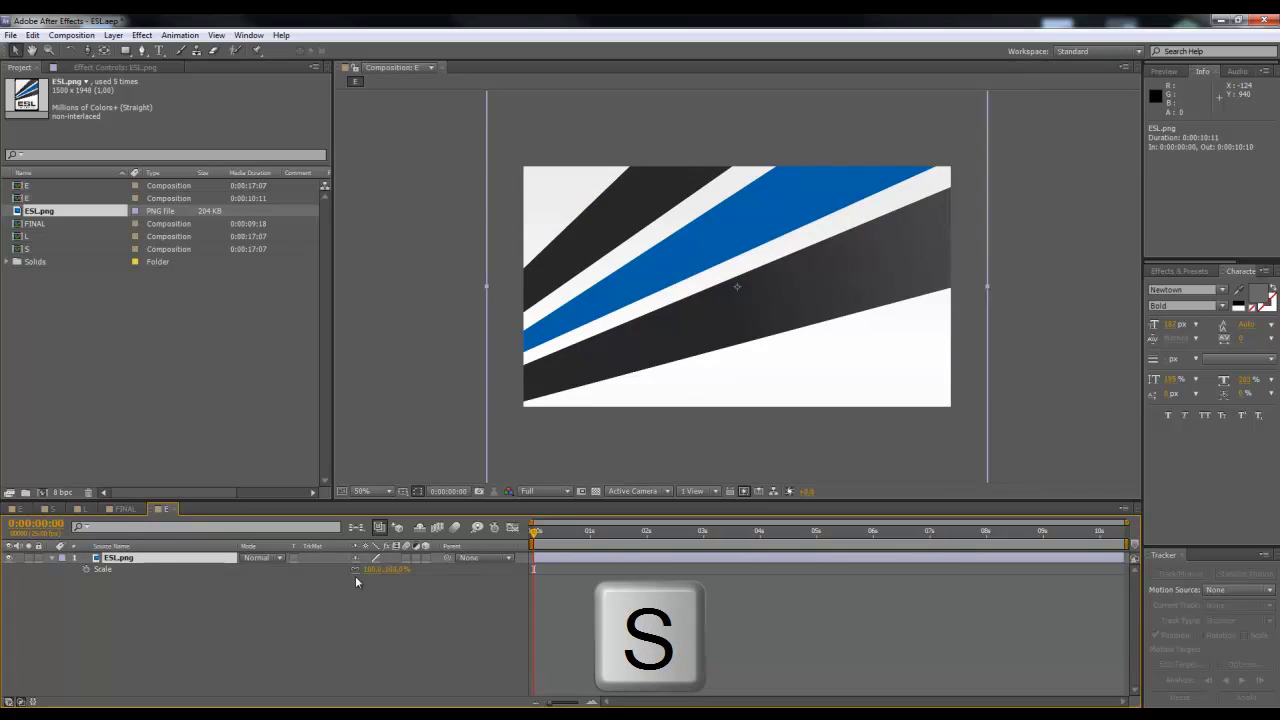
left_click_drag(372, 569, 364, 583)
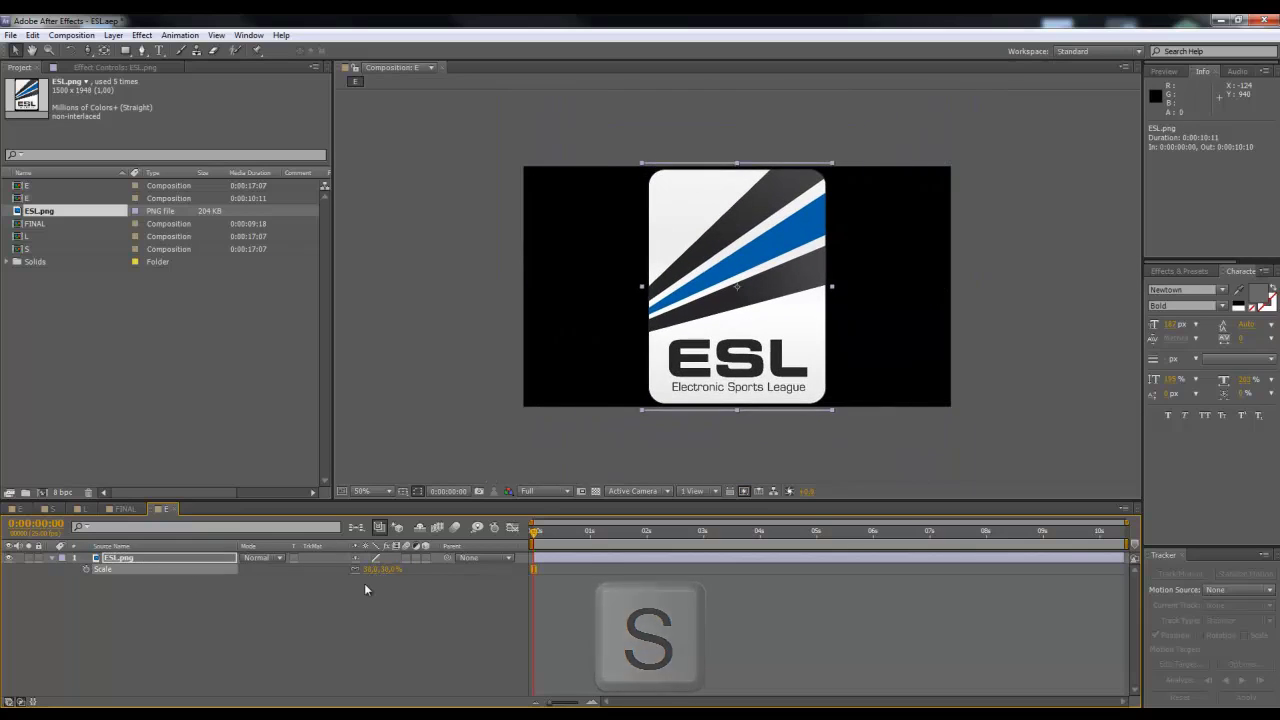
key("slash")
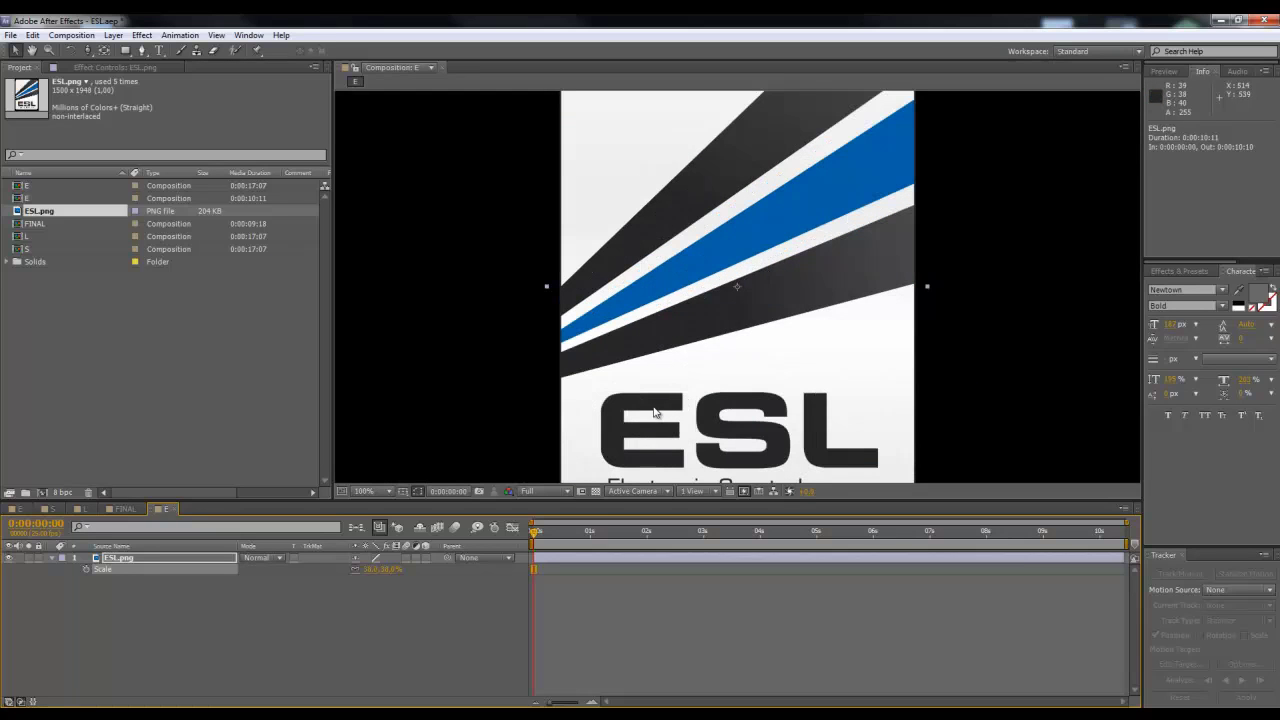
Step: Scale ESL.png to 52% and move it up so the whole ESL lettering sits near the middle of the frame
left_click_drag(653, 403, 650, 250)
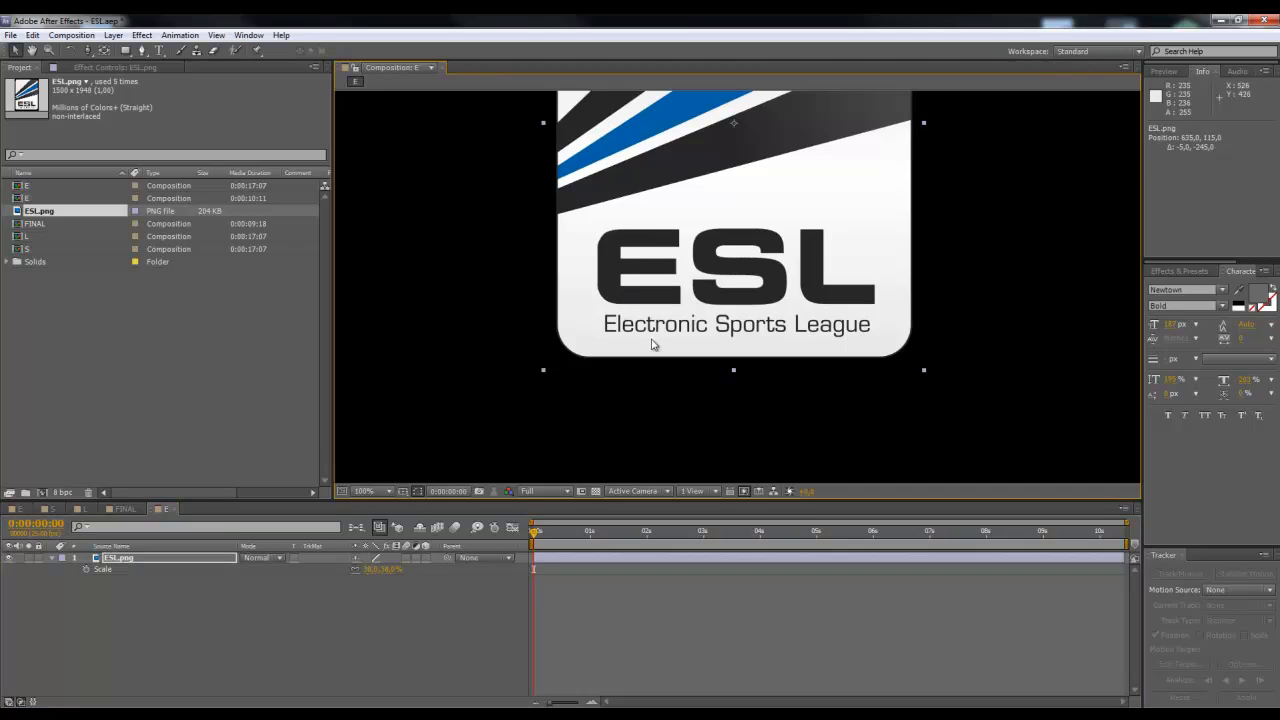
key("comma")
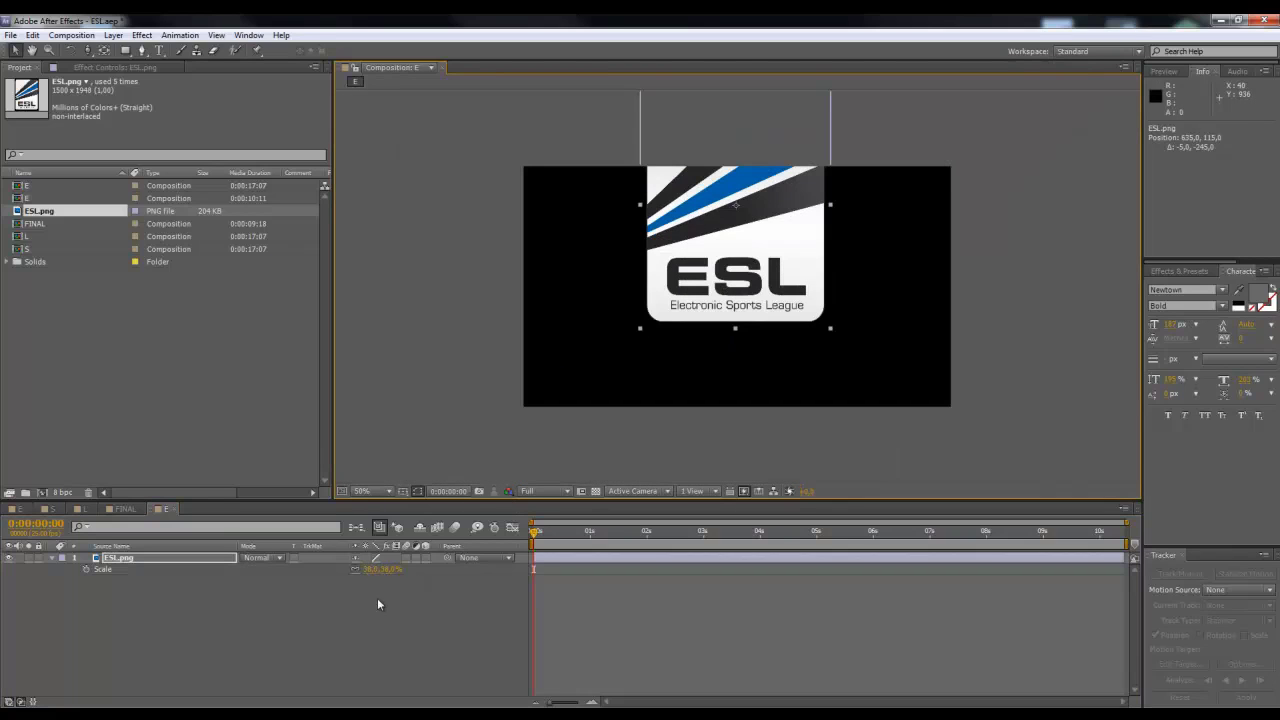
key("alt+shift+p")
key("alt+shift+s")
left_click_drag(388, 572, 401, 574)
left_click_drag(660, 363, 660, 346)
Step: Show the title/action-safe guides, scale ESL.png to 82% and position the ESL lettering centrally within them
left_click(404, 491)
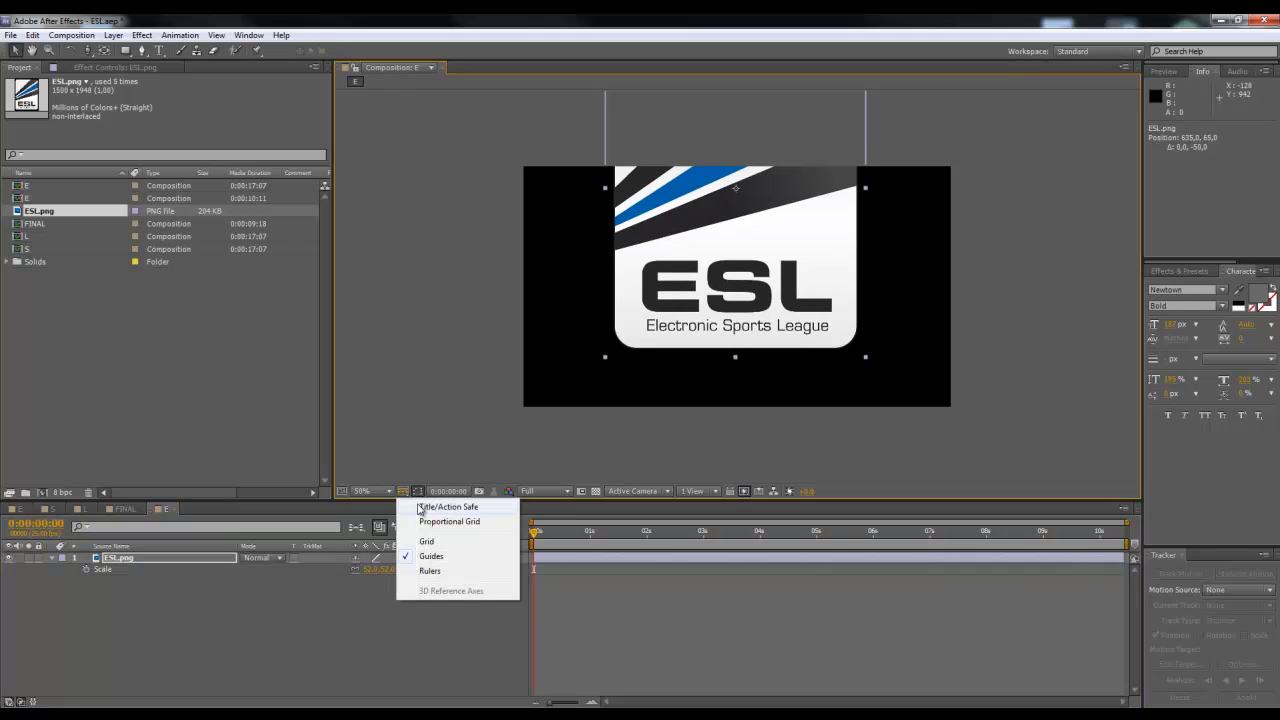
left_click(486, 507)
key("period")
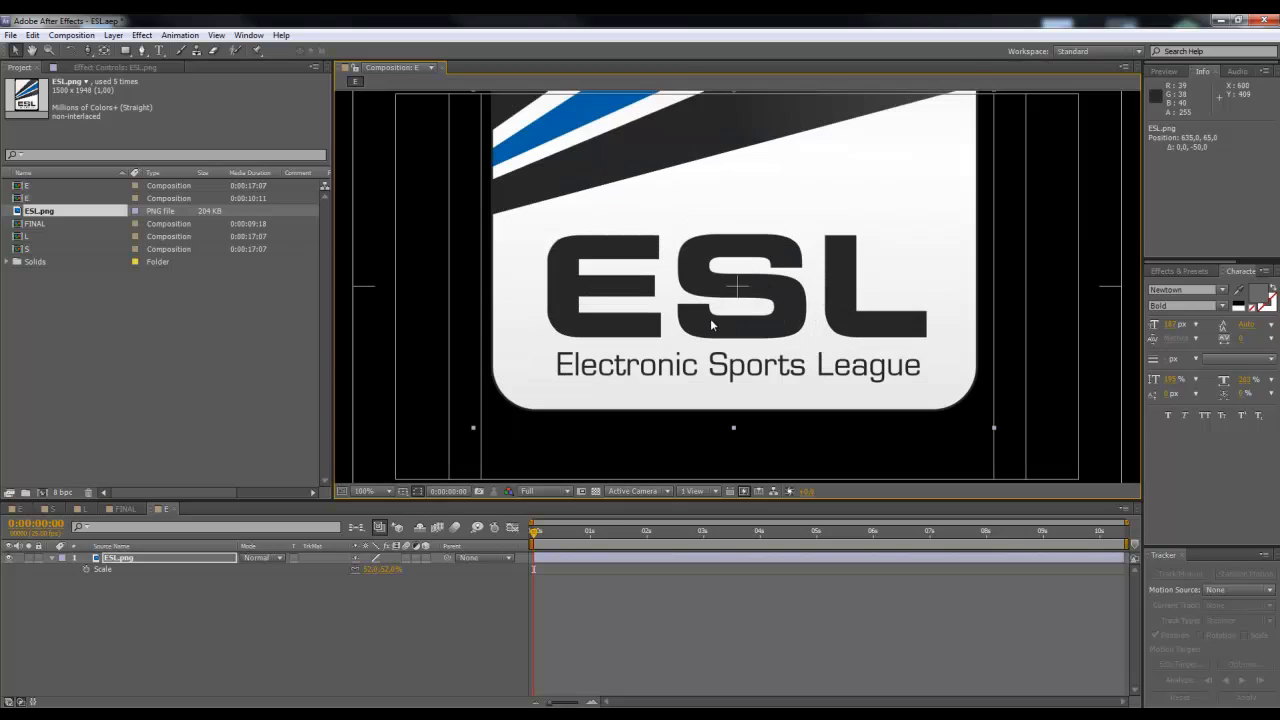
left_click_drag(386, 569, 450, 569)
left_click_drag(608, 343, 620, 221)
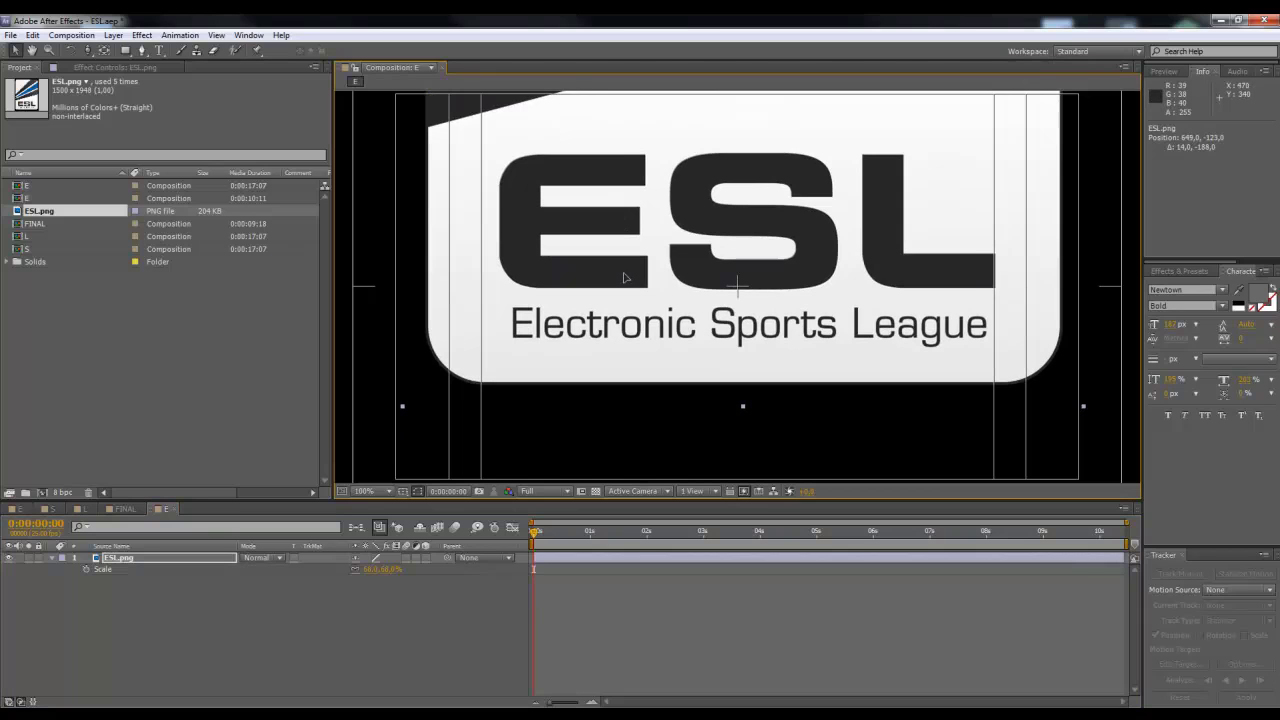
left_click_drag(624, 275, 614, 282)
key("s")
key("s")
key("s")
left_click_drag(385, 569, 391, 569)
left_click_drag(532, 279, 539, 286)
key("comma")
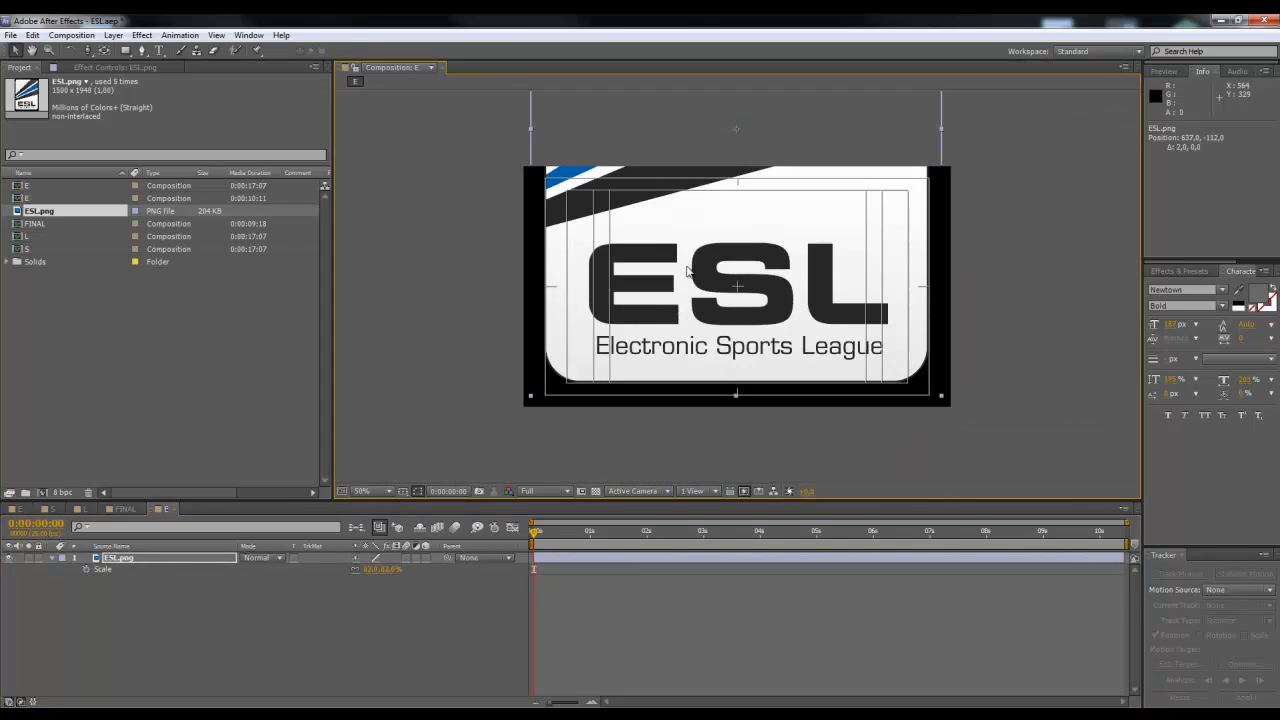
Step: Auto-trace ESL.png on the current frame using the Luminance channel, applying the resulting masks to a new layer
left_click(200, 558)
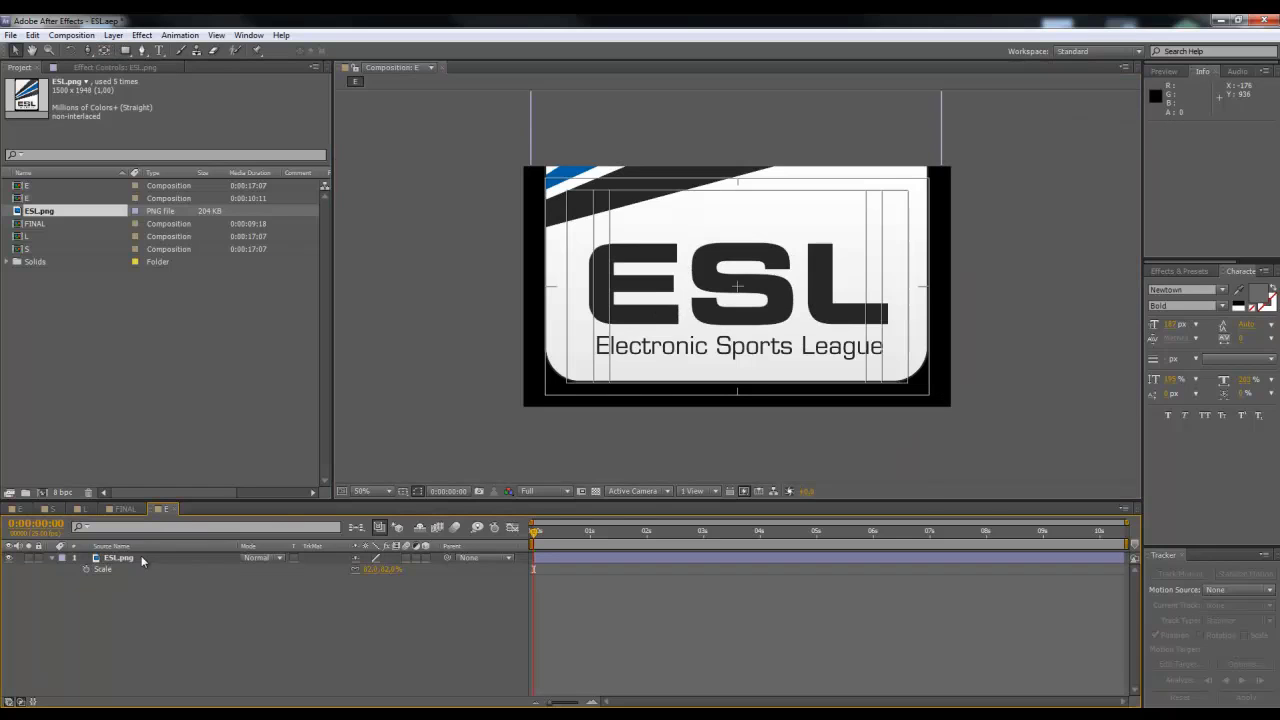
left_click(113, 35)
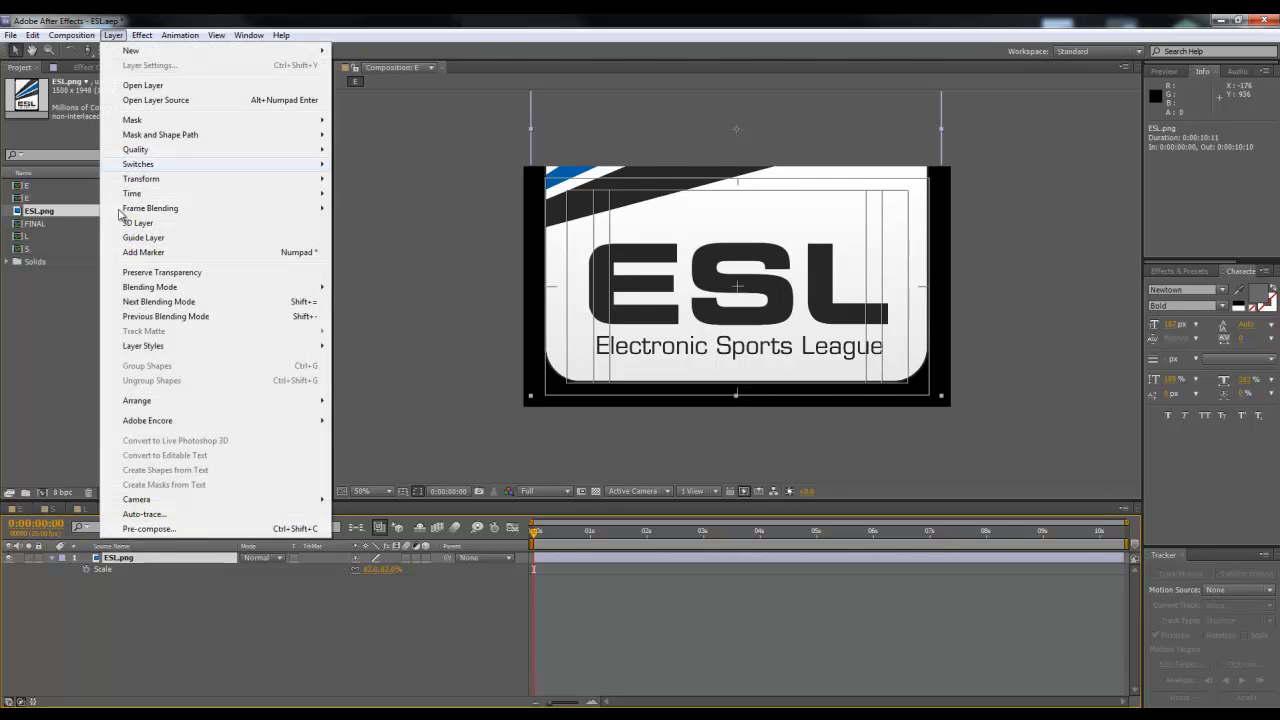
left_click(145, 514)
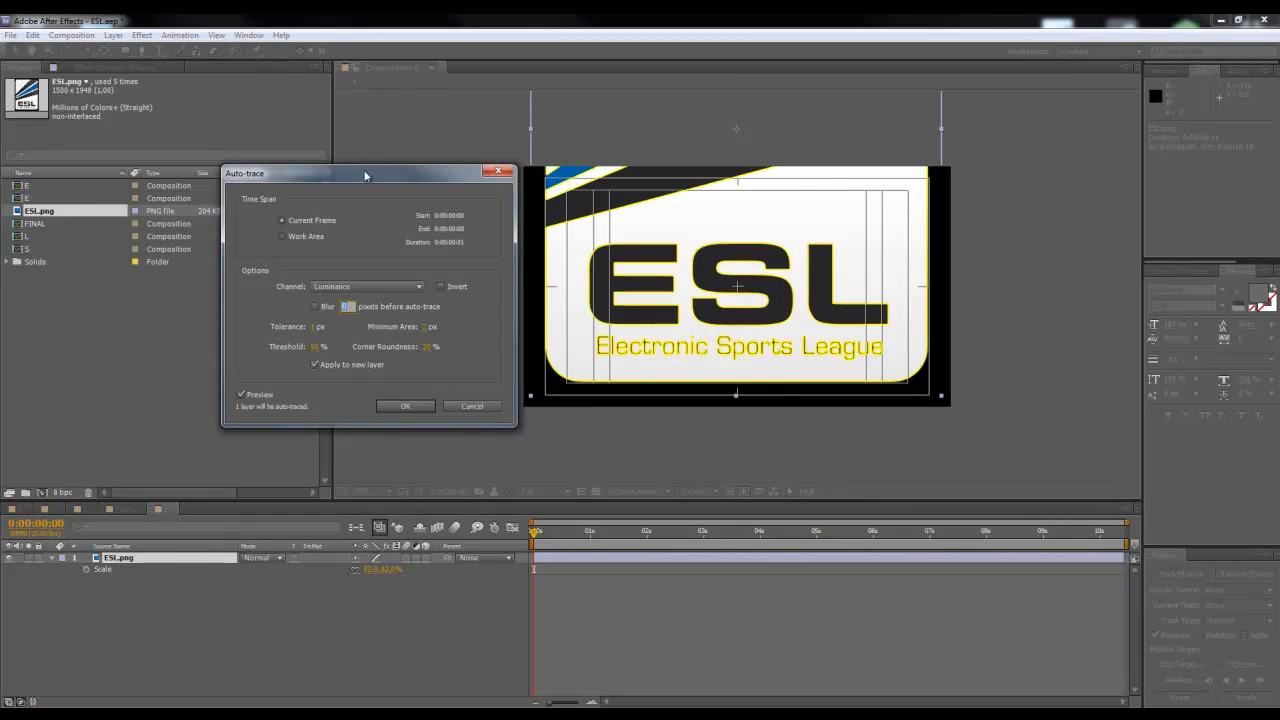
left_click_drag(364, 169, 376, 155)
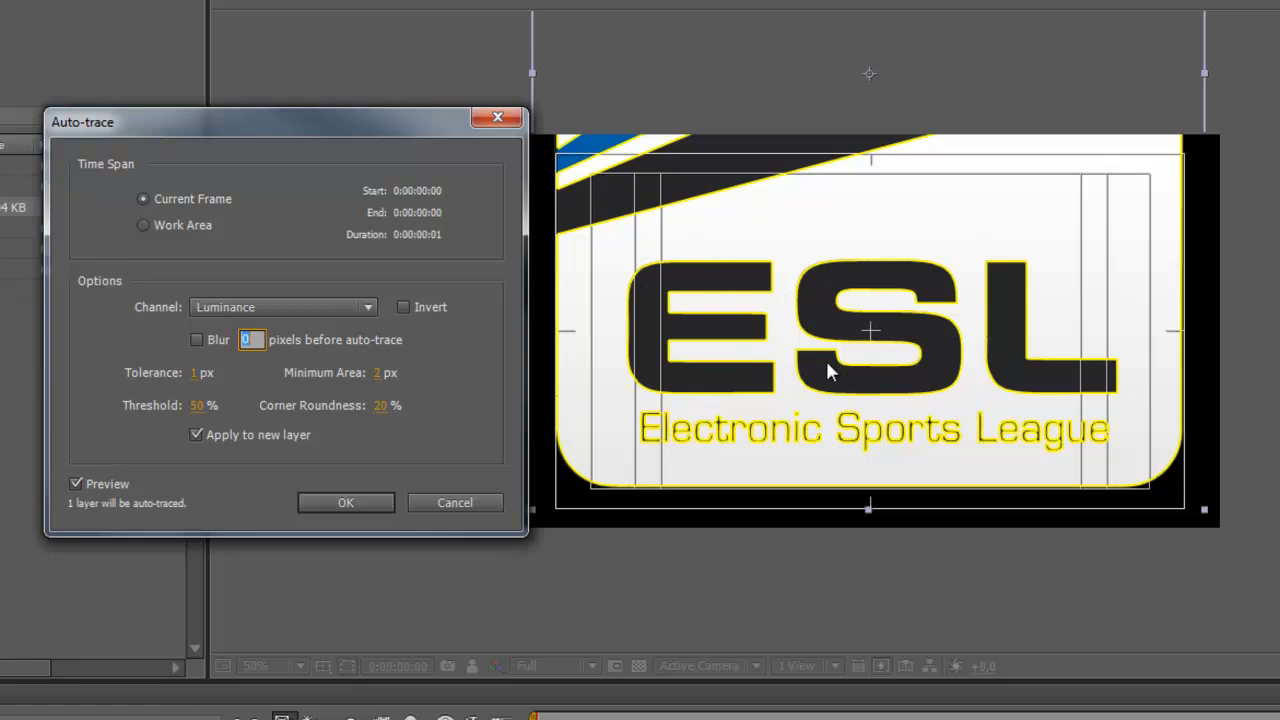
left_click(270, 307)
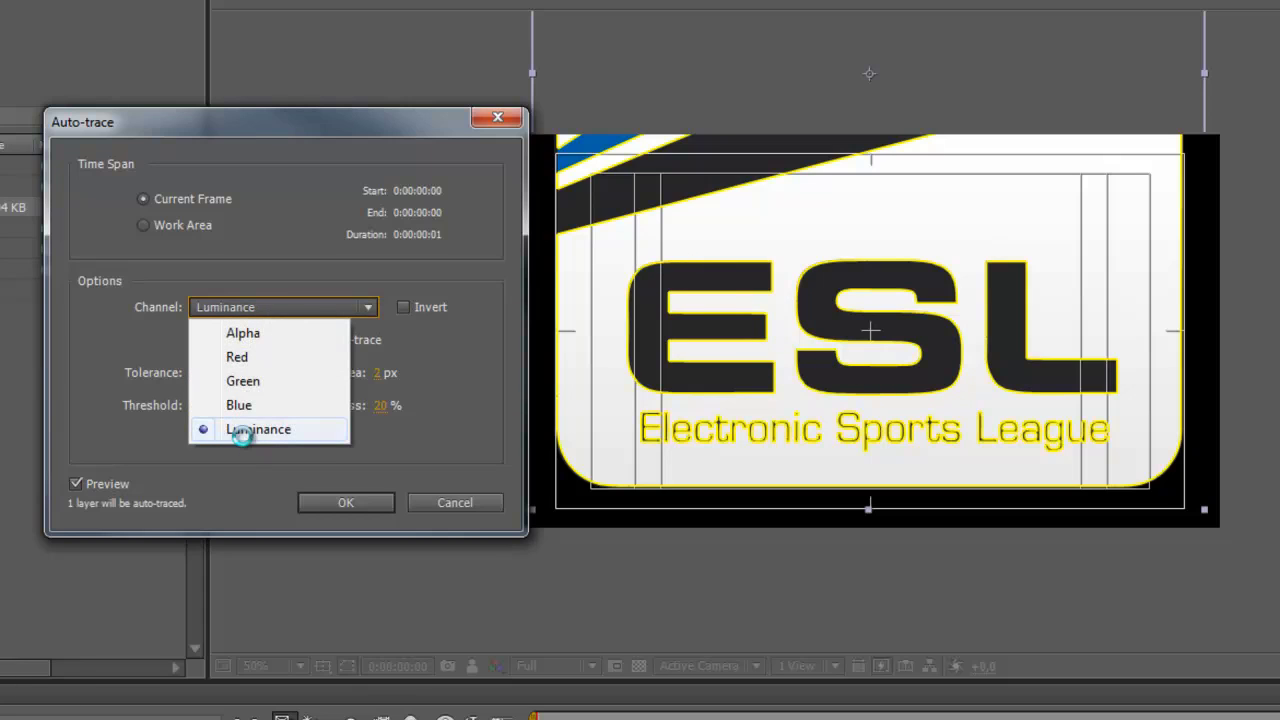
left_click(245, 334)
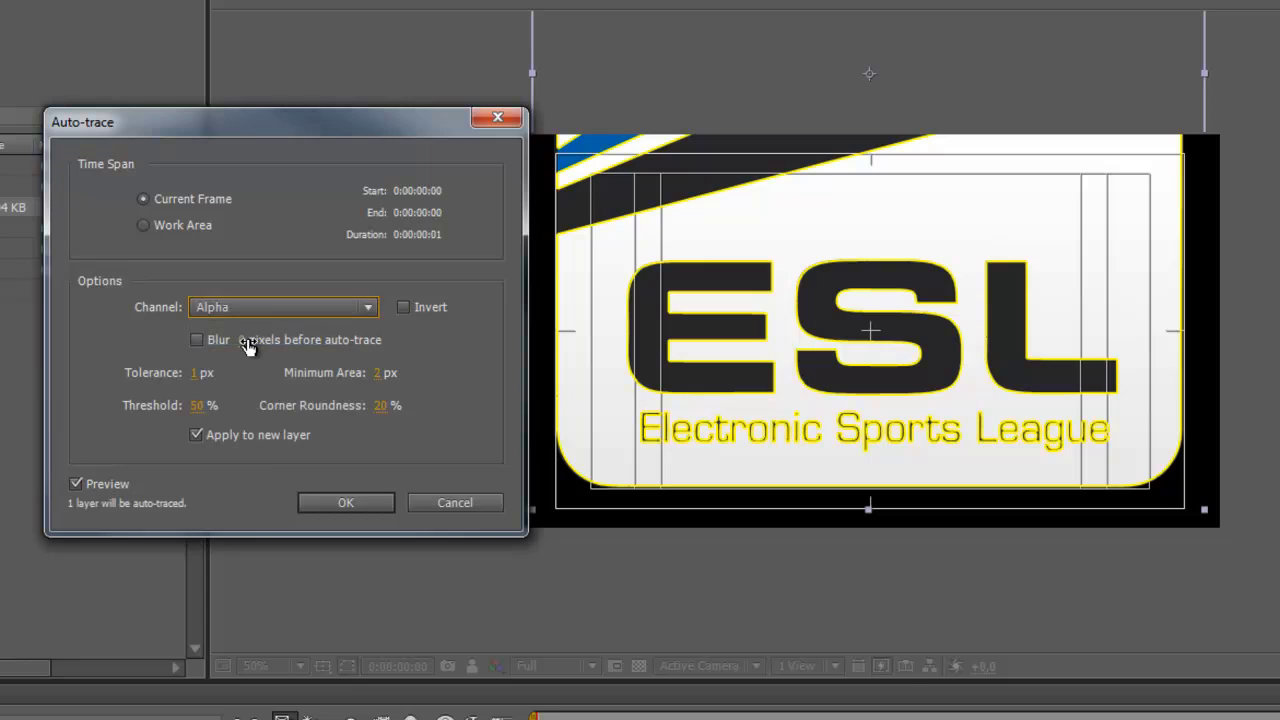
left_click(259, 306)
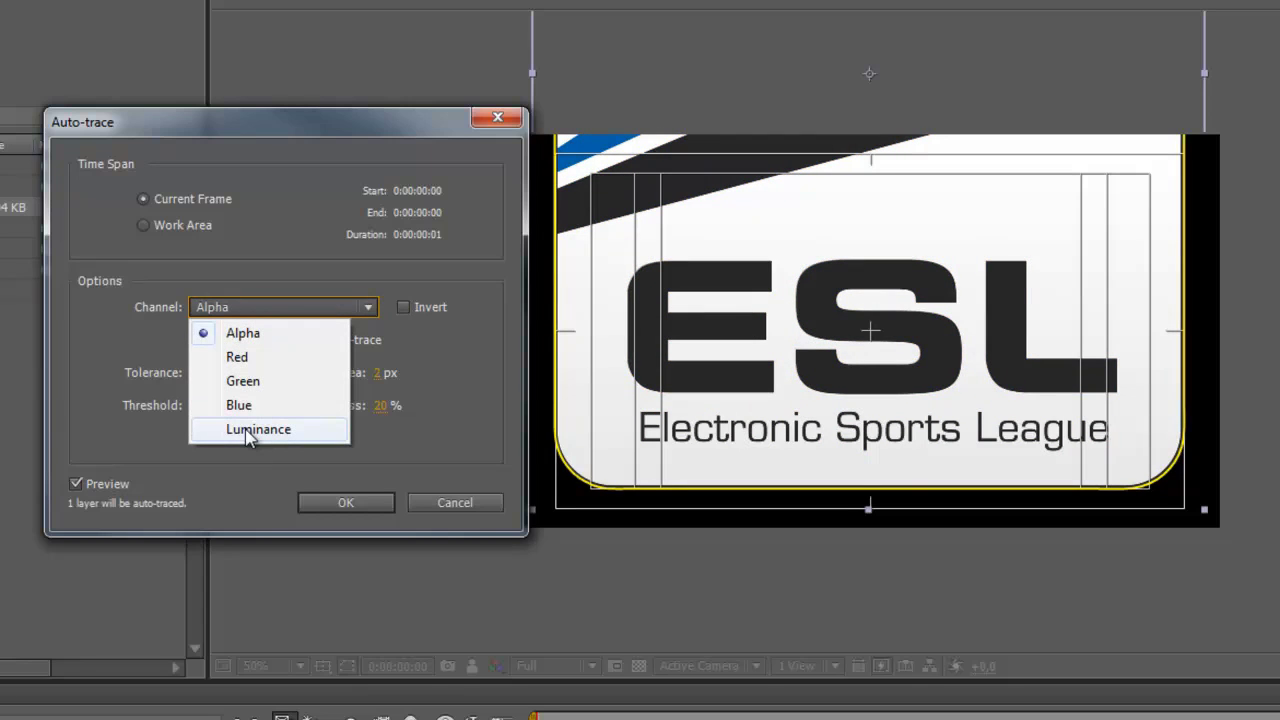
left_click(250, 430)
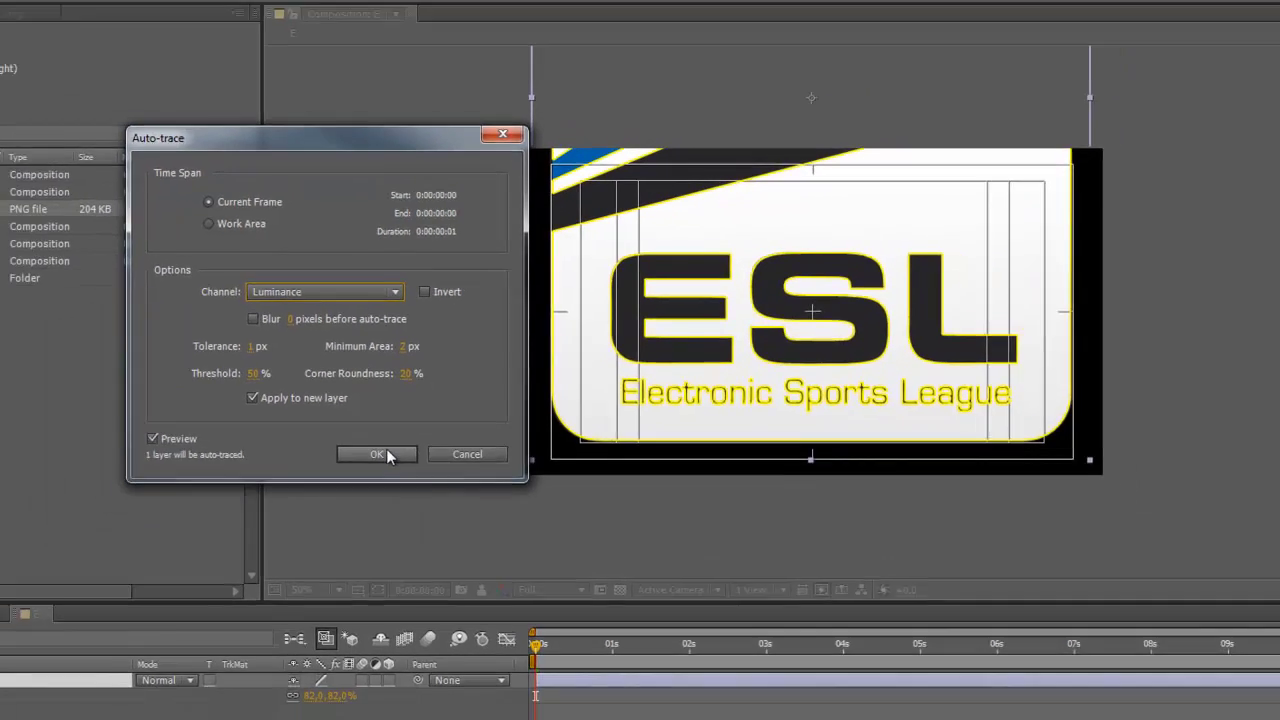
left_click(387, 450)
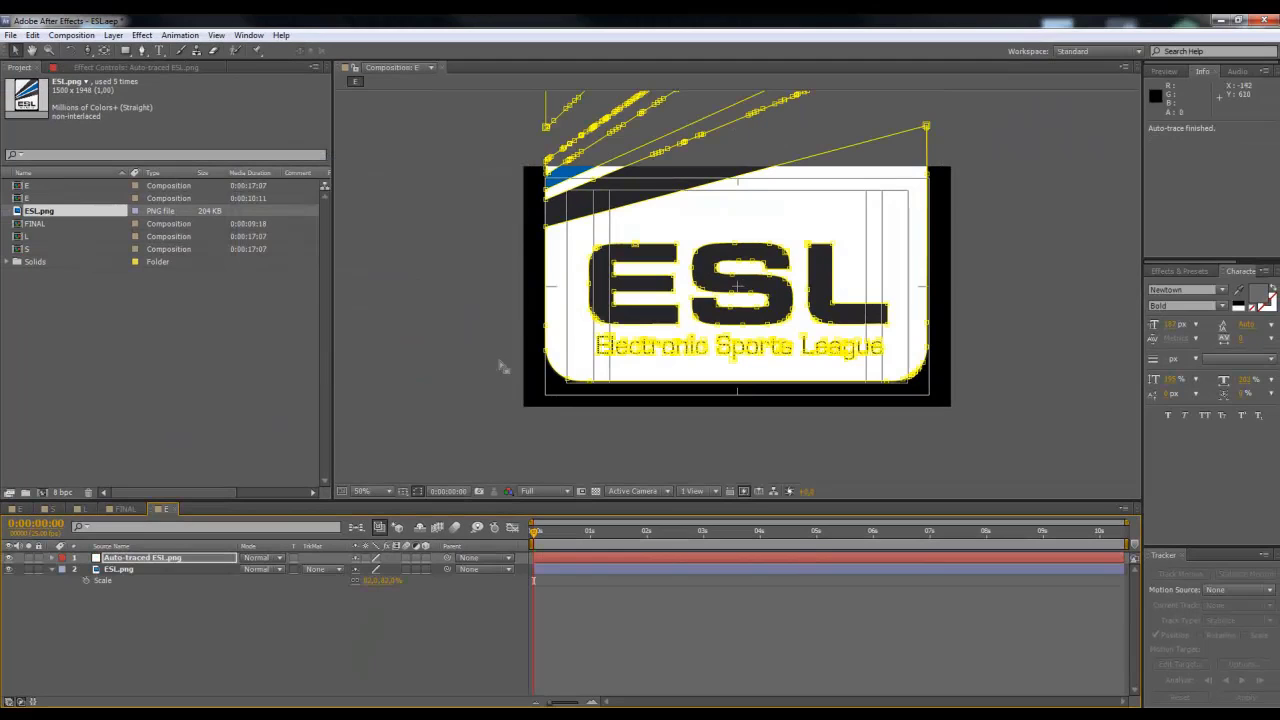
Step: Reveal the mask paths of the Auto-traced ESL.png layer and look through the list of masks
left_click(161, 595)
left_click(160, 558)
key("m")
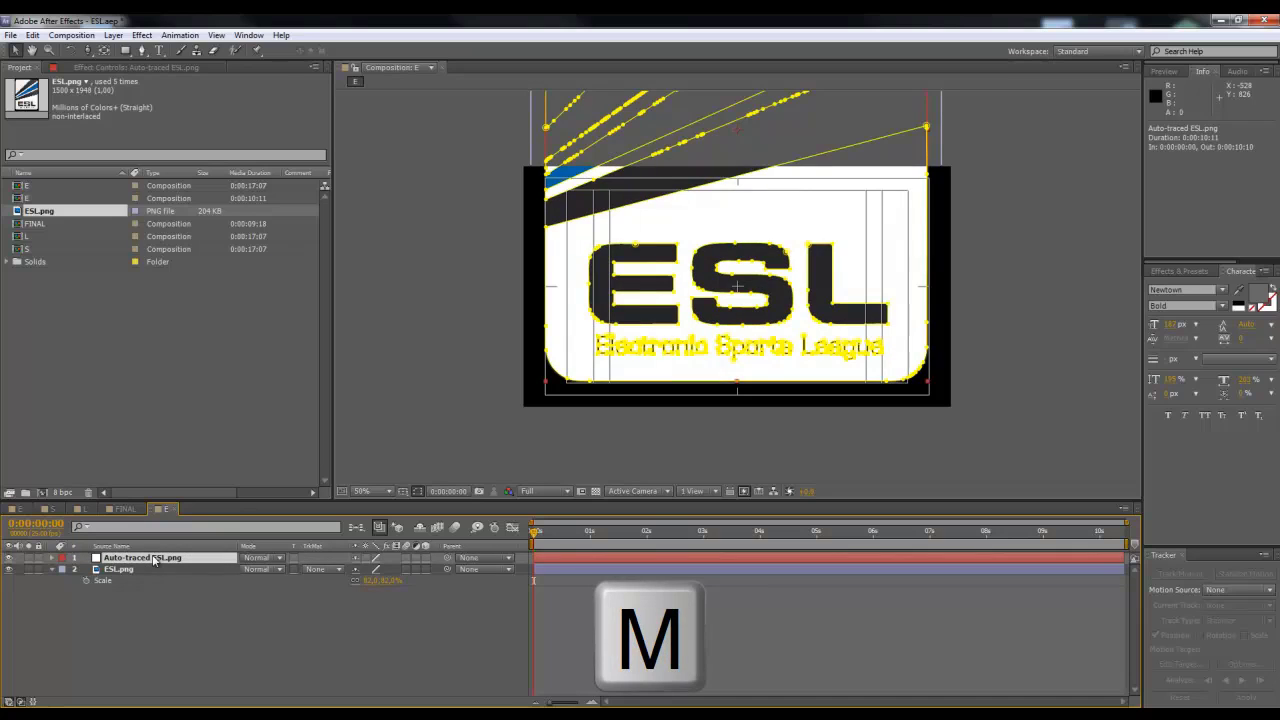
key("m")
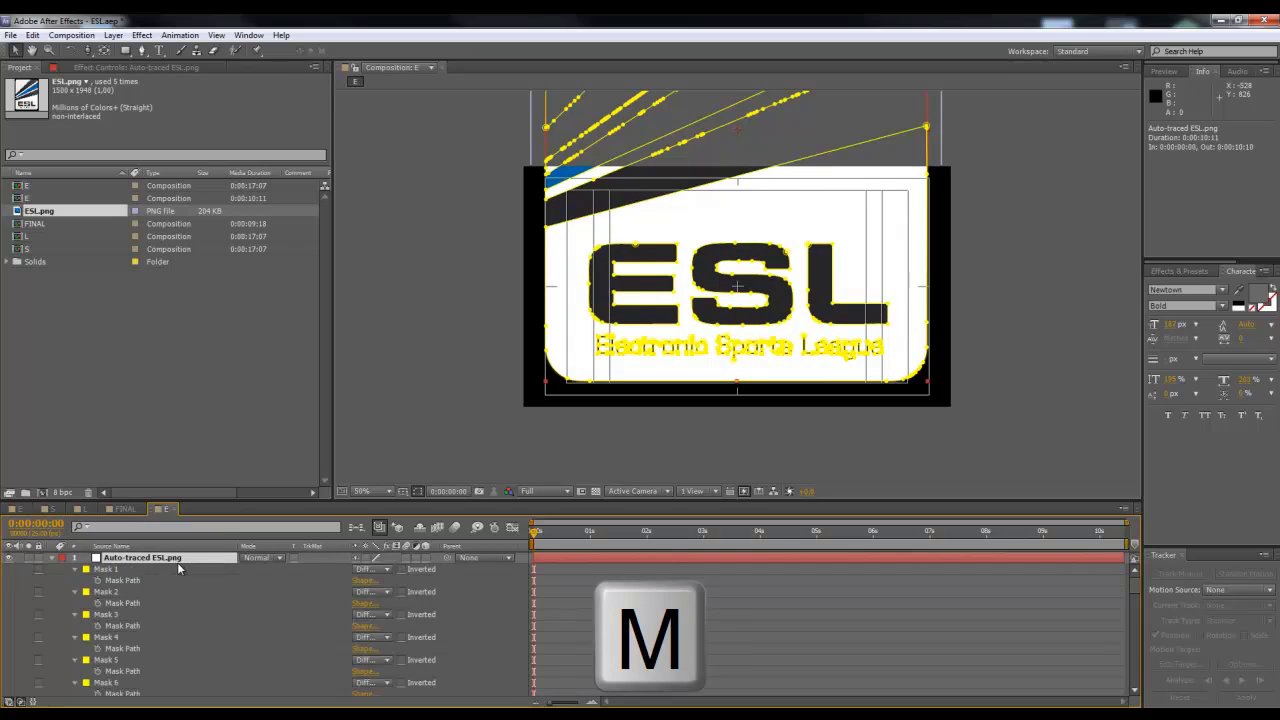
scroll(174, 569, "down", 8)
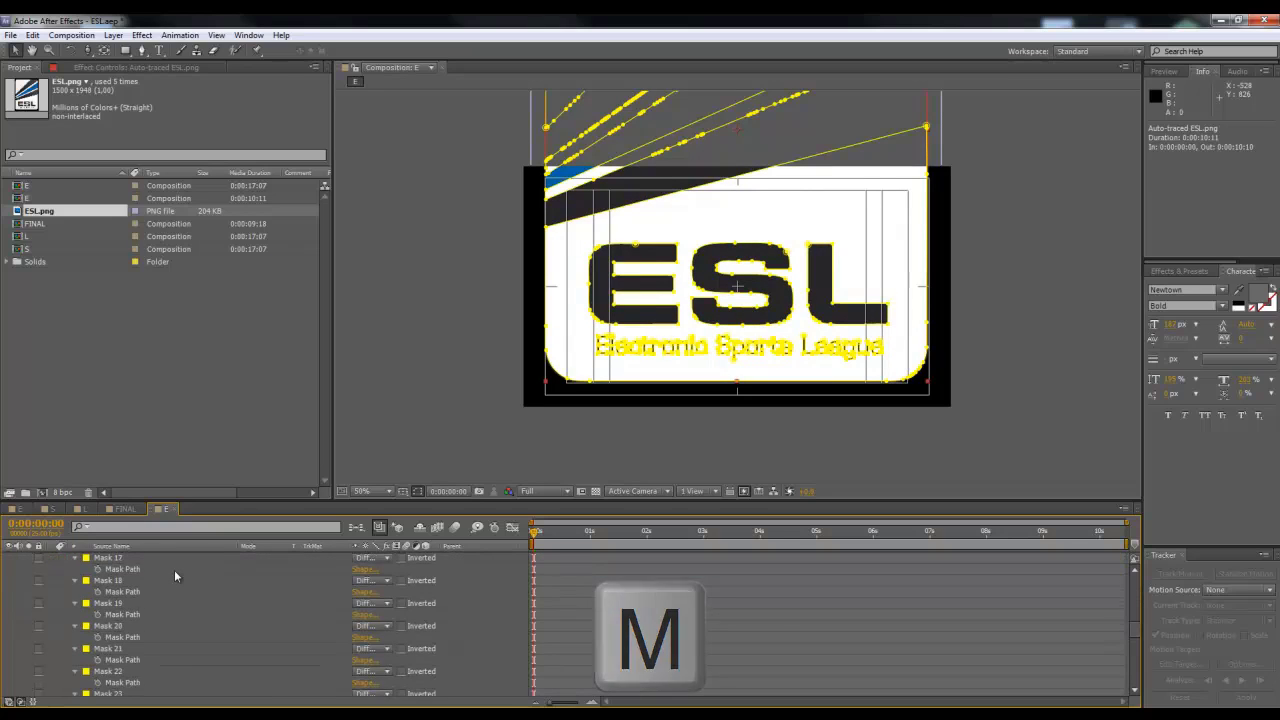
scroll(174, 569, "down", 3)
scroll(163, 613, "up", 11)
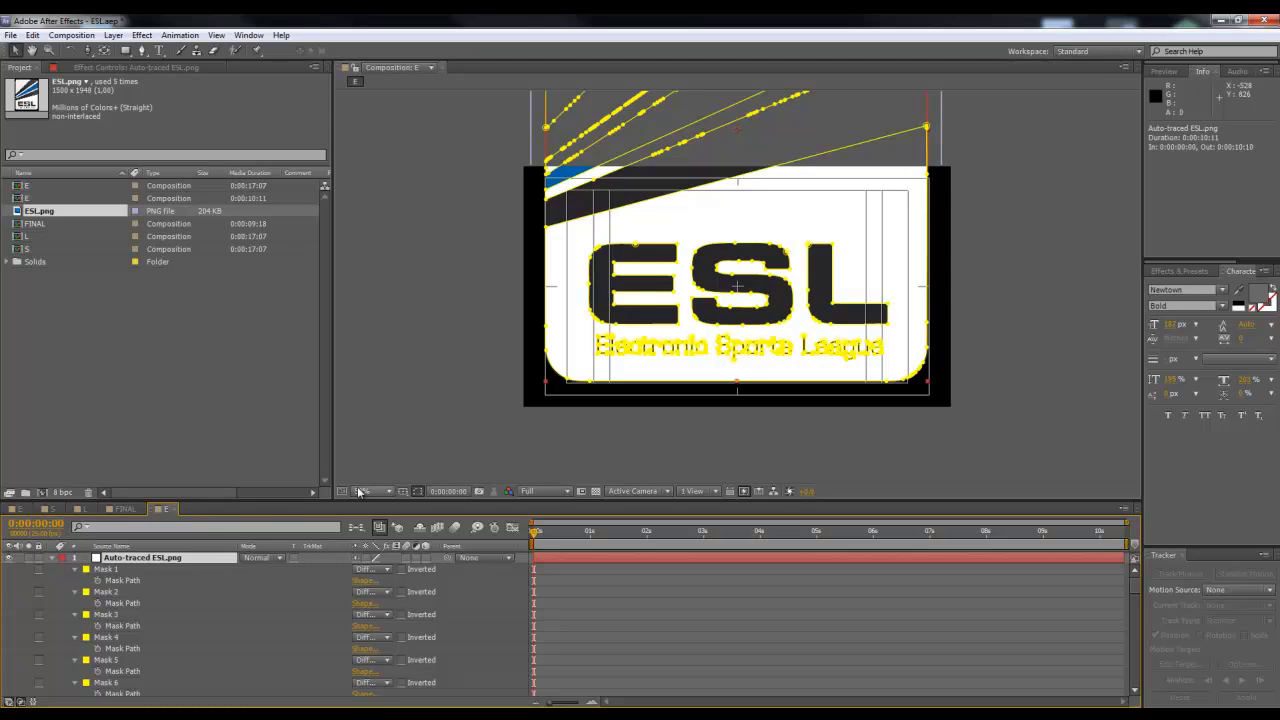
Step: Identify the mask outlining the letter E by selecting Mask 6, then collapse the auto-traced layer and deselect it
key("period")
scroll(656, 329, "up", 1)
scroll(650, 332, "down", 1)
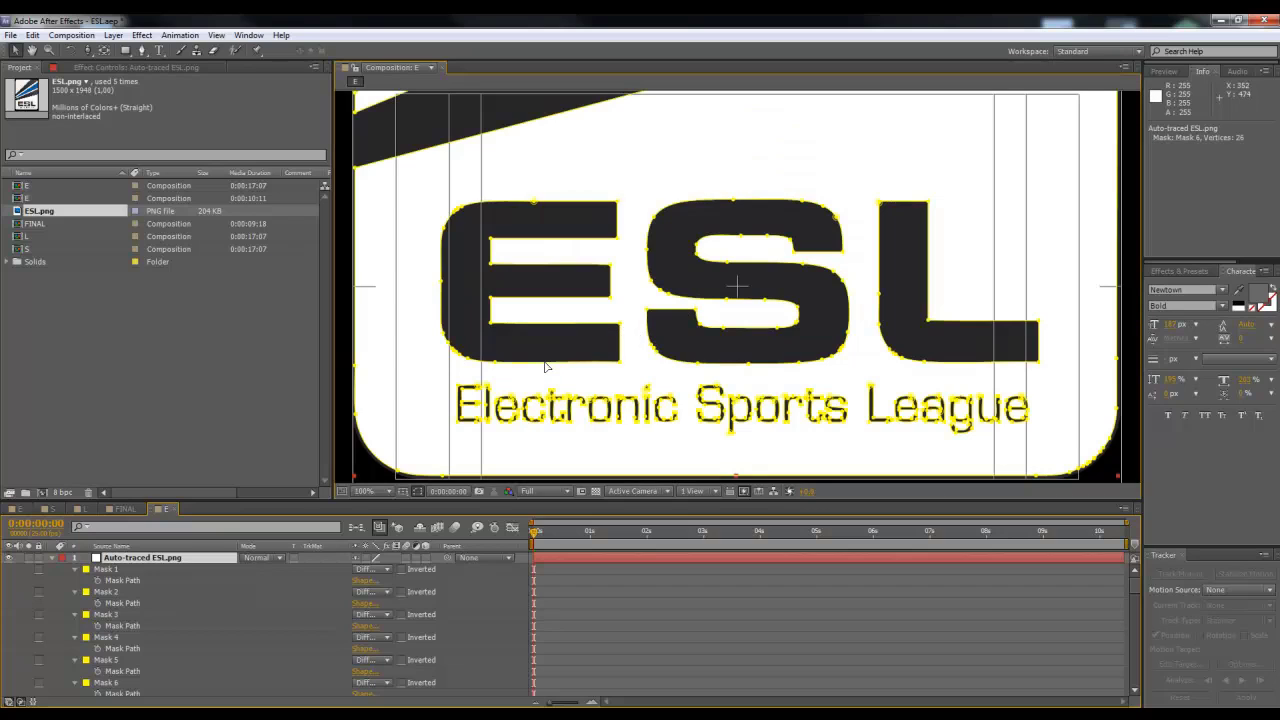
left_click(160, 682)
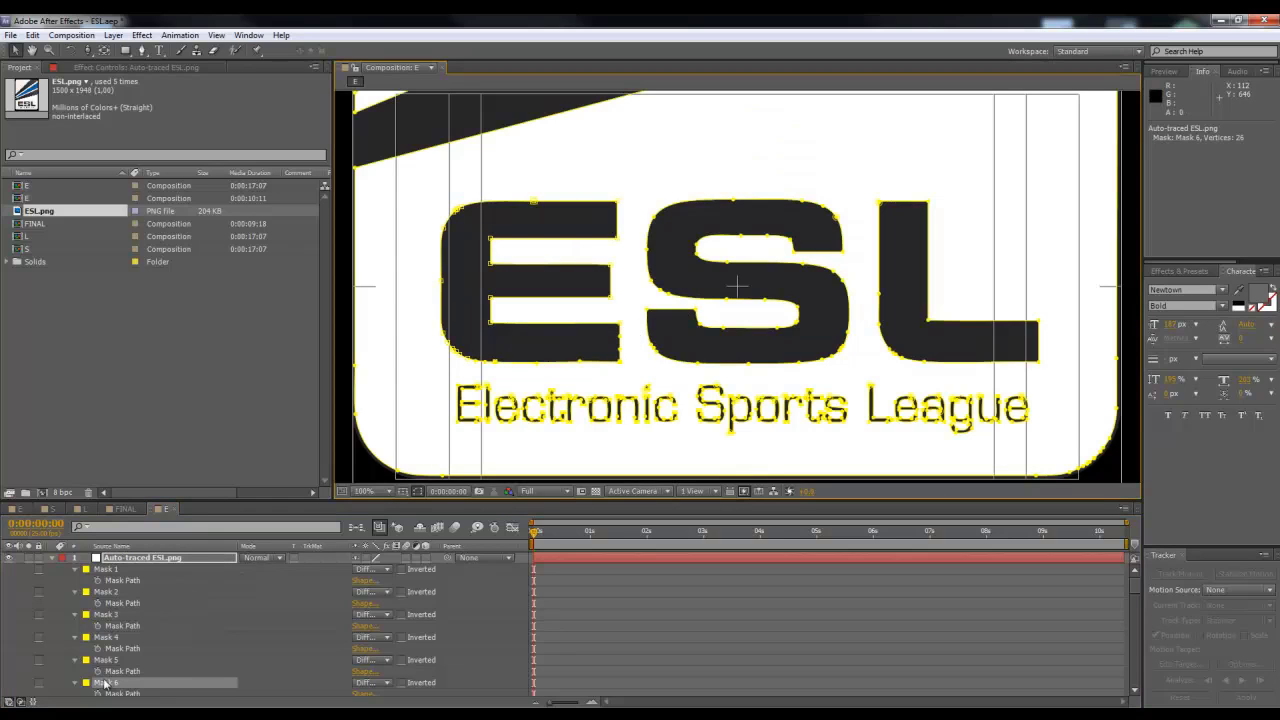
left_click(120, 566)
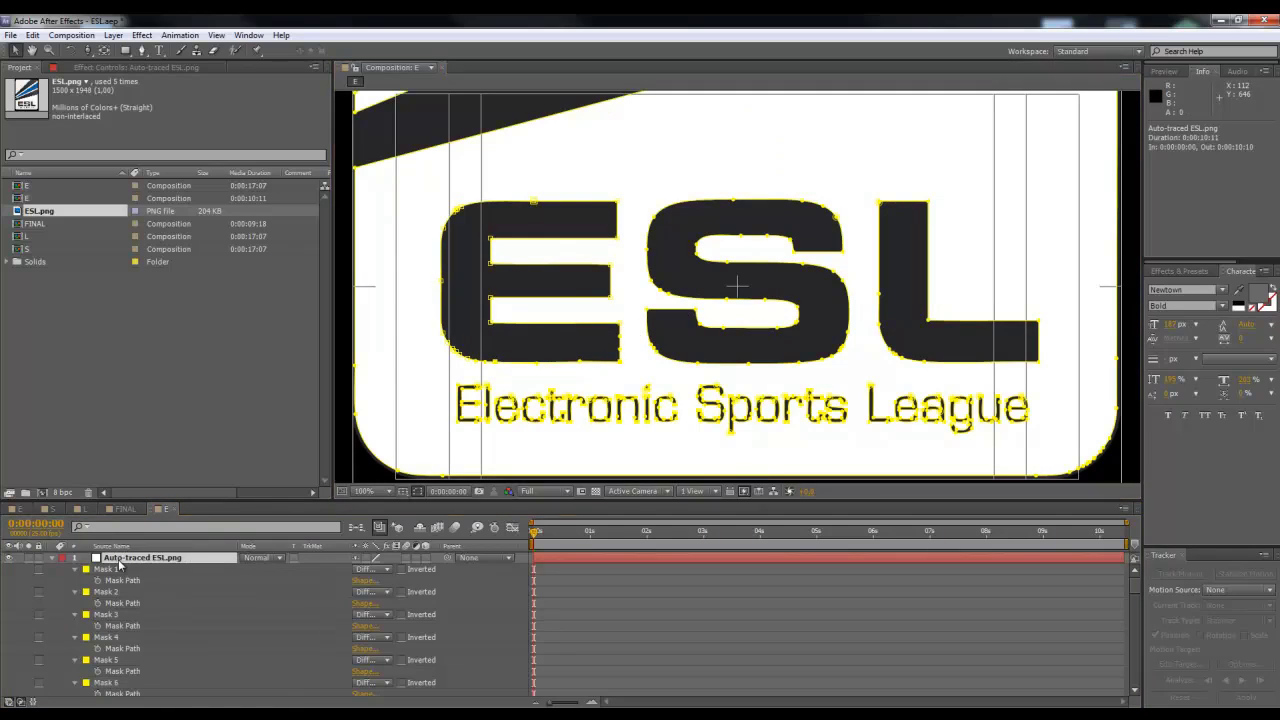
left_click(110, 684)
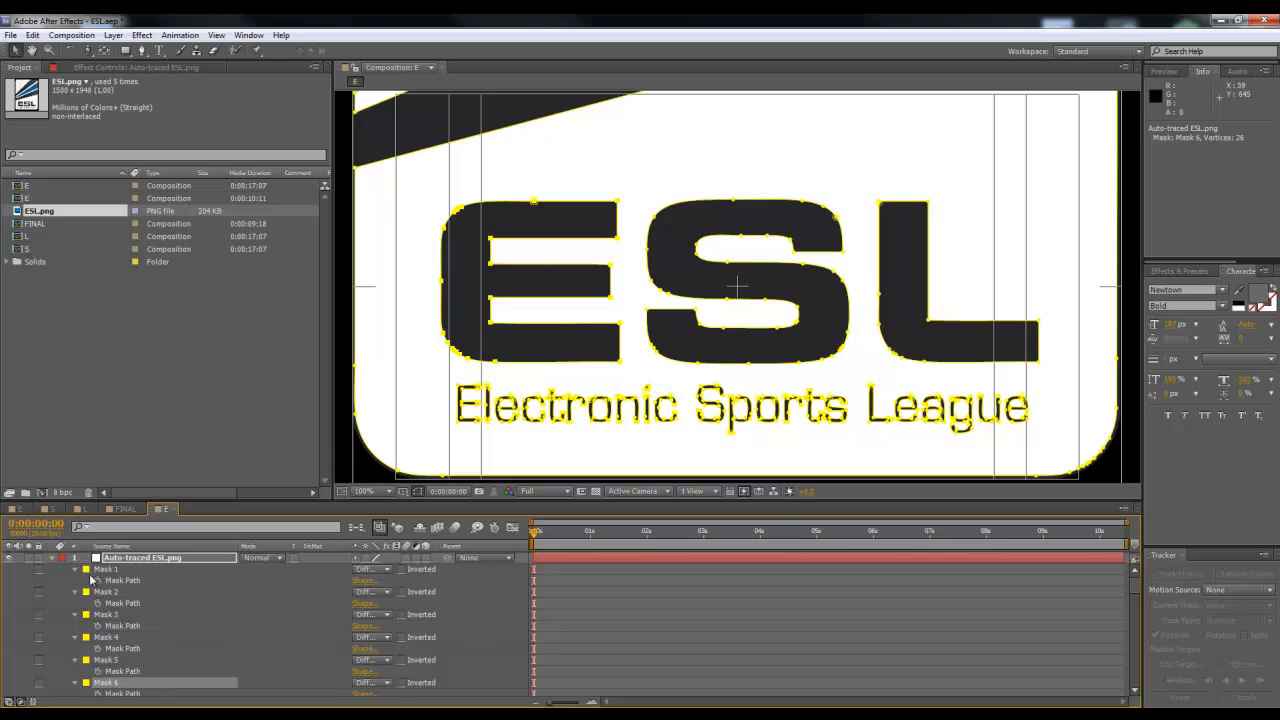
left_click(52, 558)
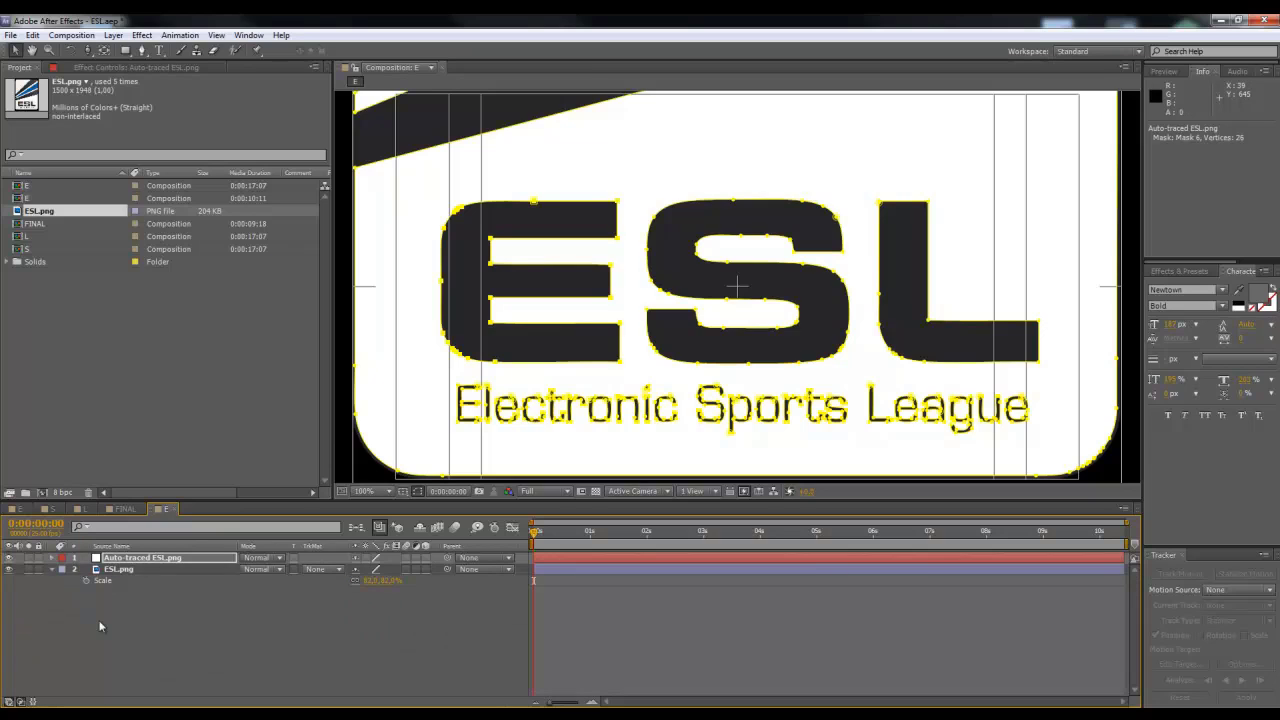
left_click(100, 622)
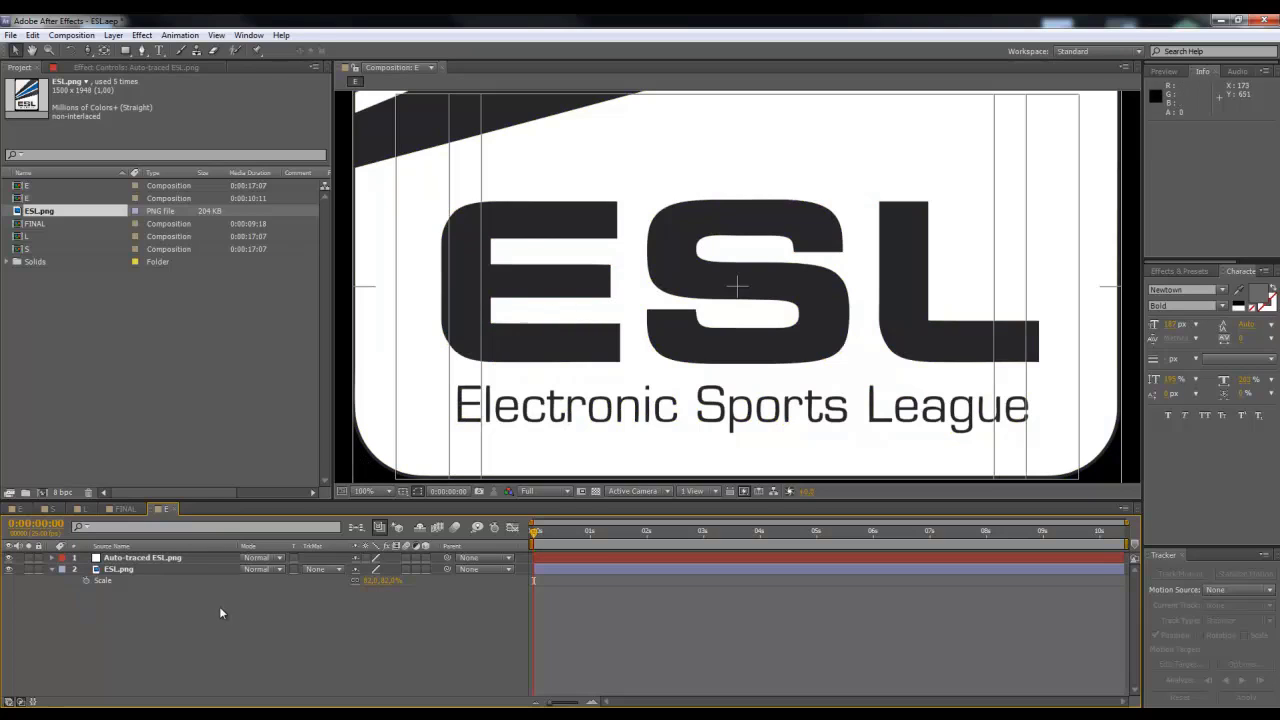
Step: Create a black solid named Particles E1 at the composition's size of 1280 x 720 px
scroll(735, 316, "down", 1)
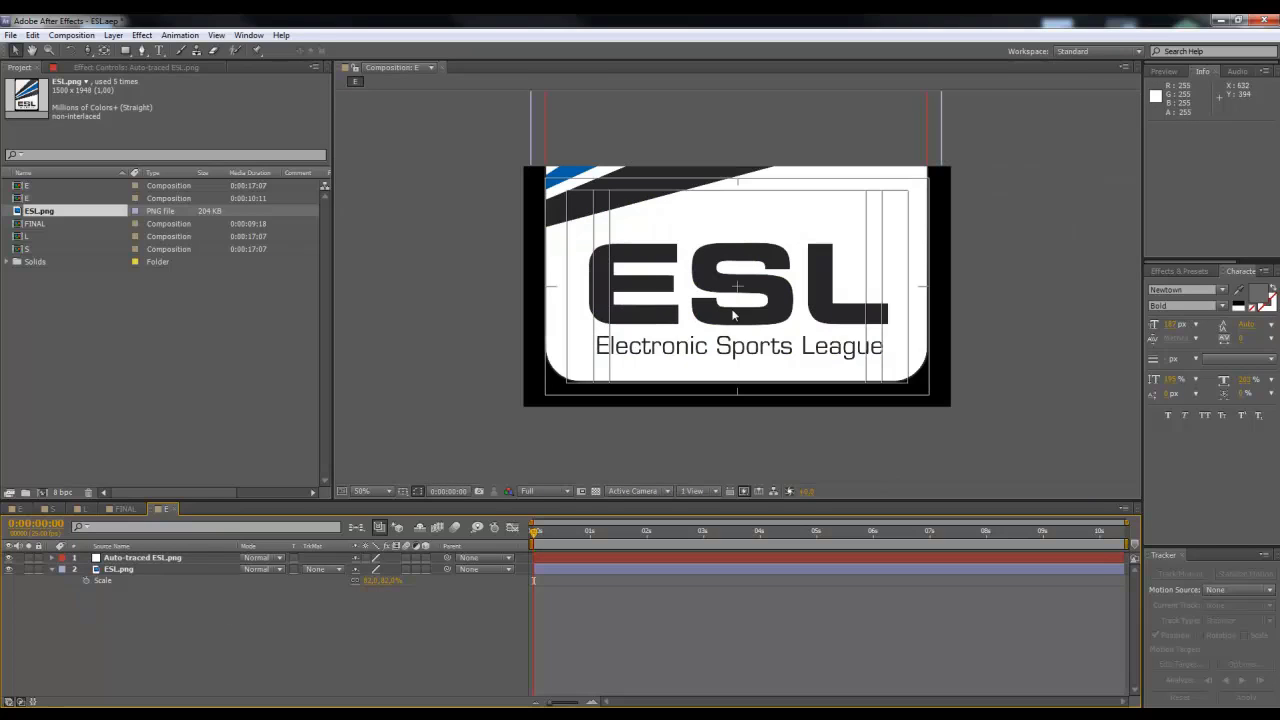
right_click(113, 634)
mouse_move(189, 508)
left_click(357, 531)
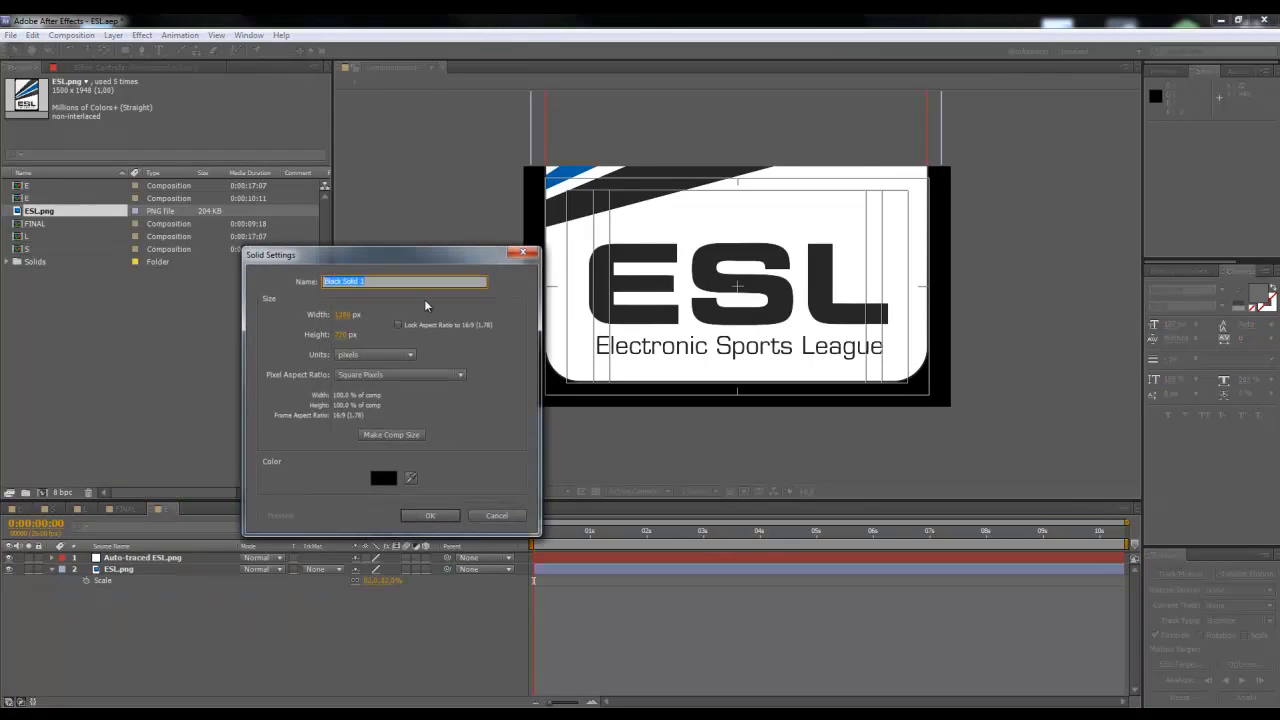
type("P")
left_click(430, 516)
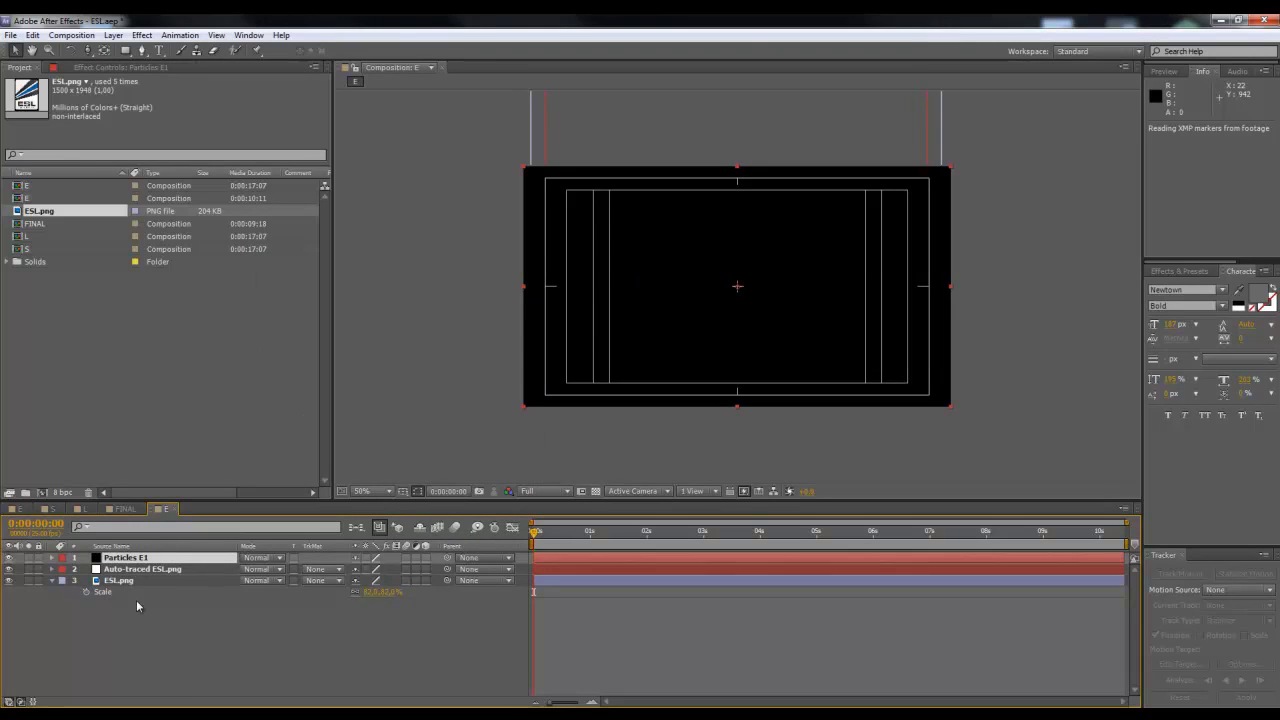
Step: Add a white point light named Emitter with 100% intensity, no falloff and no cast shadows
left_click(139, 608)
right_click(137, 610)
mouse_move(166, 477)
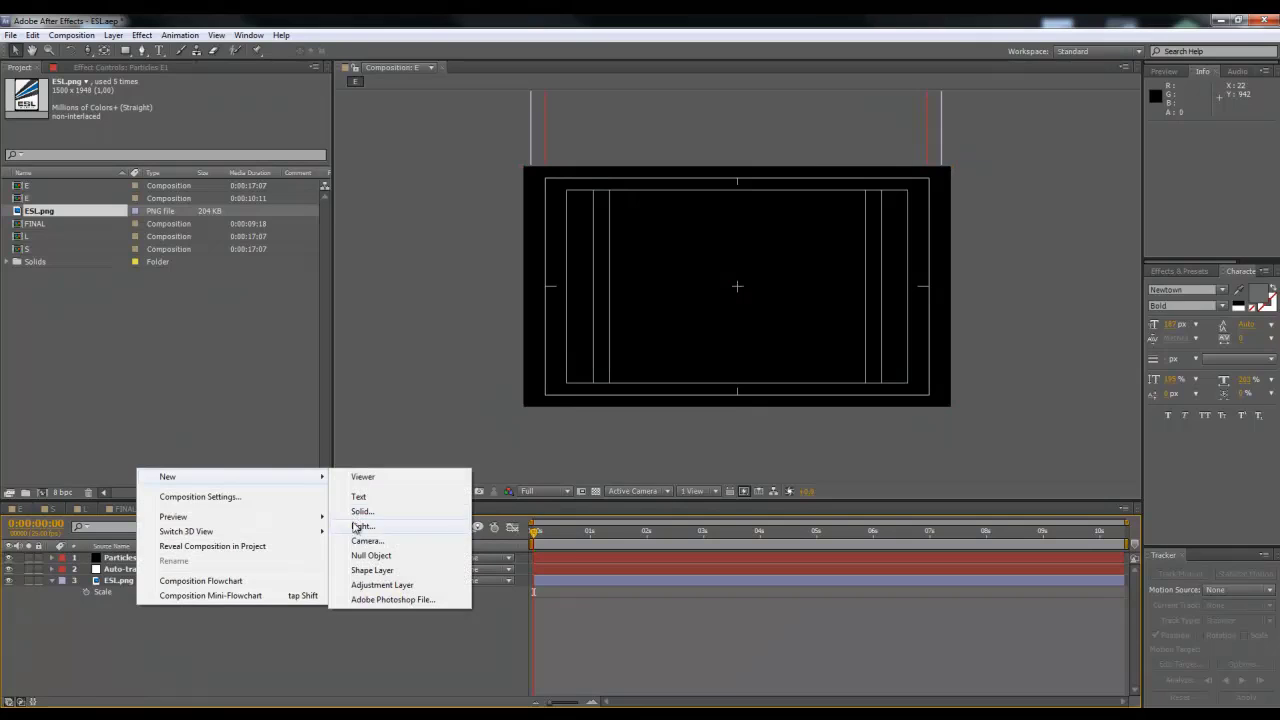
left_click(352, 527)
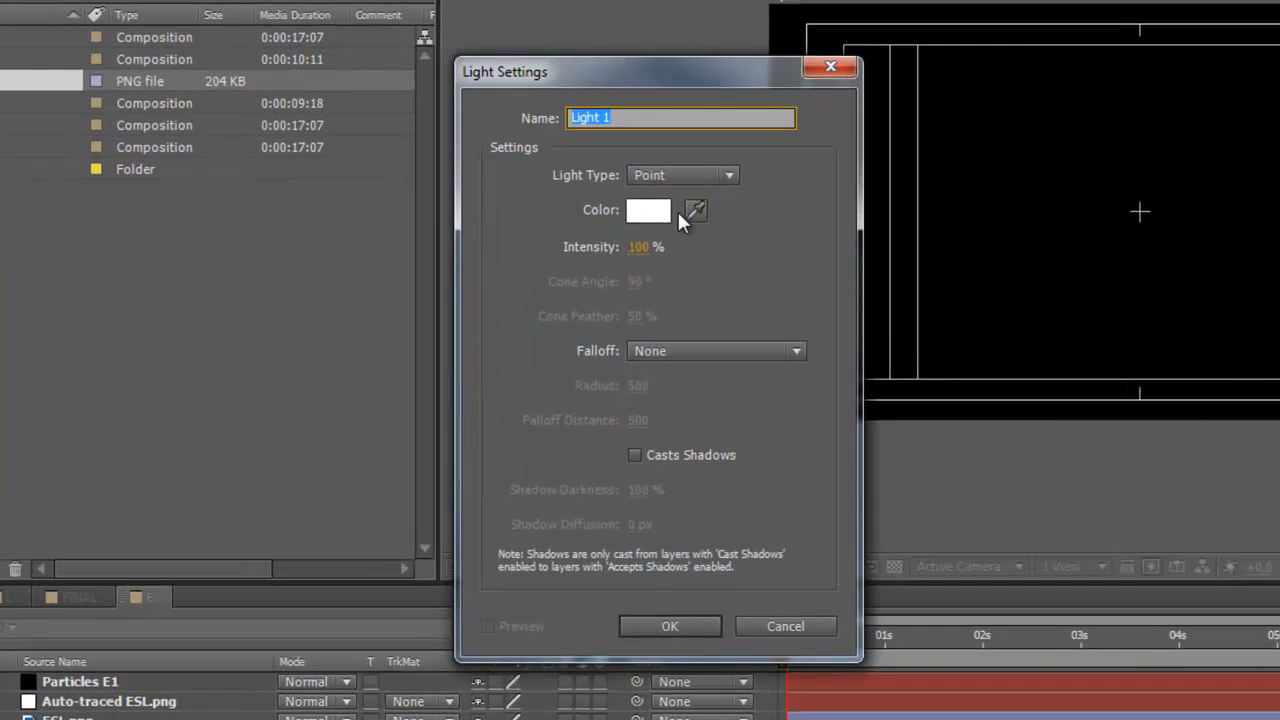
left_click_drag(646, 84, 545, 37)
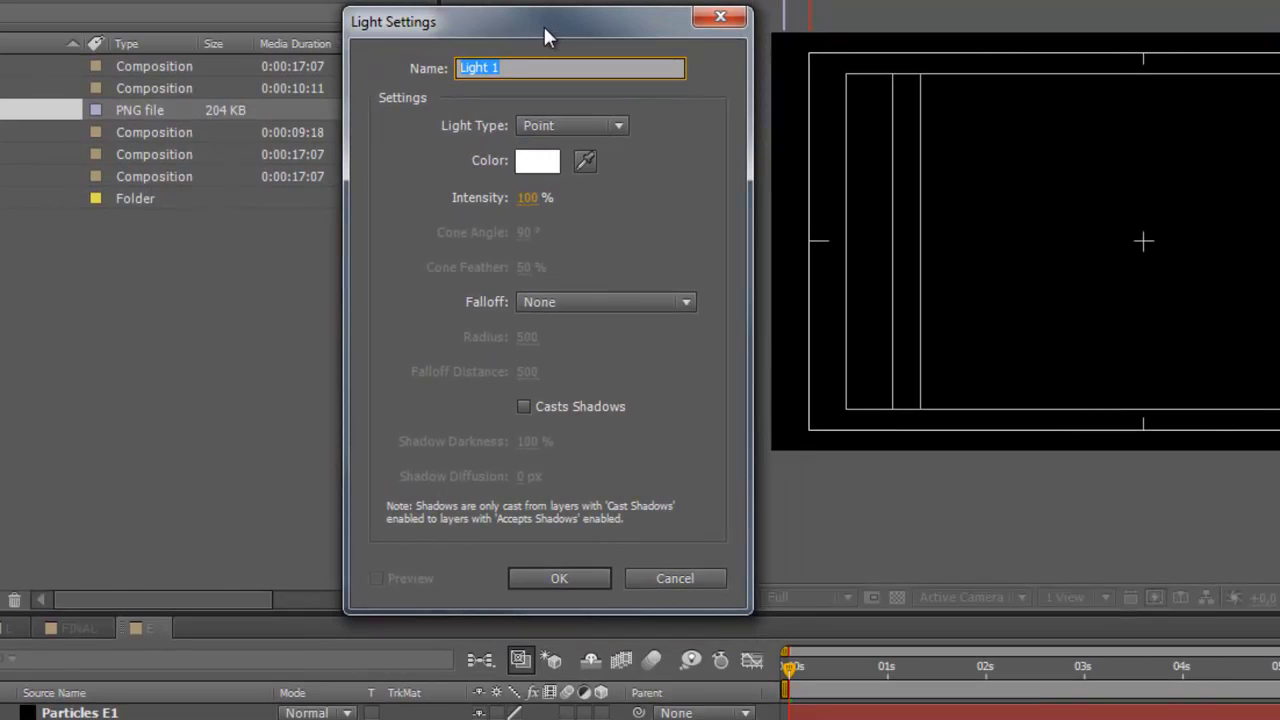
type("Emitter")
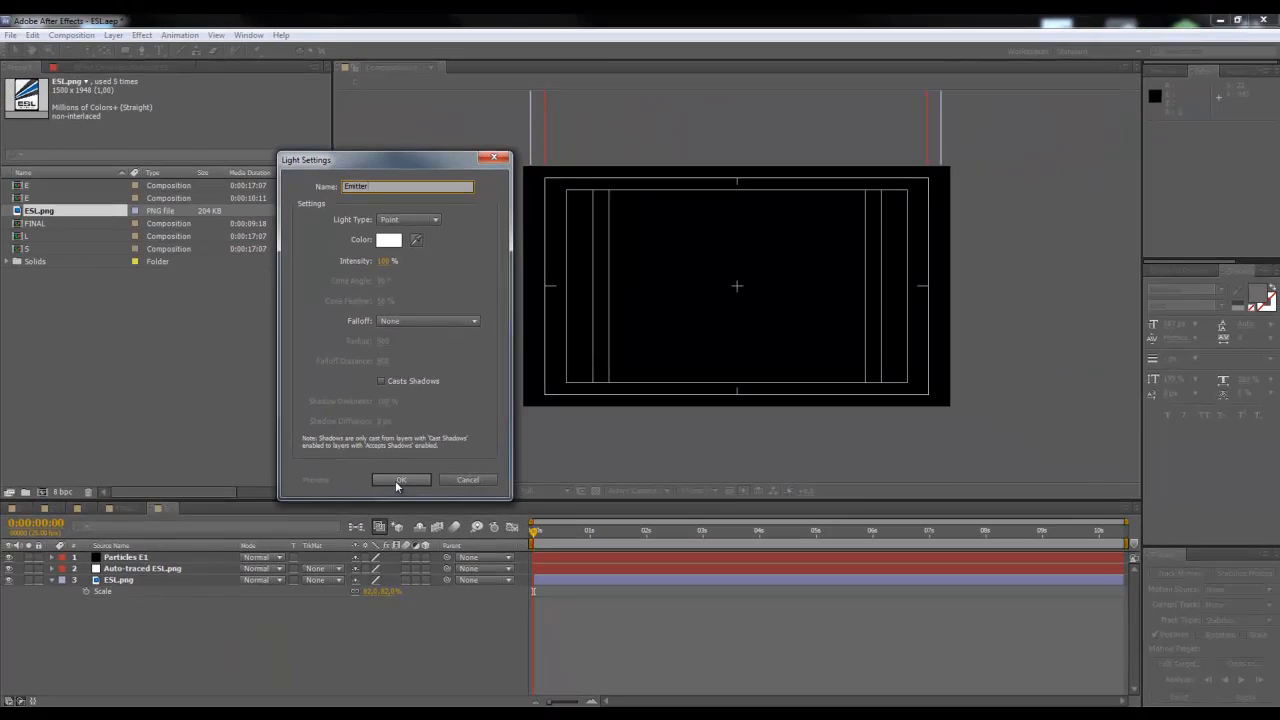
left_click(400, 480)
left_click(163, 642)
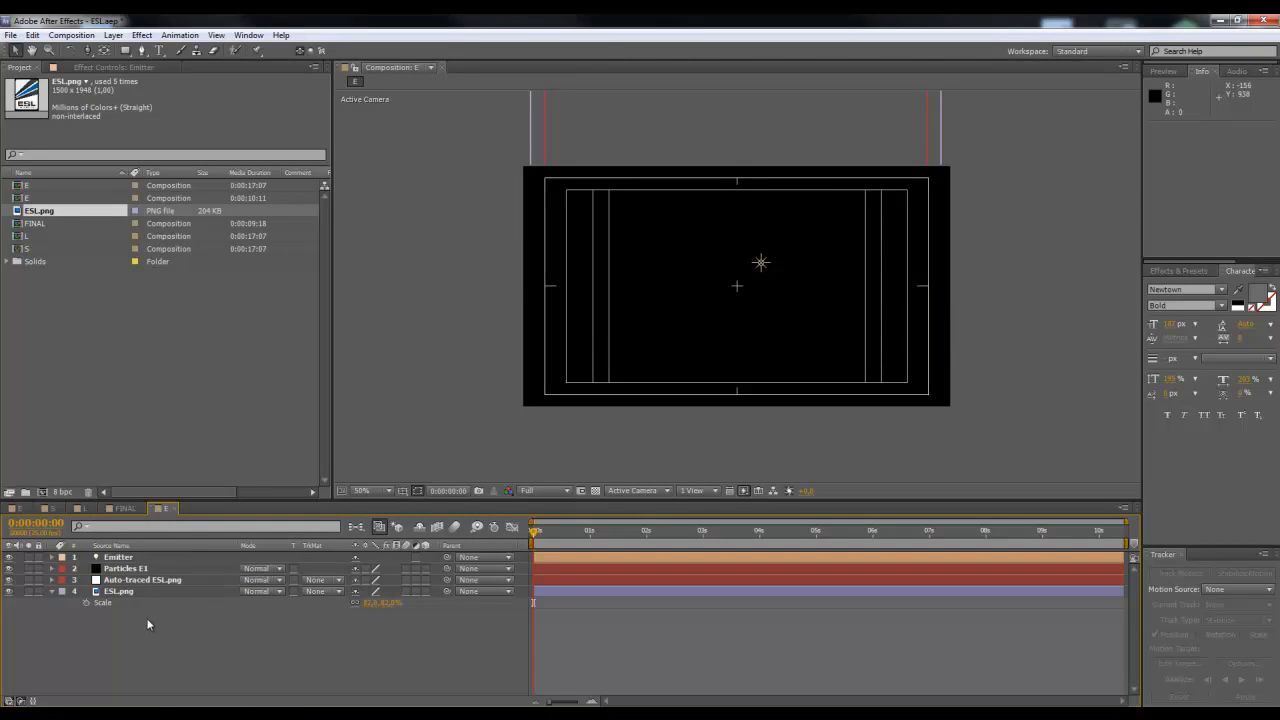
Step: Apply the Trapcode Particular effect to the Particles E1 layer, preview its particles at 0:00:03:05 and select the Emitter light
left_click(142, 570)
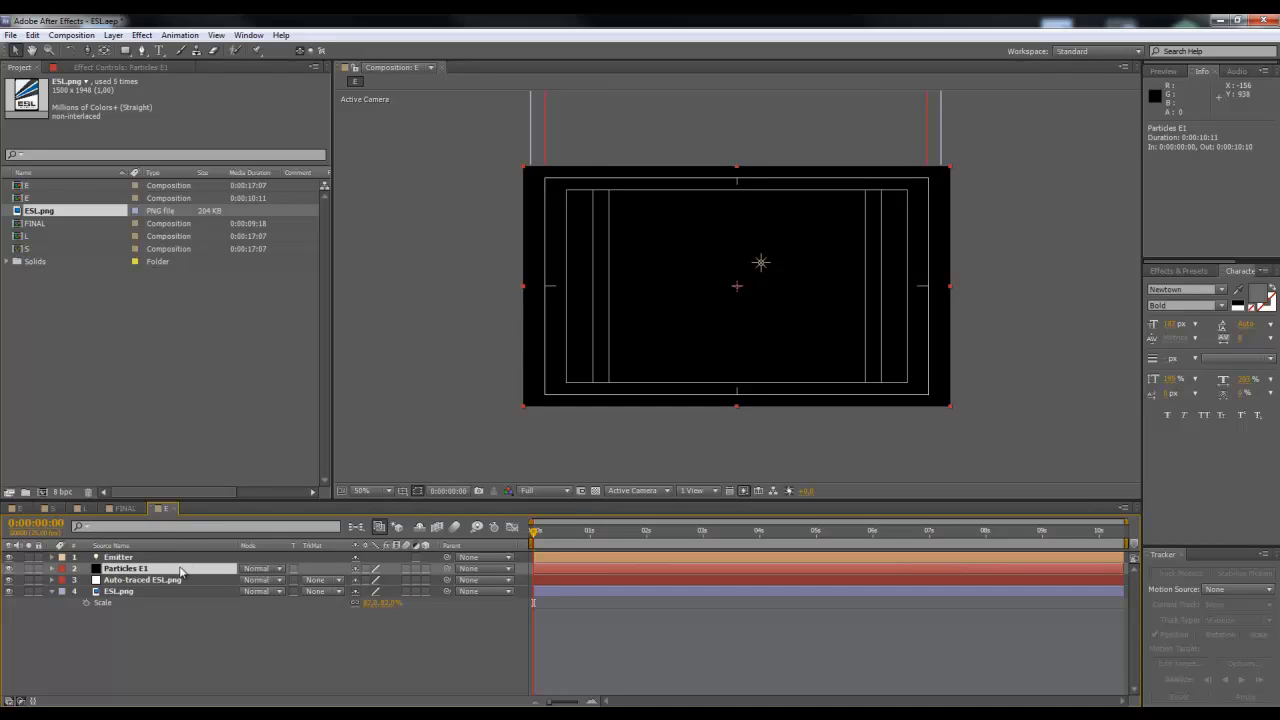
left_click(142, 35)
mouse_move(290, 423)
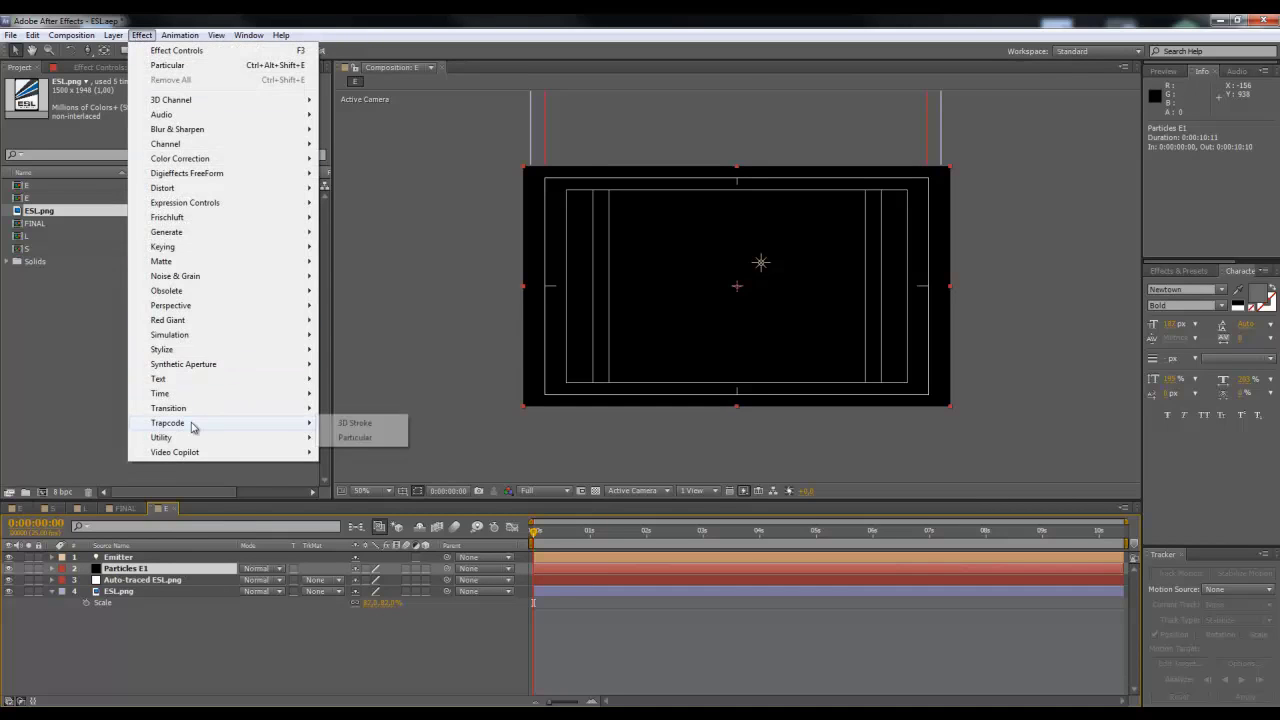
left_click(374, 441)
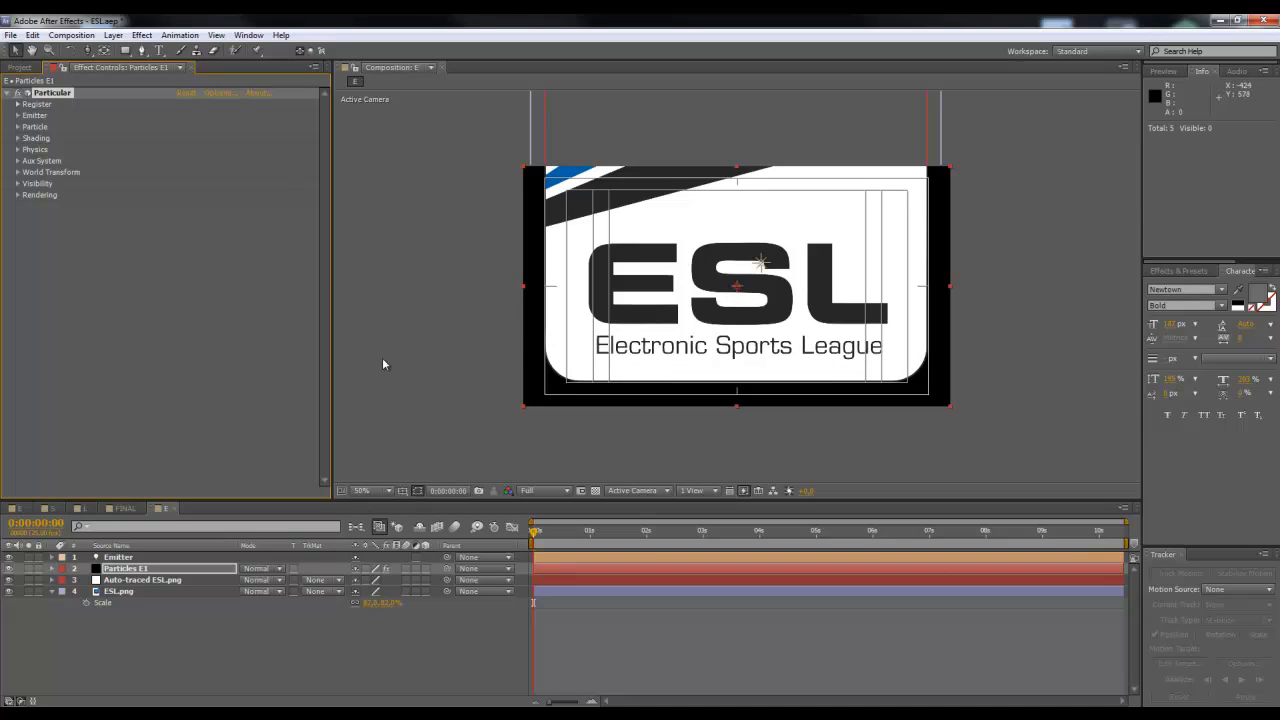
left_click_drag(623, 532, 714, 533)
key("period")
left_click(130, 557)
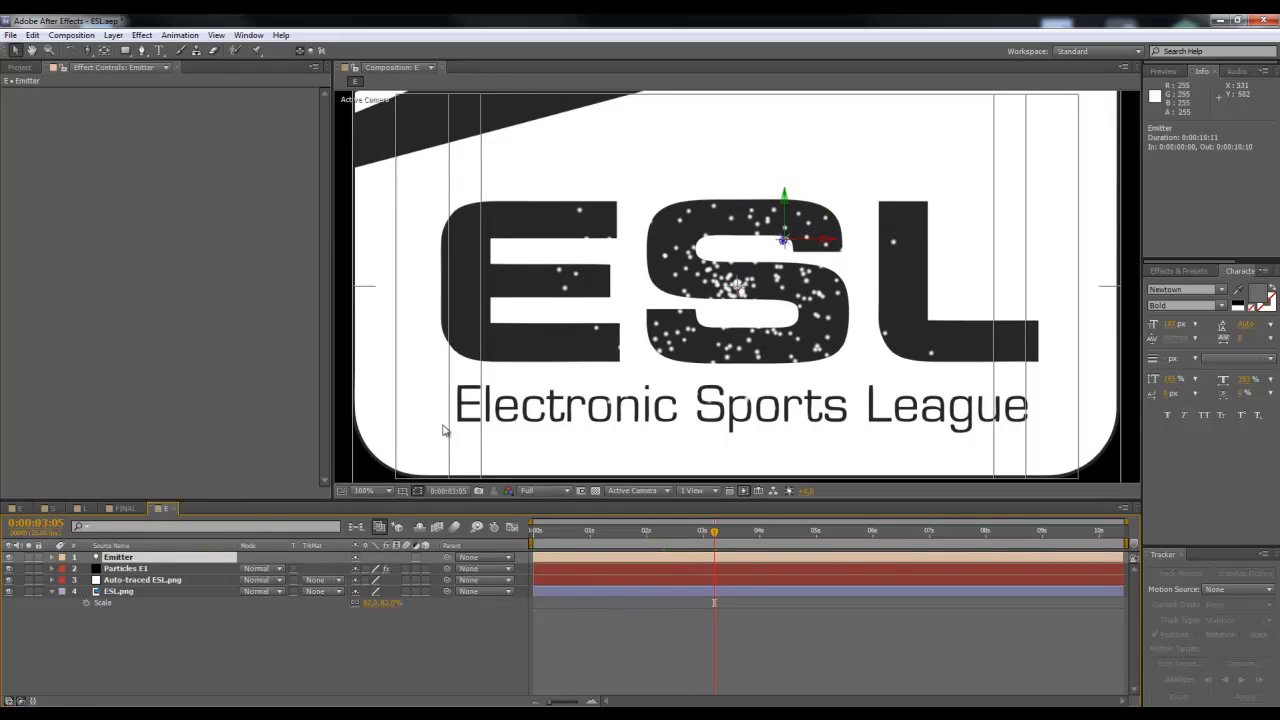
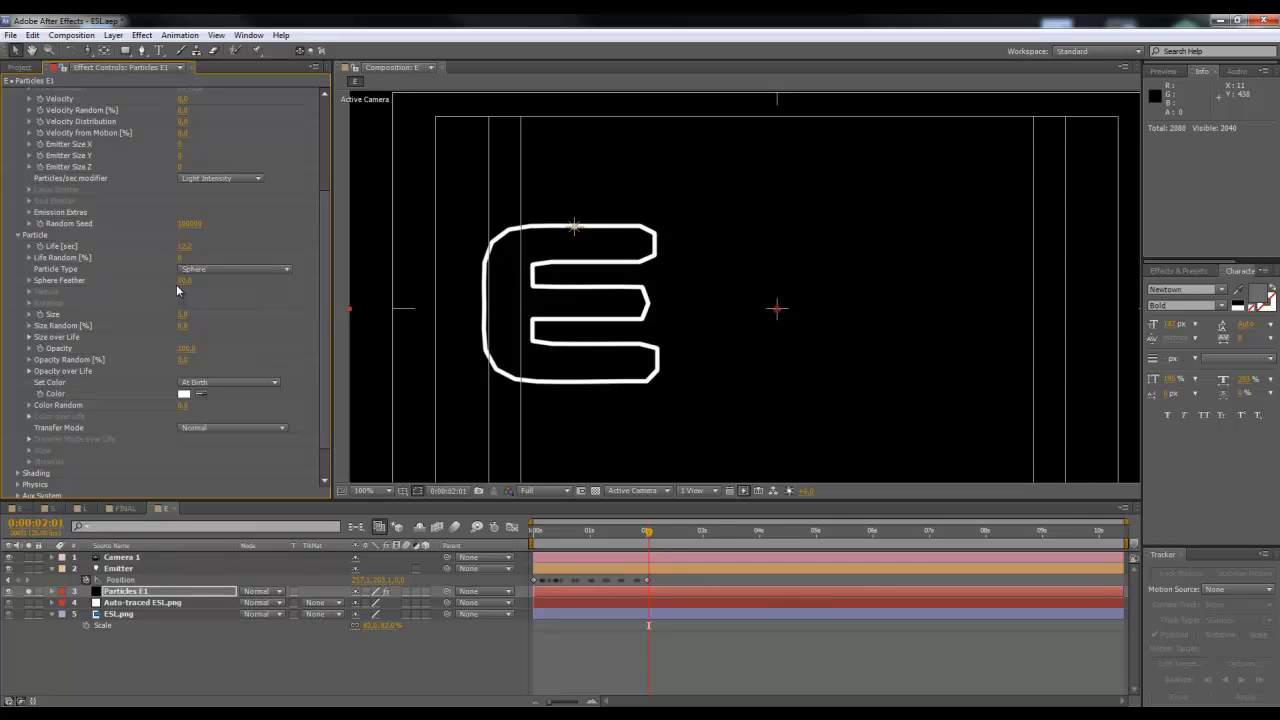
Step: Set the particle opacity of Particles E1 to 30
left_click(188, 349)
type("30")
key("Return")
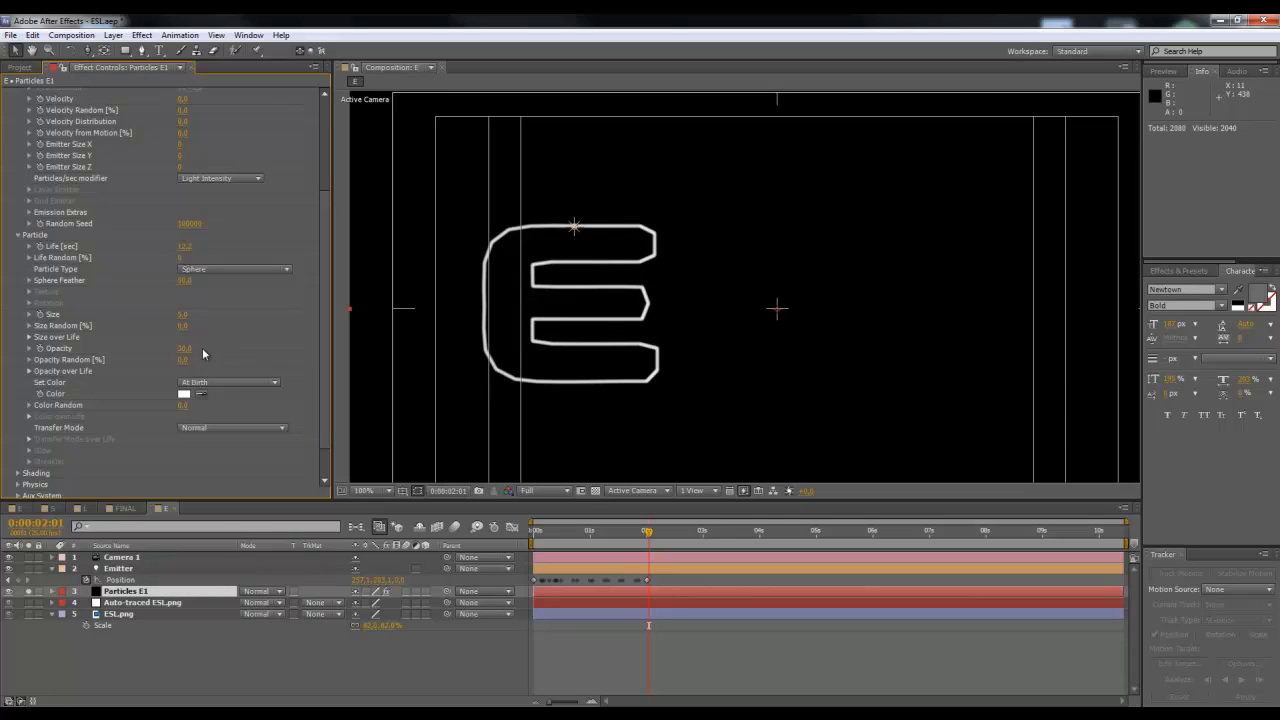
Step: Change the particle color of Particles E1 to light blue (#52A6E1) and preview the traced E up to 0:00:02:03
left_click(183, 394)
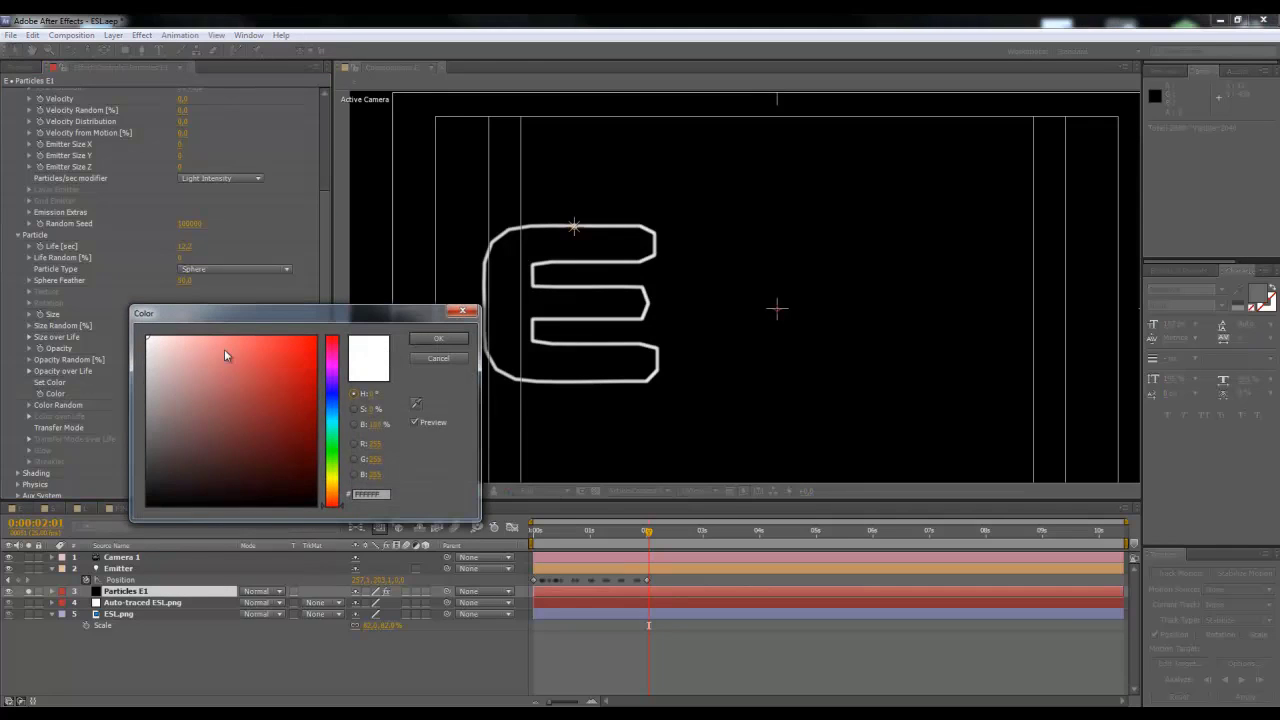
left_click_drag(249, 313, 280, 130)
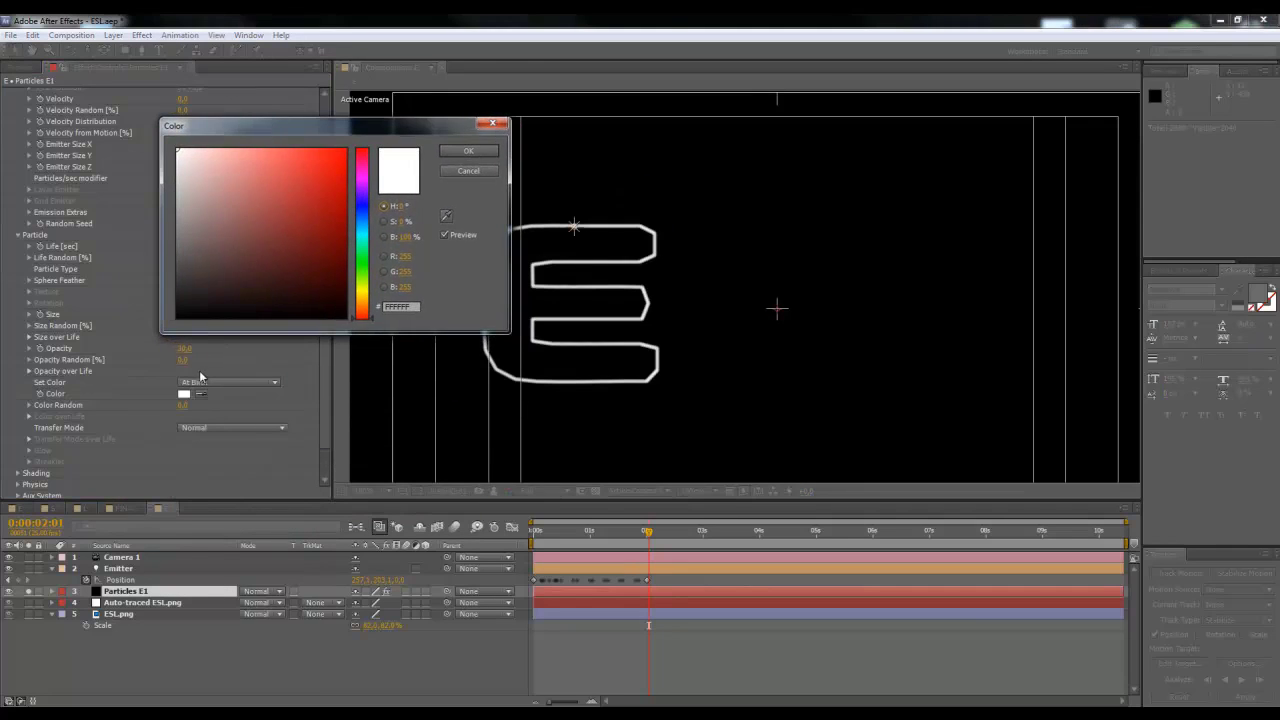
left_click(362, 226)
left_click(279, 187)
left_click_drag(284, 137, 240, 210)
mouse_move(238, 264)
left_mouse_down()
mouse_move(229, 249)
mouse_move(236, 287)
left_mouse_up()
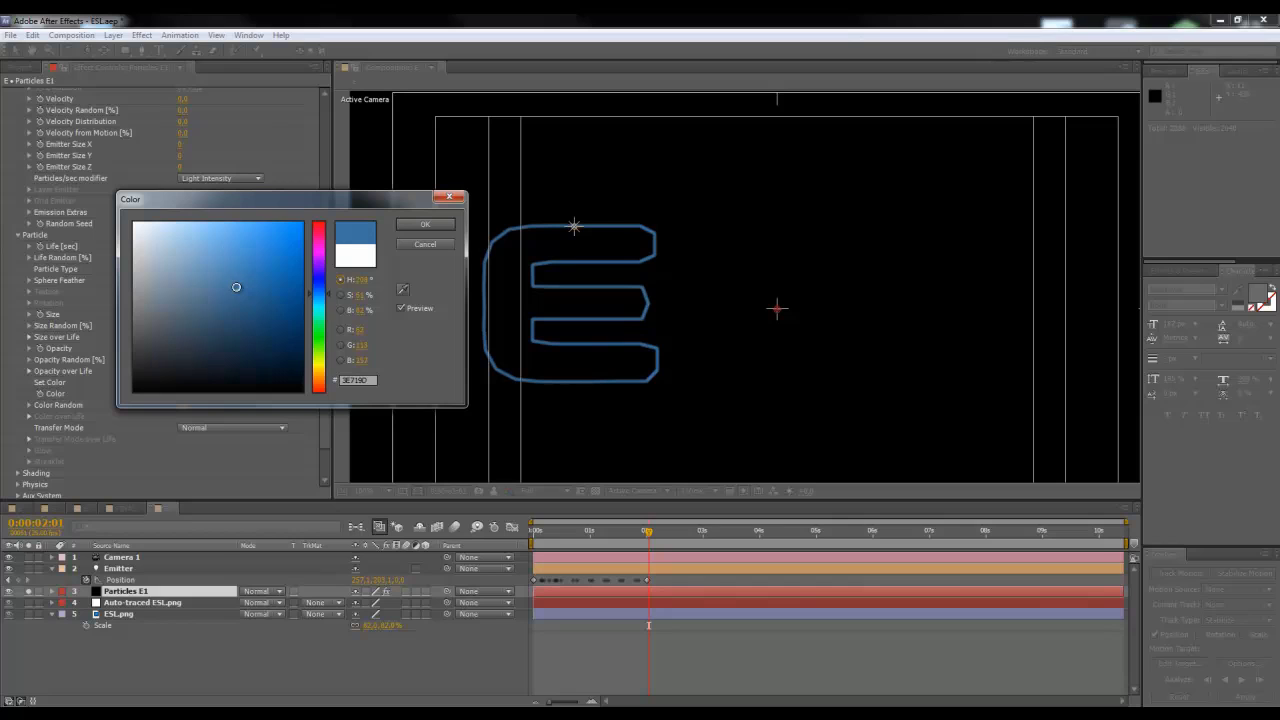
left_click(240, 245)
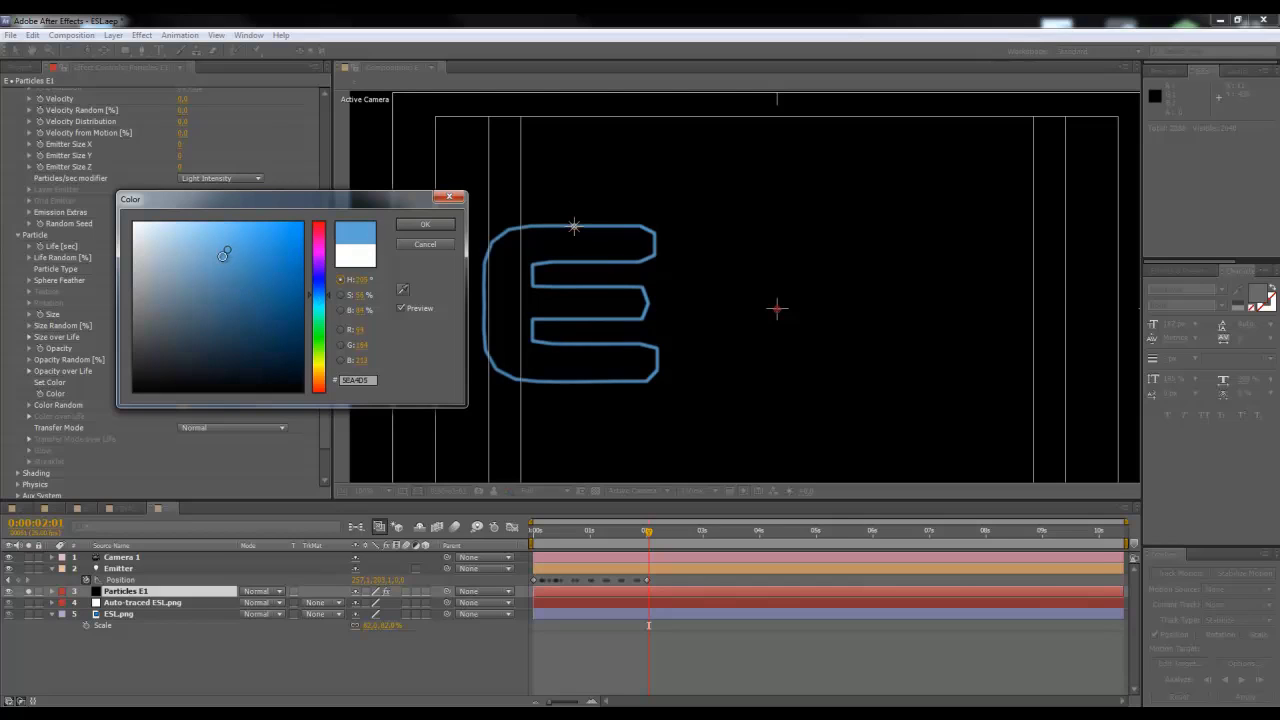
left_click(425, 224)
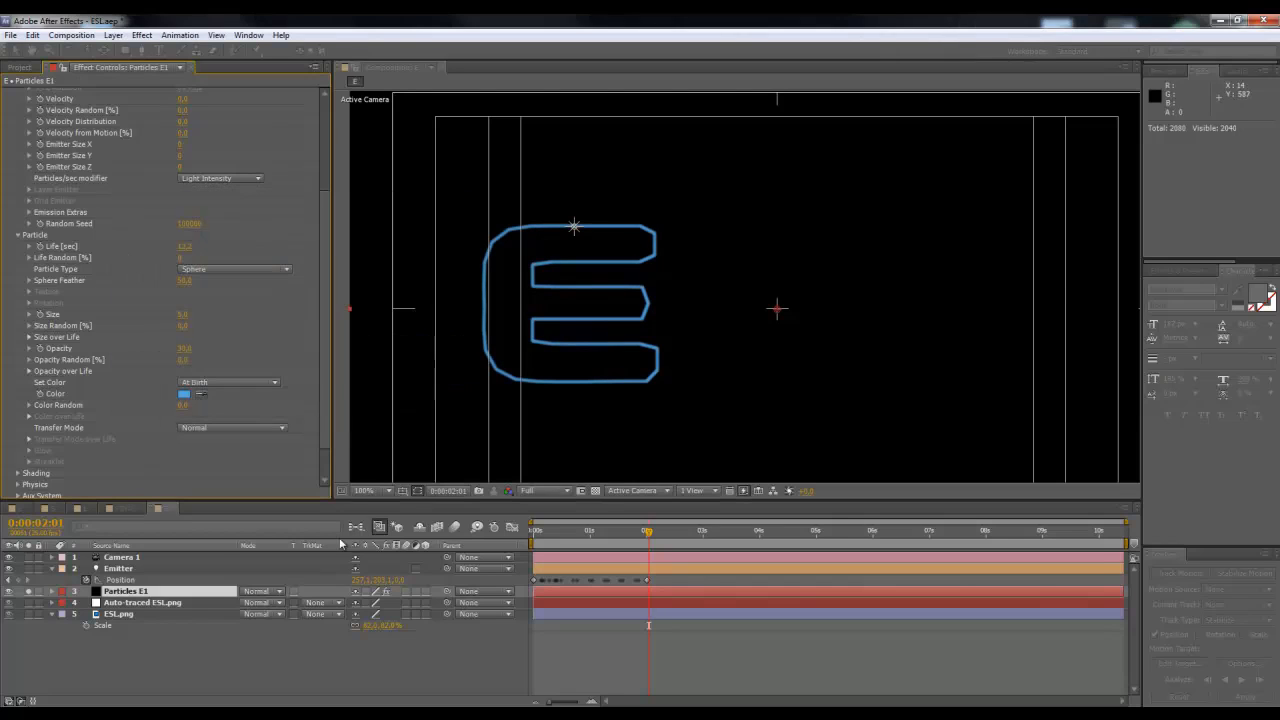
left_click(576, 535)
left_click_drag(576, 537, 652, 531)
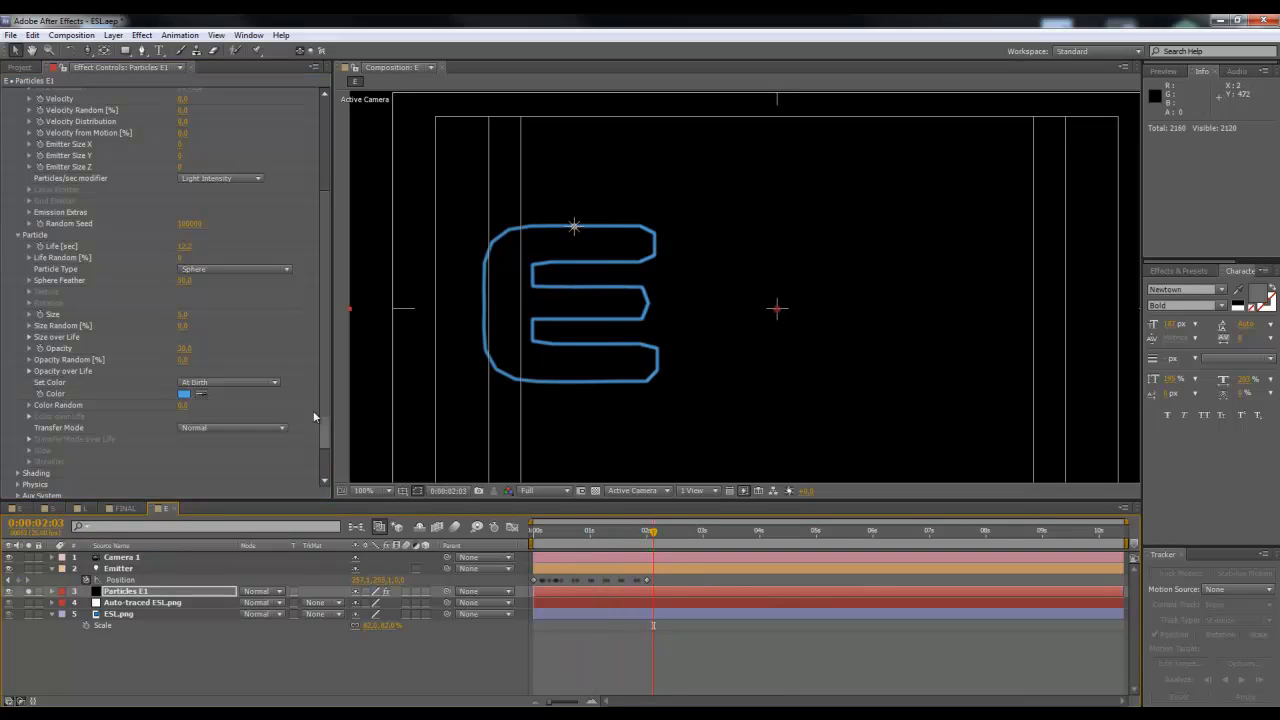
Step: Collapse the Particular settings and apply the Stylize Glow effect to the Particles E1 layer
scroll(315, 303, "up", 5)
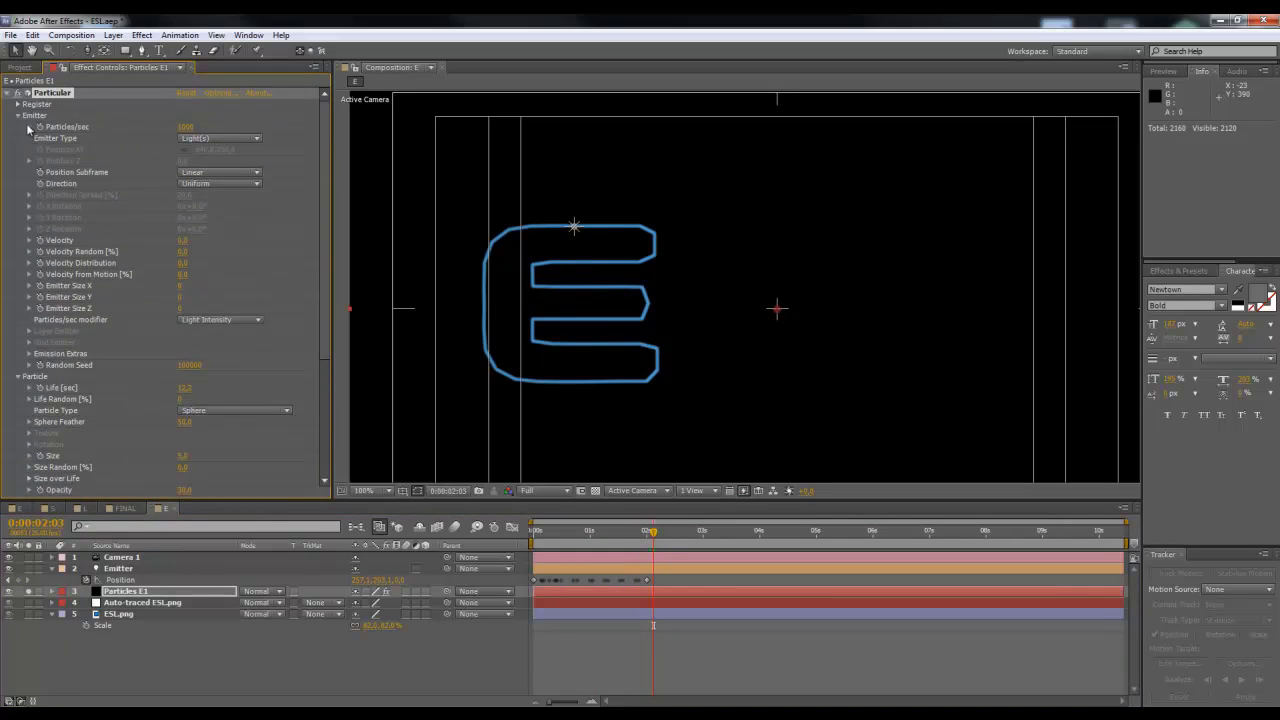
left_click(8, 93)
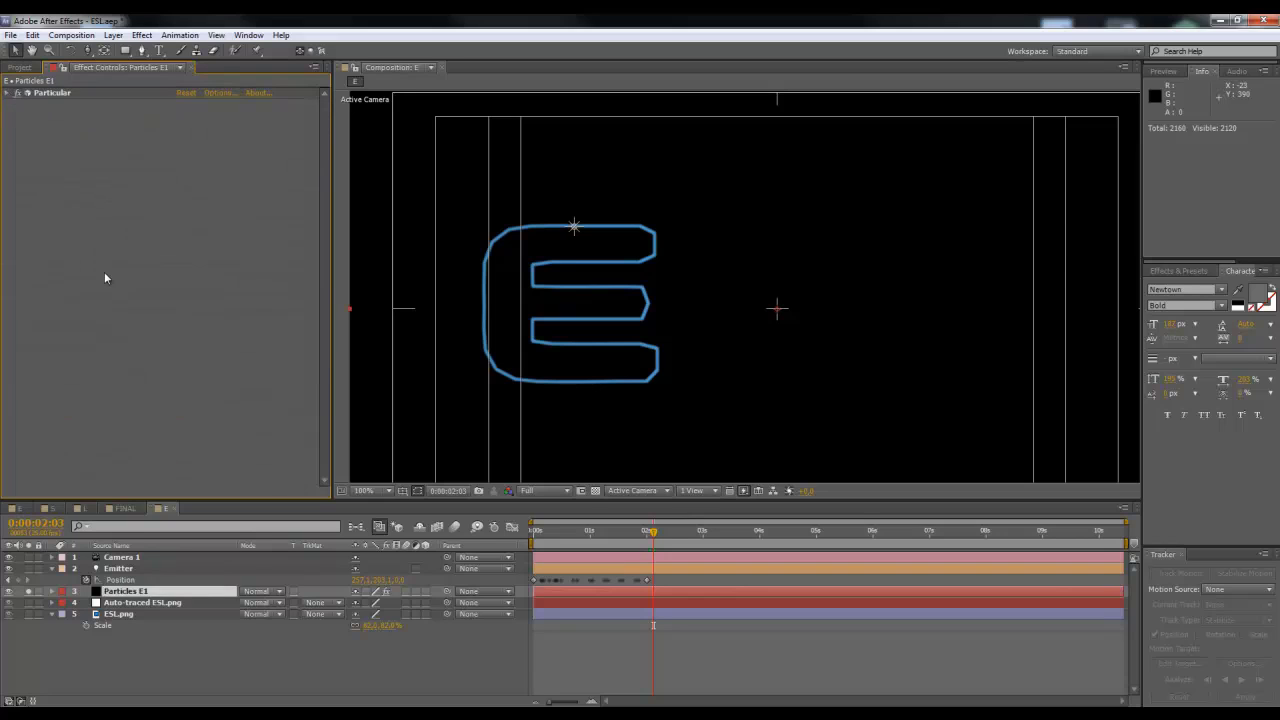
left_click(138, 592)
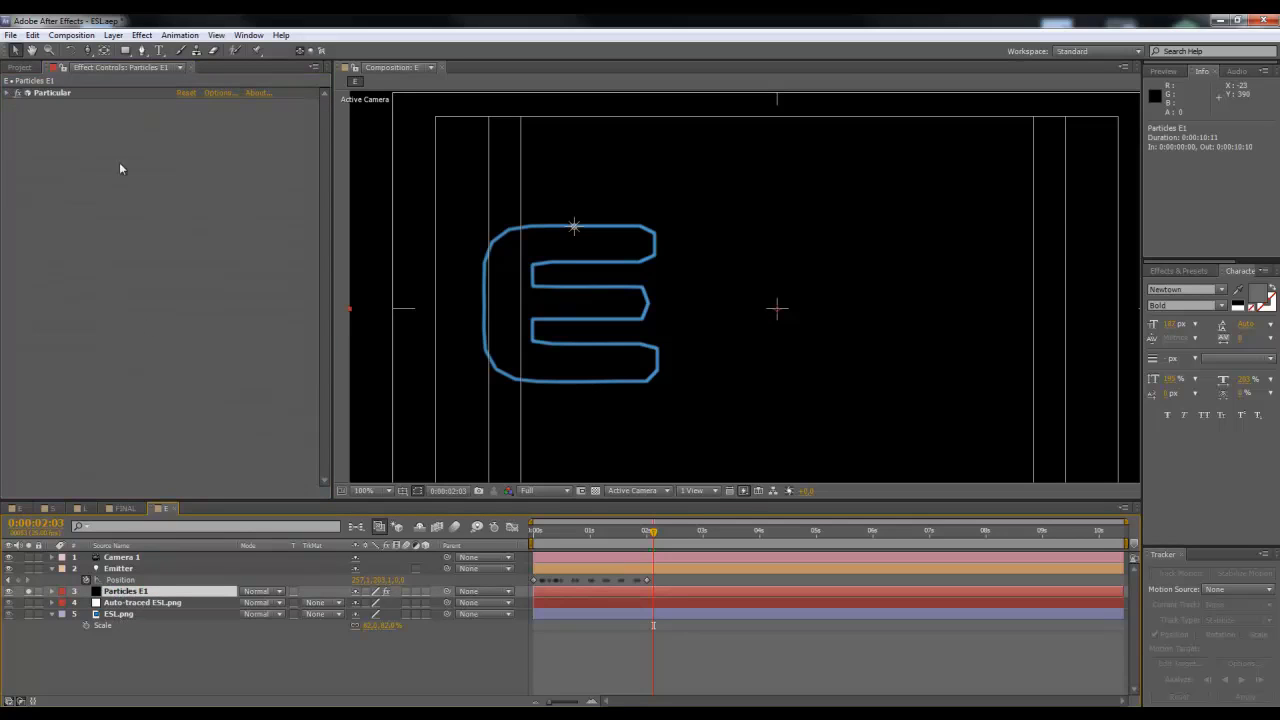
left_click(142, 36)
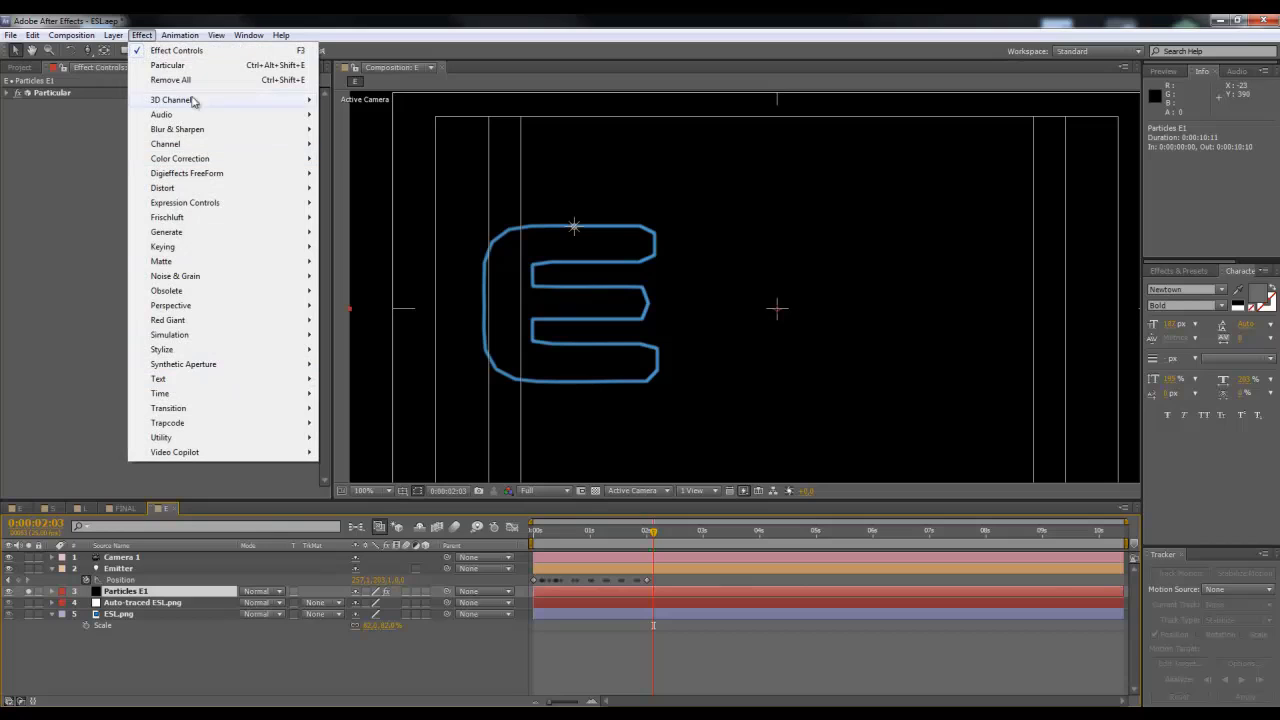
mouse_move(190, 351)
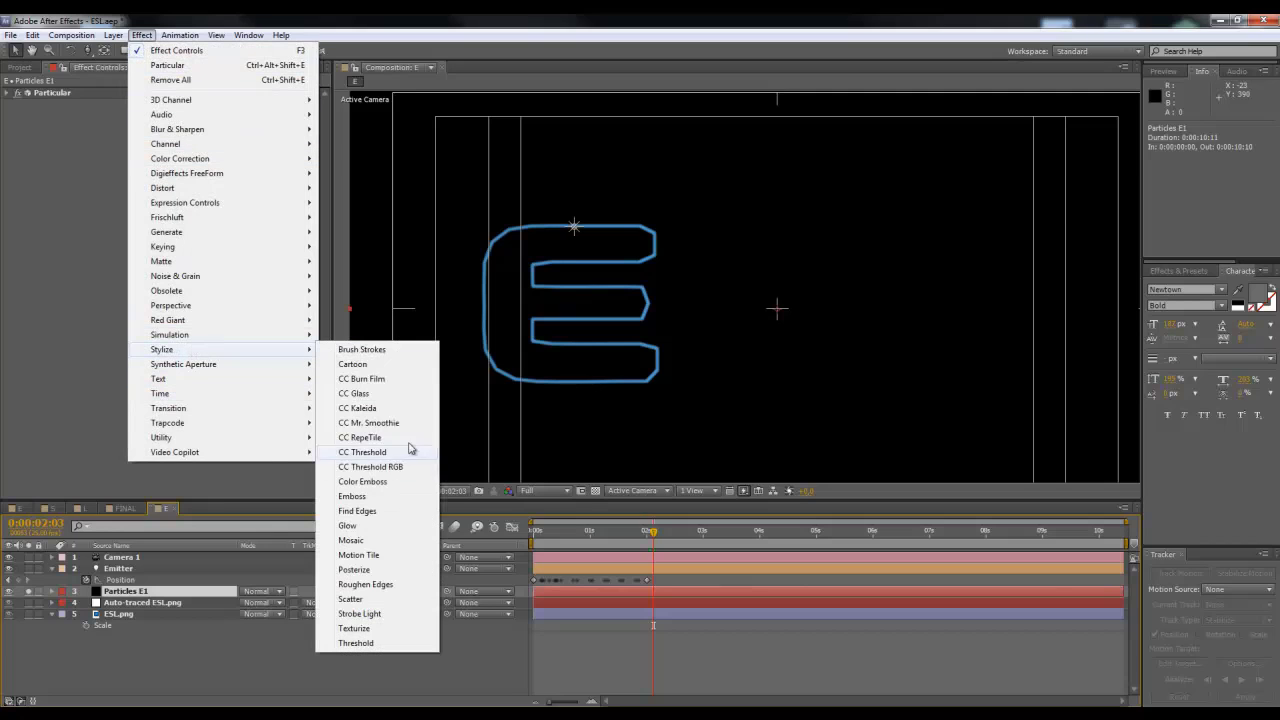
left_click(347, 525)
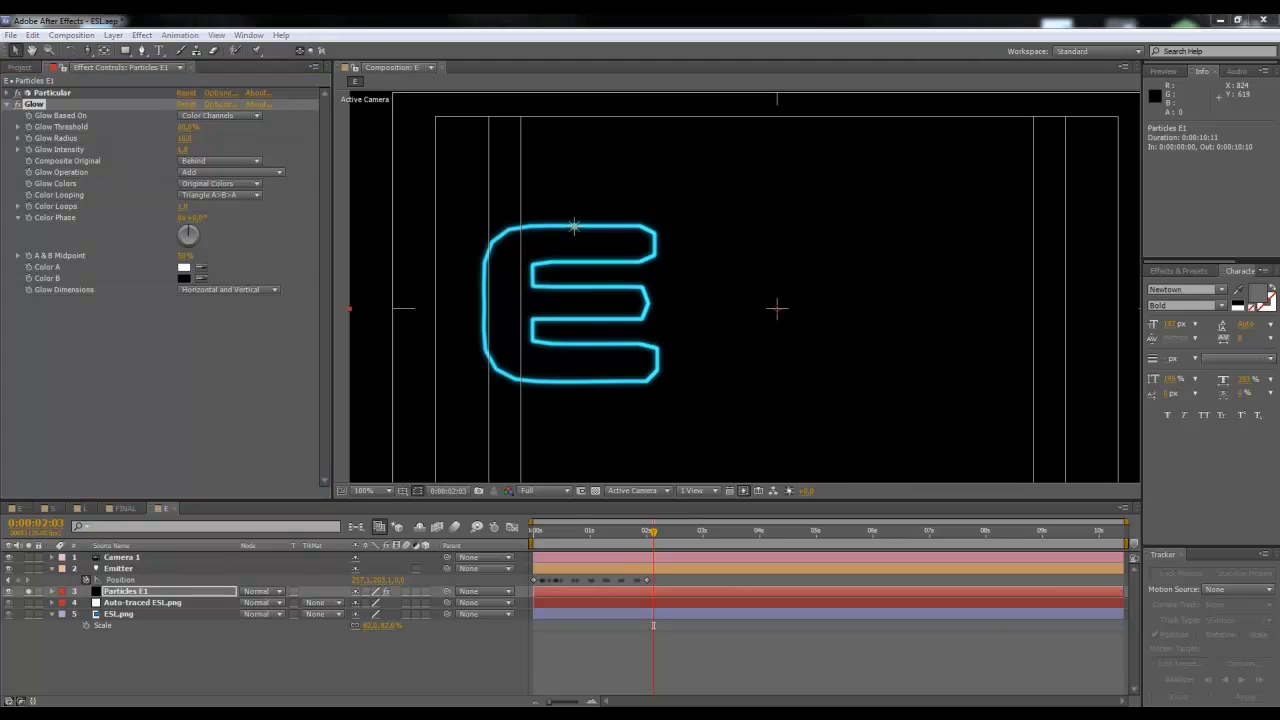
Step: Set the Glow threshold to 50%, radius to 40 and intensity to 0.7, and preview the trace at 0:00:01:05
left_click(186, 128)
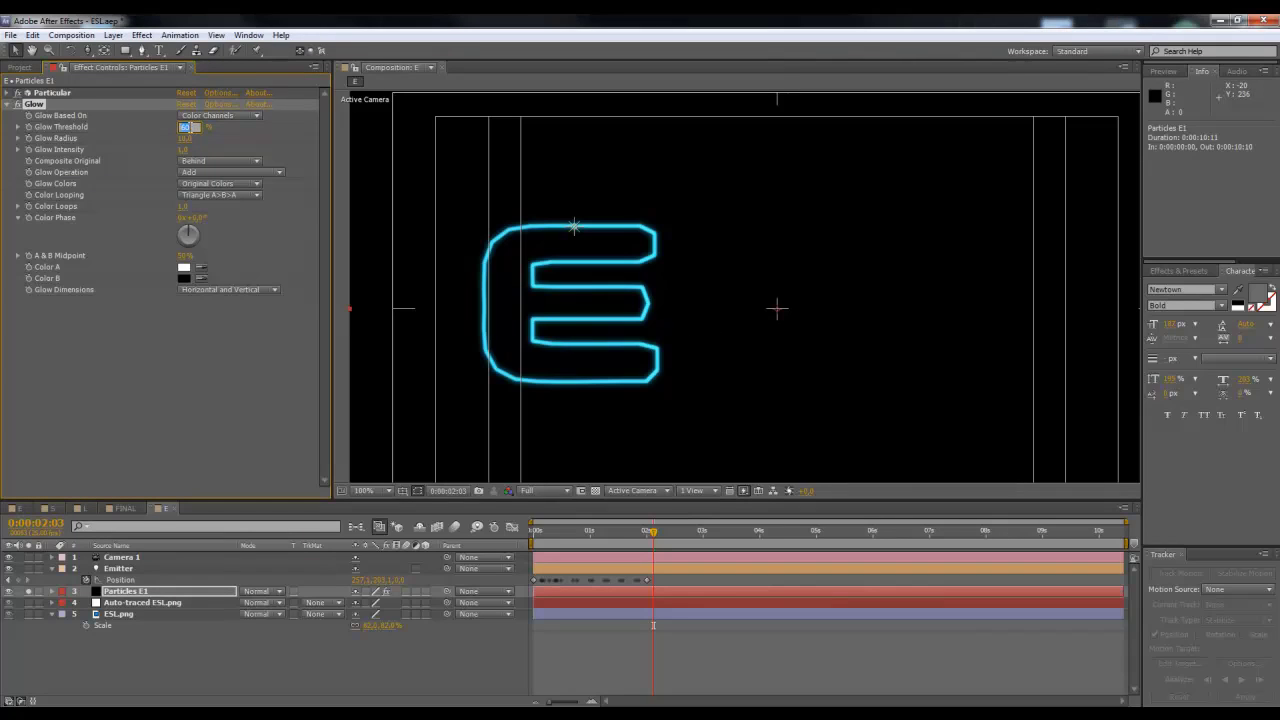
left_click(185, 140)
key("Return")
left_click(186, 150)
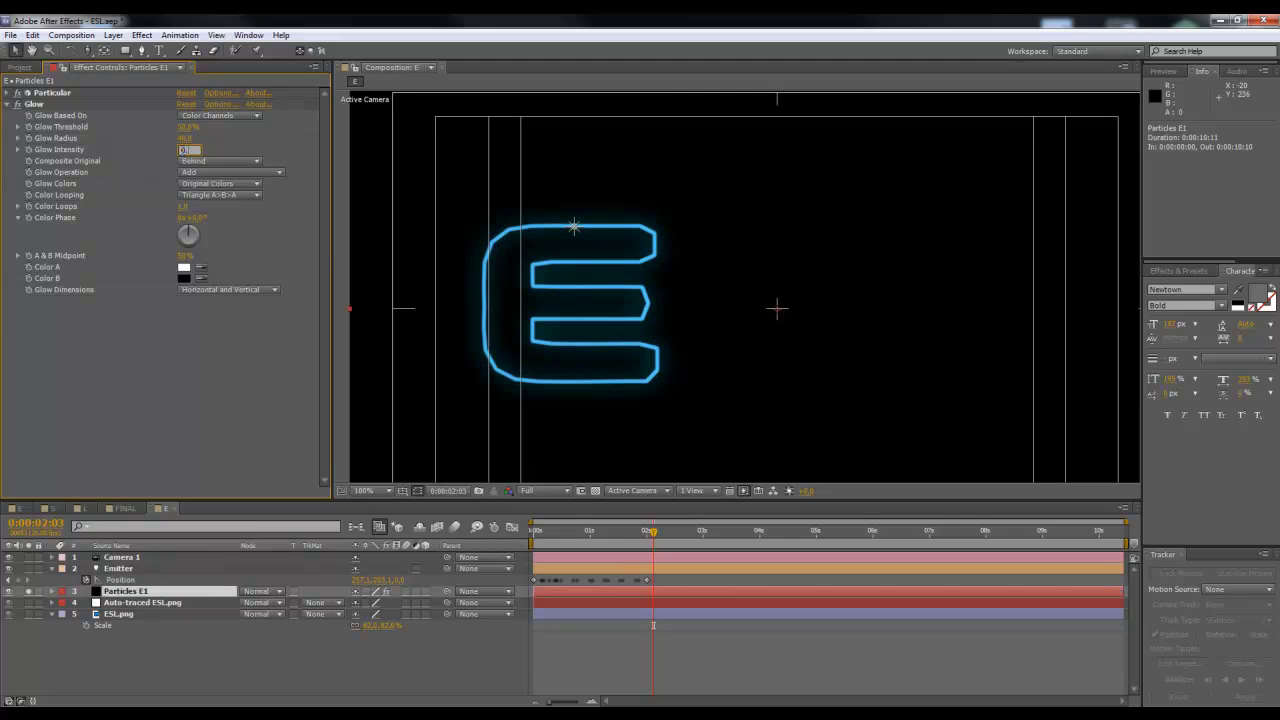
key("Return")
left_click(194, 645)
left_click(585, 535)
left_click_drag(580, 537, 601, 536)
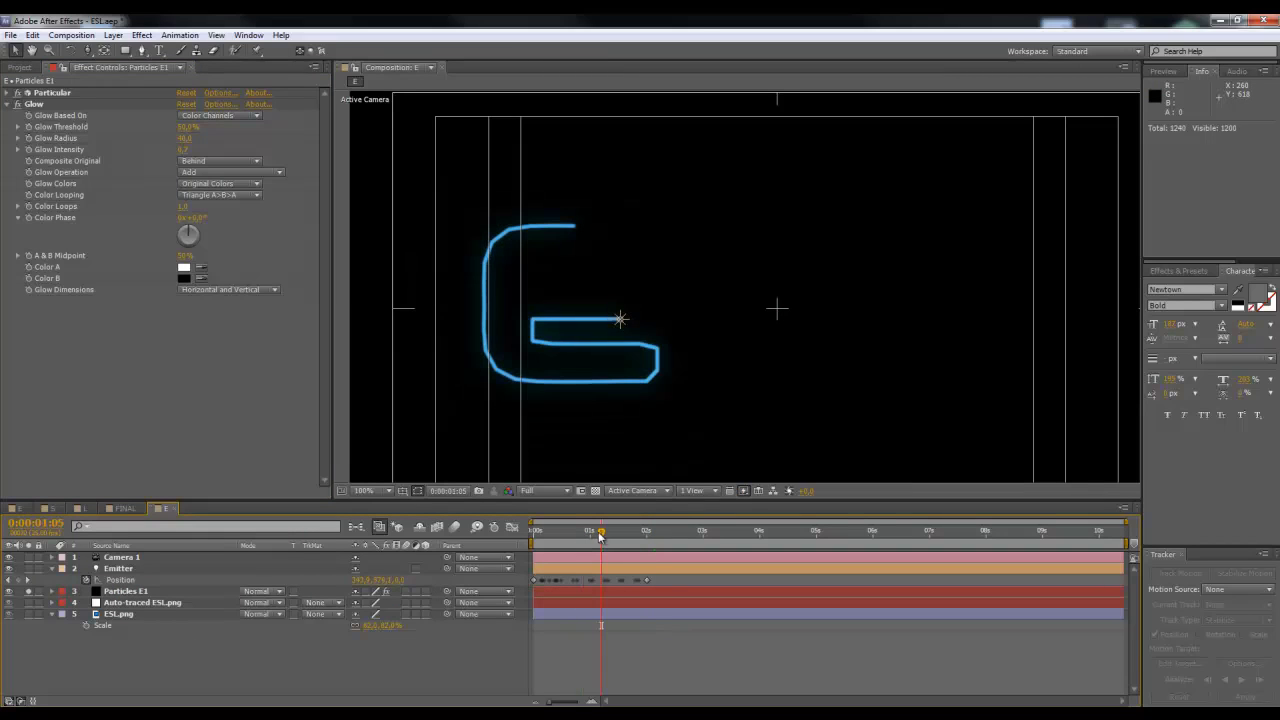
Step: Duplicate the Particles E1 layer and set the duplicate's particle size to 3
left_click(116, 591)
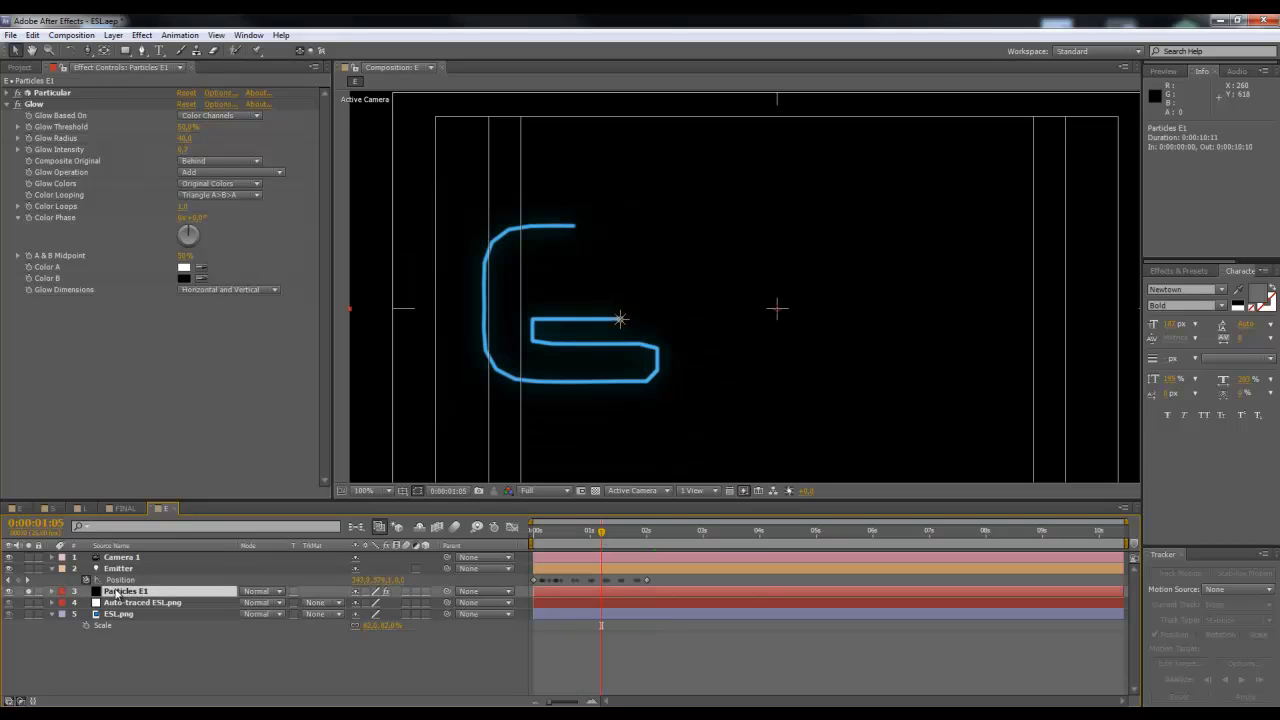
key("ctrl+d")
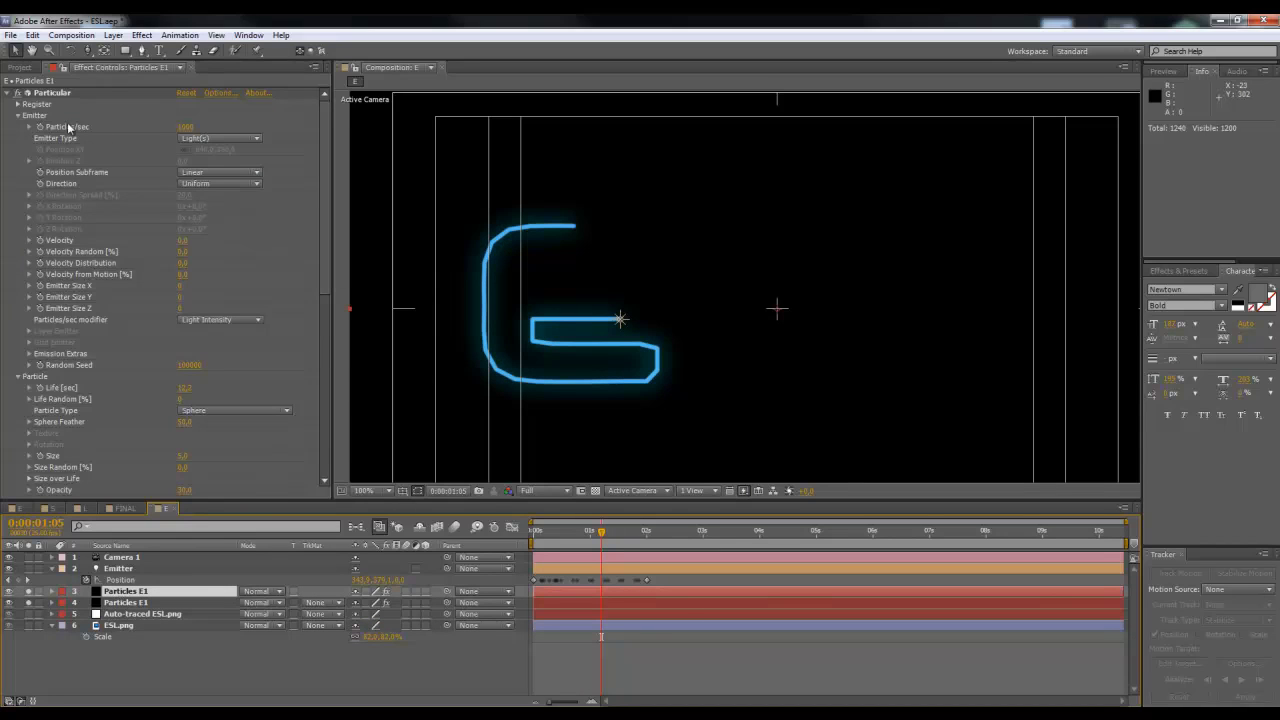
mouse_move(323, 171)
left_mouse_down()
mouse_move(342, 317)
mouse_move(321, 153)
left_mouse_up()
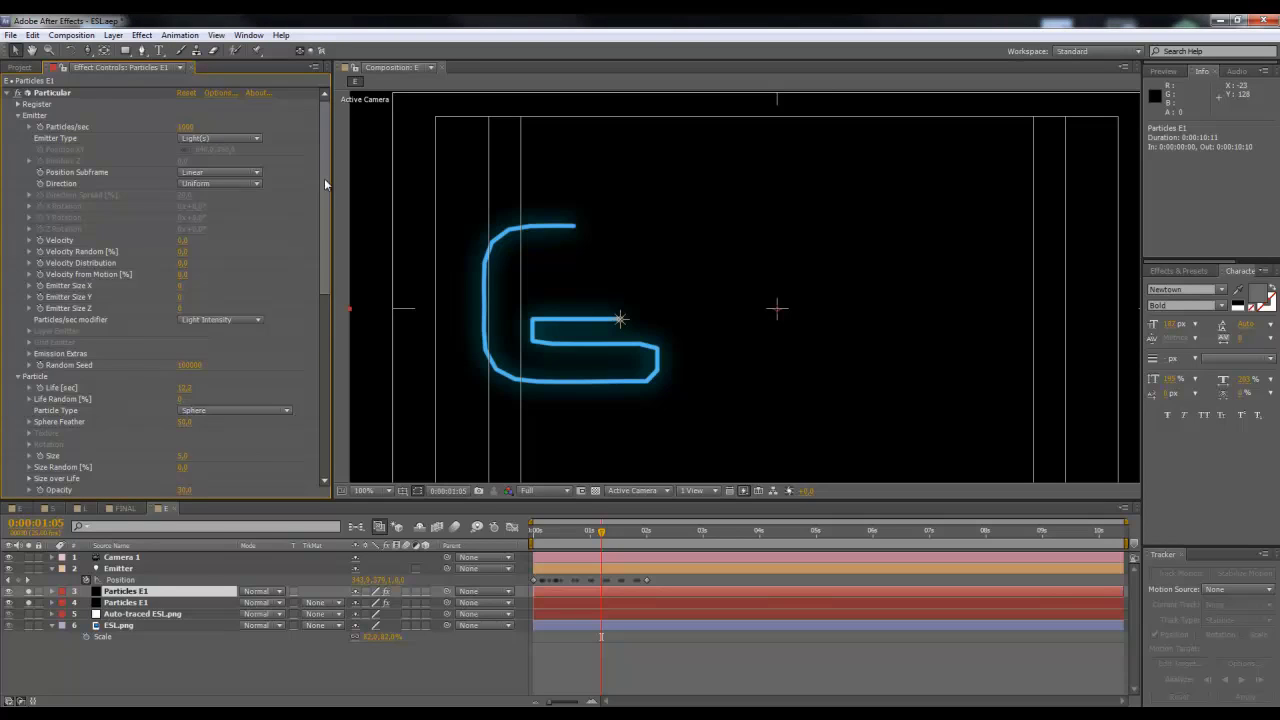
left_click_drag(324, 178, 324, 231)
left_click(183, 321)
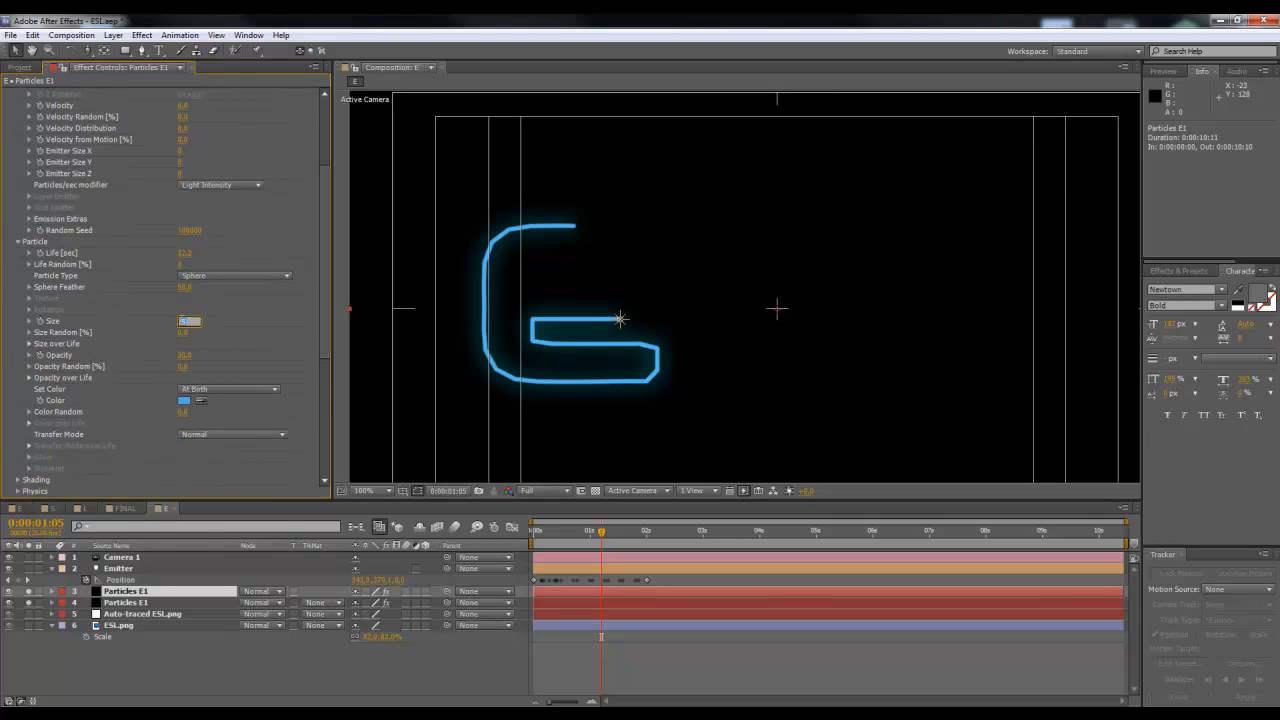
left_click(219, 321)
left_click(186, 321)
type("3")
left_click(225, 320)
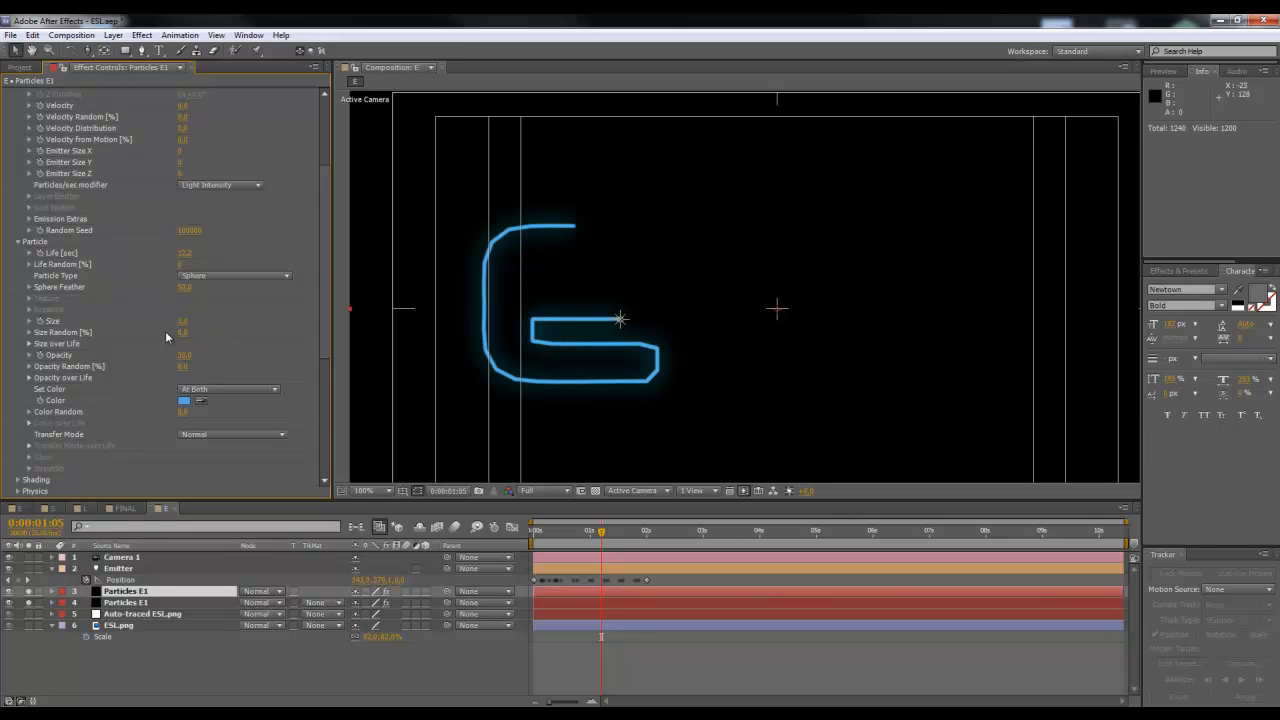
Step: Change the duplicate layer's particle color to a turquoise green
left_click(183, 401)
mouse_move(289, 211)
left_mouse_down()
mouse_move(343, 225)
mouse_move(276, 230)
left_mouse_up()
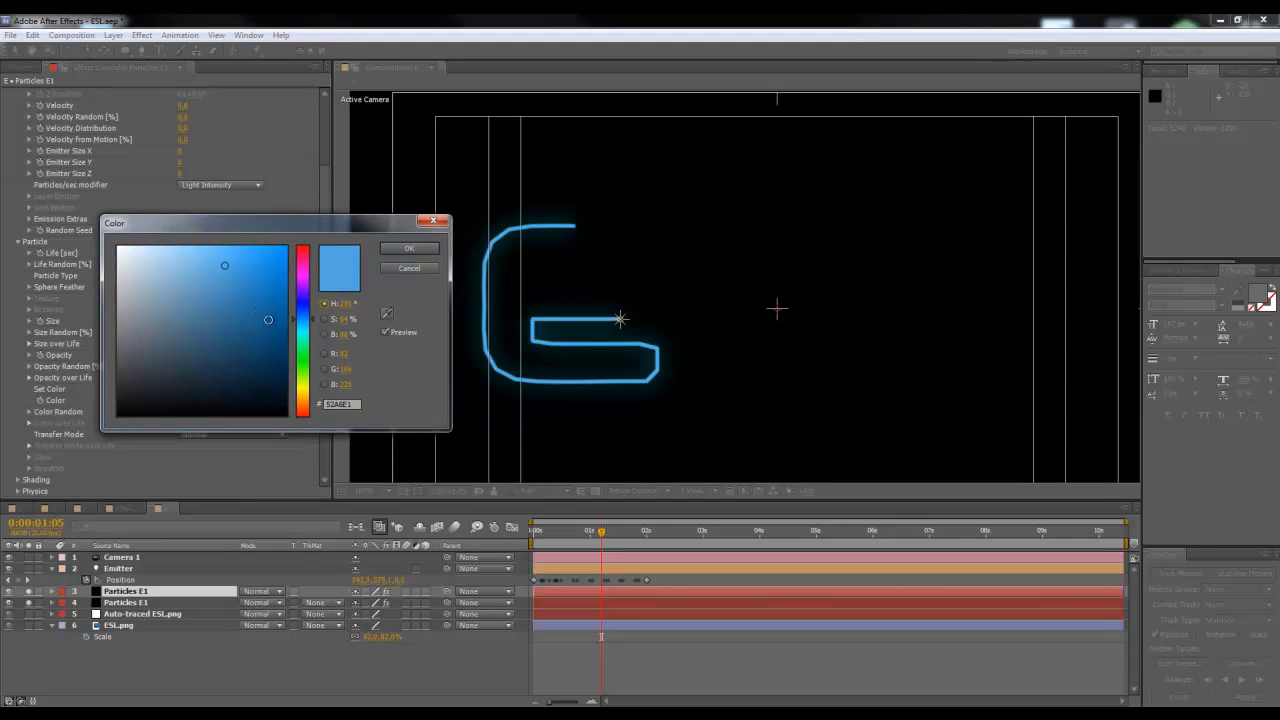
left_click(303, 315)
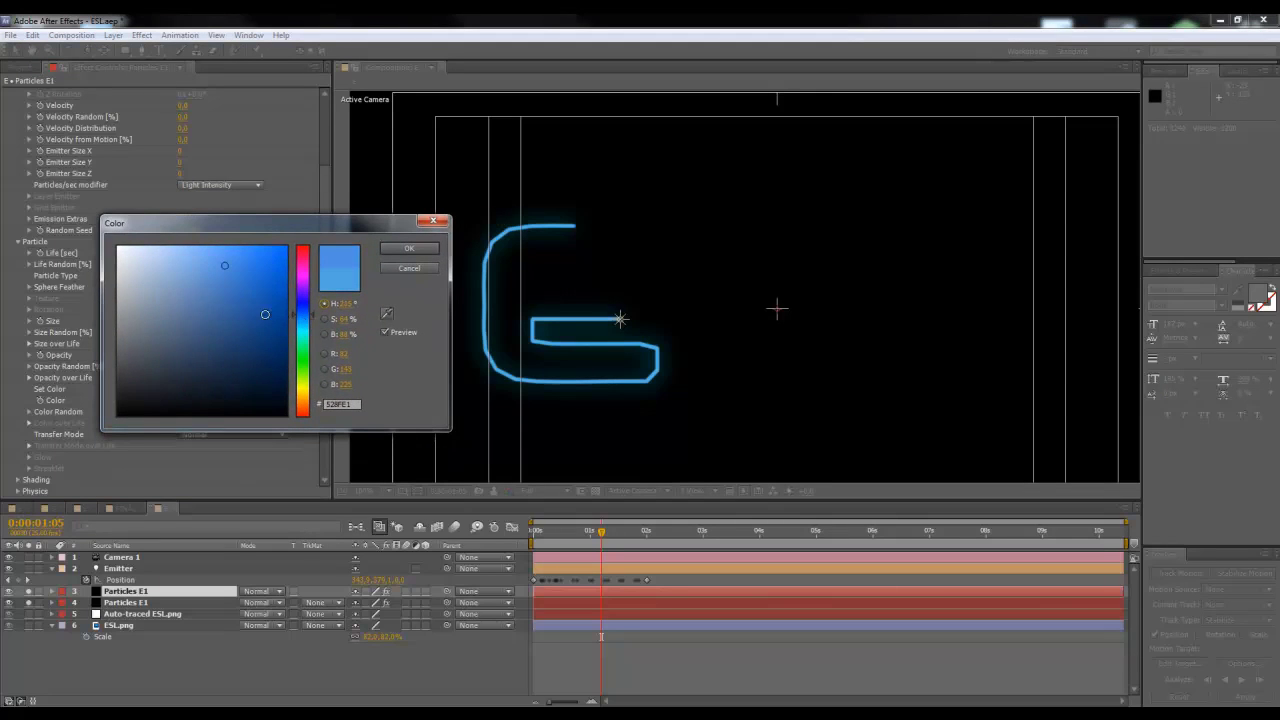
left_click(213, 330)
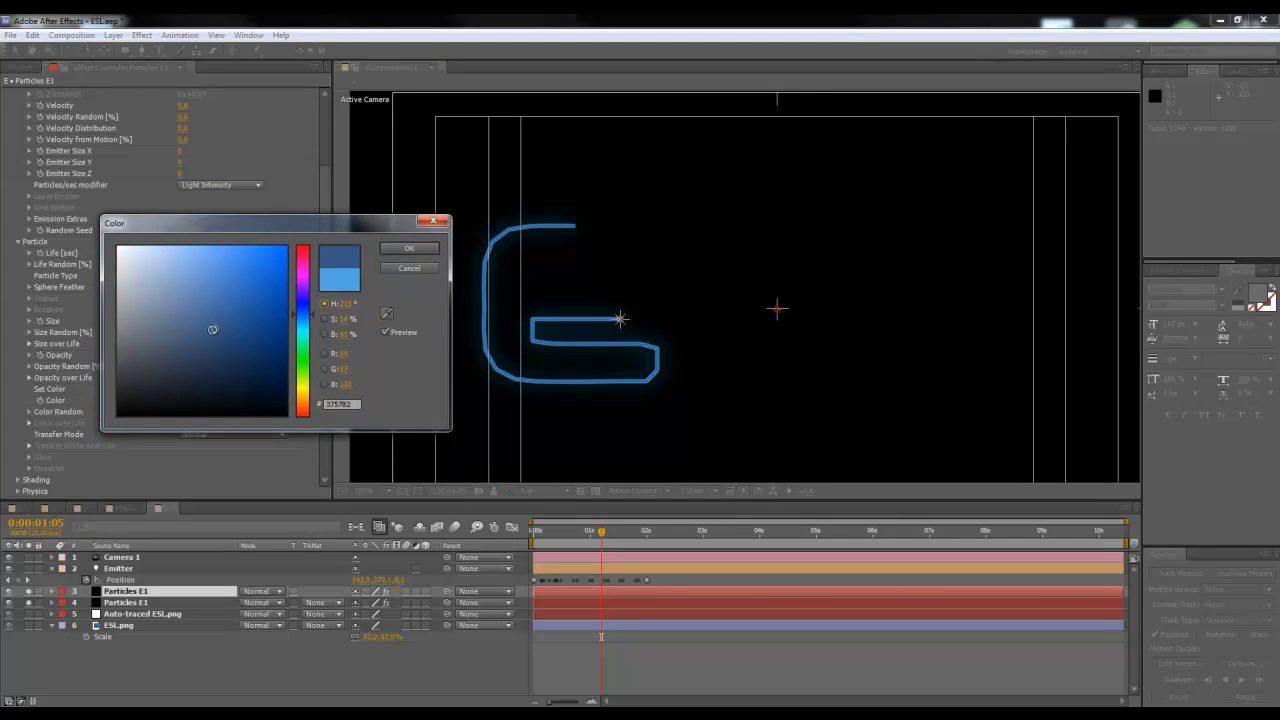
left_click(303, 340)
left_click(228, 355)
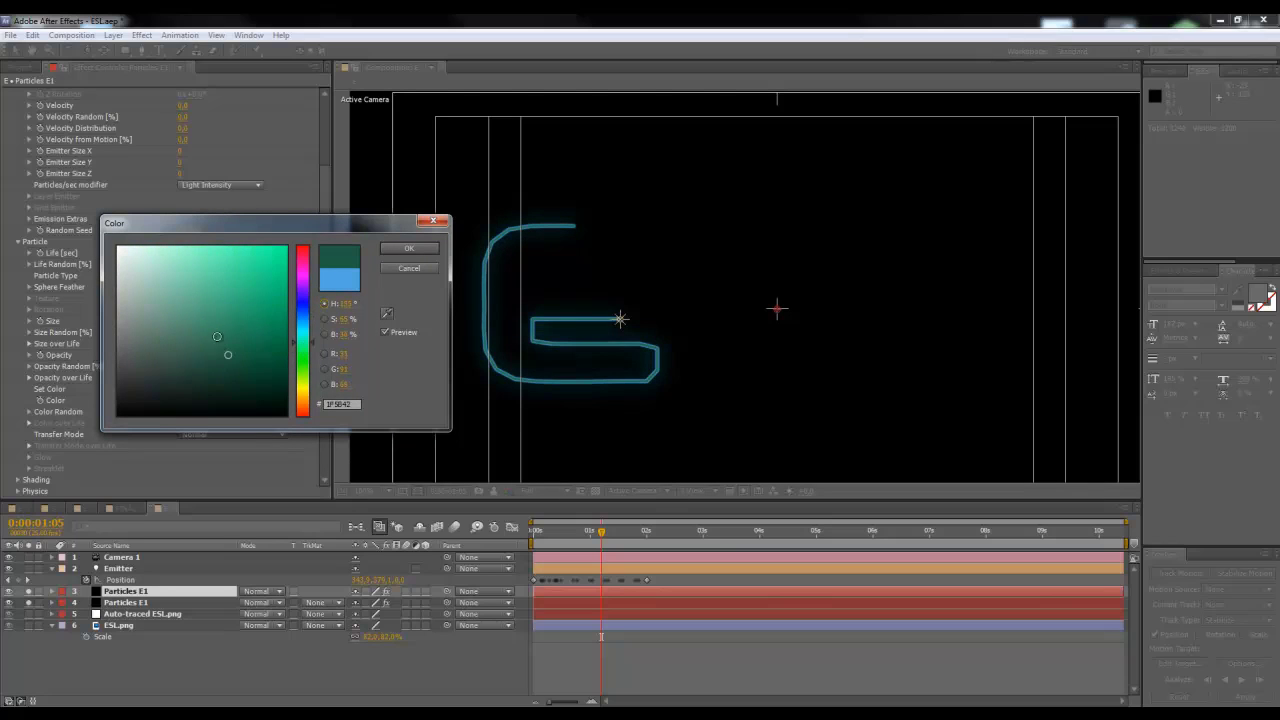
left_click_drag(235, 231, 230, 141)
left_click(225, 256)
mouse_move(225, 256)
left_mouse_down()
mouse_move(229, 222)
mouse_move(206, 177)
left_mouse_up()
left_click(404, 158)
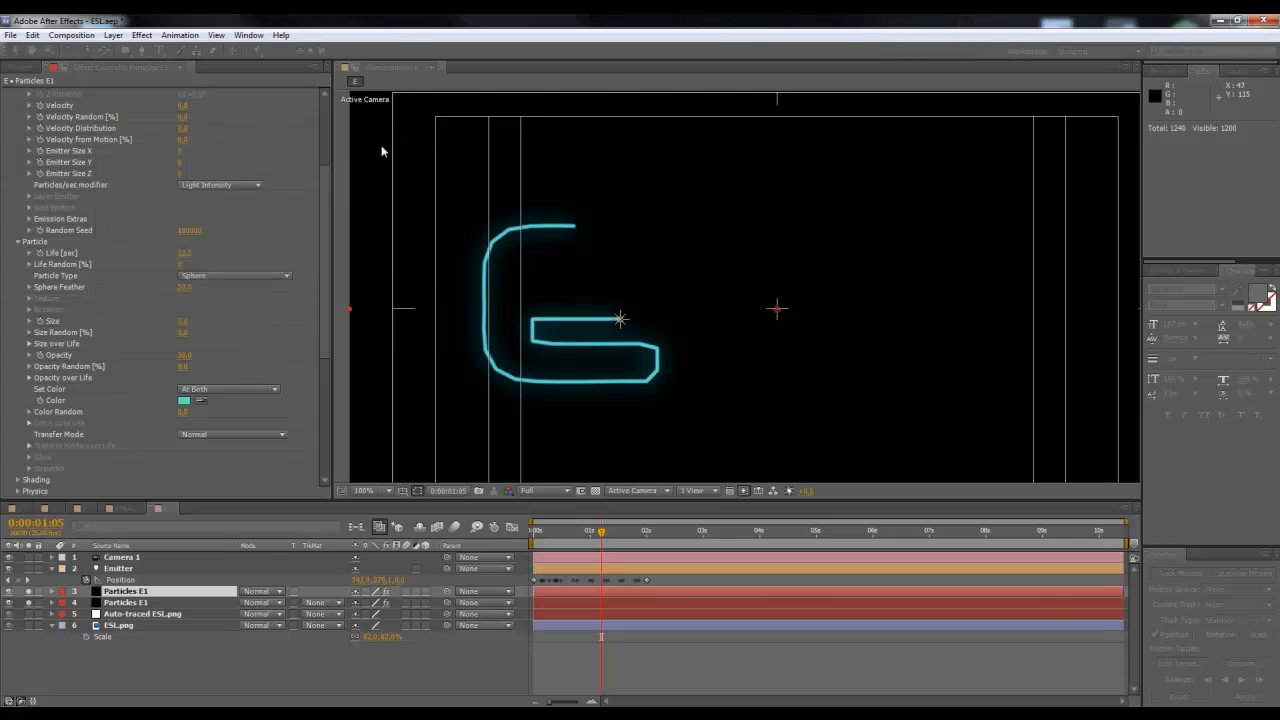
Step: In the duplicate Particles E1 layer's Air physics, set the spin frequency to 25 and the fade-in spin to 40 seconds
left_click_drag(328, 266, 328, 312)
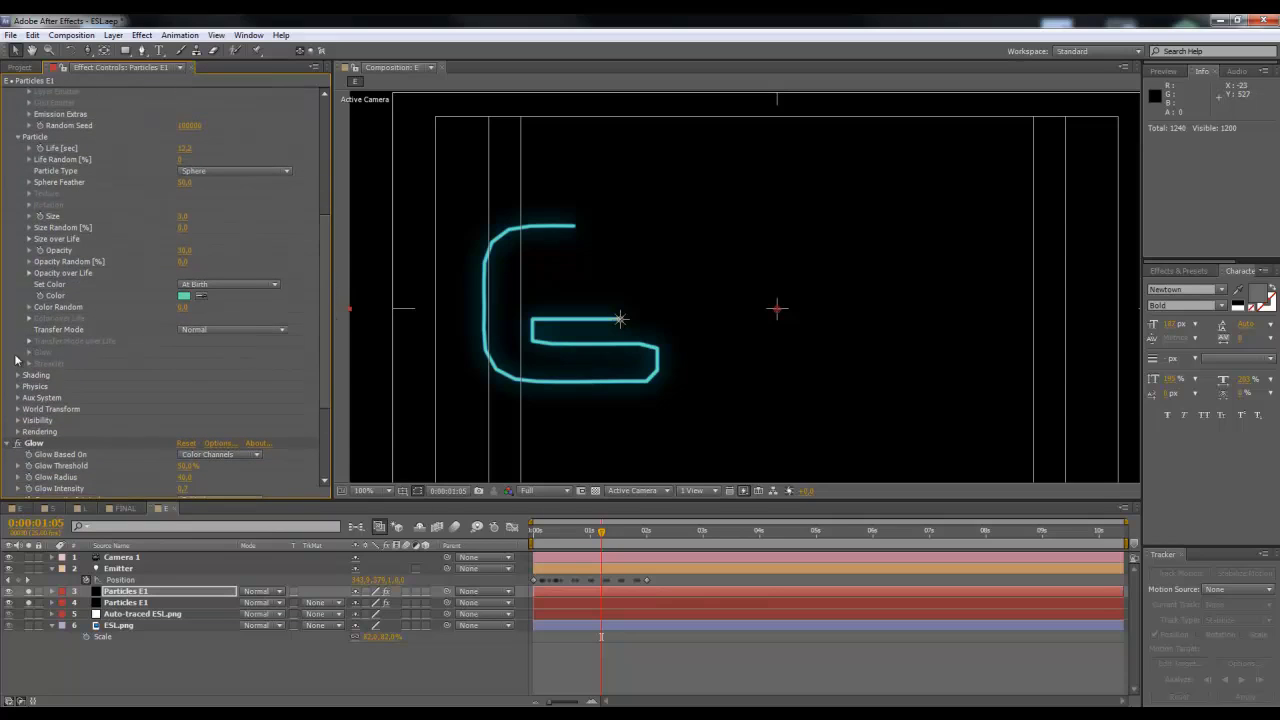
left_click(17, 387)
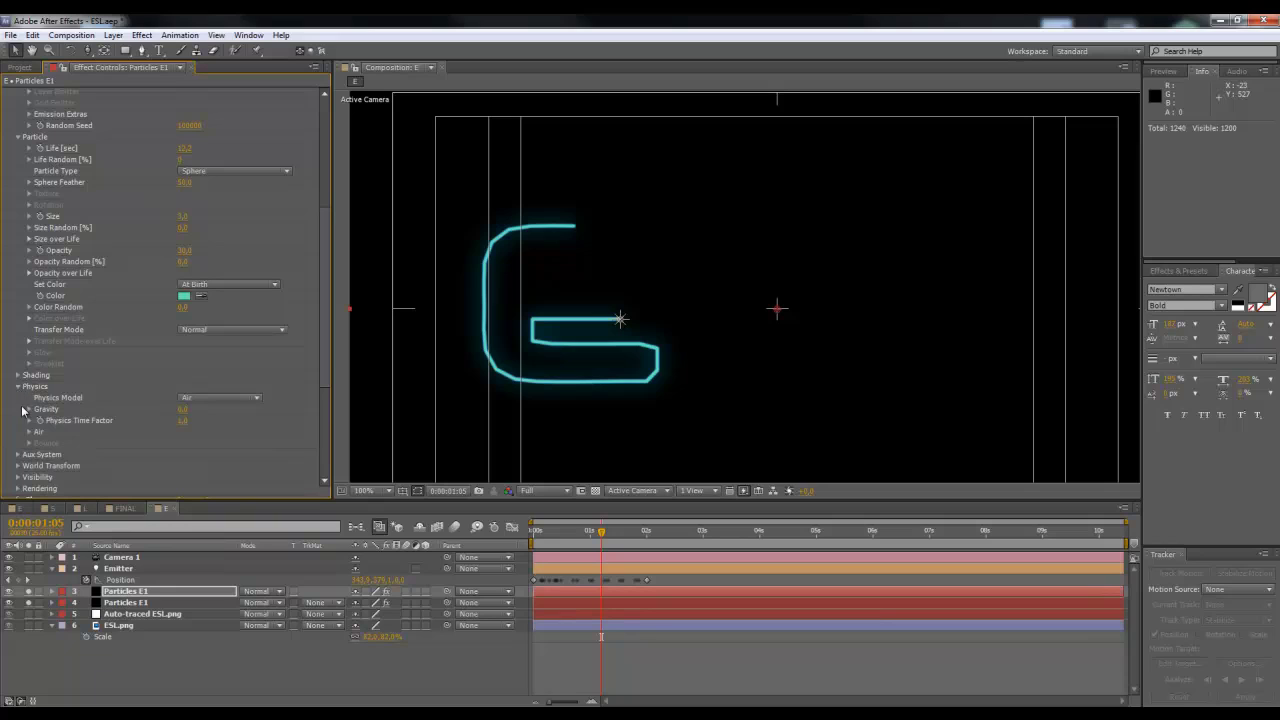
left_click(29, 431)
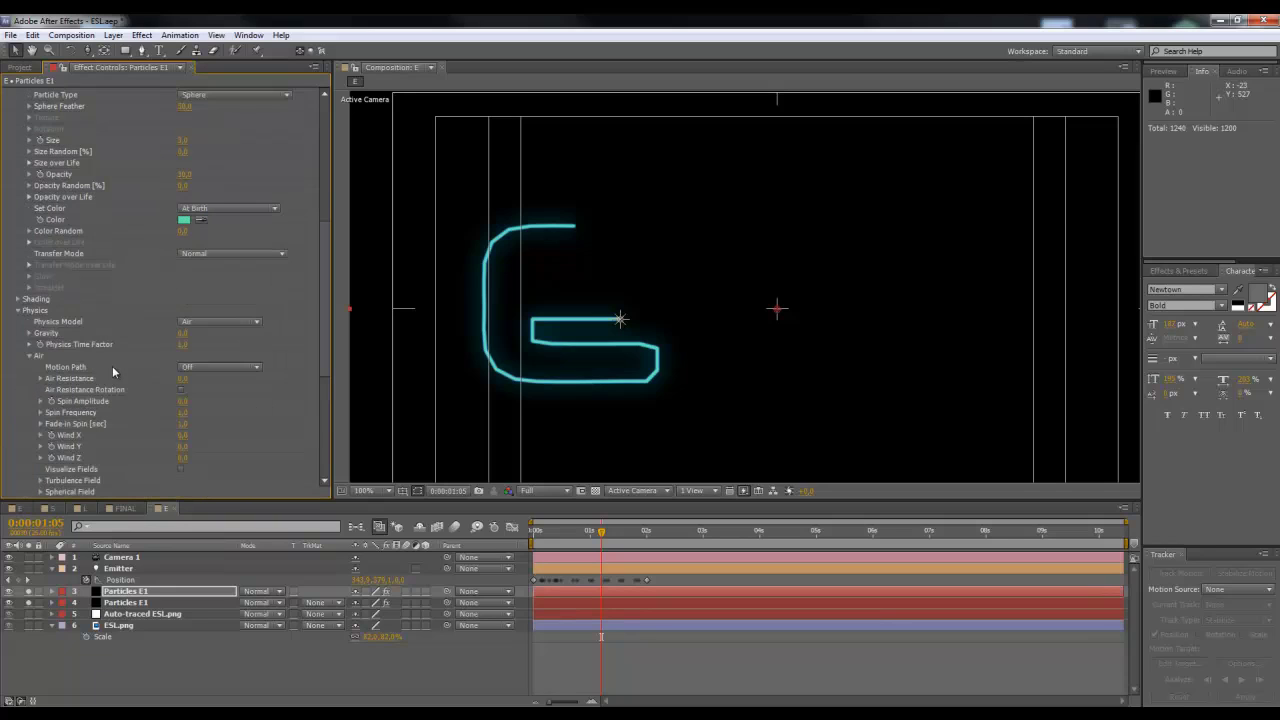
left_click_drag(324, 241, 325, 290)
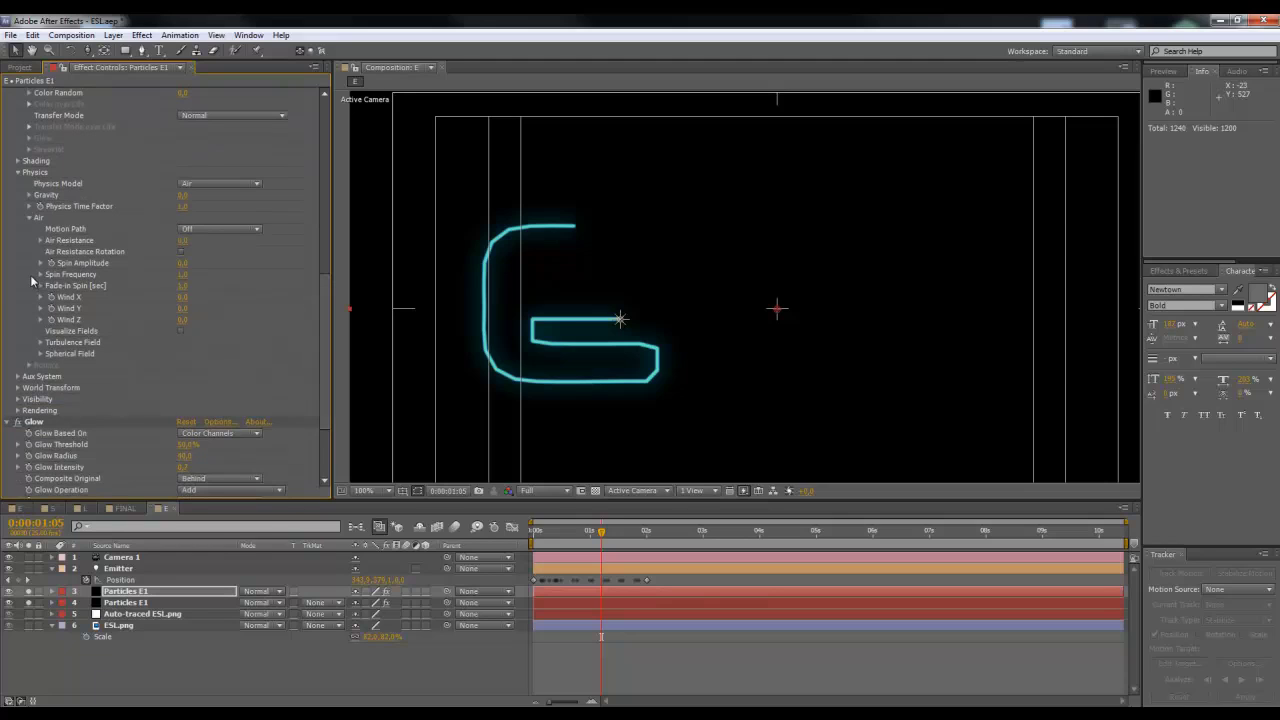
left_click(41, 343)
scroll(325, 295, "down", 4)
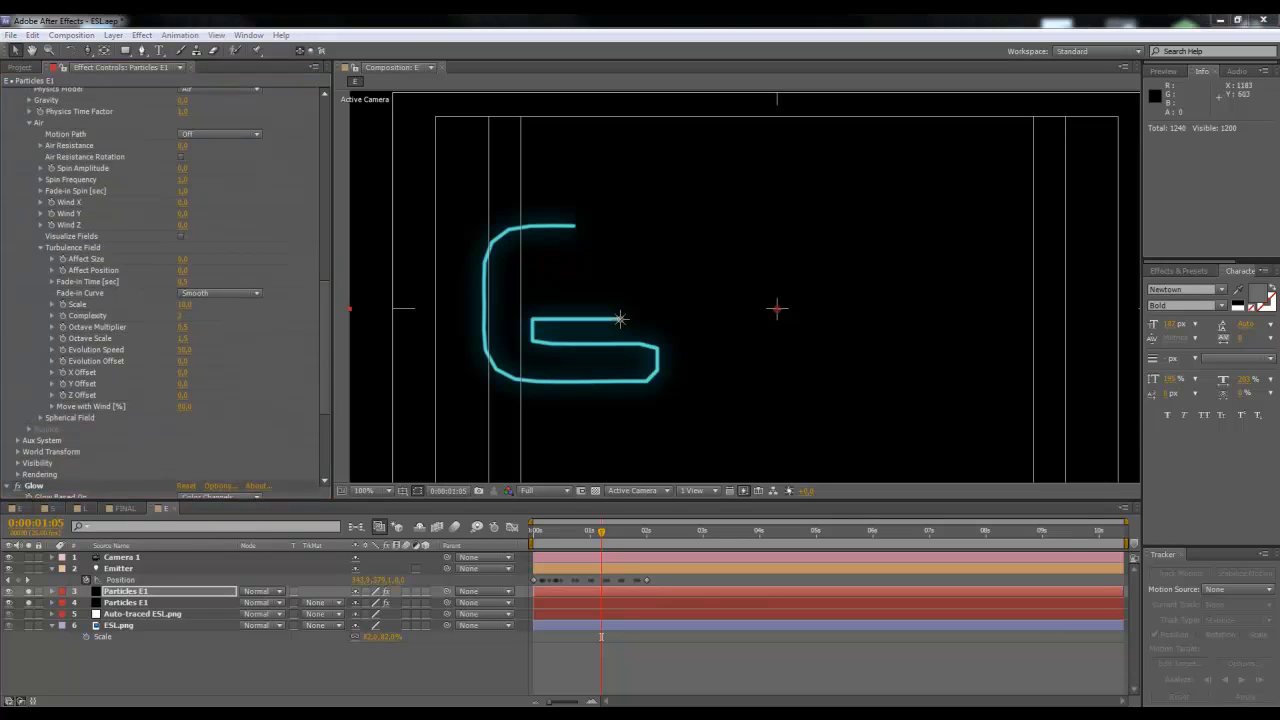
left_click(184, 180)
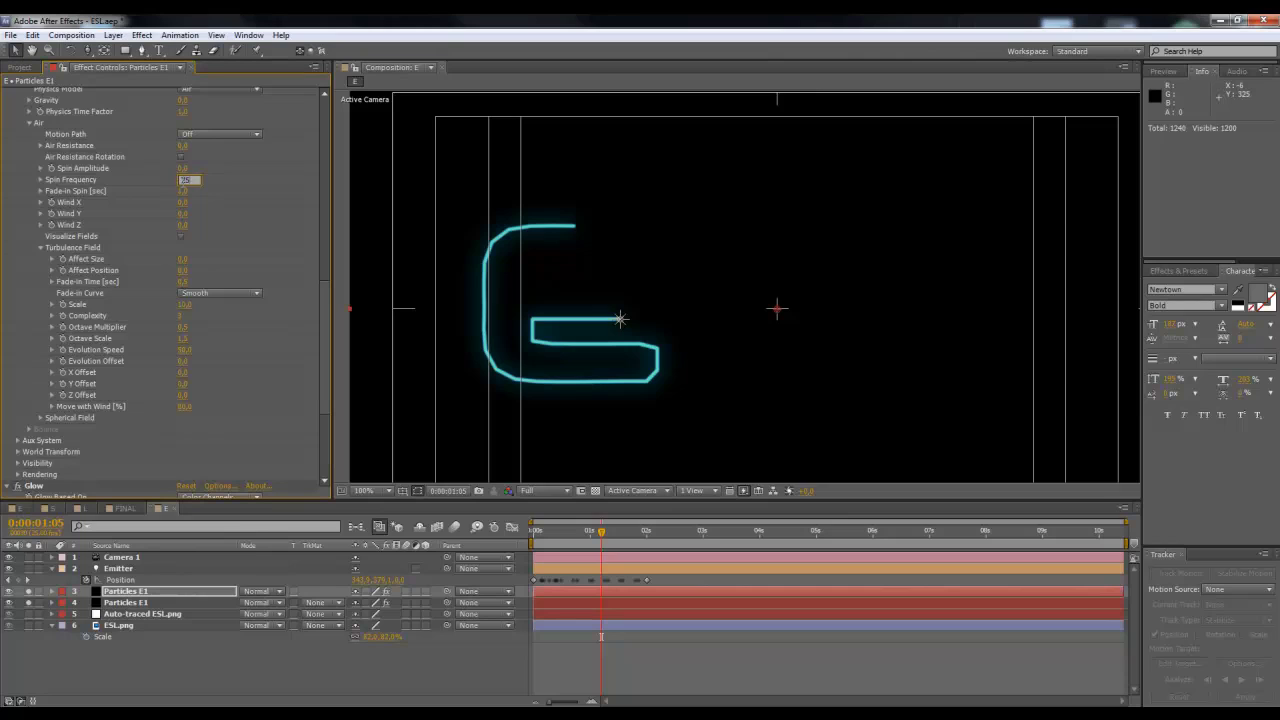
left_click(208, 184)
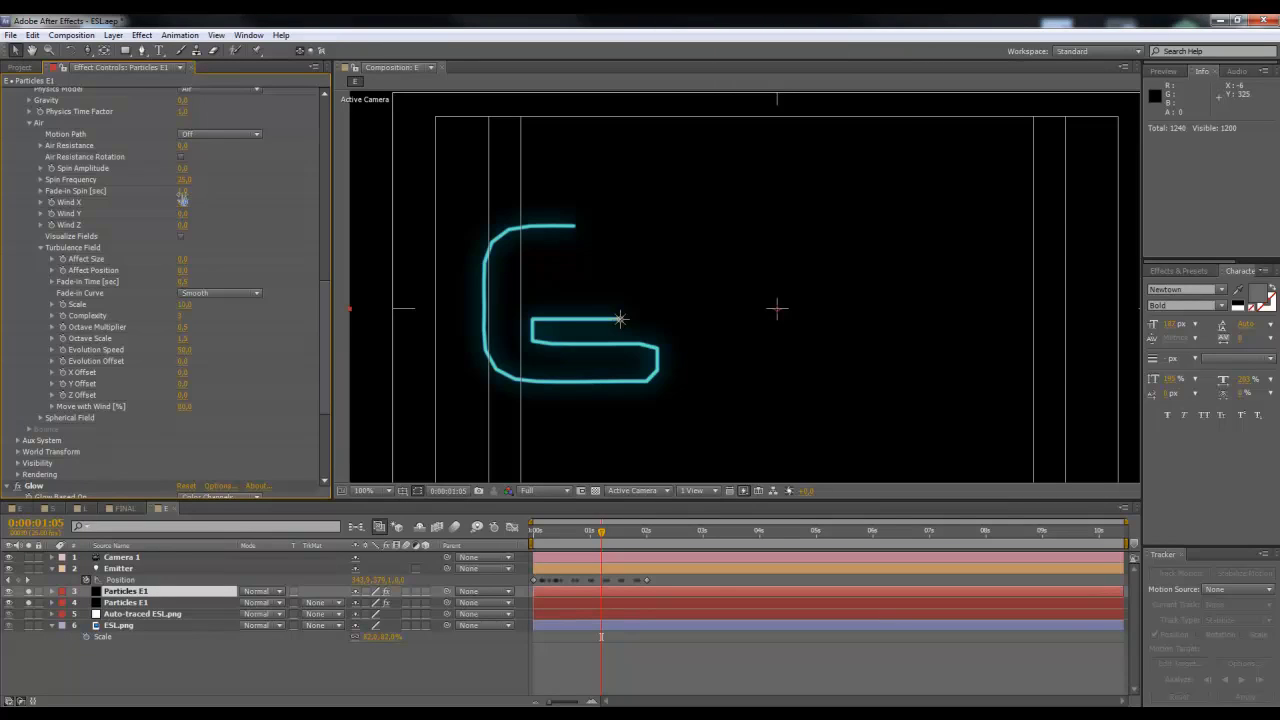
left_click(184, 191)
Step: Set the Turbulence Field's Affect Size to 6 and Affect Position to 50, and preview the trace around 0:00:02:00
left_click(567, 532)
left_click(599, 532)
left_click(613, 533)
left_click_drag(619, 537, 647, 535)
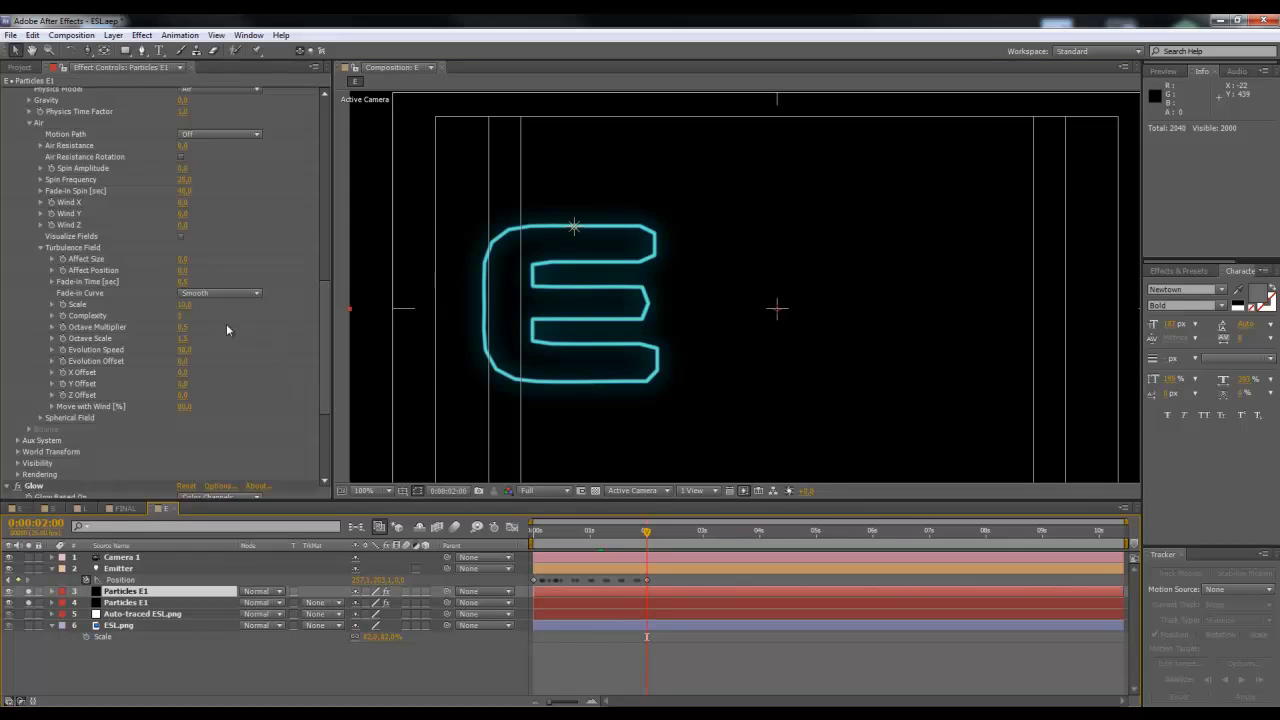
left_click(183, 259)
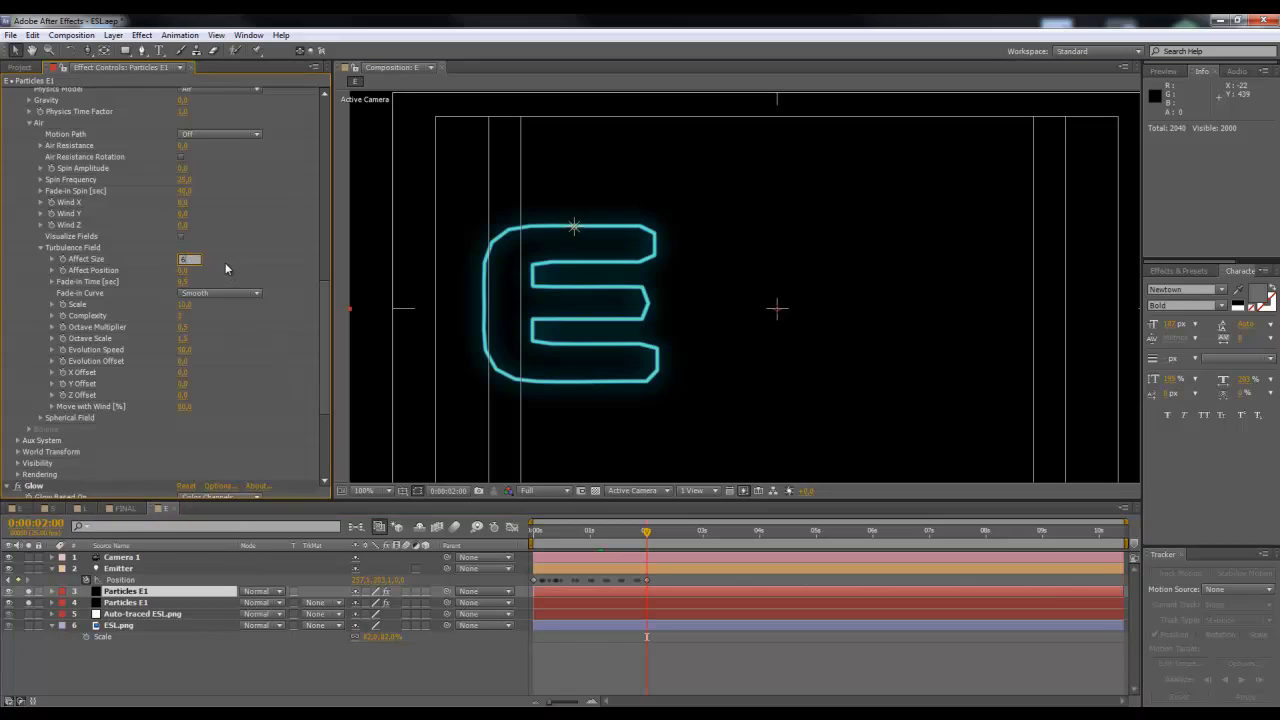
key("Return")
left_click(184, 270)
type("50")
left_click_drag(588, 533, 645, 533)
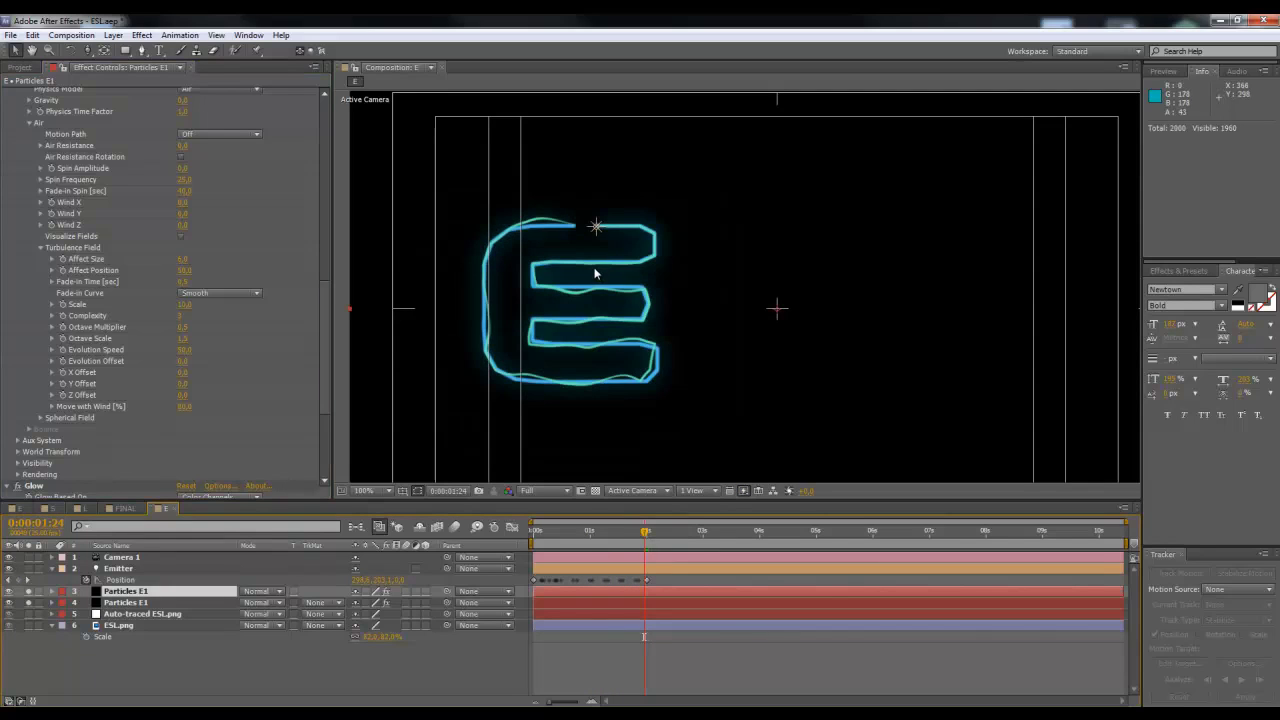
Step: Turn off solo for both Particles E1 layers and preview the trace over the logo up to 0:00:01:15
scroll(596, 262, "up", 2)
key("h")
left_click_drag(543, 246, 740, 225)
key("v")
left_click(28, 591)
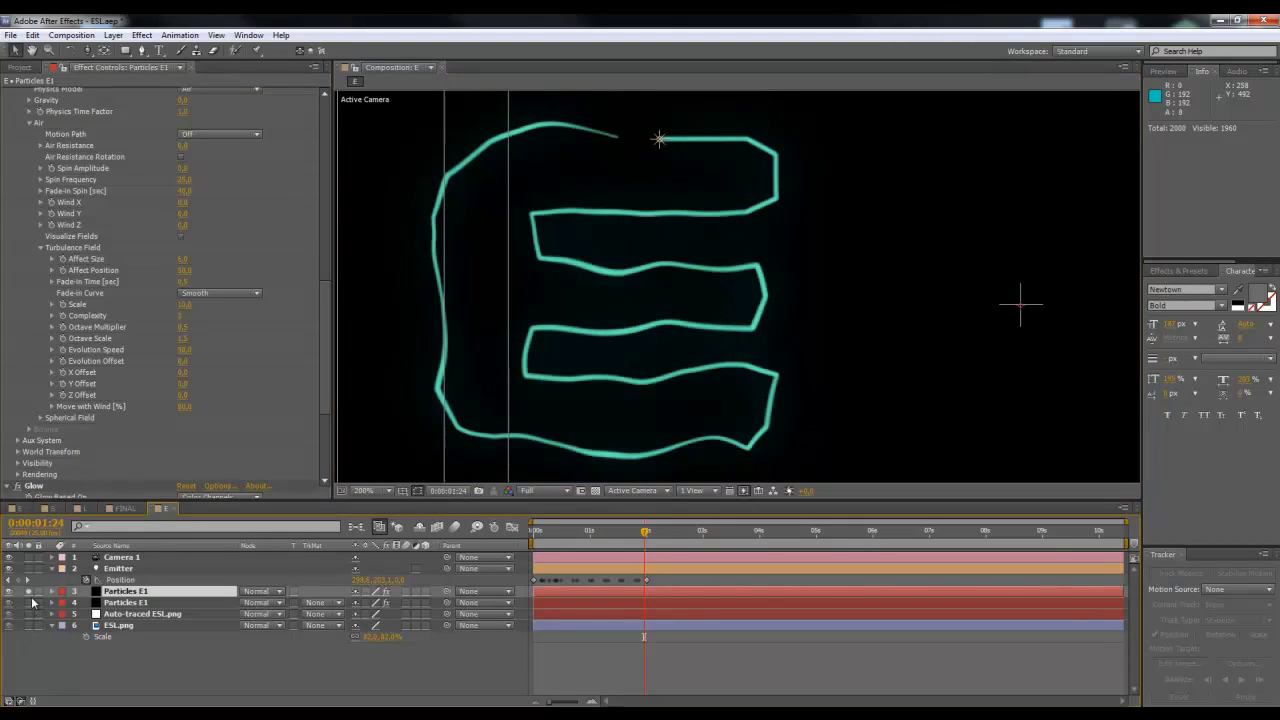
left_click(28, 602)
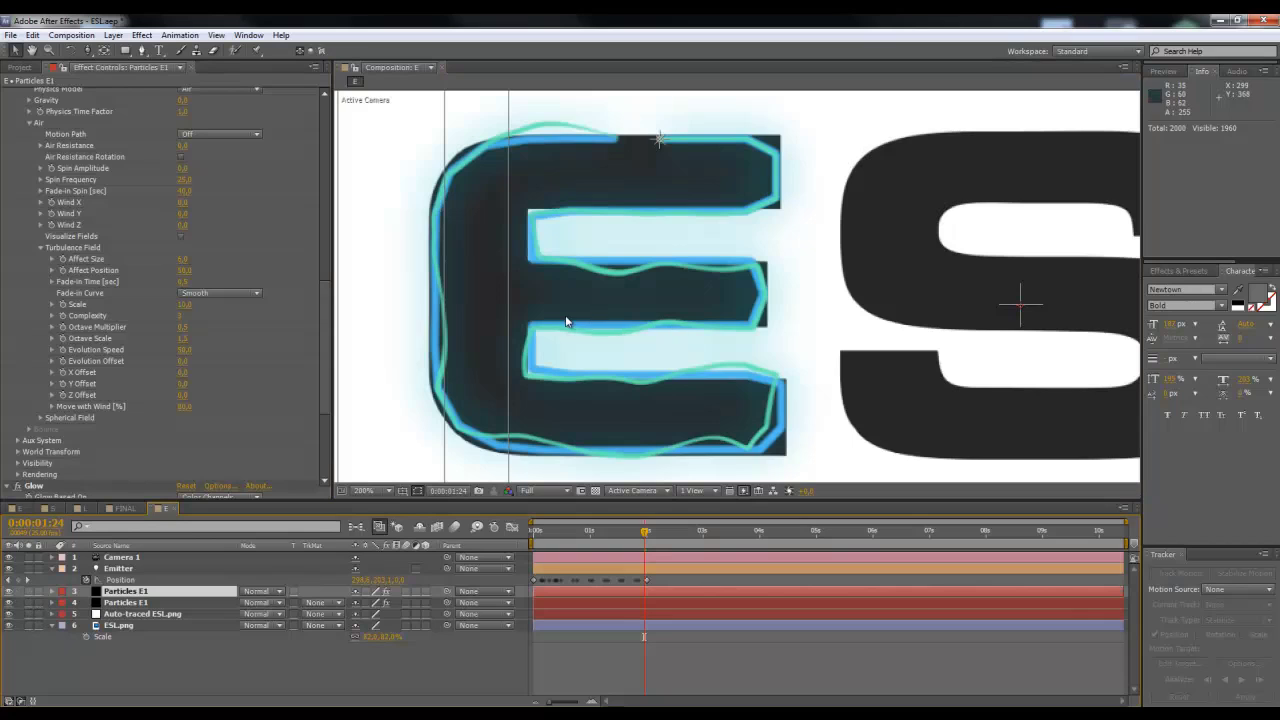
mouse_move(645, 533)
left_mouse_down()
mouse_move(584, 536)
mouse_move(646, 538)
left_mouse_up()
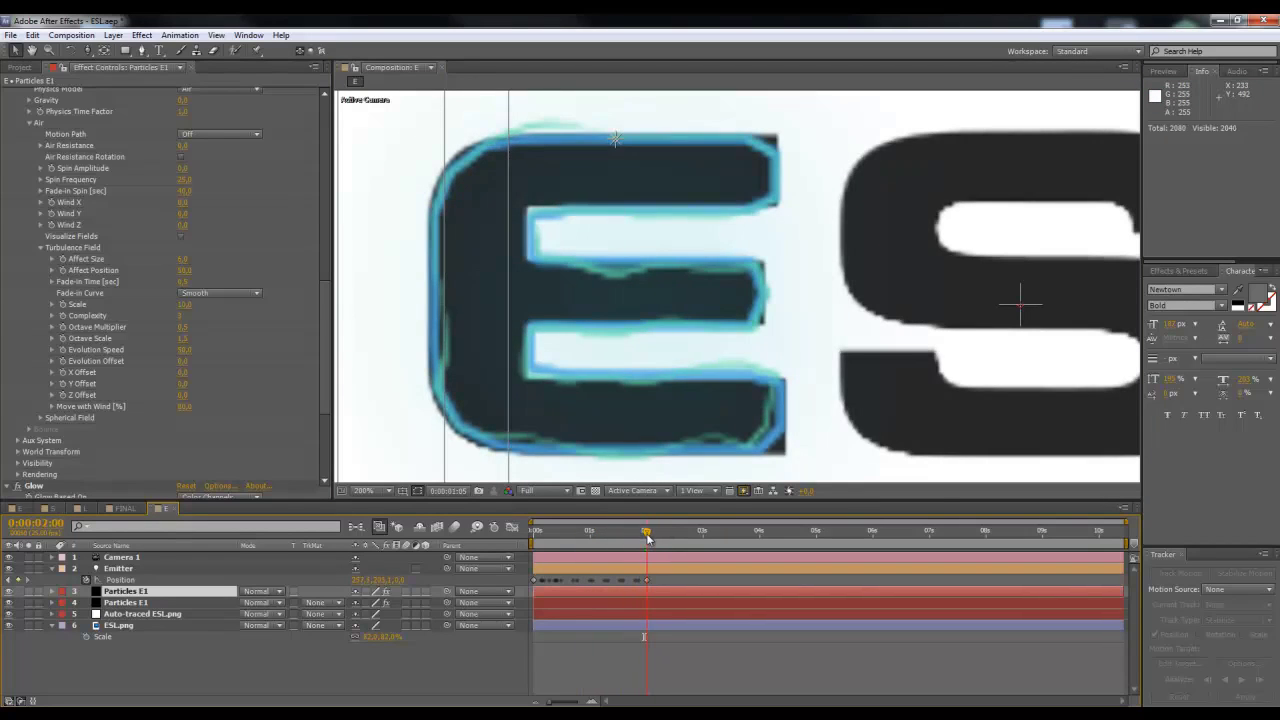
left_click(592, 540)
left_click_drag(595, 541, 624, 530)
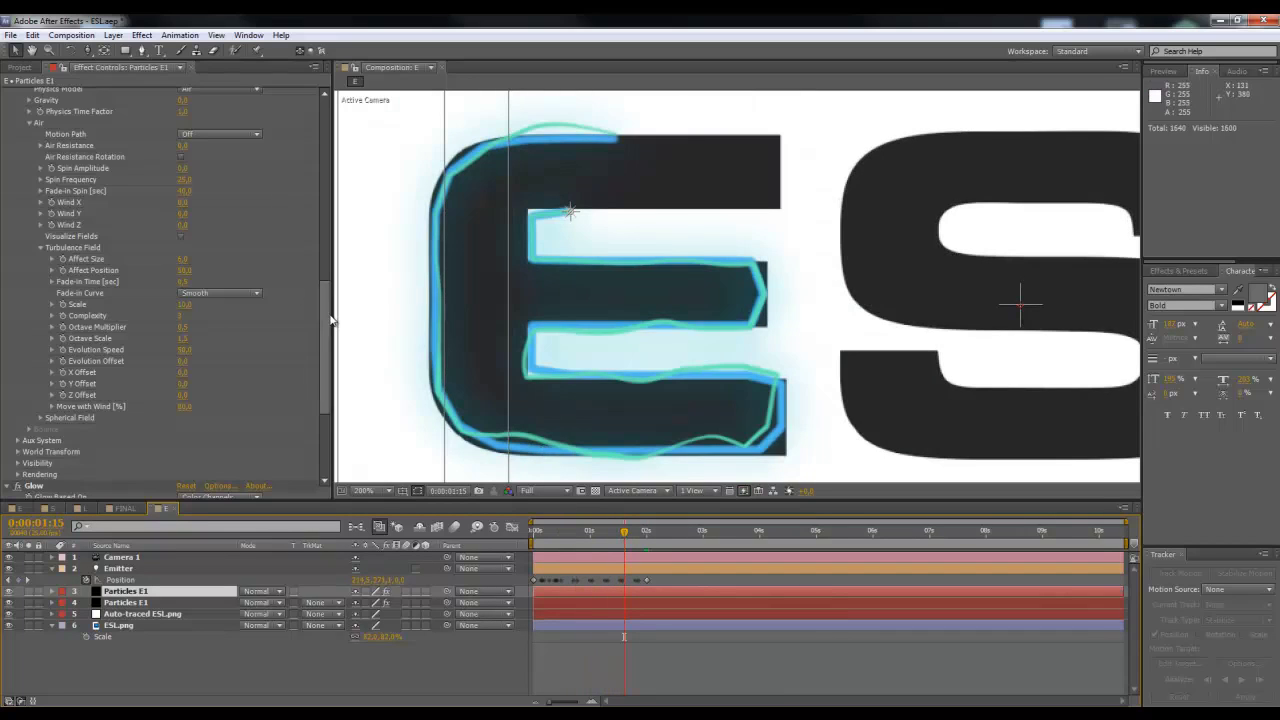
Step: Set the turquoise duplicate layer's particle opacity to 20
scroll(314, 257, "up", 5)
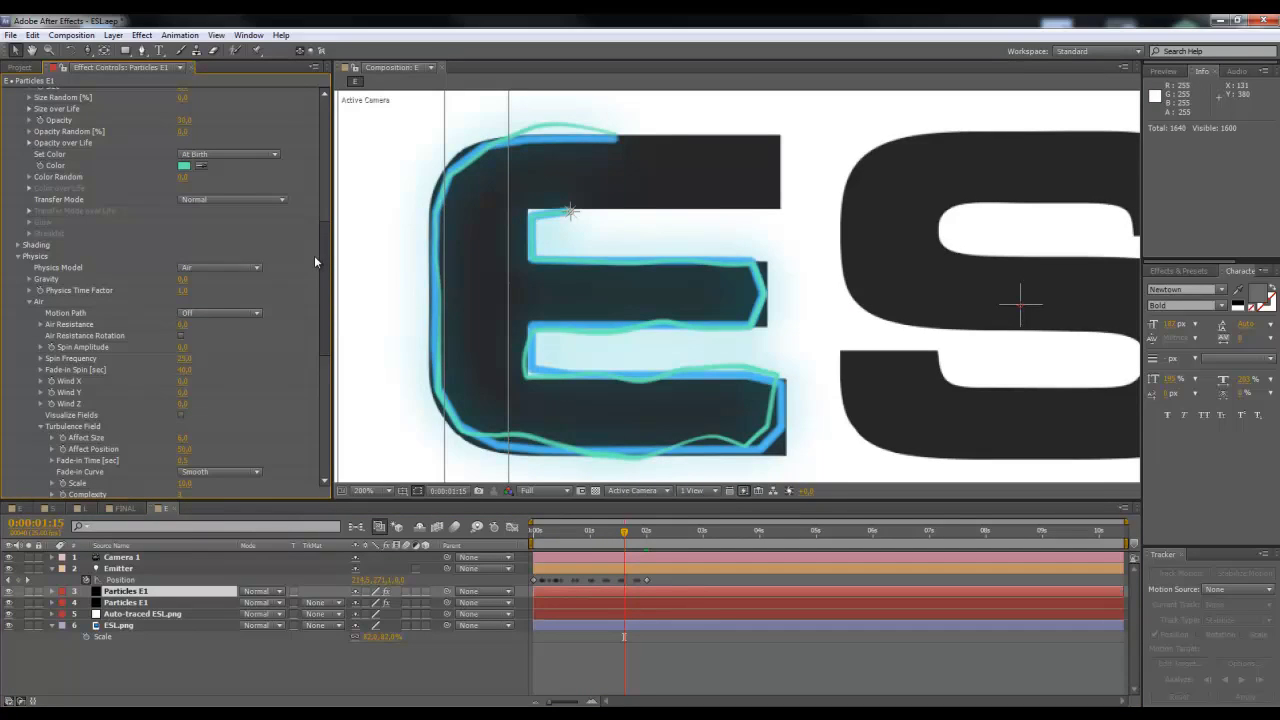
left_click(184, 120)
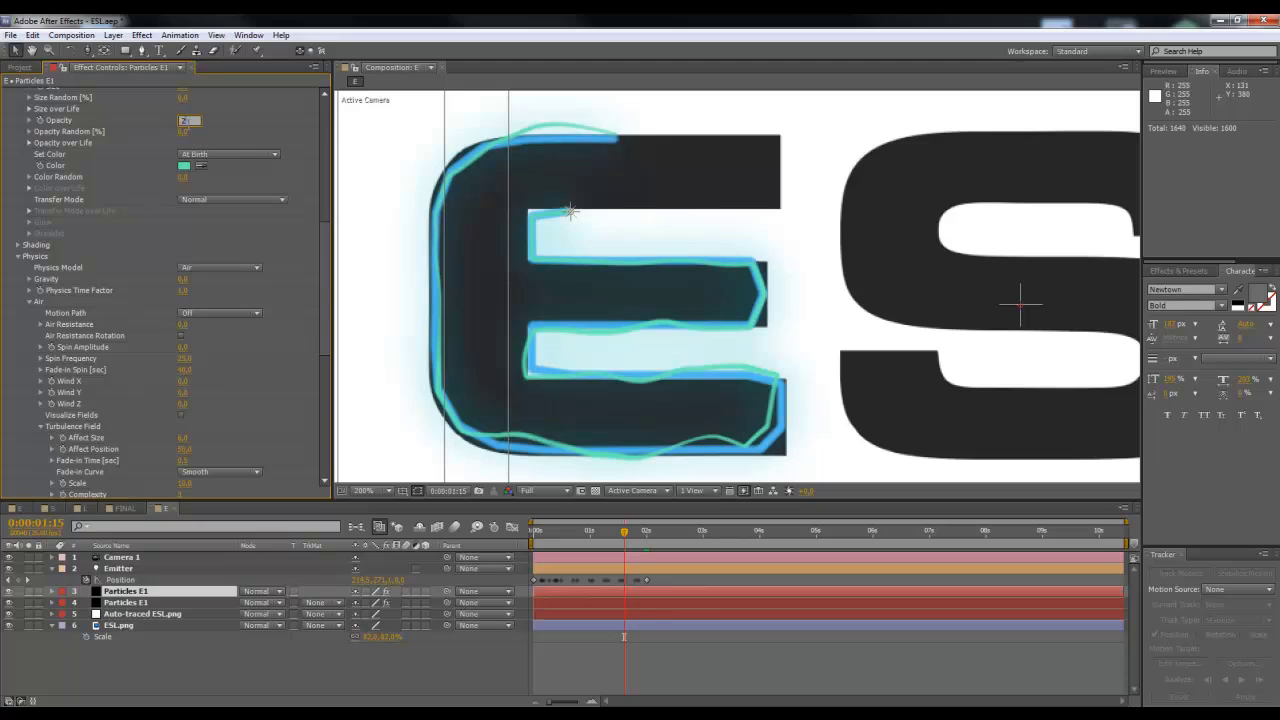
key("Return")
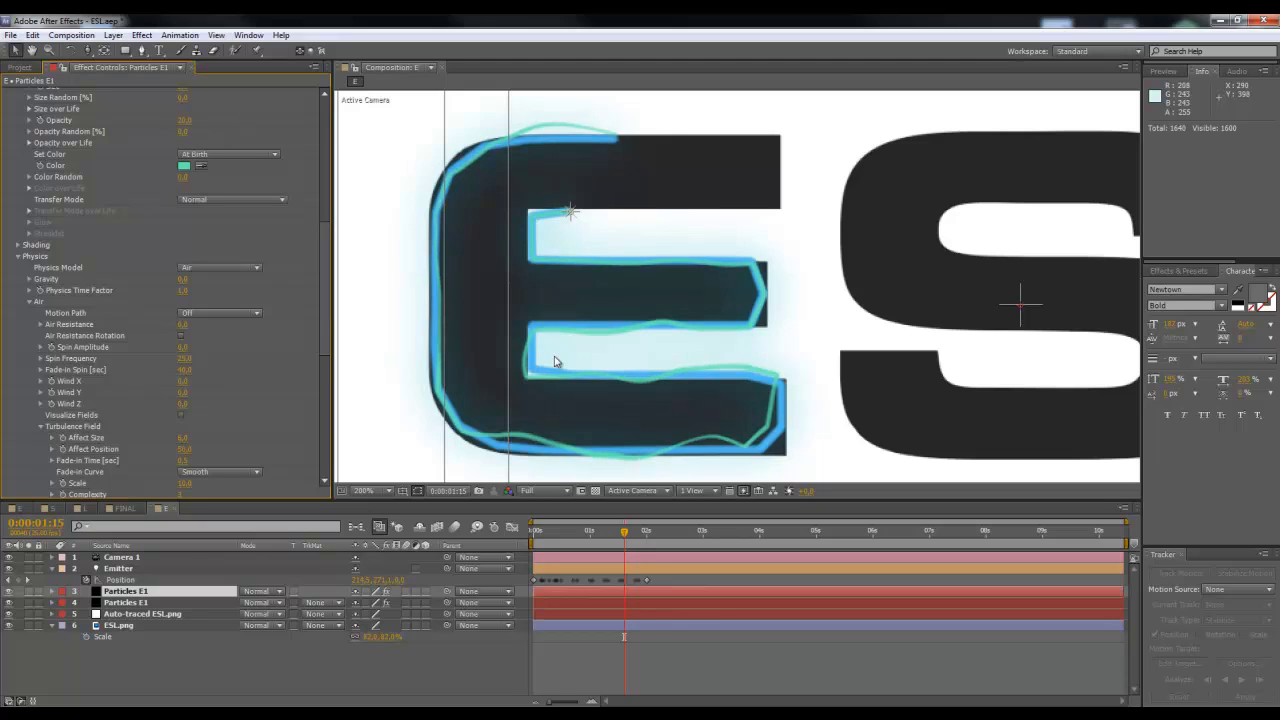
Step: Examine the traced E against the whole logo composition at 0:00:01:12
left_click(615, 533)
key("comma")
key("comma")
key("period")
key("comma")
key("period")
key("comma")
key("h")
left_click_drag(796, 294, 690, 303)
key("period")
key("comma")
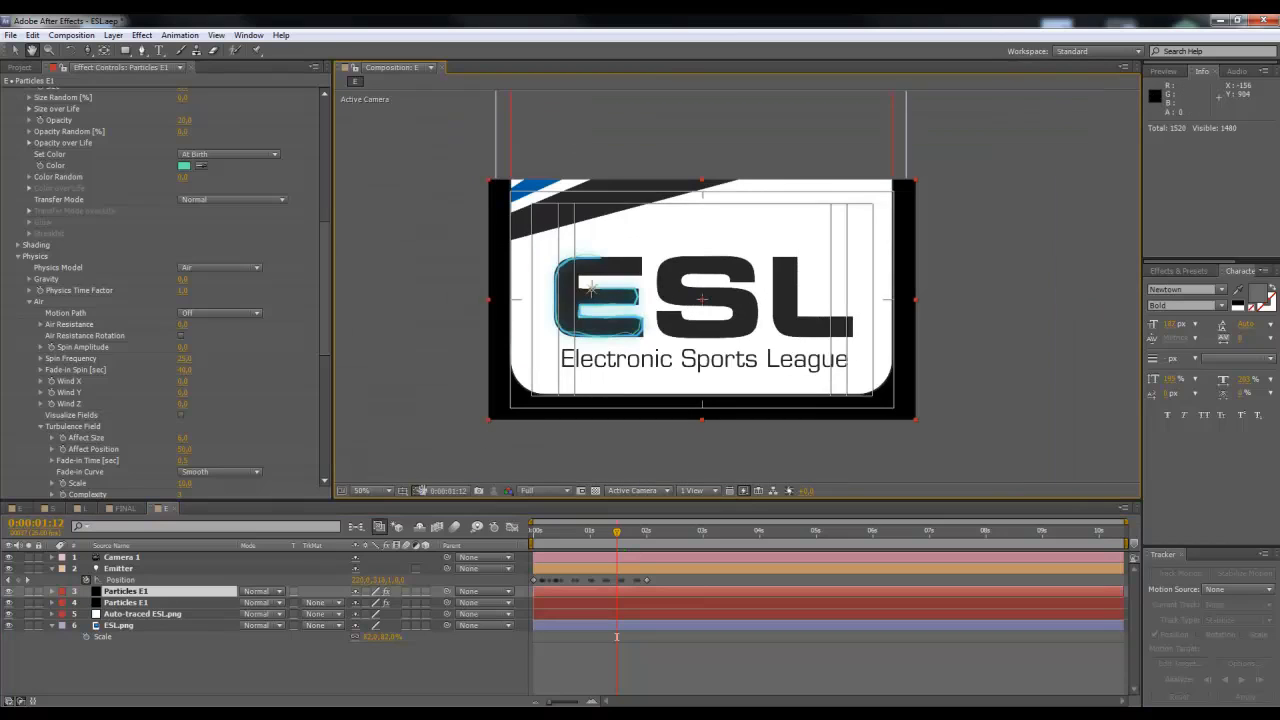
key("v")
left_click(170, 680)
key("period")
key("comma")
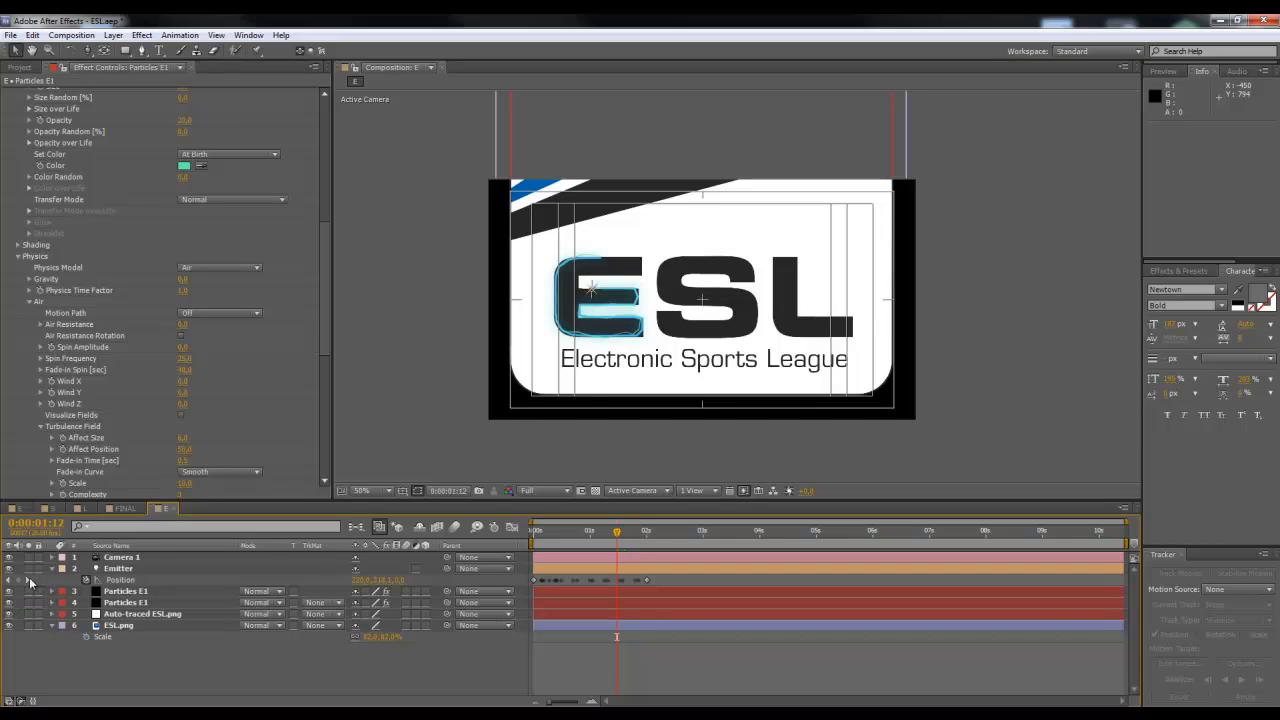
Step: Hide the ESL.png and Auto-traced ESL.png layers and turn off the Title/Action Safe guides
left_click(115, 625)
left_click(9, 625)
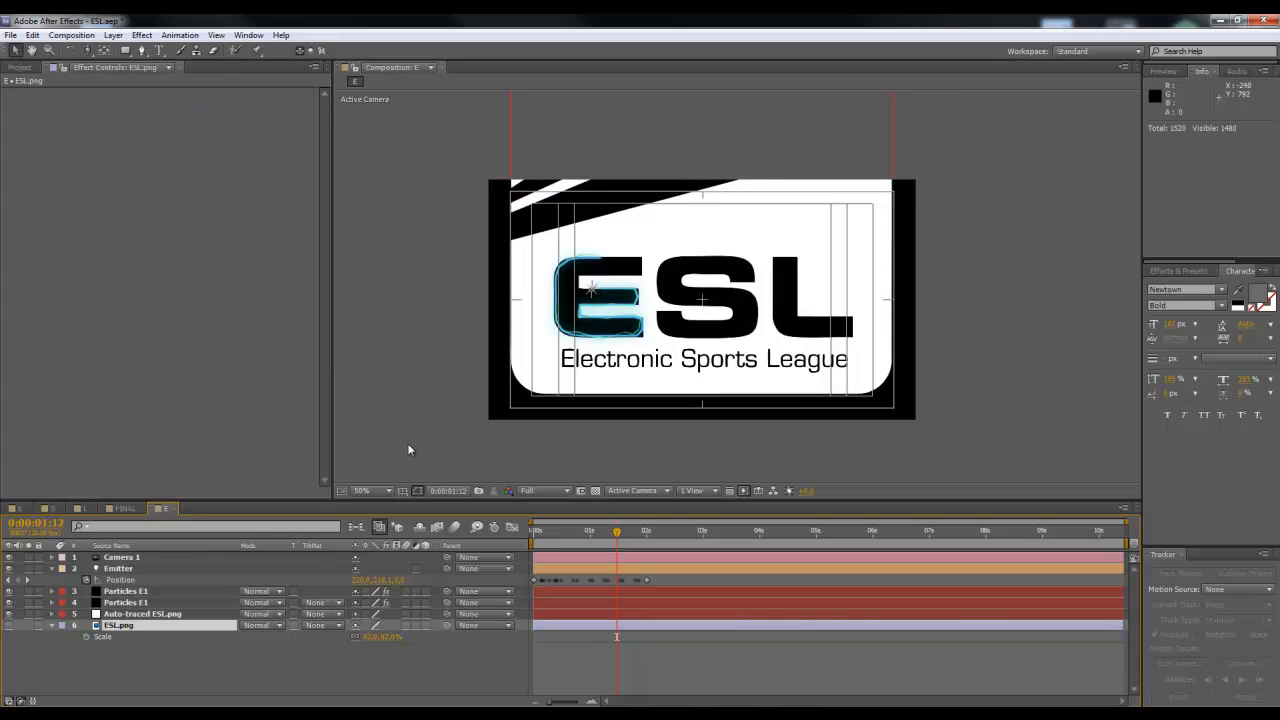
left_click(9, 614)
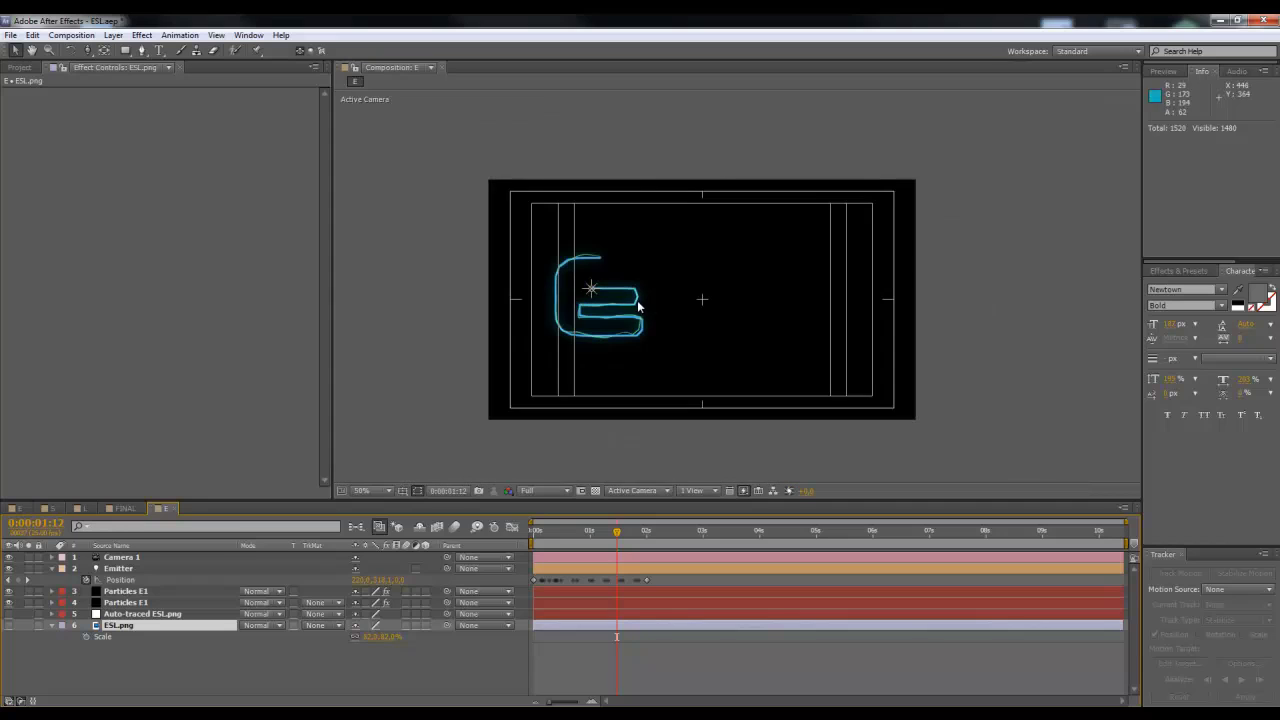
left_click(403, 491)
left_click(427, 507)
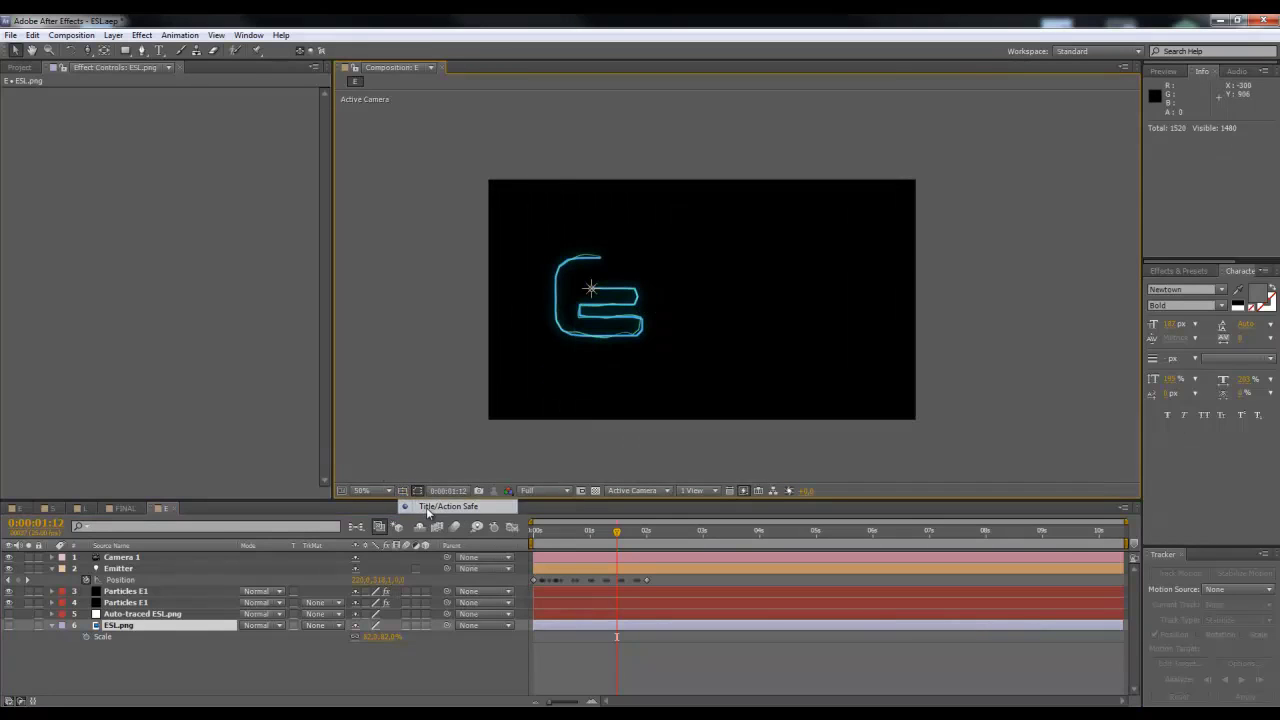
Step: Preview the layered E trace on black by scrubbing through its first two seconds, ending at 0:00:01:09
scroll(706, 277, "up", 1)
key("space")
left_click_drag(611, 315, 700, 274)
left_click(569, 533)
left_click_drag(571, 538, 655, 533)
key("v")
left_click_drag(584, 540, 612, 533)
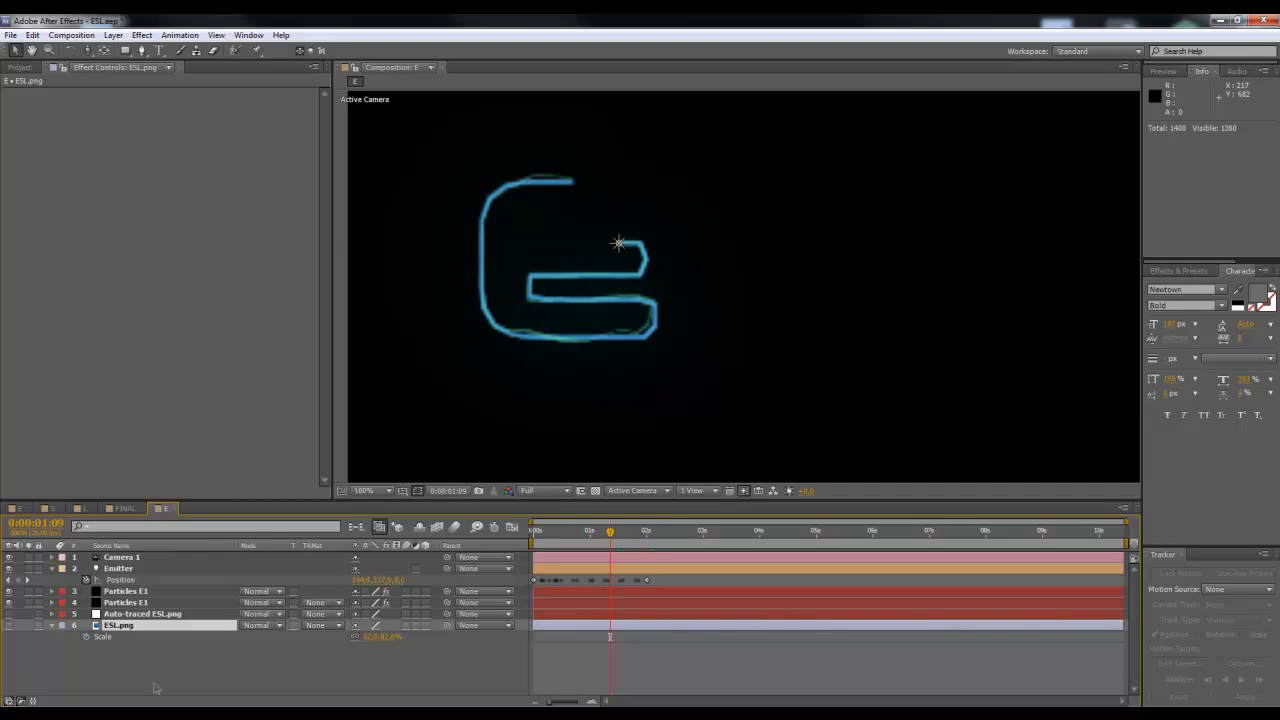
Step: Create a black solid layer named Optical Flare
right_click(168, 668)
mouse_move(233, 543)
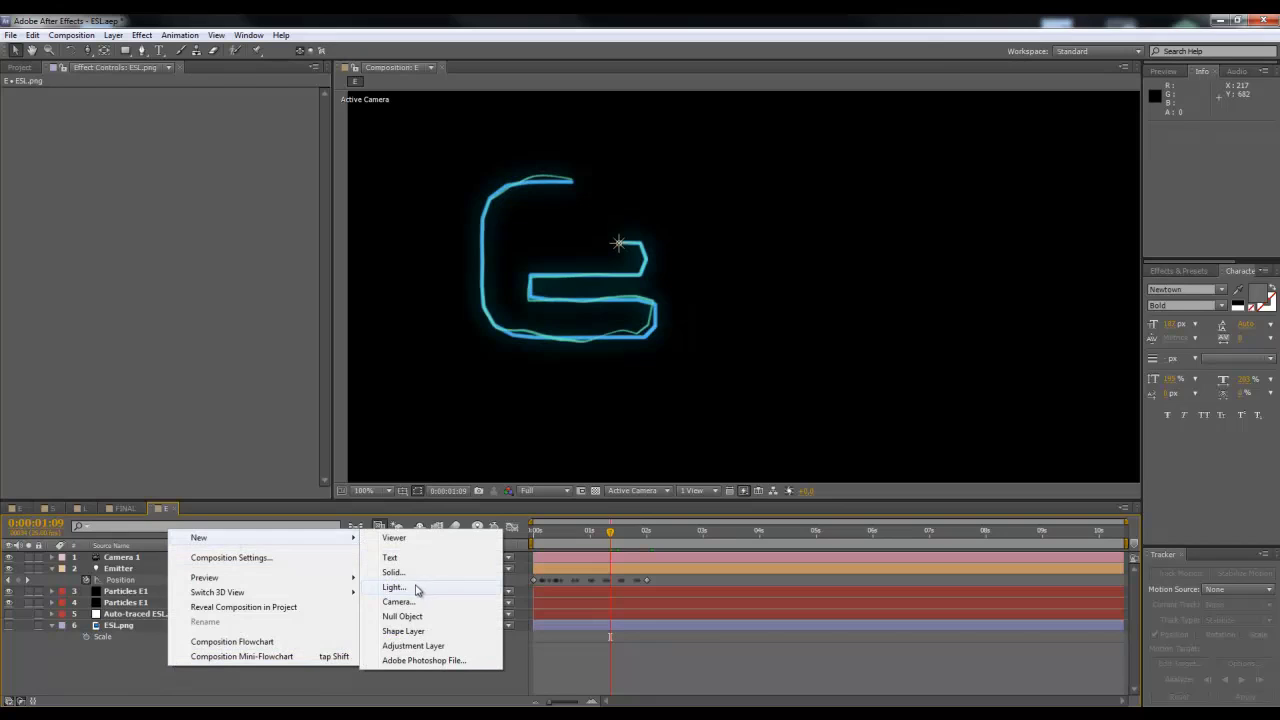
left_click(400, 572)
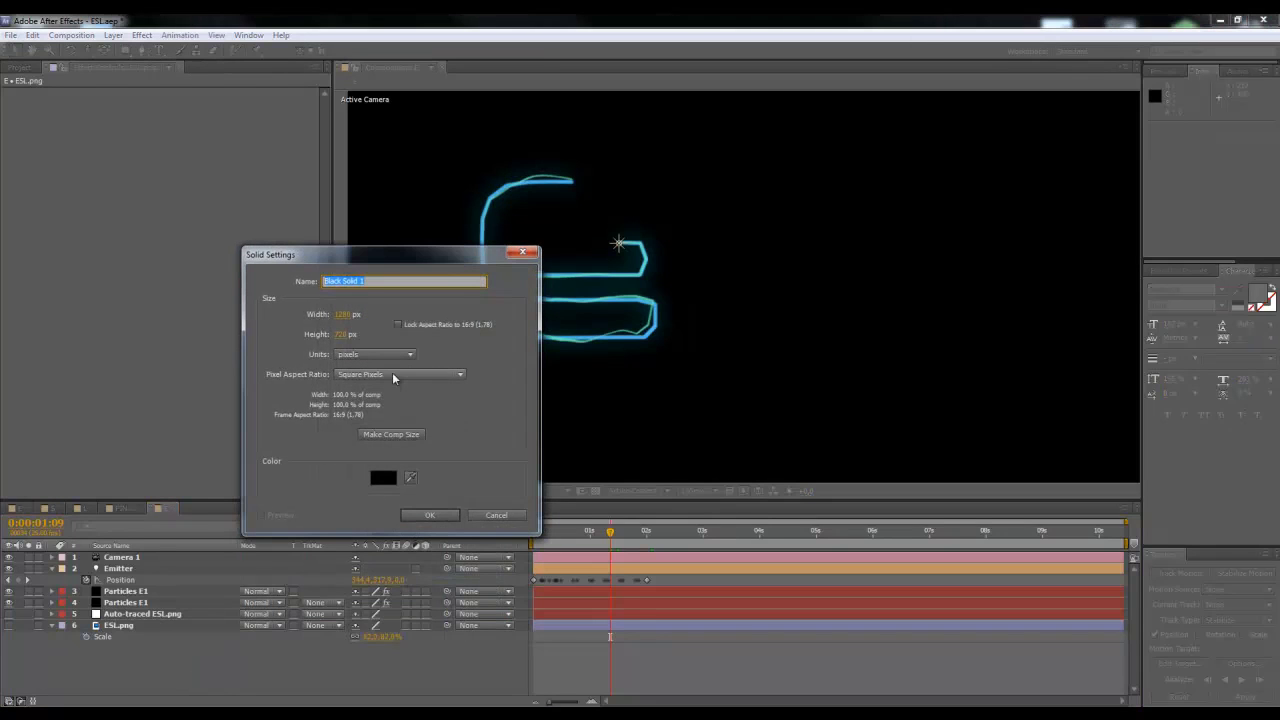
type("Optical Flare")
left_click(428, 514)
left_click(205, 678)
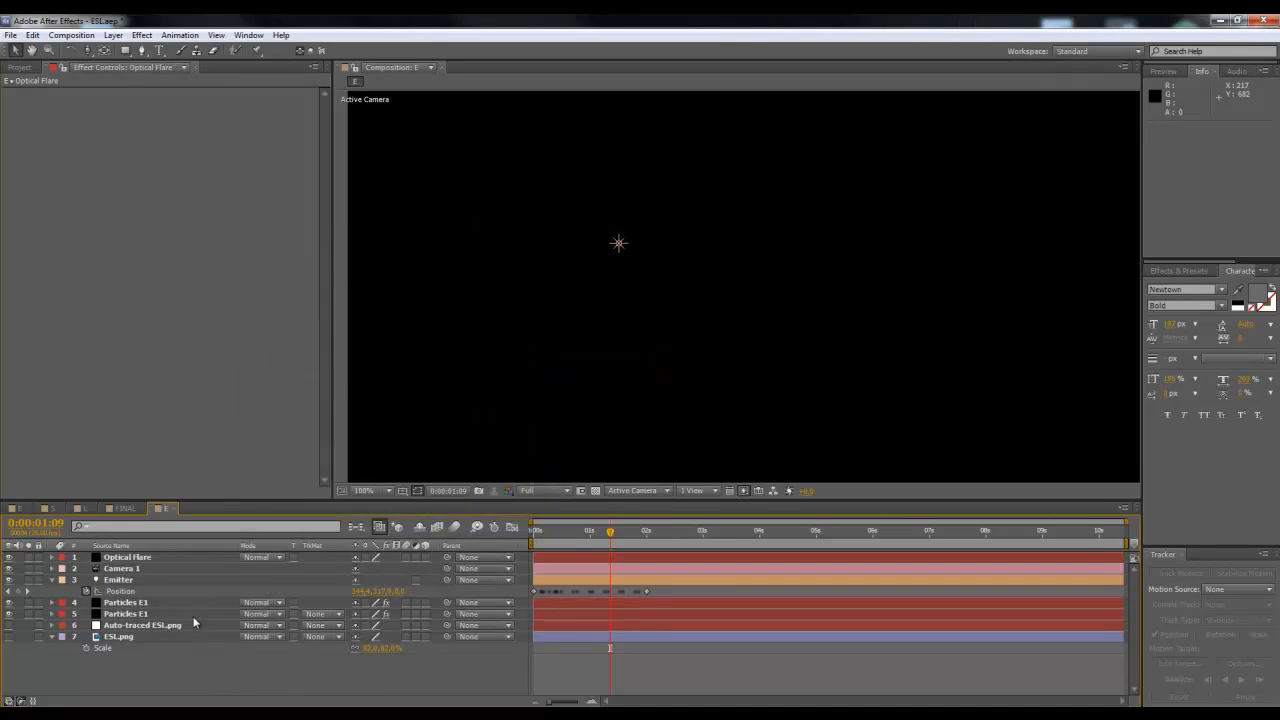
Step: Apply the Video Copilot Optical Flares effect to the Optical Flare layer and move the flare to about 300, 224
left_click(152, 561)
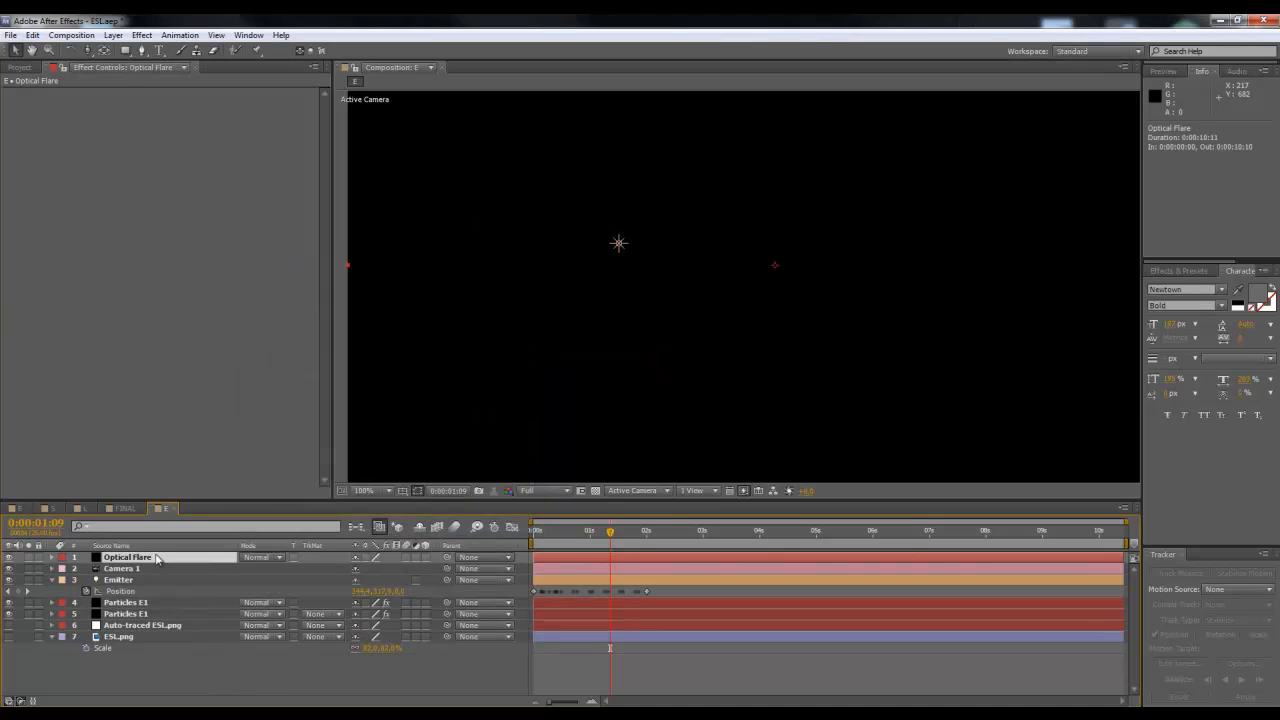
left_click(143, 36)
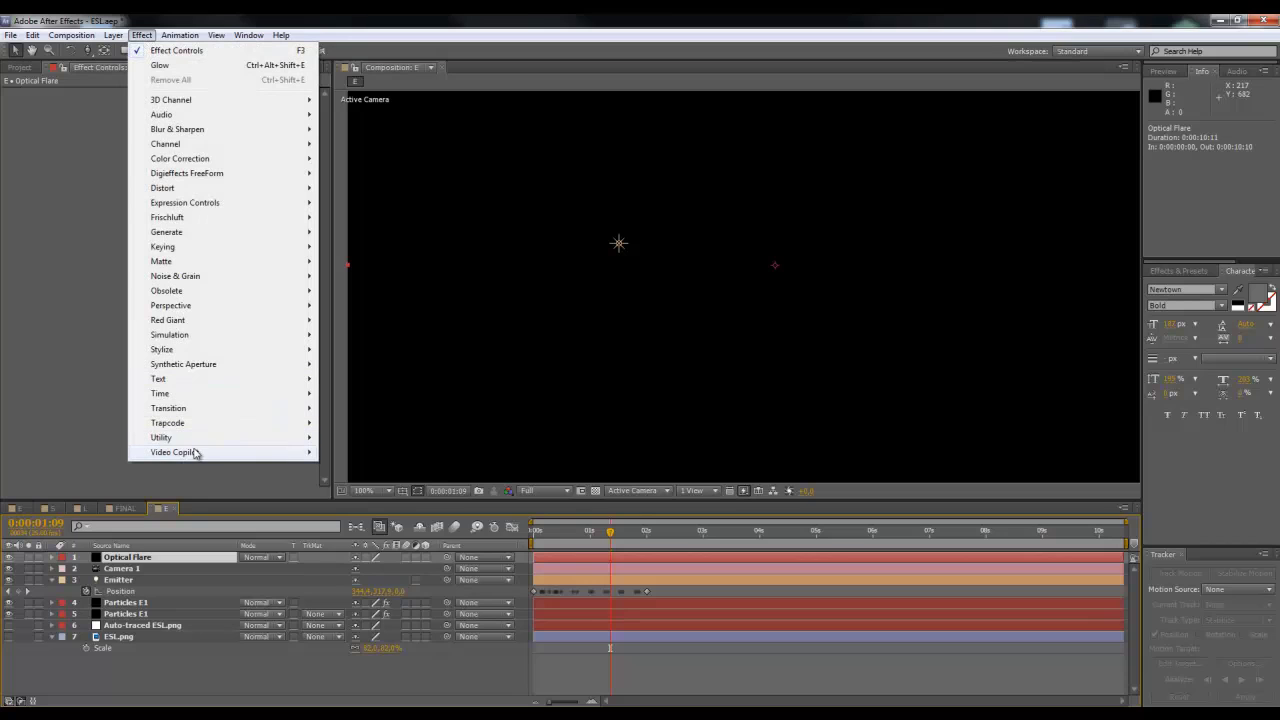
mouse_move(196, 453)
left_click(352, 452)
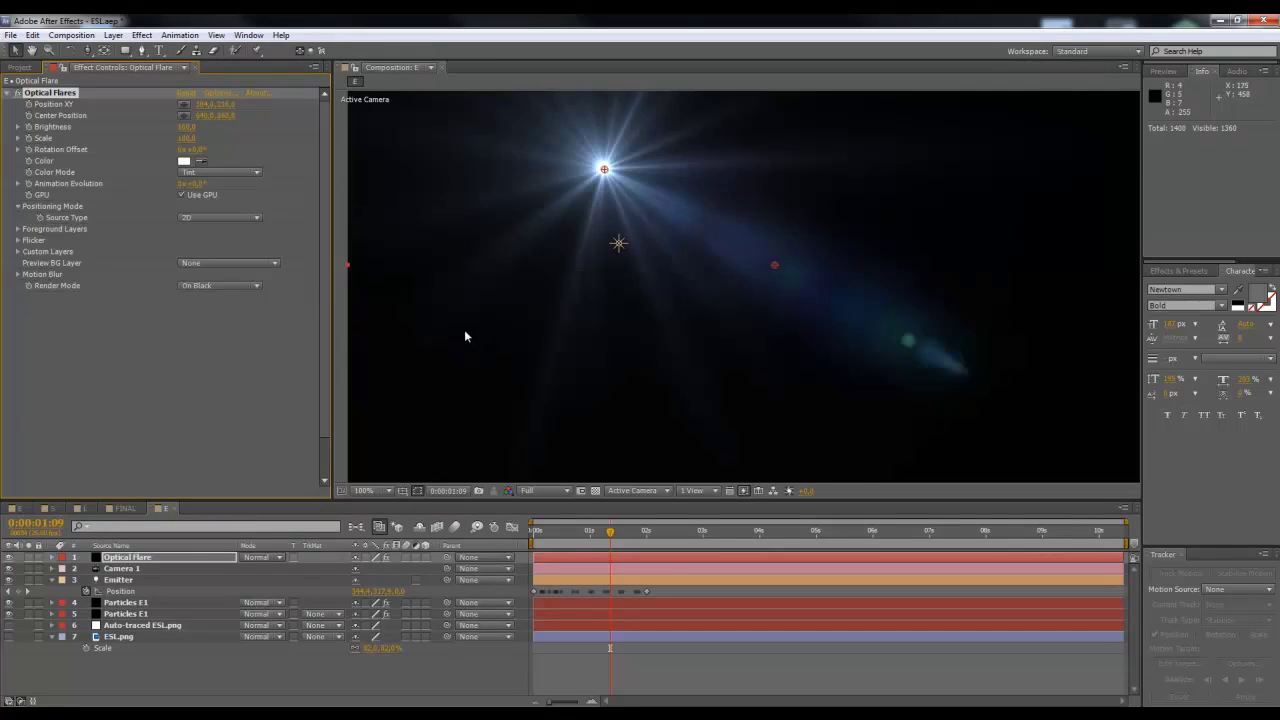
scroll(690, 278, "down", 2)
left_click_drag(670, 230, 807, 282)
left_click_drag(731, 316, 644, 233)
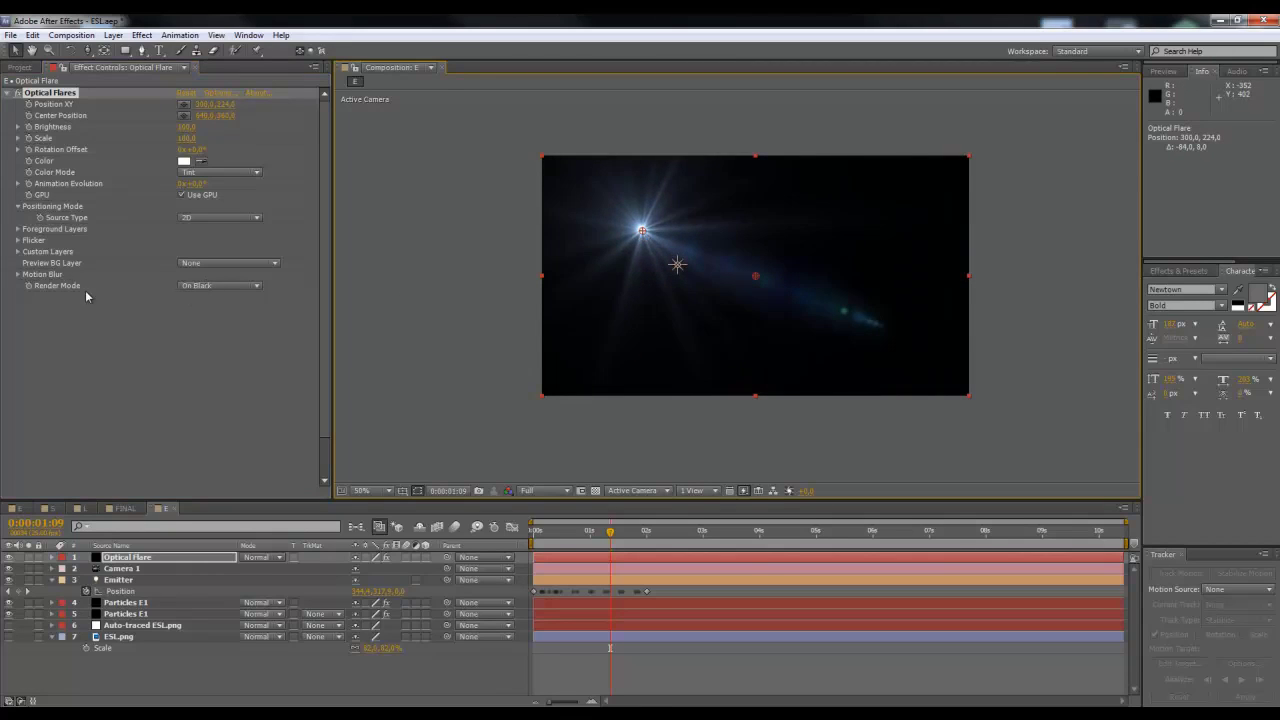
Step: Set the flare's render mode to On Transparent and move it to about 329, 238, onto the start of the E trace
left_click(206, 288)
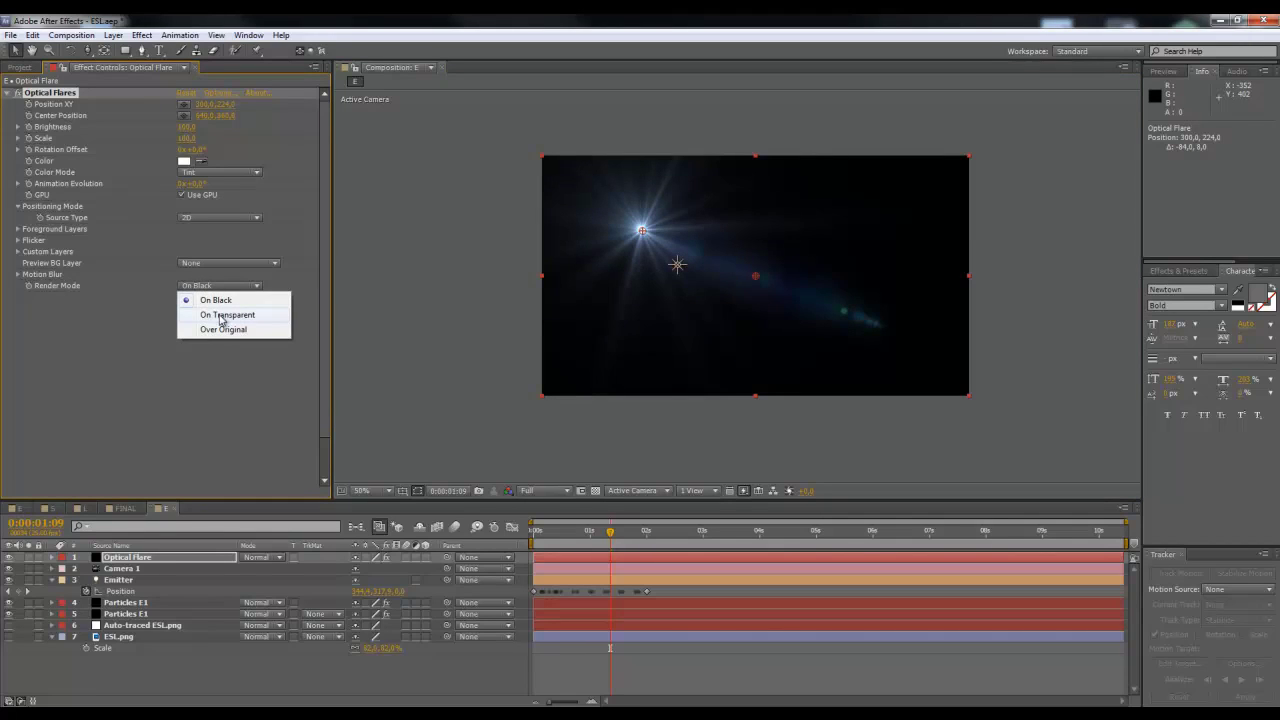
left_click(221, 316)
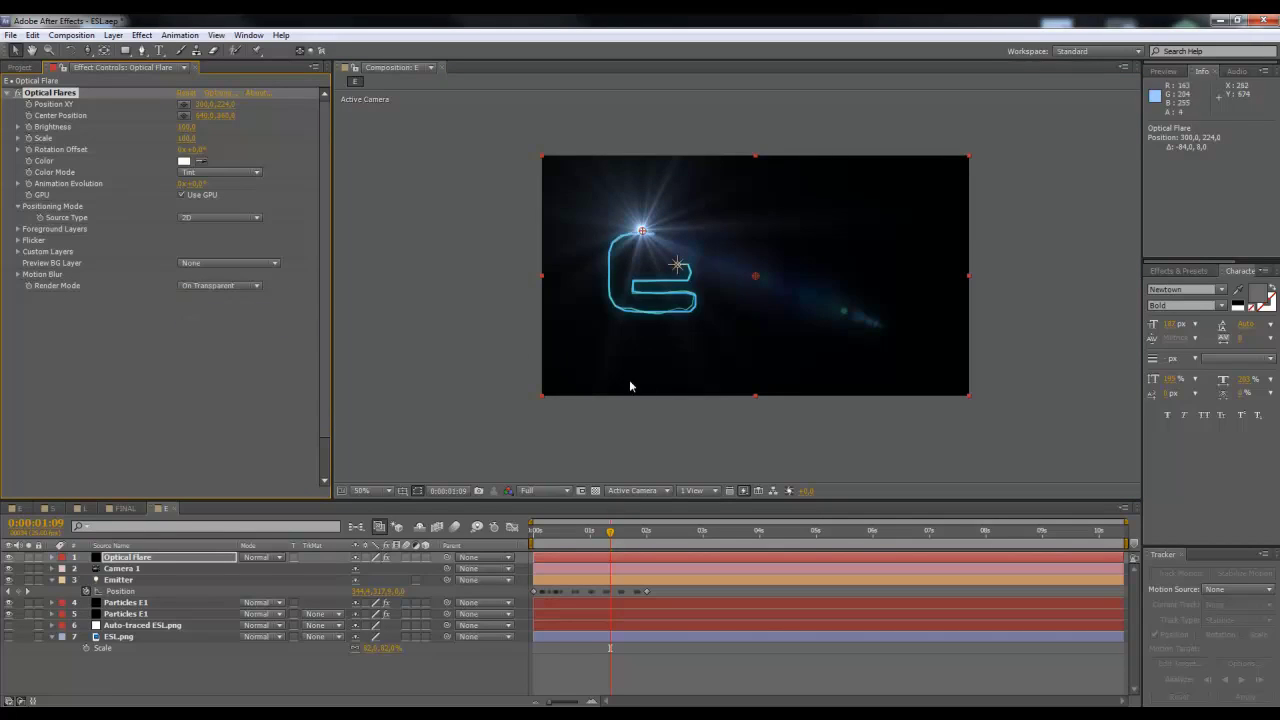
mouse_move(645, 233)
left_mouse_down()
mouse_move(728, 235)
mouse_move(800, 268)
mouse_move(655, 226)
mouse_move(755, 235)
mouse_move(656, 239)
left_mouse_up()
scroll(656, 240, "up", 1)
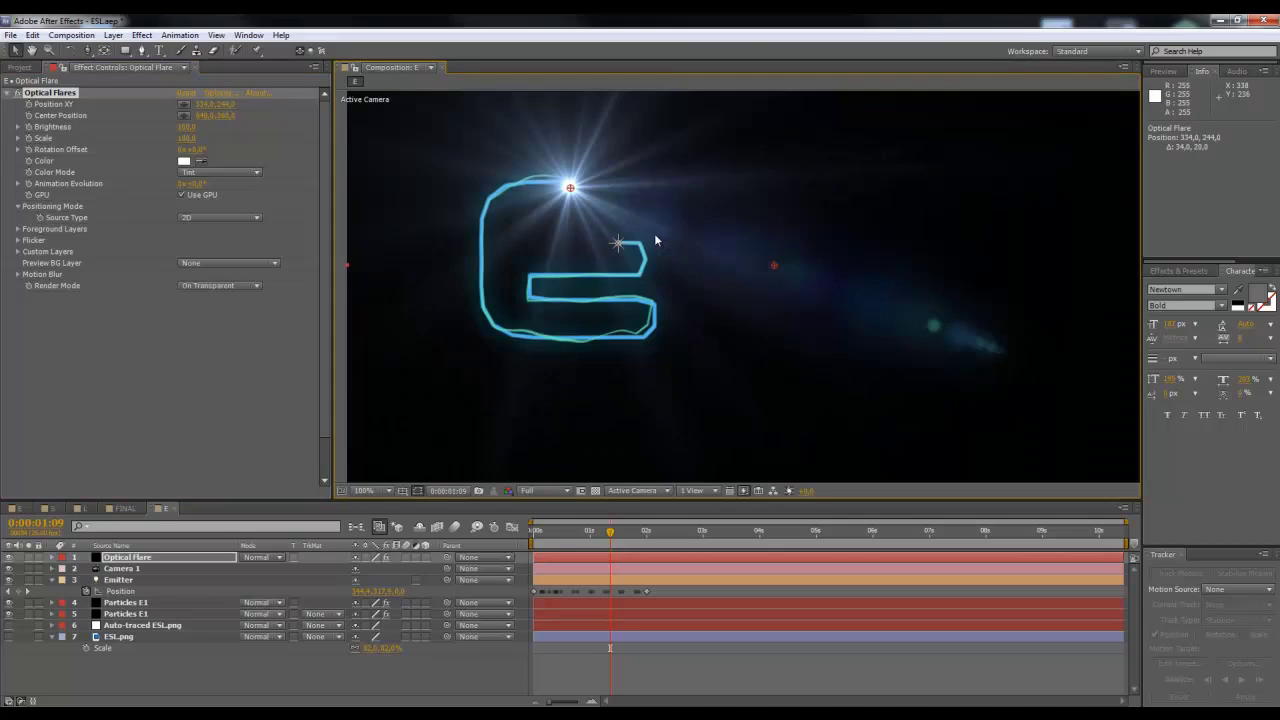
left_click_drag(559, 531, 615, 535)
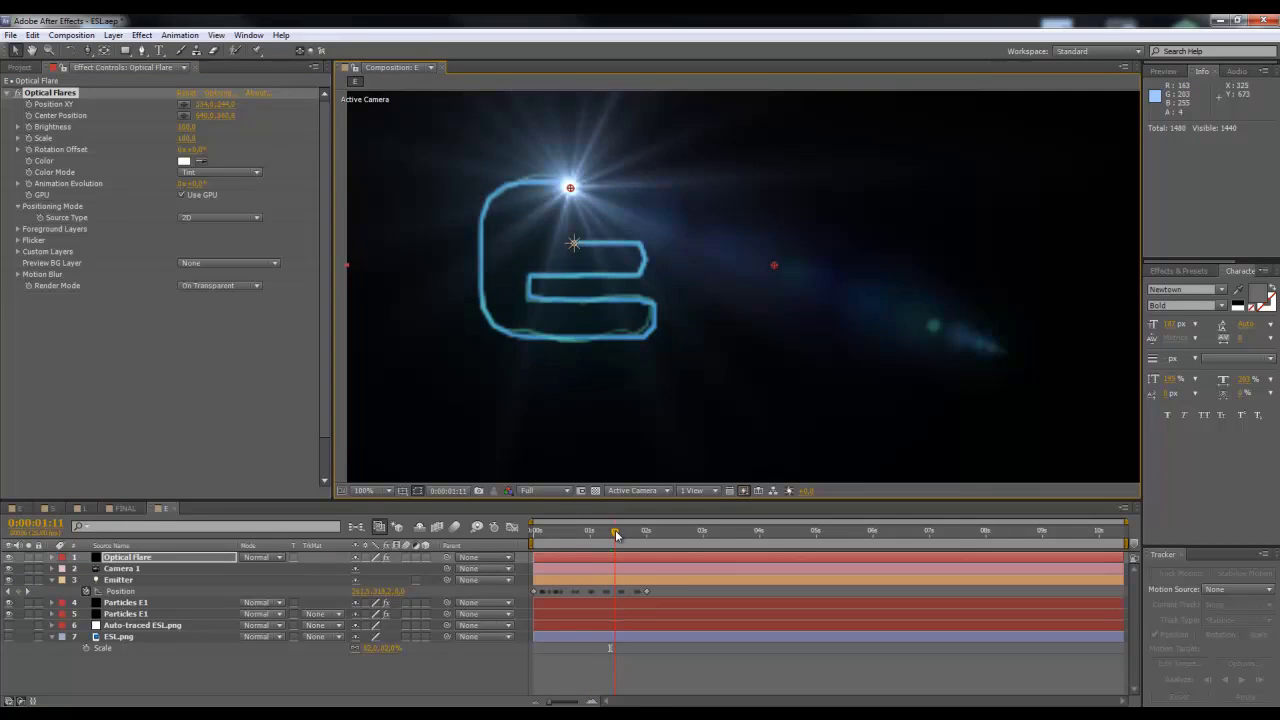
mouse_move(570, 190)
left_mouse_down()
mouse_move(520, 186)
mouse_move(577, 329)
mouse_move(643, 240)
mouse_move(530, 255)
mouse_move(606, 249)
mouse_move(567, 183)
left_mouse_up()
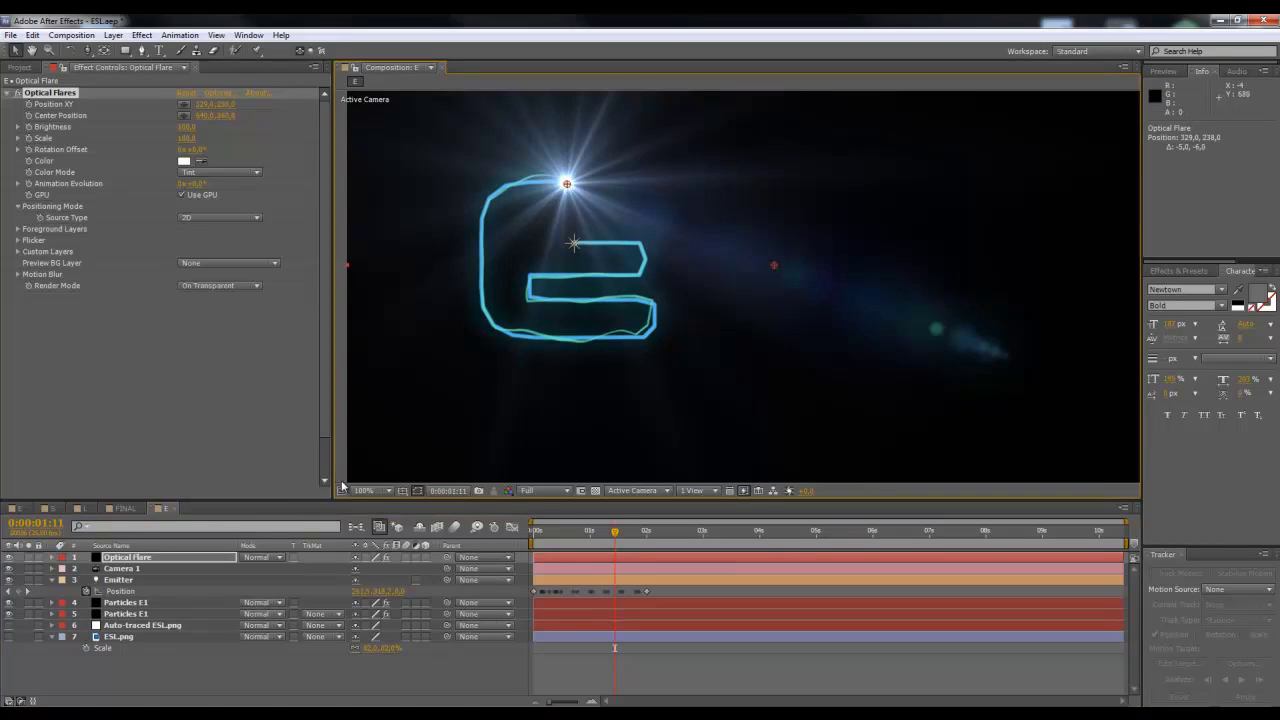
Step: Set the Optical Flare layer's positioning source type to Track Lights and check the flare at 0:00:02:01
left_click(128, 603)
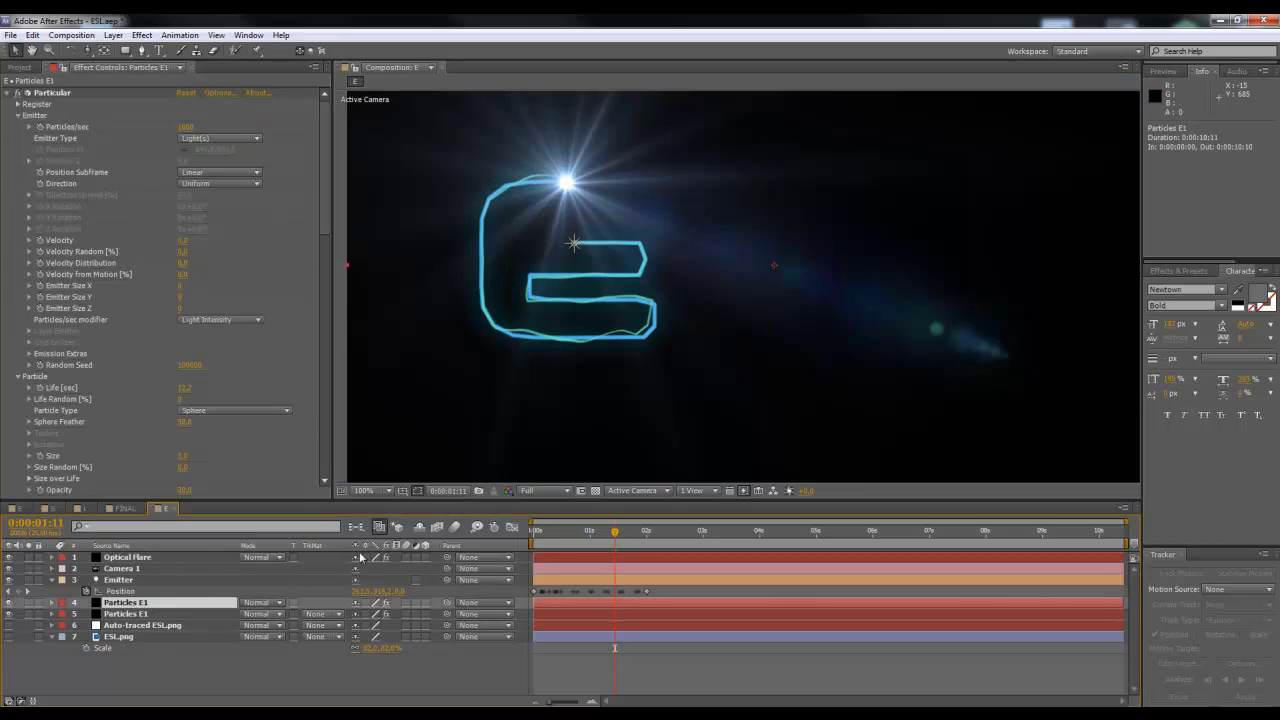
left_click(122, 557)
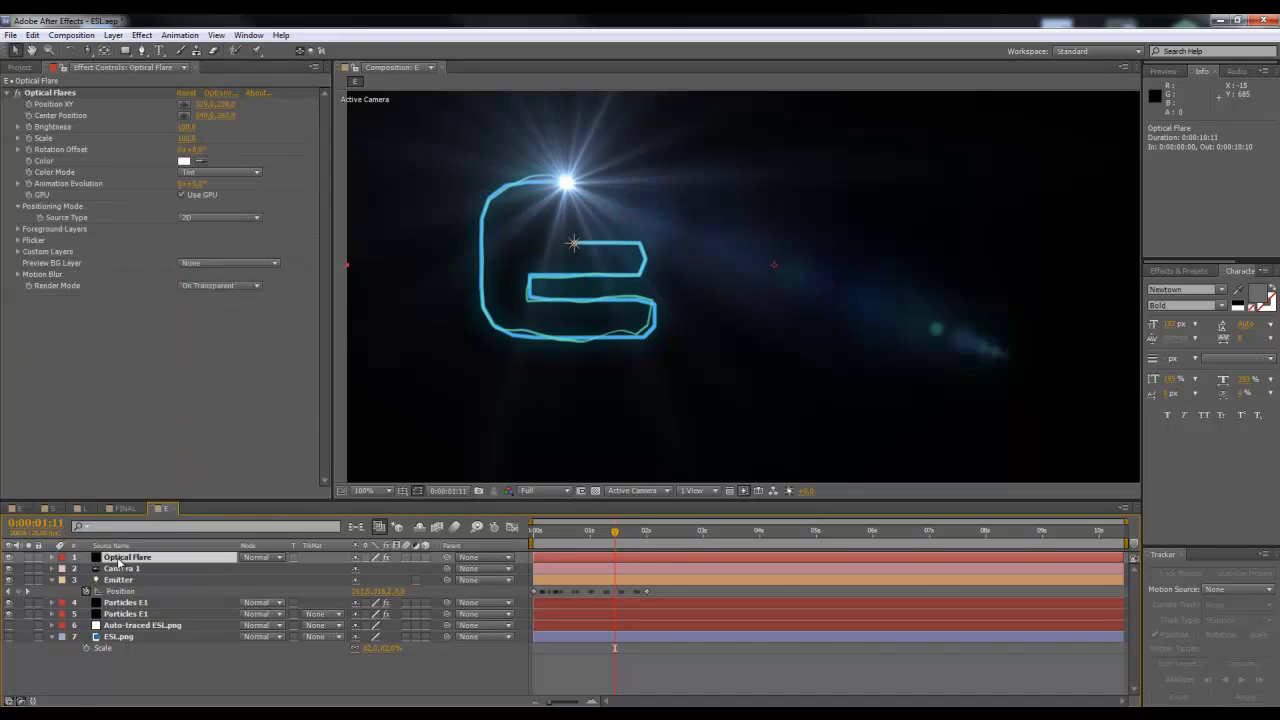
left_click(197, 218)
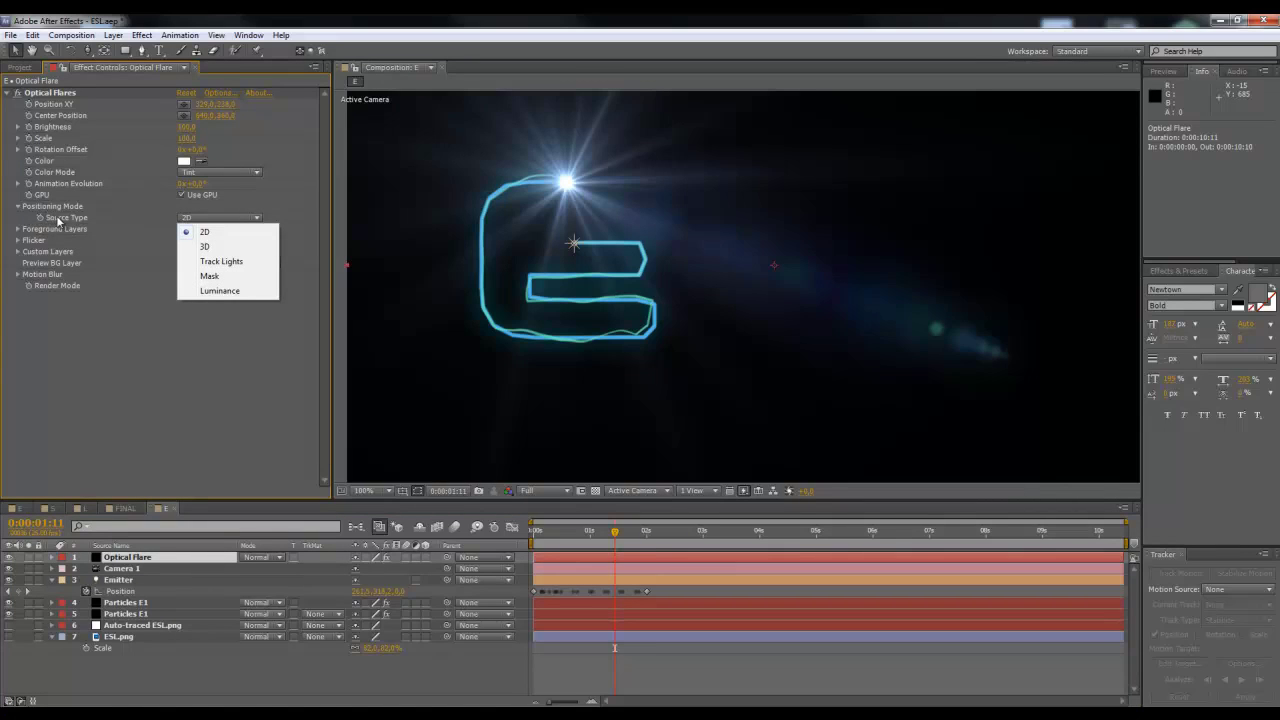
left_click(222, 262)
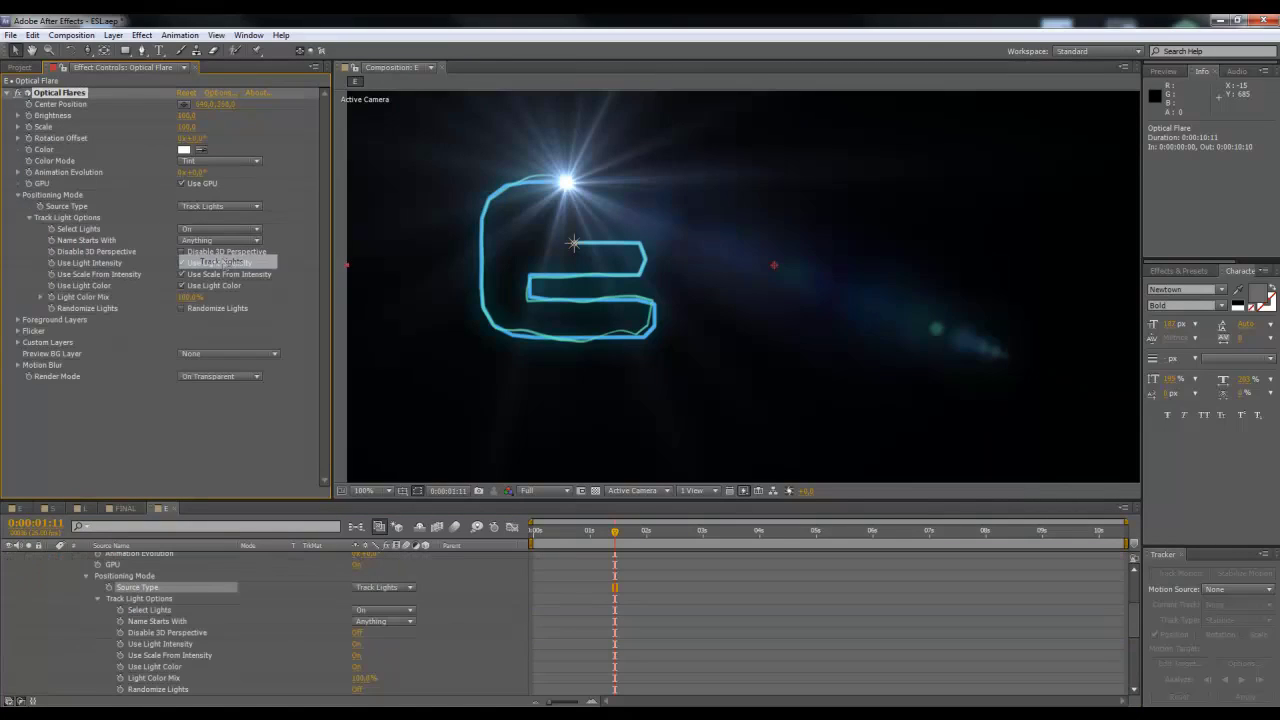
mouse_move(587, 538)
left_mouse_down()
mouse_move(573, 533)
mouse_move(651, 530)
left_mouse_up()
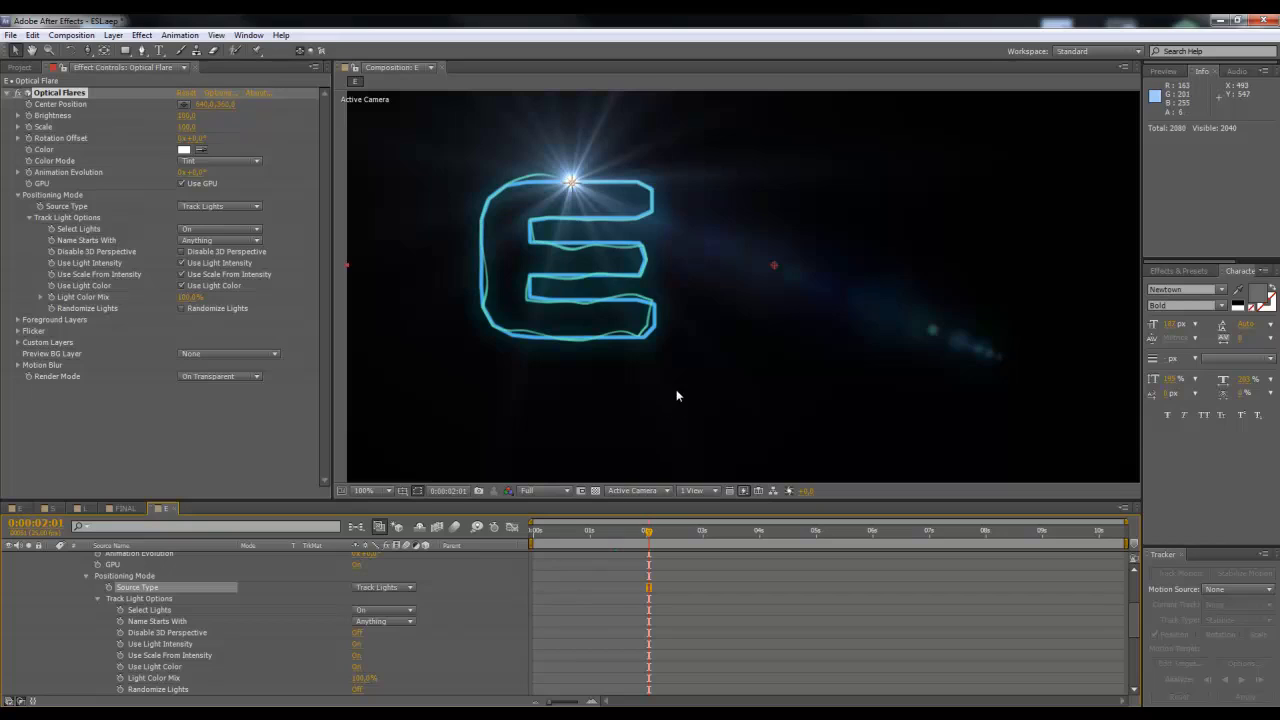
Step: Collapse the Optical Flare layer's properties and preview the flare travelling along the E trace, ending at 0:00:01:08
scroll(628, 463, "down", 1)
scroll(633, 460, "up", 1)
left_click_drag(1130, 614, 1036, 570)
left_click(53, 560)
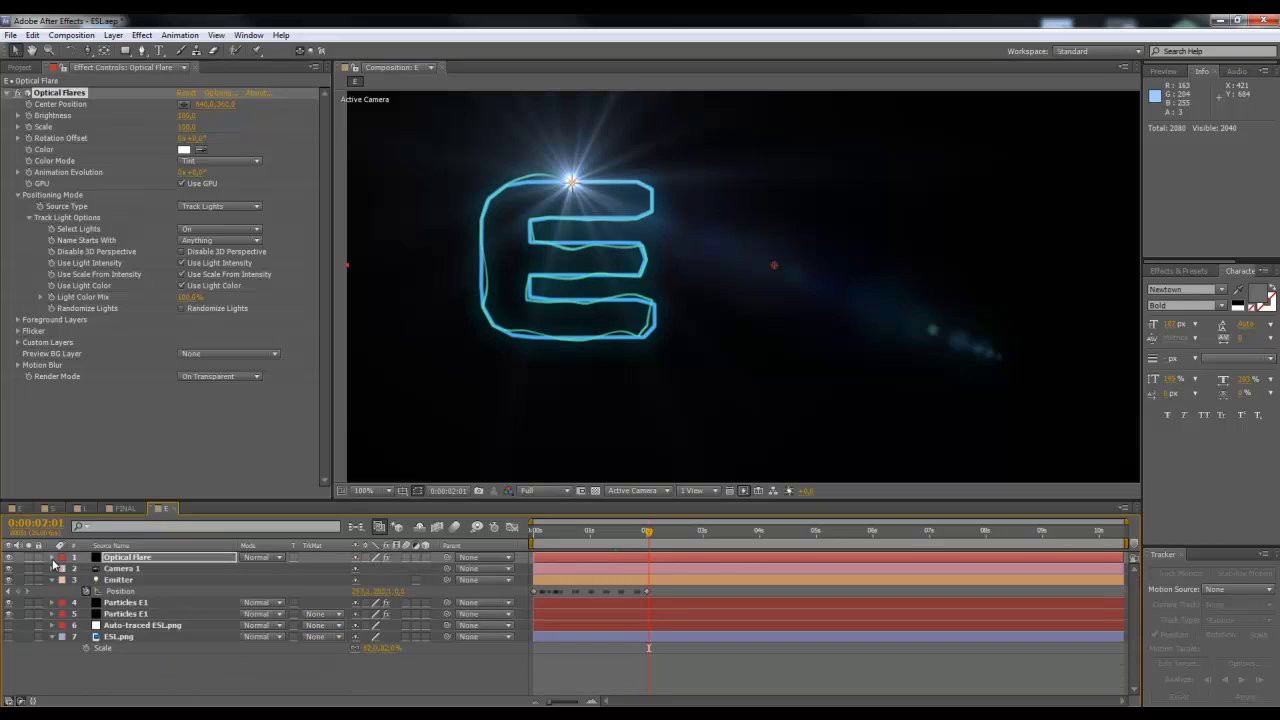
left_click(150, 675)
left_click(115, 557)
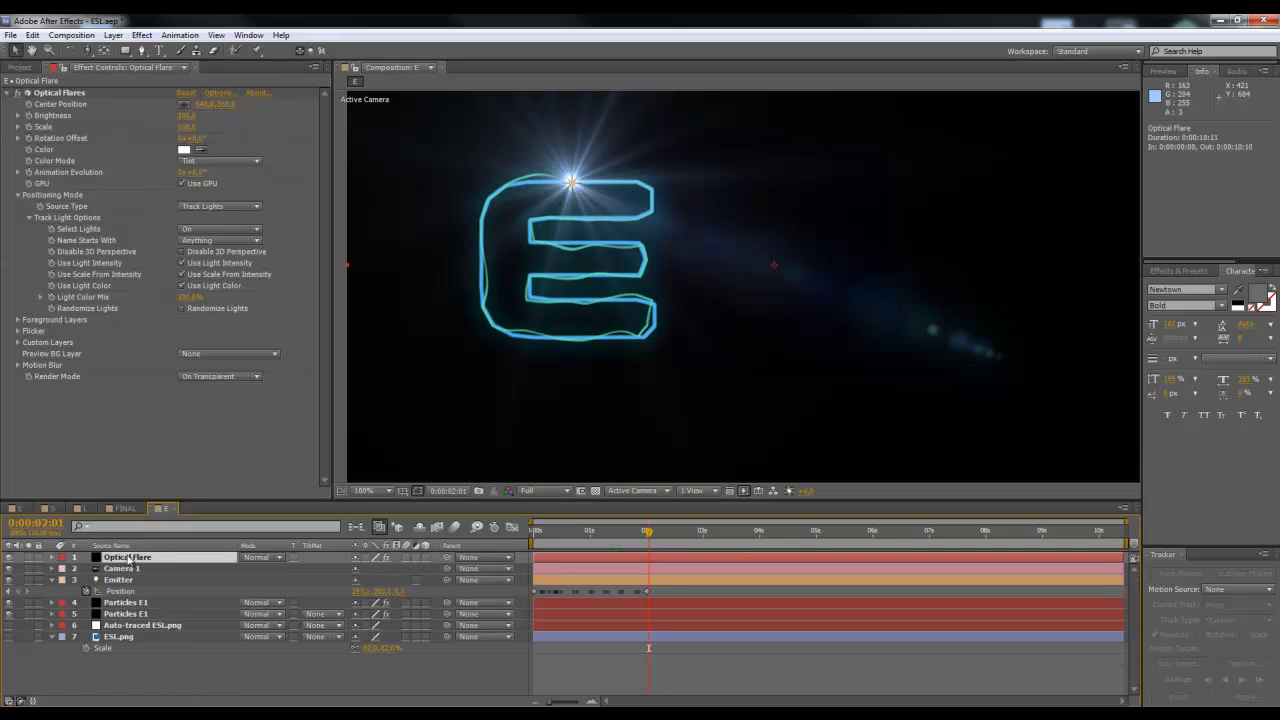
left_click(569, 532)
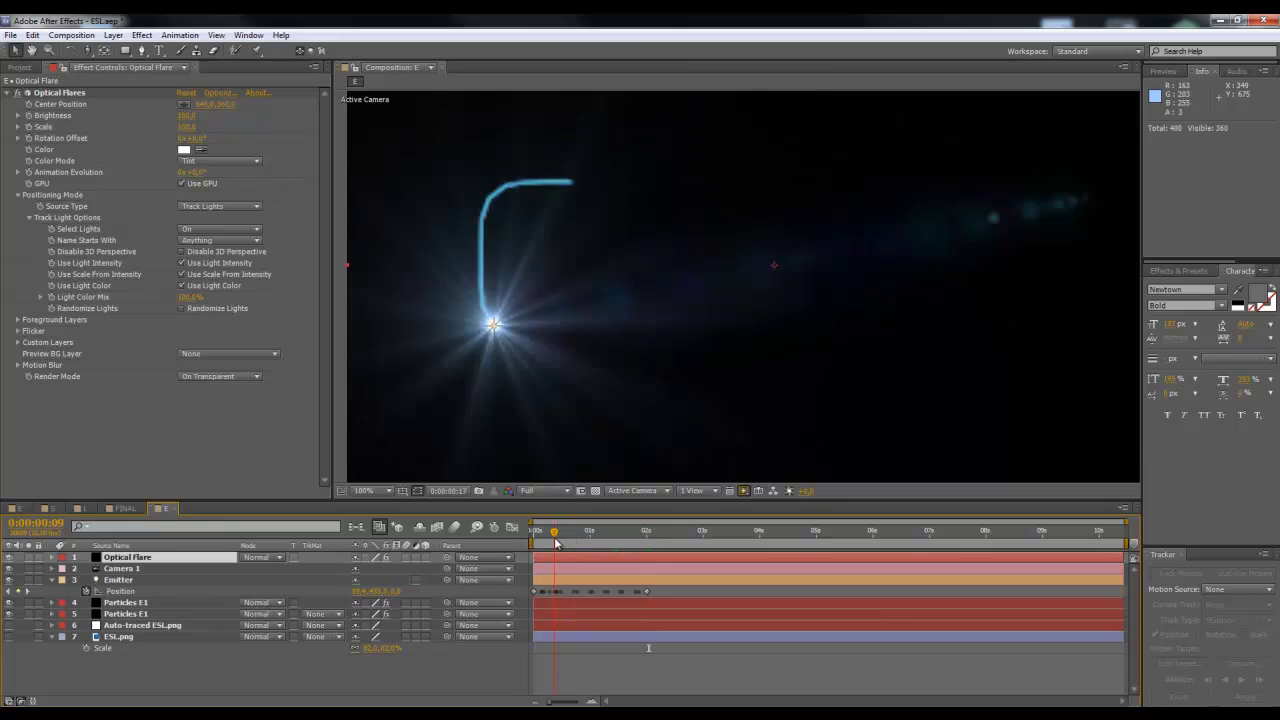
left_click_drag(573, 541, 608, 537)
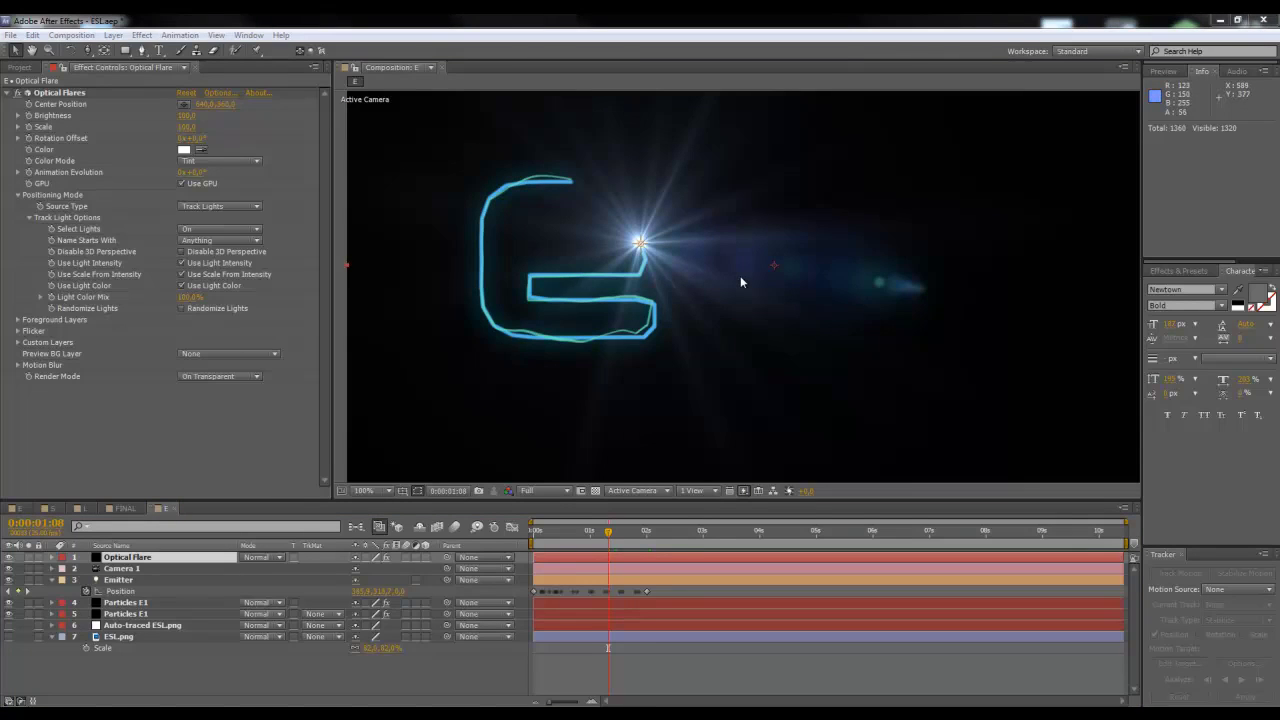
Step: Set the flare's flicker speed to 25 and amount to 100, and preview the flicker along the E trace
left_click(18, 331)
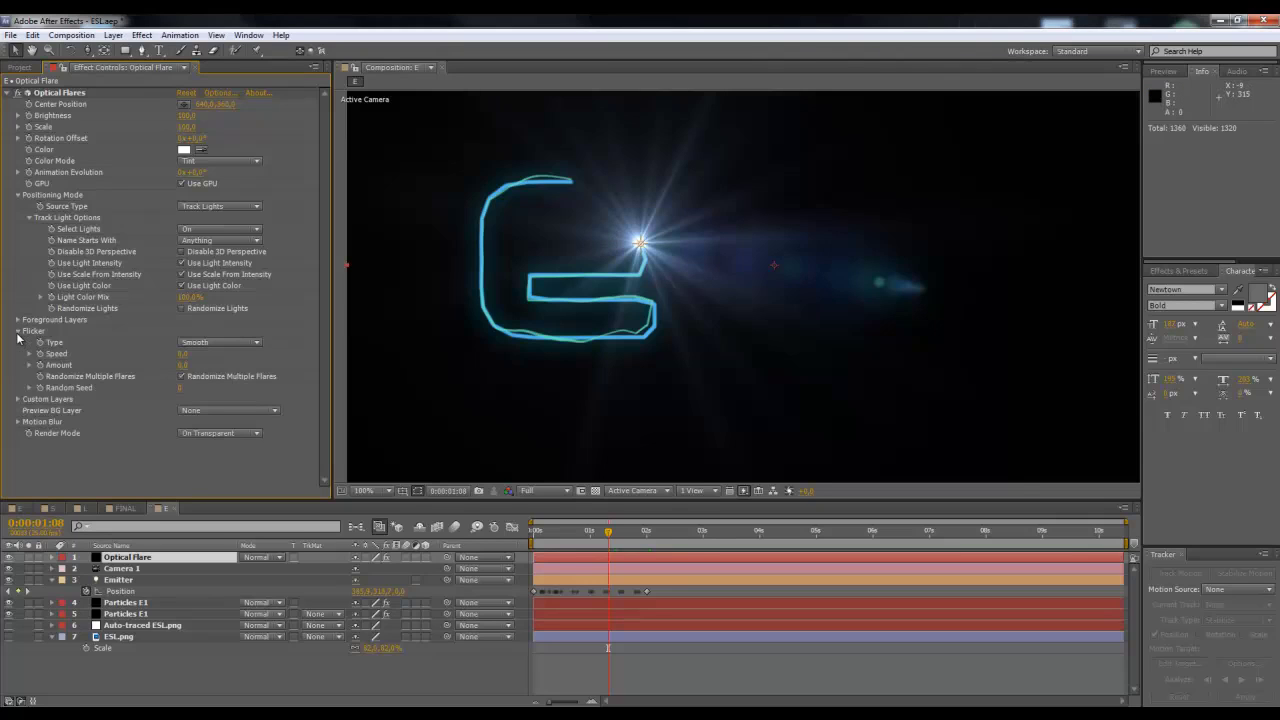
left_click(182, 354)
key("Tab")
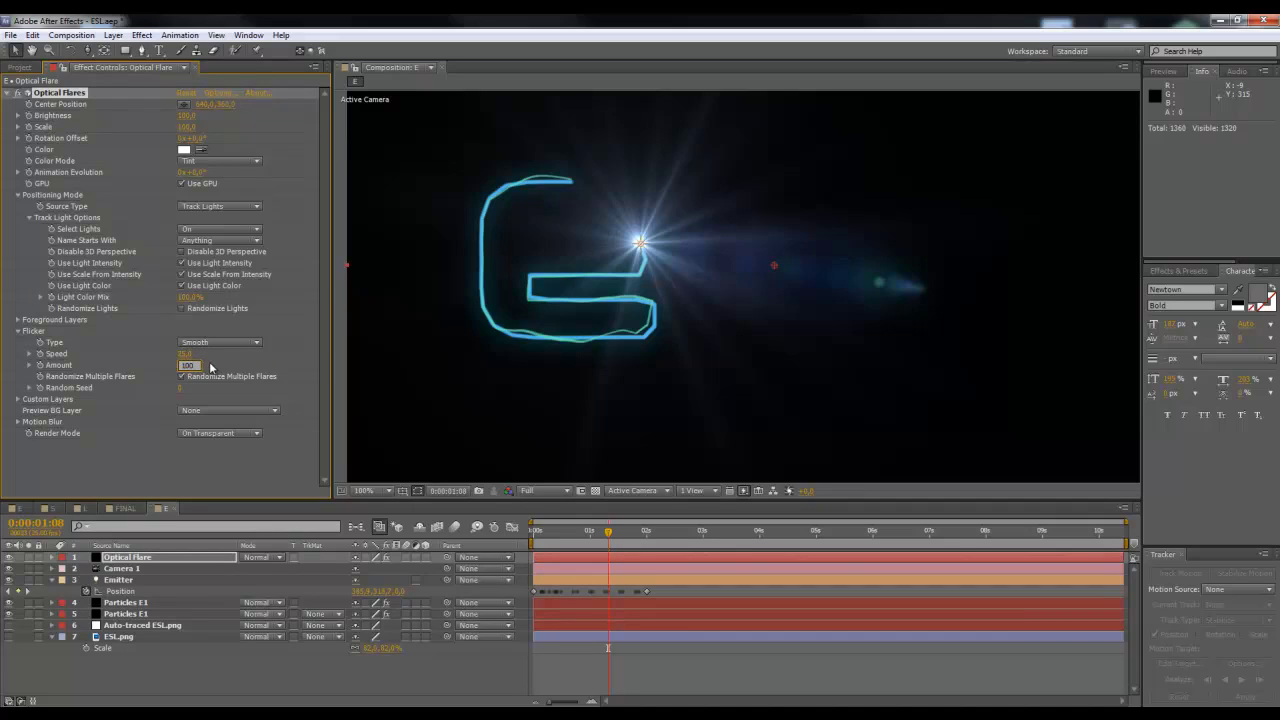
key("Return")
mouse_move(578, 537)
left_mouse_down()
mouse_move(562, 536)
mouse_move(648, 532)
left_mouse_up()
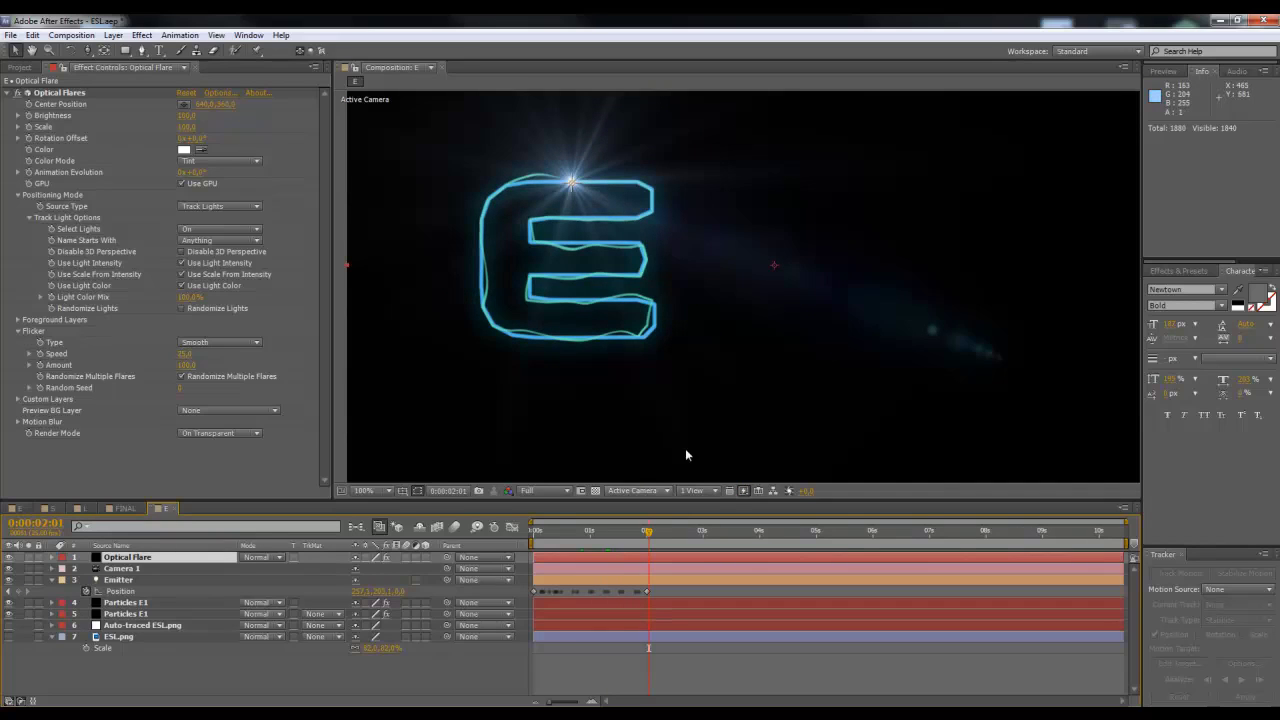
left_click(604, 534)
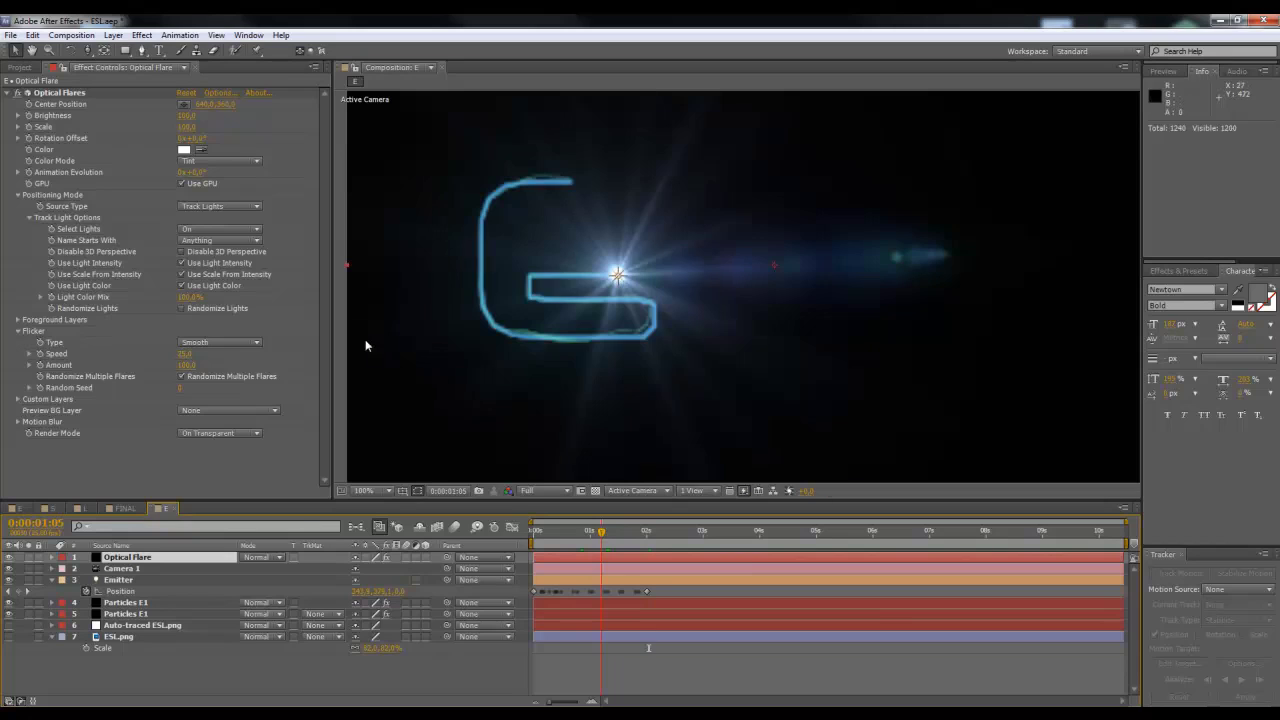
mouse_move(593, 533)
left_mouse_down()
mouse_move(651, 533)
mouse_move(628, 533)
left_mouse_up()
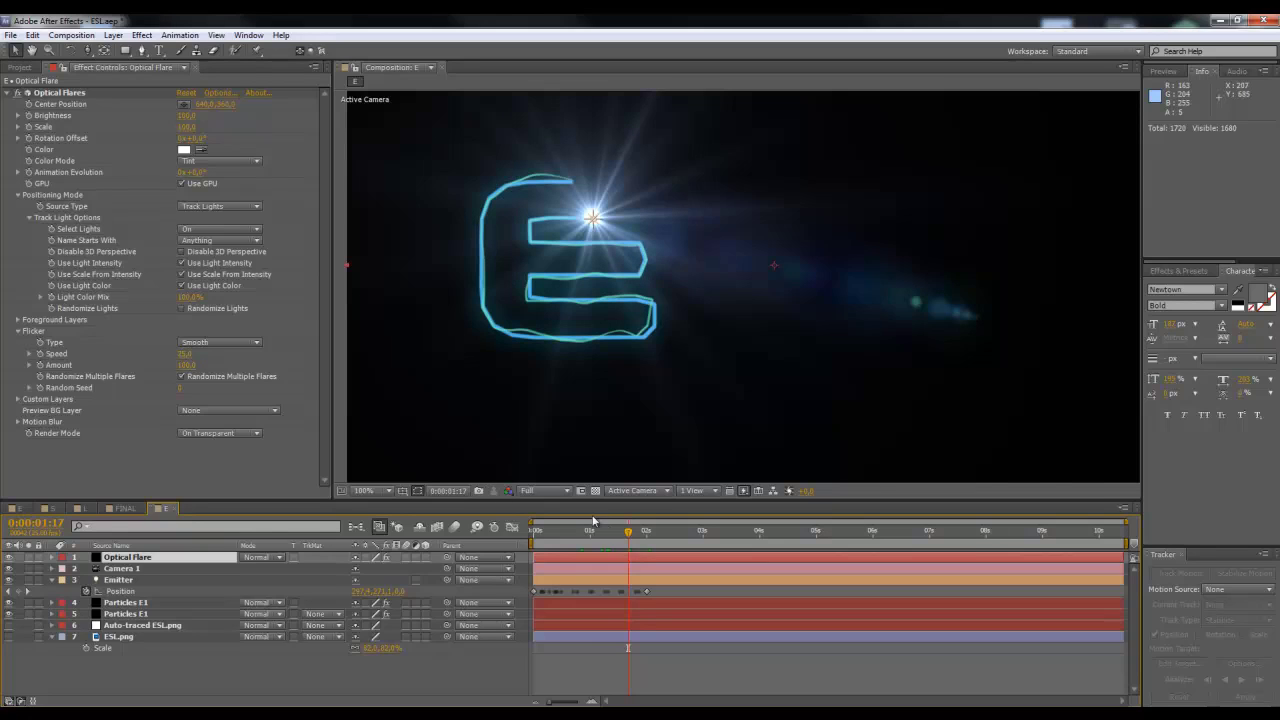
Step: Add a keyframe for the flare's Brightness at 0:00:01:15 and reveal the property in the timeline
left_click(620, 534)
left_click_drag(620, 534, 623, 536)
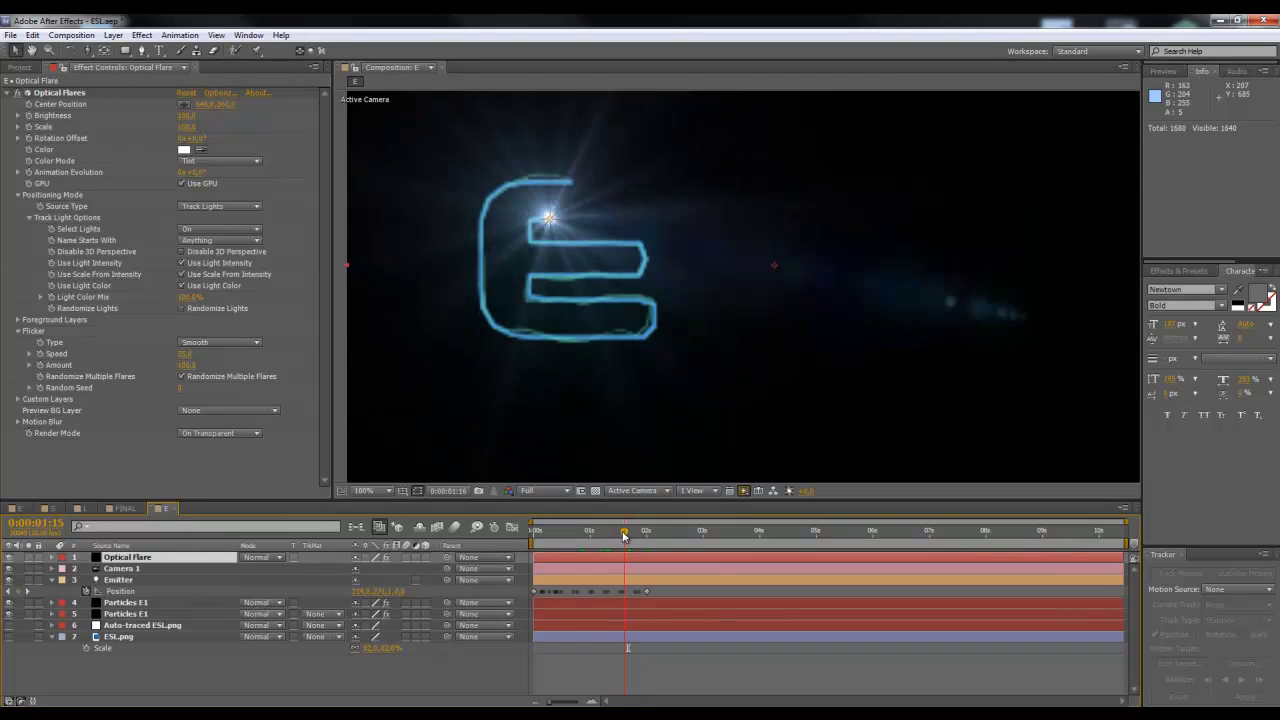
left_click(30, 117)
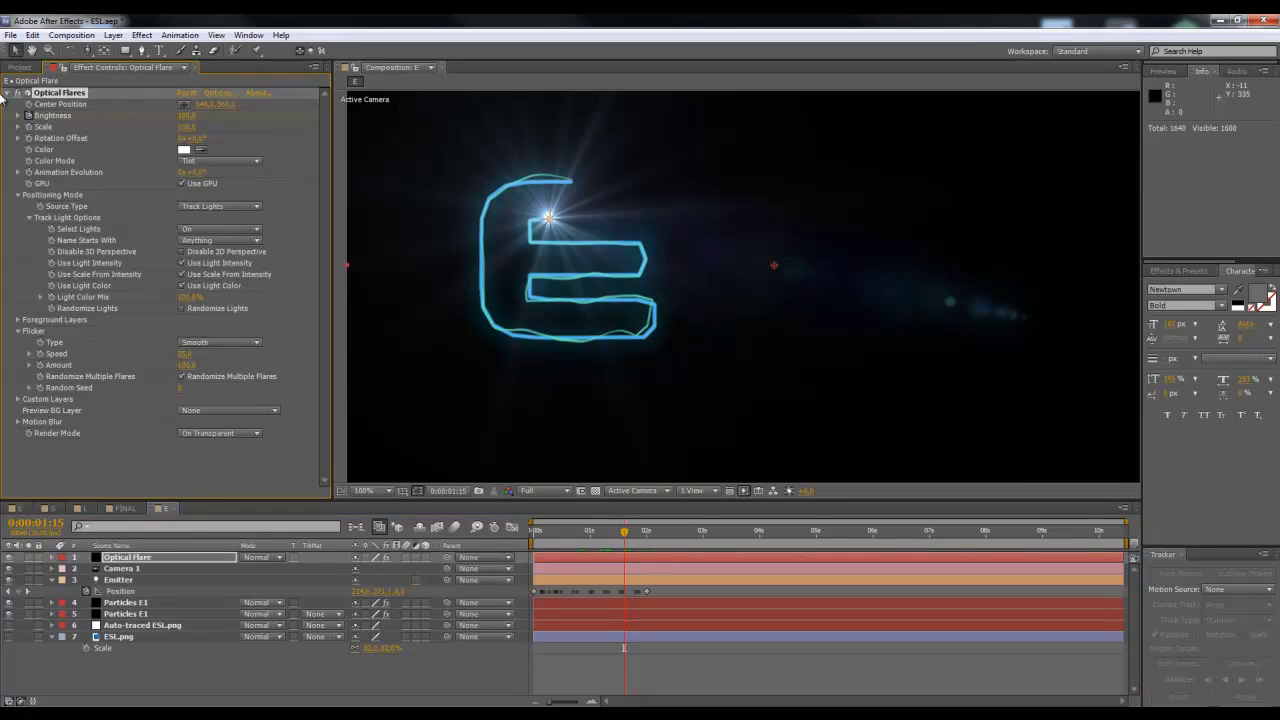
right_click(29, 118)
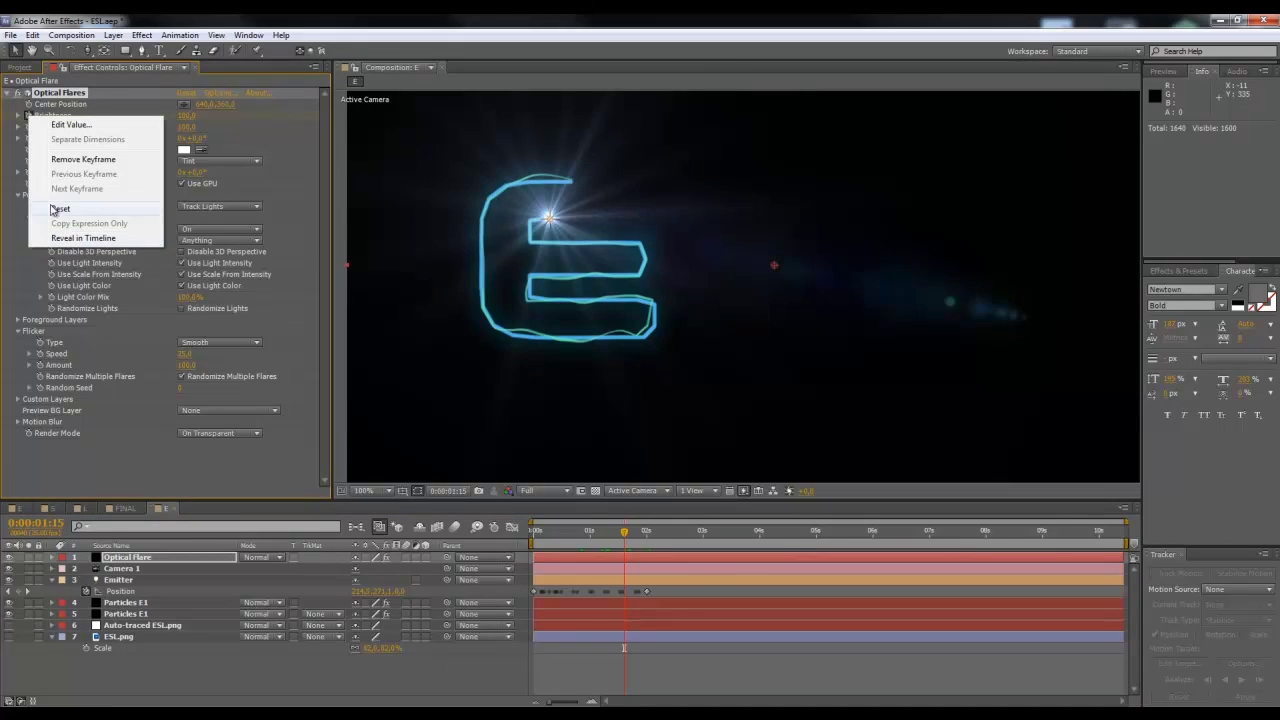
left_click(83, 238)
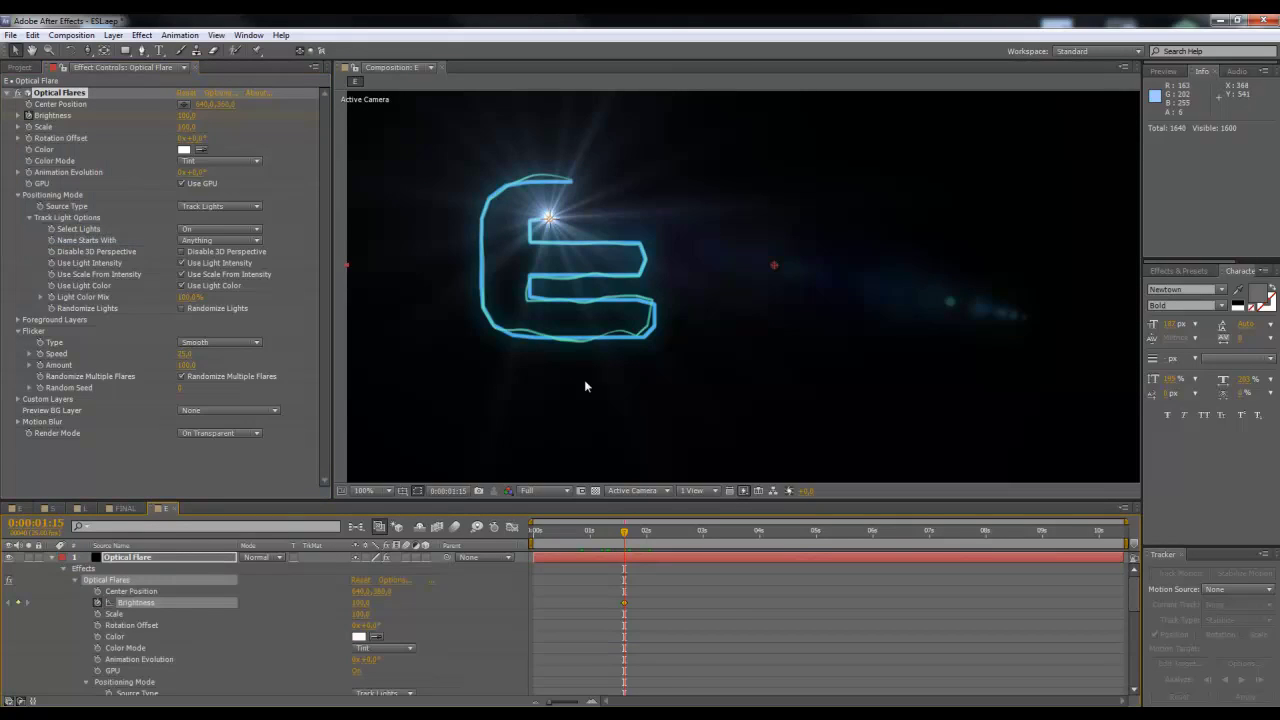
Step: Set the flare's Brightness to 0 at 0:00:02:00 and preview the fade-out
left_click_drag(1131, 567, 1128, 665)
left_click(641, 533)
left_click_drag(641, 533, 647, 533)
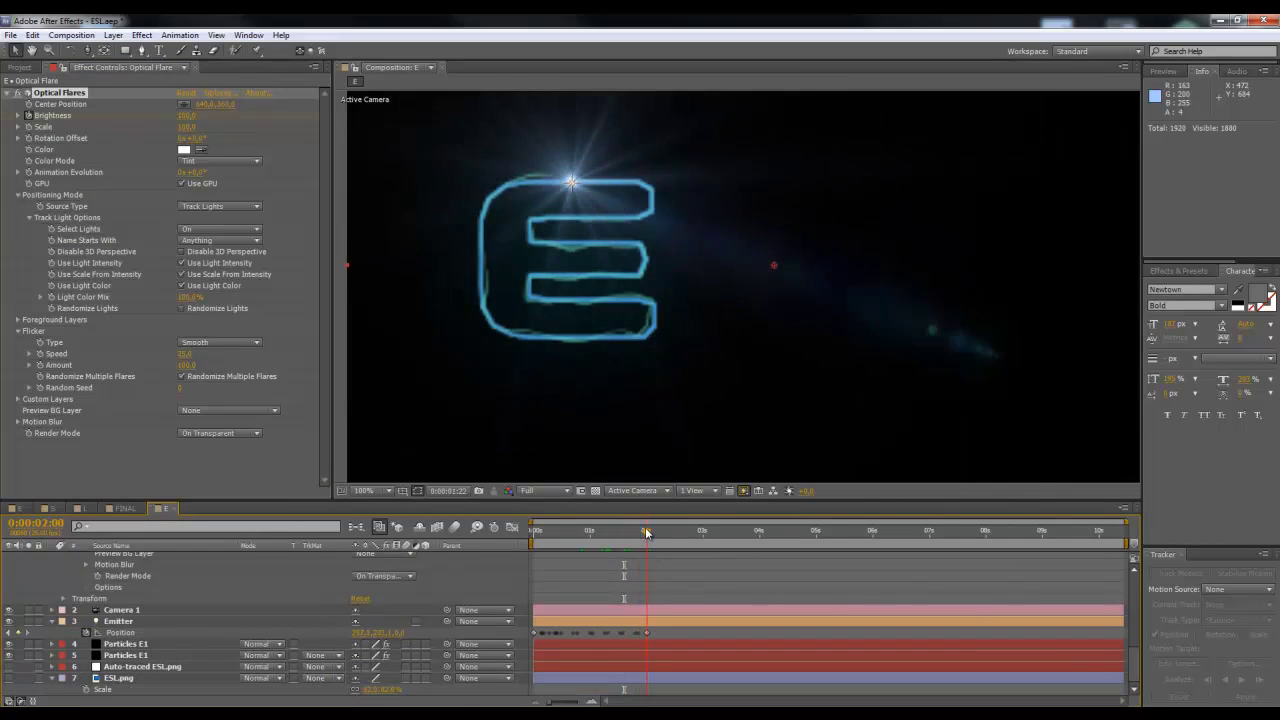
left_click(188, 115)
type("0")
key("Return")
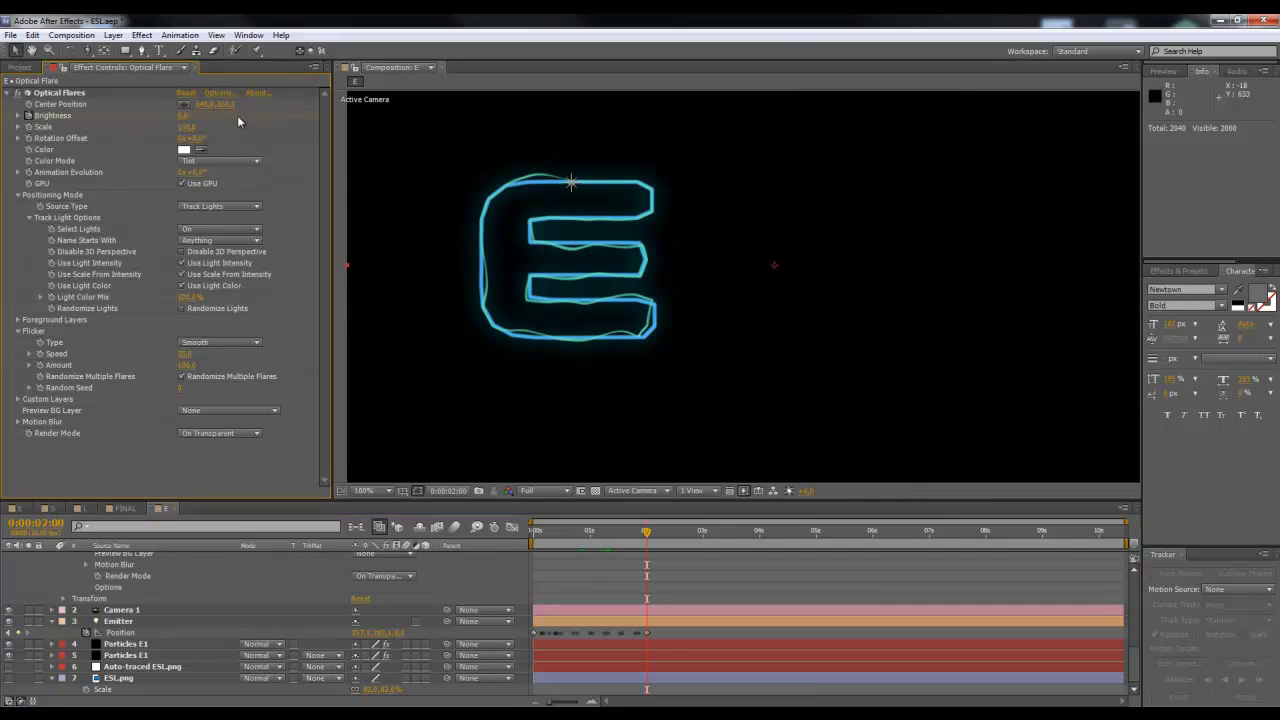
left_click(636, 533)
left_click_drag(611, 537, 647, 533)
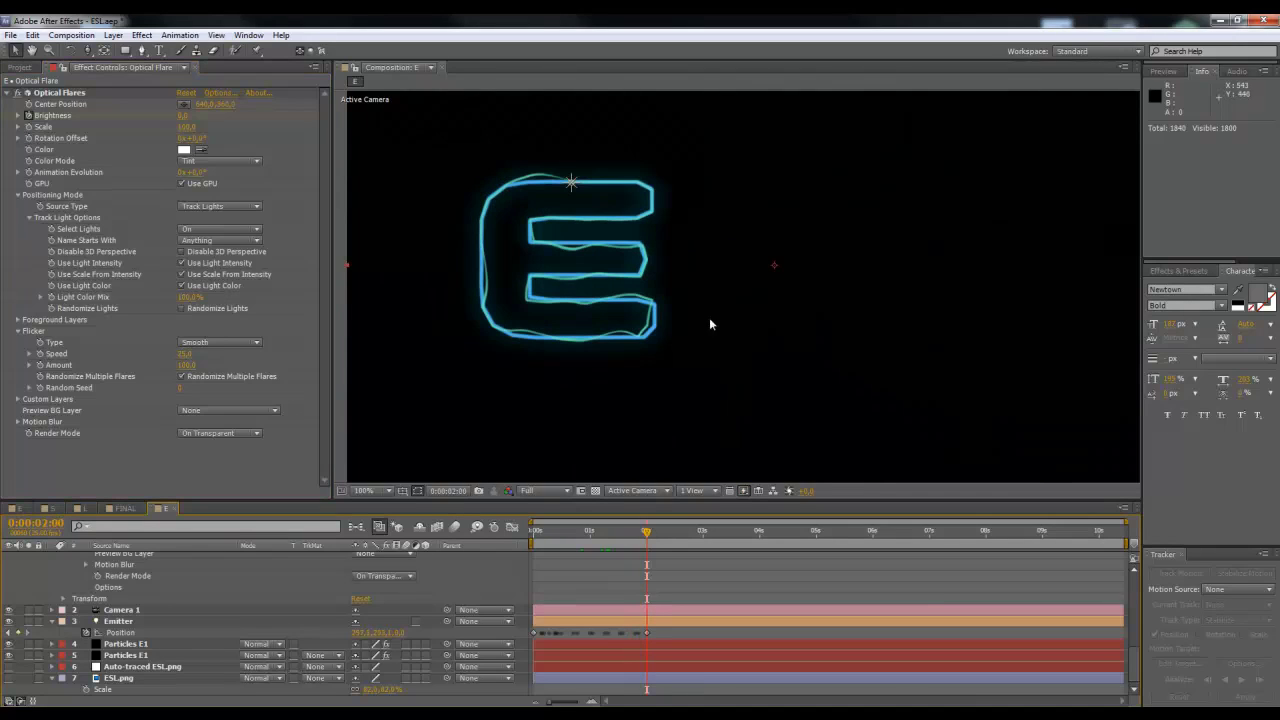
Step: Zoom the viewer out to 50% and collapse the Optical Flare layer's properties in the timeline
scroll(716, 316, "down", 2)
left_click_drag(1134, 658, 1132, 578)
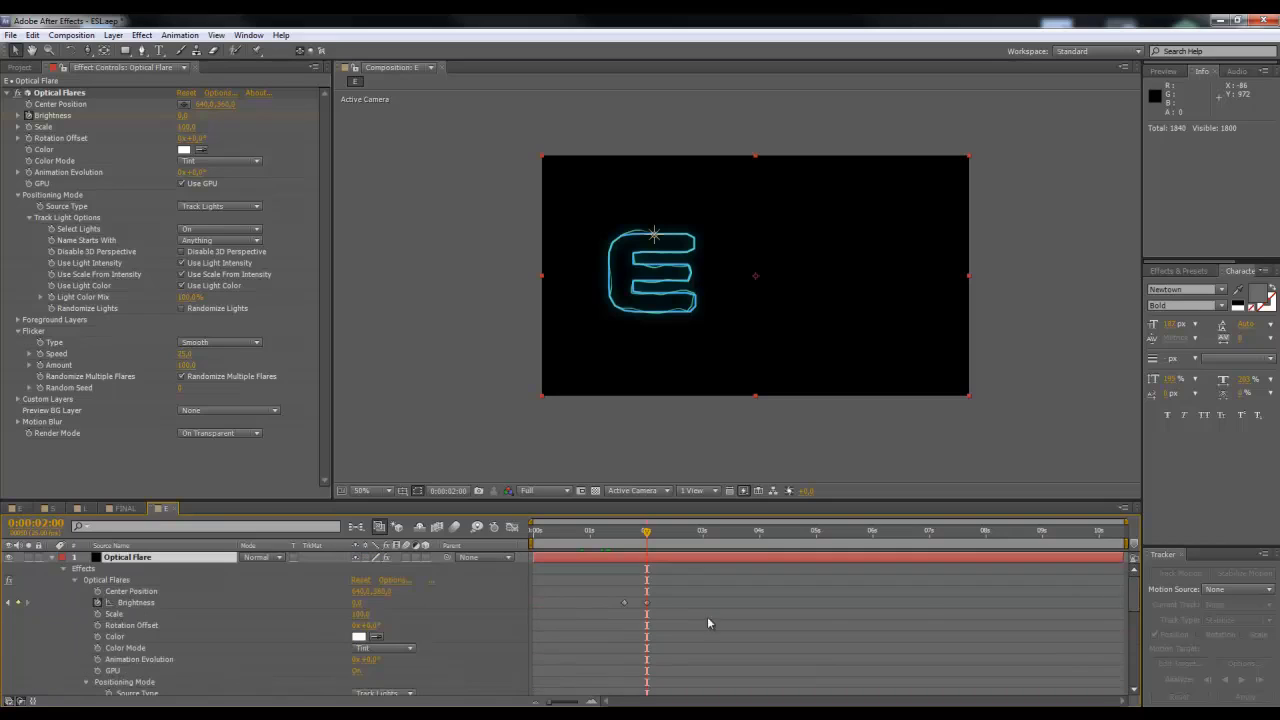
left_click(54, 558)
left_click(200, 686)
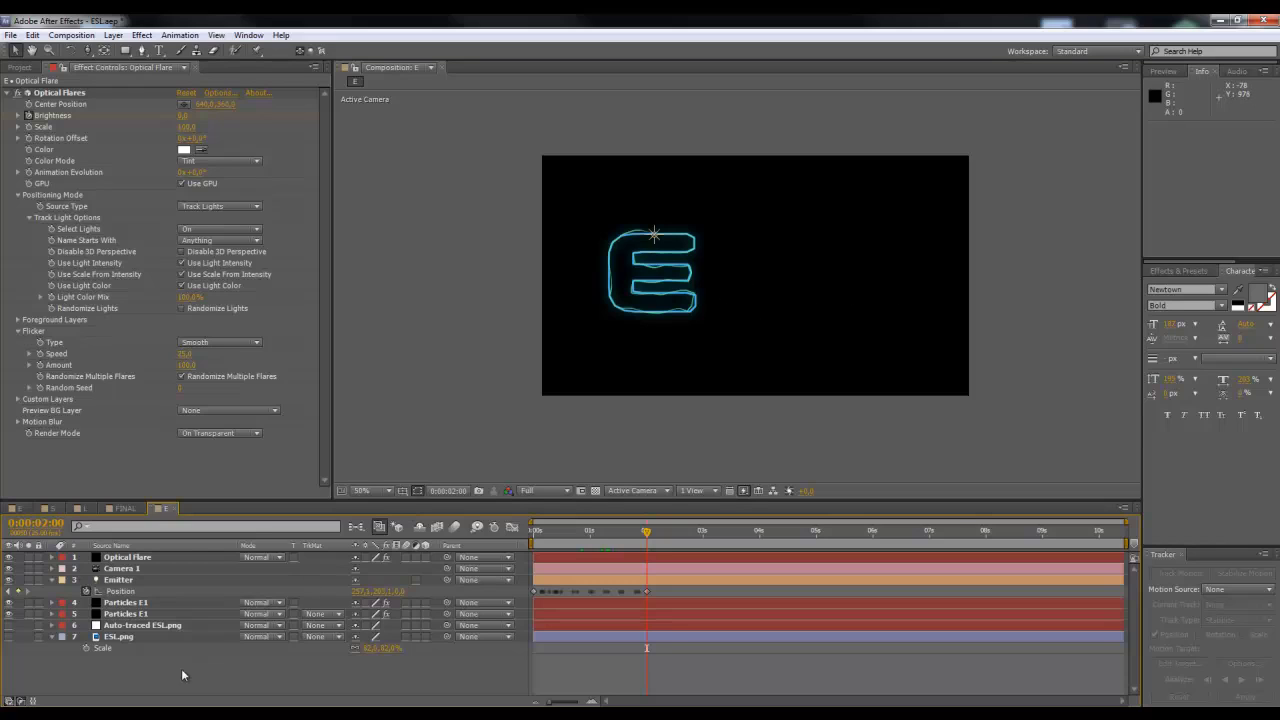
Step: Review the Emitter, Particles E1 and Optical Flare layers and the Emitter's position keyframes, and preview the E trace up to 0:00:01:10
left_click(127, 582)
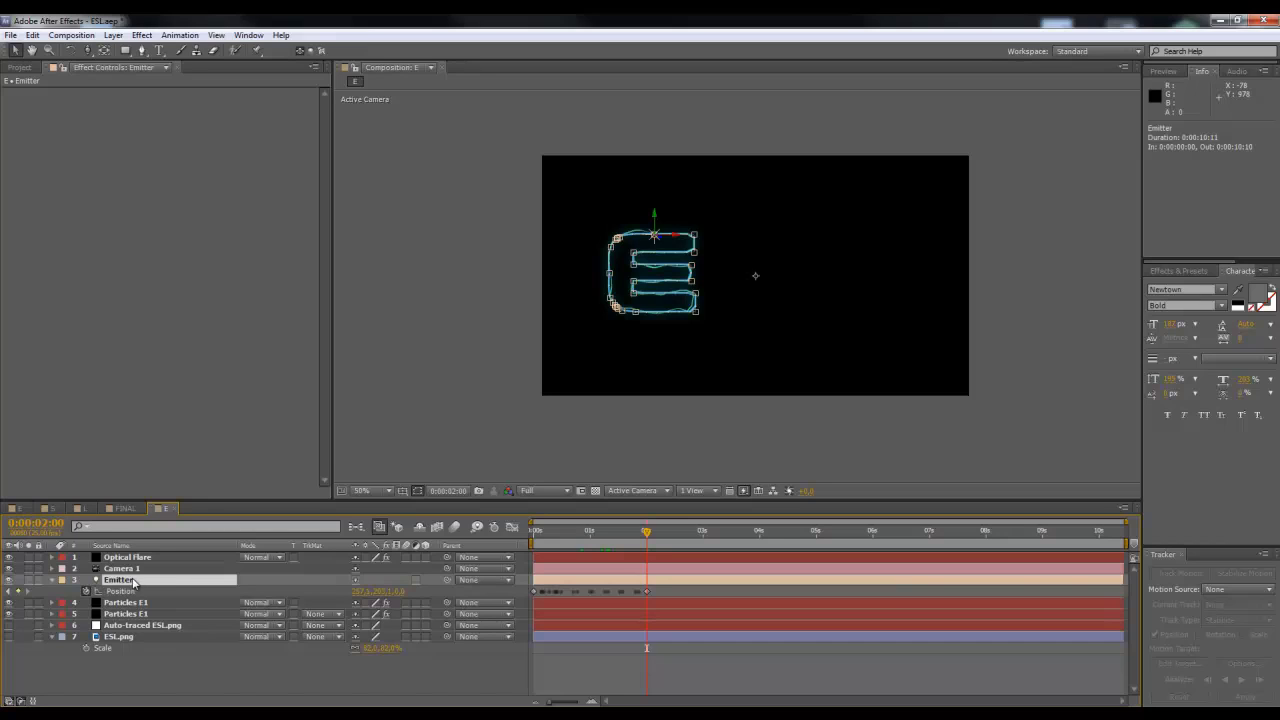
left_click(125, 603)
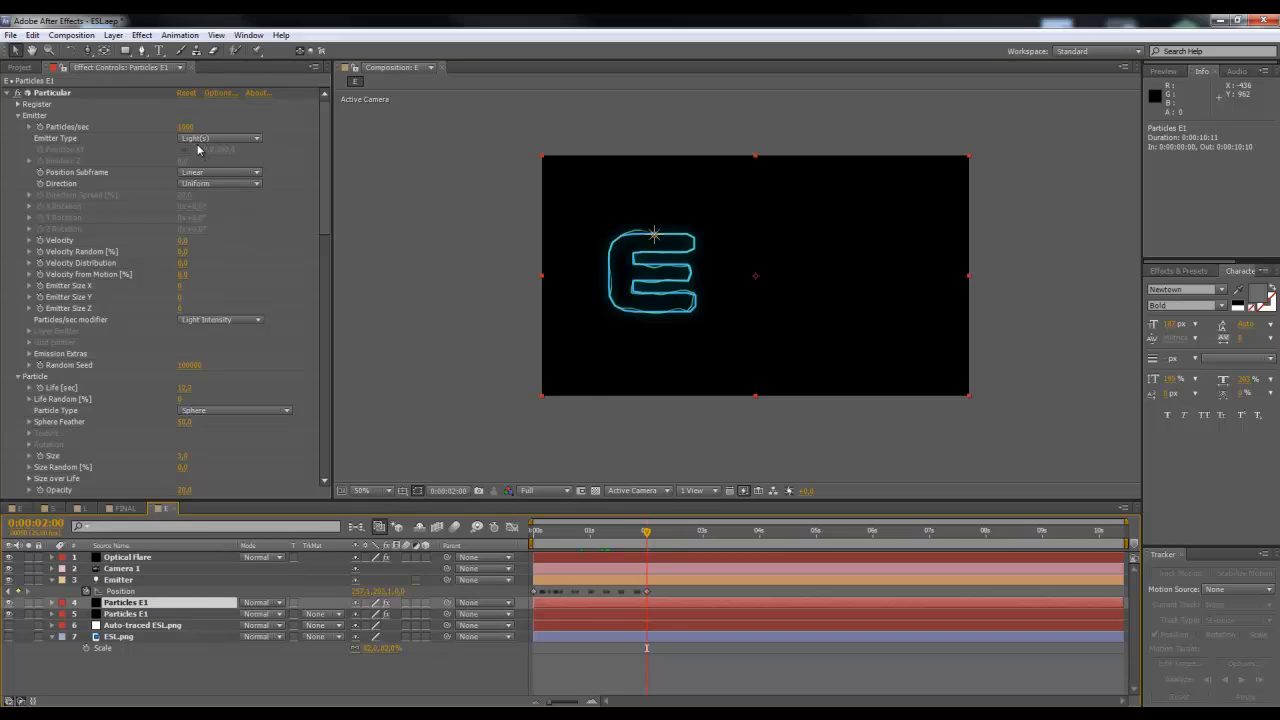
left_click(132, 557)
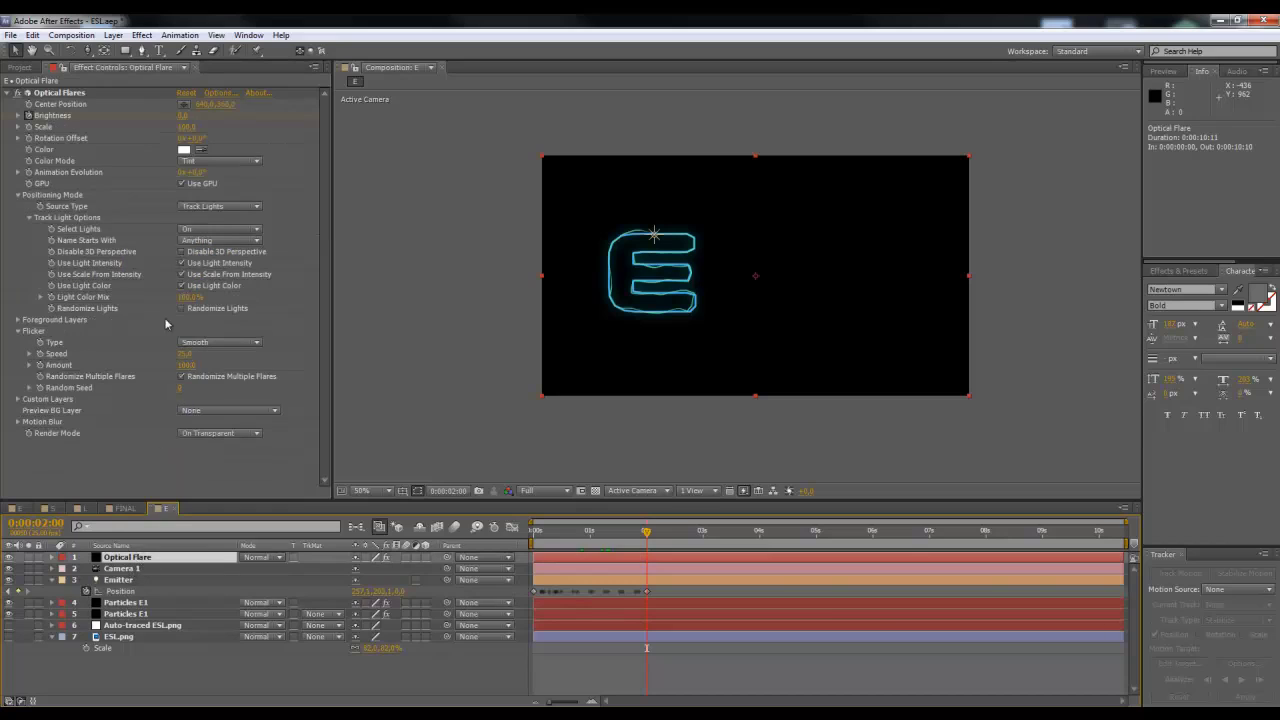
left_click(122, 580)
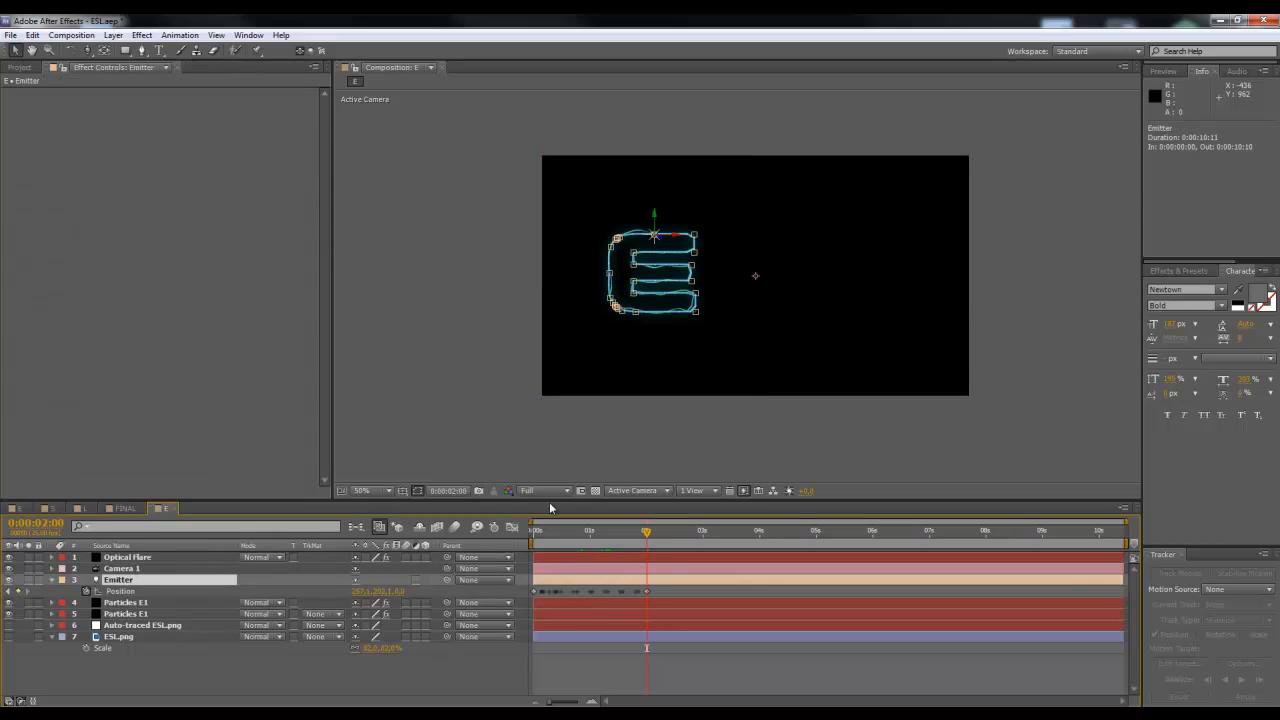
left_click_drag(658, 590, 533, 596)
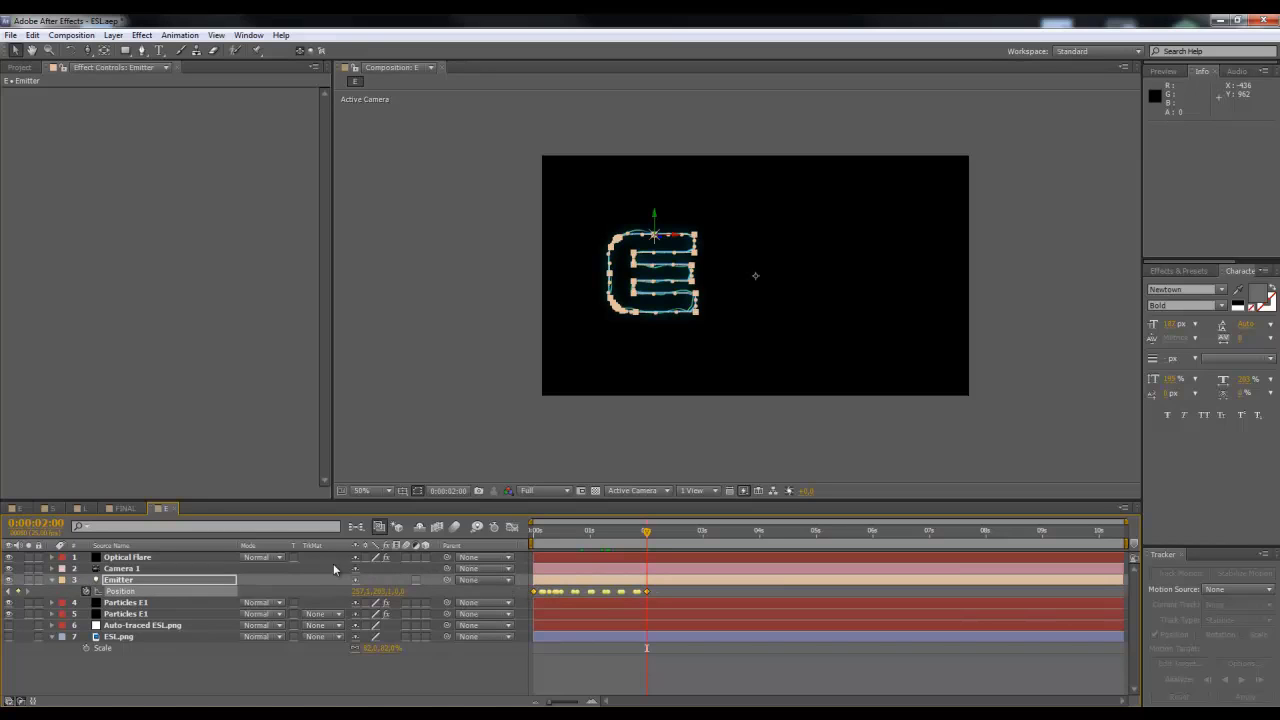
left_click_drag(557, 537, 613, 533)
left_click(117, 662)
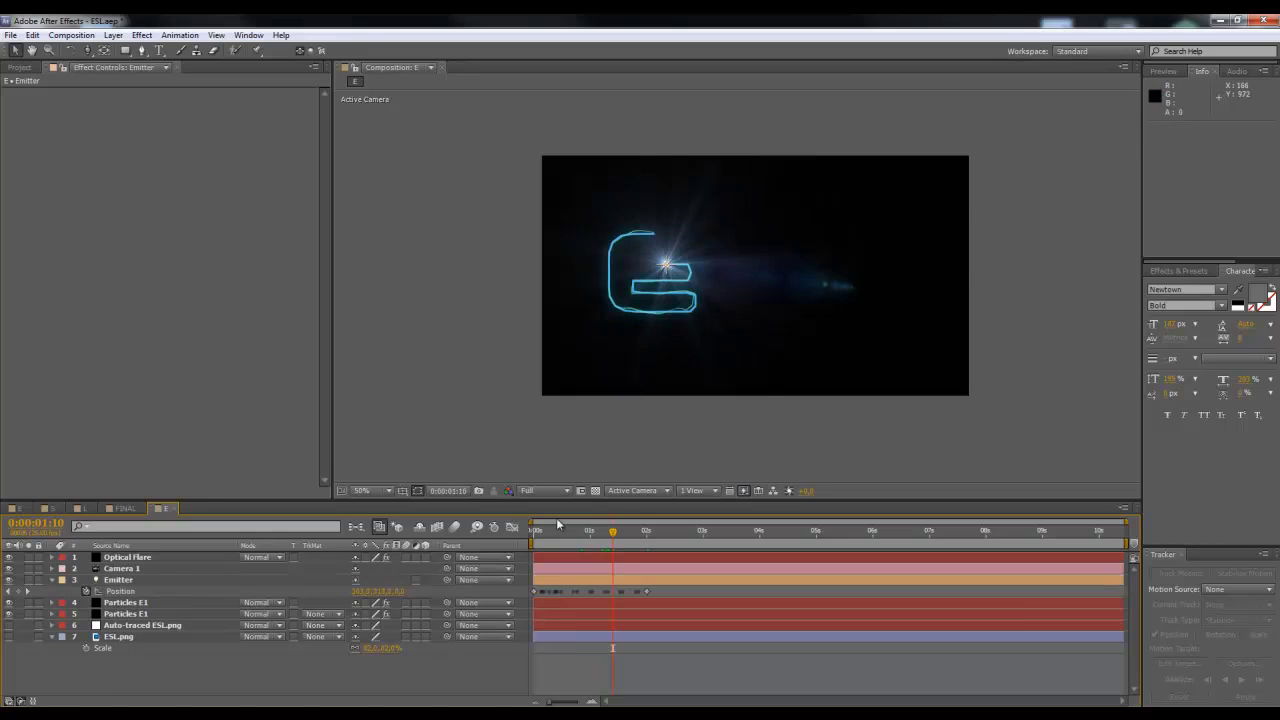
scroll(719, 276, "up", 2)
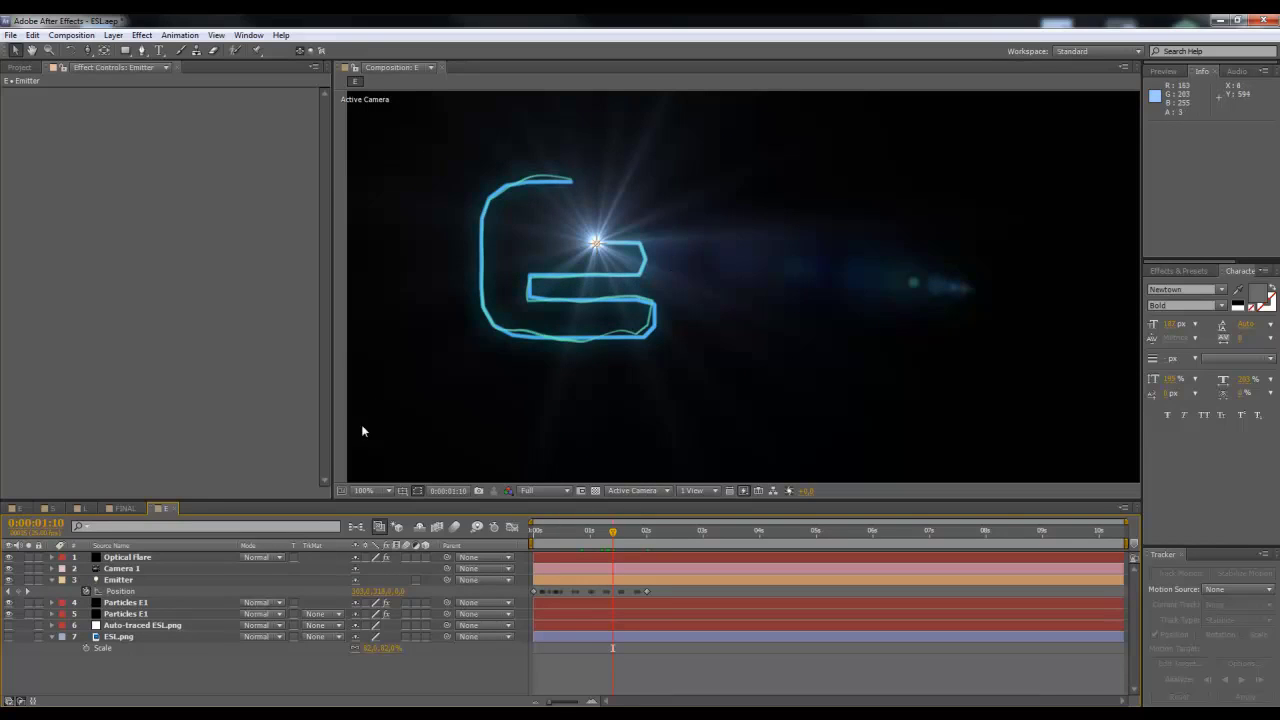
Step: Create a composition named S with the HDV/HDTV 720 25 preset, 1280 x 720 px, 25 fps and a duration of 0:00:10:11
left_click(18, 67)
left_click(142, 319)
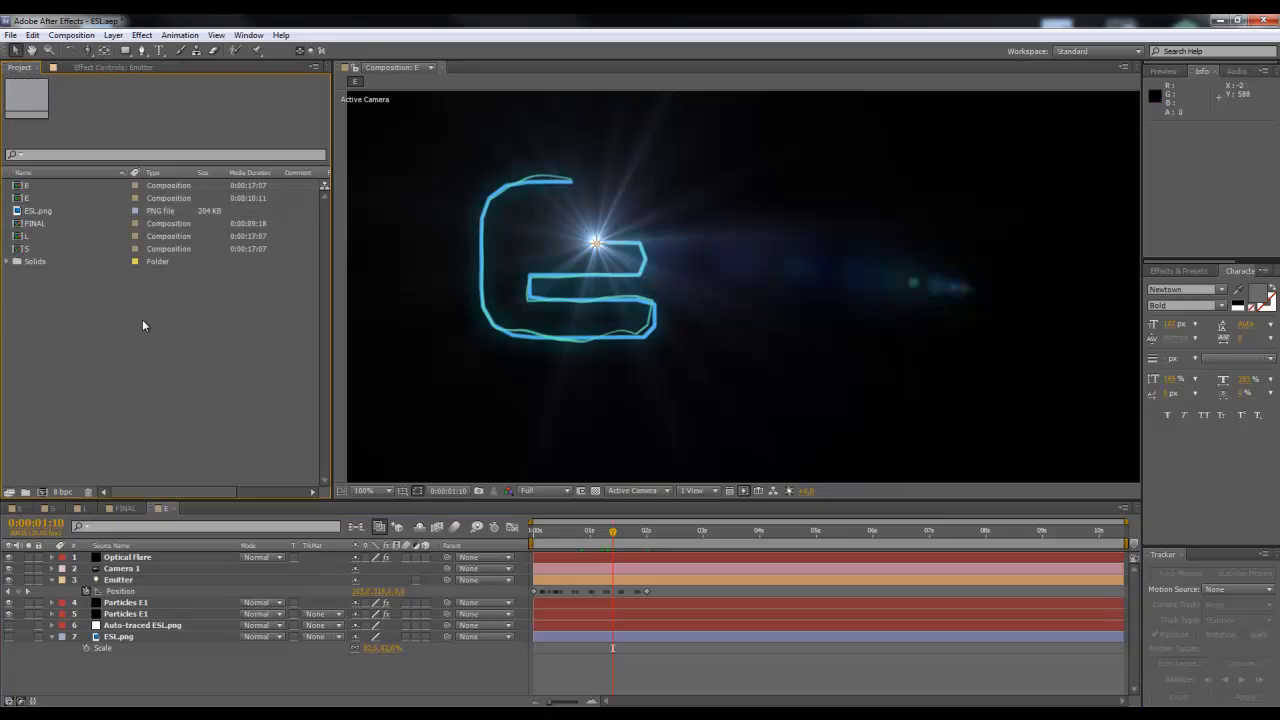
left_click(42, 493)
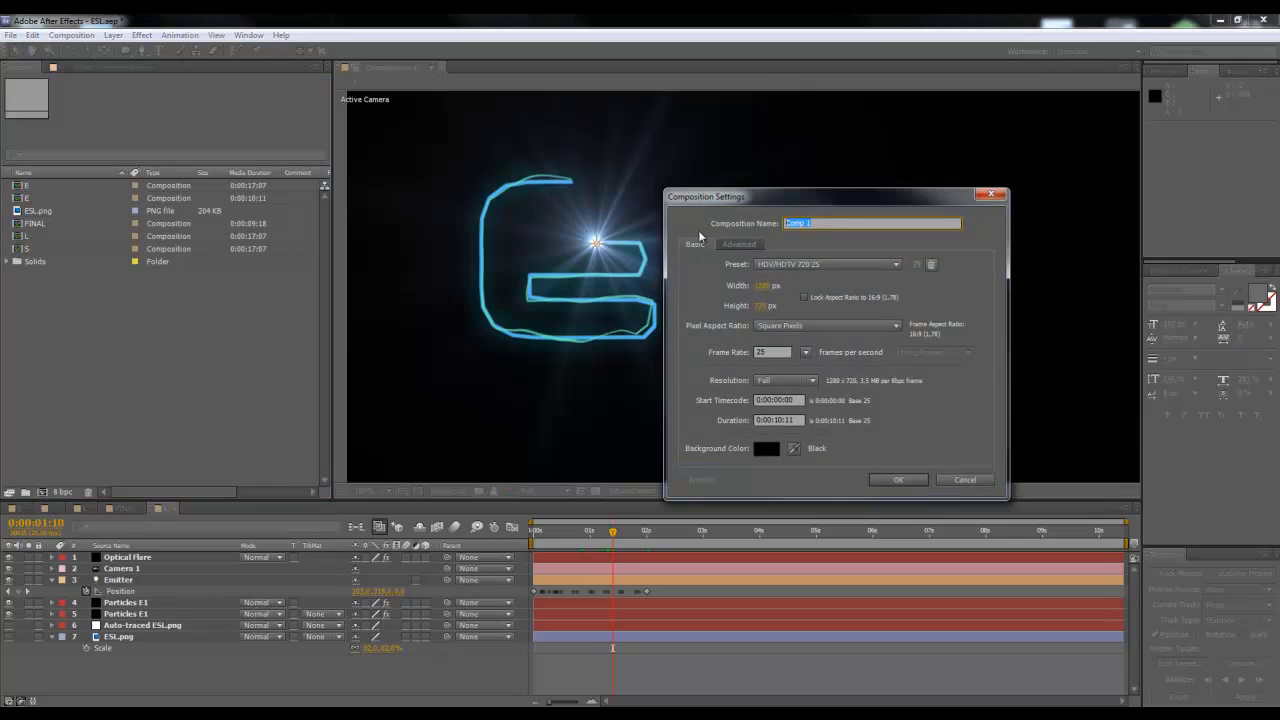
type("S")
left_click_drag(835, 197, 909, 133)
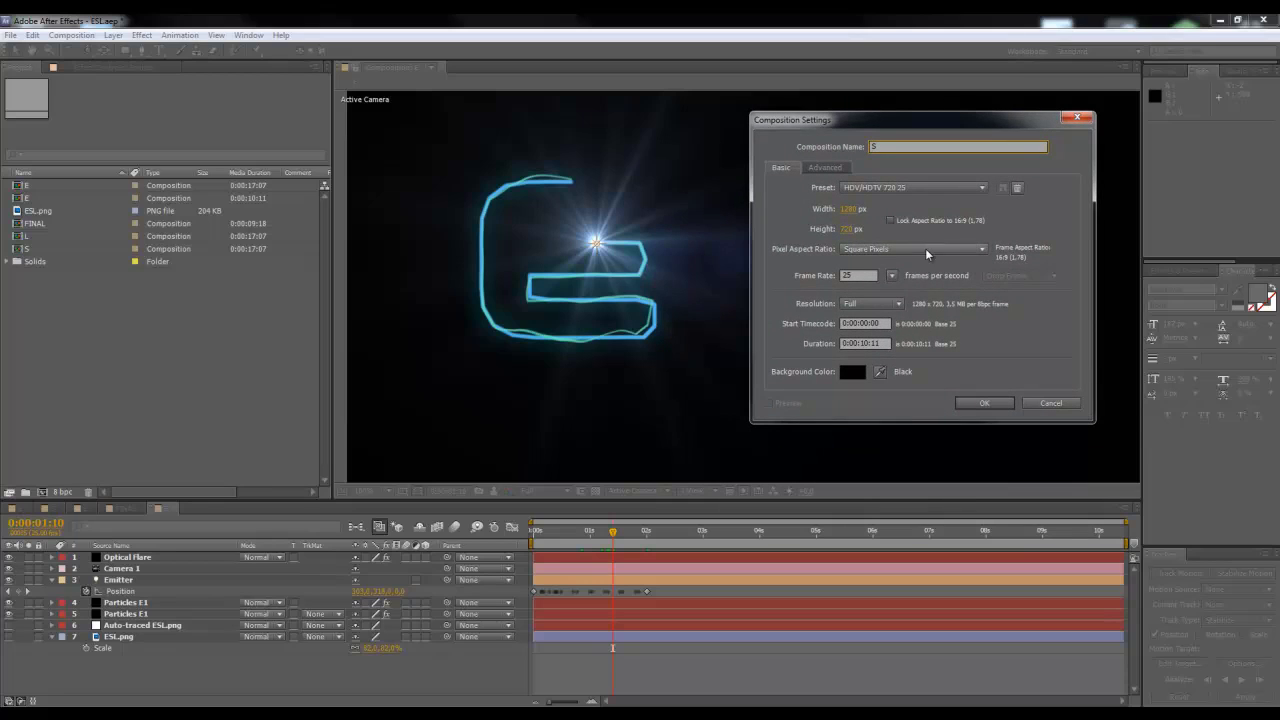
left_click(986, 403)
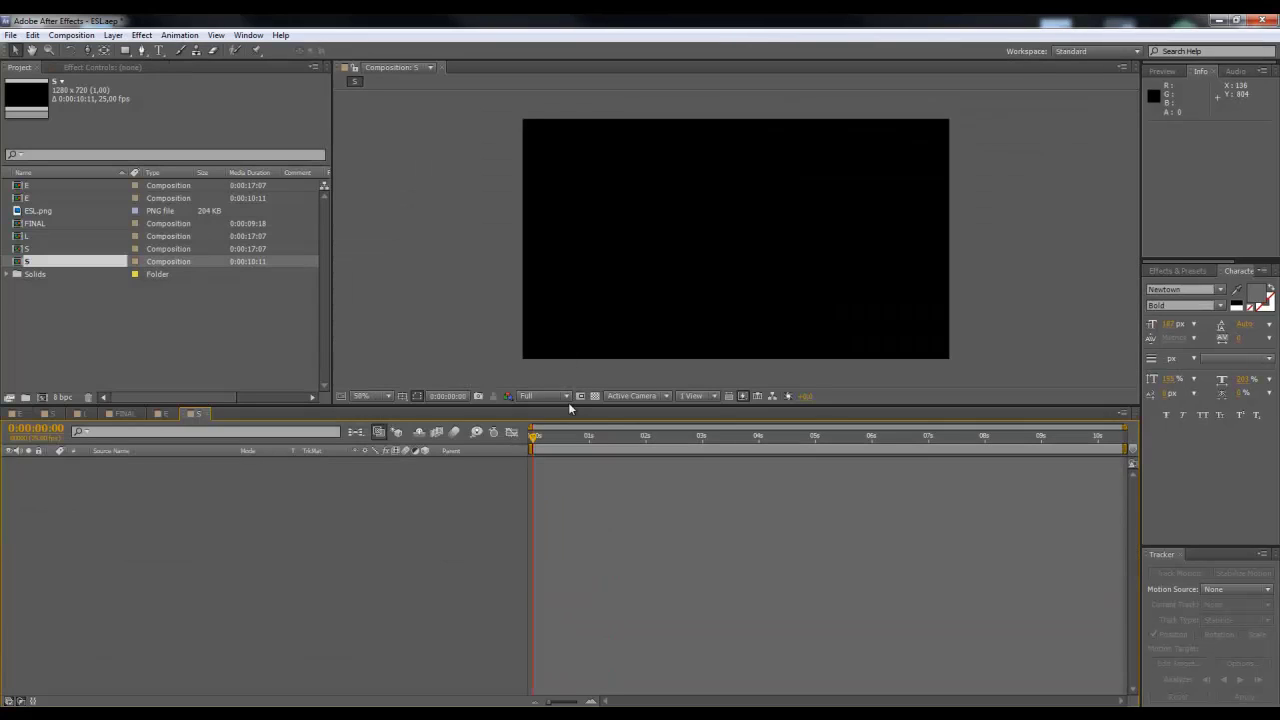
Step: Copy all seven layers from the E composition, including Optical Flare, Camera 1 and Emitter, and paste them into the S composition
left_click_drag(568, 405, 570, 483)
left_click(163, 491)
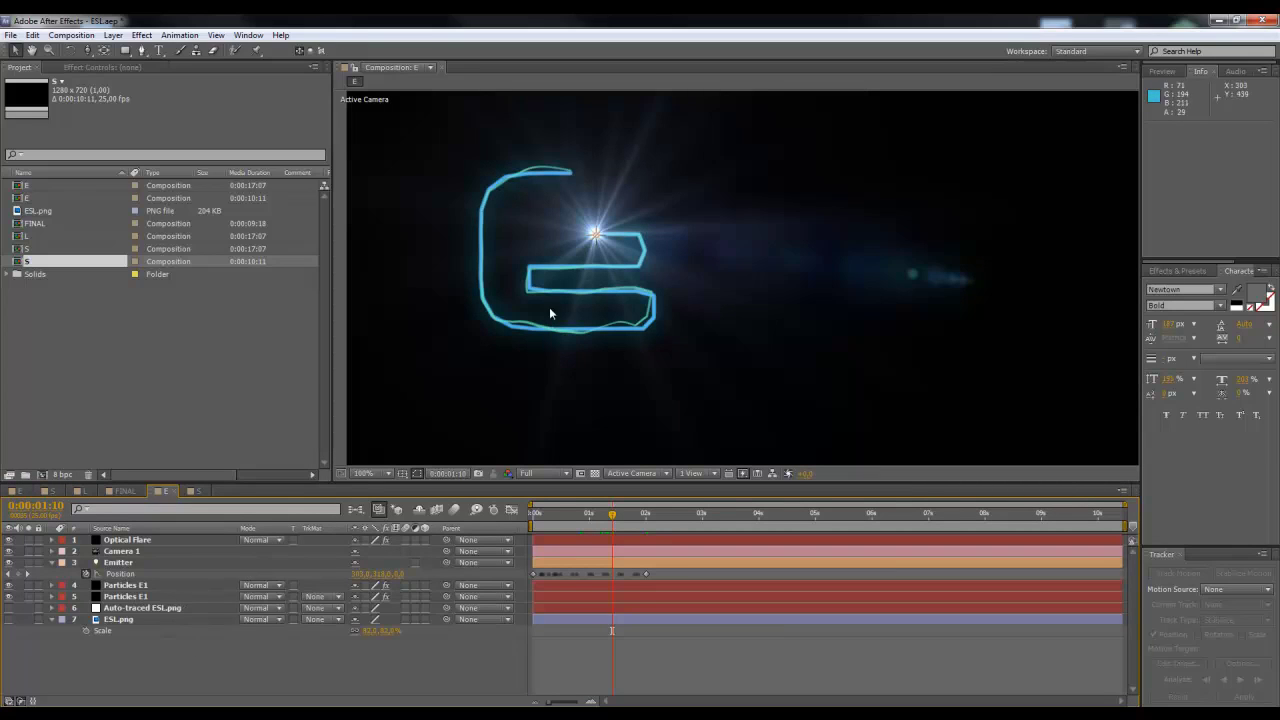
left_click_drag(224, 660, 113, 541)
key("ctrl+c")
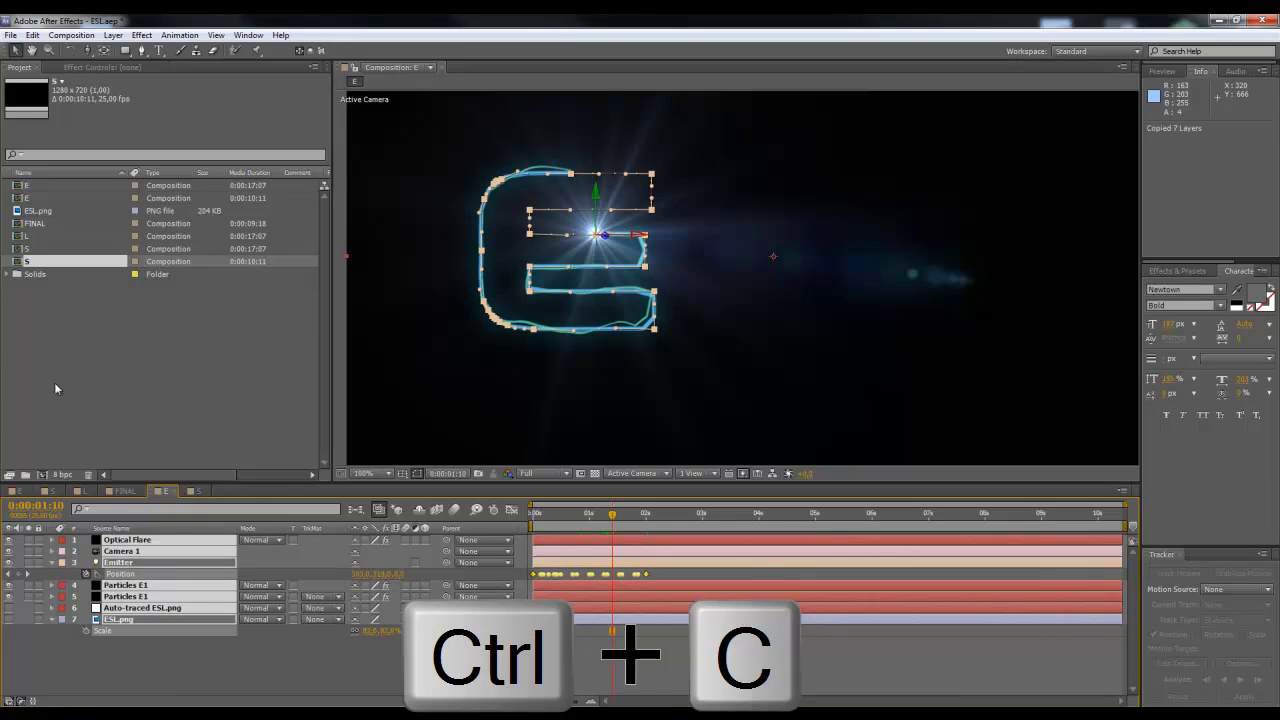
left_click(33, 35)
left_click(60, 116)
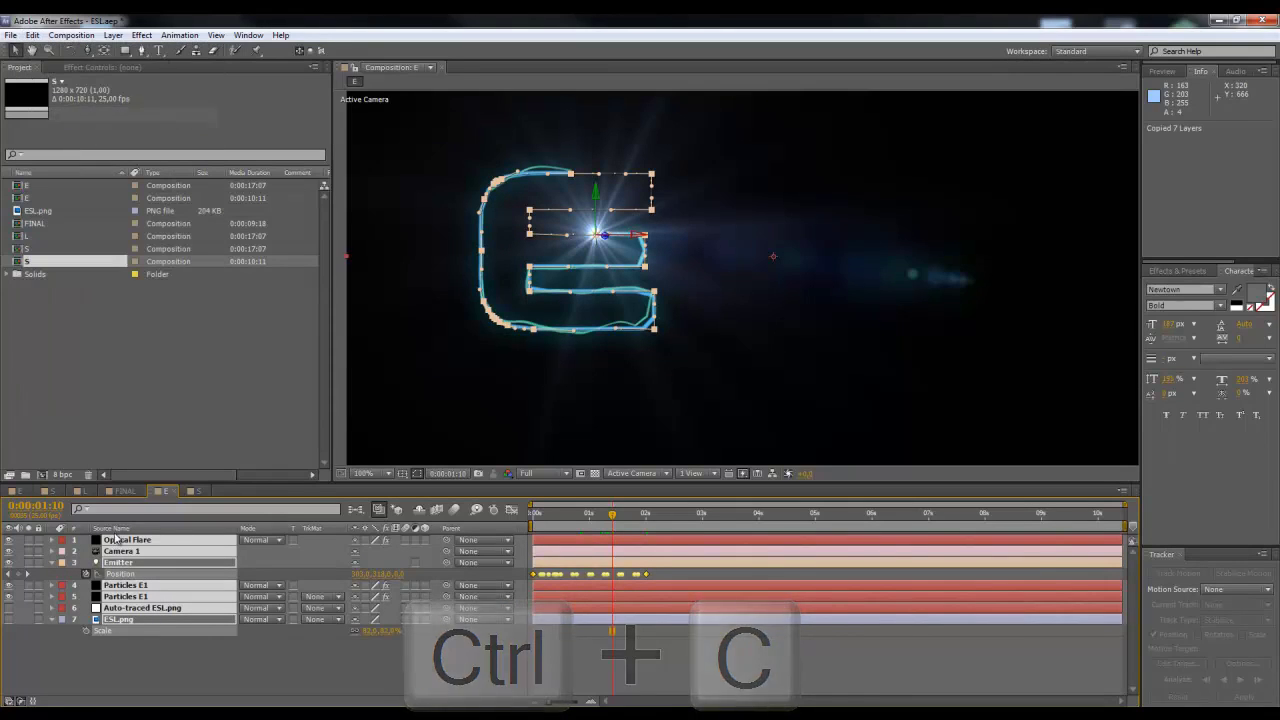
left_click(197, 491)
key("ctrl+v")
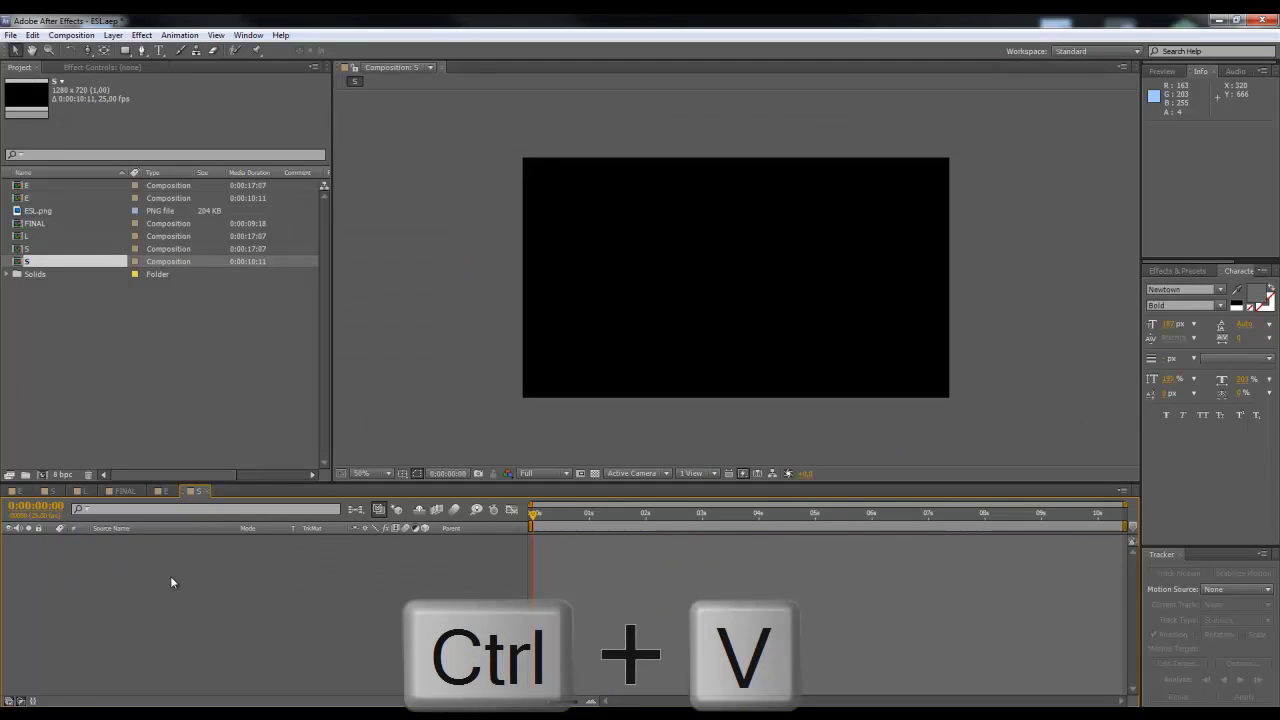
left_click(154, 633)
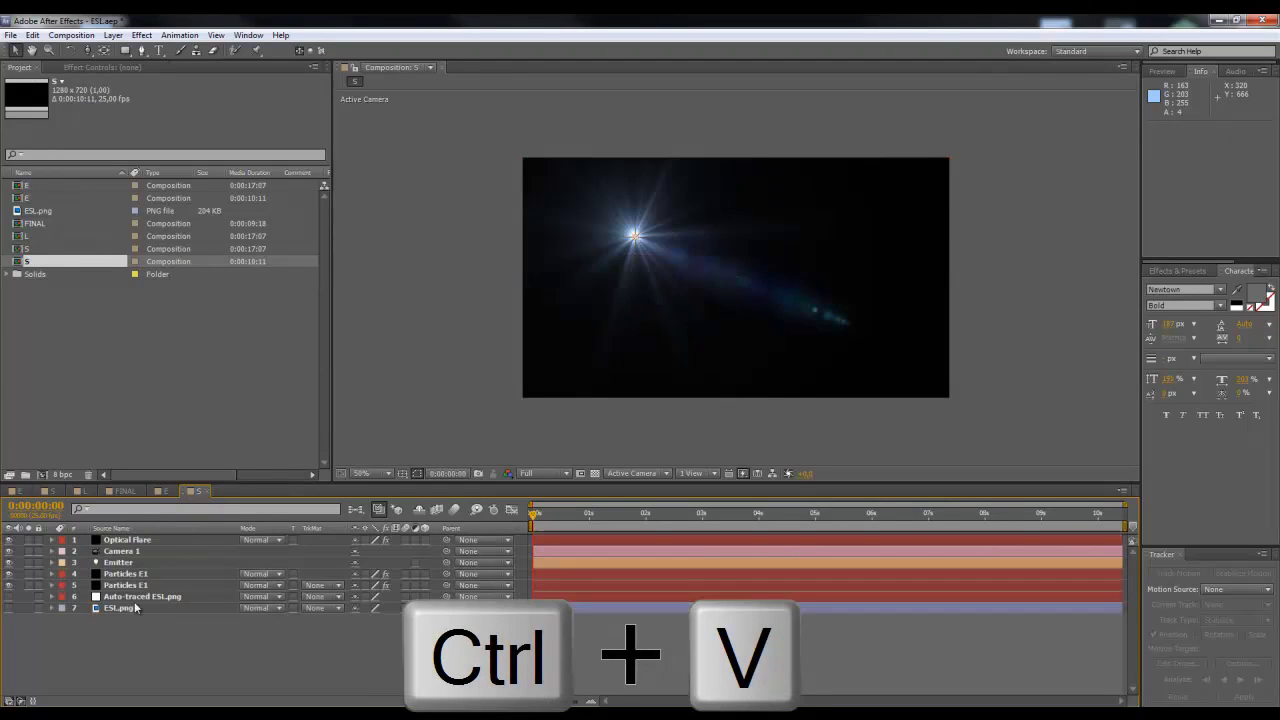
Step: Reveal the Position keyframes of the Emitter layer in the S composition
left_click(145, 597)
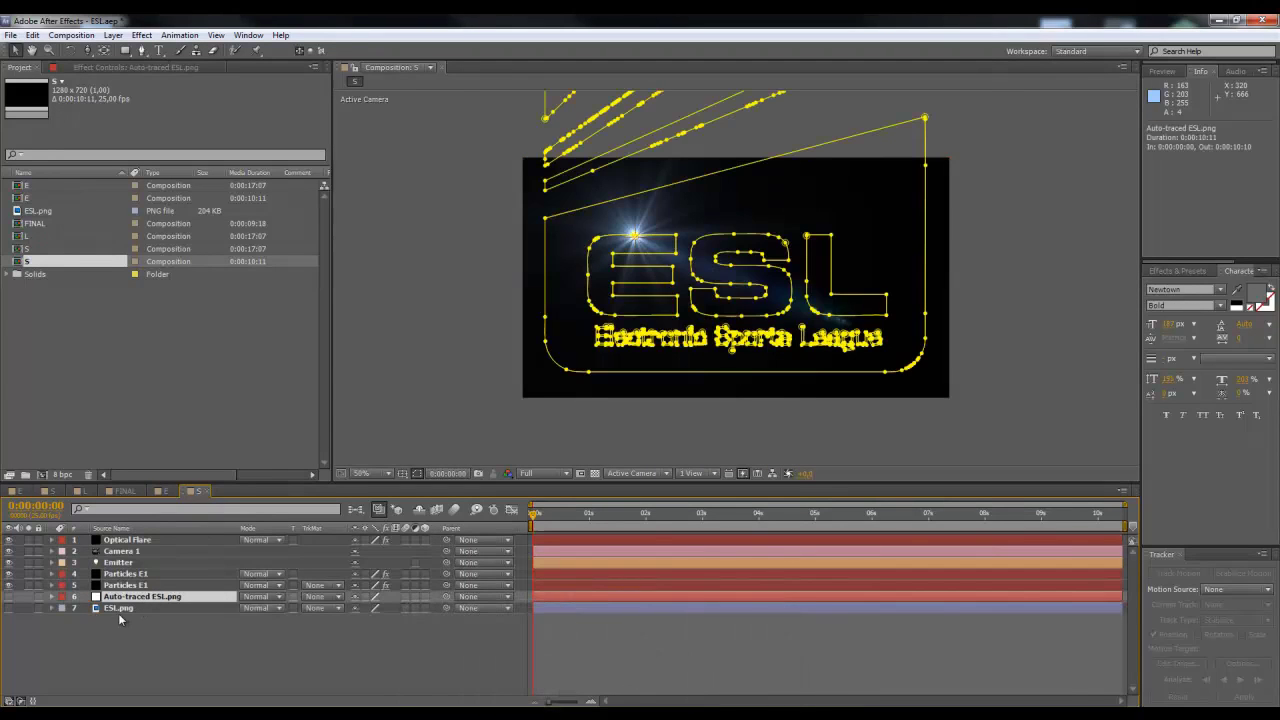
left_click(120, 563)
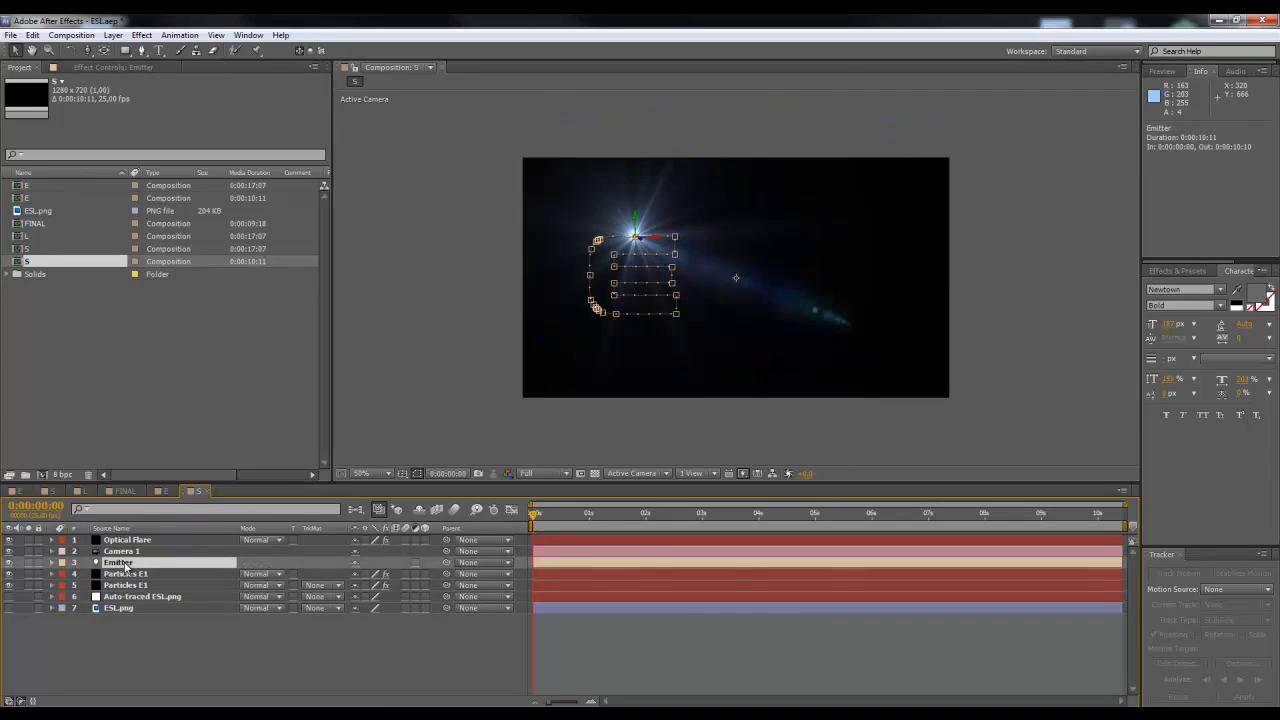
key("p")
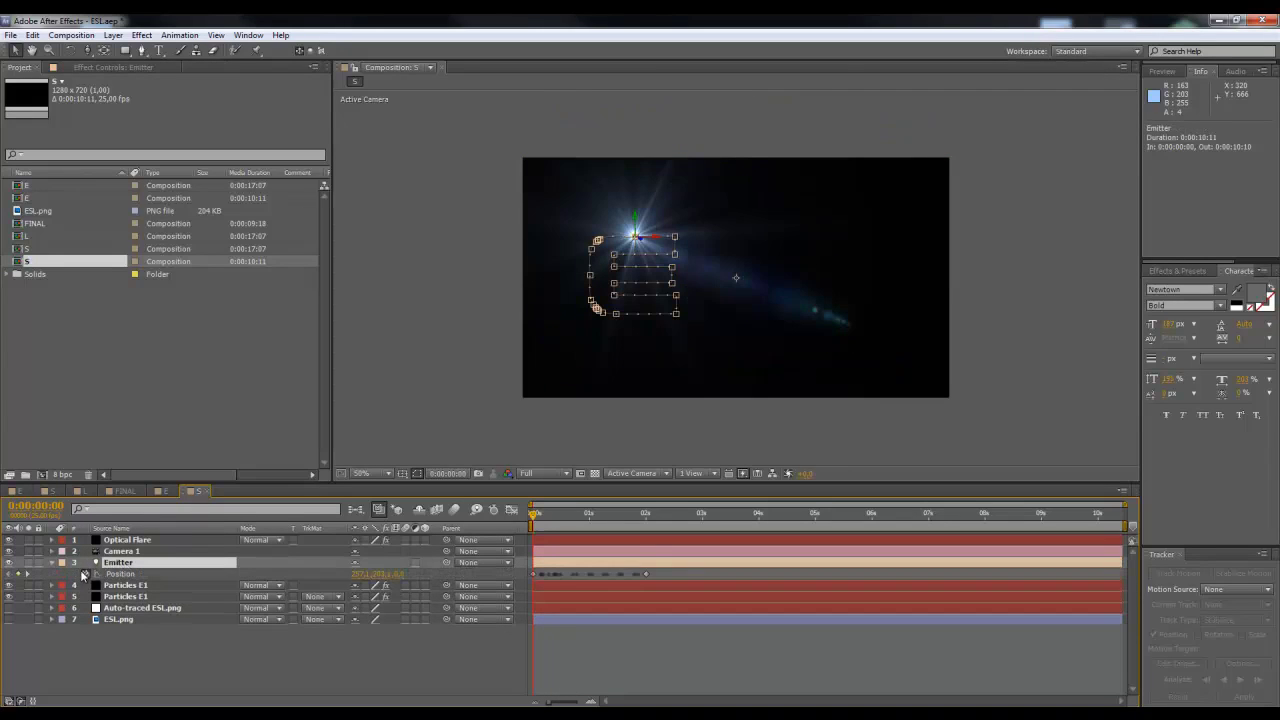
Step: Copy the Mask Path of Mask 5, the letter S outline, from the Auto-traced ESL.png layer and collapse its mask list
left_click(134, 609)
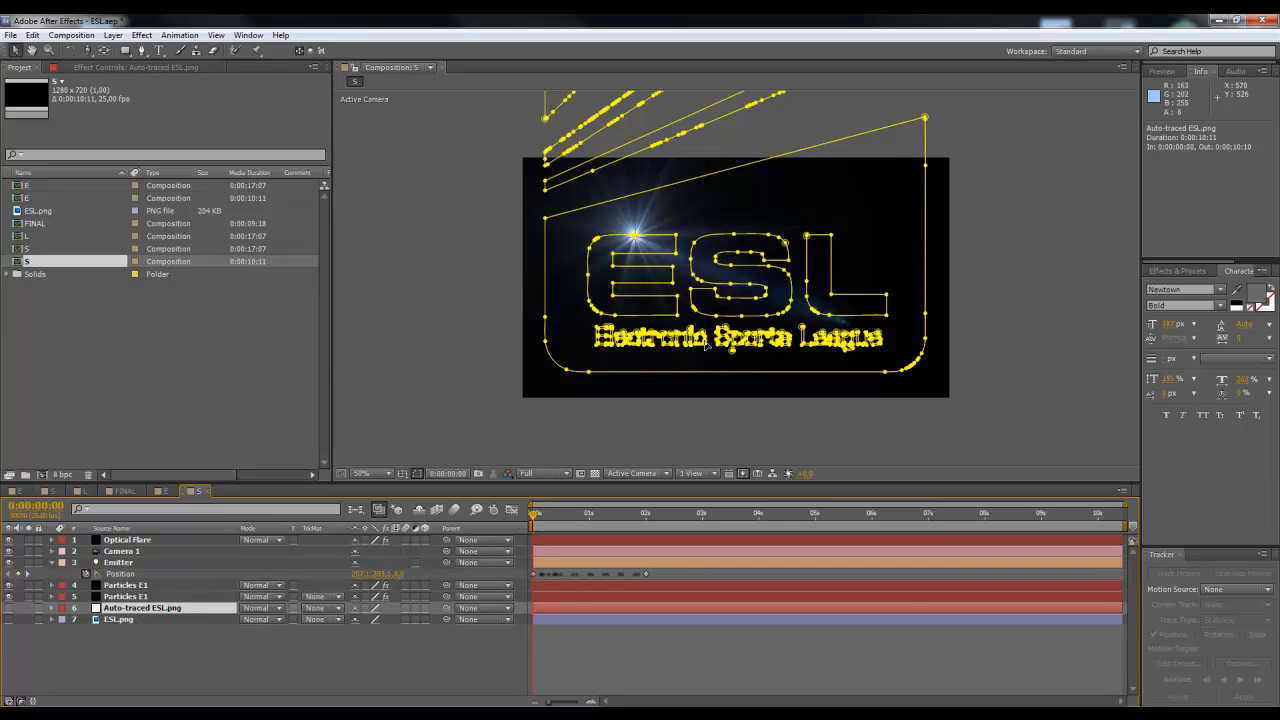
left_click(727, 287)
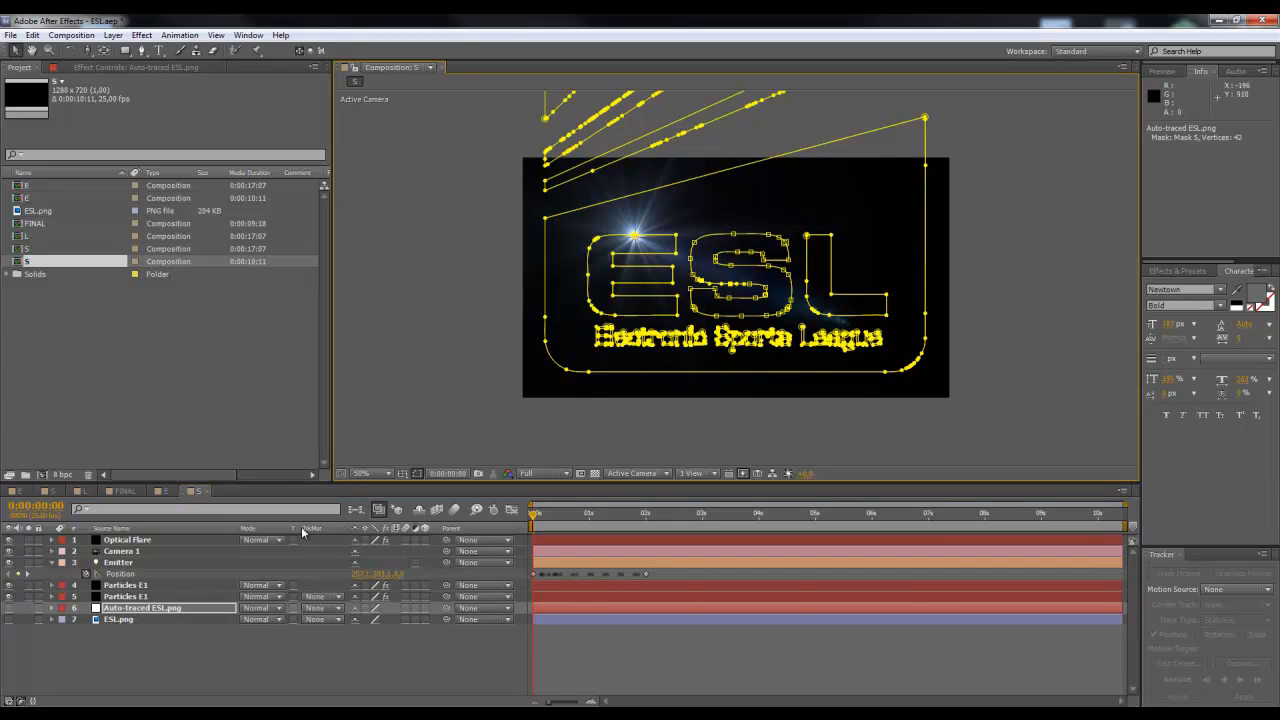
left_click(125, 612)
key("m")
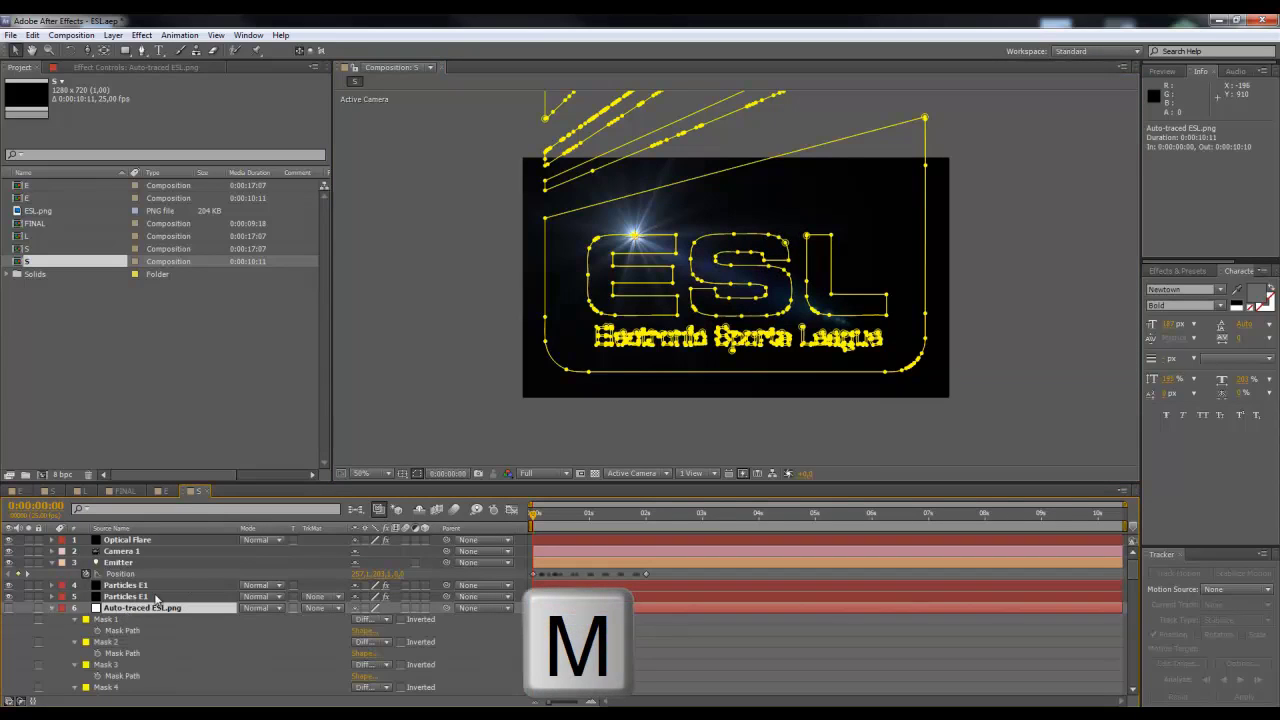
scroll(257, 563, "down", 5)
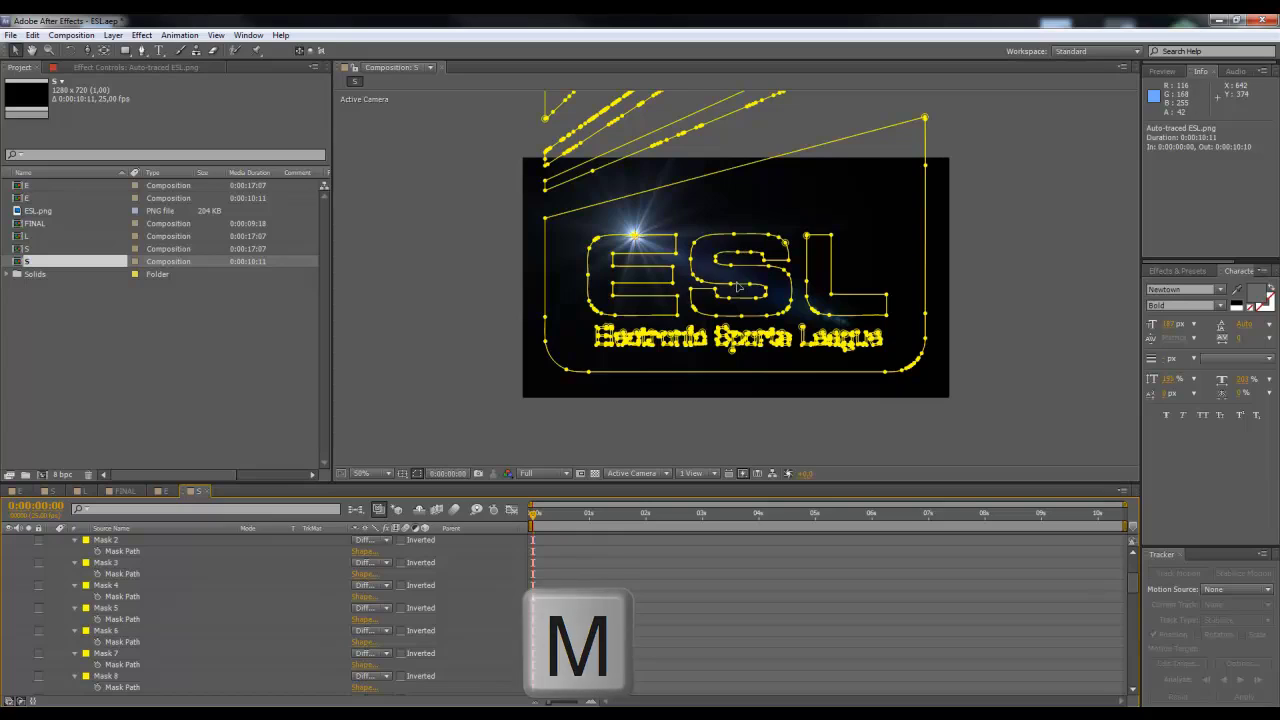
left_click(106, 607)
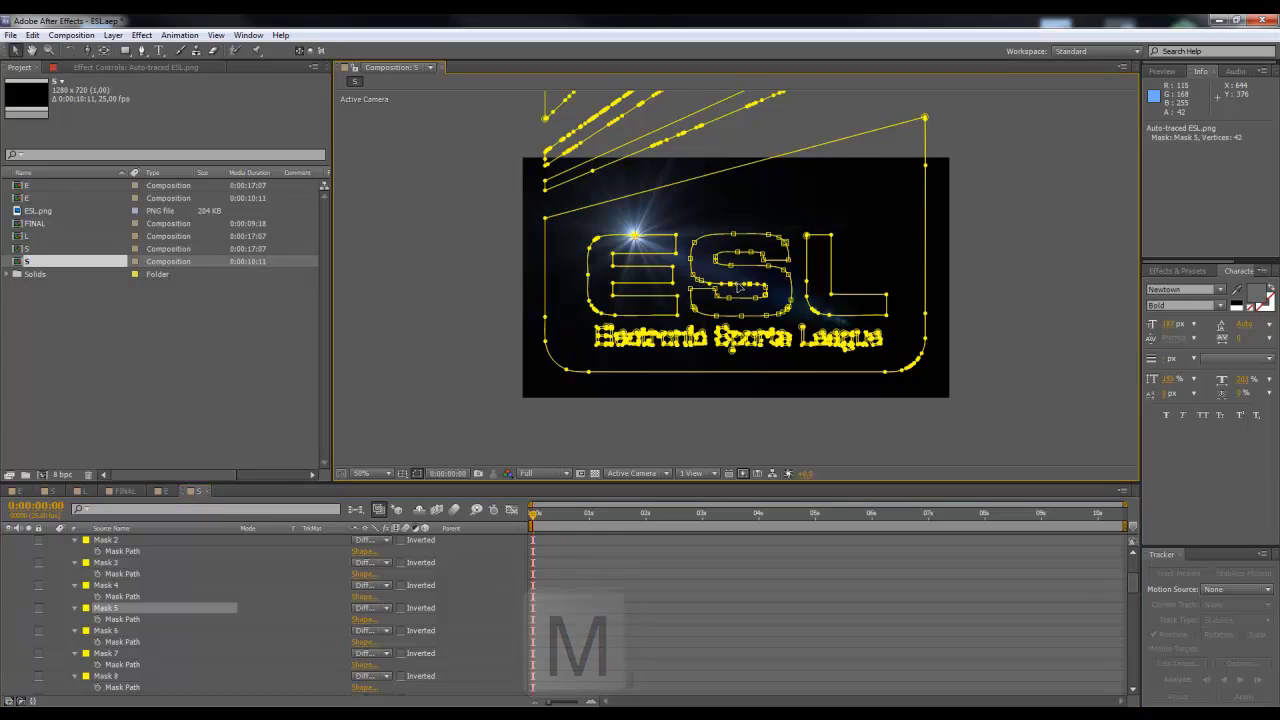
left_click(114, 620)
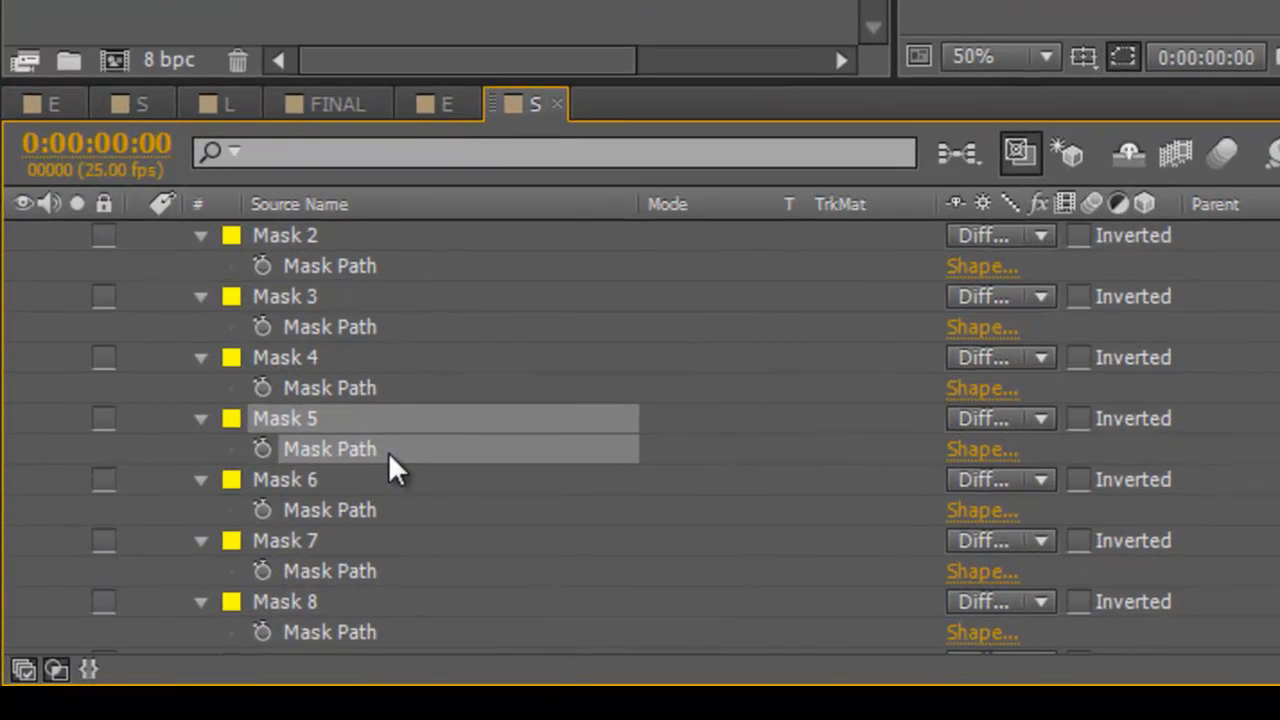
key("ctrl+c")
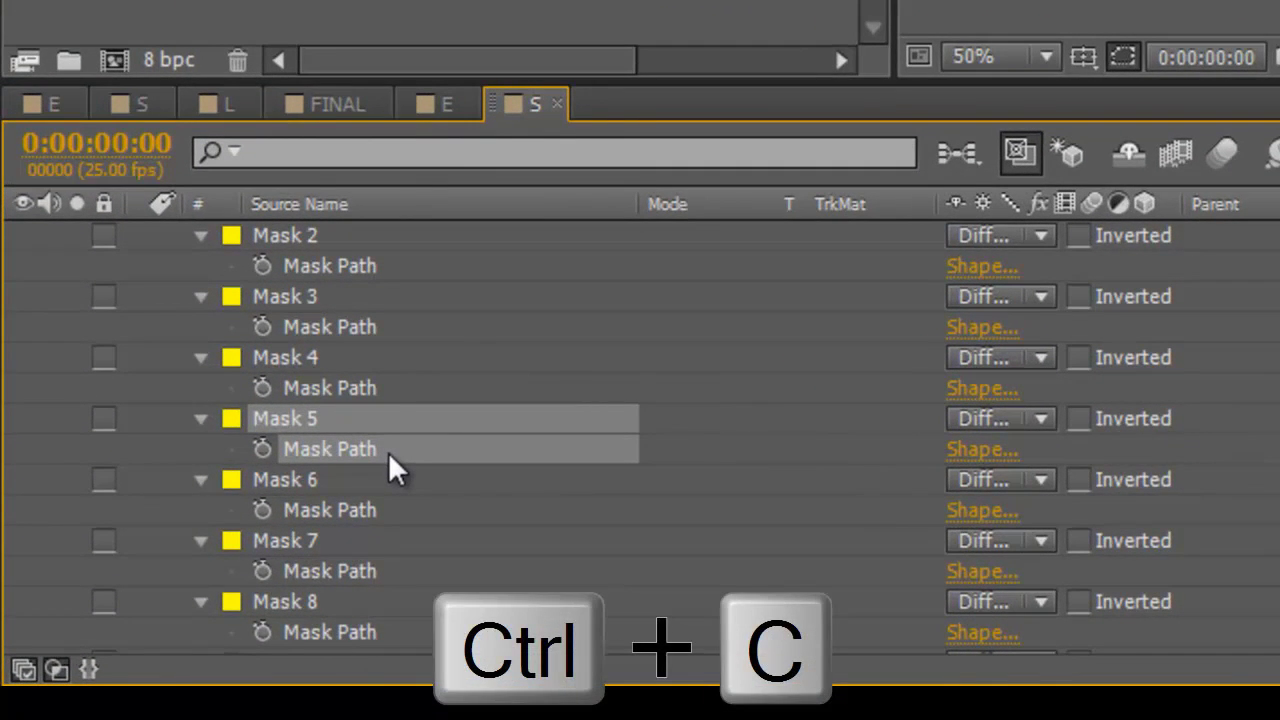
scroll(388, 452, "up", 5)
left_click(140, 420)
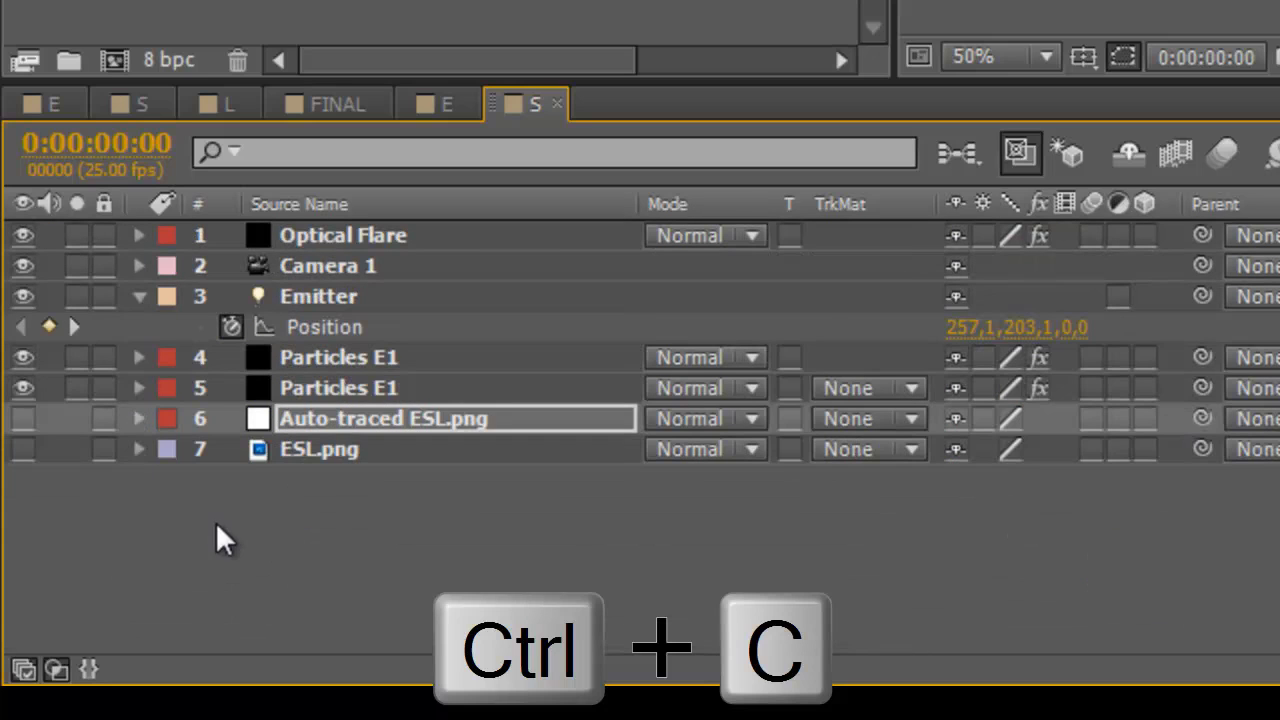
left_click(215, 521)
Step: Delete all of the Emitter's Position keyframes and paste the copied S mask path into its Position property
left_click(341, 293)
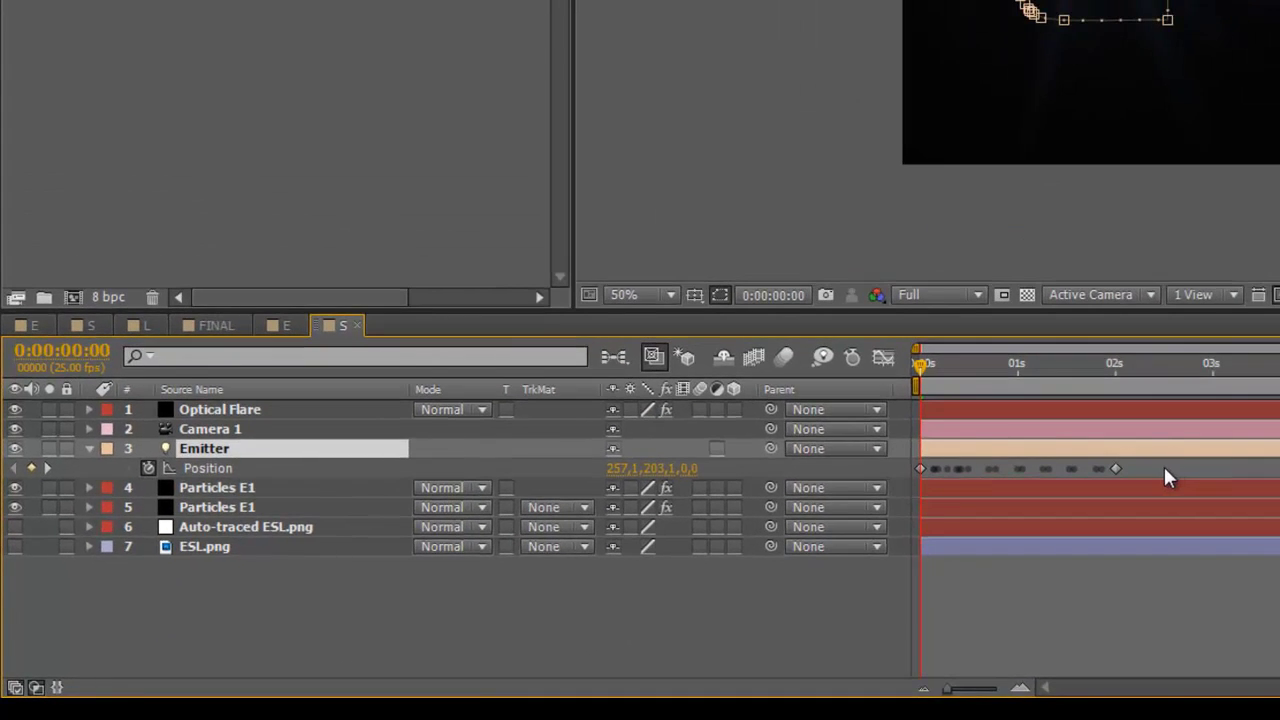
left_click_drag(1164, 467, 906, 471)
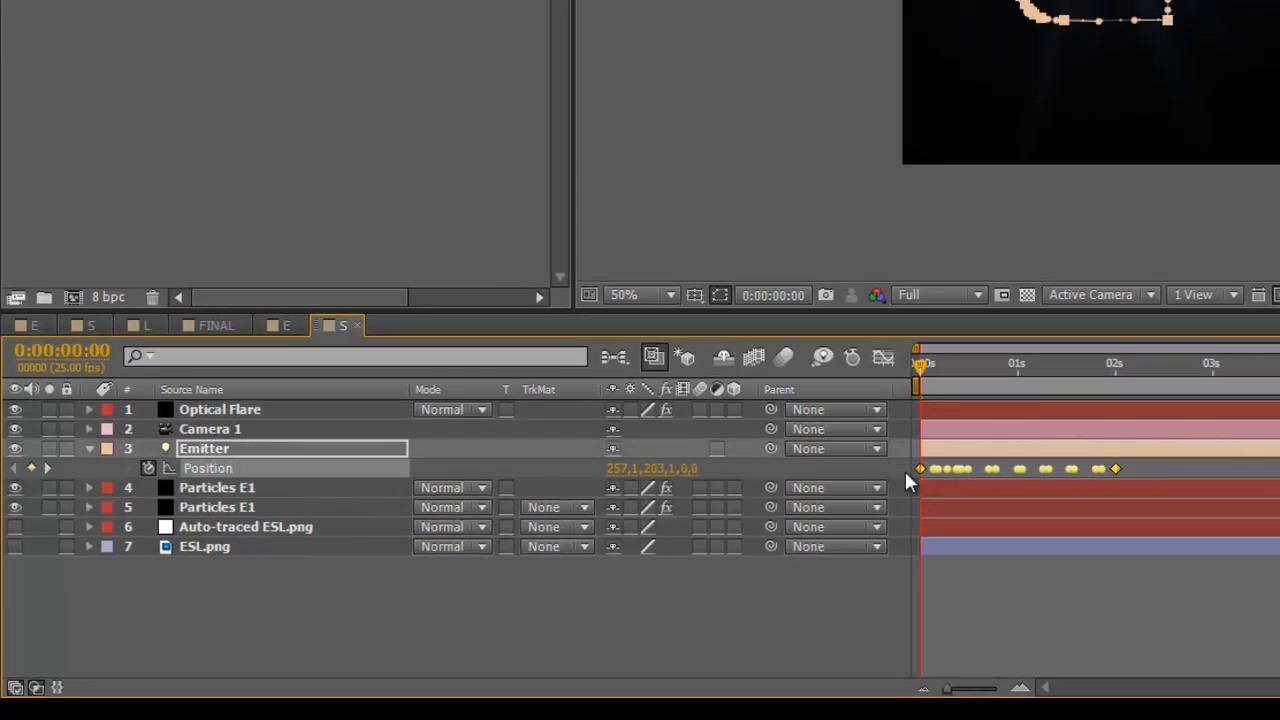
key("Delete")
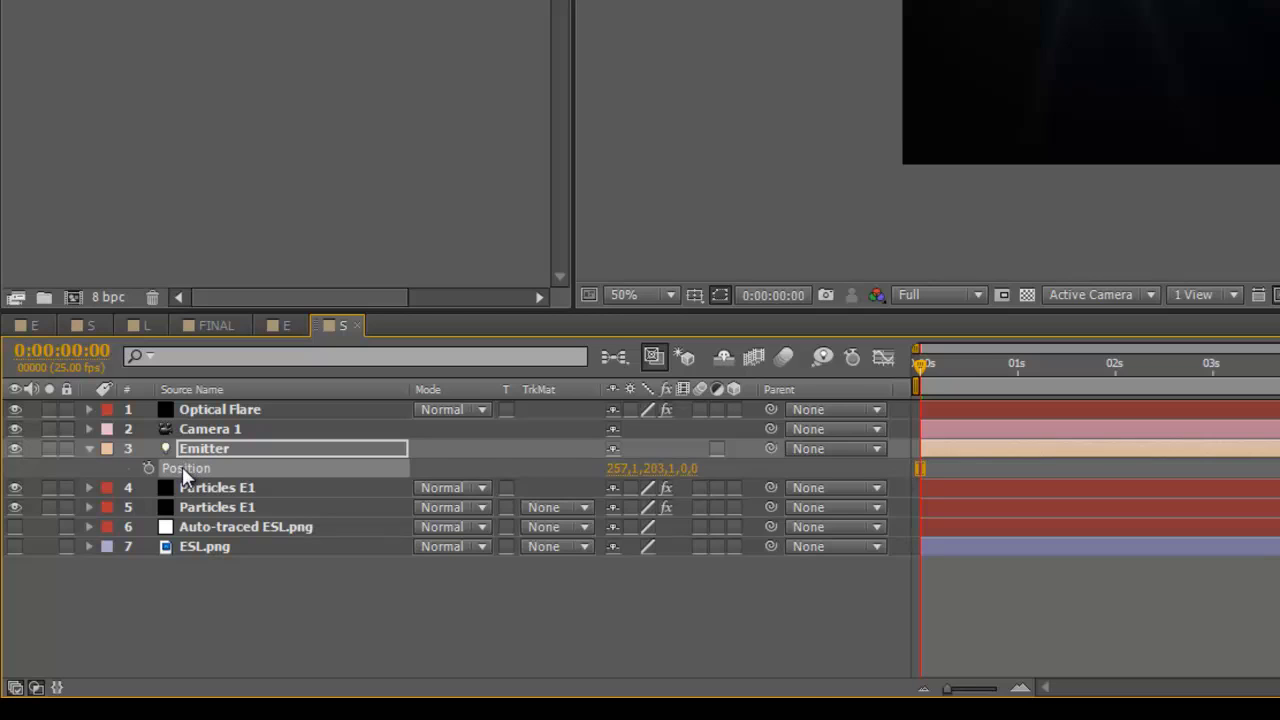
key("ctrl+v")
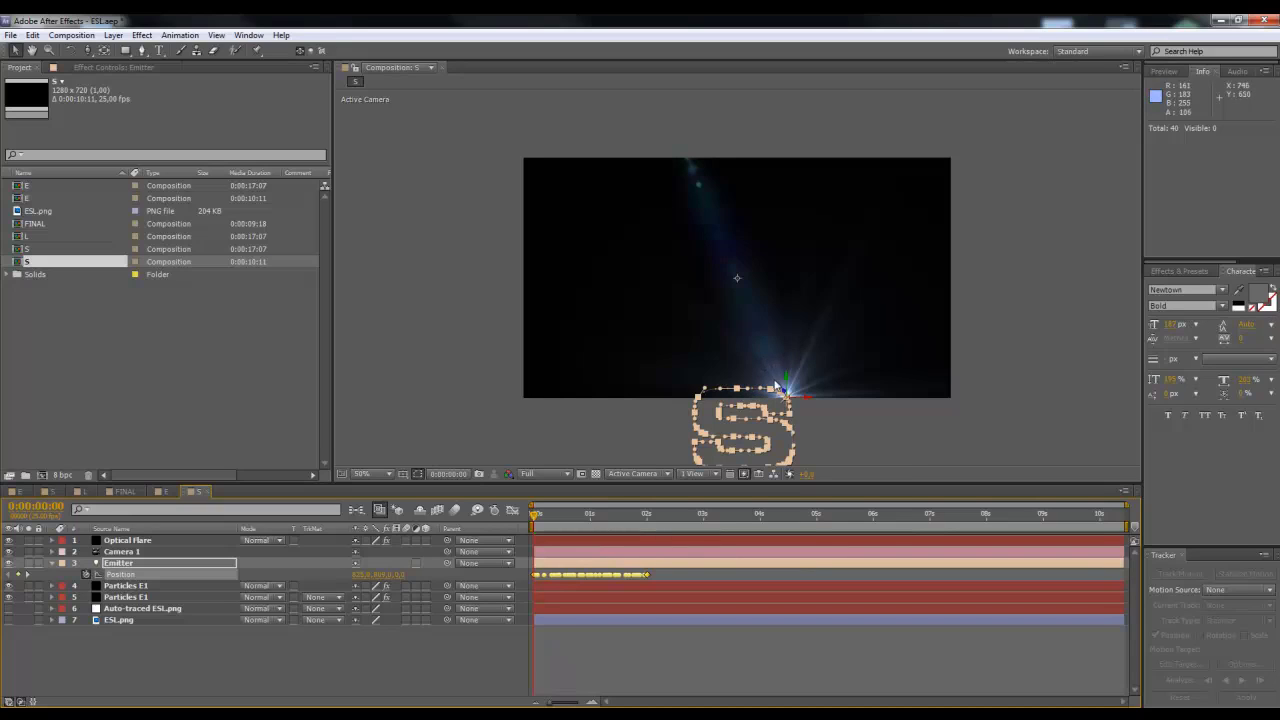
Step: Undo the stray tangent change, select all Emitter Position keyframes and move the S motion path up to the middle of the frame
left_click_drag(767, 347, 761, 331)
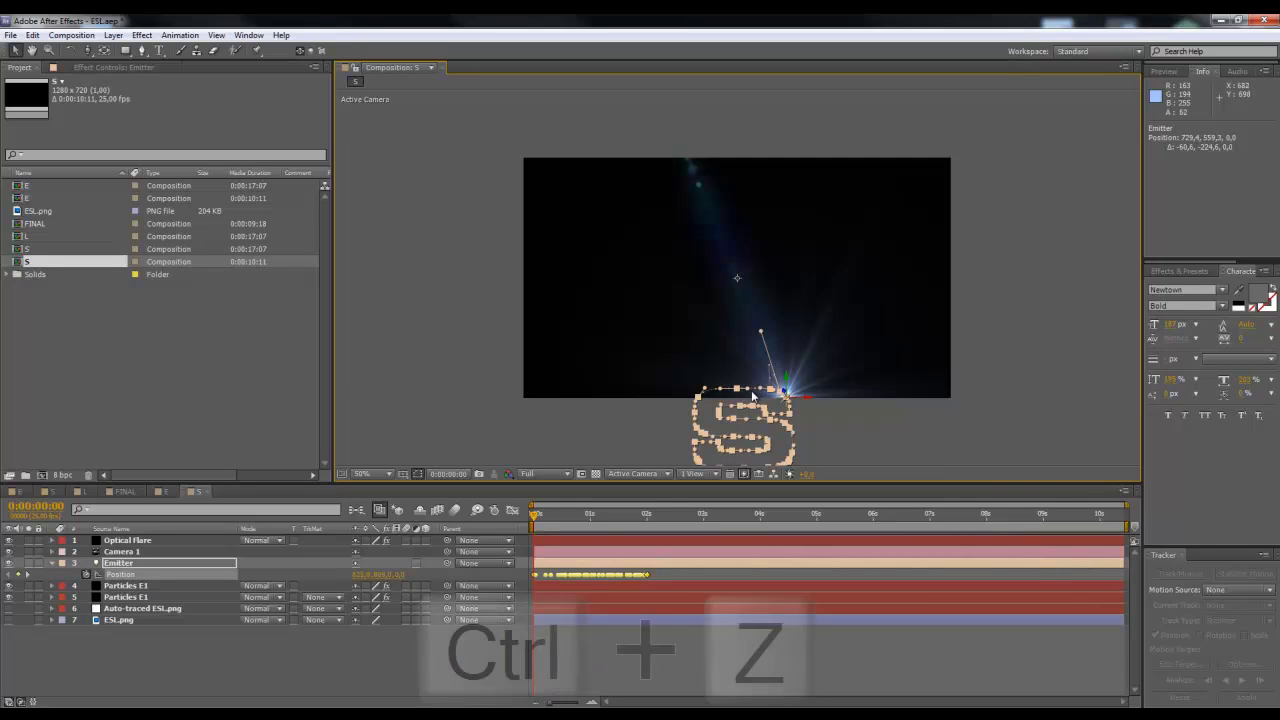
key("ctrl+z")
left_click_drag(671, 573, 521, 577)
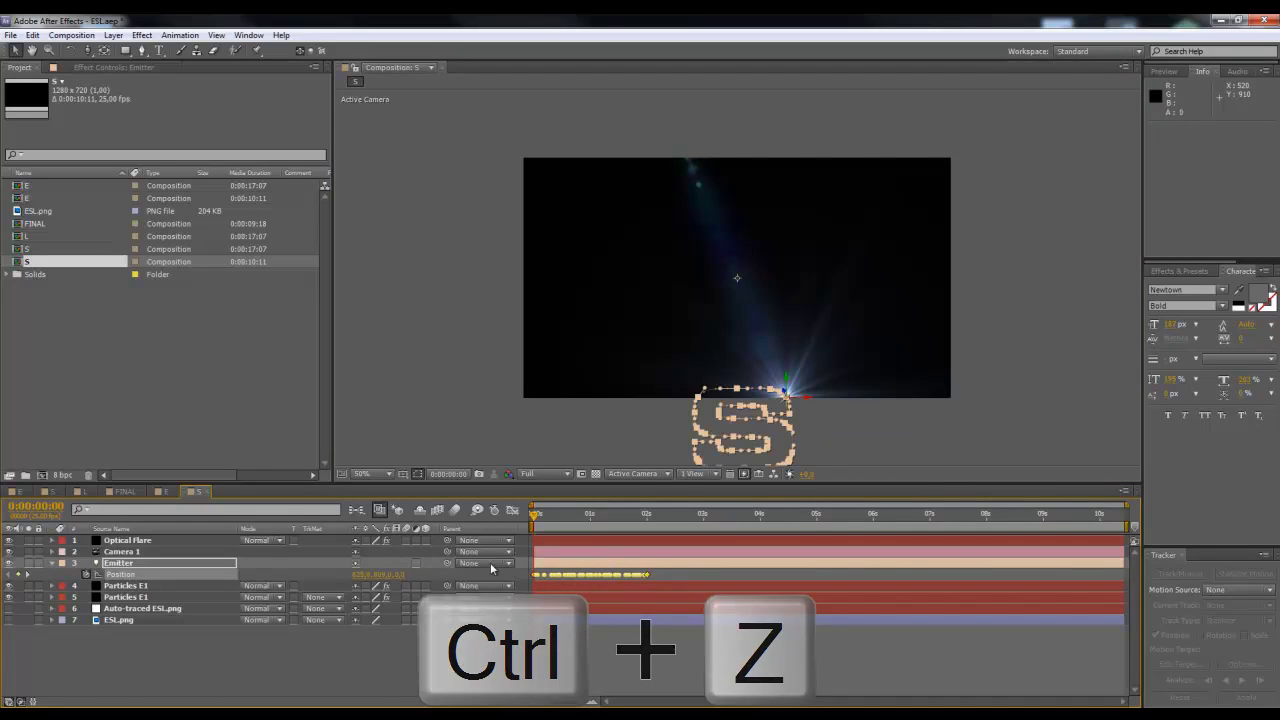
left_click_drag(782, 398, 762, 245)
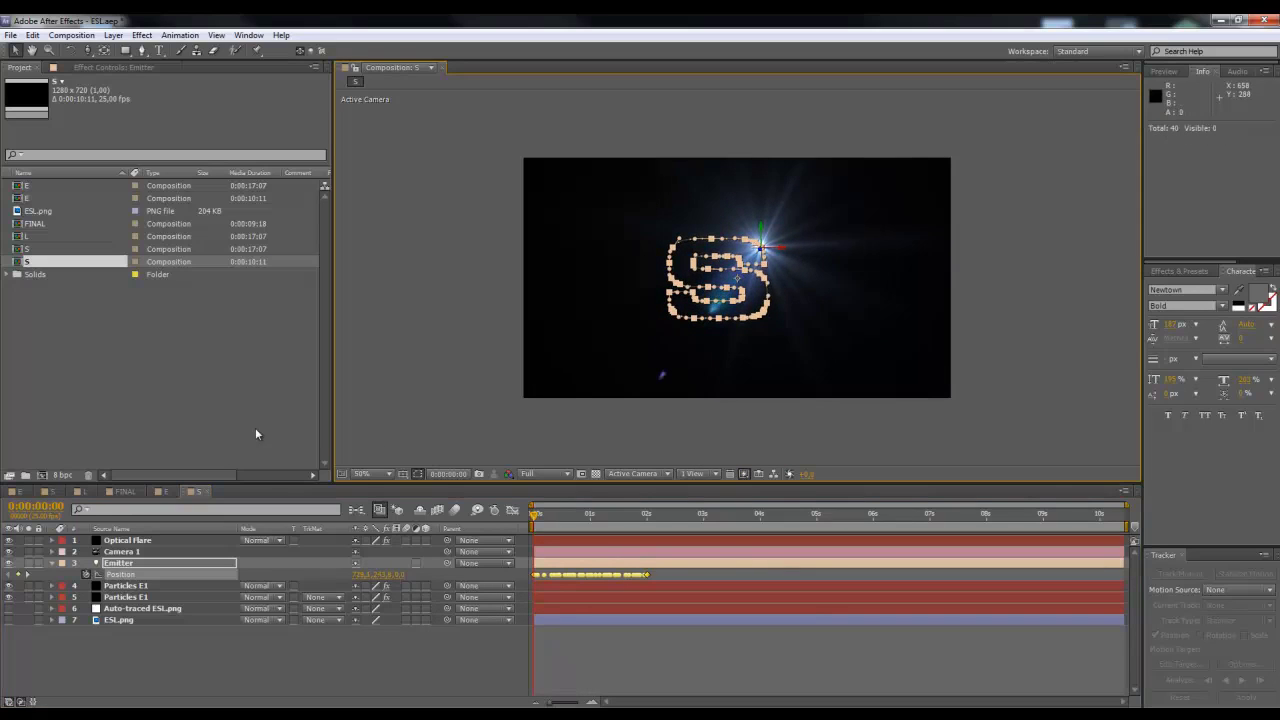
Step: Make the ESL.png layer visible as a placement reference and deselect everything
left_click(115, 620)
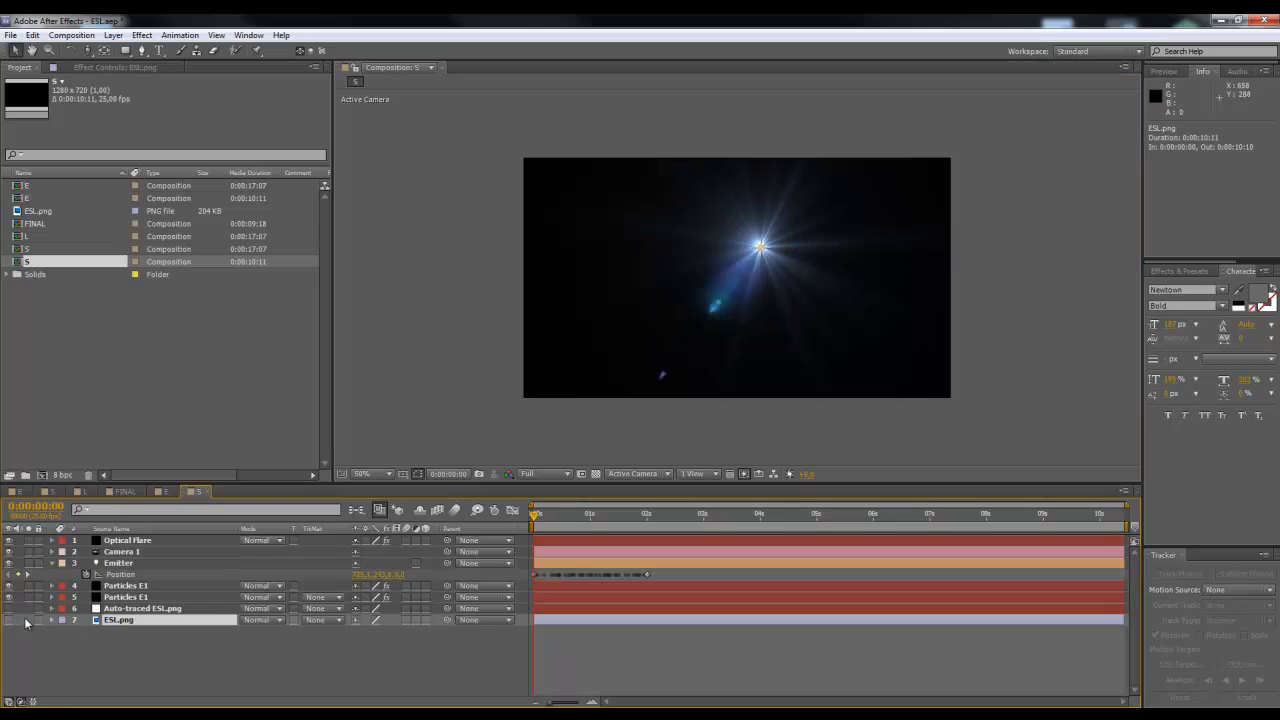
left_click(12, 621)
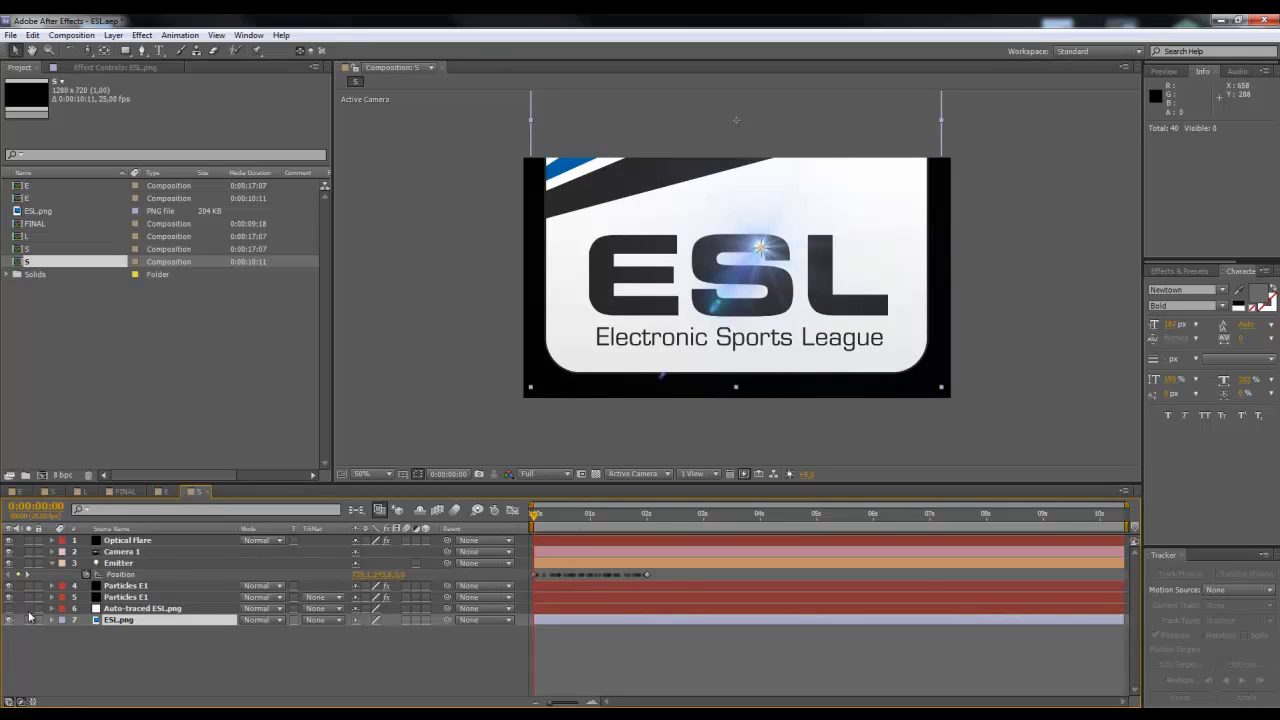
key("ctrl+shift+a")
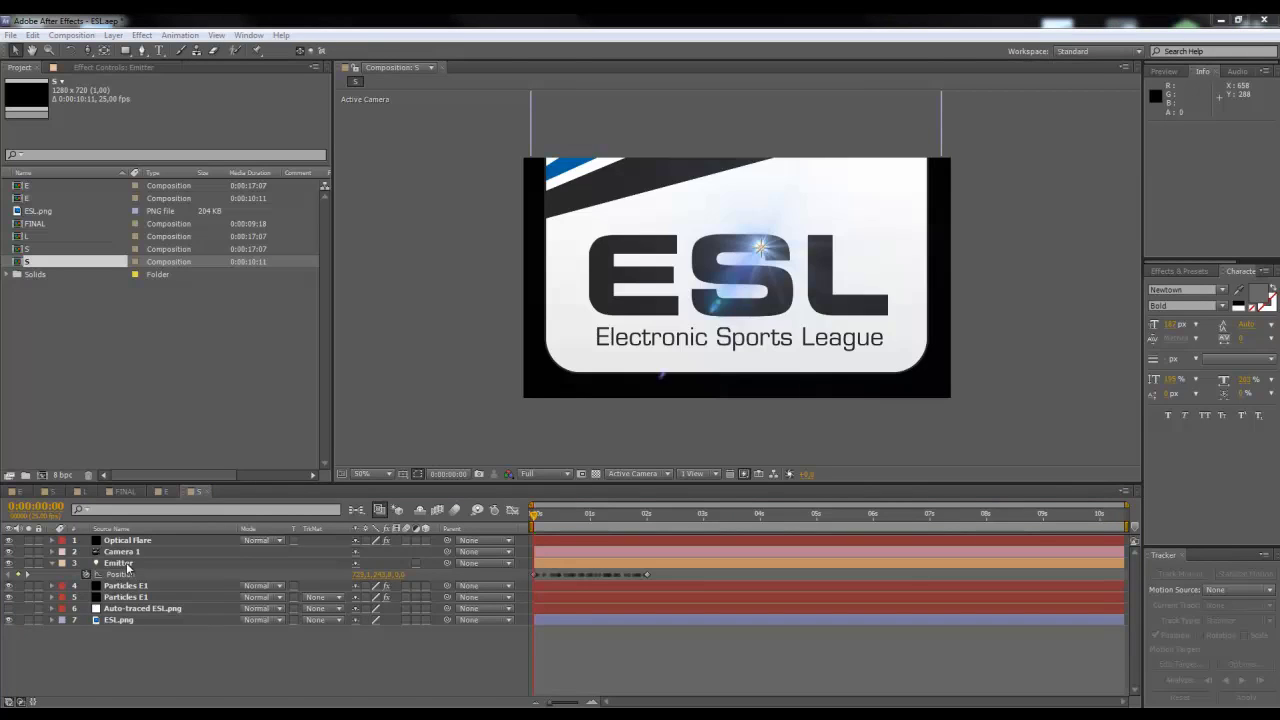
Step: Try to move all of the Emitter's Position keyframes onto the logo's S, and undo the accidental tangent adjustment
left_click(127, 567)
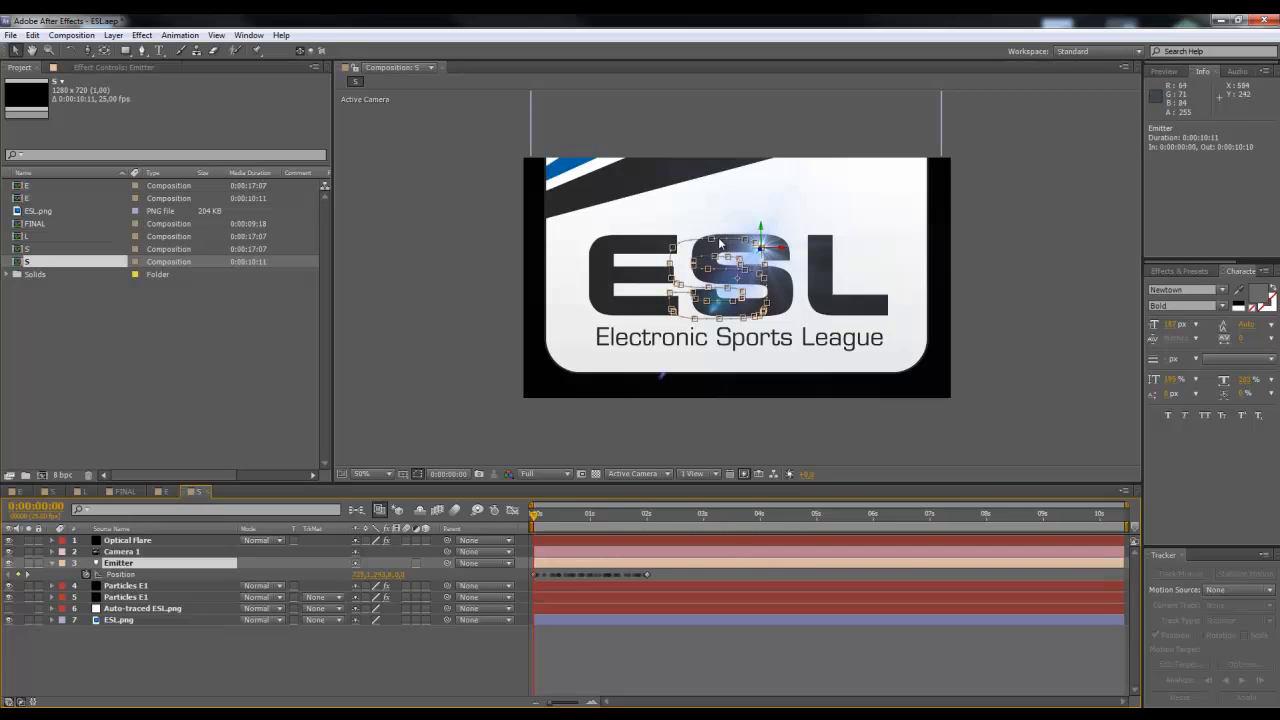
key("c")
mouse_move(717, 264)
left_mouse_down()
mouse_move(720, 246)
mouse_move(719, 269)
left_mouse_up()
left_click_drag(672, 574, 528, 580)
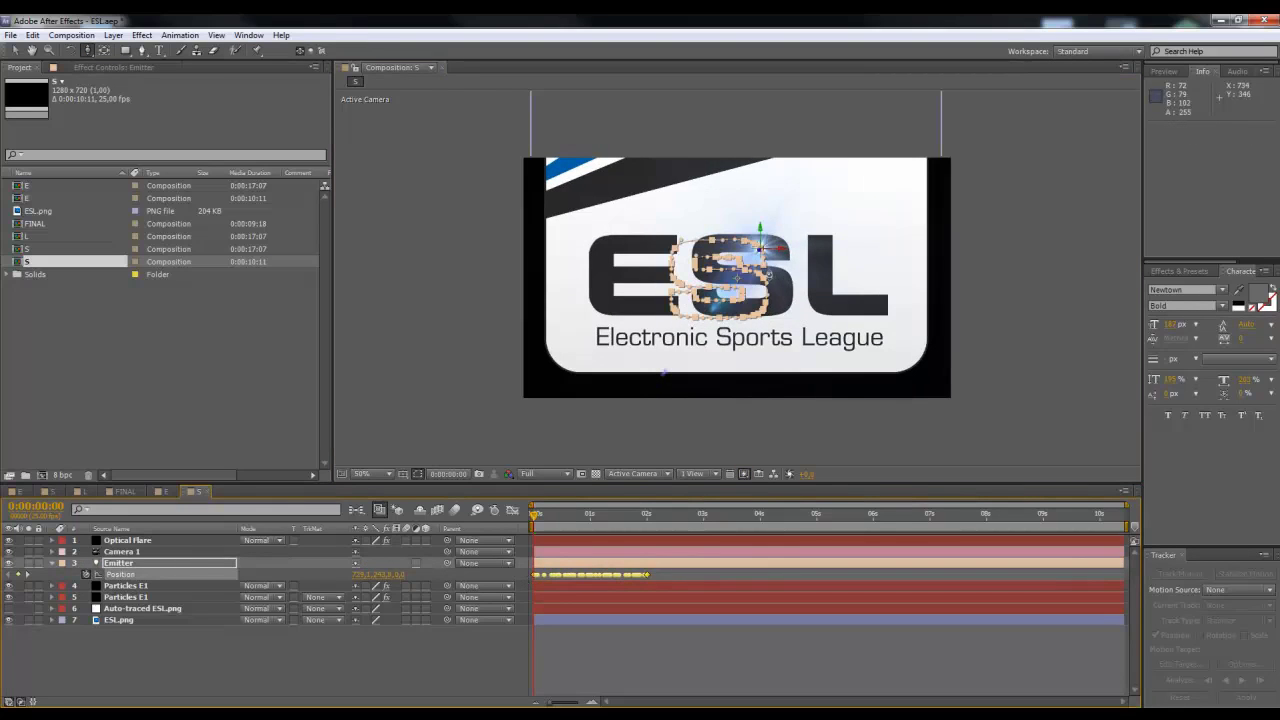
key("v")
left_click_drag(752, 242, 746, 241)
key("ctrl+z")
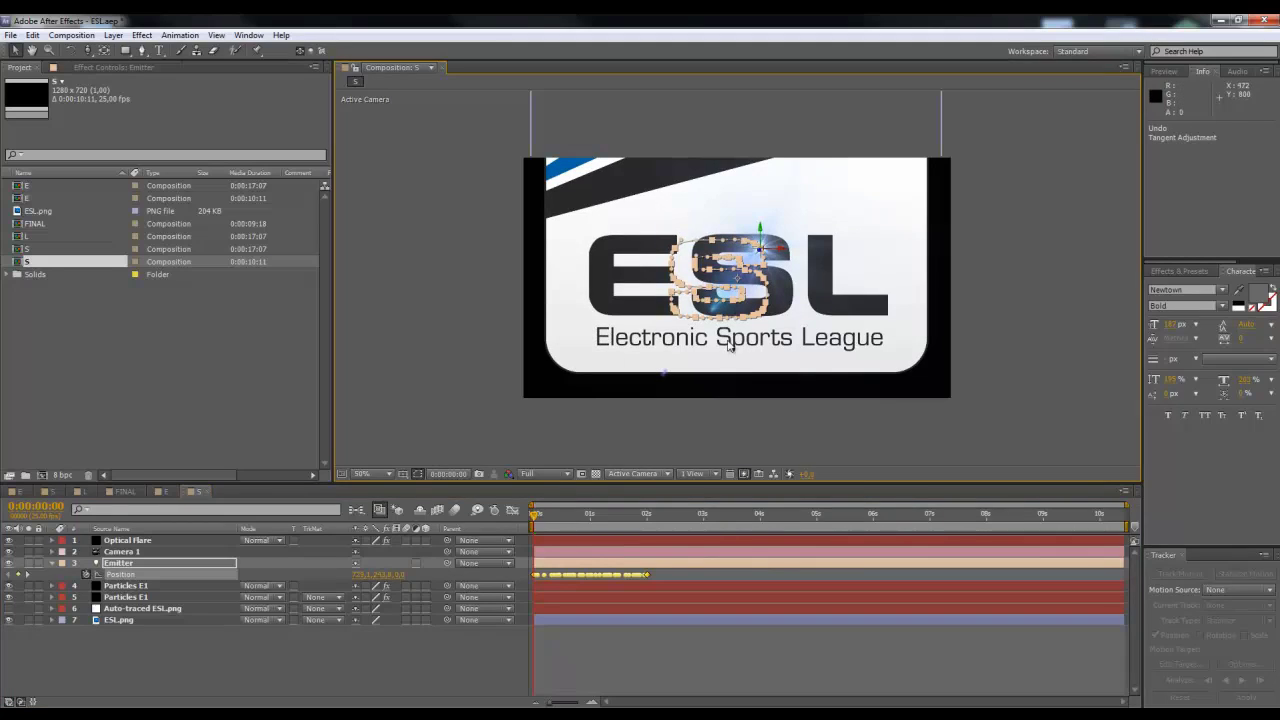
Step: Undo the accidental move of the Optical Flare layer and return to the Emitter's Position keyframes
left_click(727, 247)
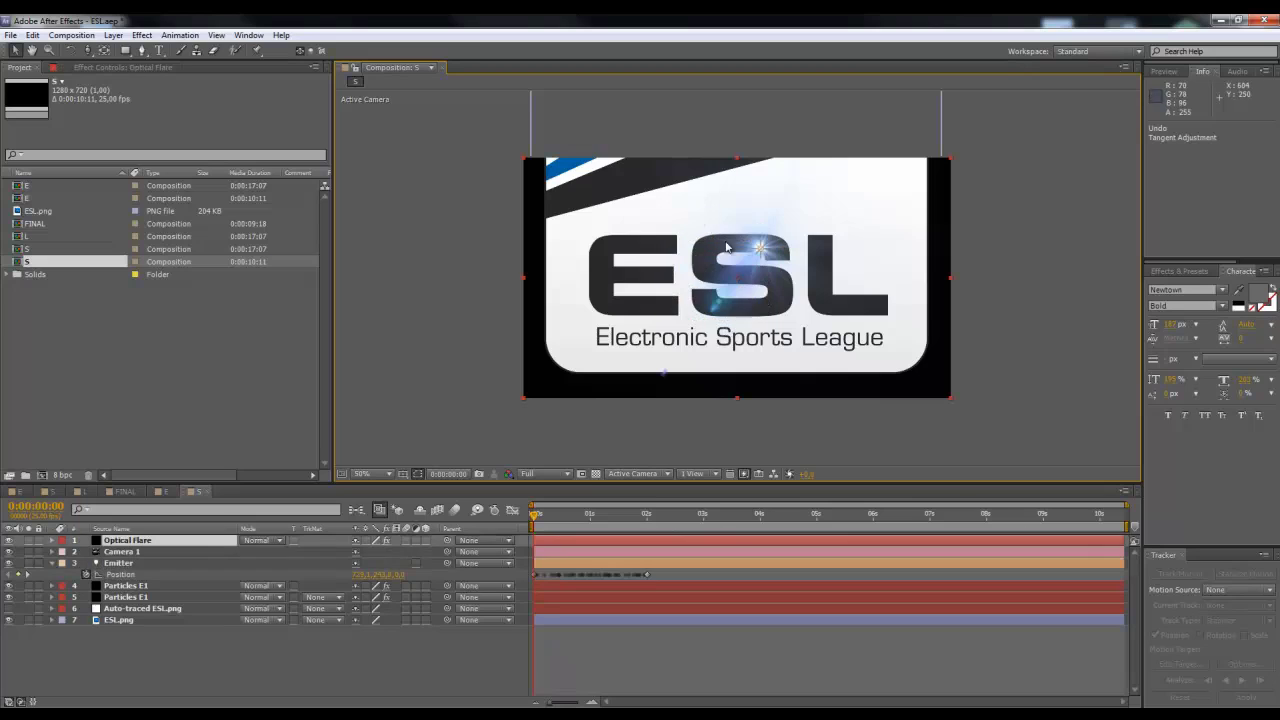
left_click(229, 565)
key("ctrl+z")
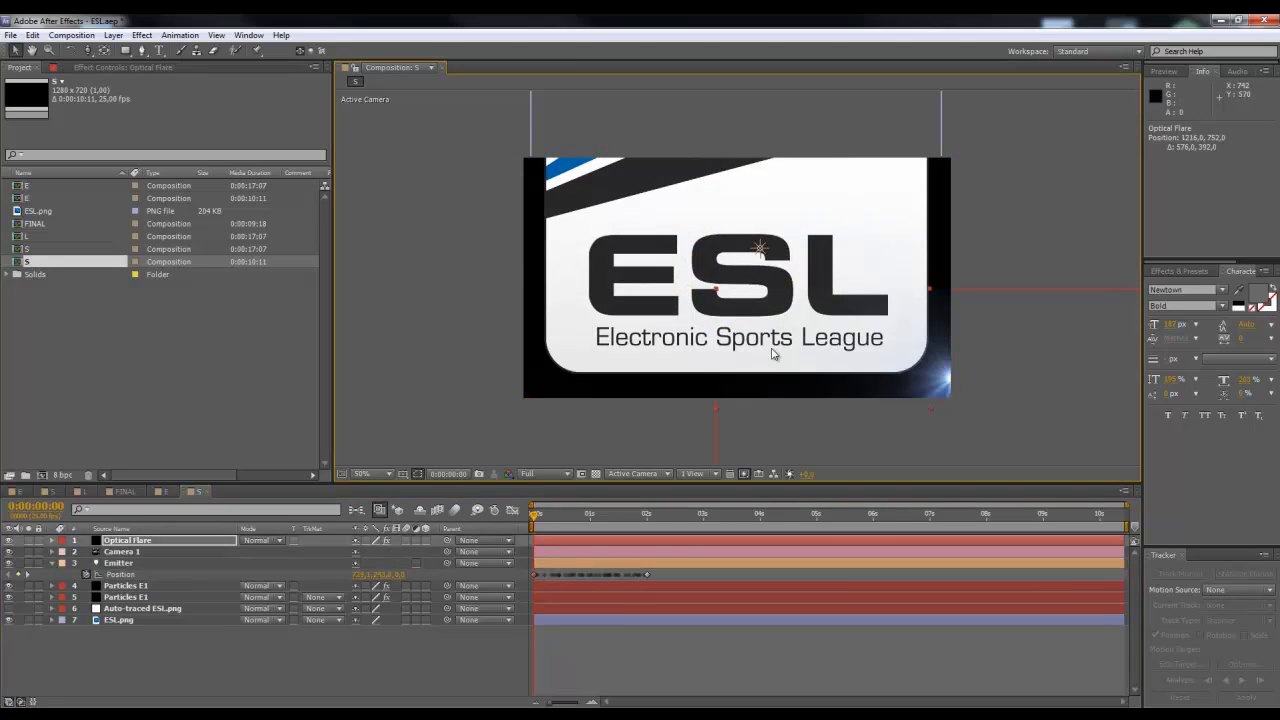
key("ctrl+z")
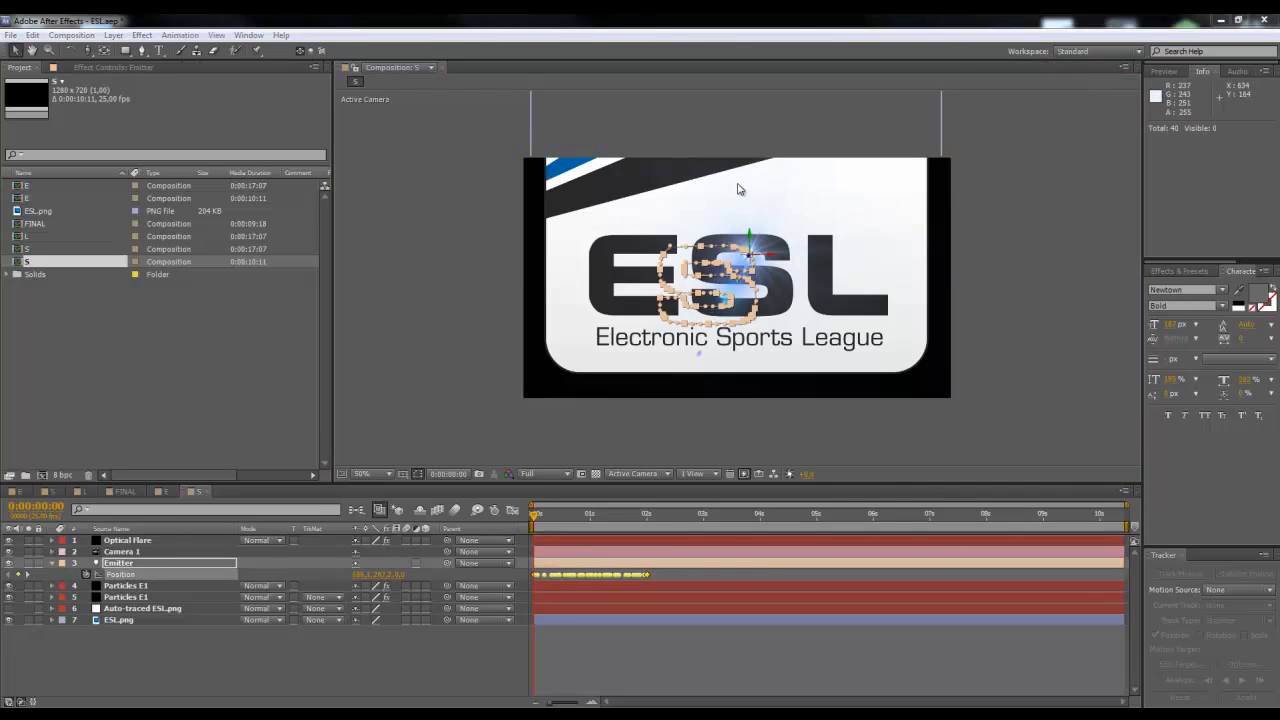
Step: Select all of the Emitter's Position keyframes and align the S motion path with the outline of the logo's S
left_click(729, 118)
key("period")
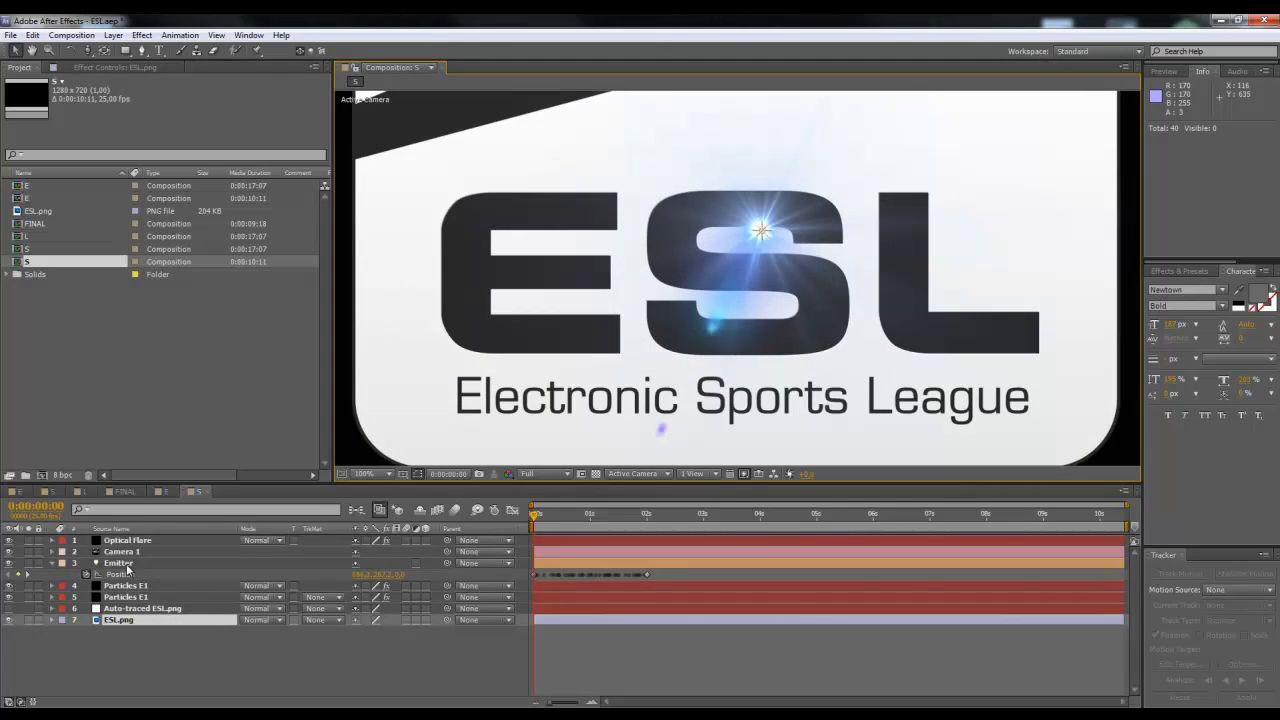
left_click(128, 572)
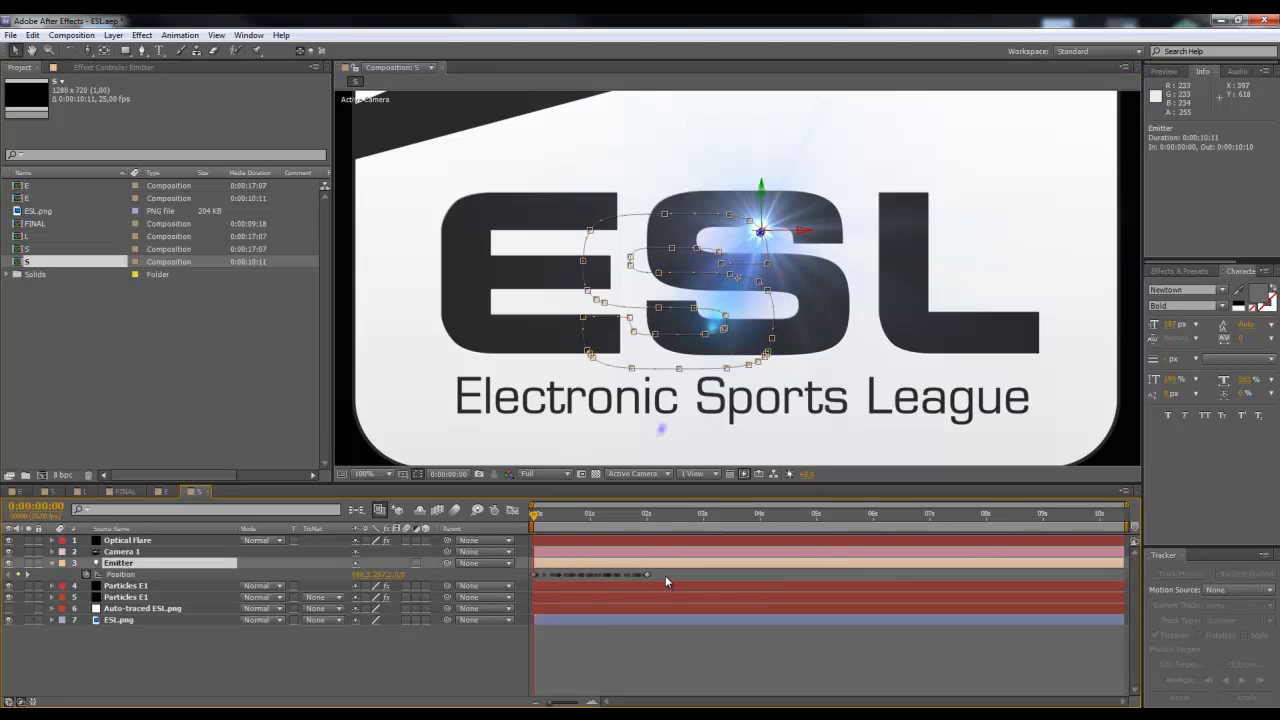
left_click_drag(665, 578, 527, 570)
left_click_drag(719, 218, 797, 191)
left_click_drag(771, 251, 808, 246)
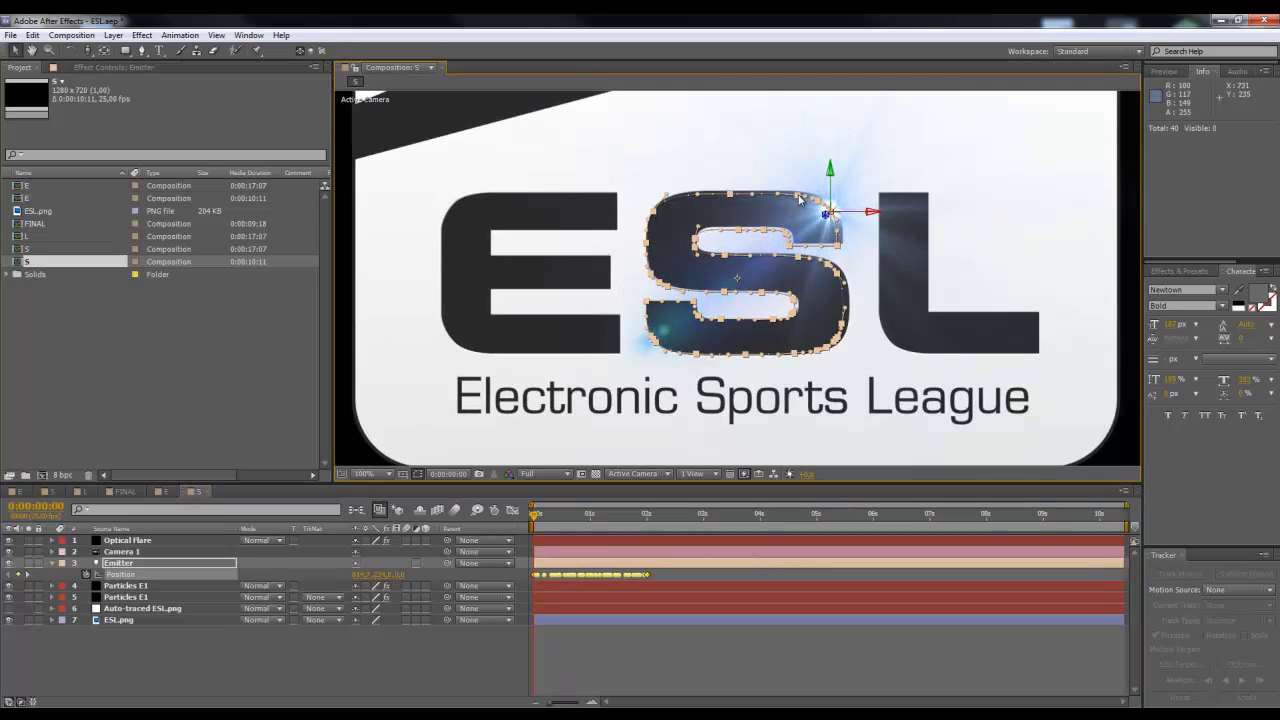
Step: Nudge the Emitter's S motion path to fit the logo's S outline and hide the ESL.png reference layer
left_click_drag(826, 212, 830, 211)
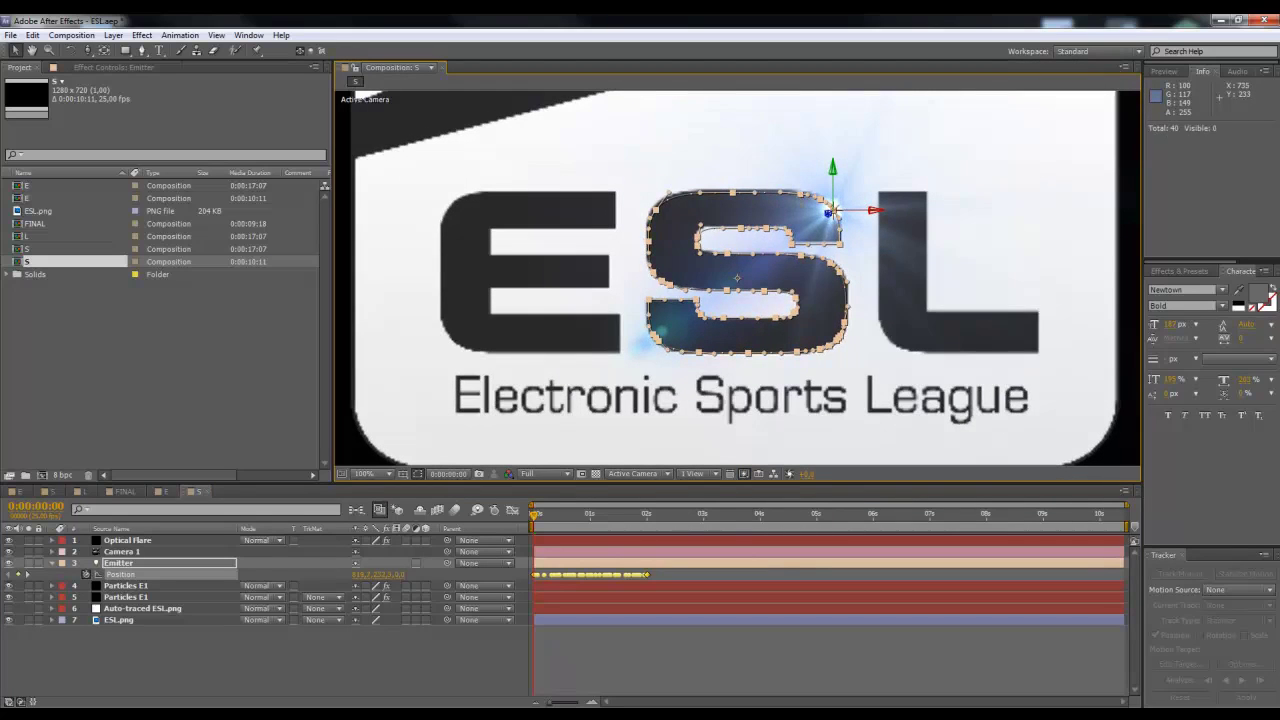
key("comma")
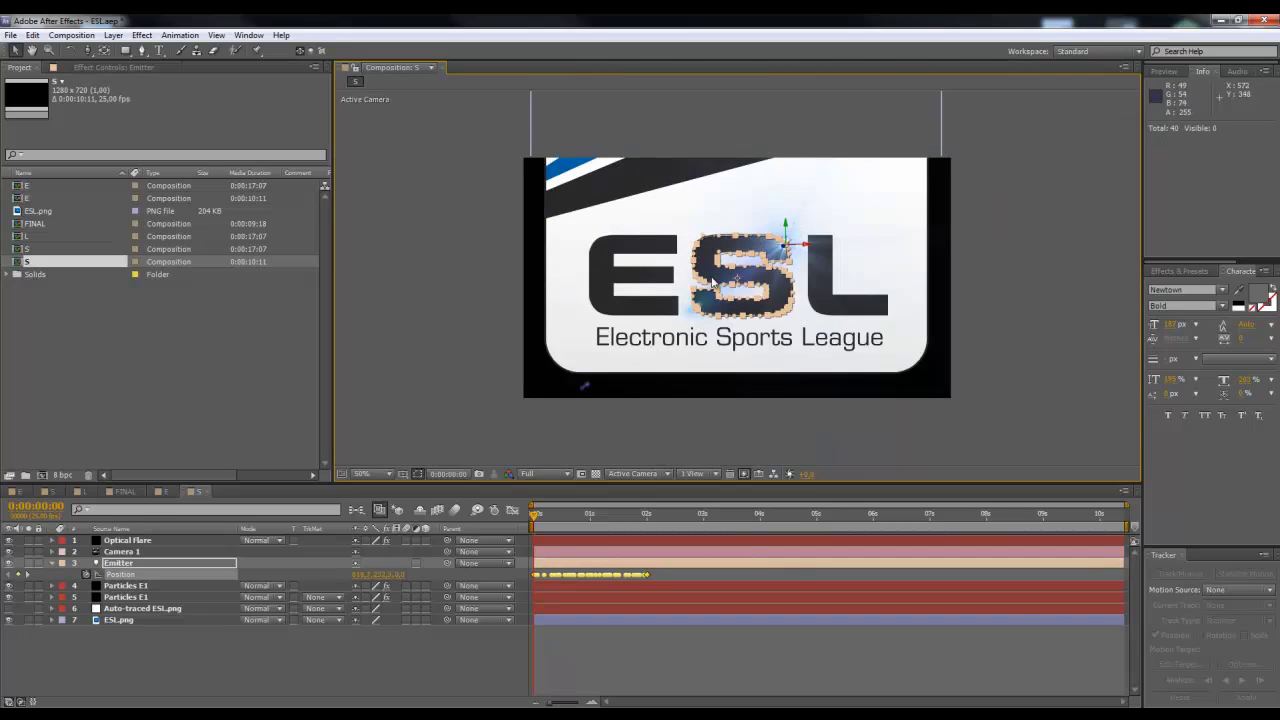
left_click(8, 620)
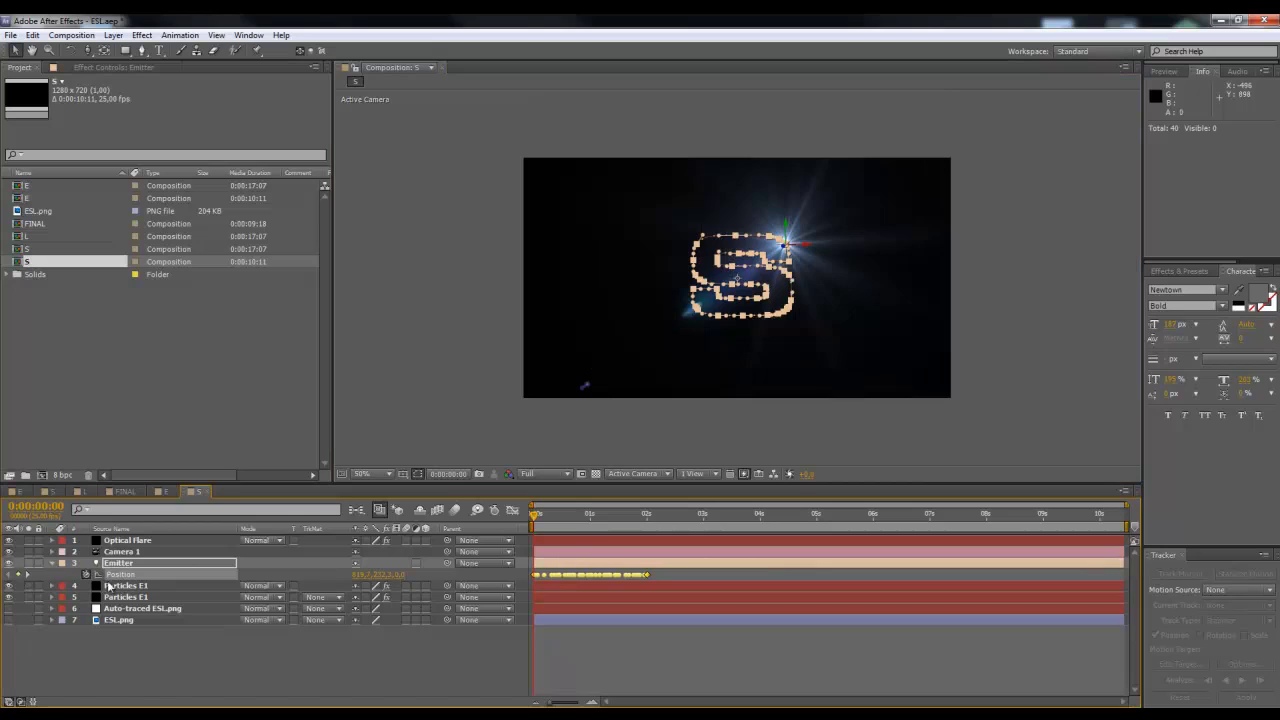
Step: Solo both Particles E1 layers, preview the S trace up to 0:00:02:03, and deselect the layers
left_click(118, 597)
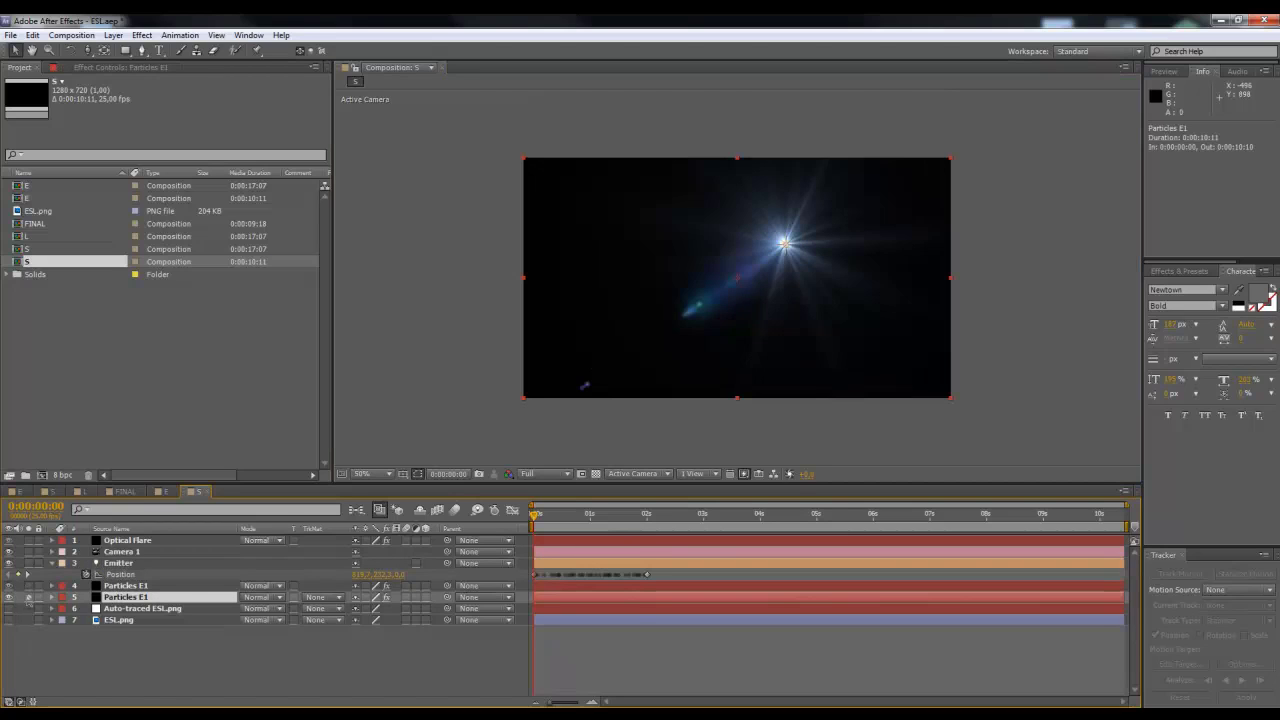
left_click(28, 597)
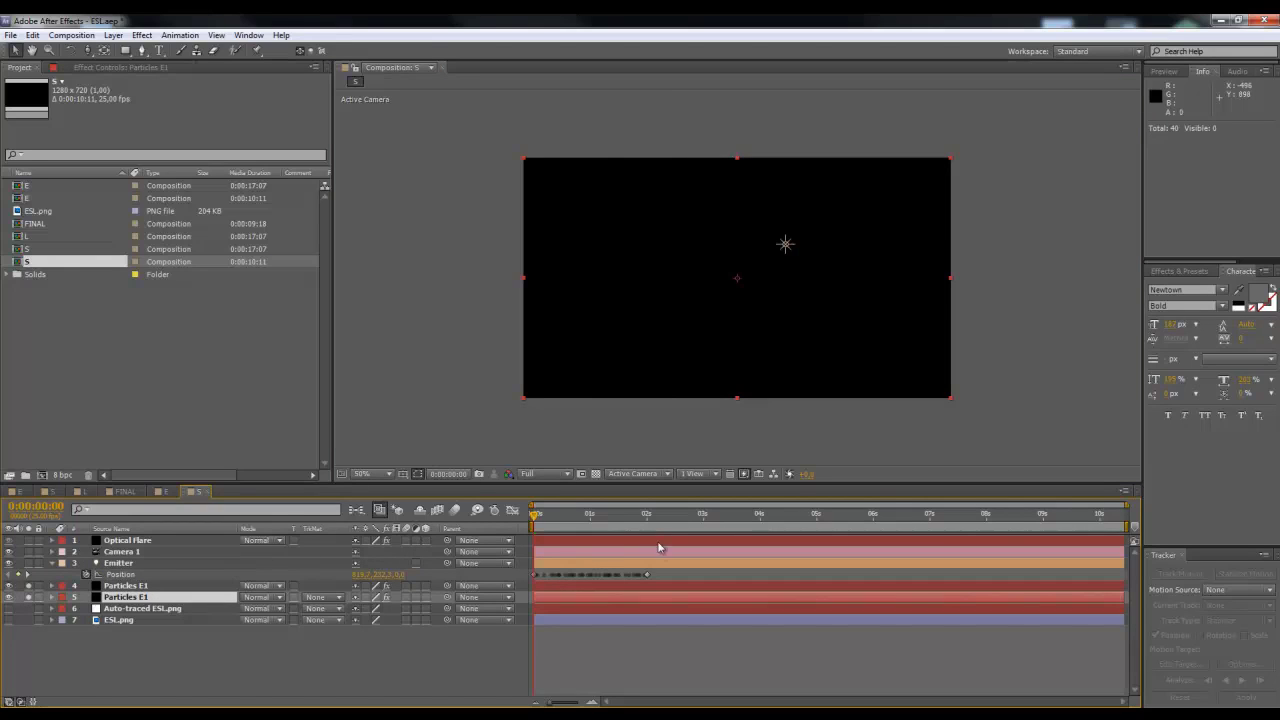
left_click_drag(573, 518, 654, 519)
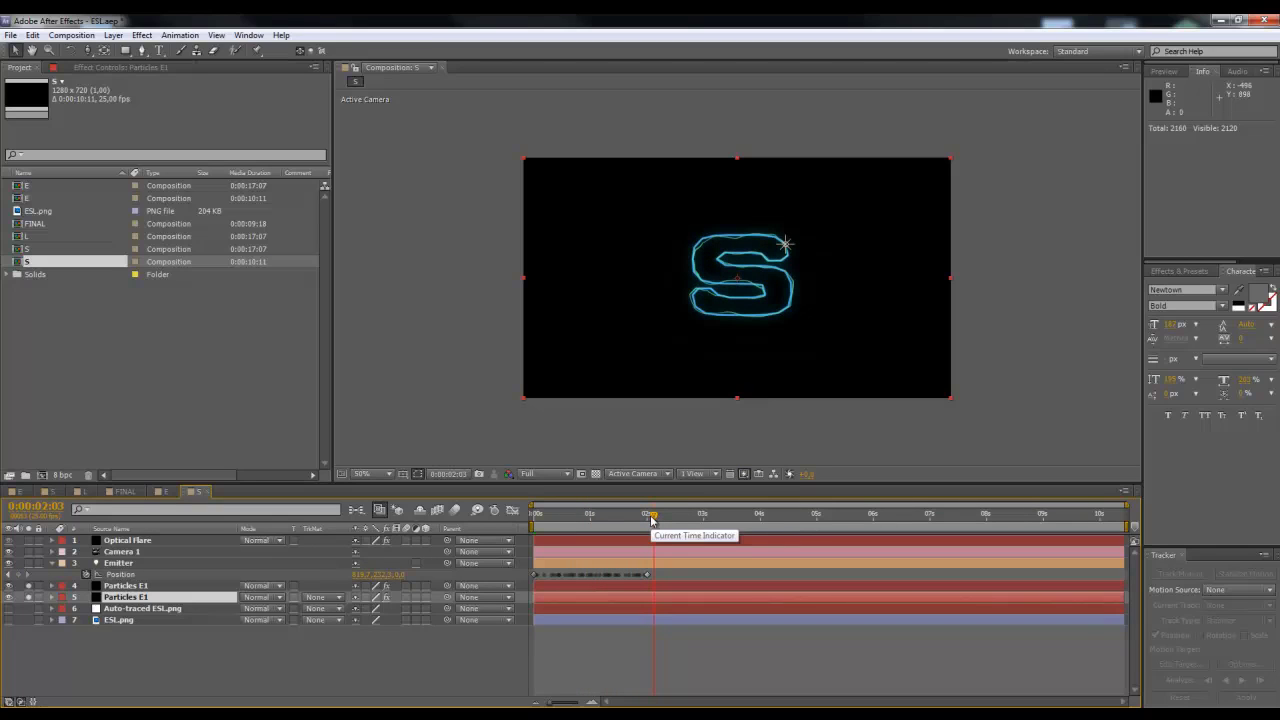
left_click(201, 651)
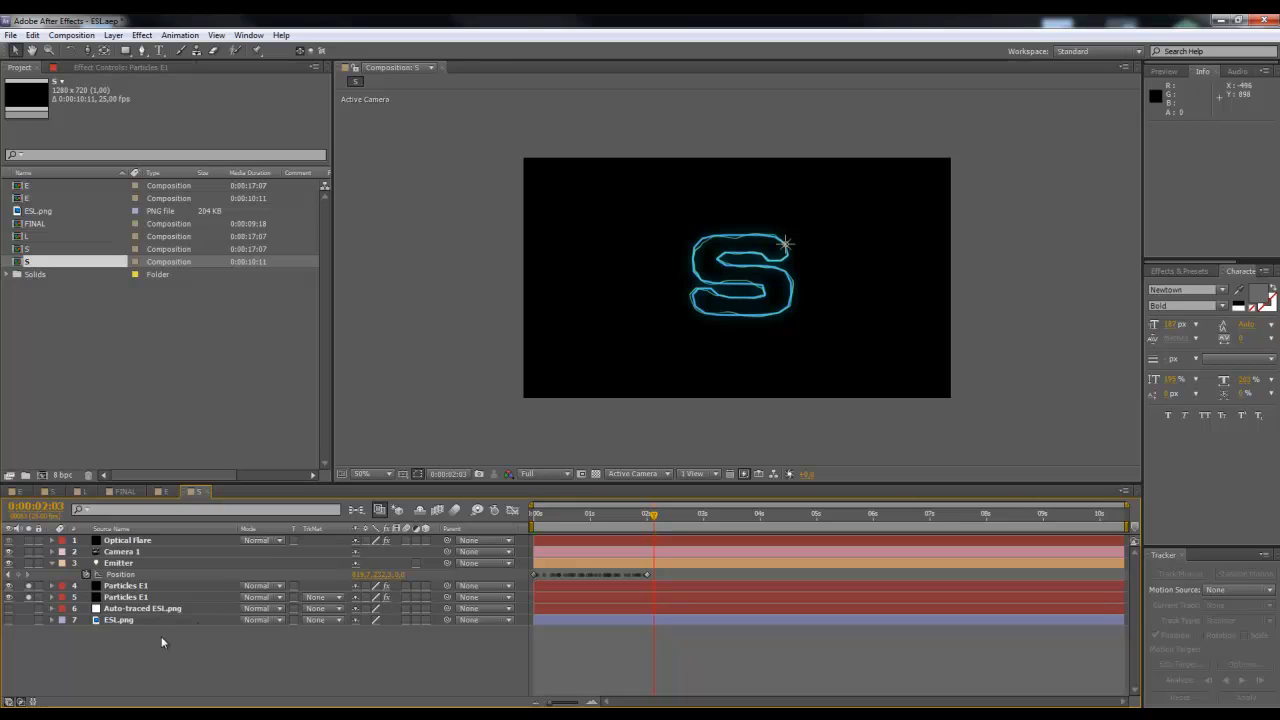
Step: Try to copy and paste the 0:00:10:11 S composition in the project
left_click(26, 76)
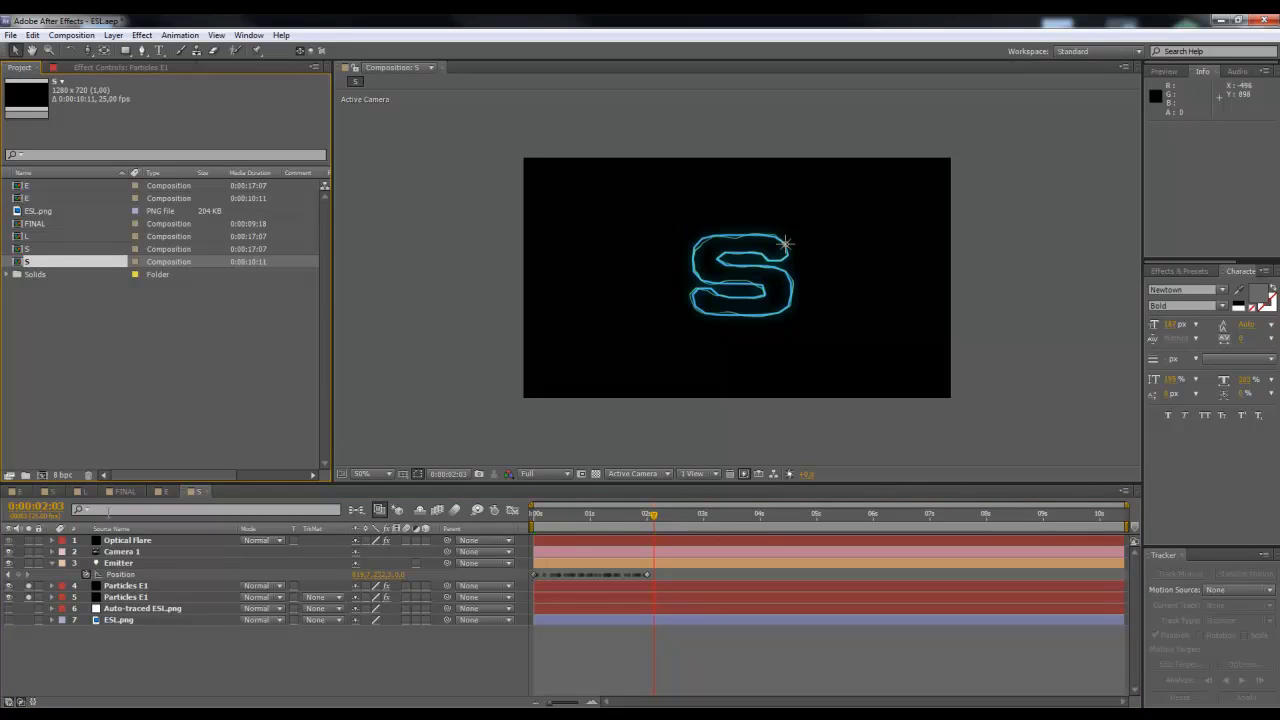
left_click(41, 303)
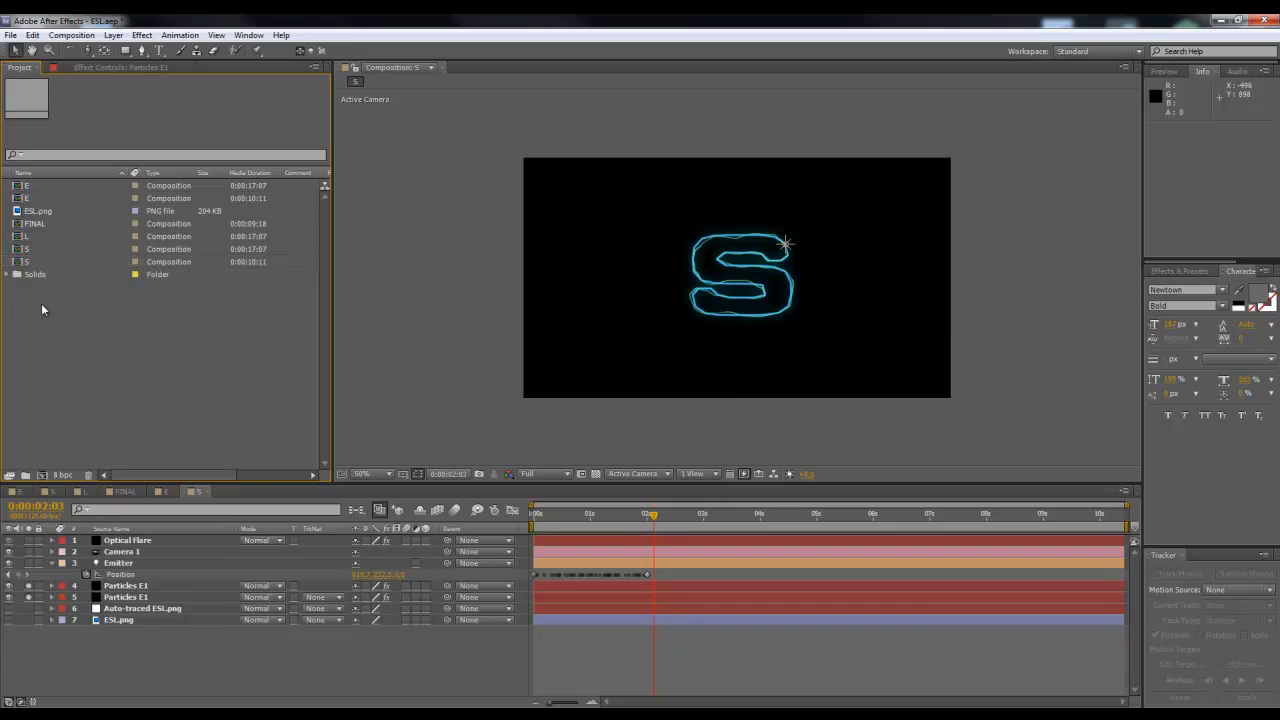
left_click(33, 249)
left_click(33, 262)
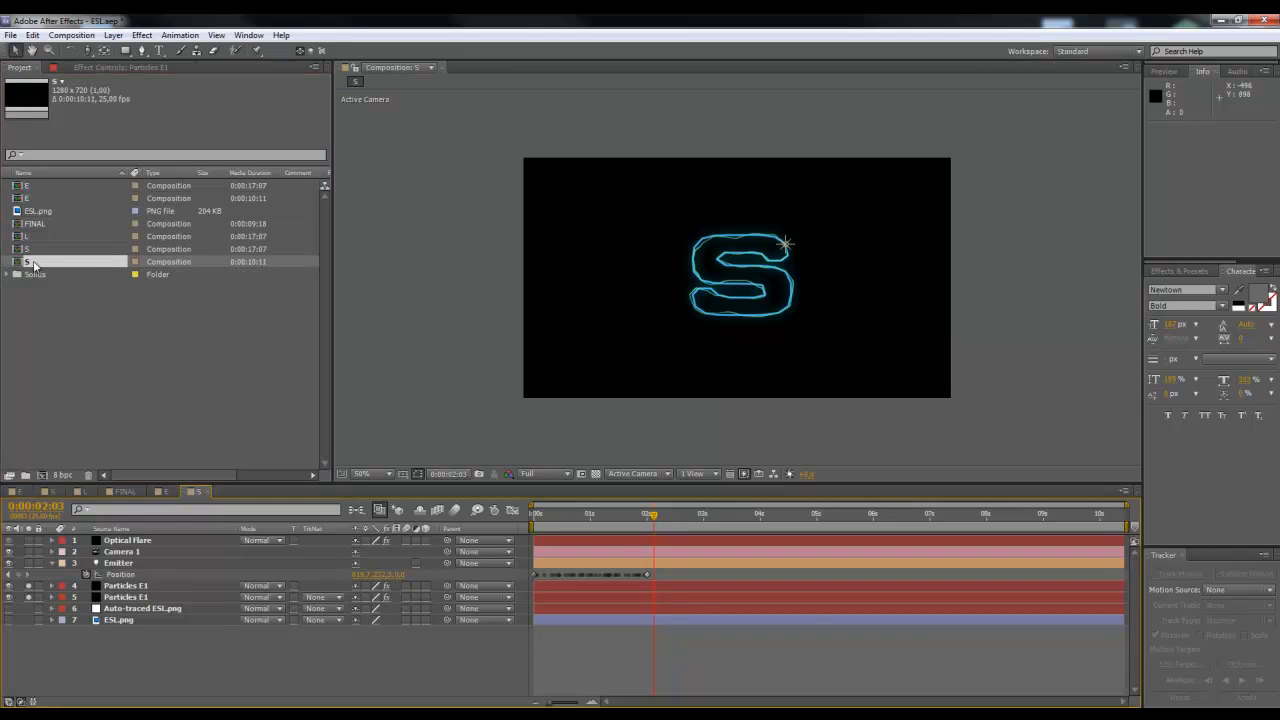
key("ctrl+c")
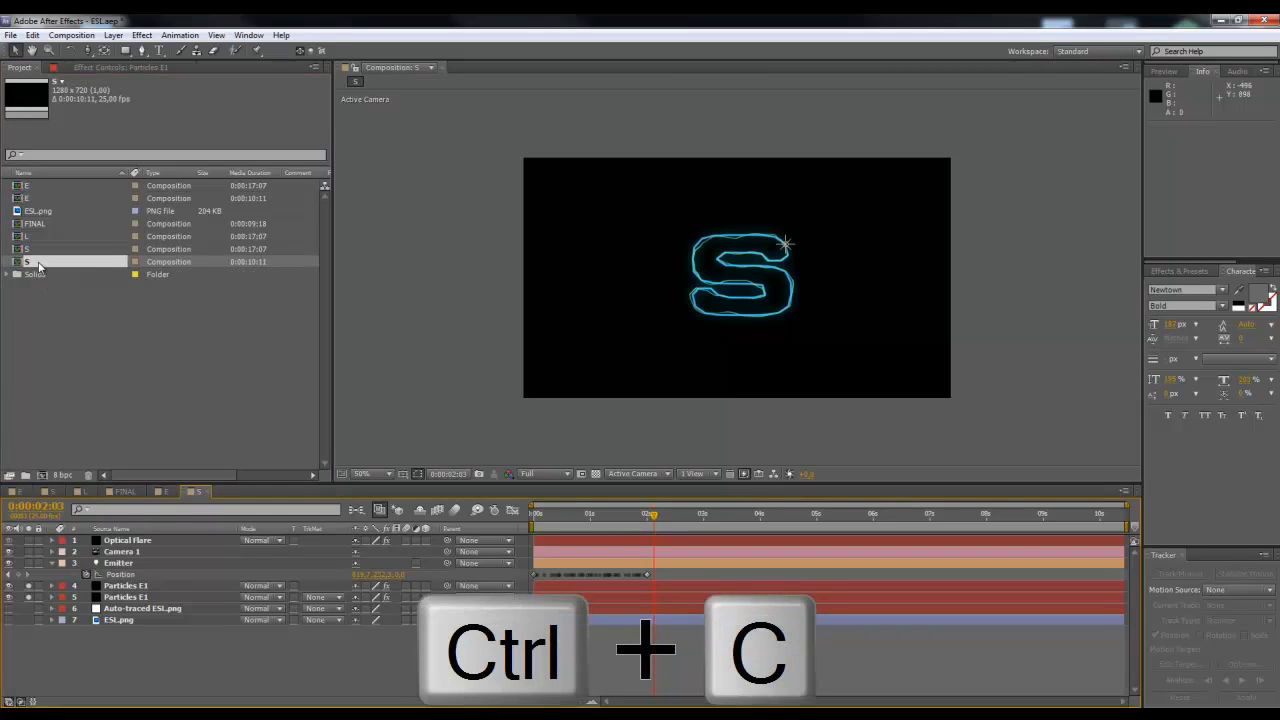
key("ctrl+v")
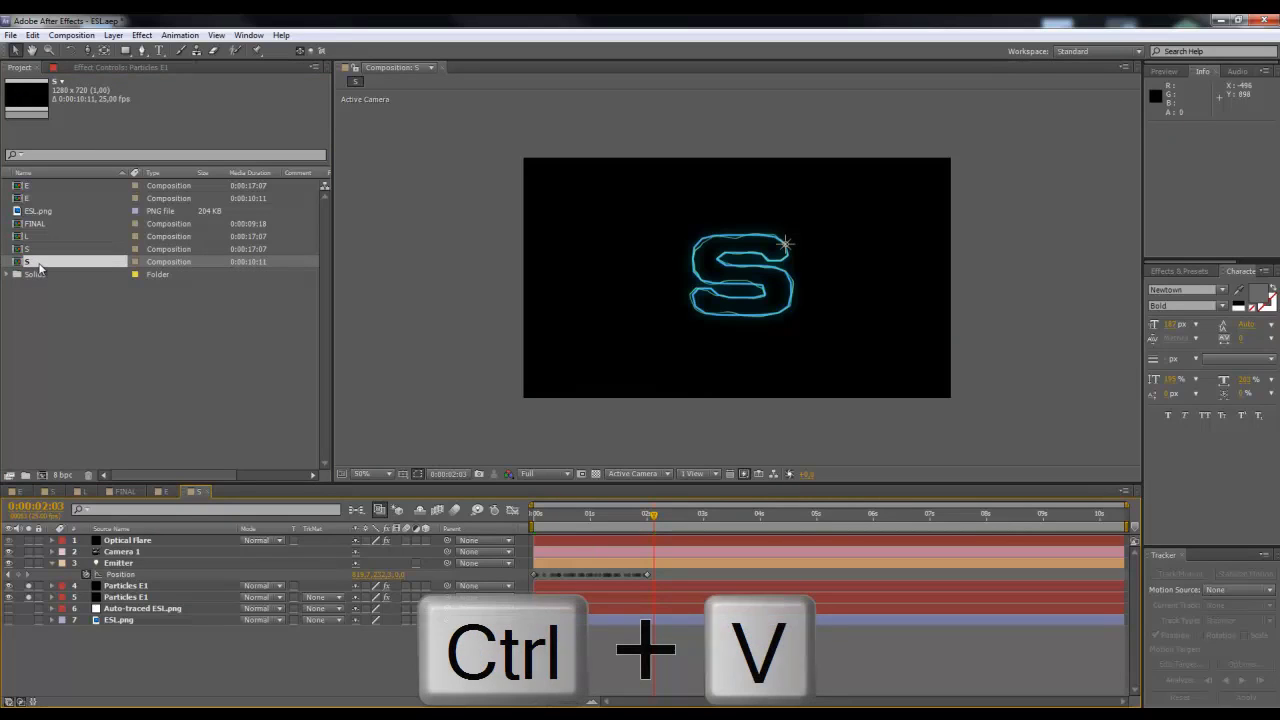
left_click(38, 287)
left_click(38, 262)
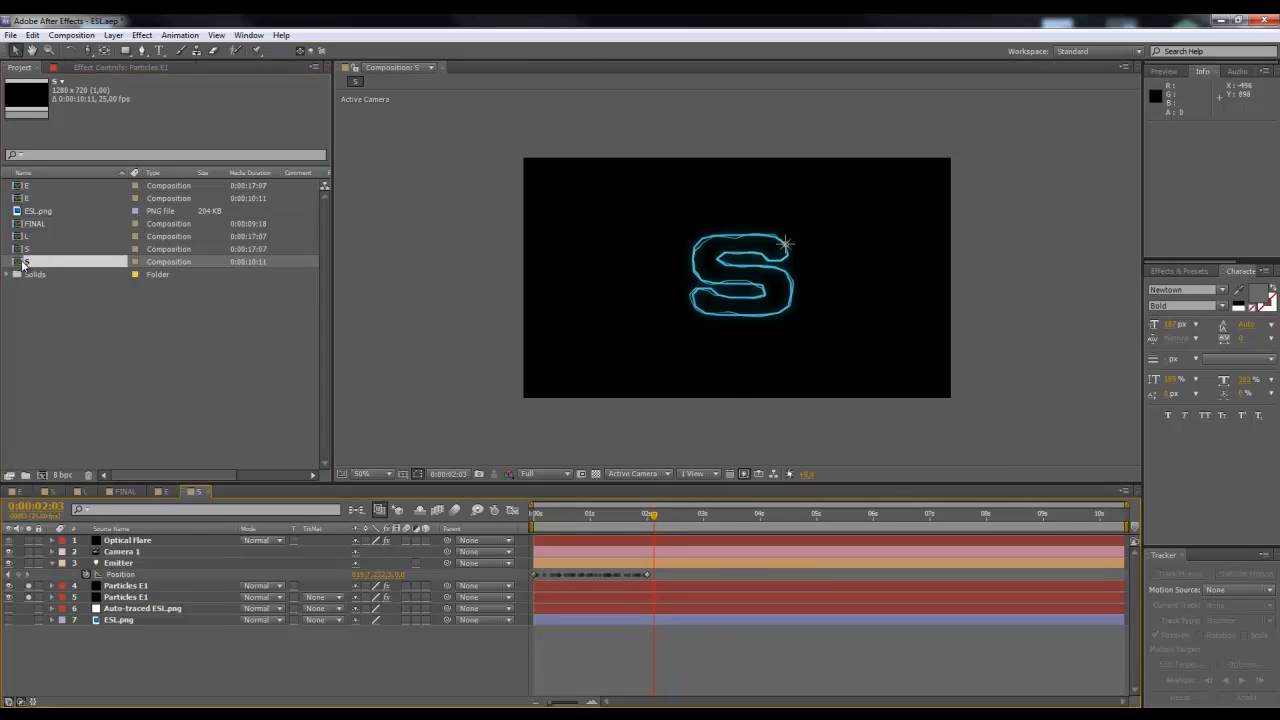
double_click(24, 252)
double_click(24, 266)
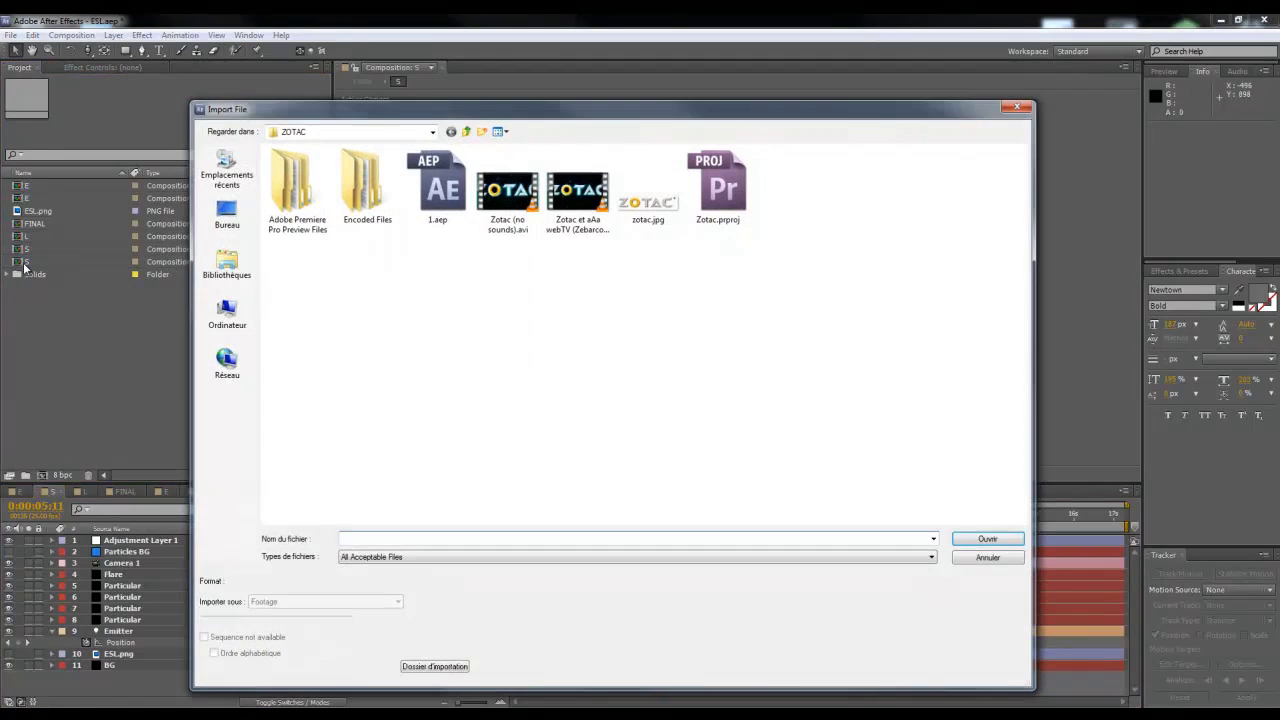
left_click(984, 560)
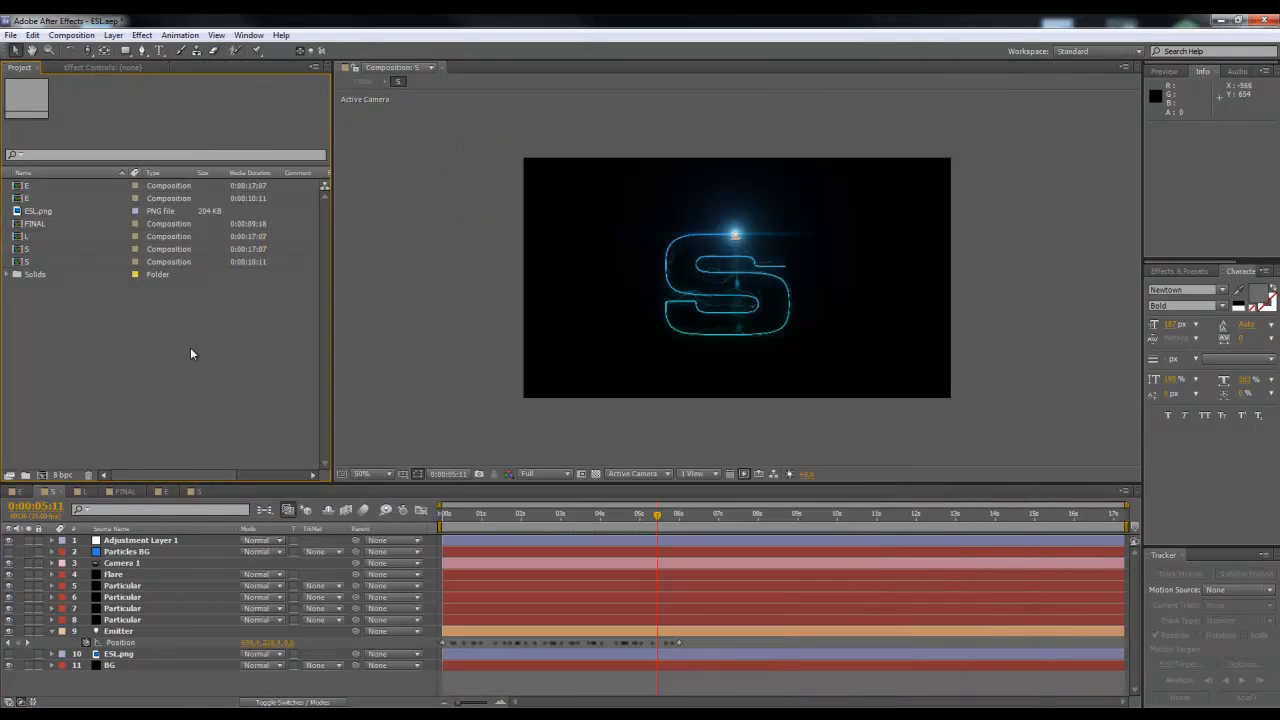
Step: Duplicate the 0:00:10:11 S composition and rename the copy L
double_click(18, 264)
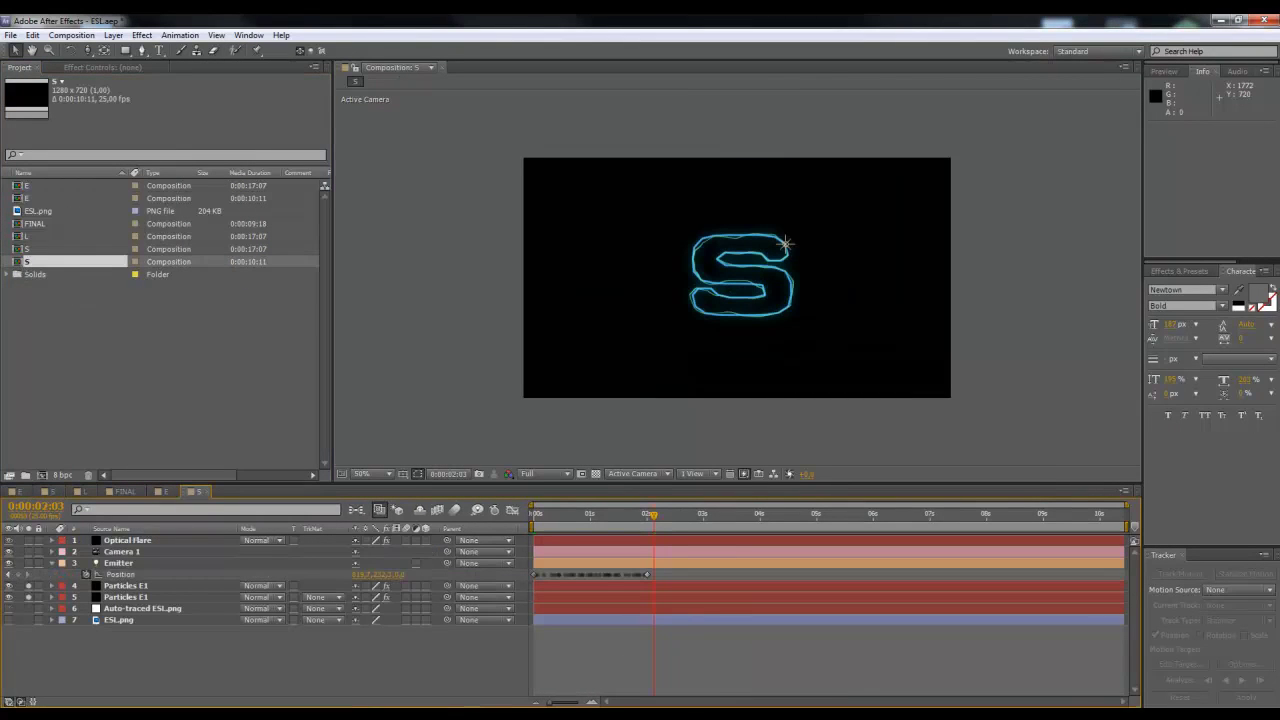
key("ctrl+d")
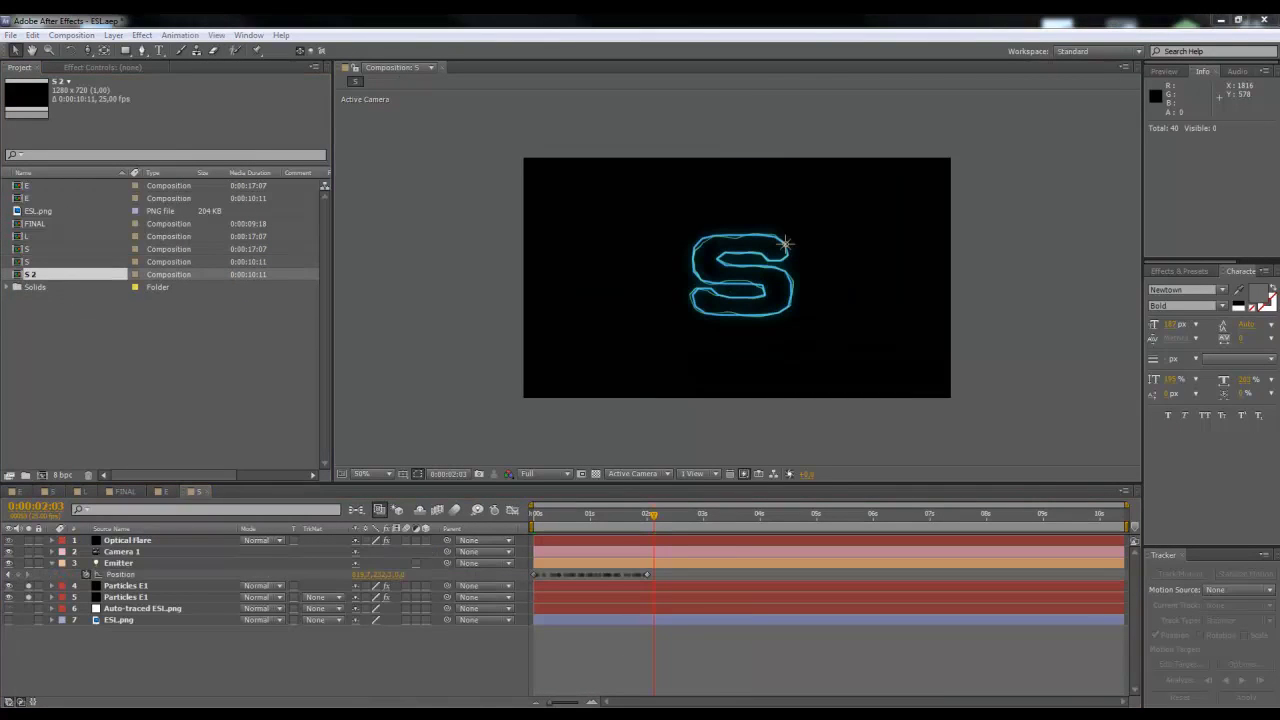
left_click(26, 298)
left_click(35, 281)
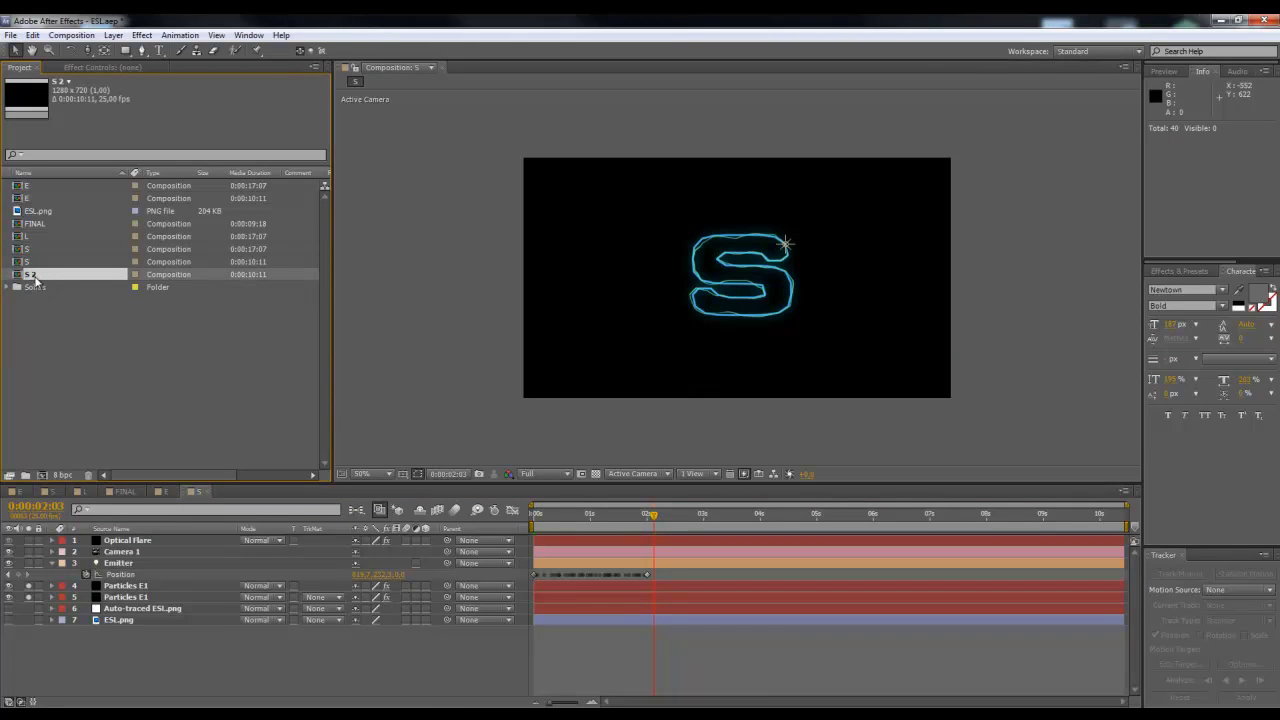
key("Return")
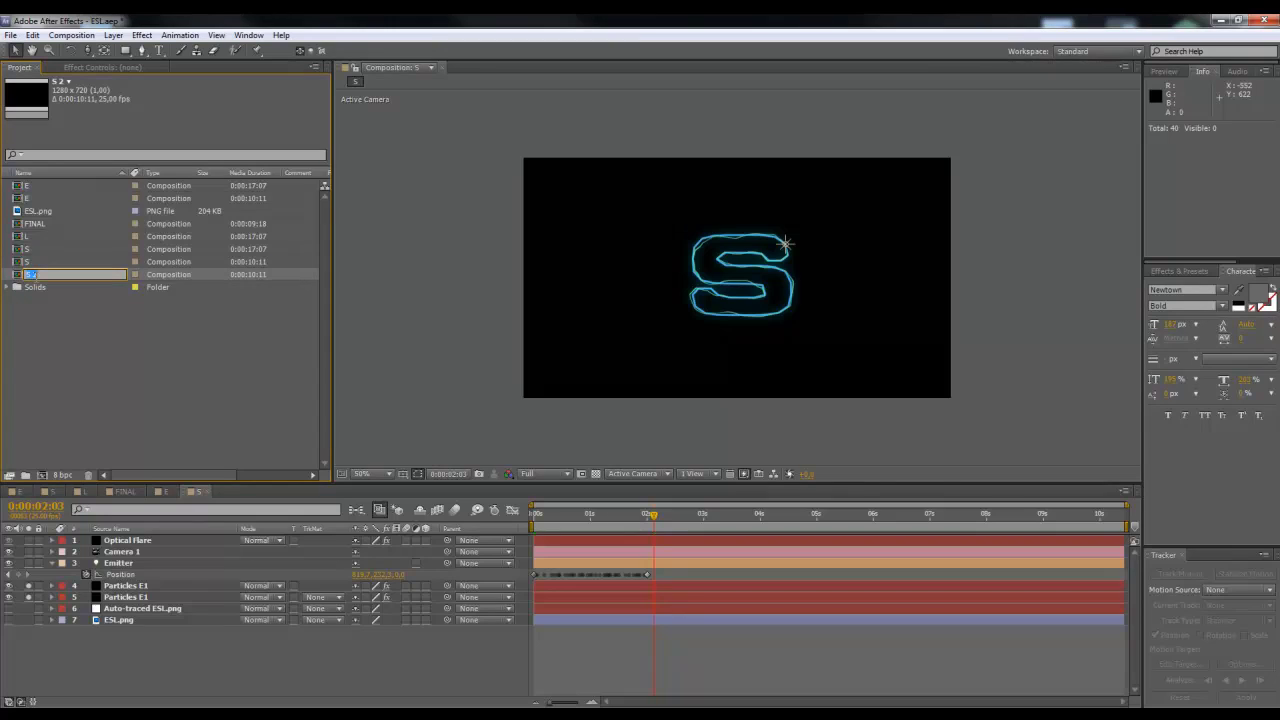
type("l")
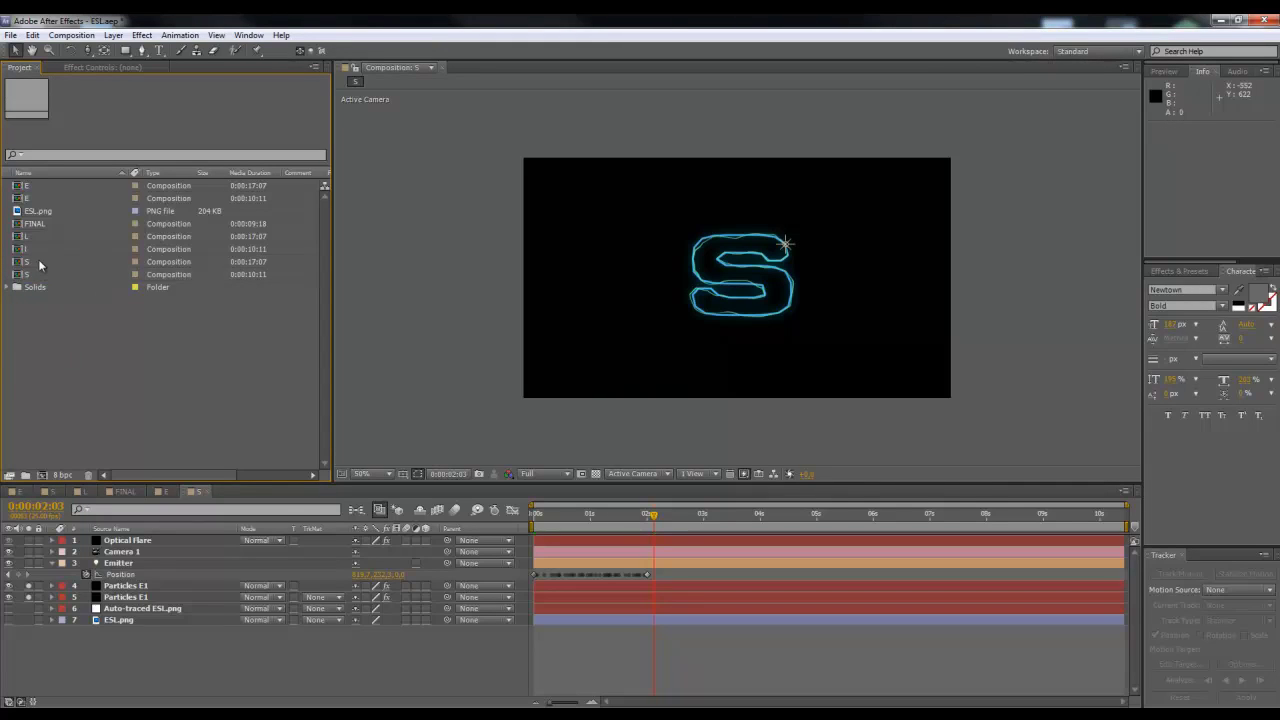
key("Return")
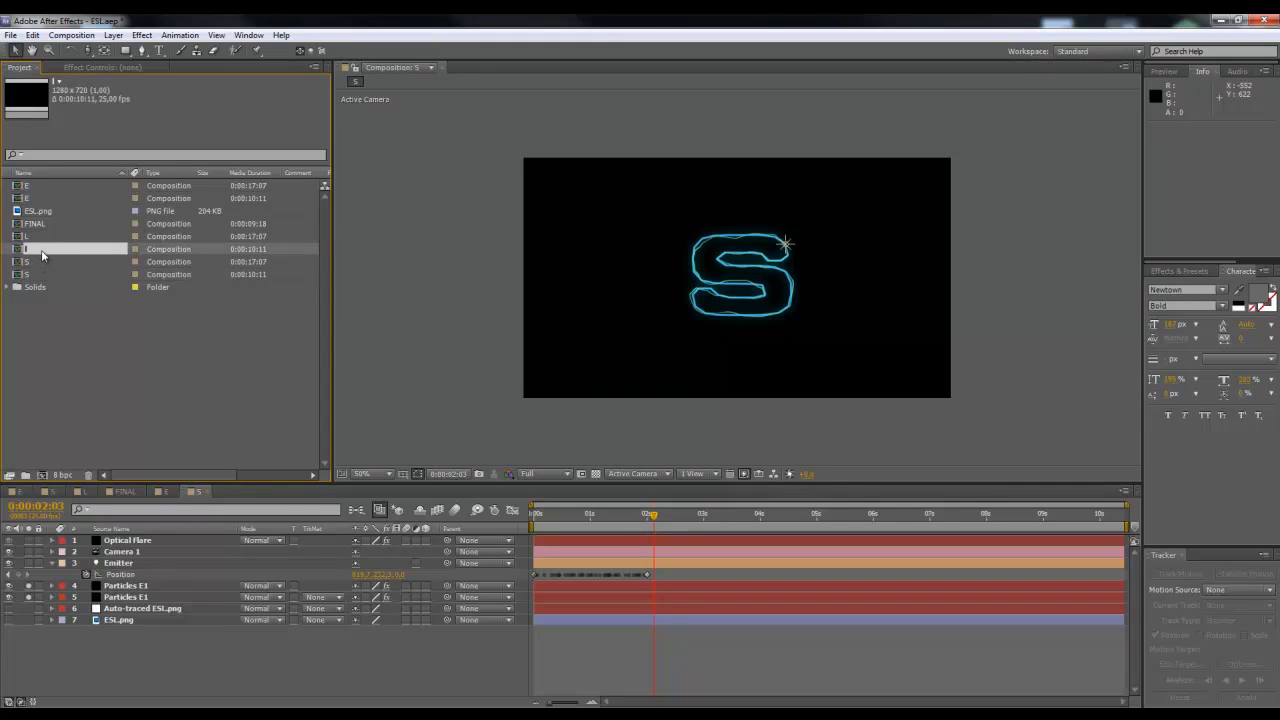
key("Return")
left_click(55, 355)
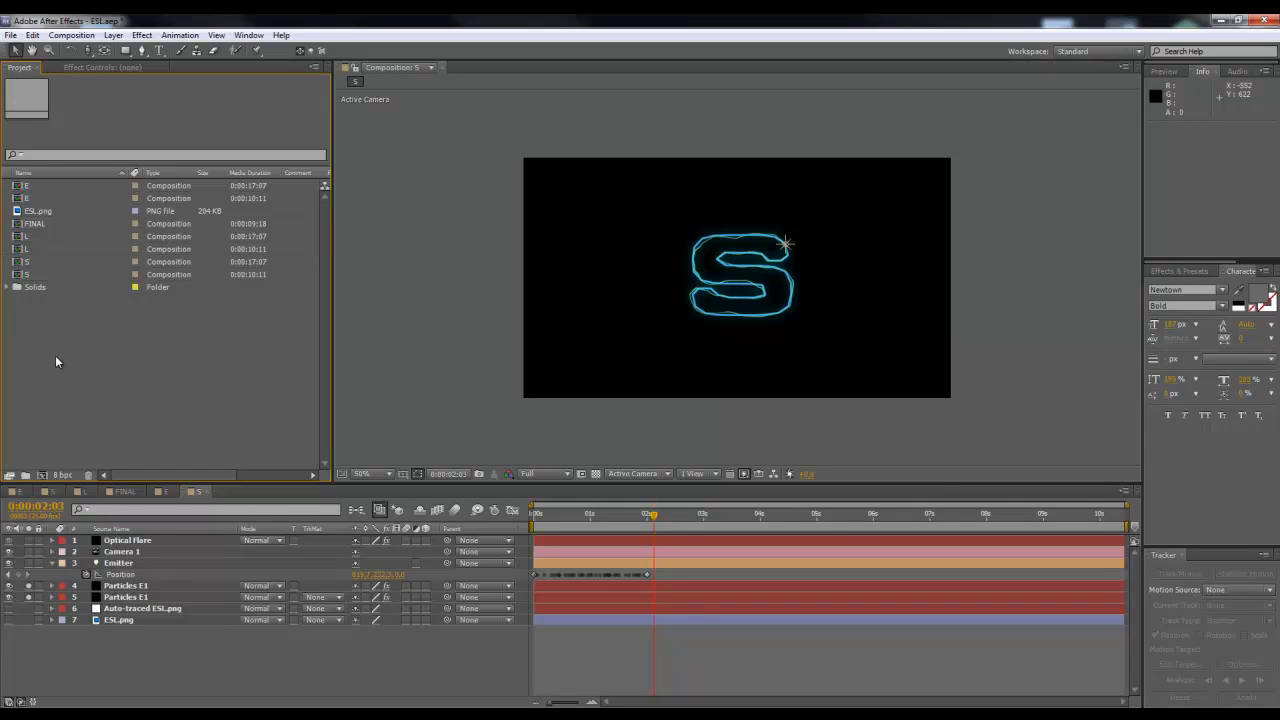
Step: Open the new L composition and copy the Mask Path of Mask 7, the L outline, from the Auto-traced ESL.png layer
left_click(40, 251)
double_click(40, 251)
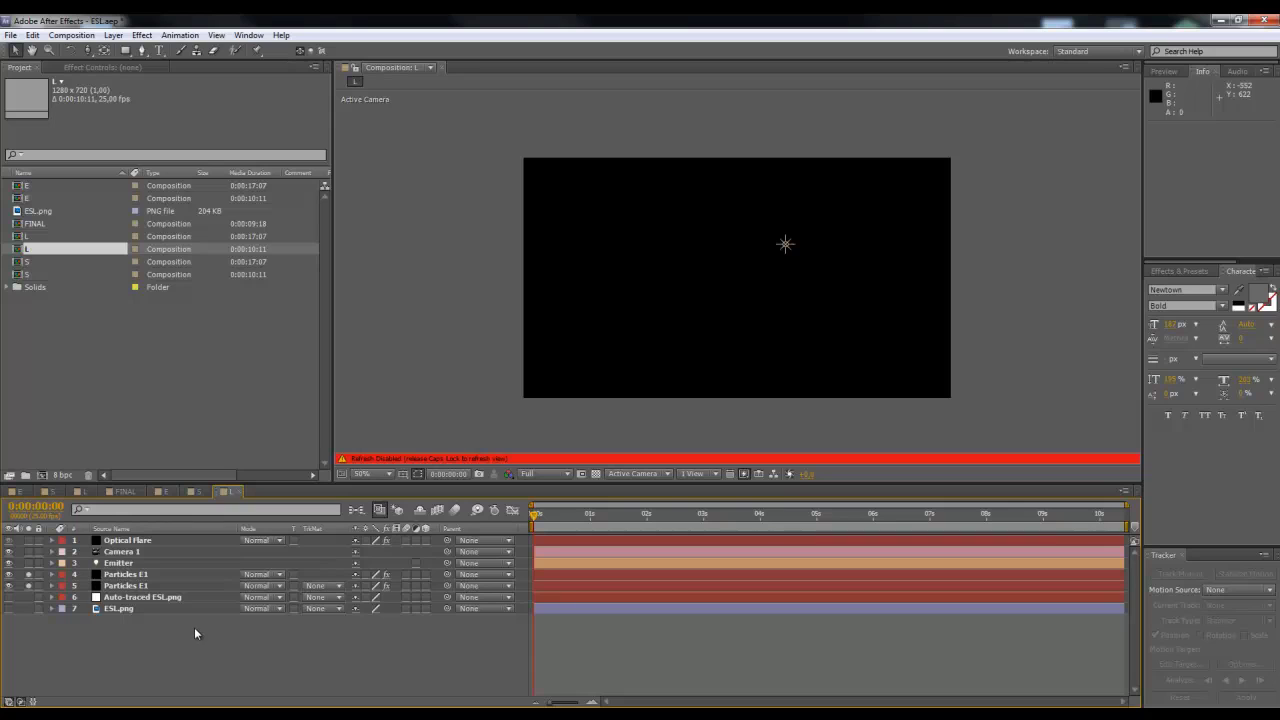
key("Caps_Lock")
left_click(158, 598)
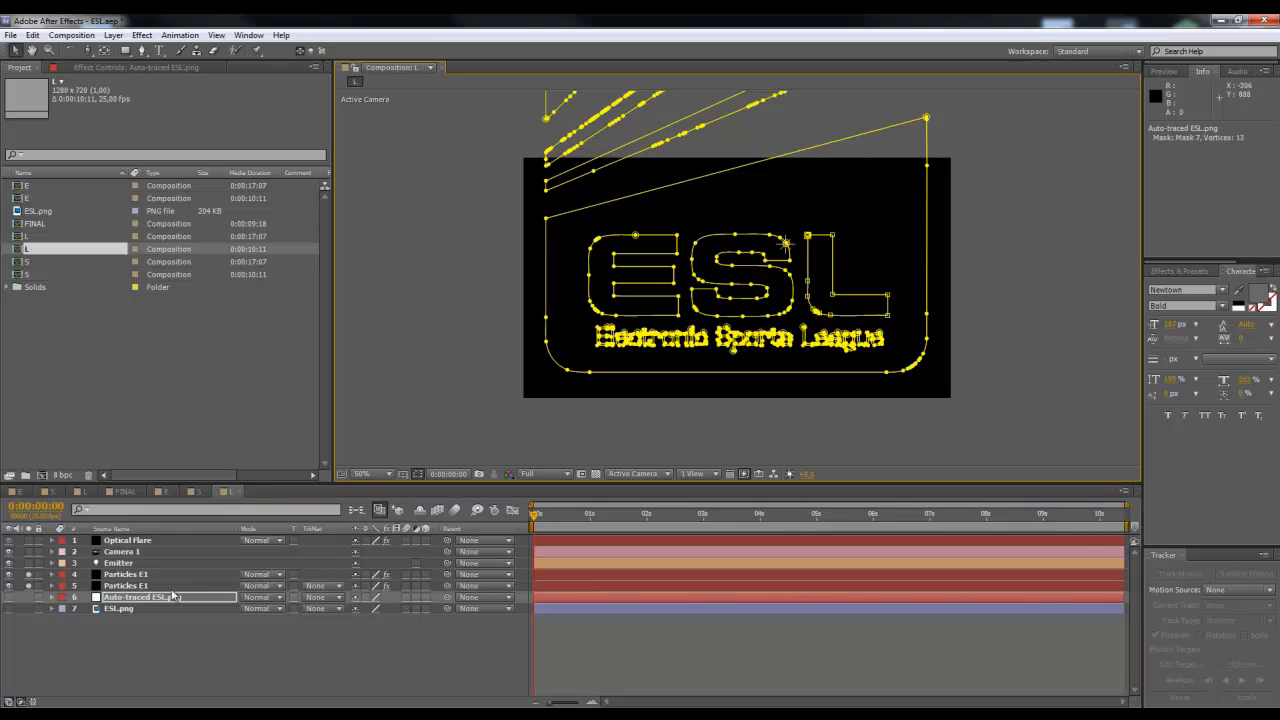
key("m")
left_click(812, 318)
scroll(175, 622, "down", 4)
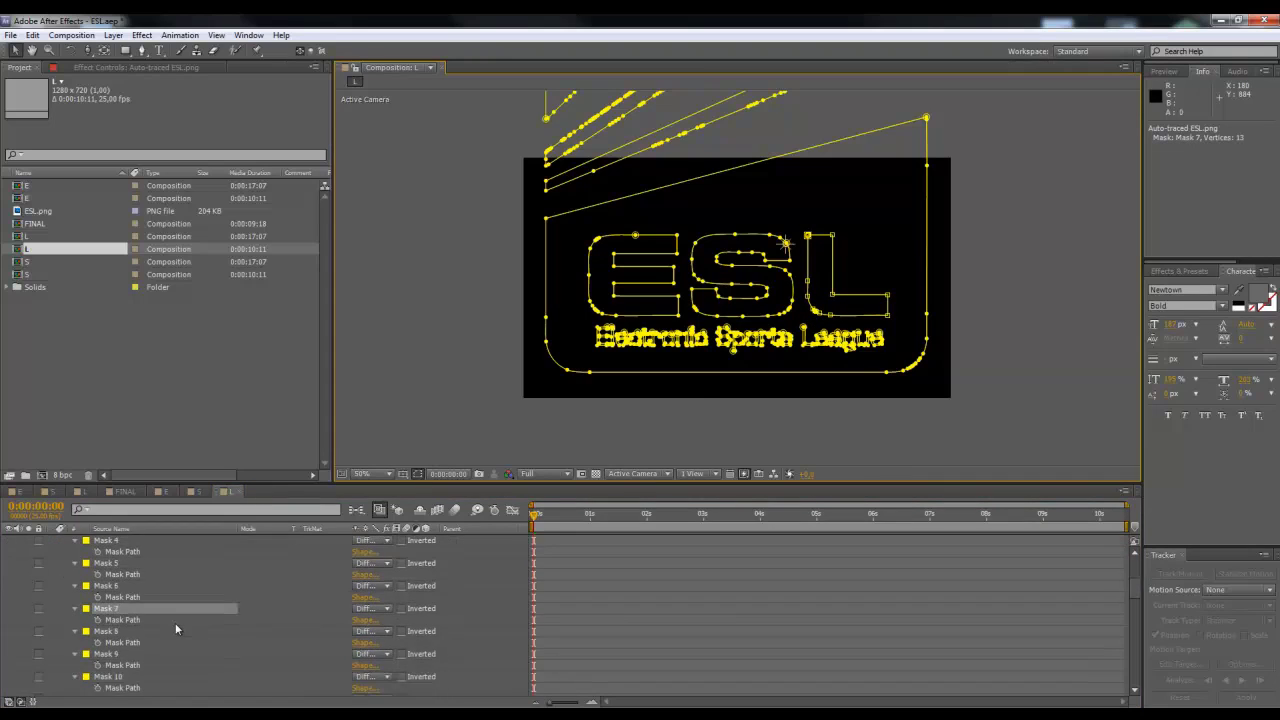
left_click(124, 620)
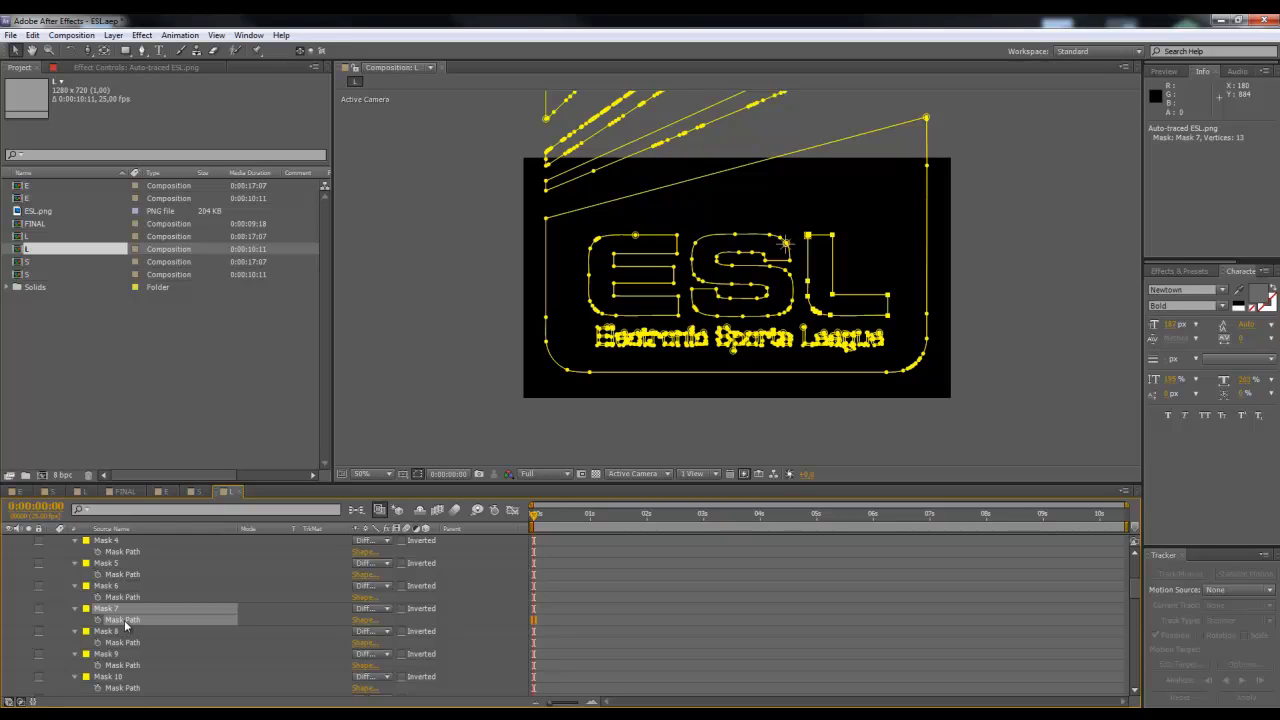
Step: Delete all of the Emitter's S Position keyframes and paste the copied L mask path into Position instead
left_click_drag(1136, 586, 1136, 555)
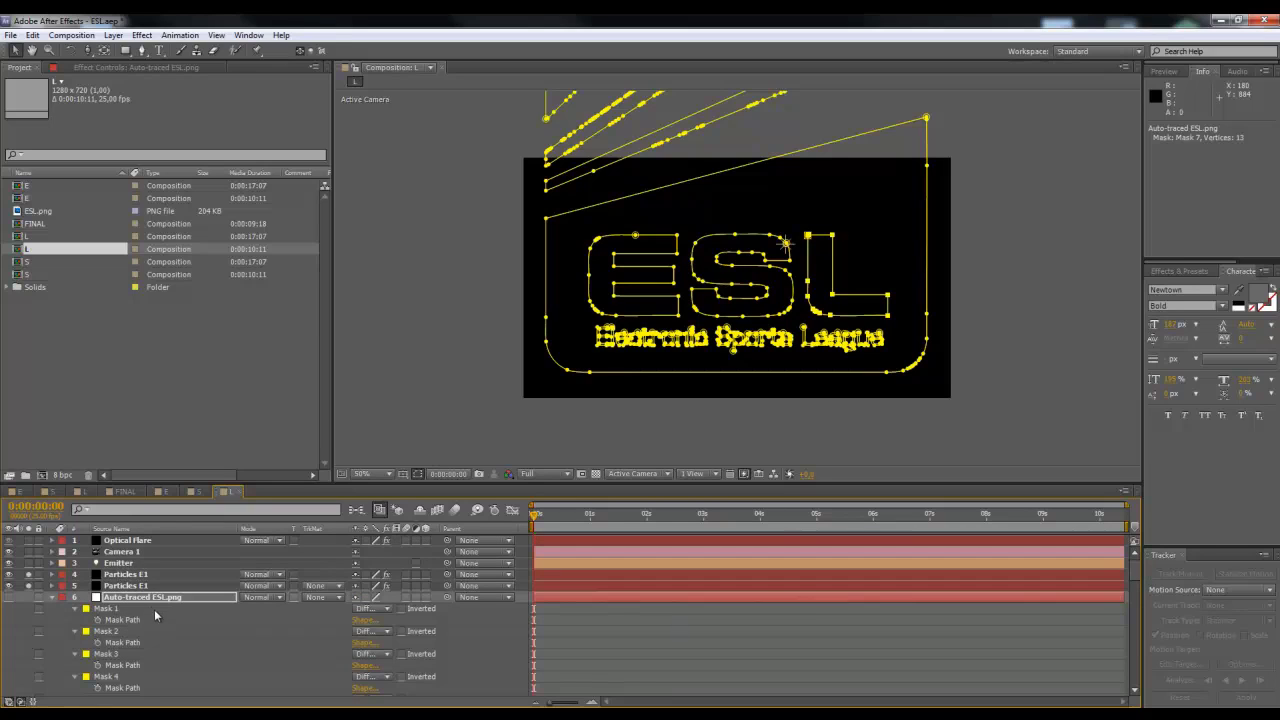
left_click(136, 566)
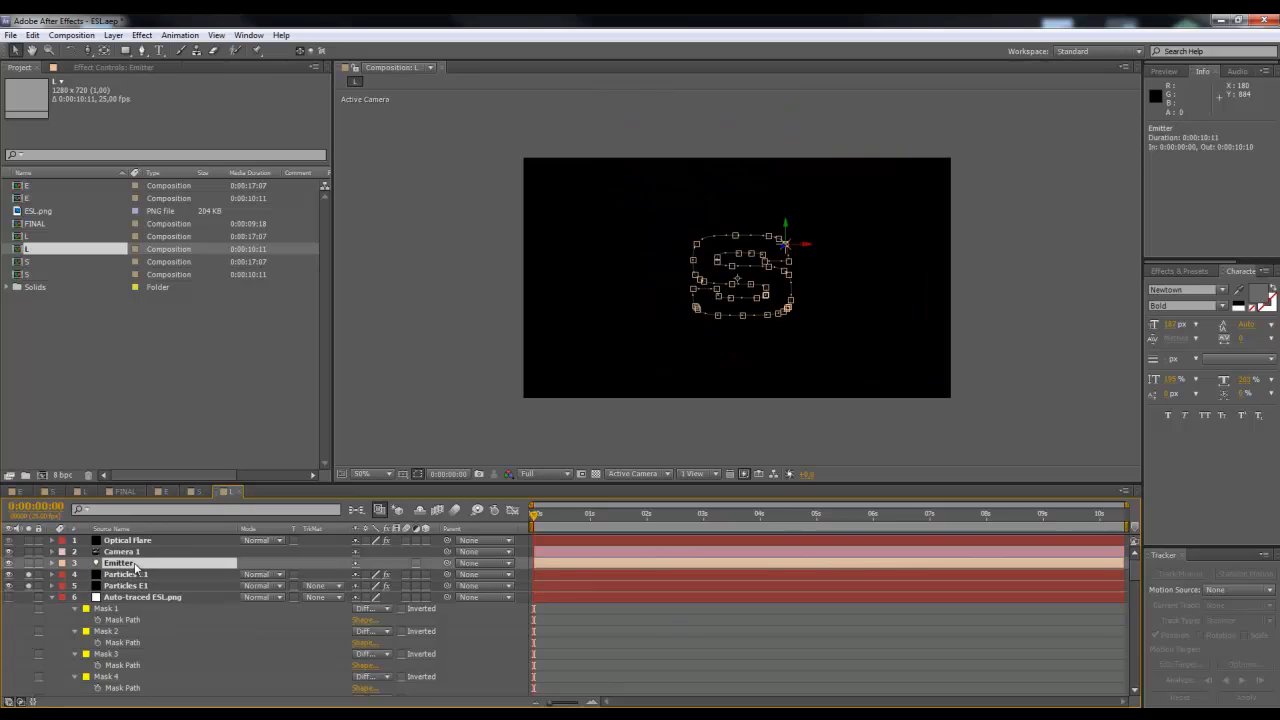
key("ctrl+v")
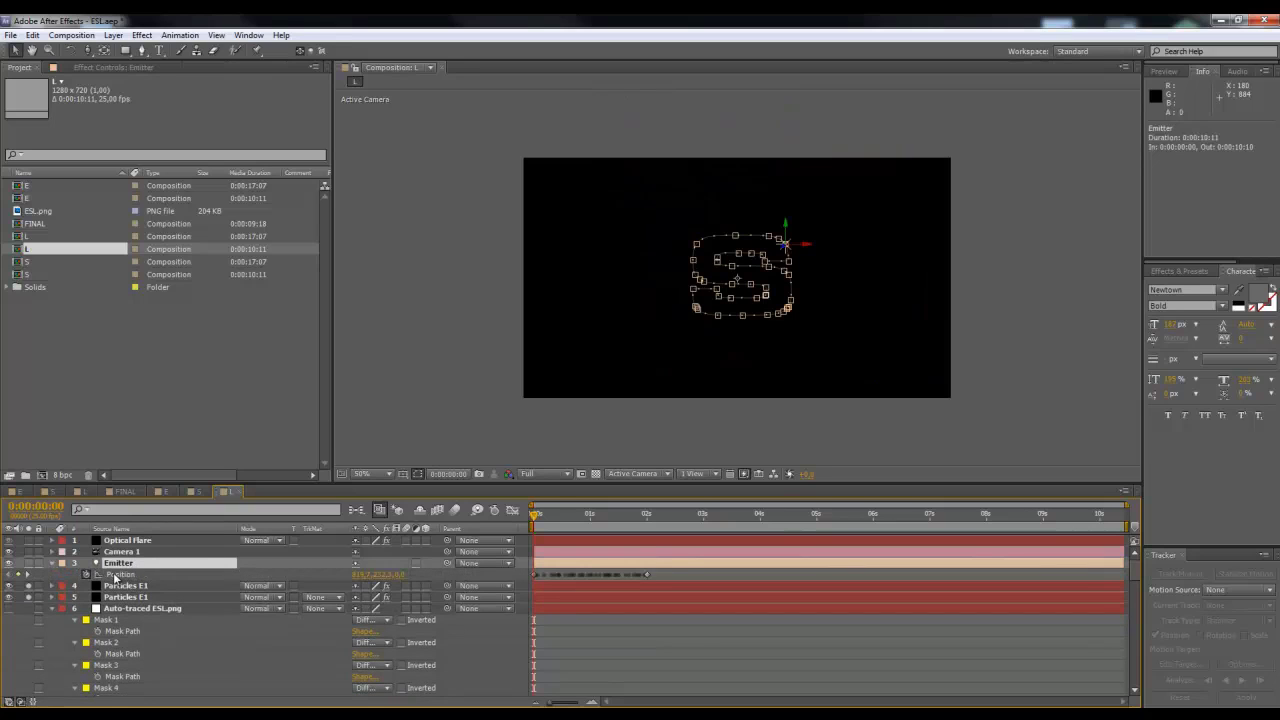
left_click_drag(666, 573, 527, 578)
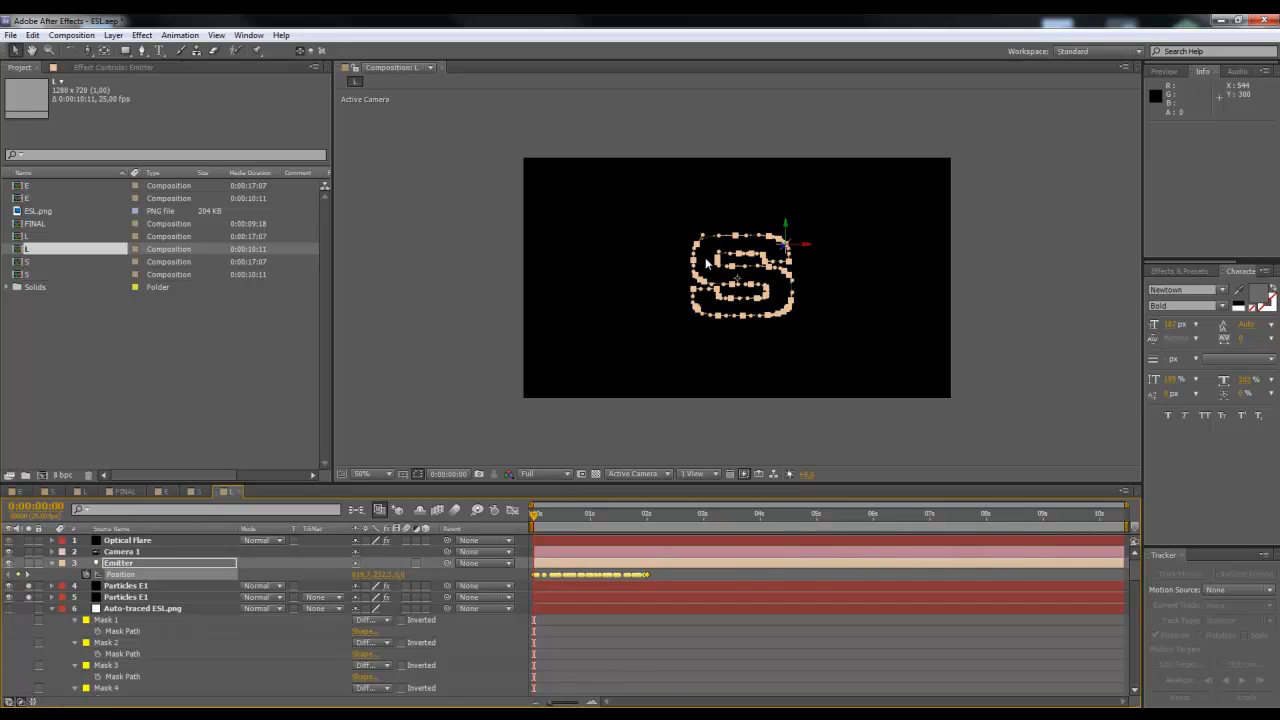
key("Delete")
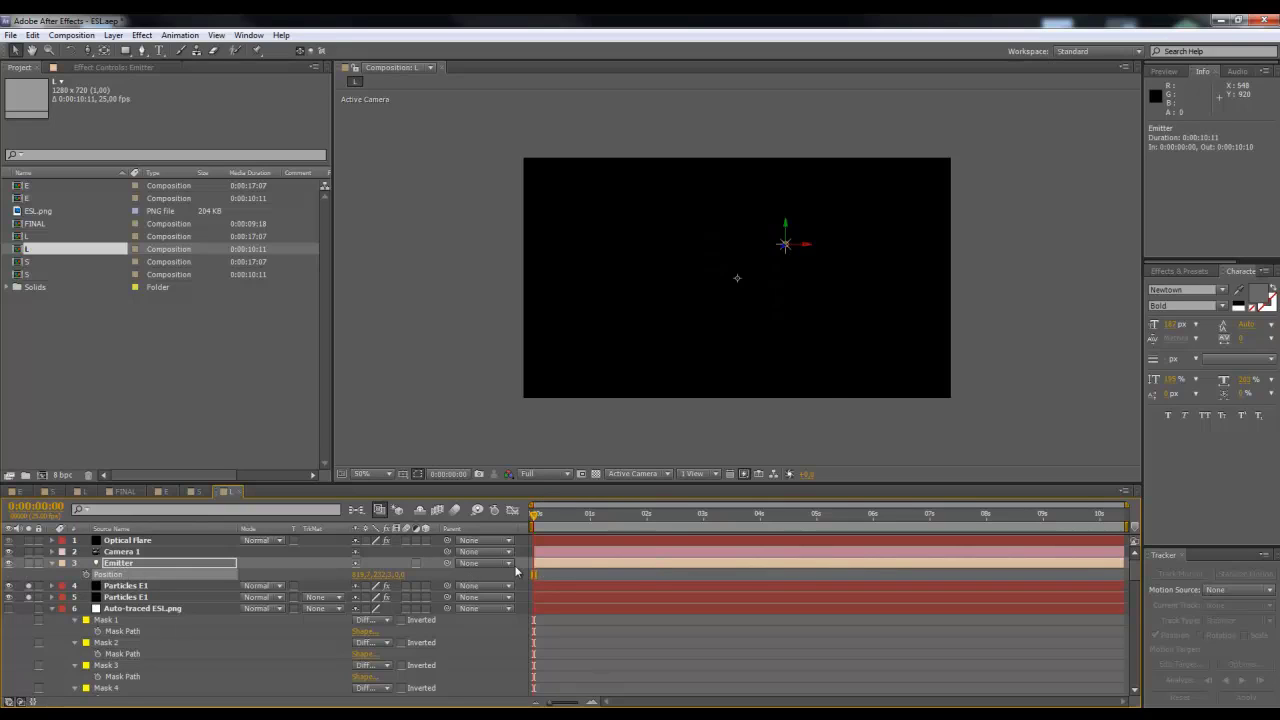
key("ctrl+z")
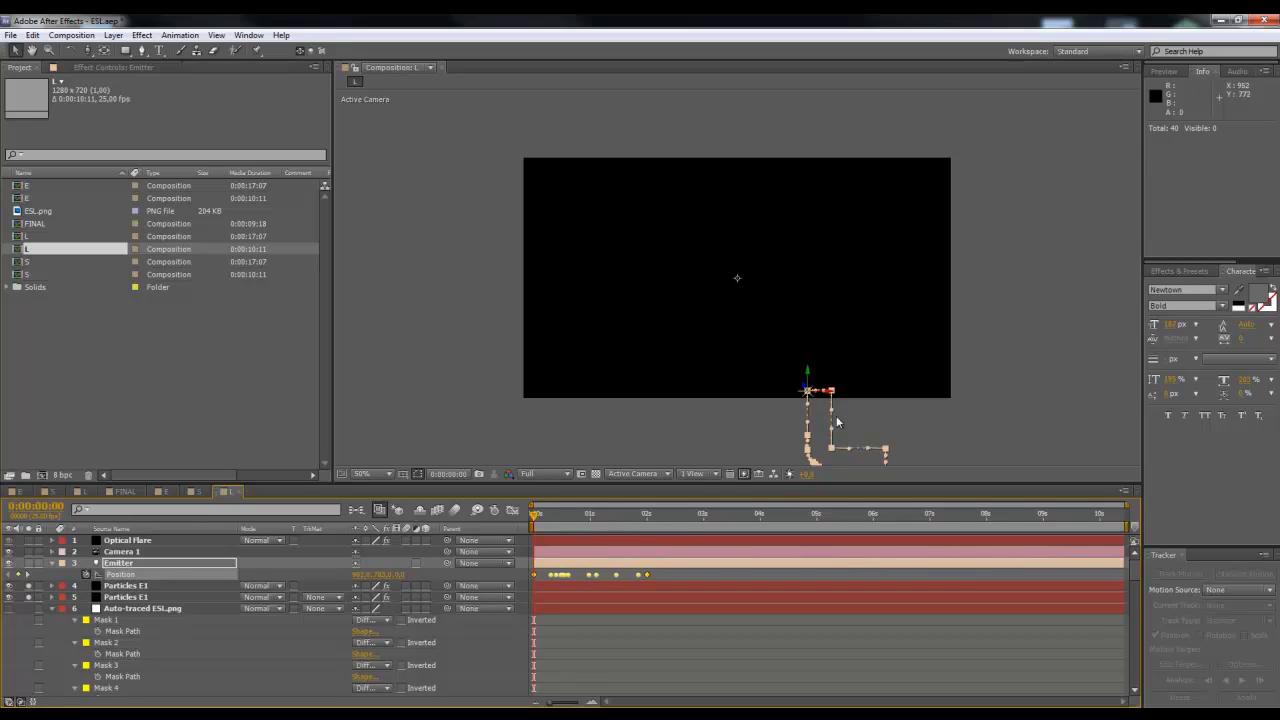
Step: Move all of the Emitter's Position keyframes together so the L motion path sits inside the composition frame
key("slash")
key("space")
left_click_drag(826, 389, 737, 263)
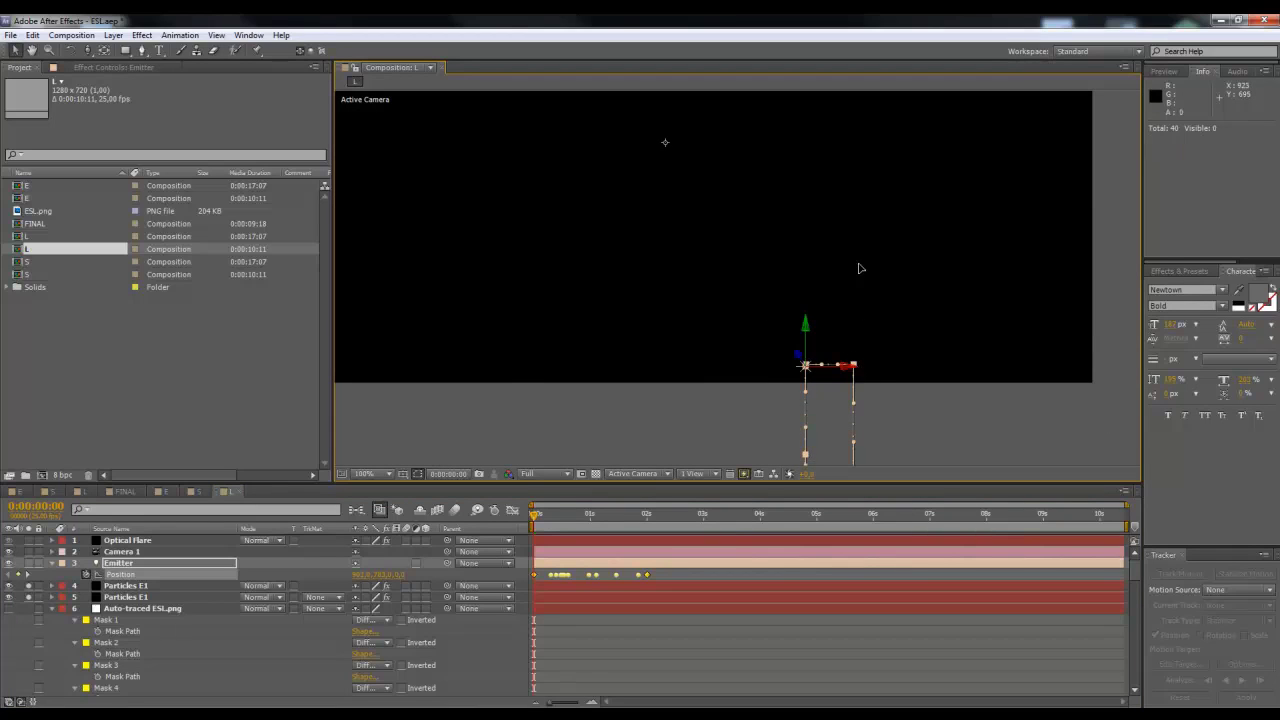
scroll(850, 147, "down", 5)
key("comma")
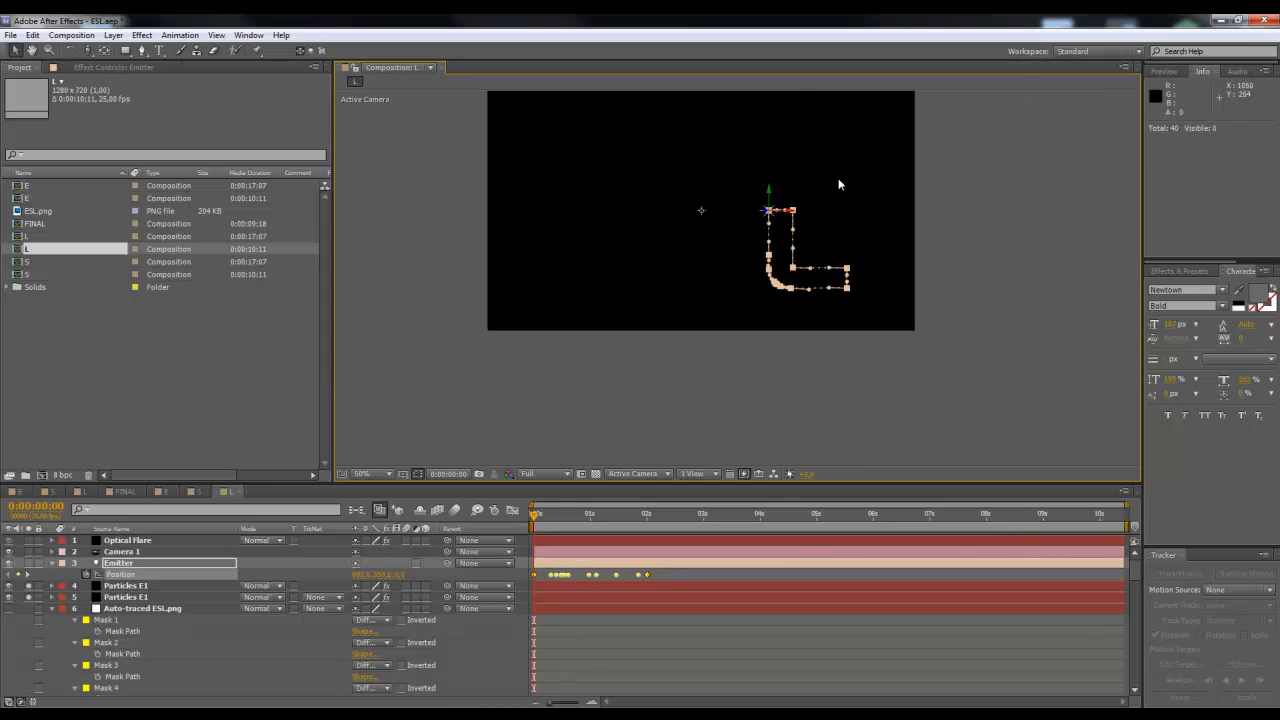
key("space")
left_click_drag(797, 211, 809, 123)
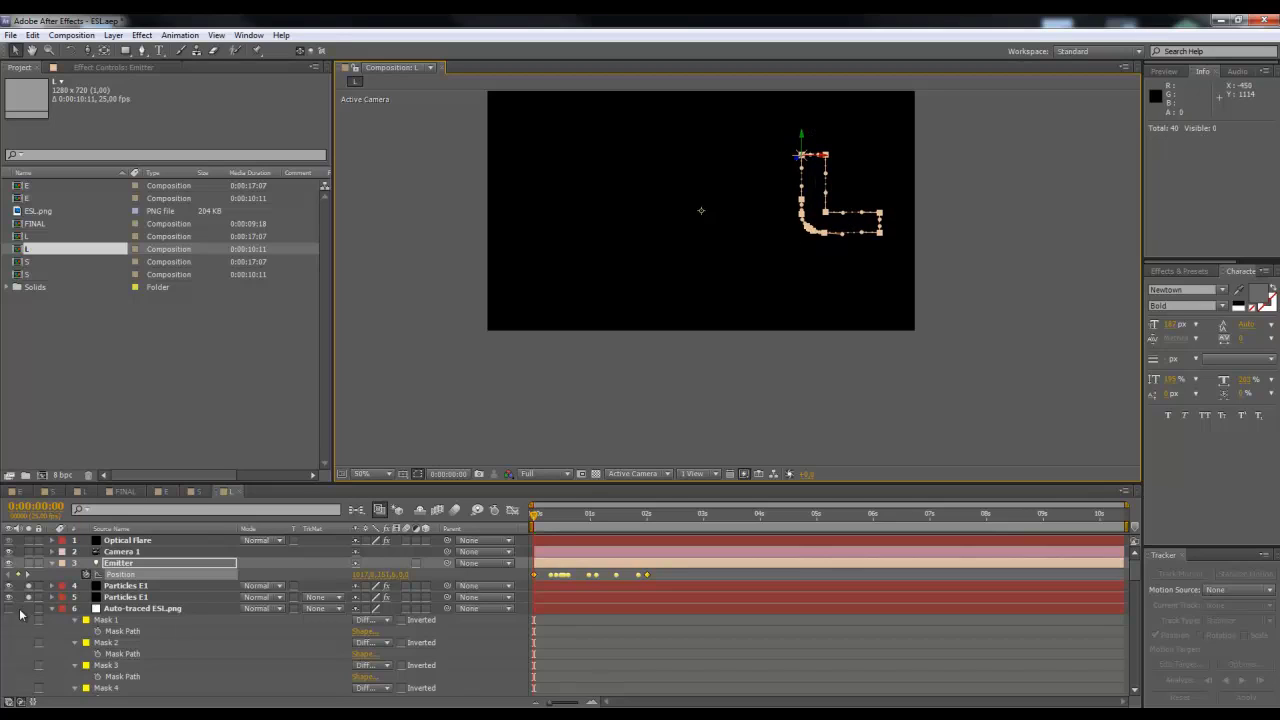
Step: Show and solo ESL.png as a reference, align the Emitter's L motion path with the logo's L, and deselect everything
left_click(52, 608)
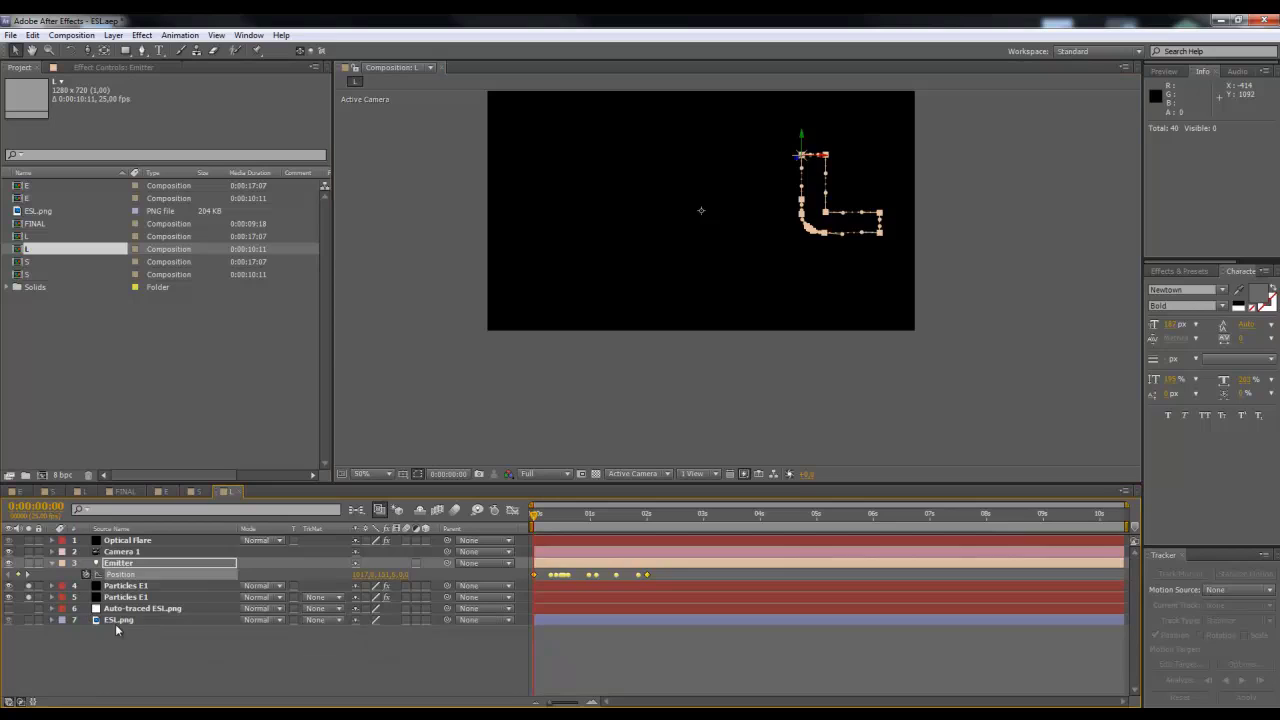
left_click(116, 622)
left_click(30, 620)
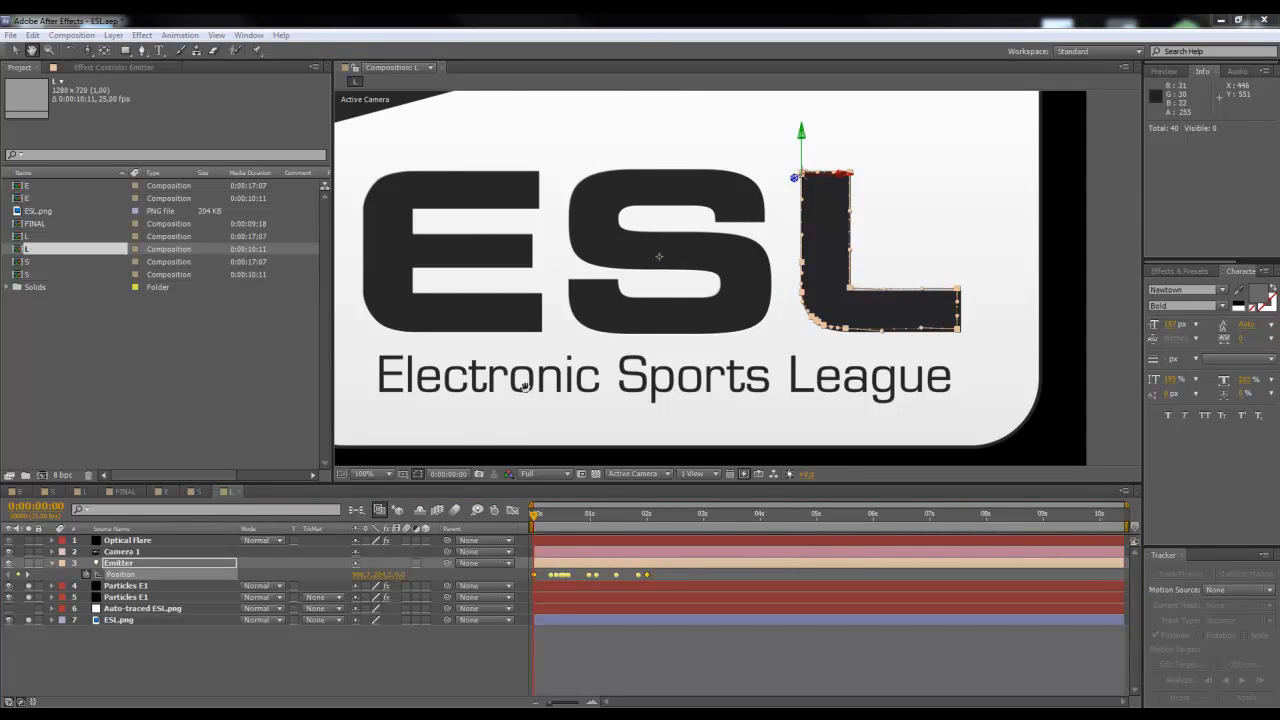
key("v")
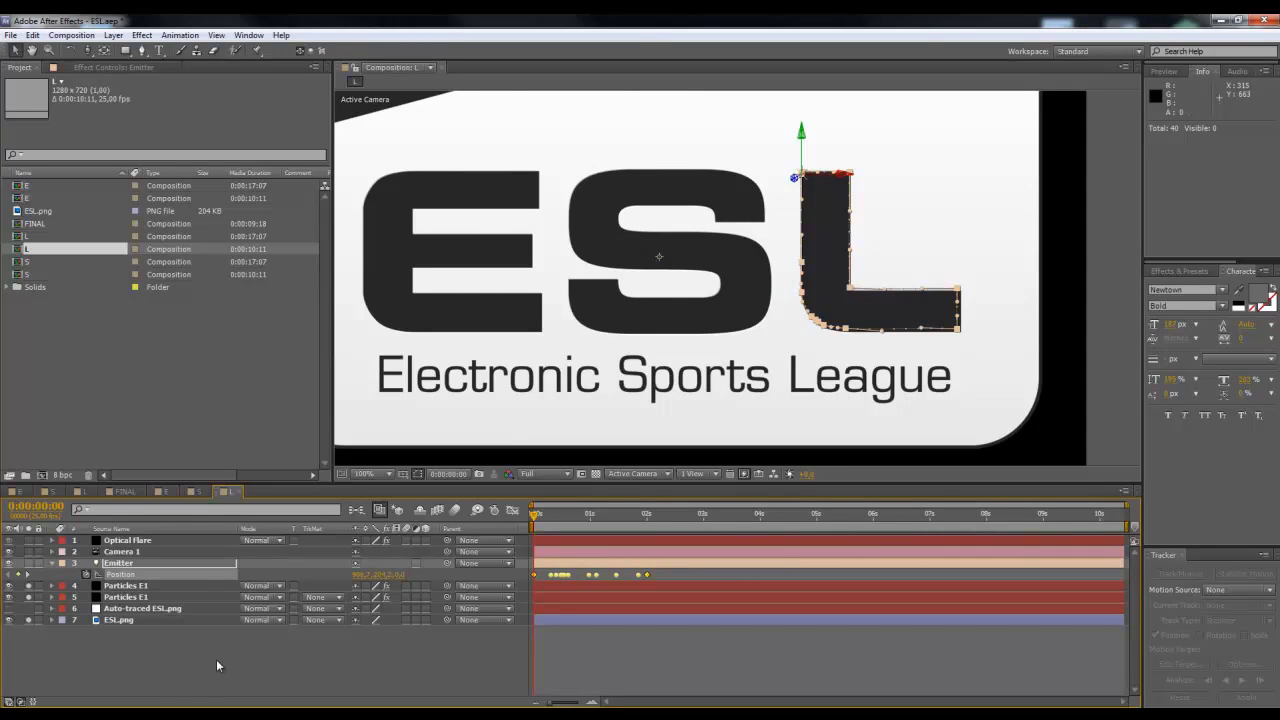
left_click(216, 659)
key("comma")
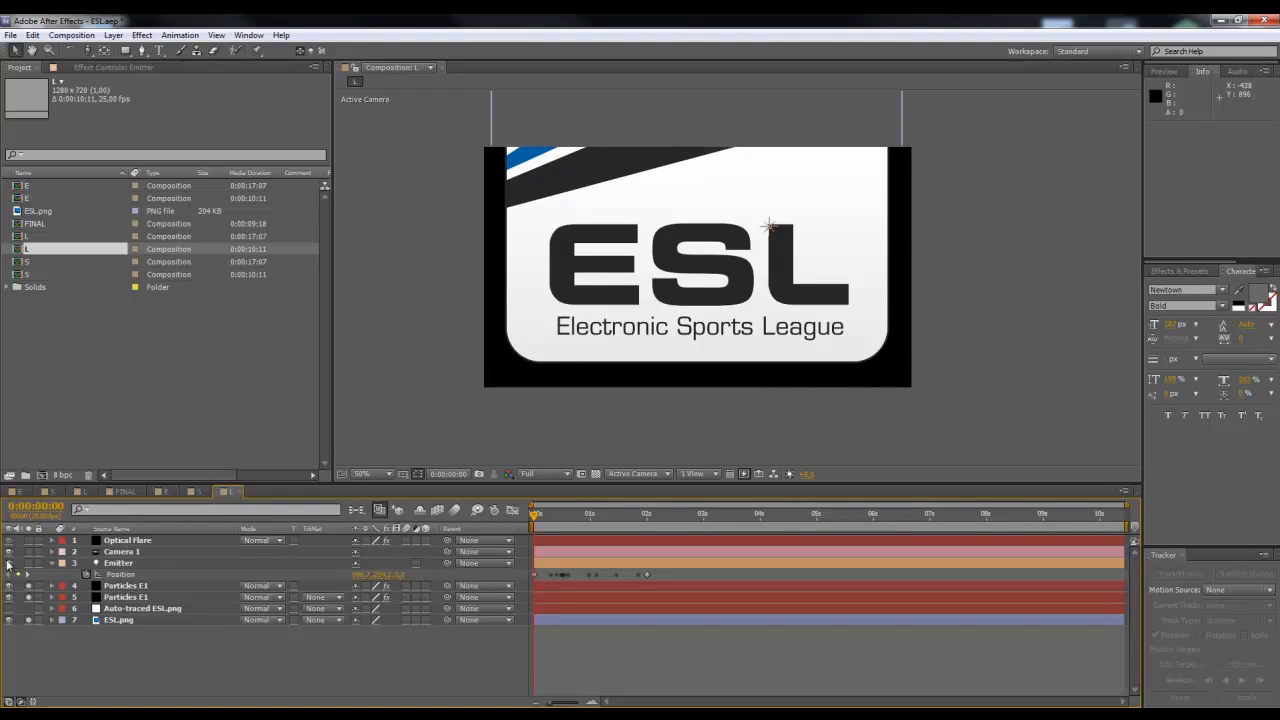
Step: Turn off solo for the ESL.png layer in the L composition and inspect the letter's glowing outline at 0:00:02:00
left_click(121, 596)
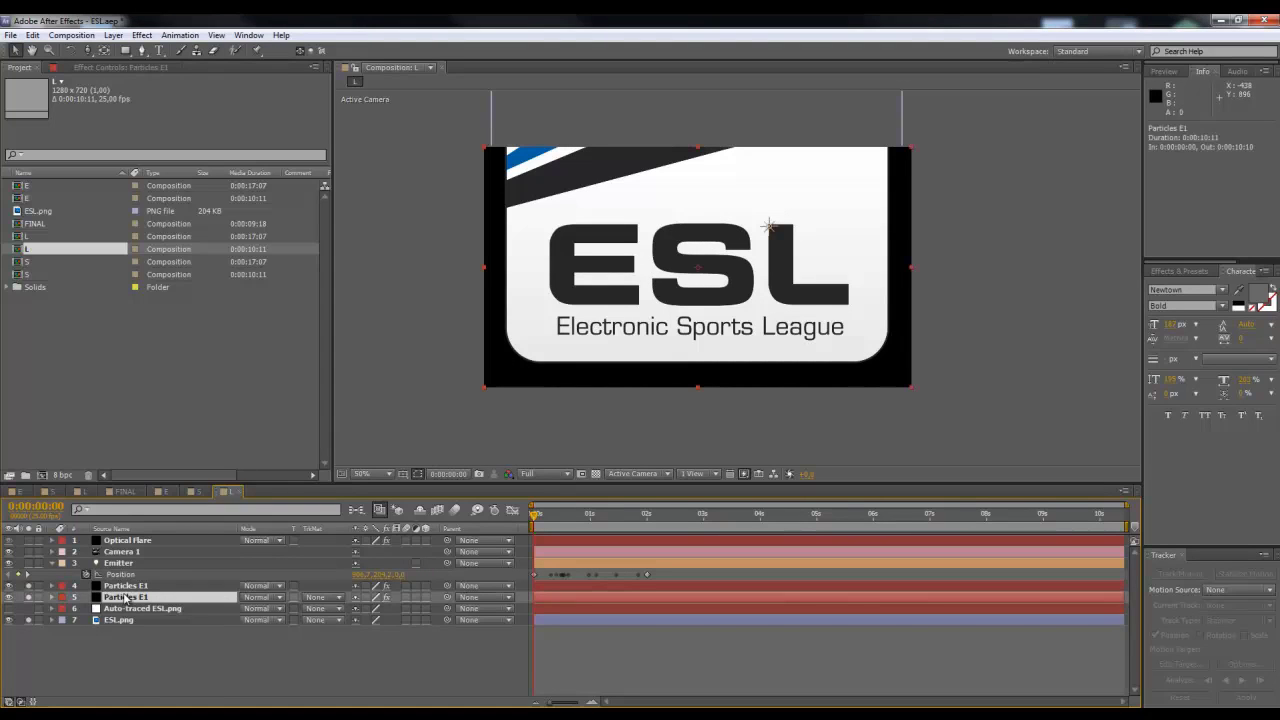
left_click(28, 620)
left_click_drag(576, 517, 647, 520)
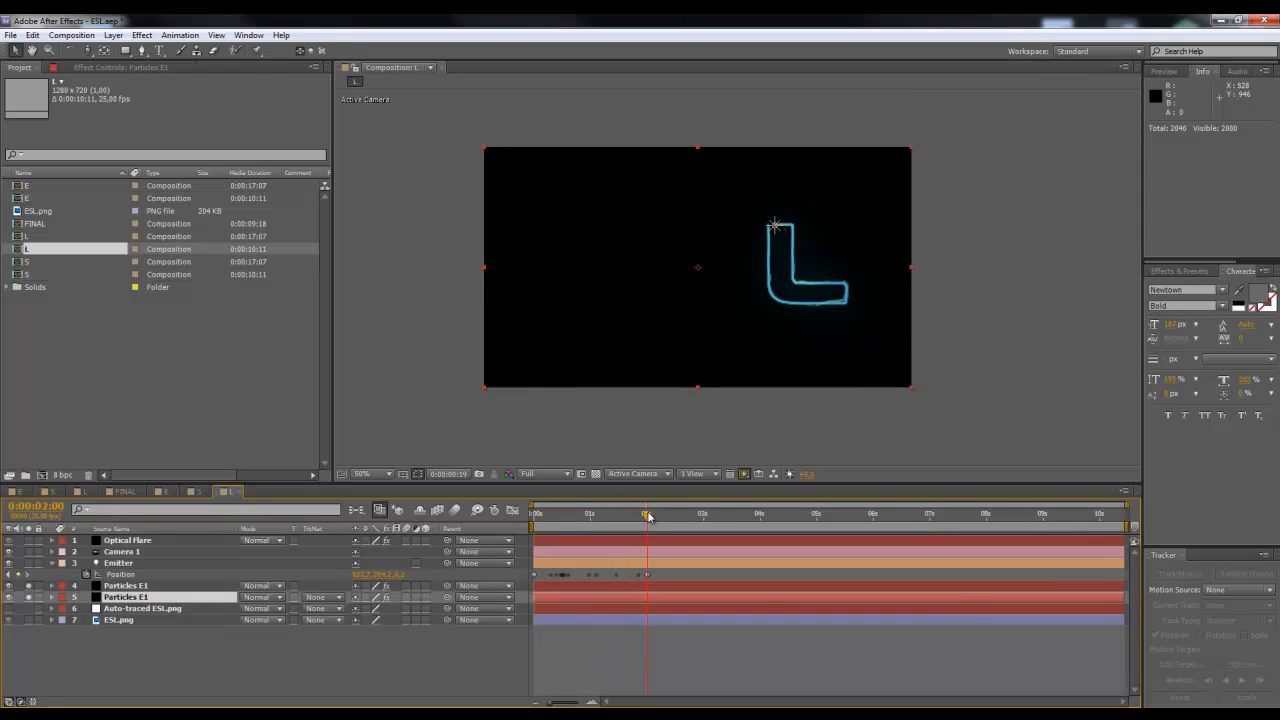
scroll(789, 251, "up", 2)
scroll(885, 237, "up", 2)
scroll(885, 240, "down", 2)
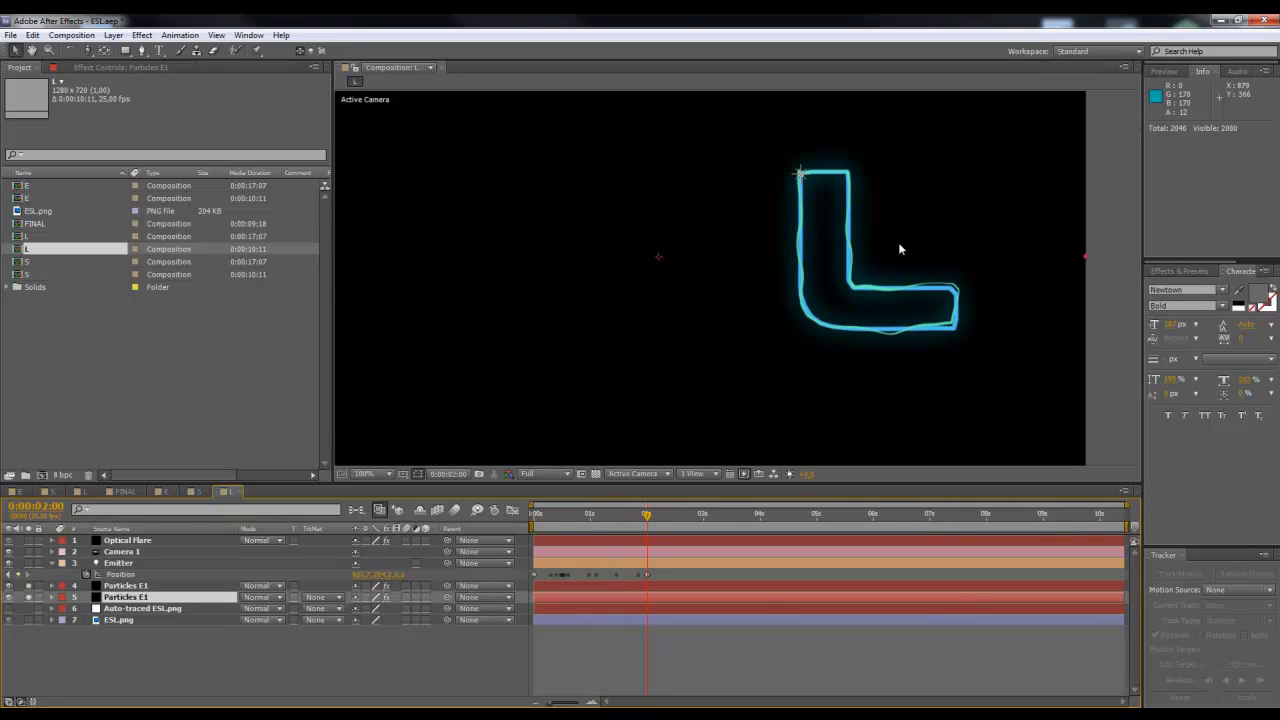
key("space")
left_click_drag(894, 230, 811, 263)
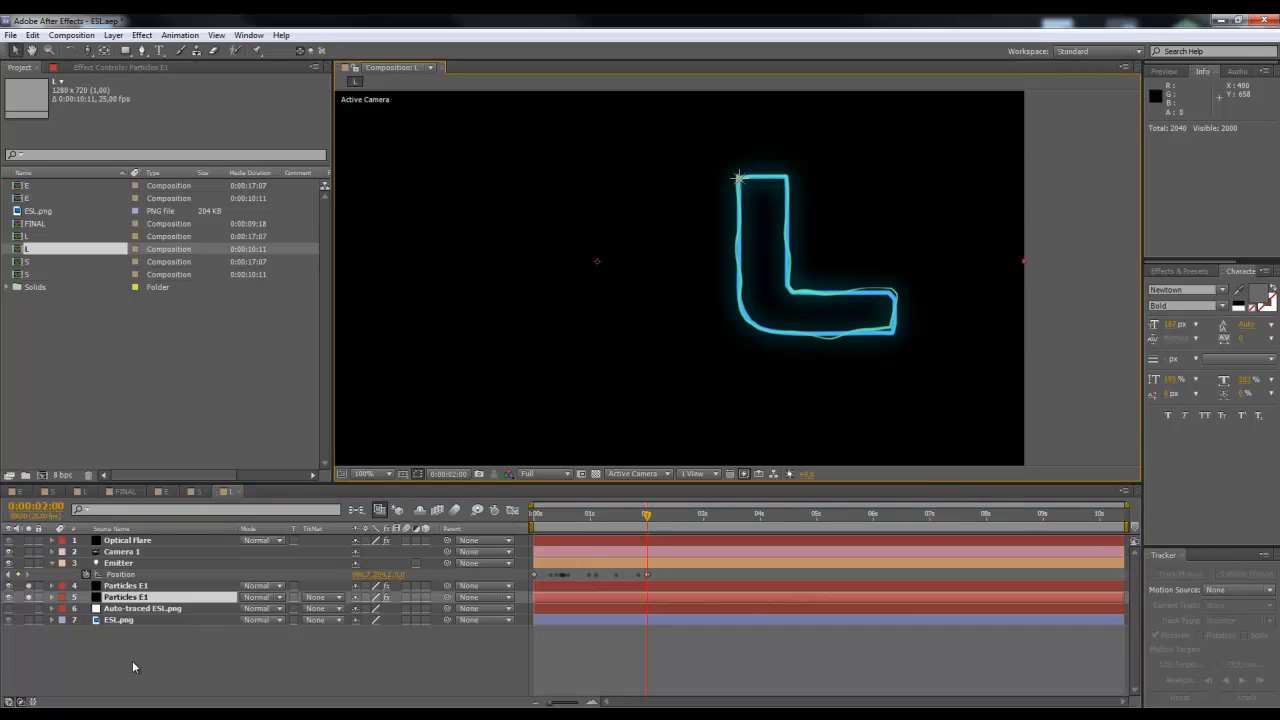
left_click(132, 660)
Step: Create a new 1280 x 720, 25 fps composition named FINAL with a duration of 0:00:10:11
left_click(147, 347)
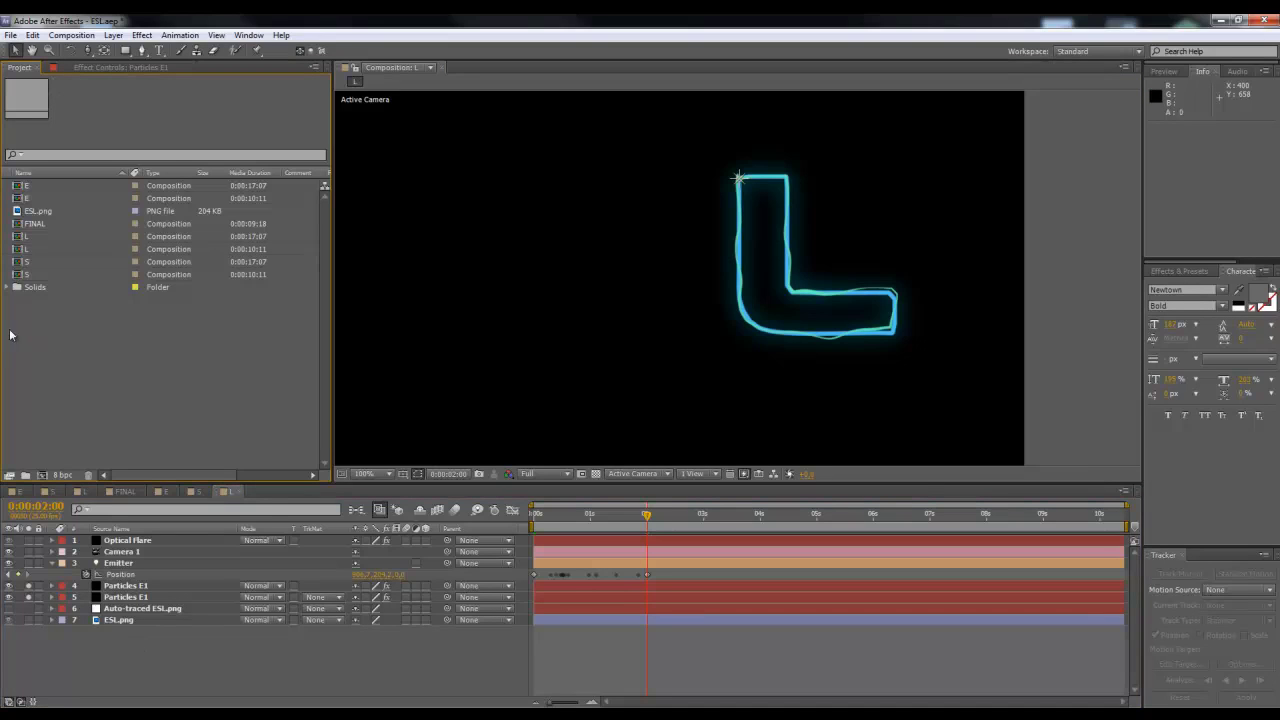
left_click(42, 475)
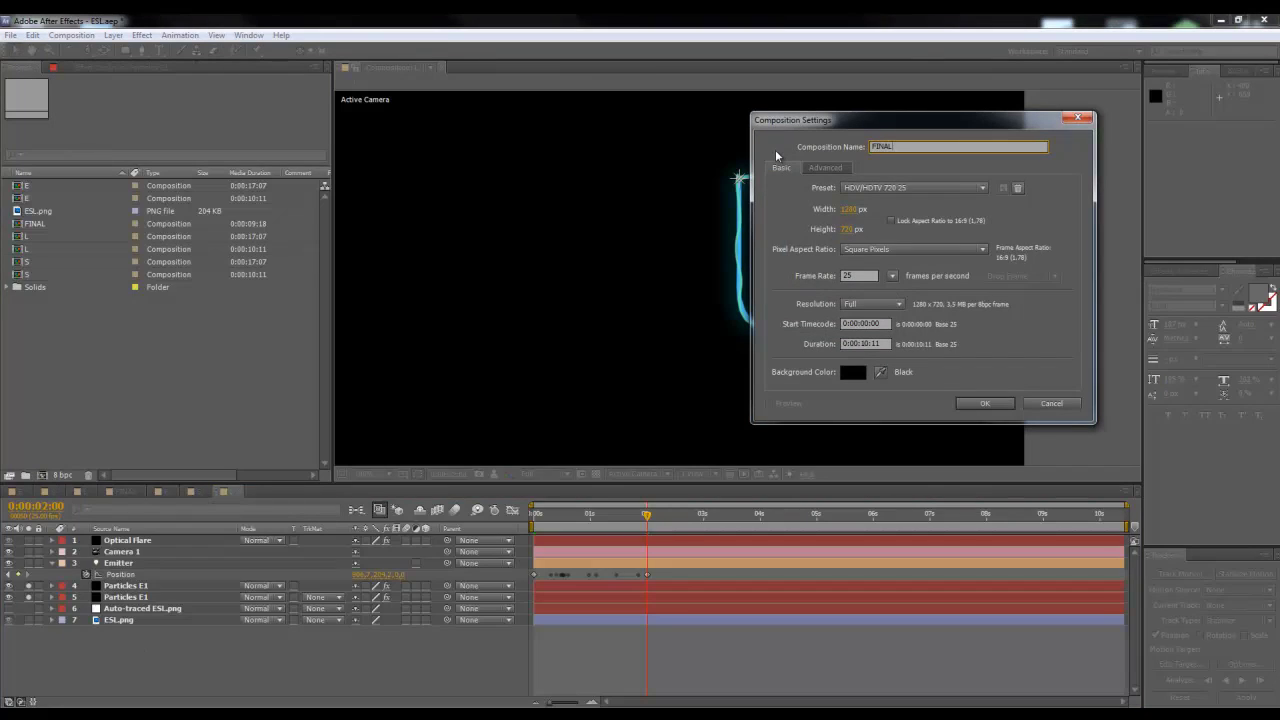
left_click_drag(893, 121, 321, 167)
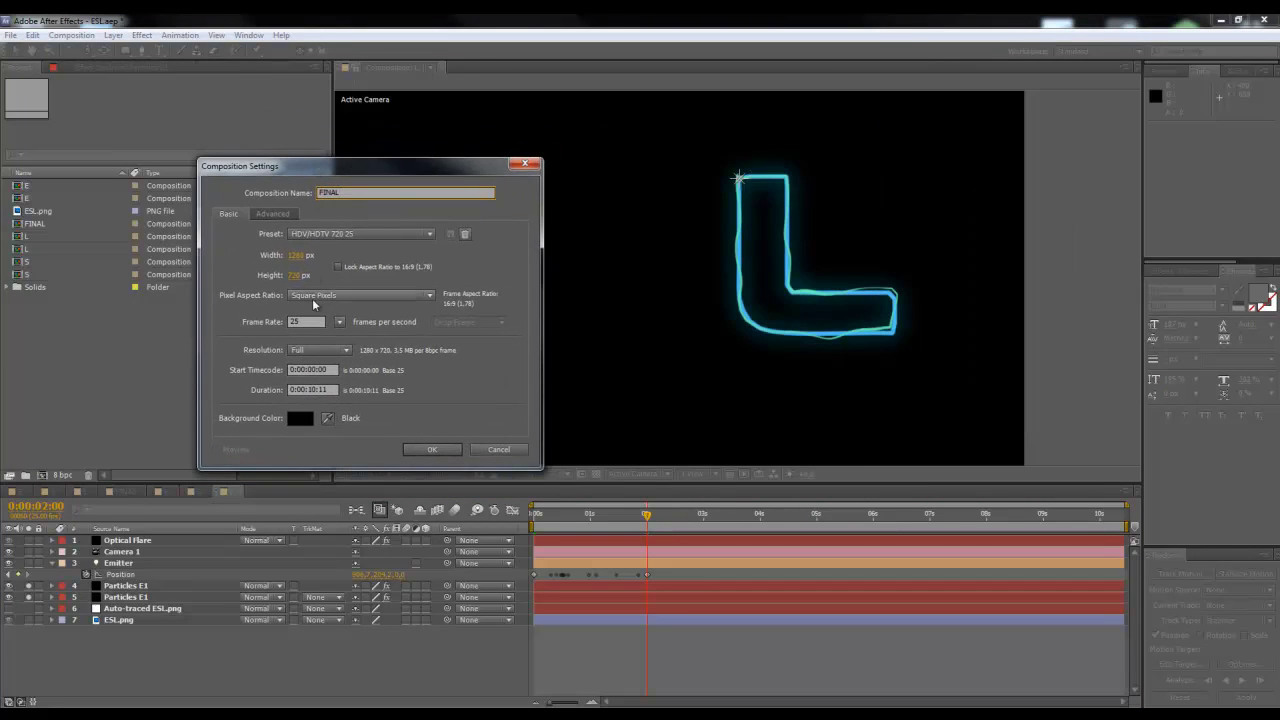
left_click(428, 450)
key("Tab")
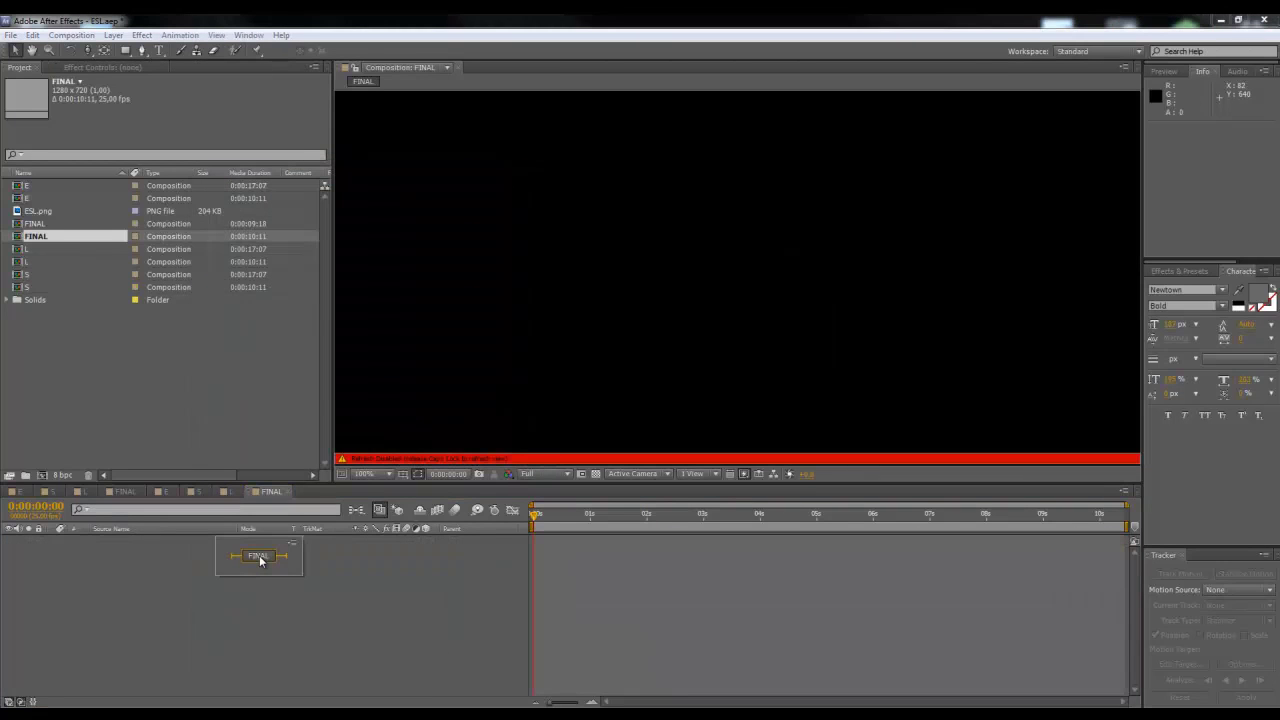
left_click(125, 537)
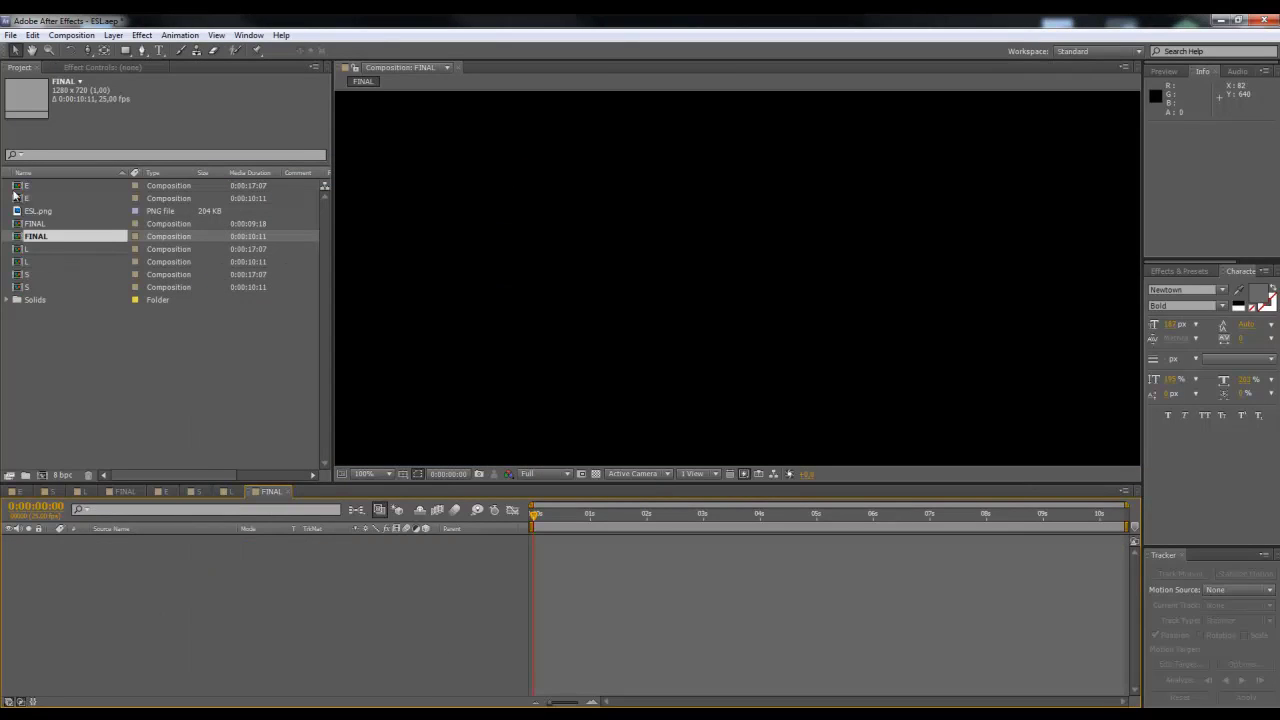
Step: Add the 0:00:10:11 versions of the S, L and E compositions to FINAL, stacked in the order E, S, L
left_click(26, 288)
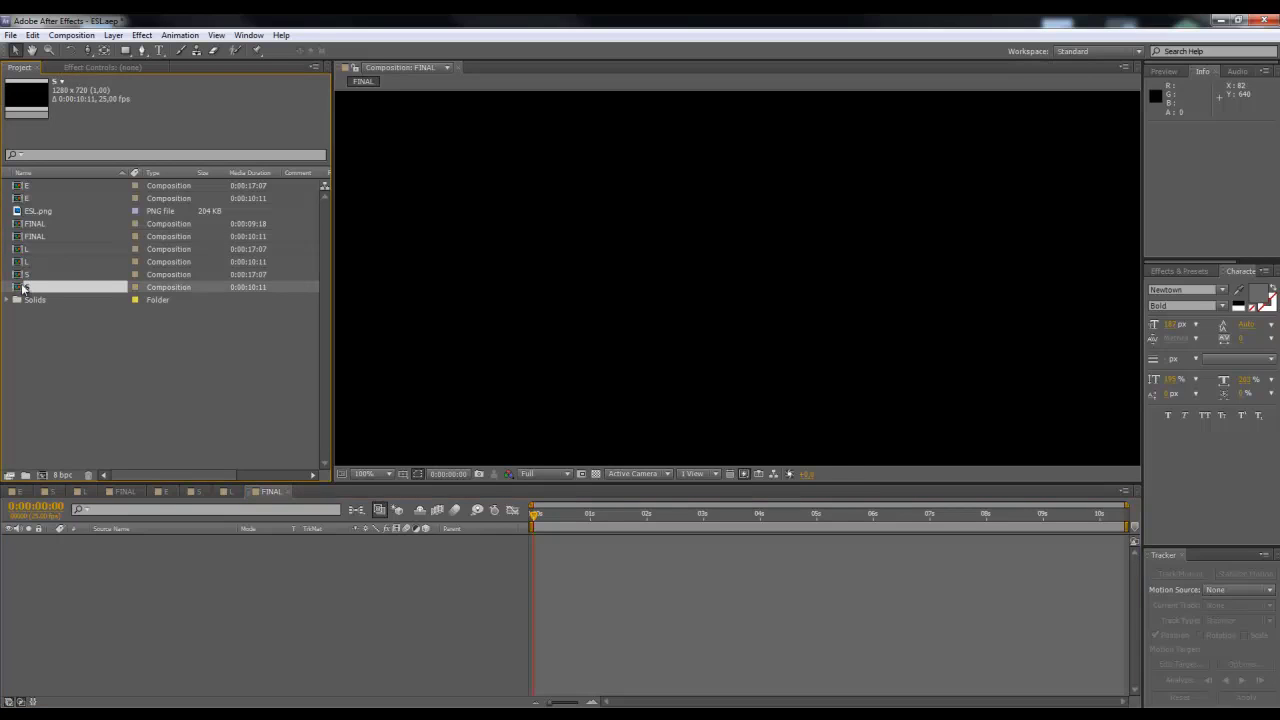
double_click(24, 288)
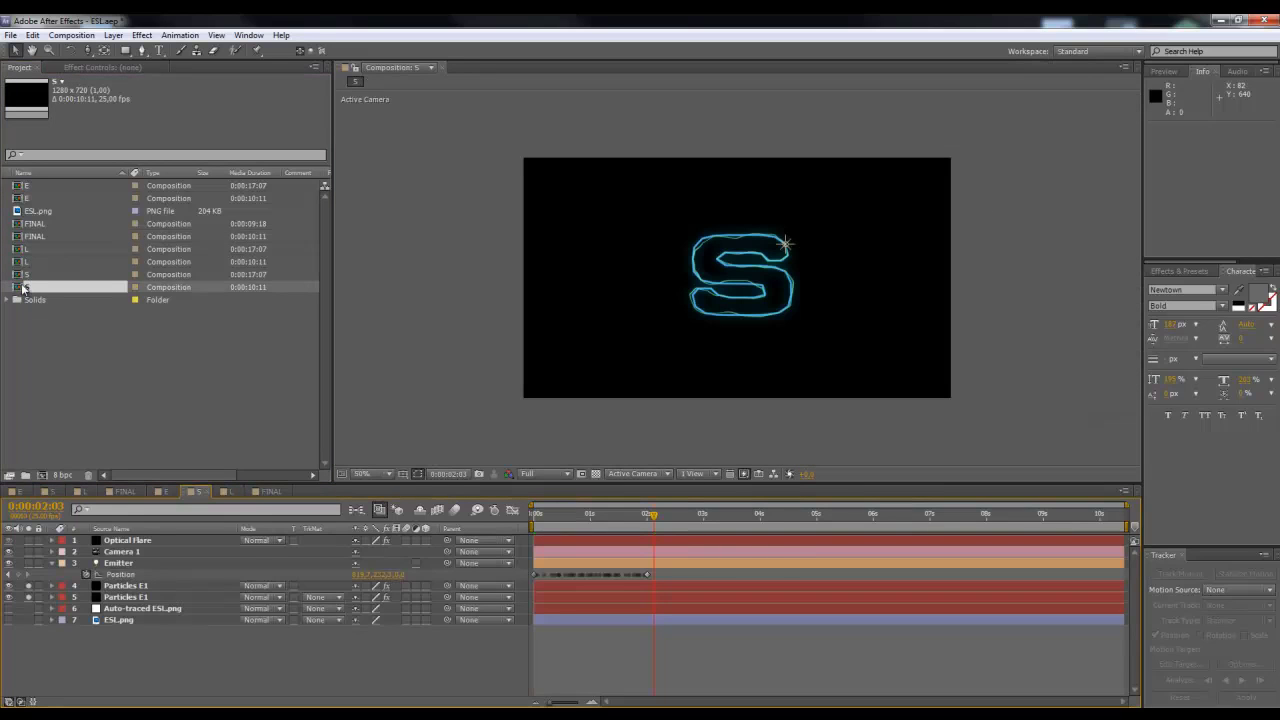
left_click(270, 491)
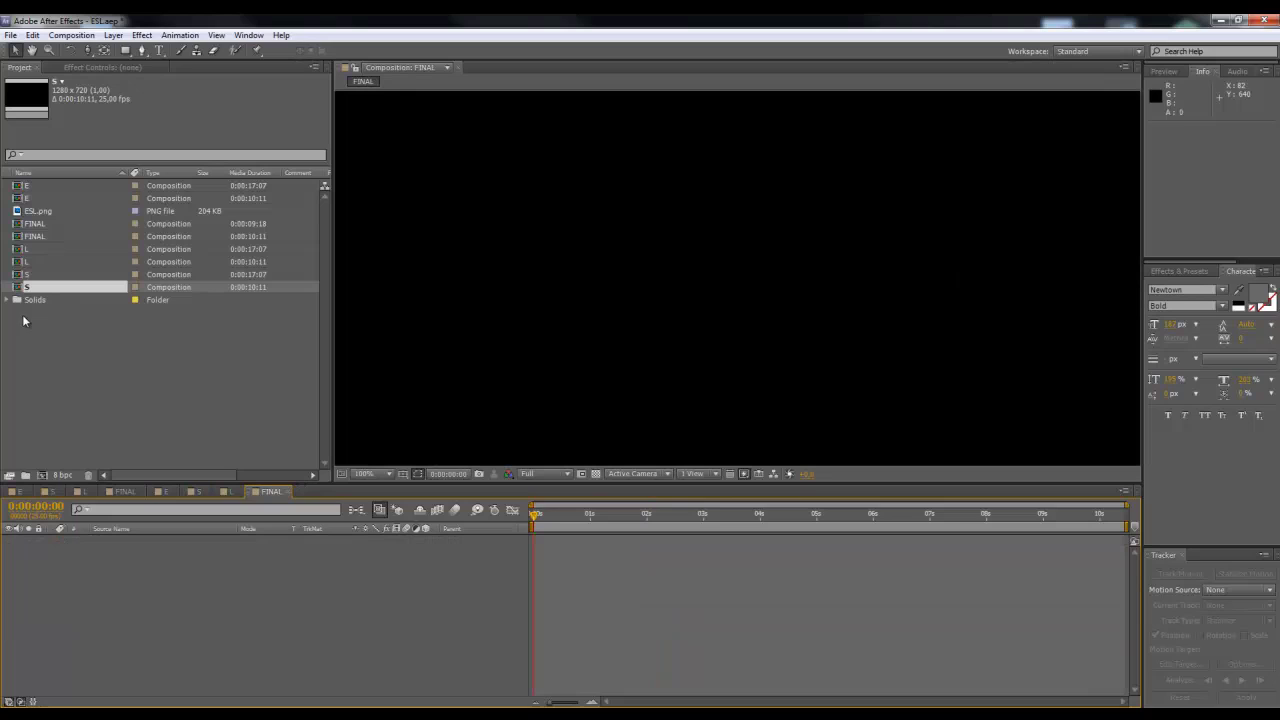
left_click_drag(24, 288, 100, 572)
left_click(22, 262)
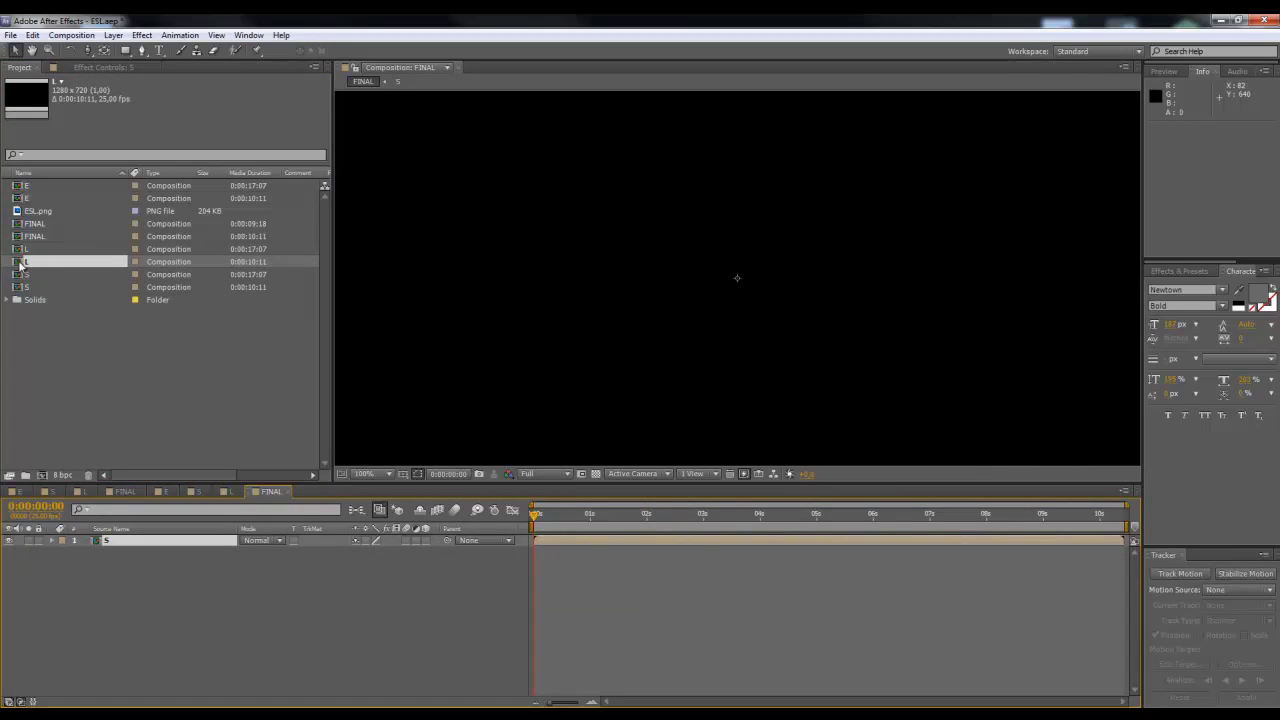
left_click_drag(20, 262, 118, 600)
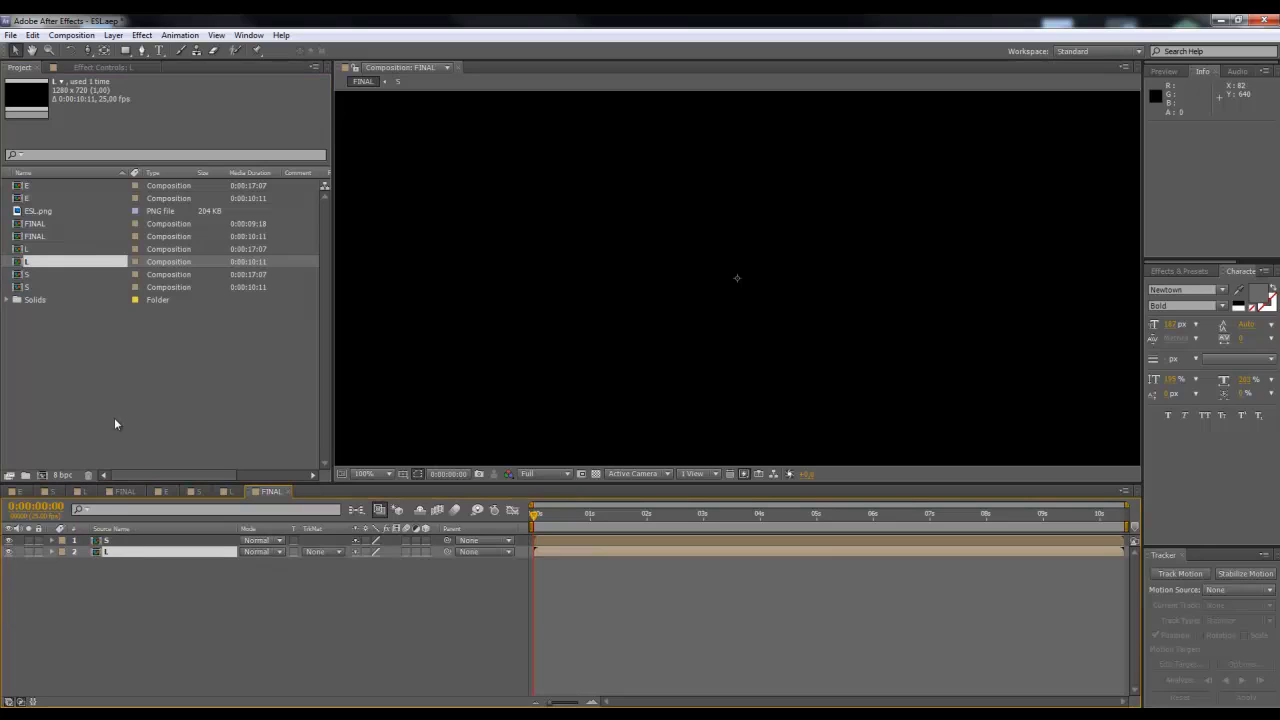
left_click(22, 200)
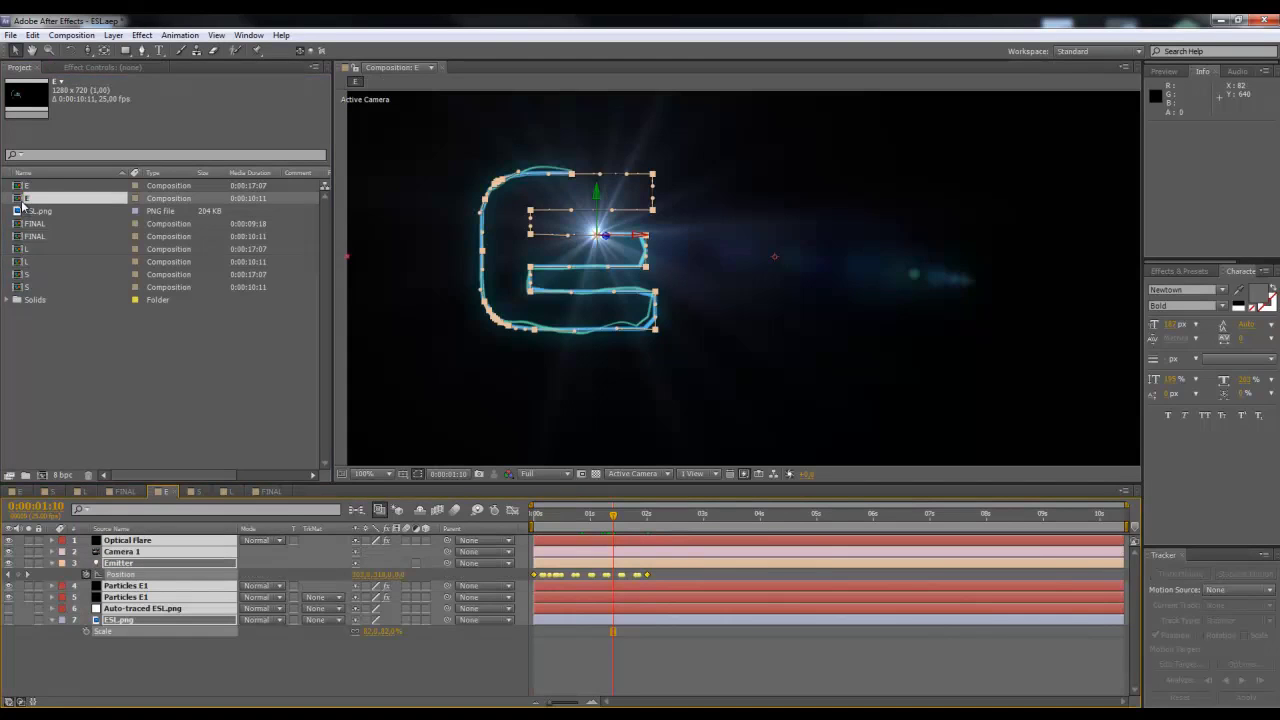
left_click(271, 492)
left_click_drag(25, 203, 109, 538)
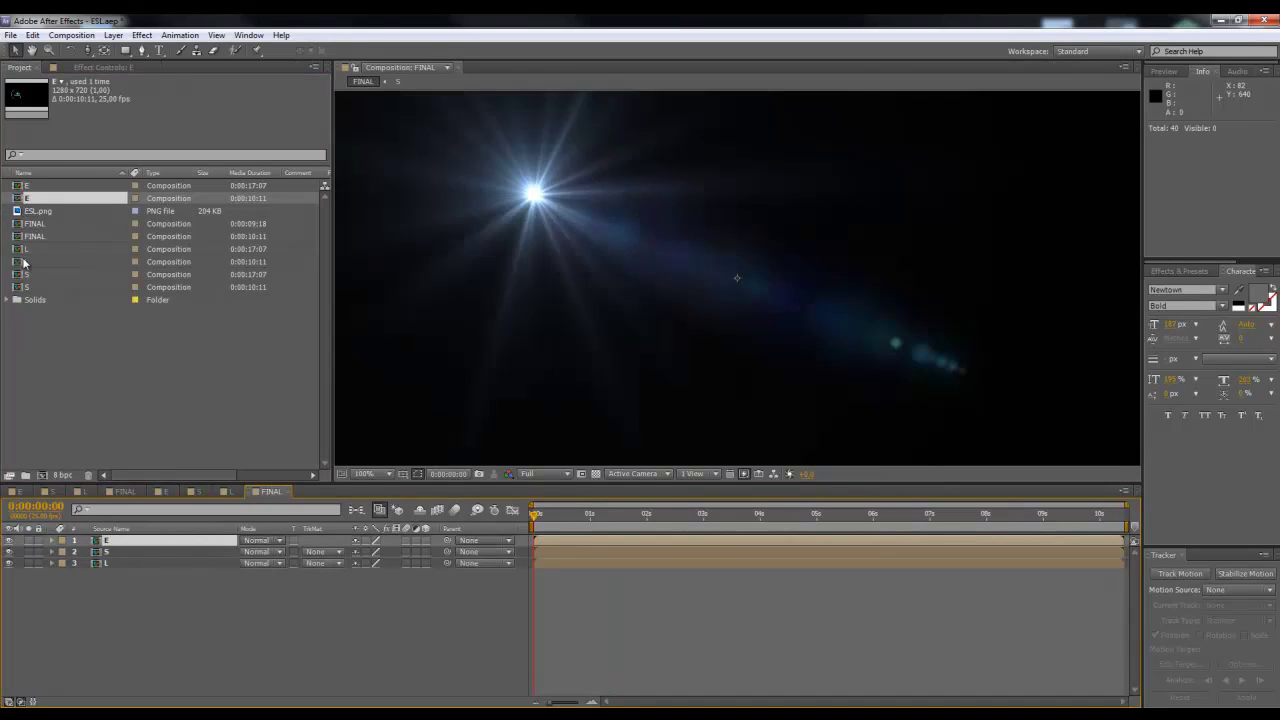
Step: Scrub the FINAL composition to 0:00:01:11 and inspect the three letter outlines together
mouse_move(555, 517)
left_mouse_down()
mouse_move(669, 517)
mouse_move(620, 518)
mouse_move(615, 530)
left_mouse_up()
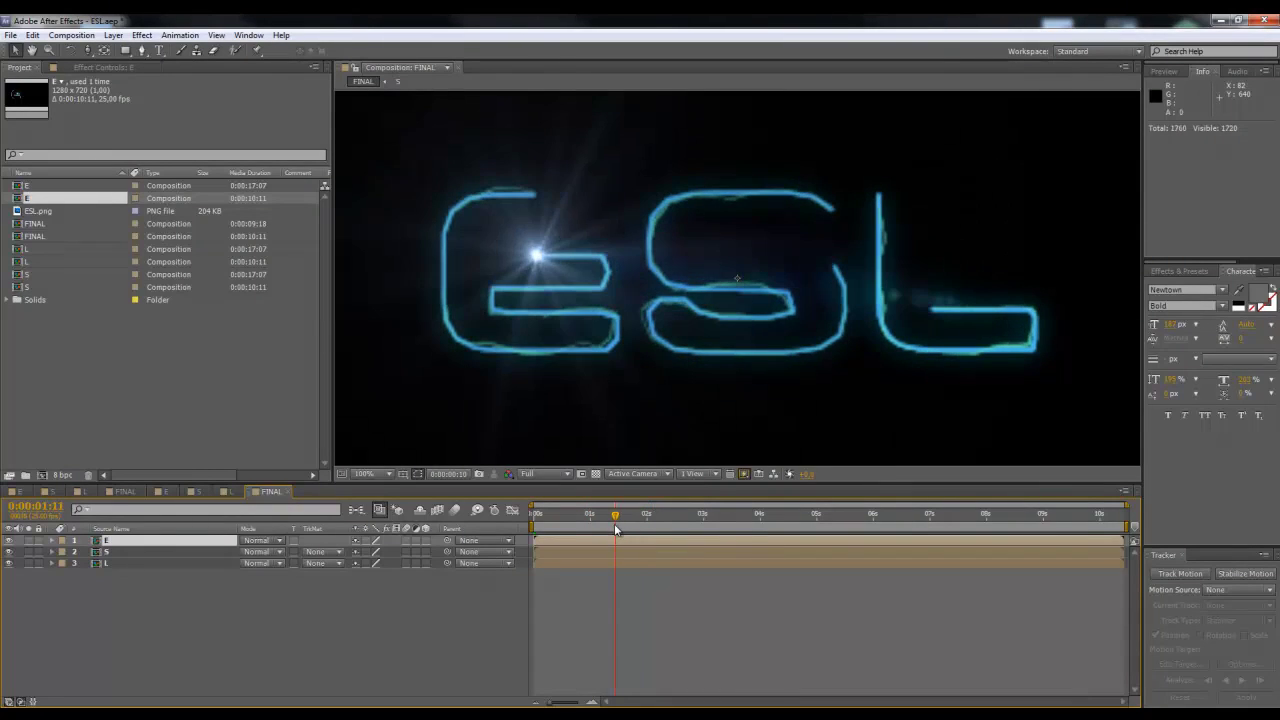
scroll(783, 330, "down", 3)
scroll(785, 327, "up", 3)
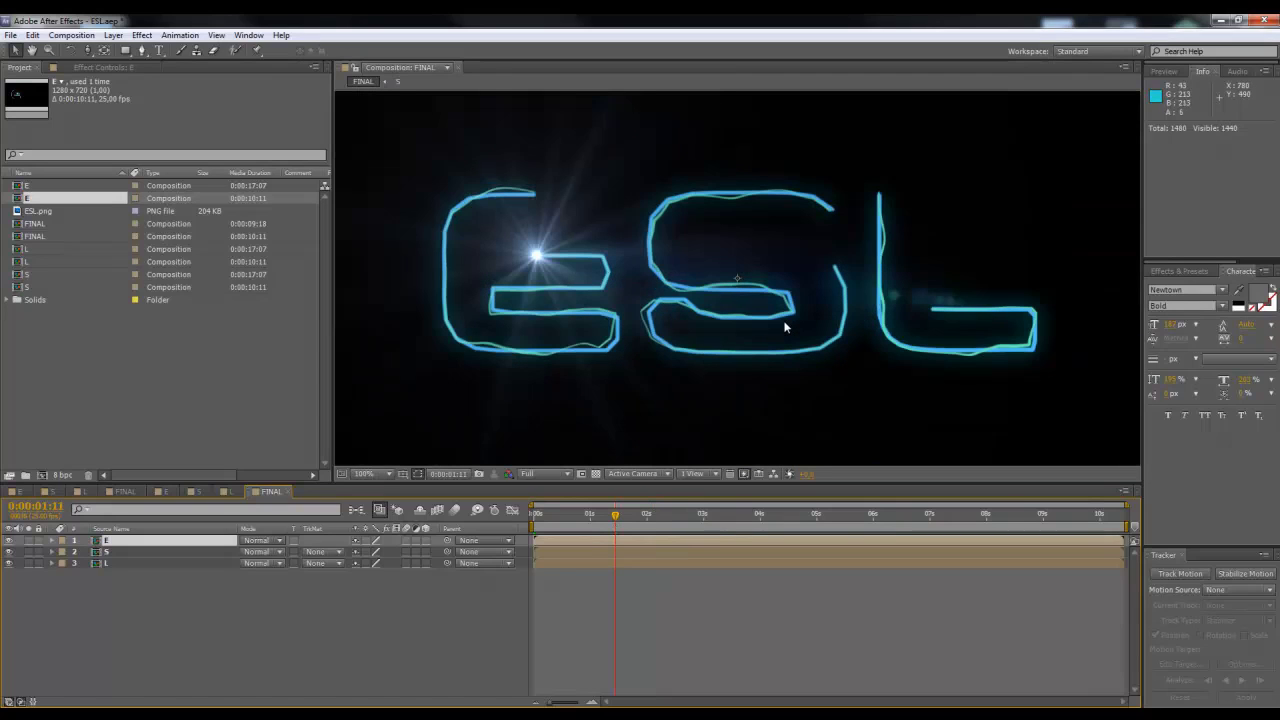
left_click(126, 640)
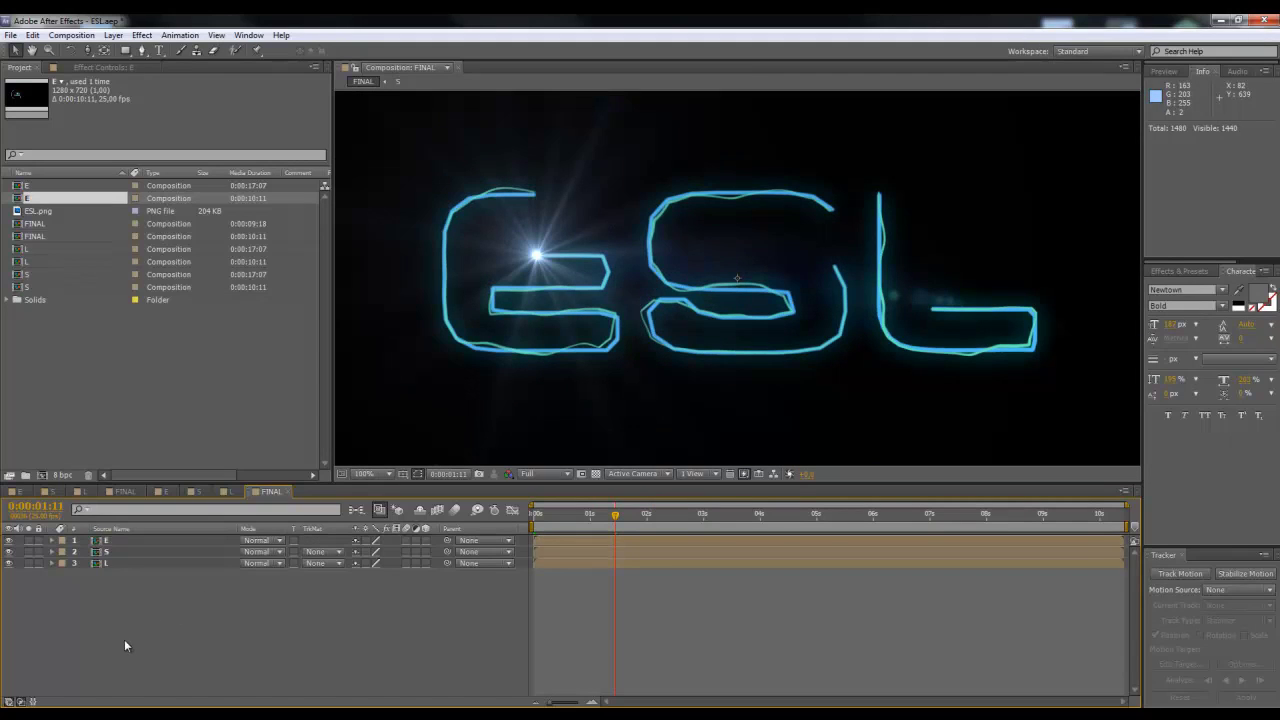
Step: Solo the Optical Flare layer in both the S and L compositions alongside their particle layers
double_click(107, 552)
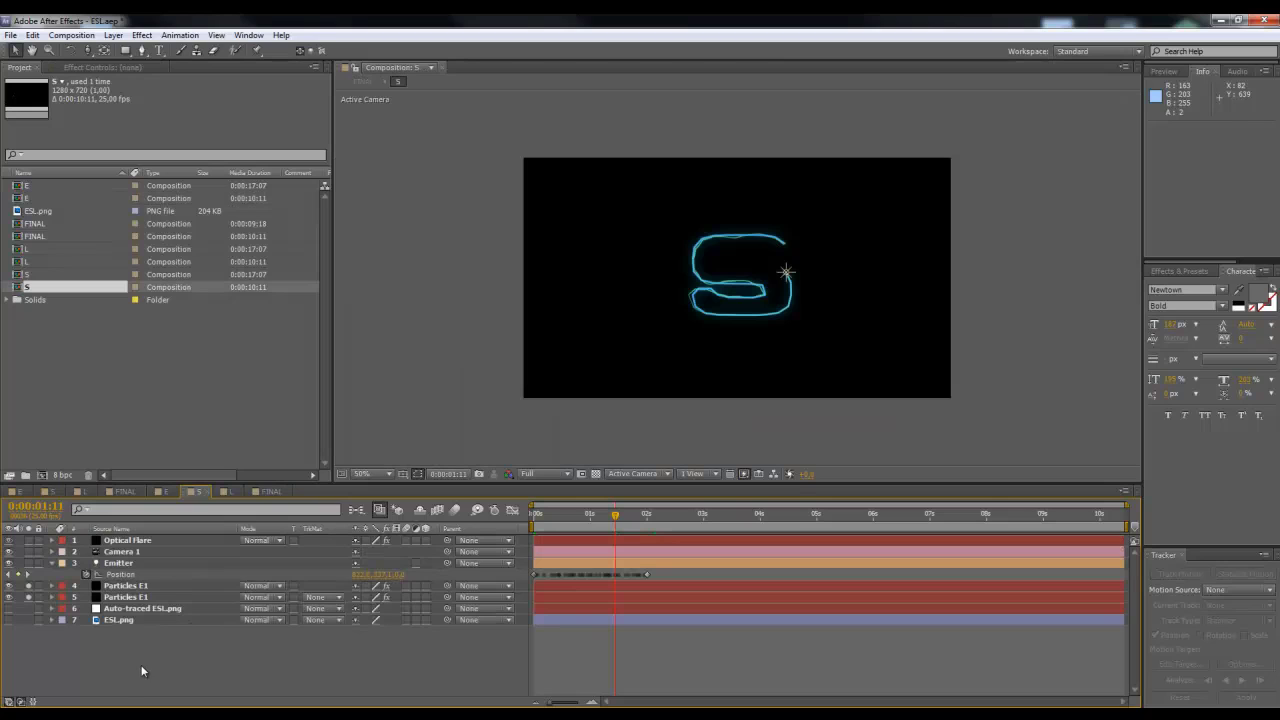
left_click(137, 542)
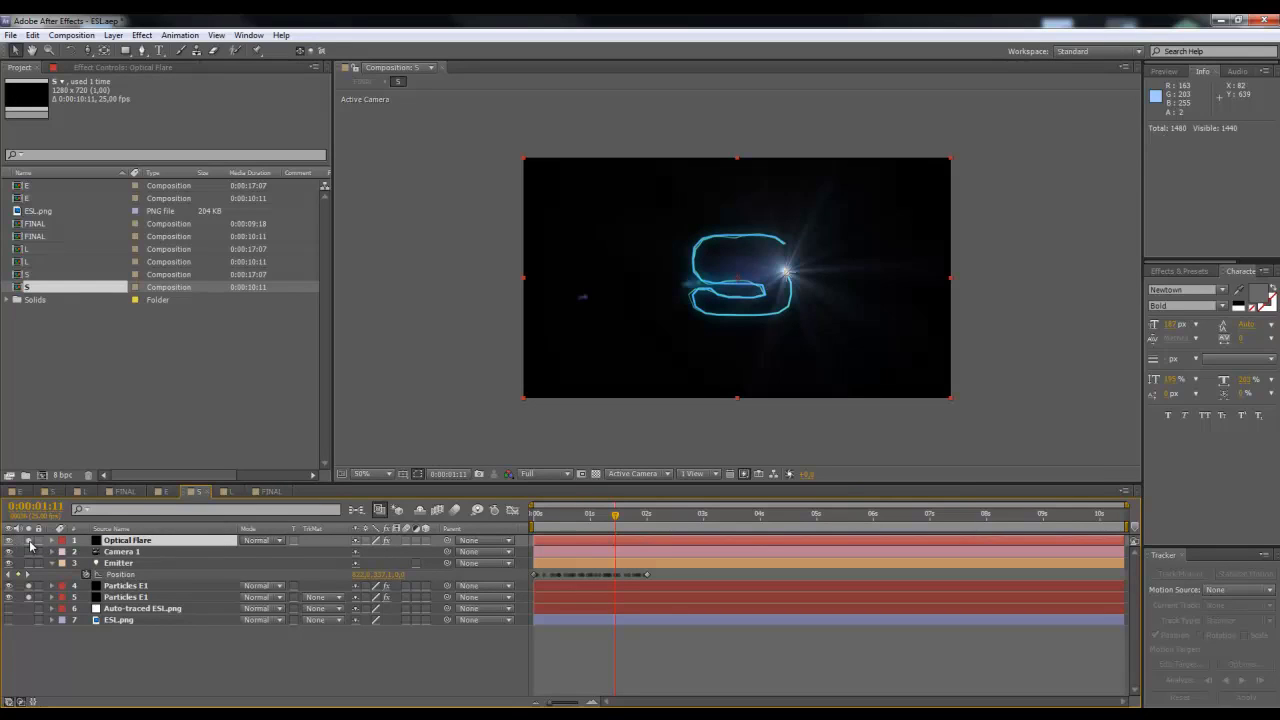
left_click(229, 491)
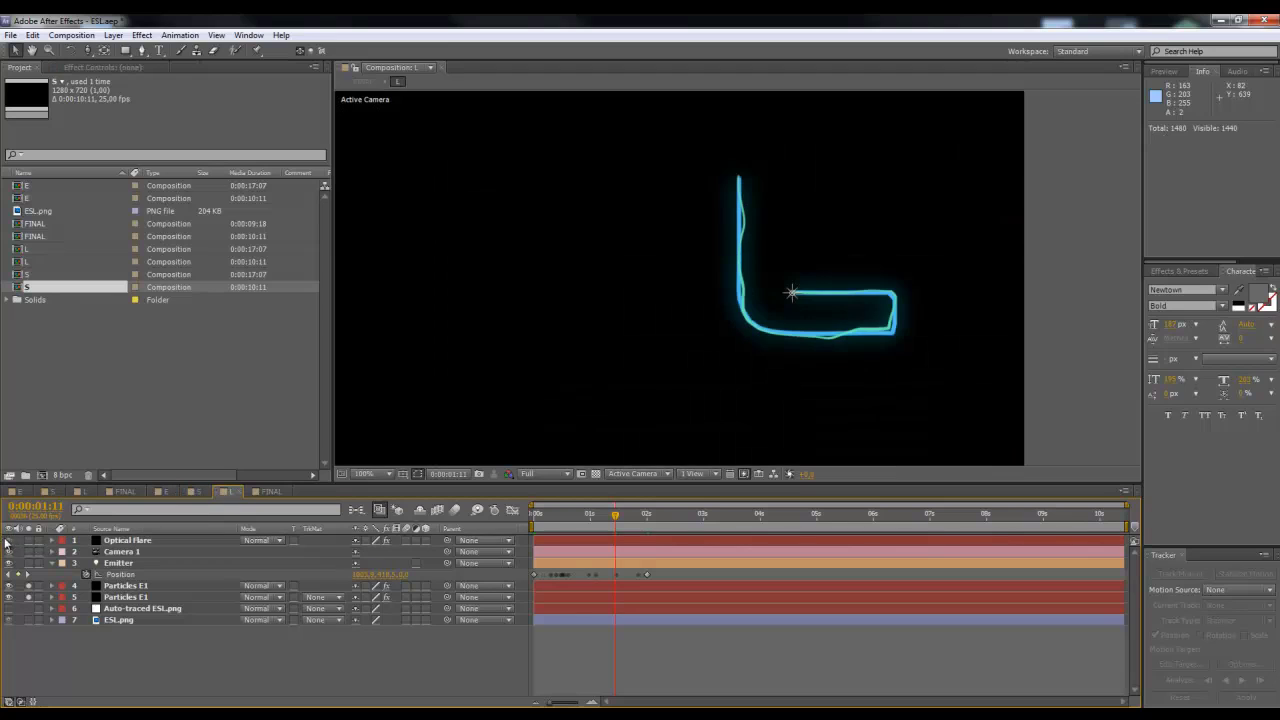
scroll(680, 283, "down", 2)
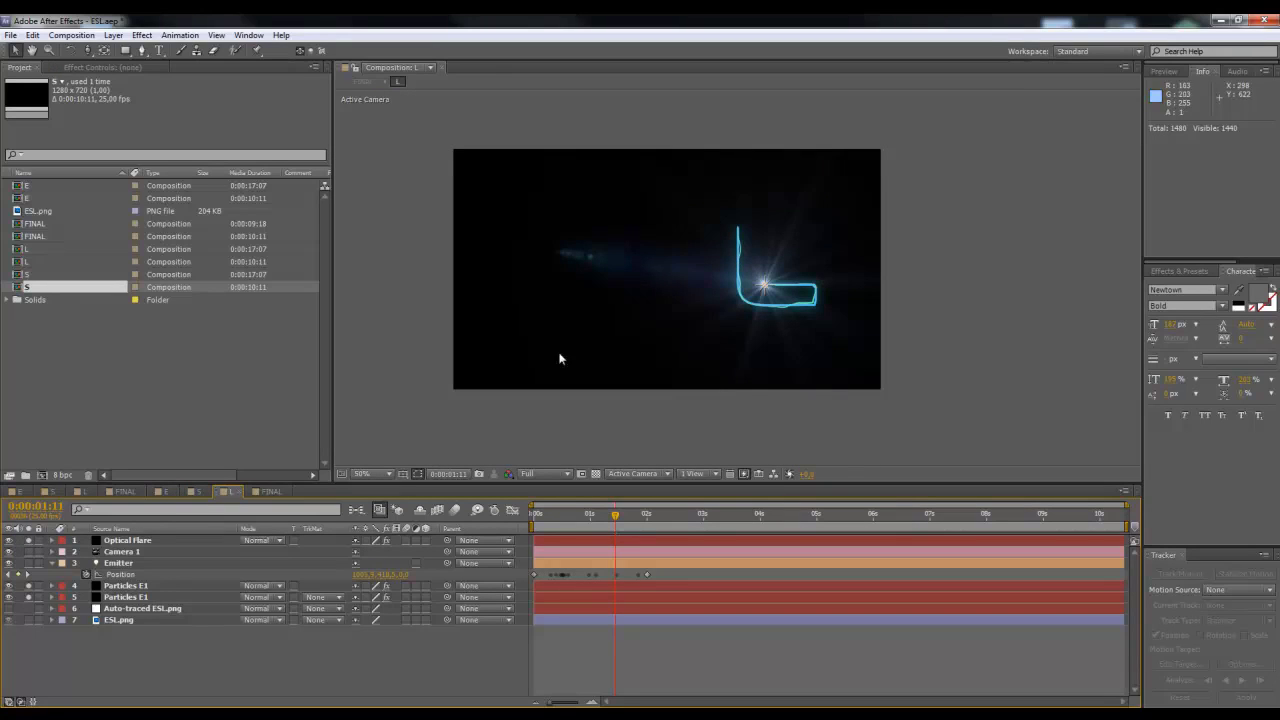
Step: Scrub through the FINAL composition around 0:00:01:11 to examine the flares on all three letters
left_click(270, 491)
left_click_drag(581, 517, 617, 513)
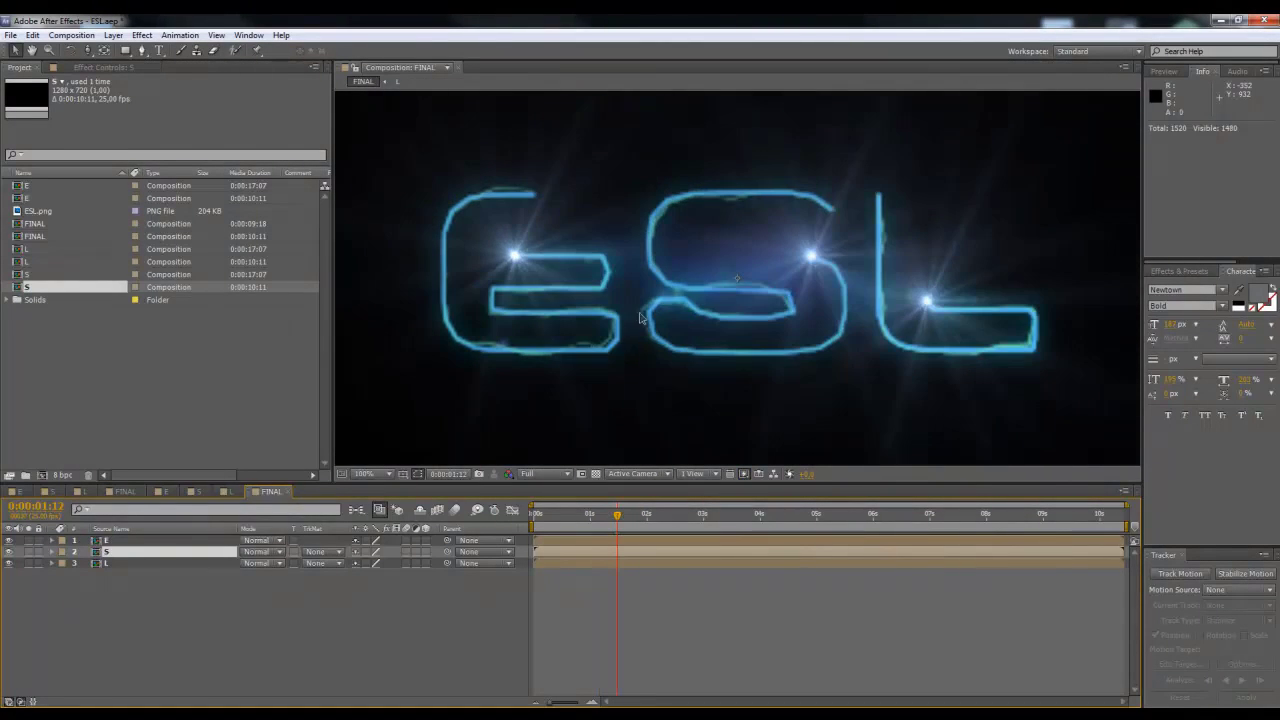
scroll(713, 272, "down", 3)
scroll(713, 272, "up", 3)
scroll(716, 280, "down", 1)
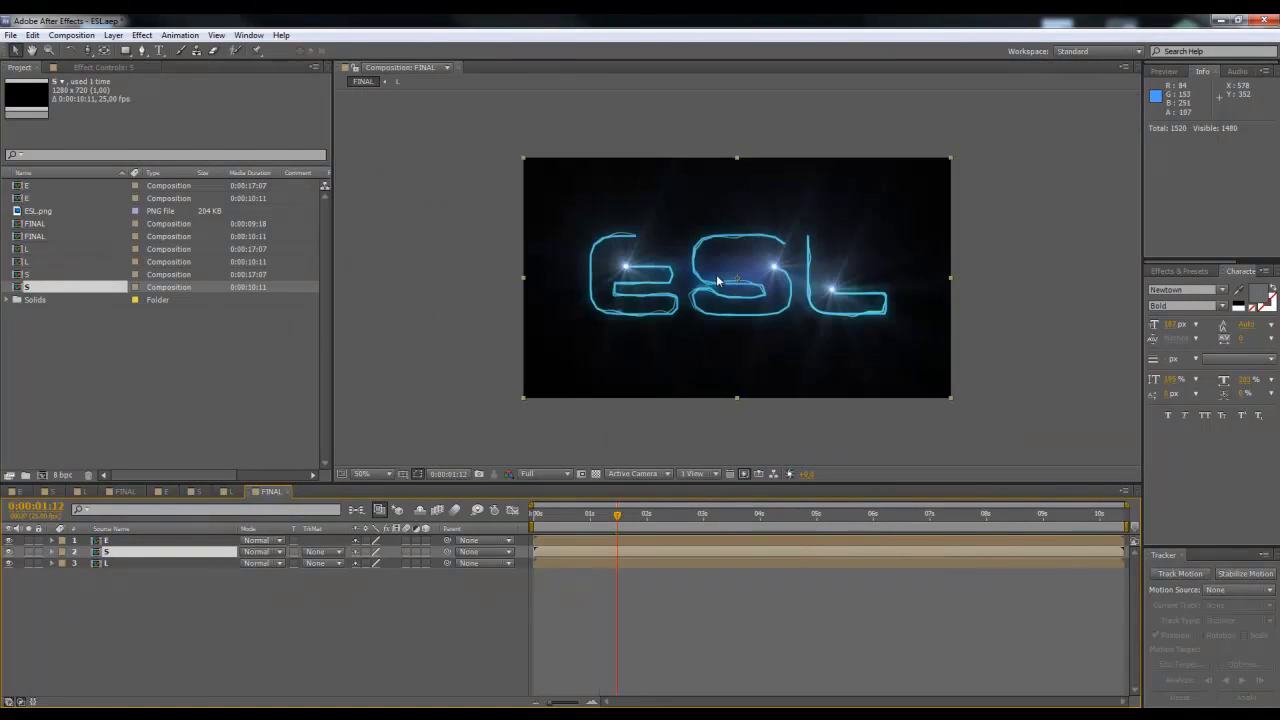
scroll(717, 280, "up", 1)
left_click_drag(562, 514, 614, 516)
Step: Apply the Antique Digital preset to the Optical Flare layer in the E composition and preview it in FINAL
left_click(106, 566)
left_click(113, 543)
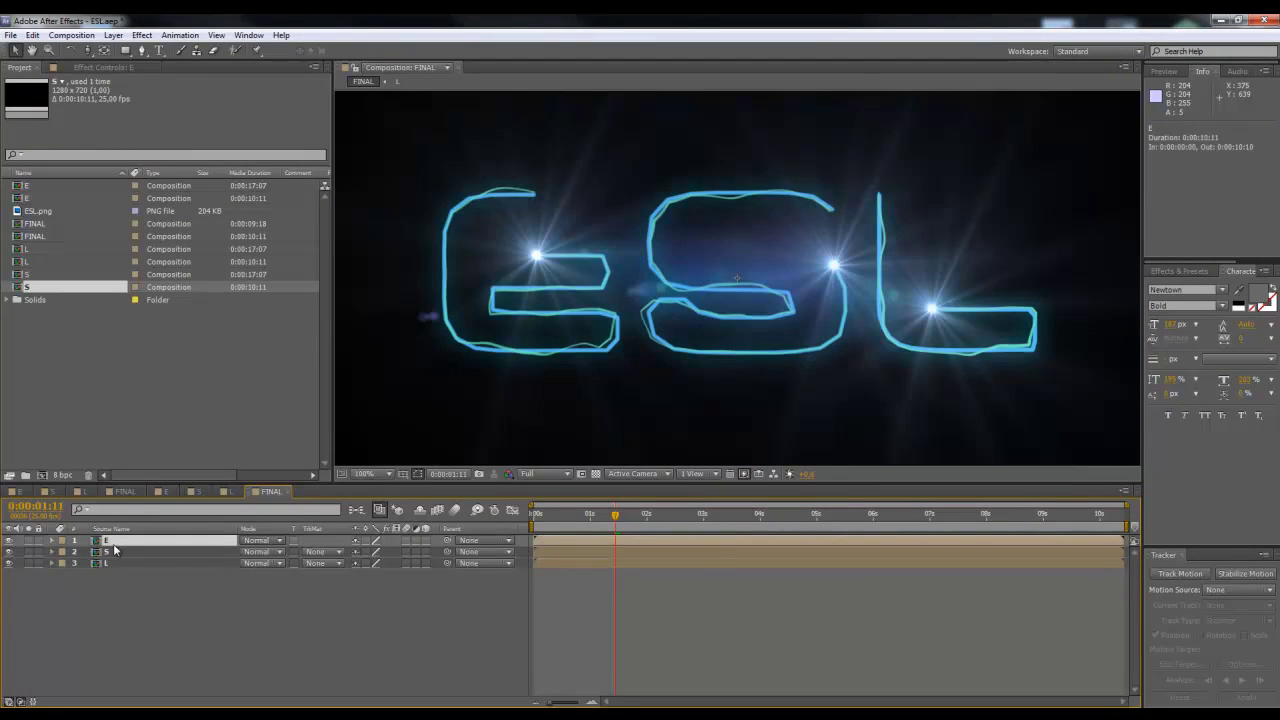
left_click(165, 492)
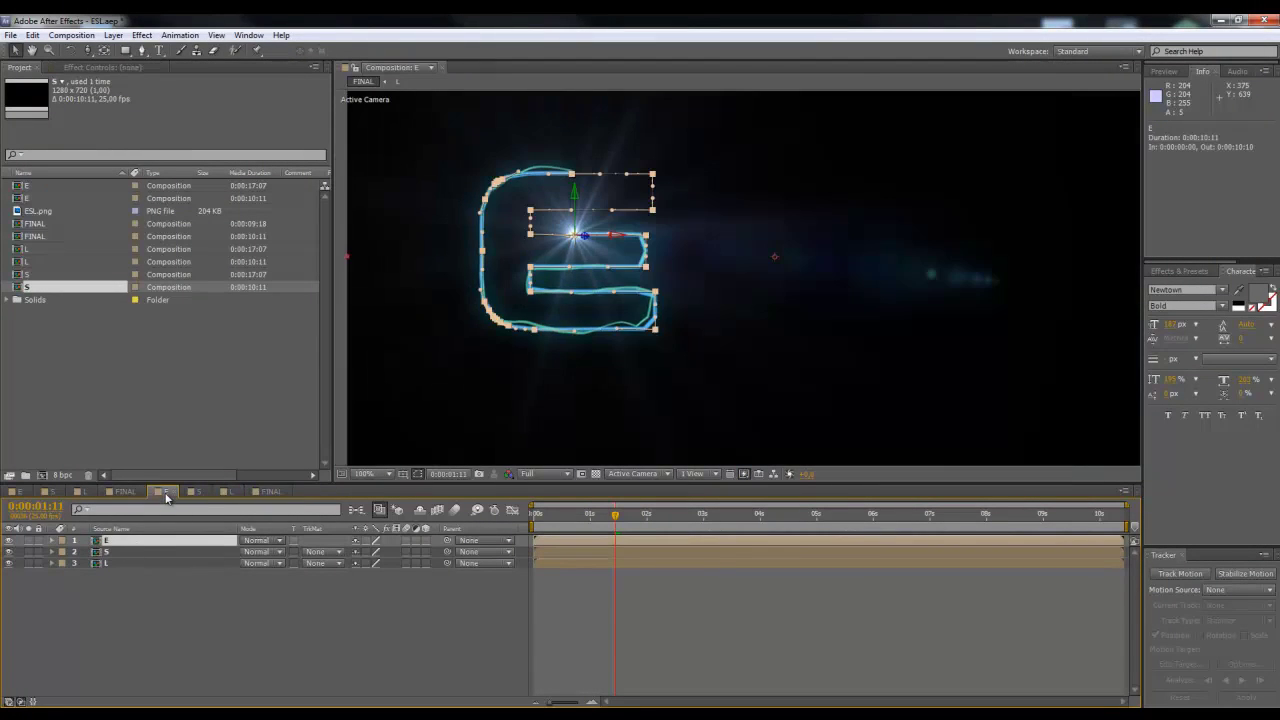
key("ctrl+a")
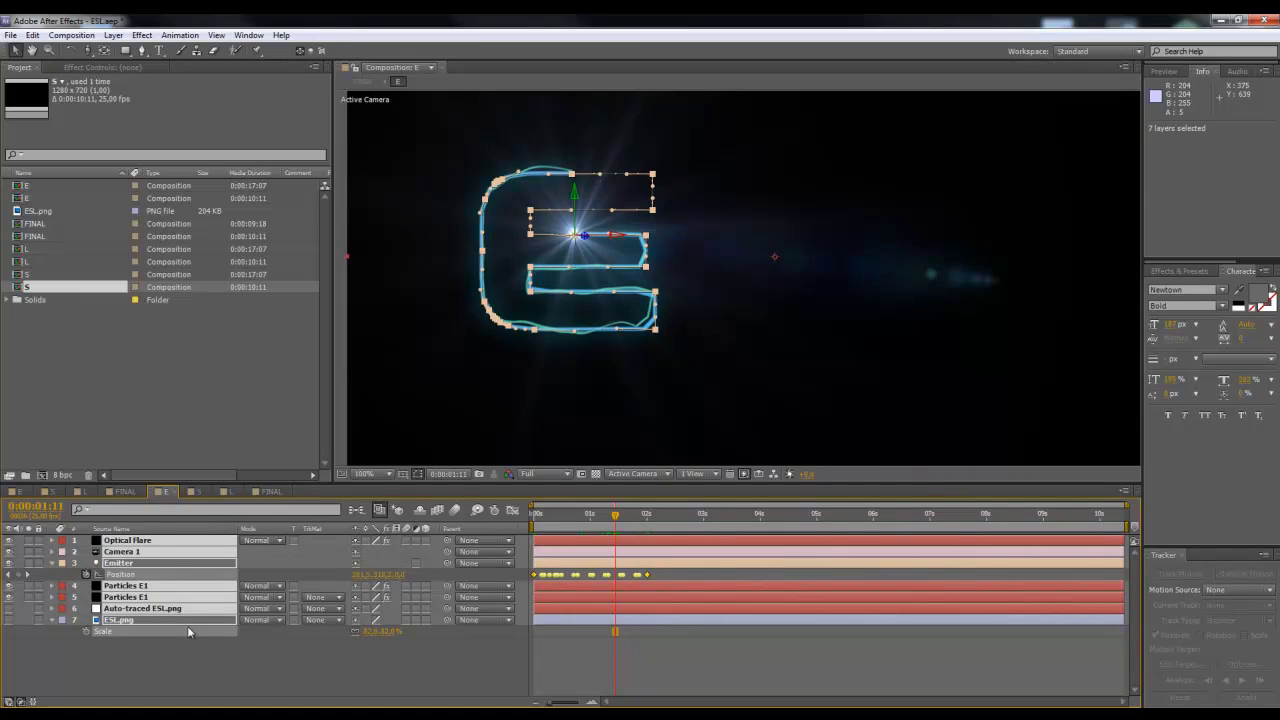
key("F2")
left_click(133, 541)
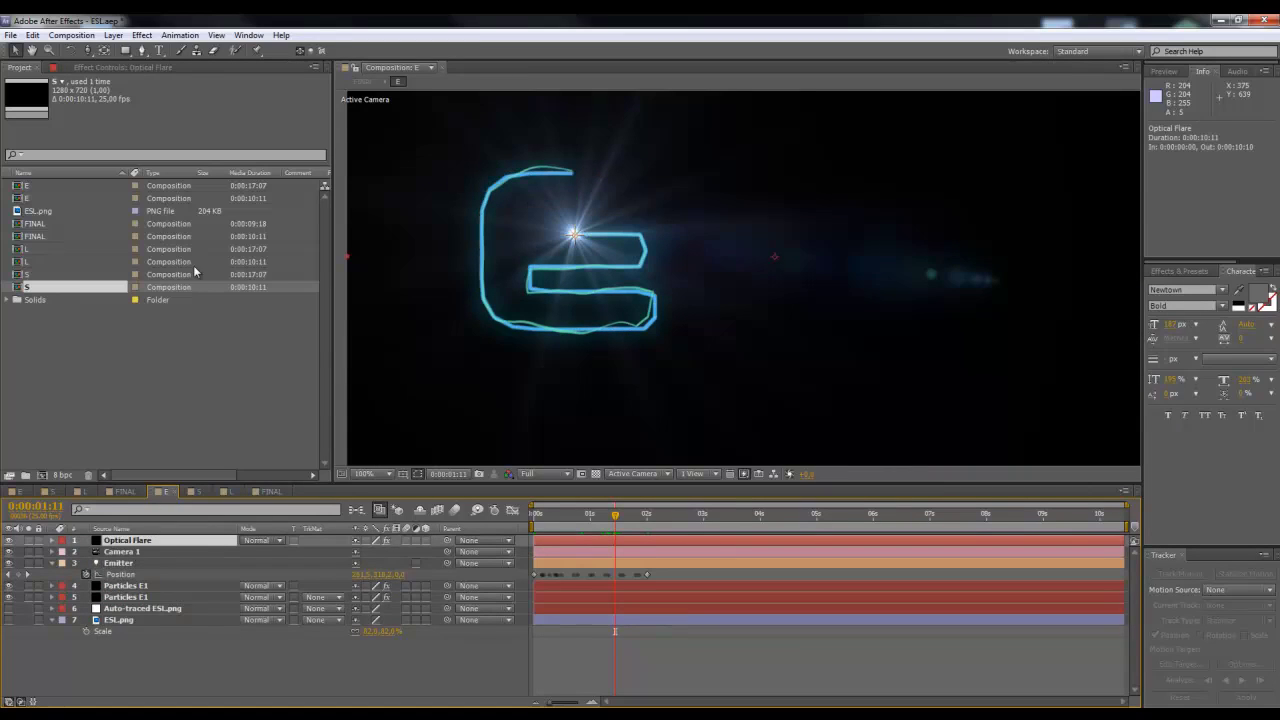
left_click(125, 67)
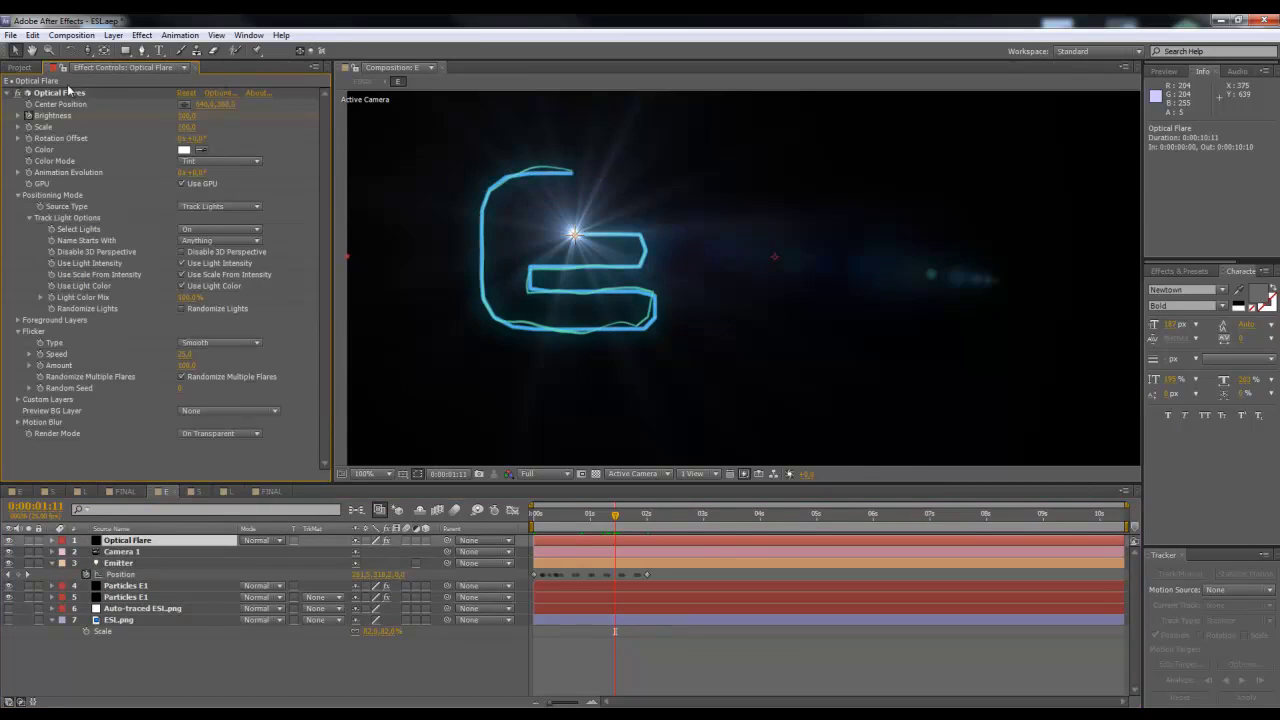
left_click(224, 93)
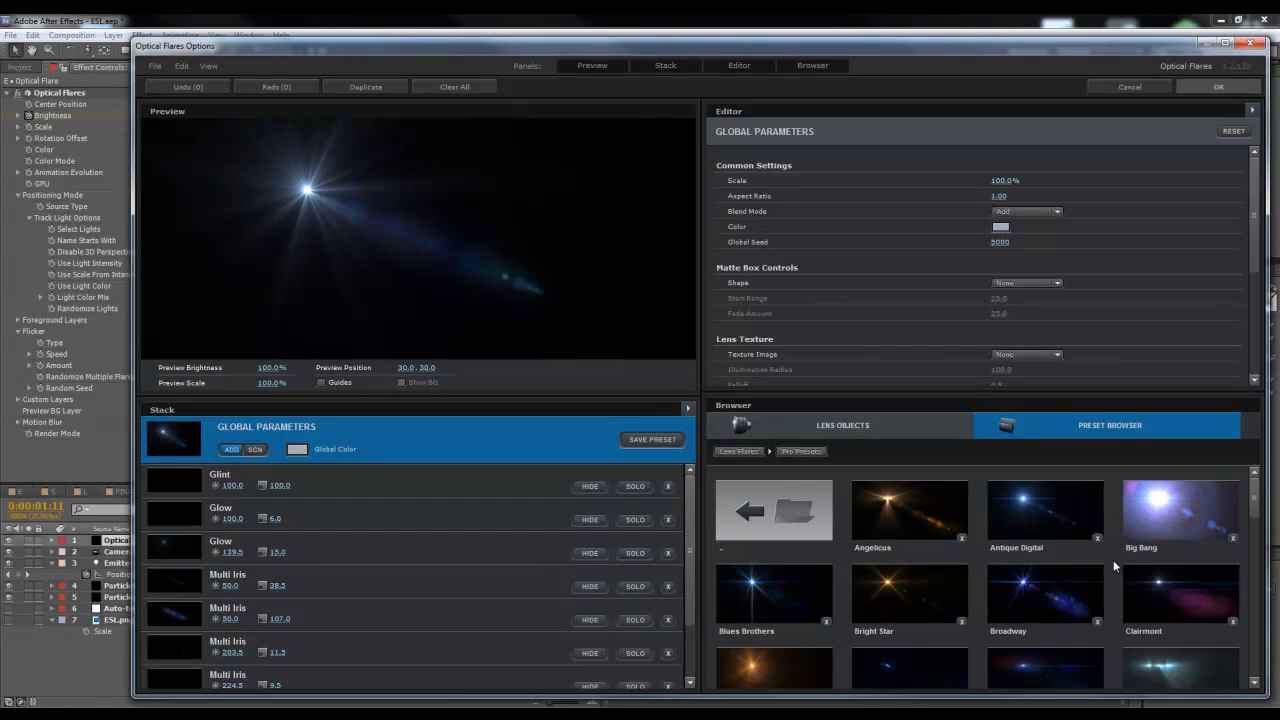
left_click(1039, 507)
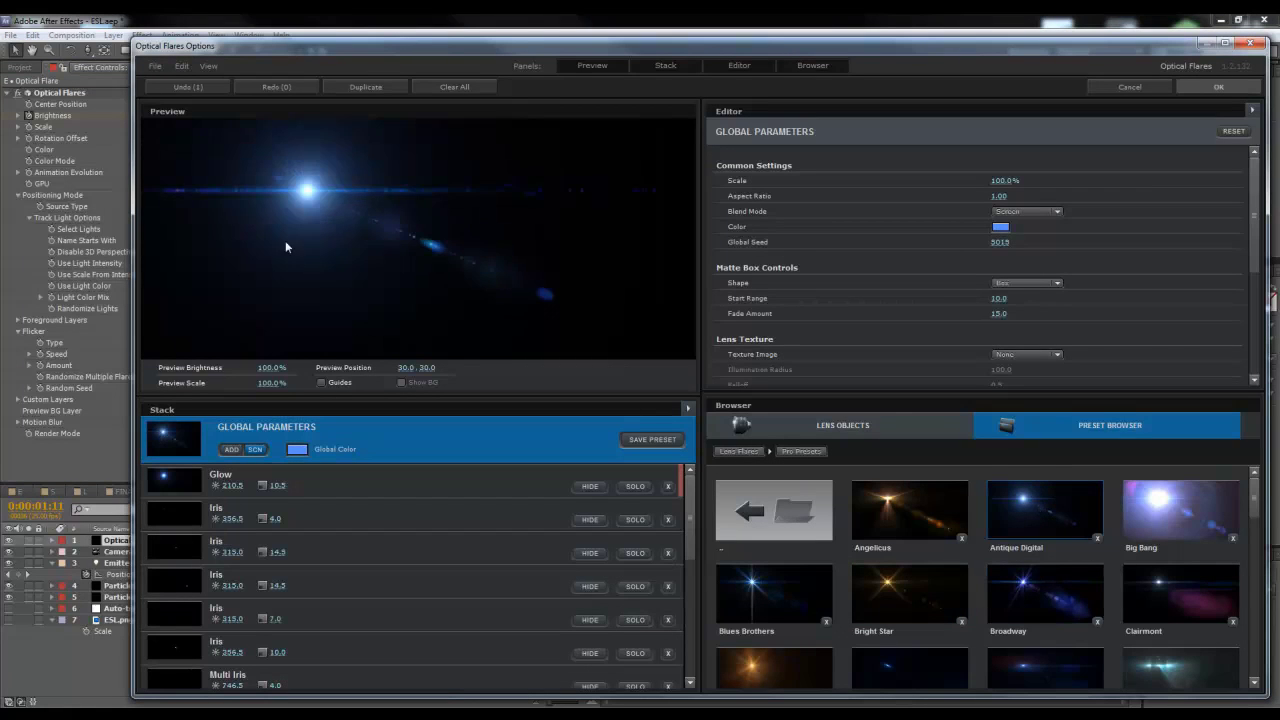
left_click(1214, 87)
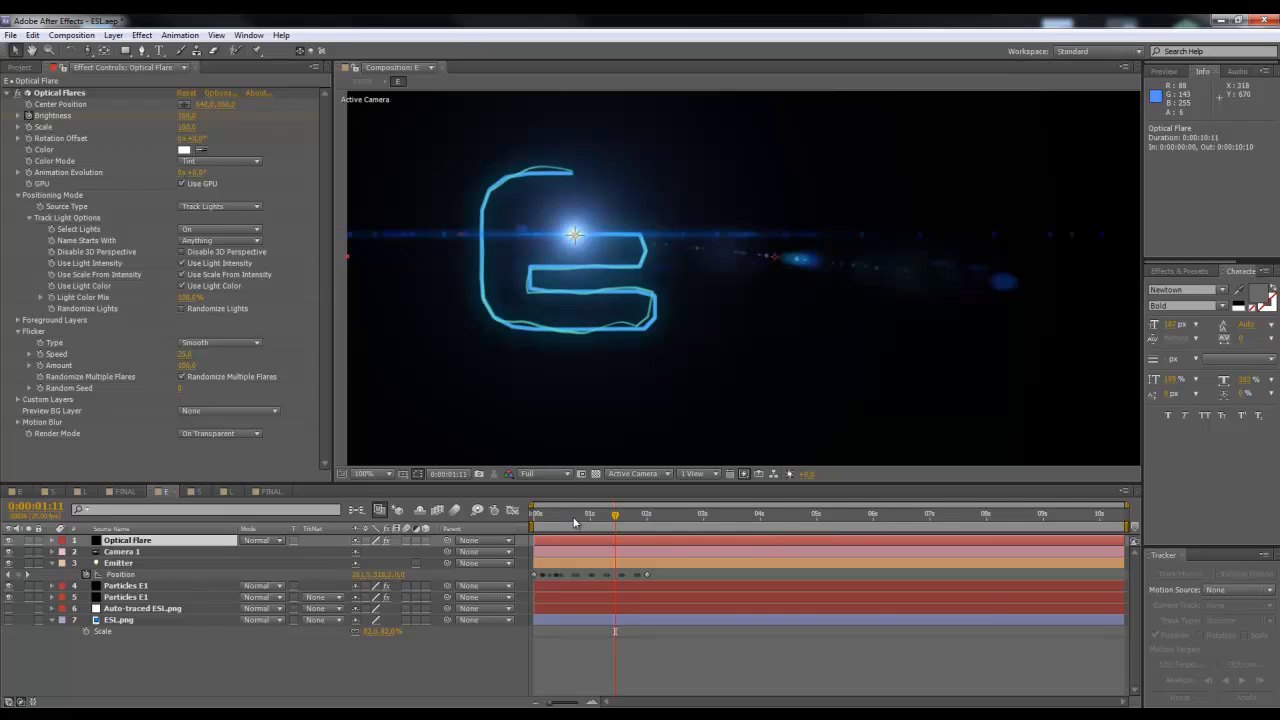
left_click(271, 491)
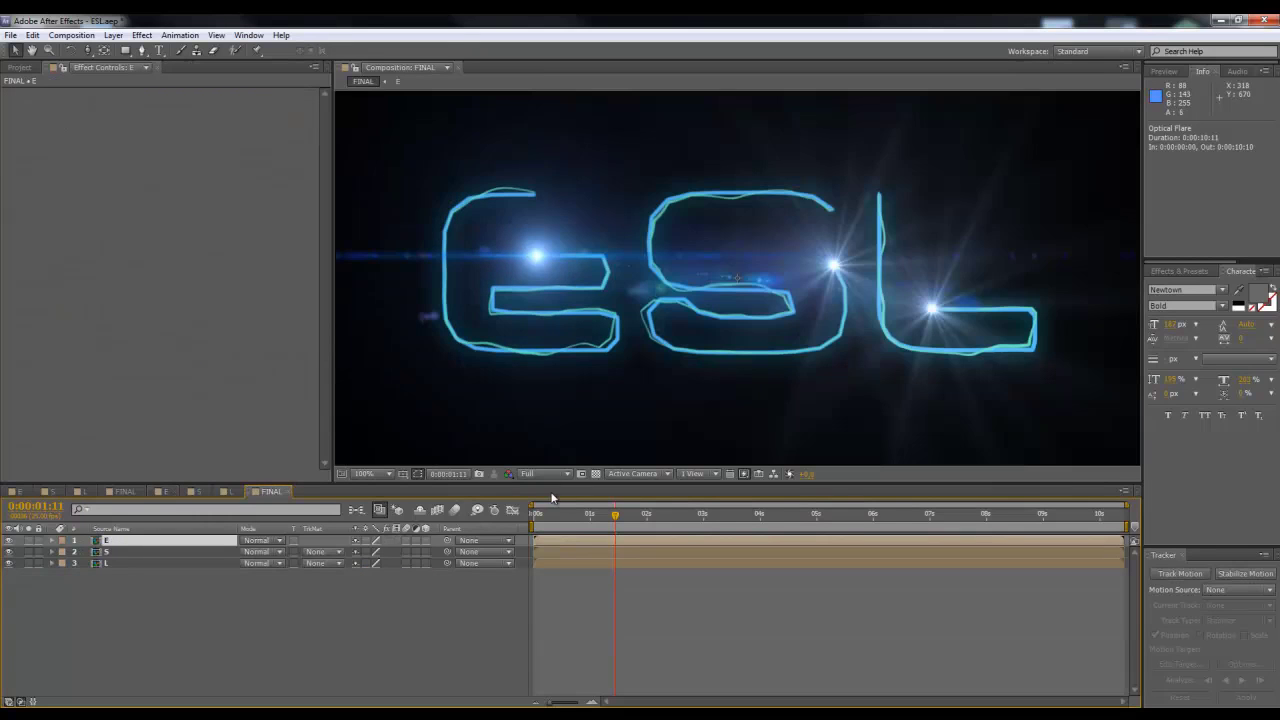
left_click_drag(600, 516, 636, 507)
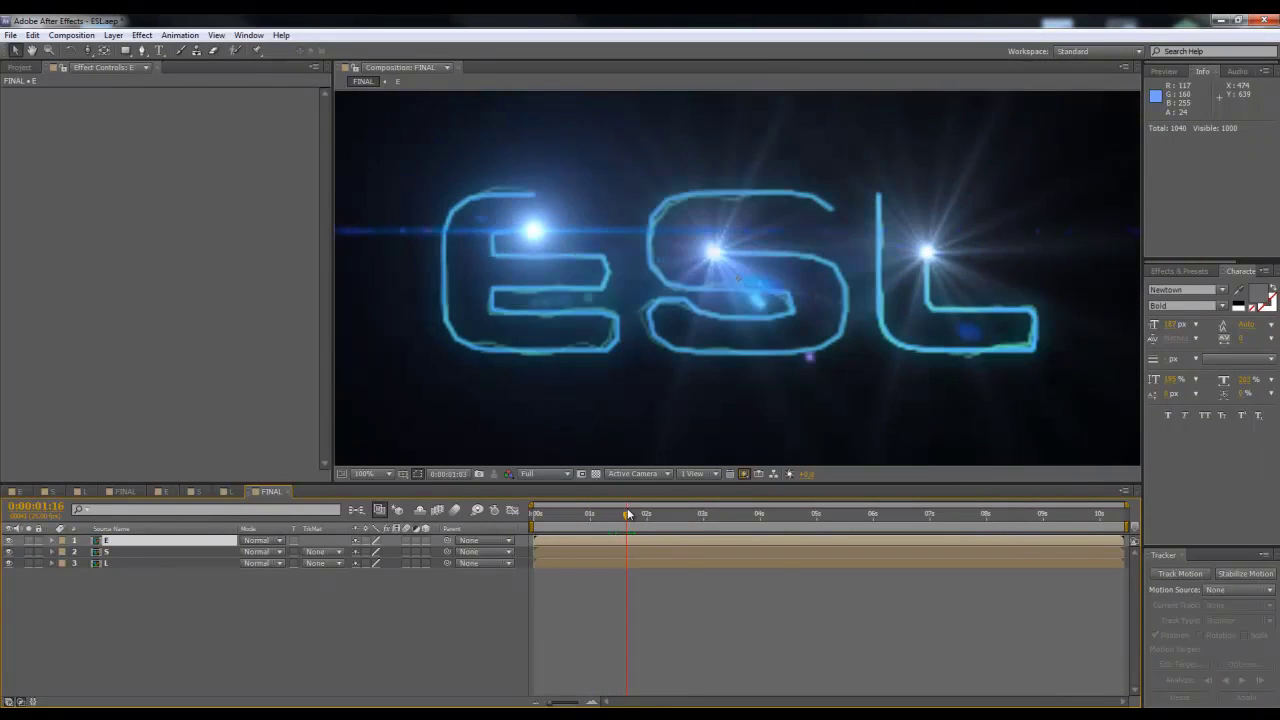
Step: Scrub the FINAL composition between about 0:00:01:13 and 0:00:01:18 and examine the flares and outlines on all three letters
key("comma")
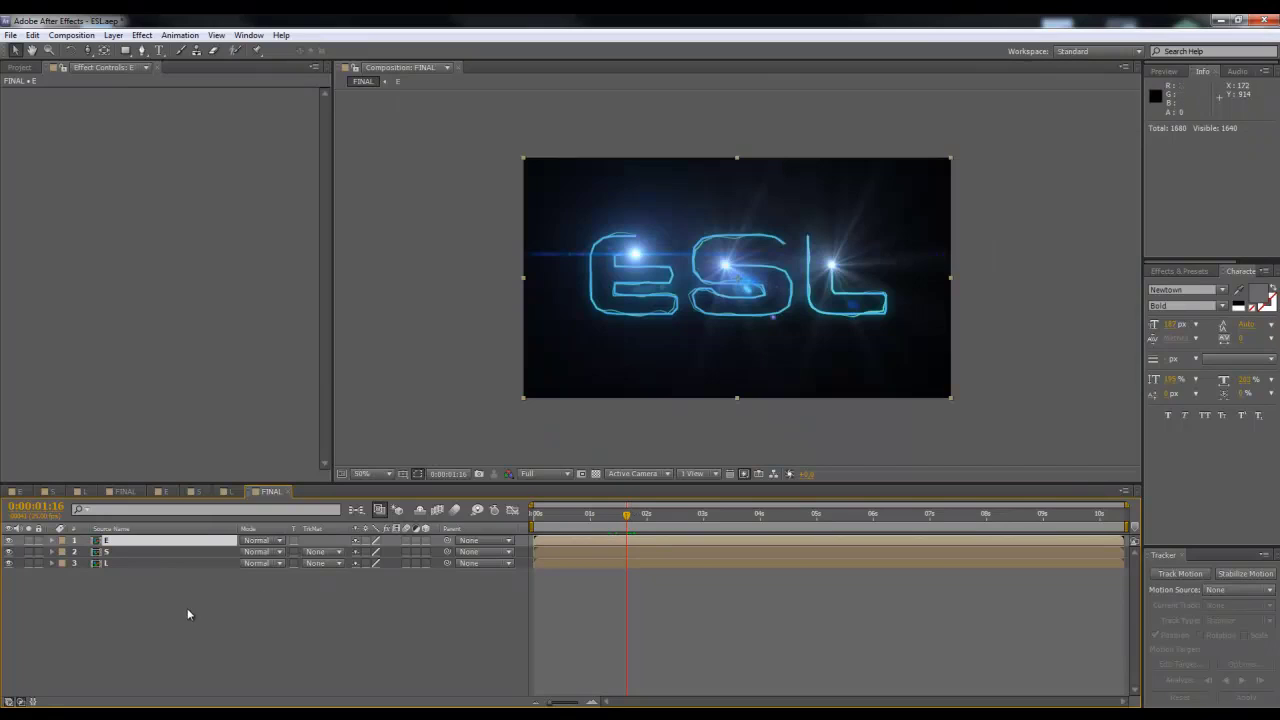
left_click_drag(555, 514, 631, 513)
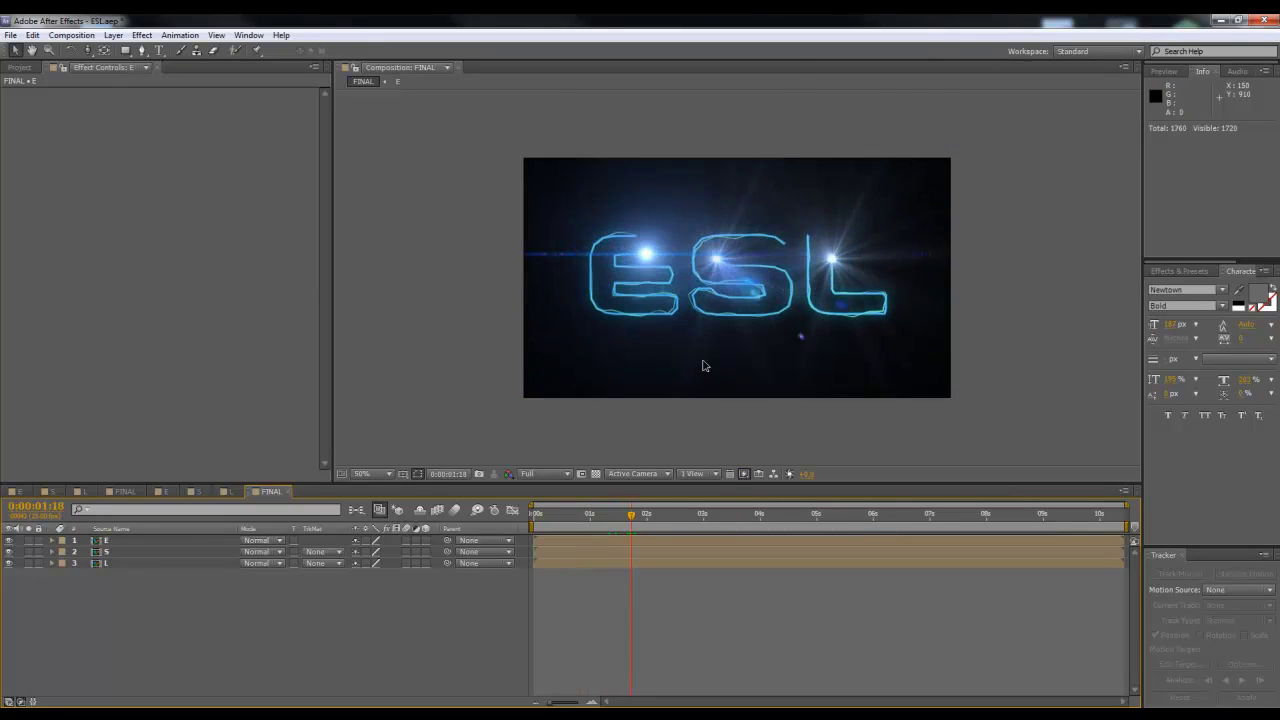
scroll(744, 294, "up", 1)
scroll(741, 279, "down", 1)
scroll(741, 279, "up", 1)
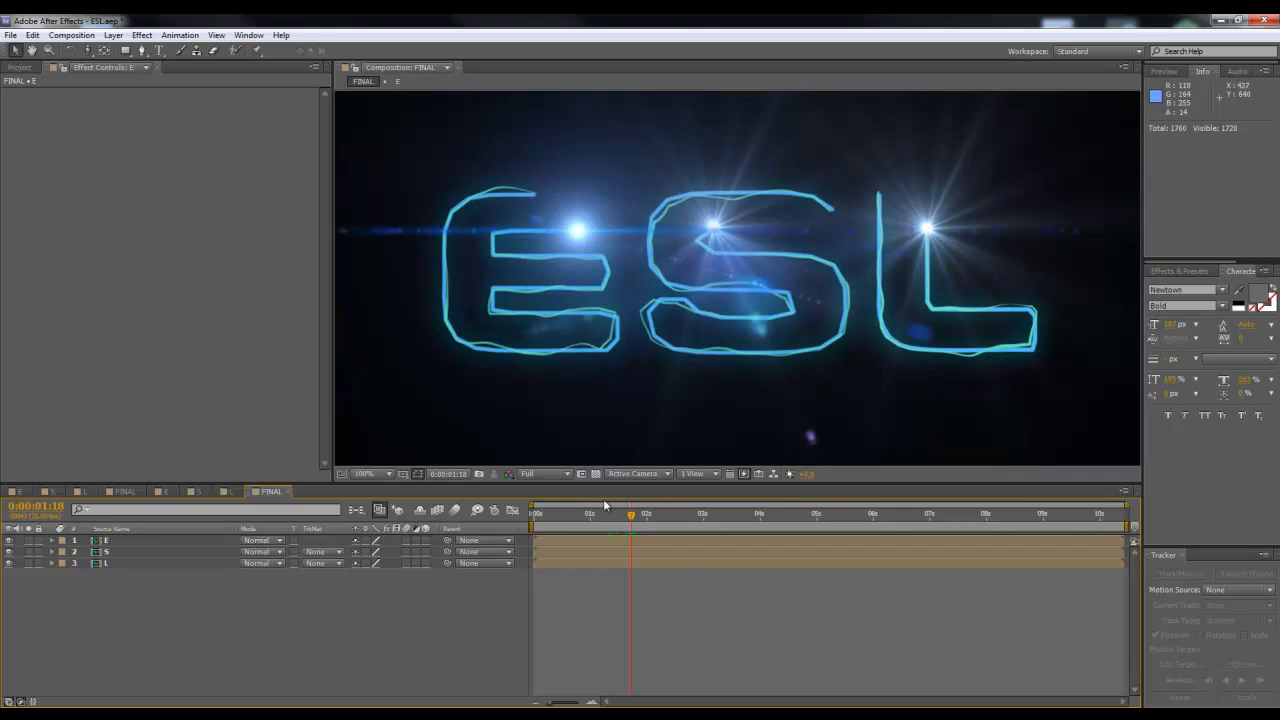
mouse_move(632, 516)
left_mouse_down()
mouse_move(603, 516)
mouse_move(640, 518)
mouse_move(621, 527)
left_mouse_up()
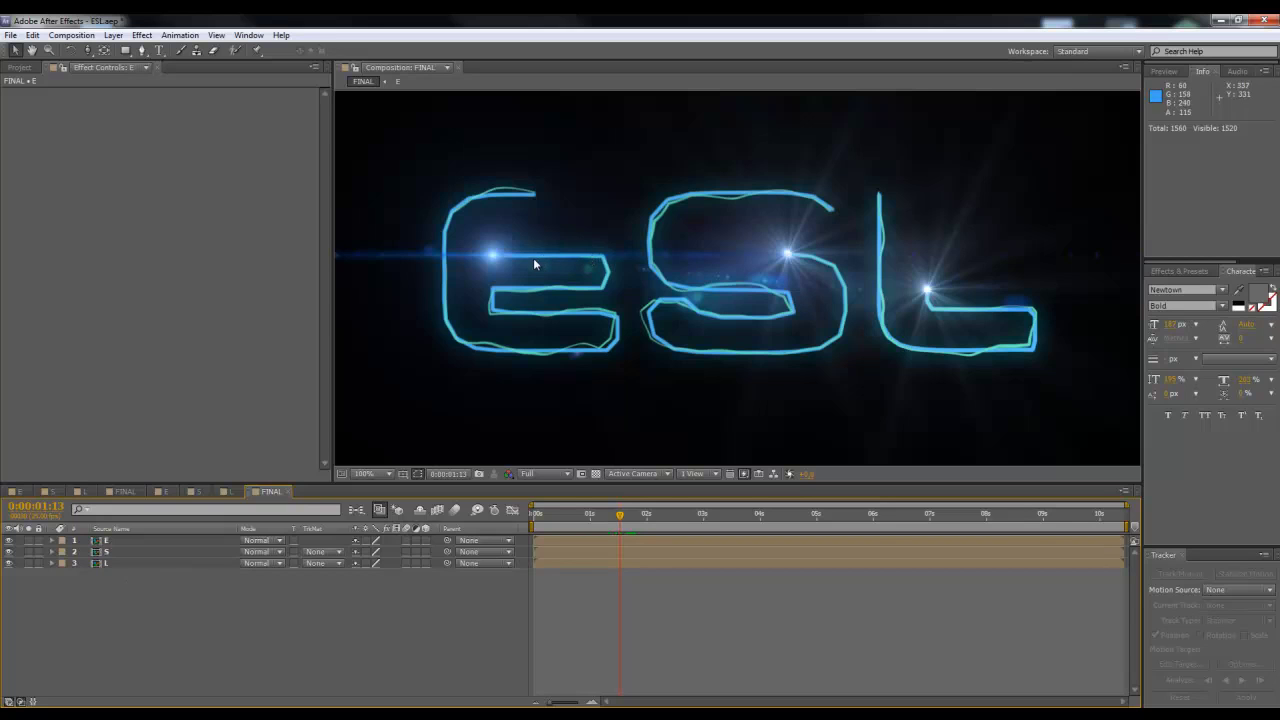
left_click_drag(588, 518, 631, 519)
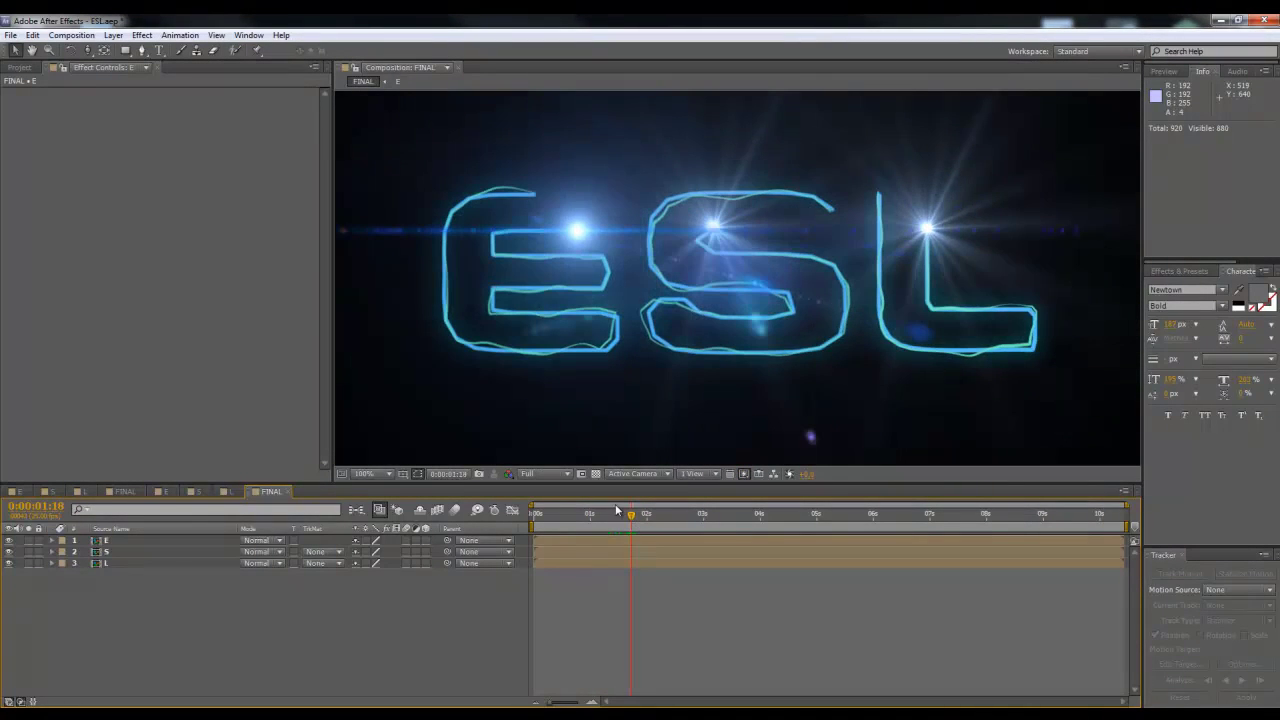
Step: Add a null object to the FINAL composition and rename it SureTarget
right_click(179, 602)
mouse_move(246, 477)
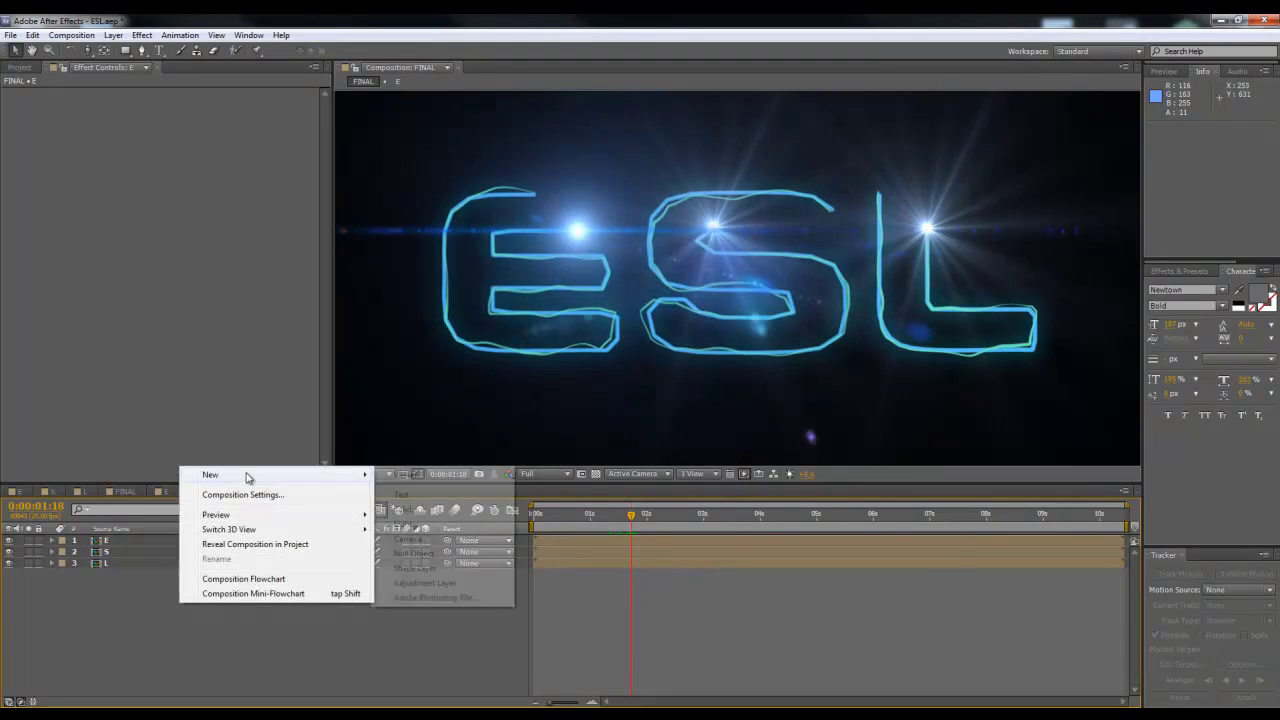
left_click(408, 553)
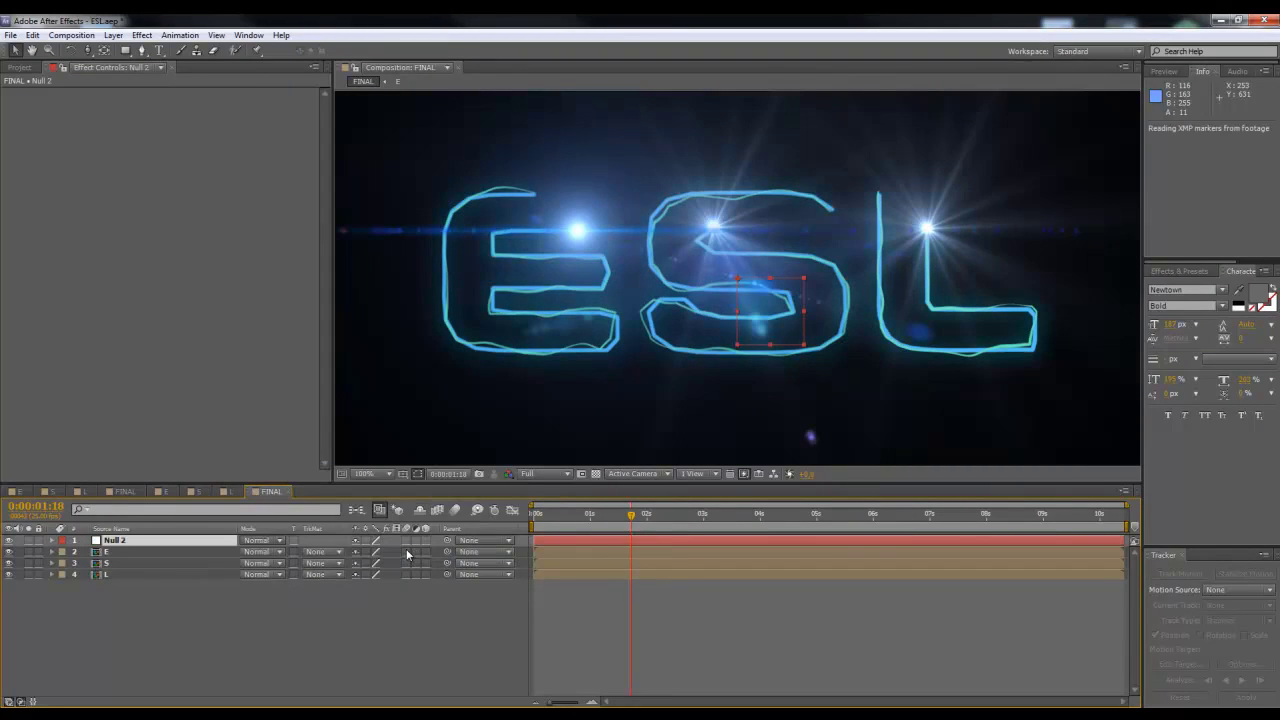
key("Return")
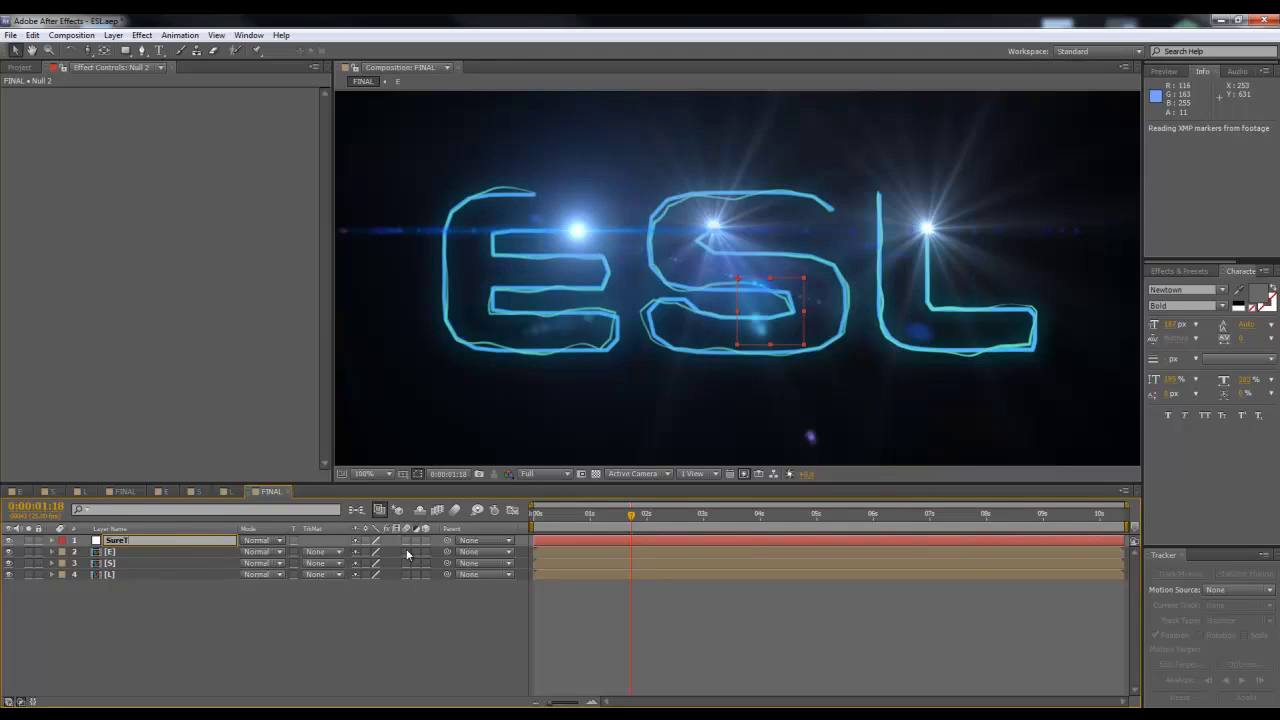
key("Return")
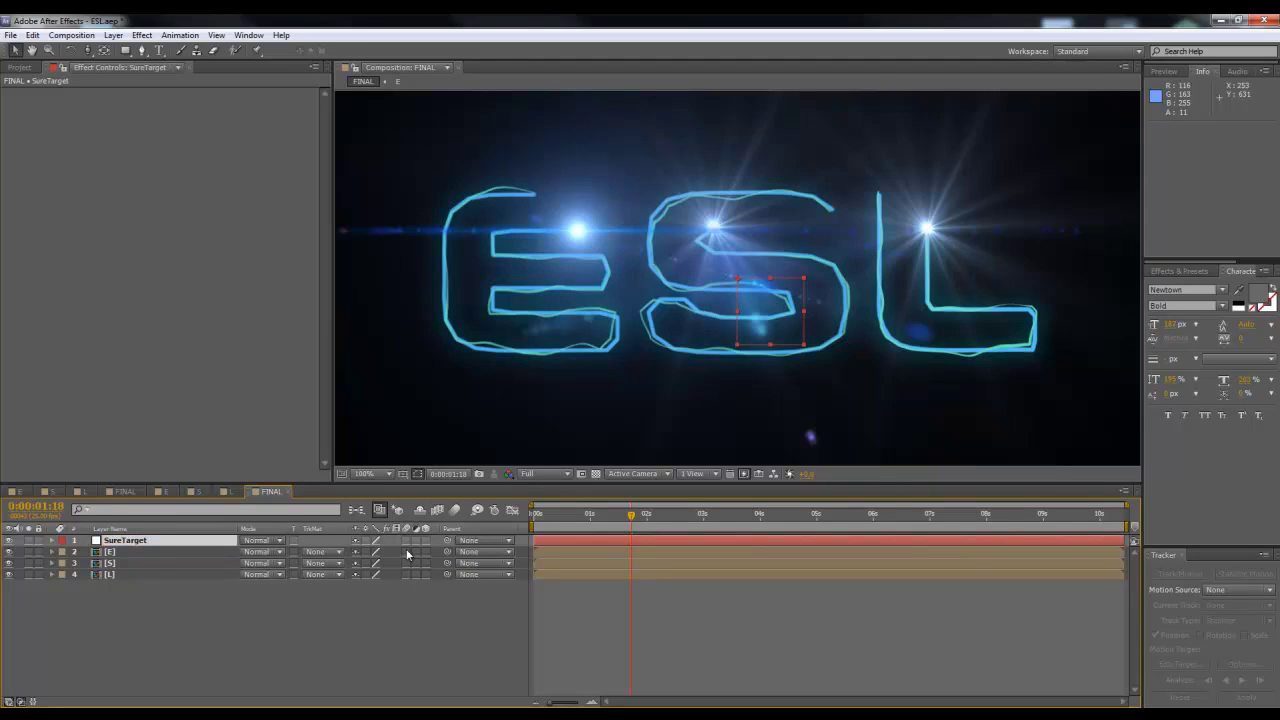
left_click(320, 607)
Step: Apply the Video Copilot Sure Target effect to the SureTarget null
left_click(176, 544)
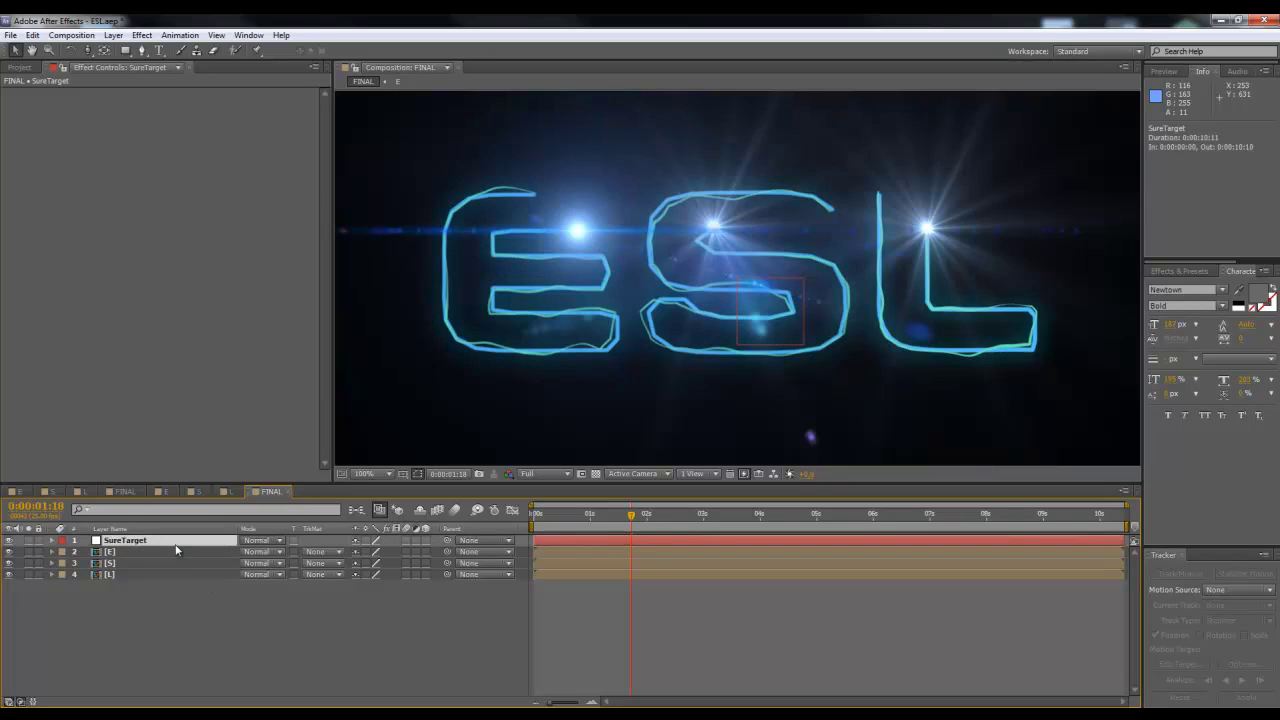
left_click(150, 36)
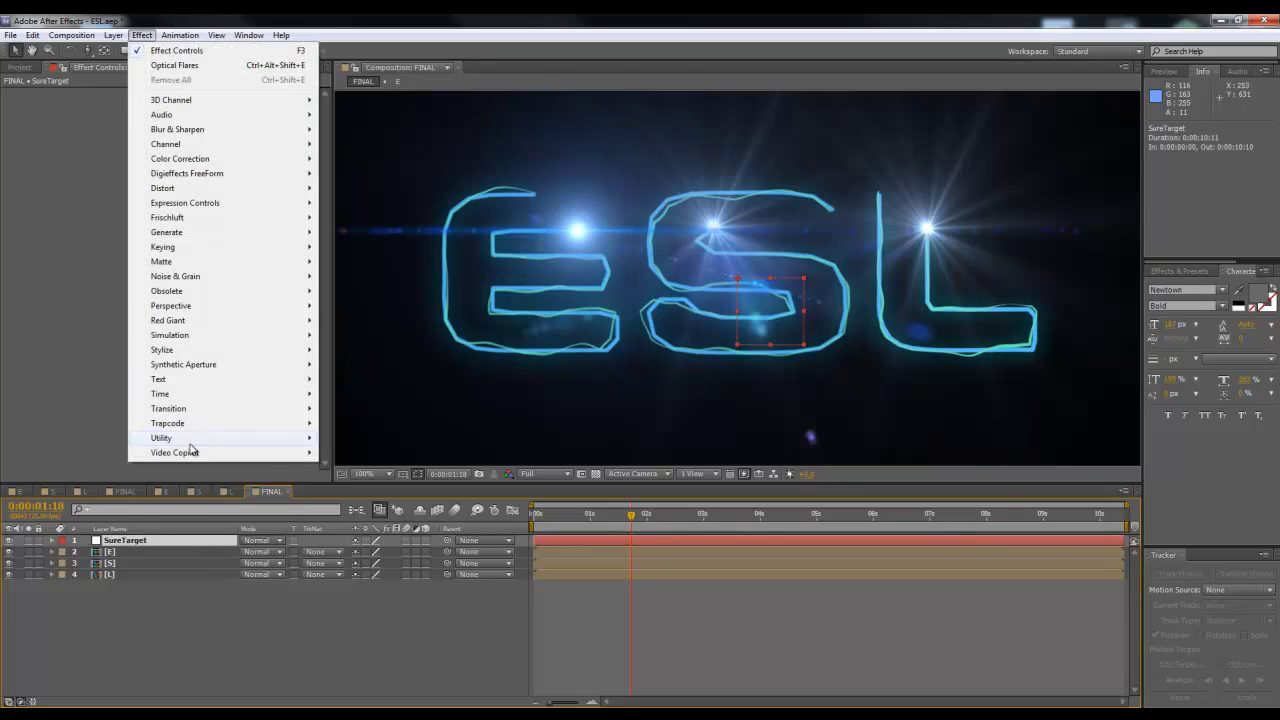
mouse_move(190, 453)
left_click(393, 468)
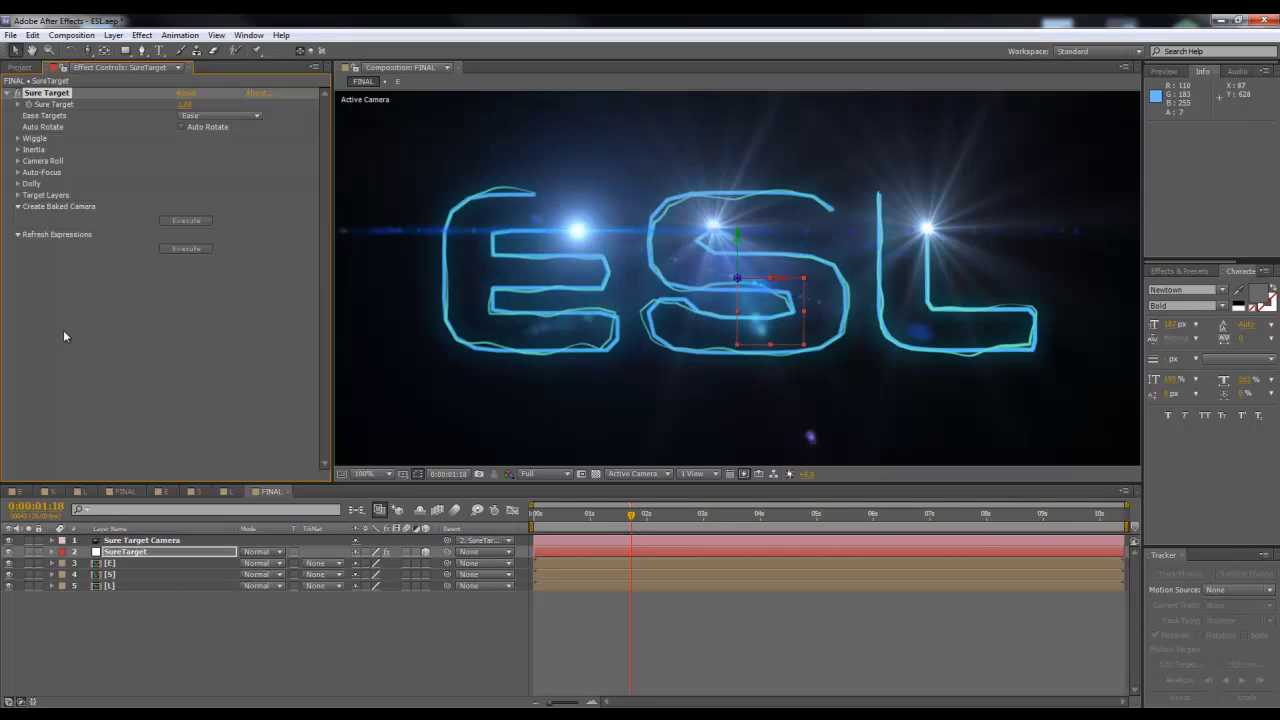
Step: Try to assign the E layer as Target 1 in the Sure Target effect's target layers
left_click(17, 195)
left_click(204, 249)
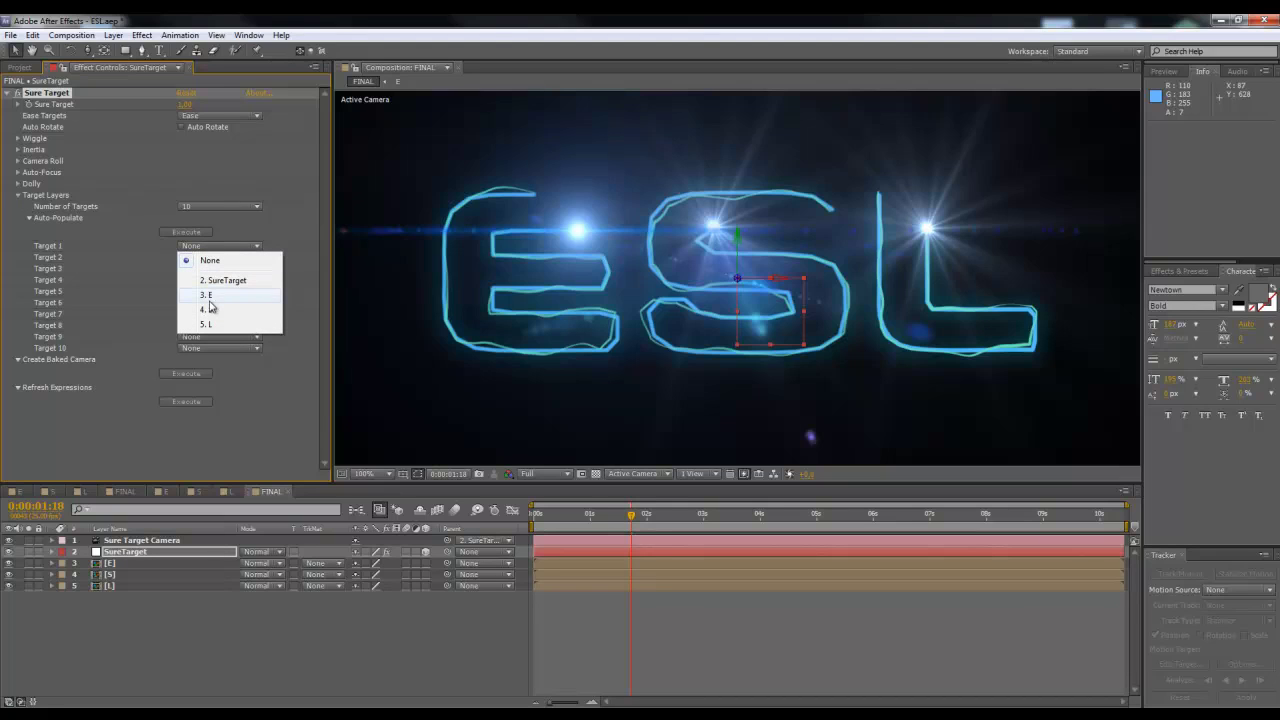
left_click(207, 295)
left_click(637, 378)
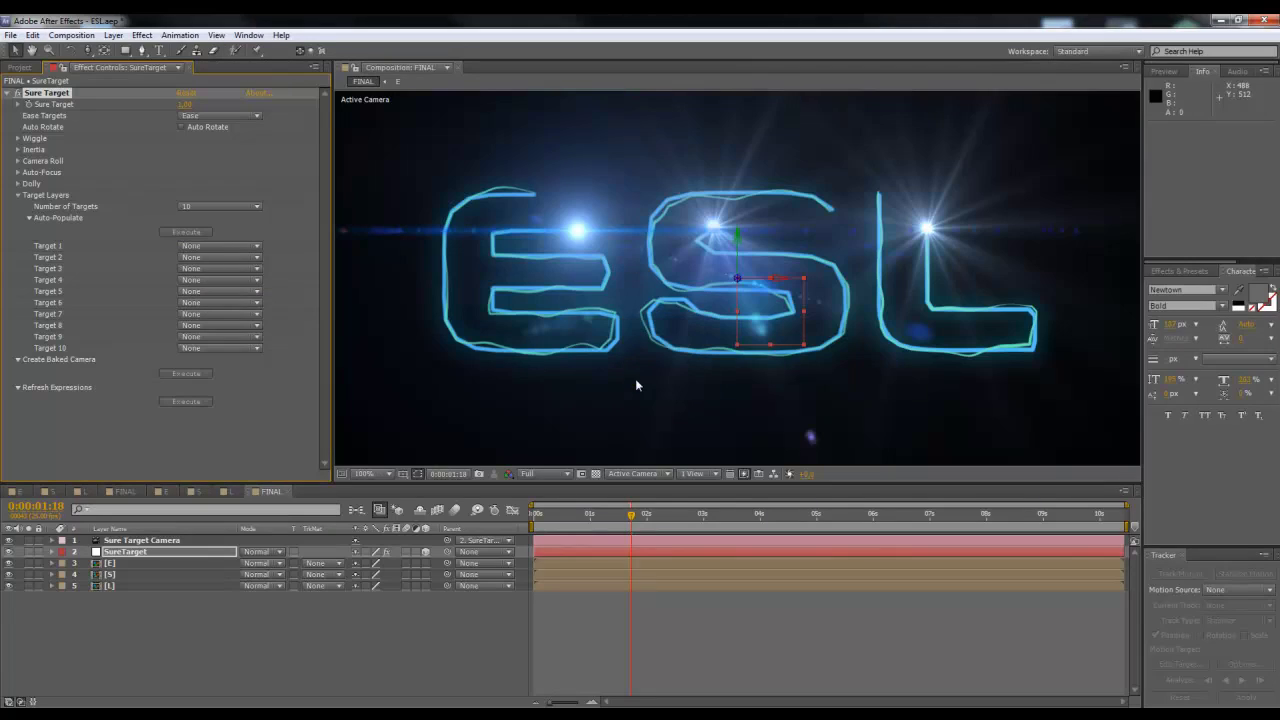
left_click(226, 256)
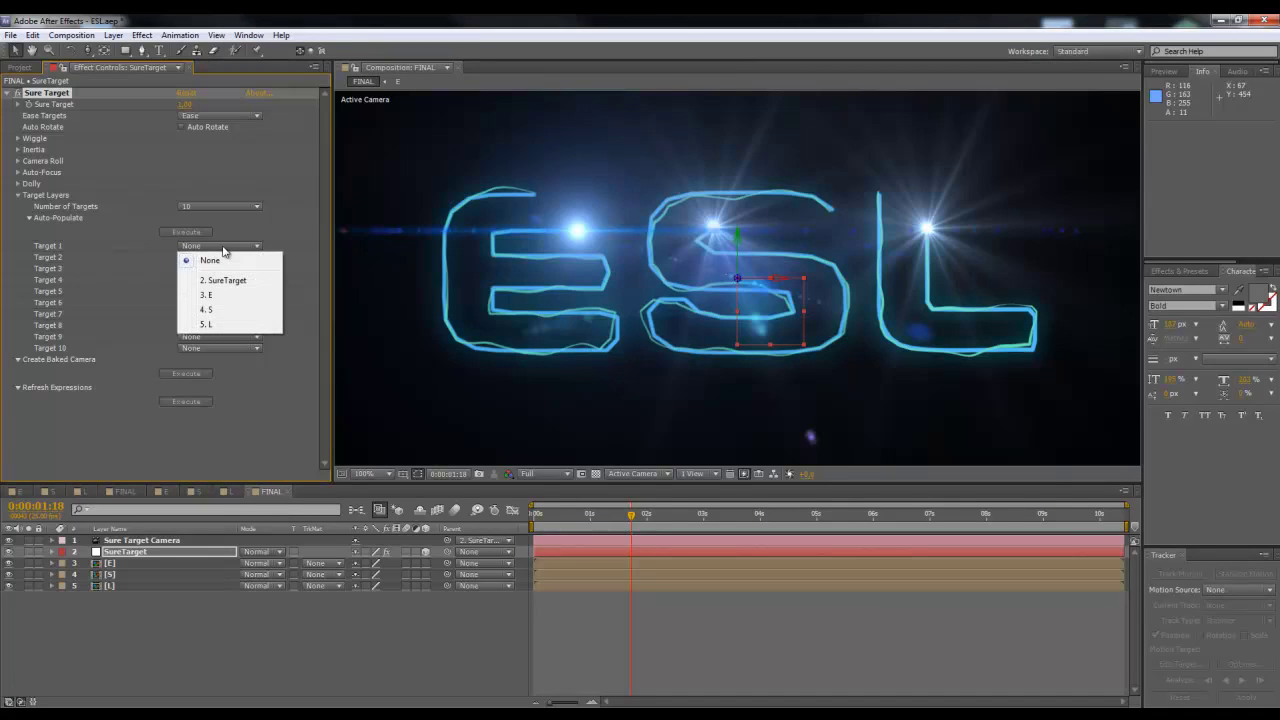
left_click(209, 295)
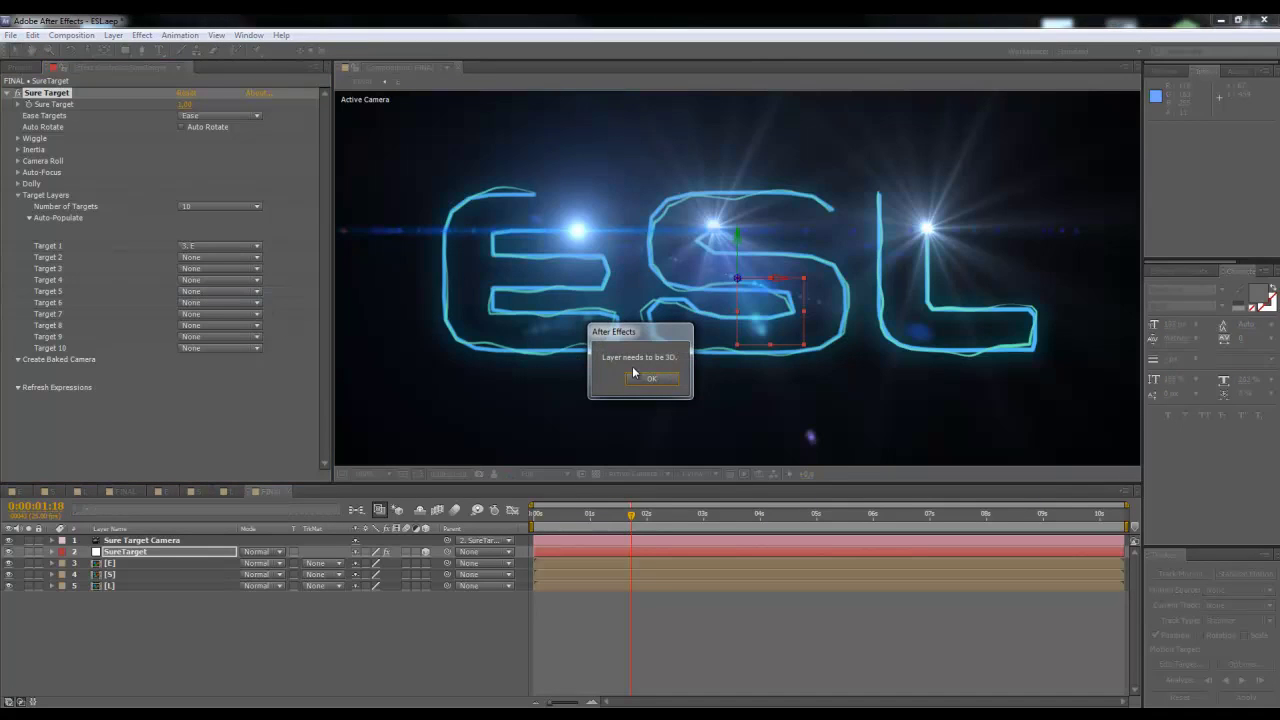
left_click(650, 378)
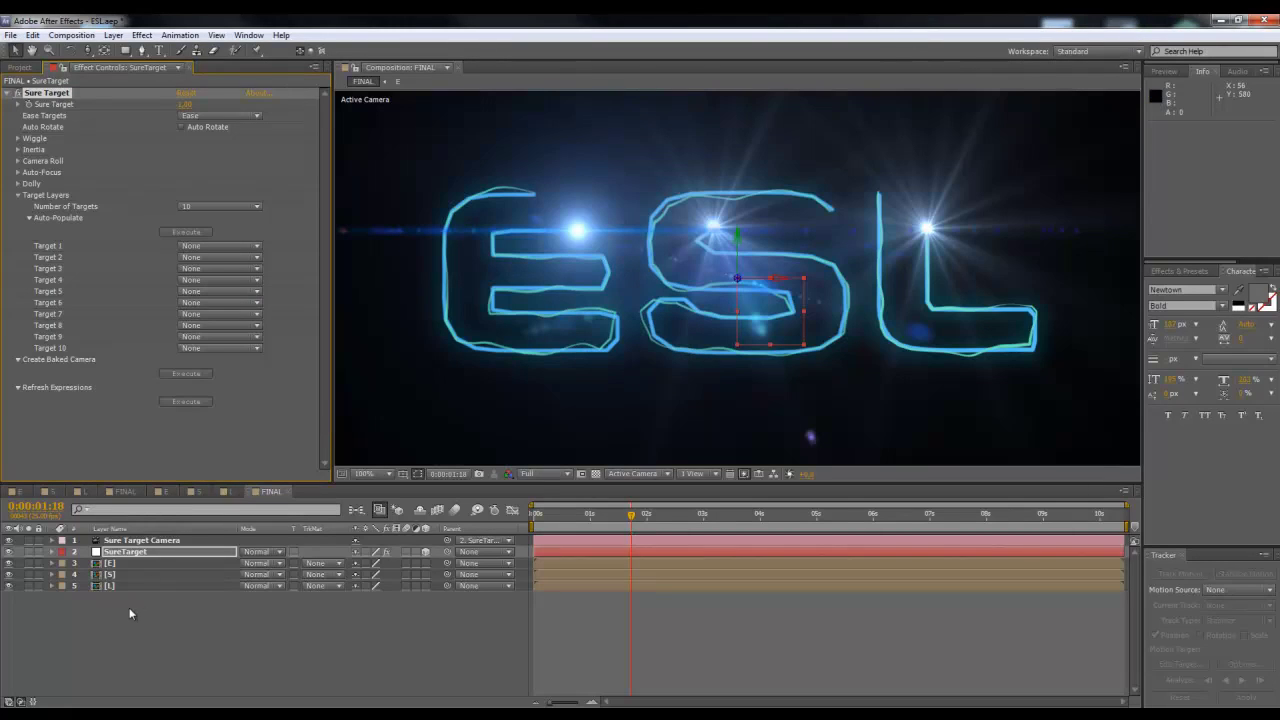
Step: Make the E, S and L layers in the FINAL composition 3D layers
left_click(118, 564)
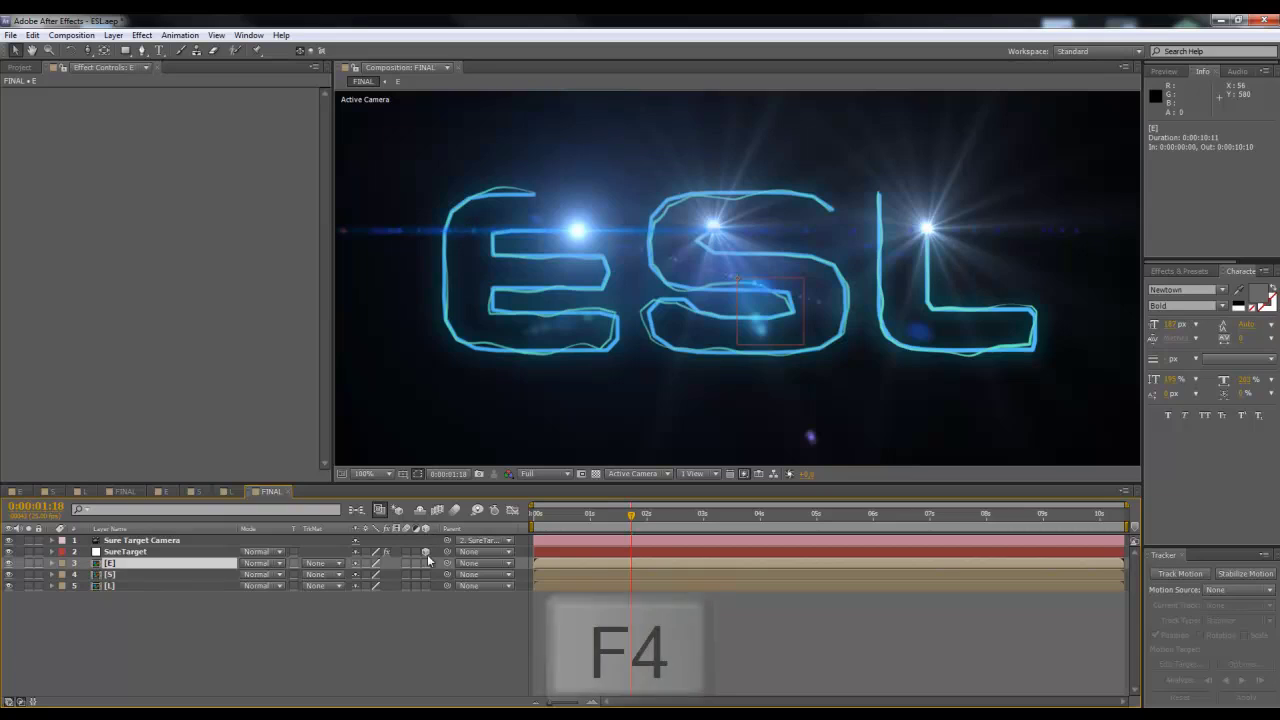
key("F4")
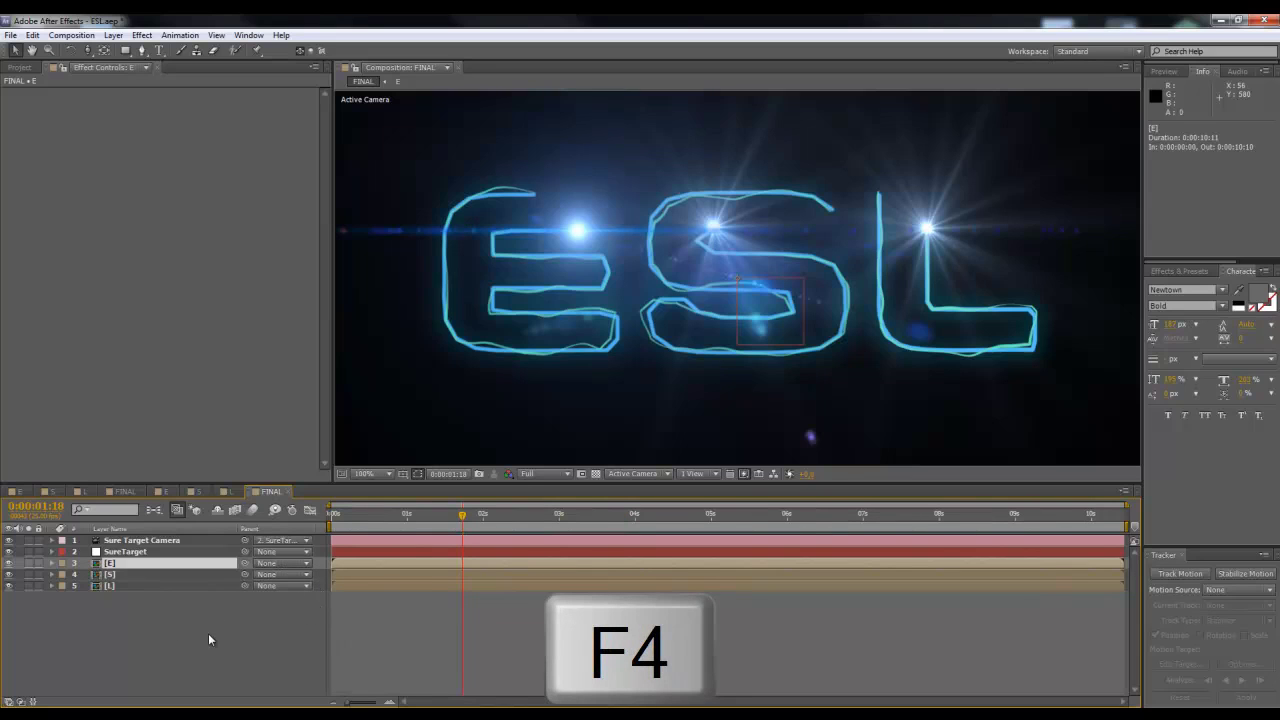
key("F4")
left_click(425, 563)
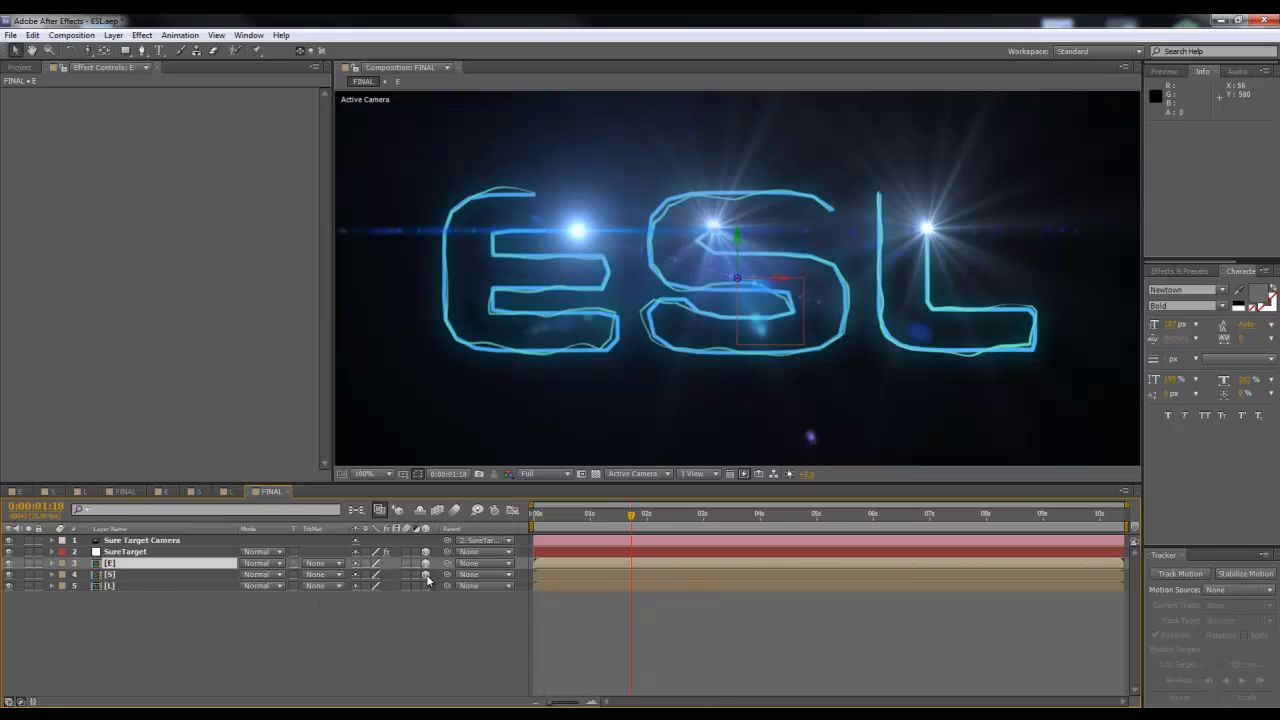
left_click(425, 585)
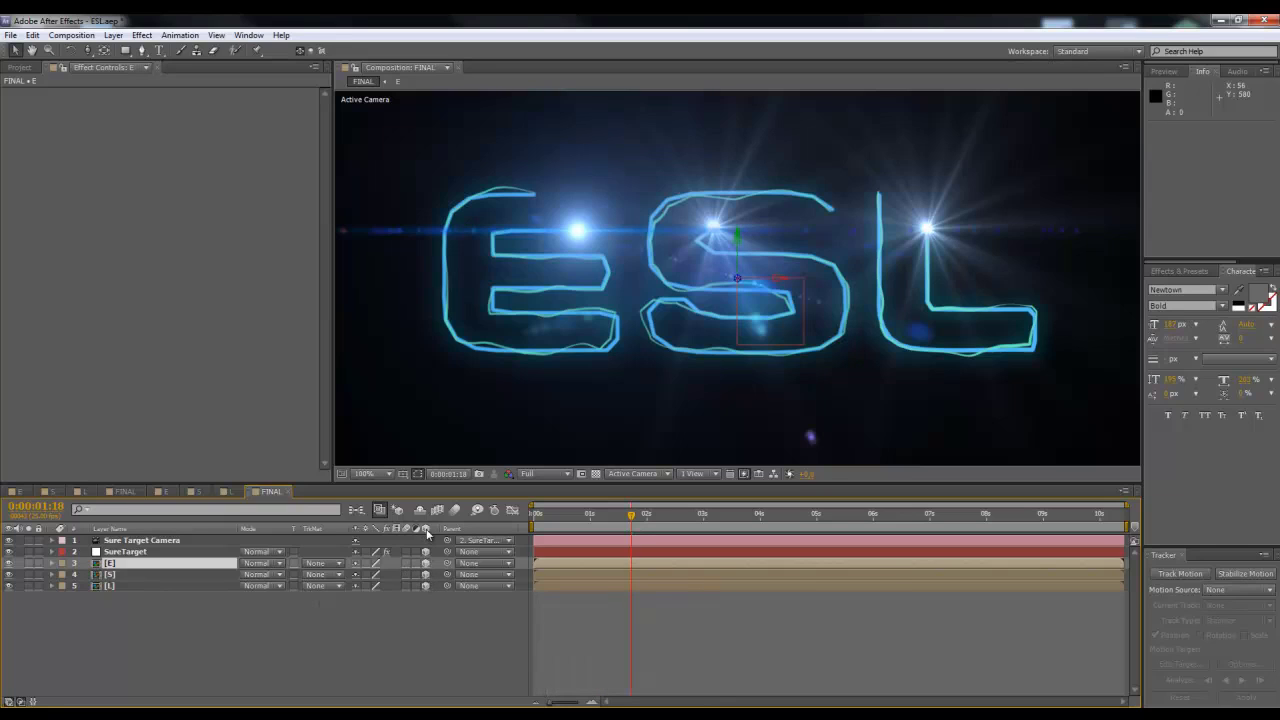
Step: Assign the E, S and L layers as Target 1, Target 2 and Target 3 of the SureTarget null's effect
left_click(136, 610)
left_click(125, 565)
left_click(133, 543)
left_click(130, 553)
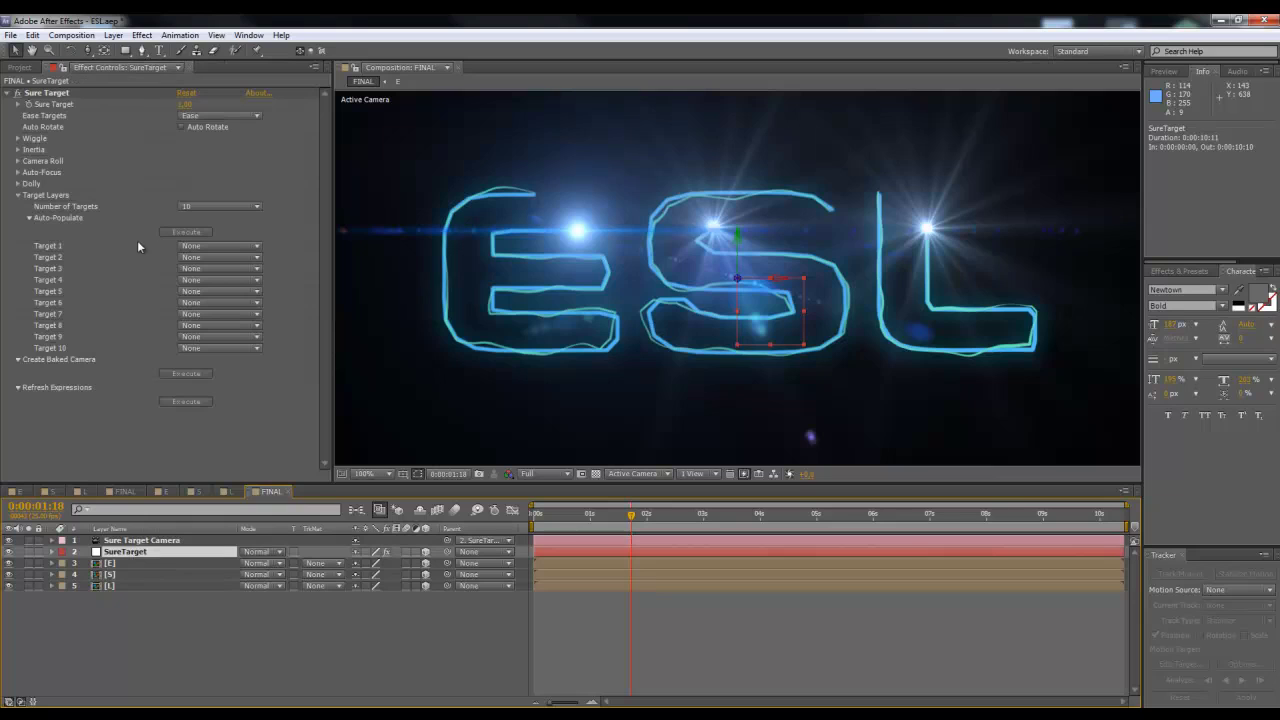
left_click(229, 247)
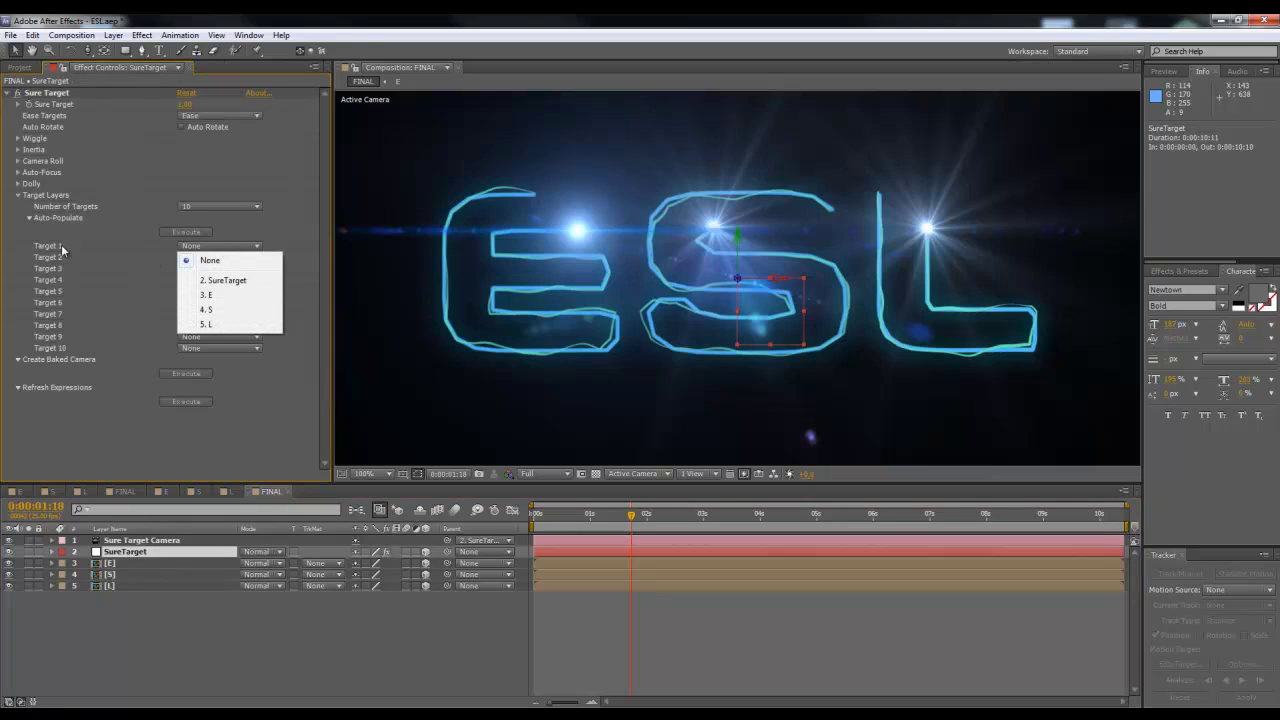
left_click(232, 296)
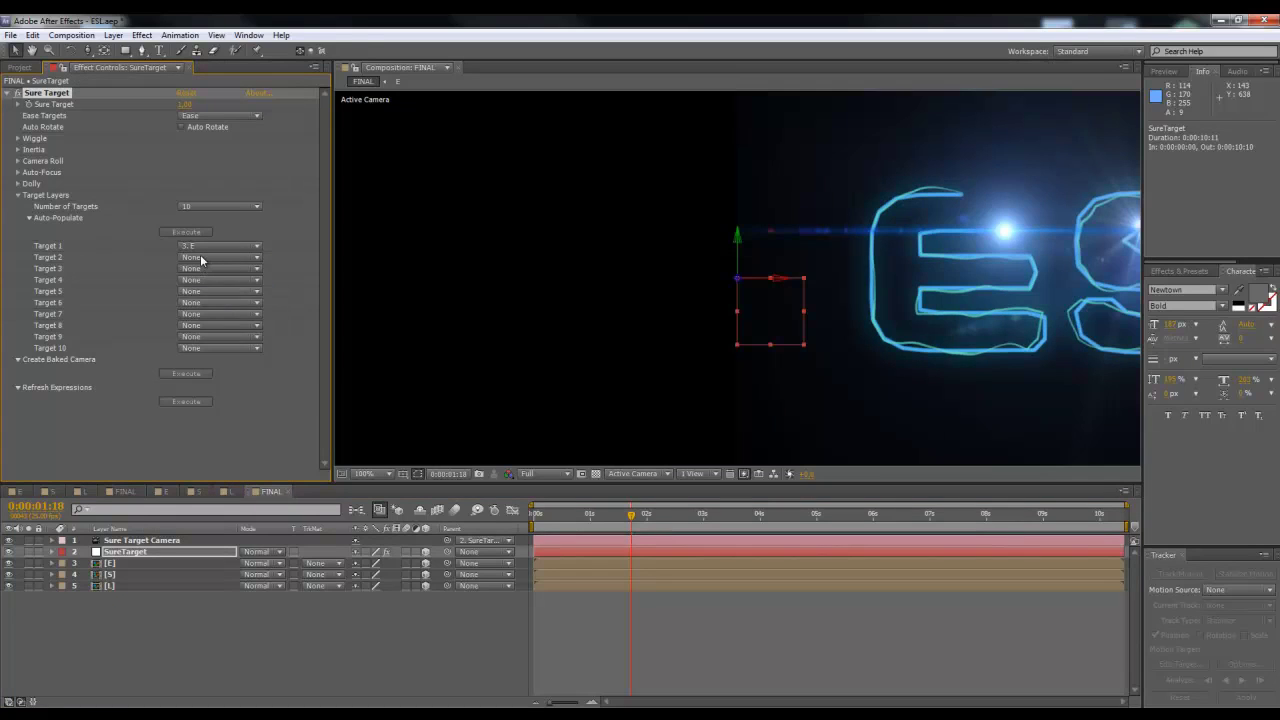
left_click(200, 258)
left_click(206, 320)
left_click(195, 269)
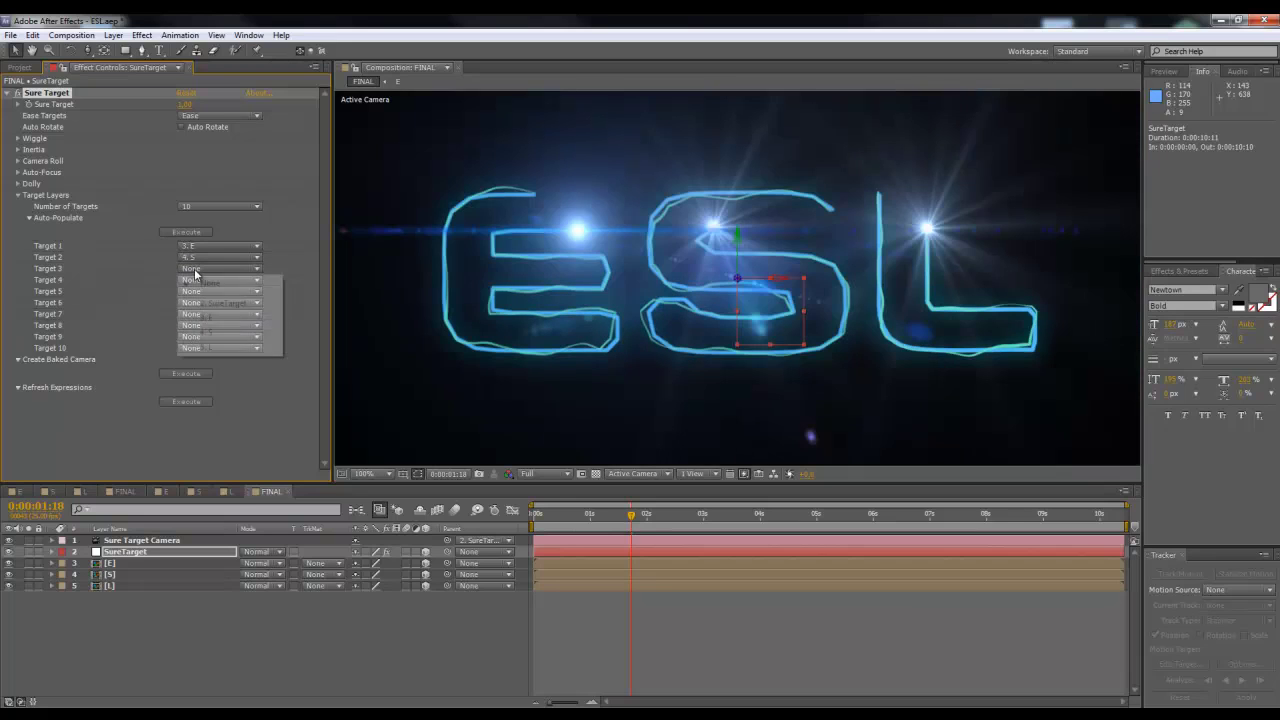
left_click(205, 343)
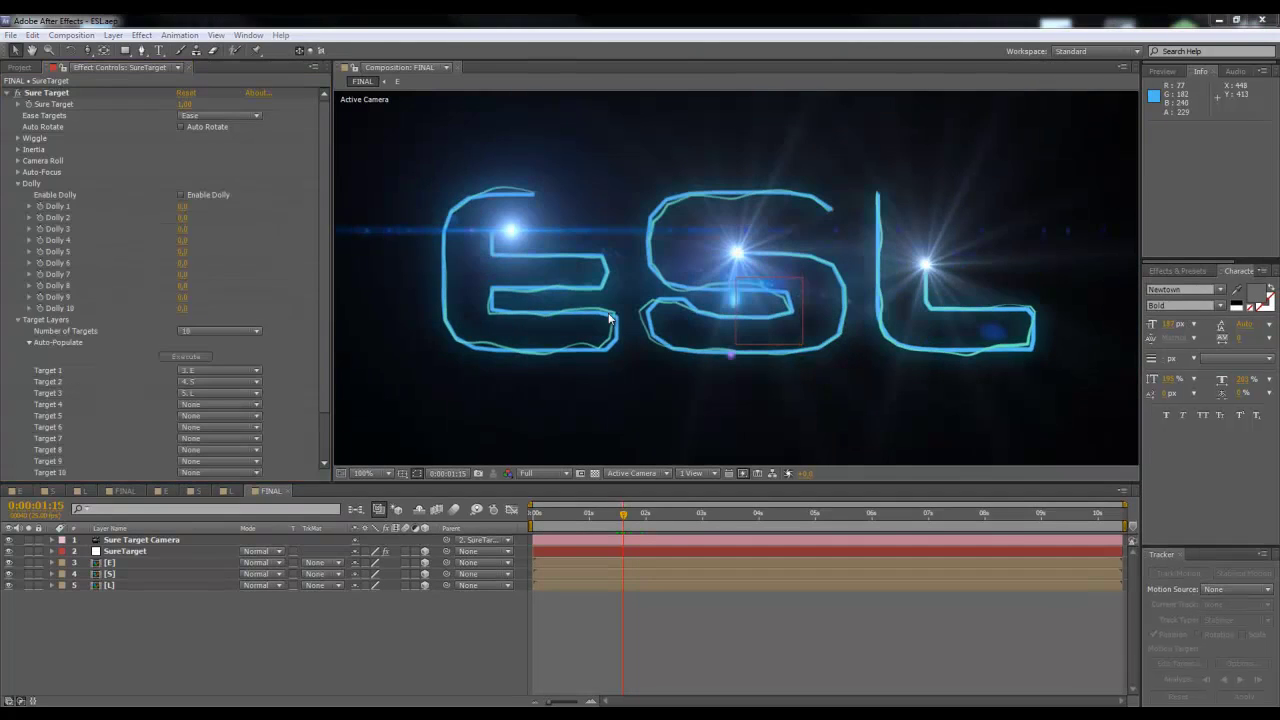
Step: Go to 0:00:00:23 and reveal the SureTarget null's effect properties in the timeline, selecting the Sure Target property
left_click(585, 515)
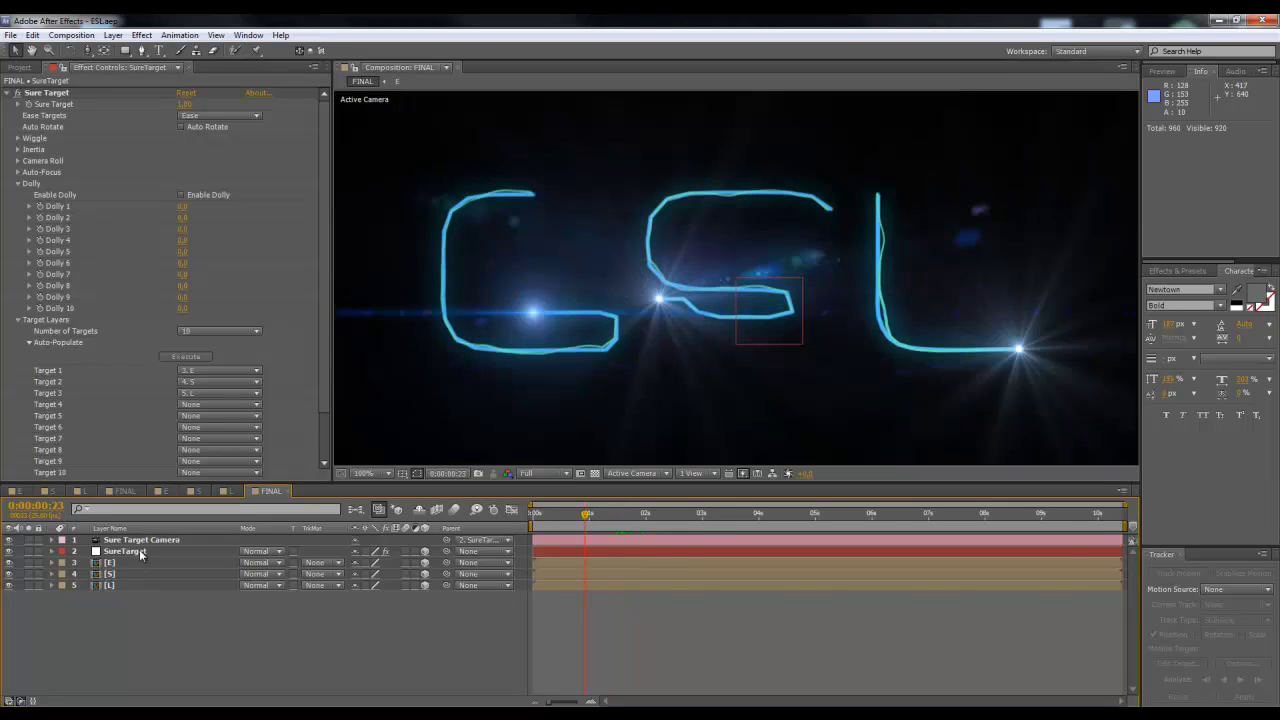
left_click(140, 553)
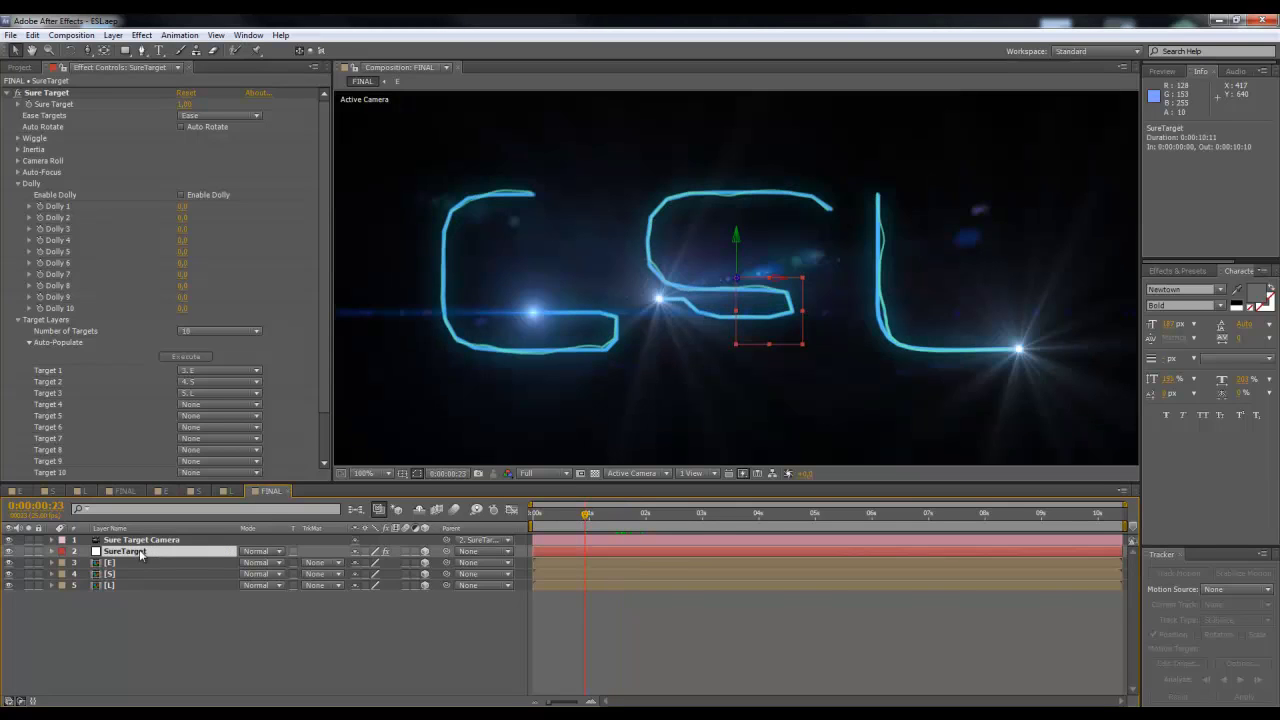
left_click(52, 553)
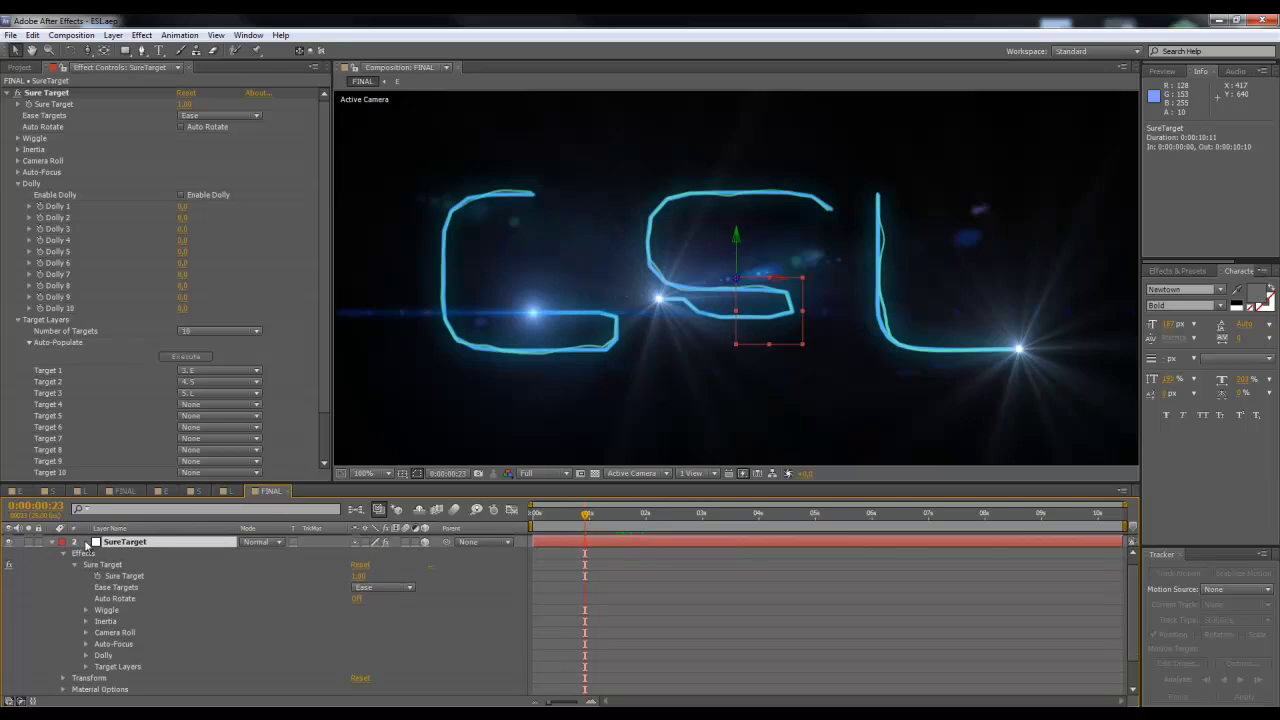
left_click(146, 574)
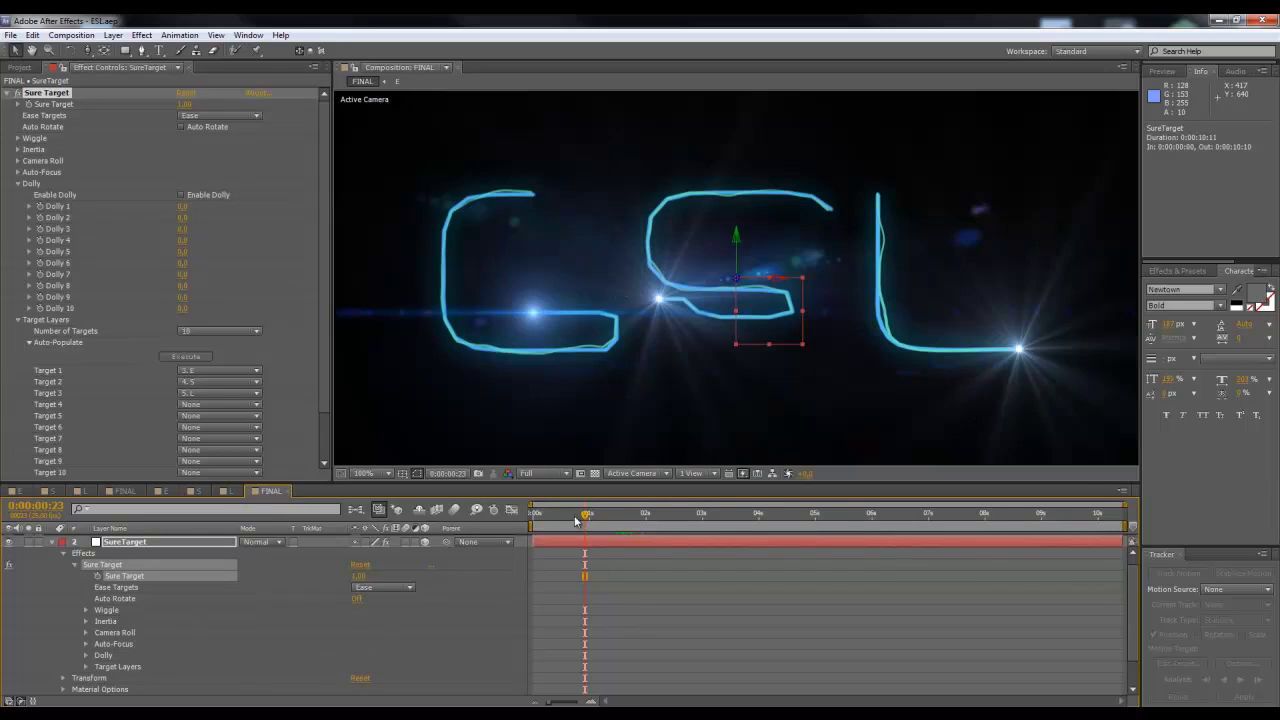
left_click(18, 184)
left_click(18, 184)
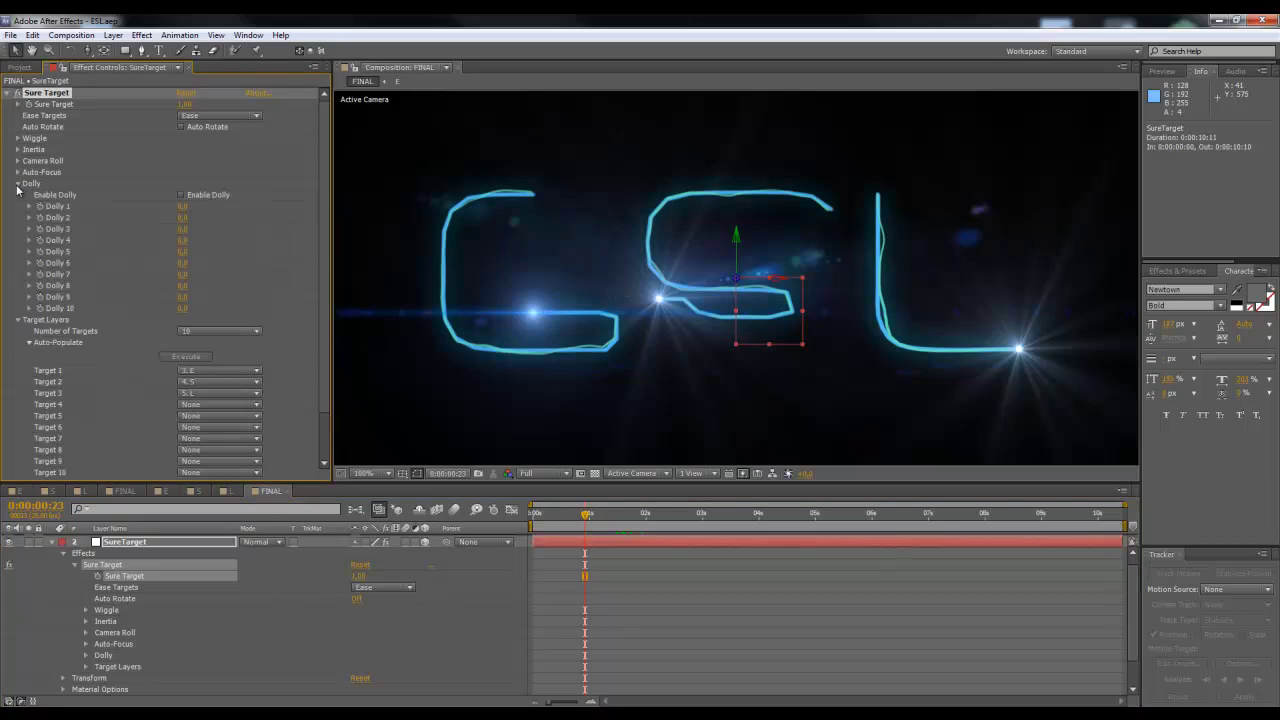
Step: Enable Dolly in the Sure Target effect, go to 0:00:01:01 and set Dolly 1 to about 410
left_click(181, 196)
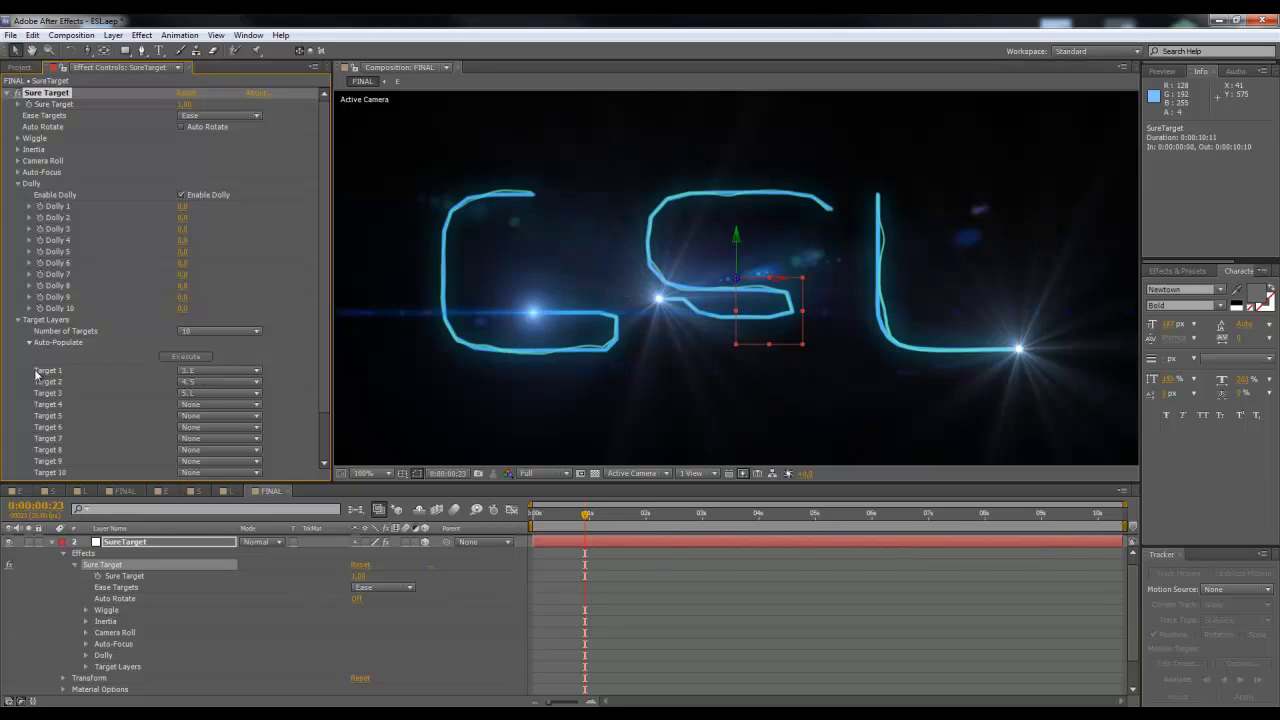
left_click(146, 578)
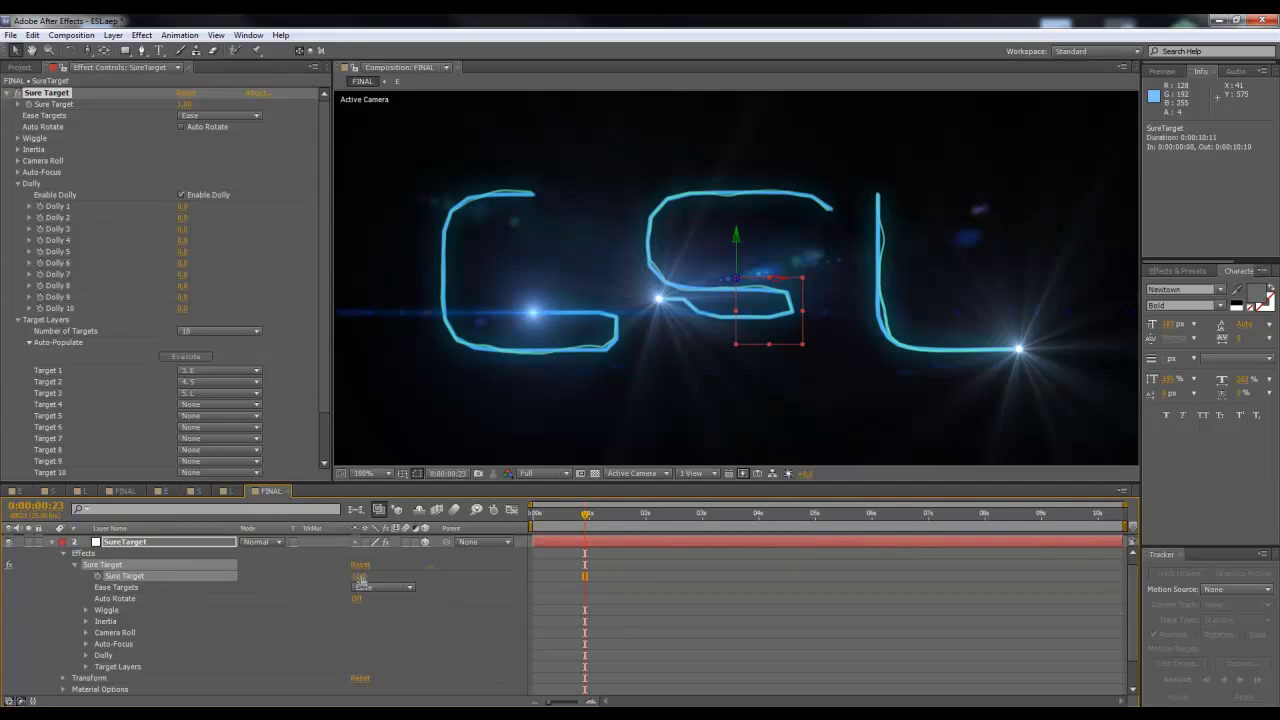
left_click_drag(585, 513, 589, 513)
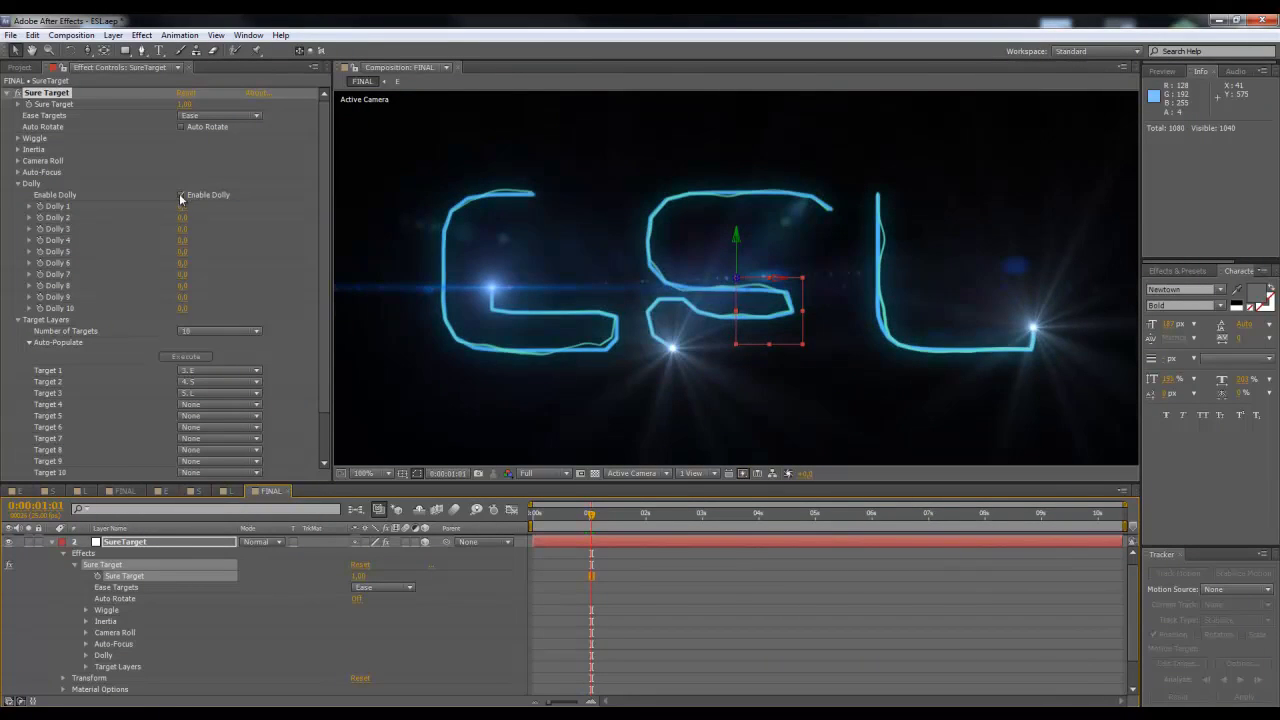
left_click_drag(182, 204, 224, 220)
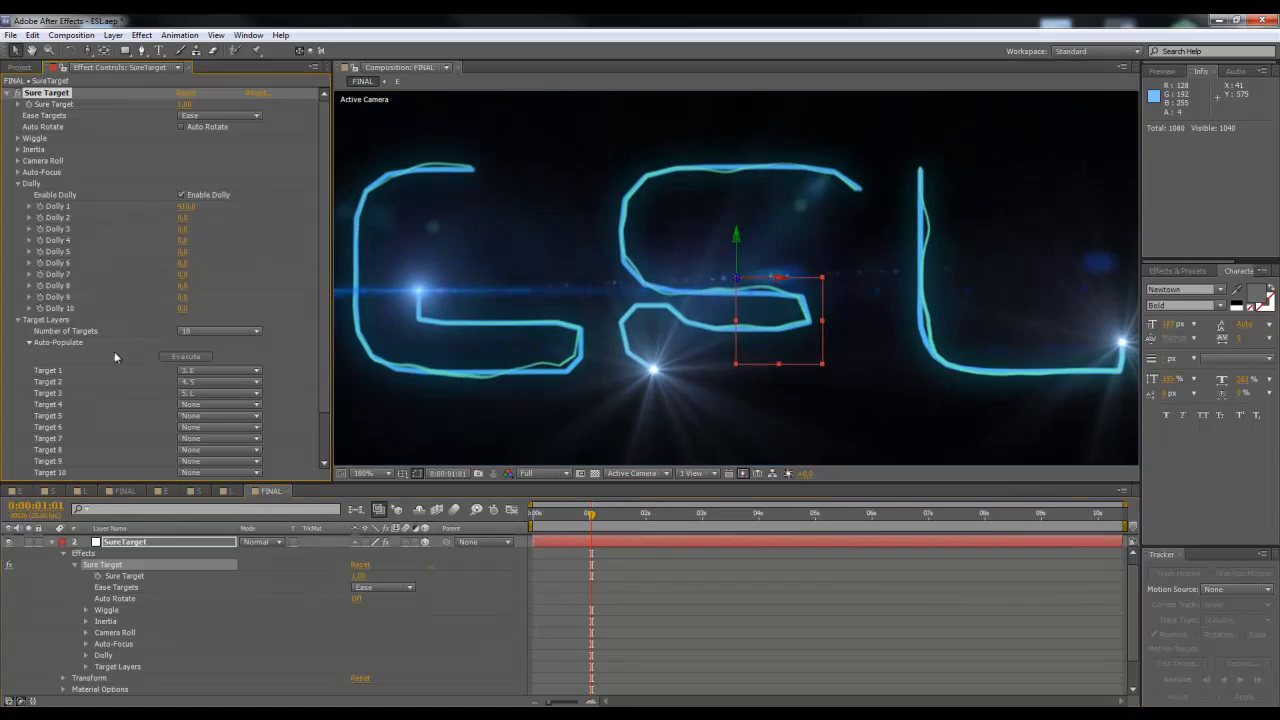
Step: Collapse the SureTarget null's properties and move the E layer's anchor point onto the letter E with the Pan Behind tool
left_click_drag(1132, 616, 1131, 572)
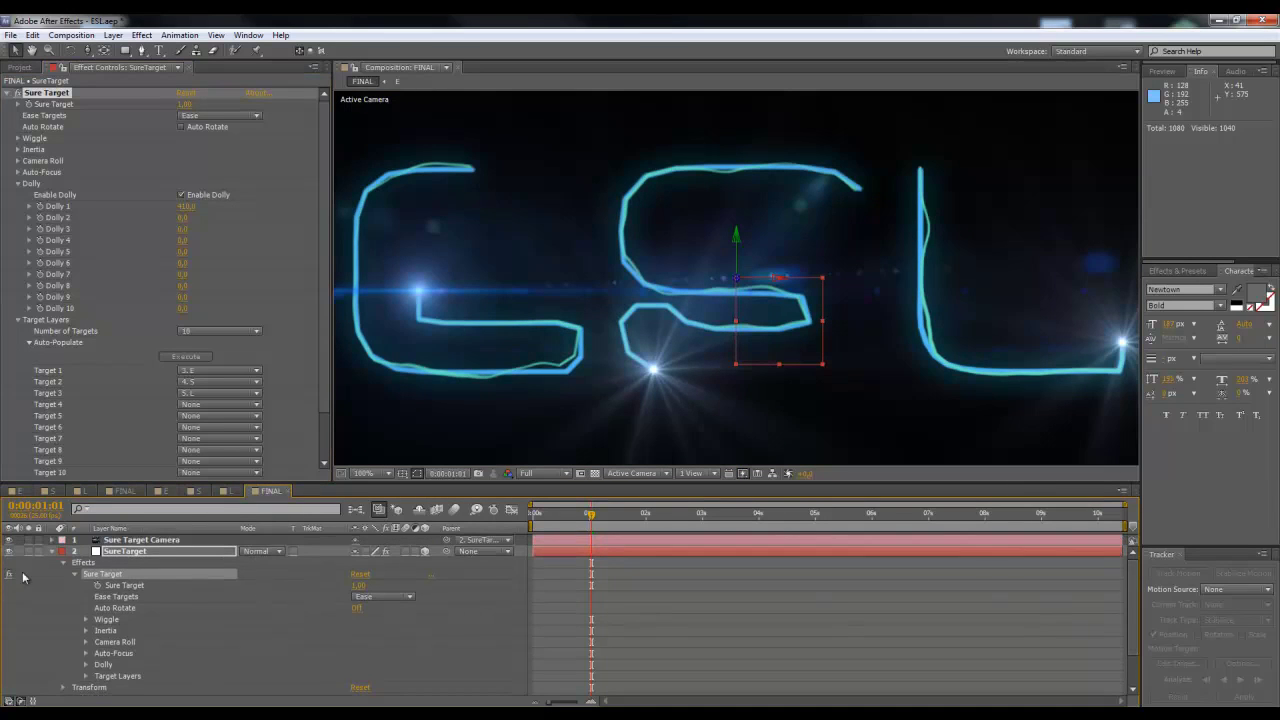
left_click(52, 557)
left_click(141, 612)
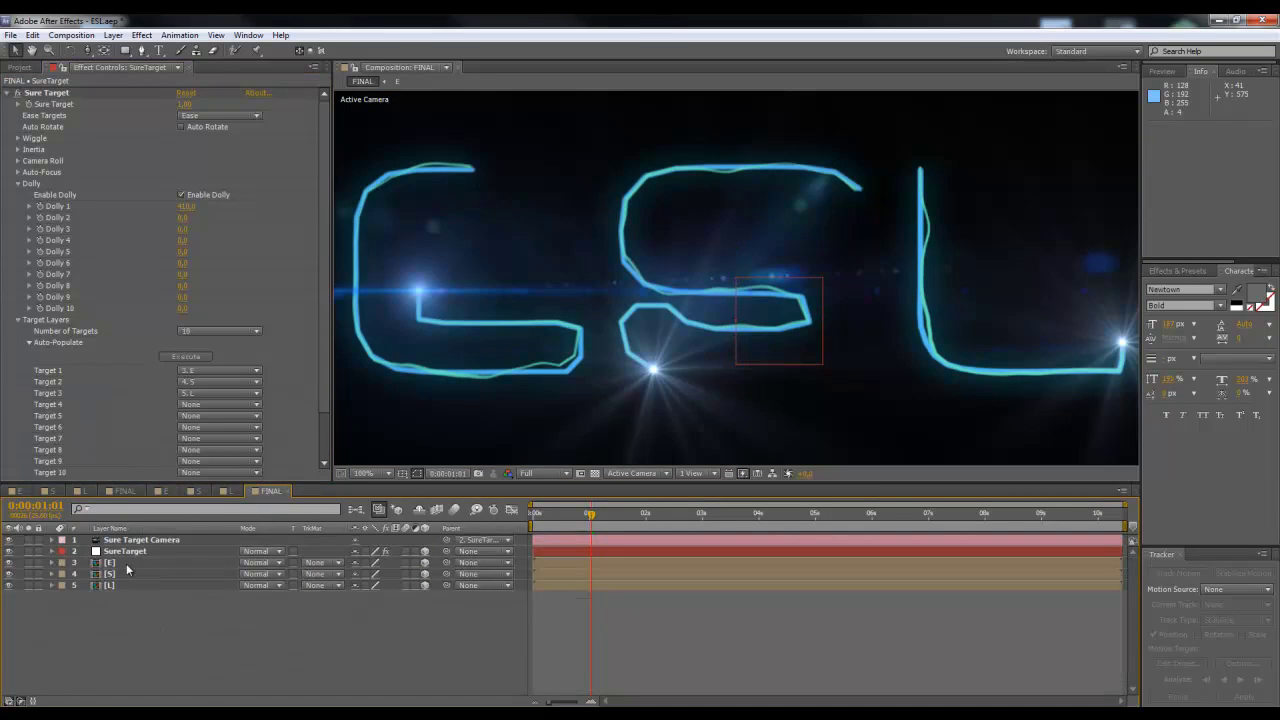
left_click(126, 563)
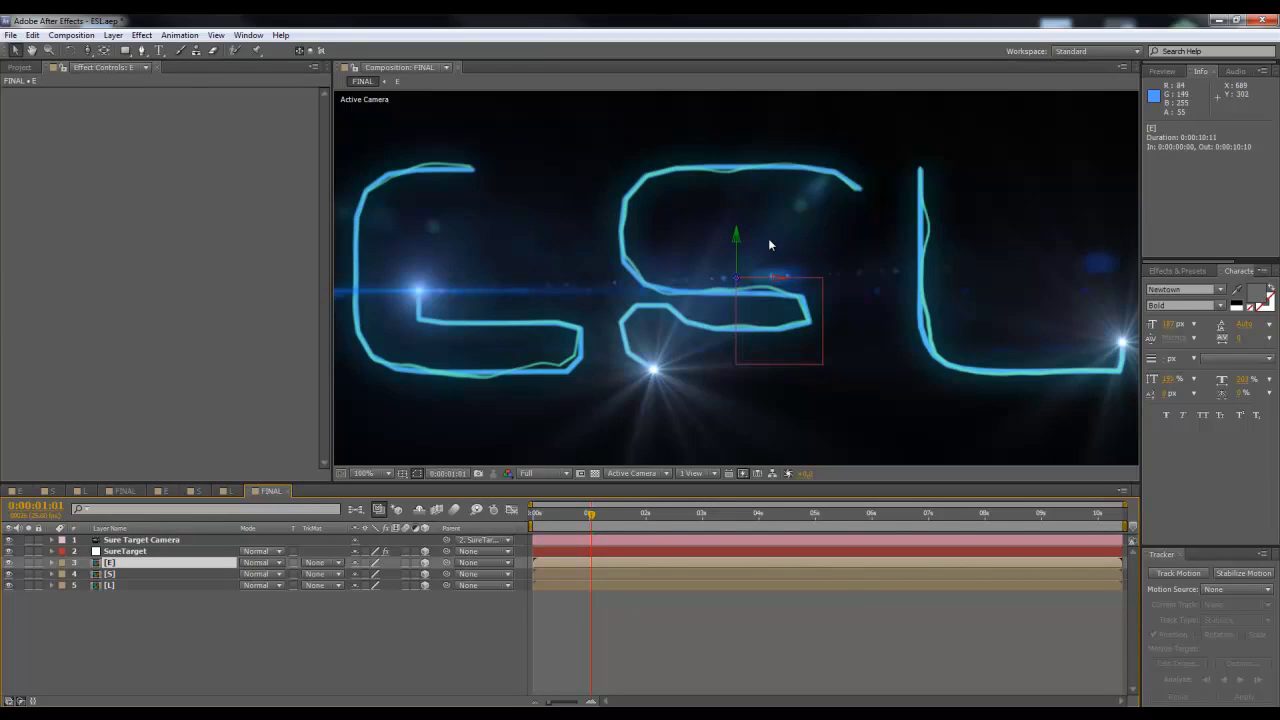
key("v")
left_click_drag(740, 283, 434, 220)
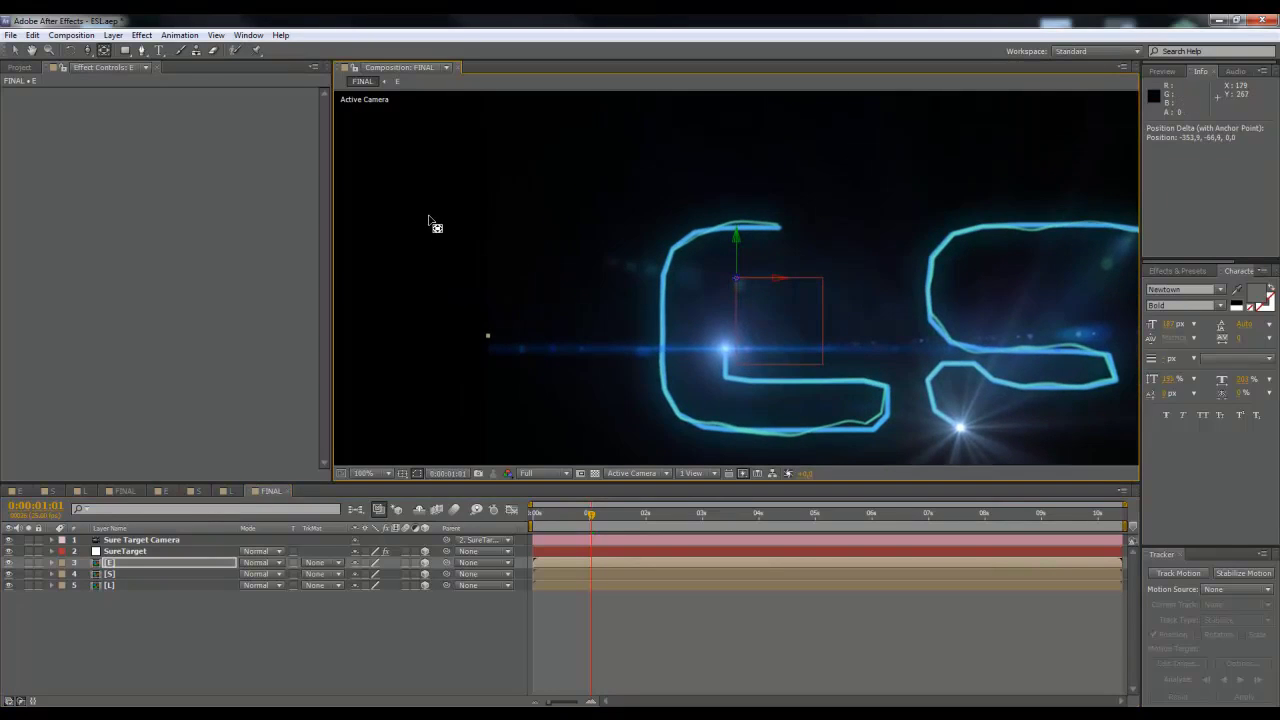
Step: Show the E layer's Transform properties and go to 0:00:00:03
left_click(109, 565)
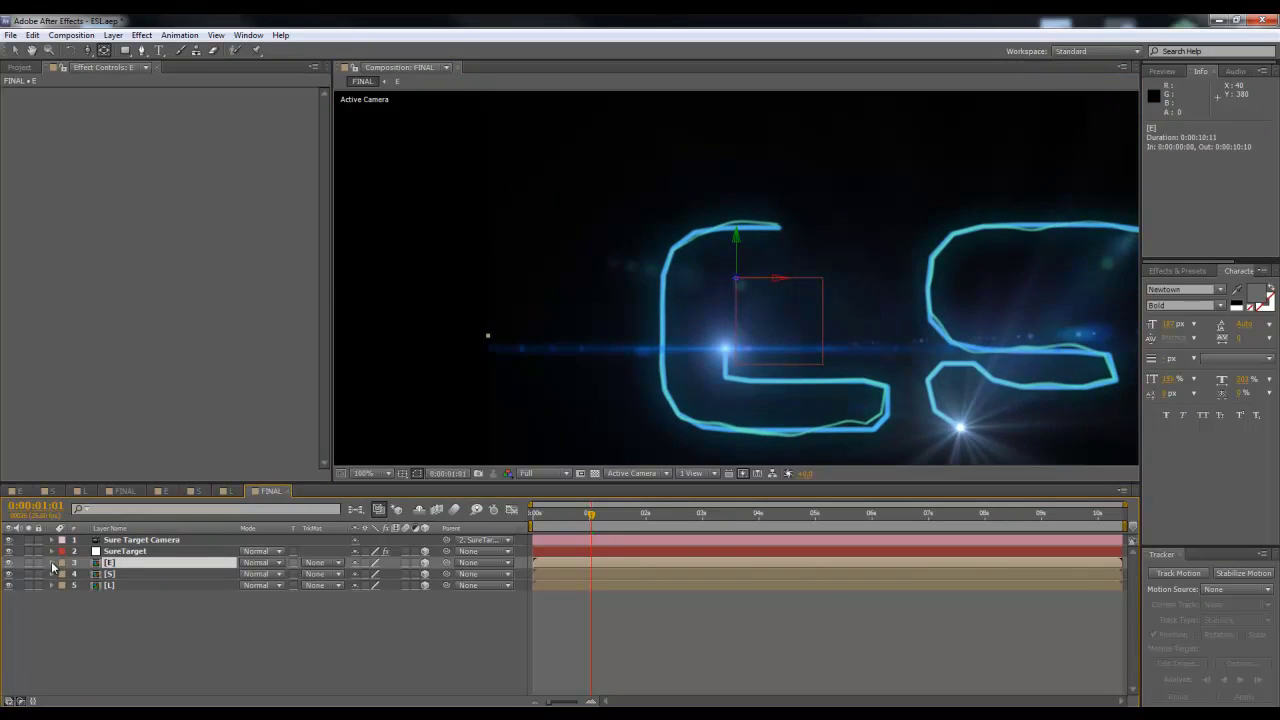
left_click(52, 563)
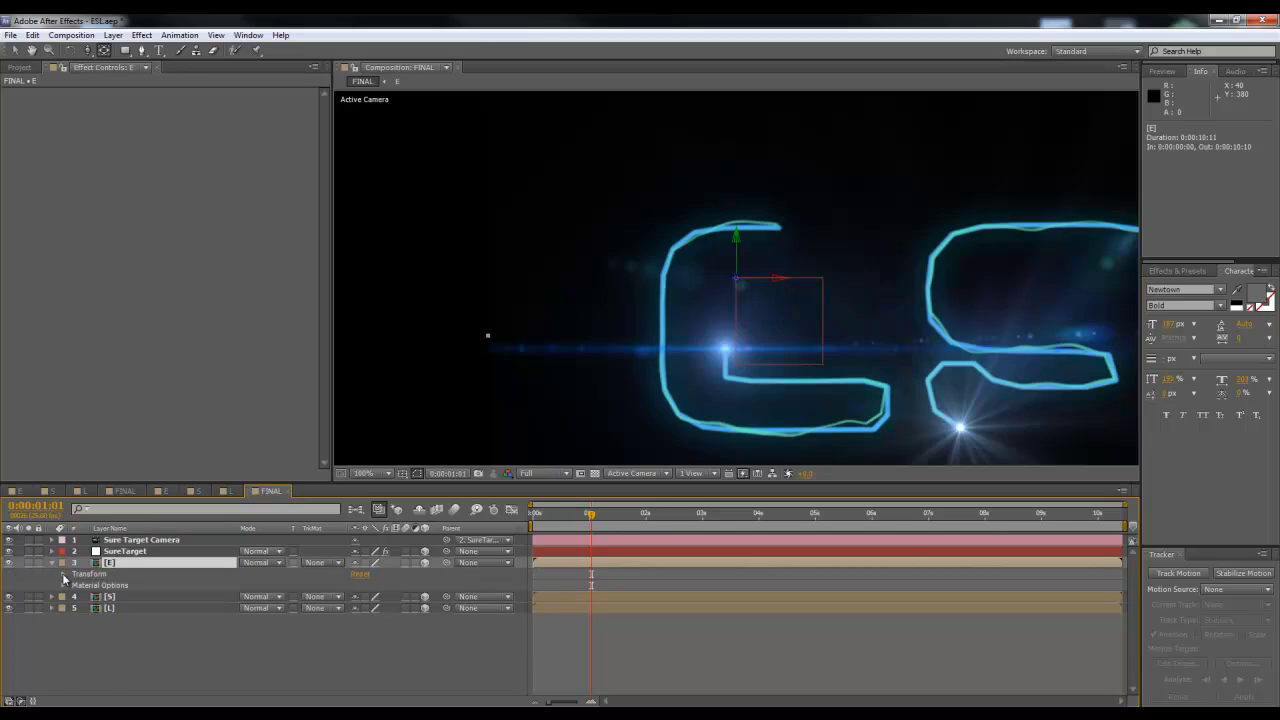
left_click(62, 573)
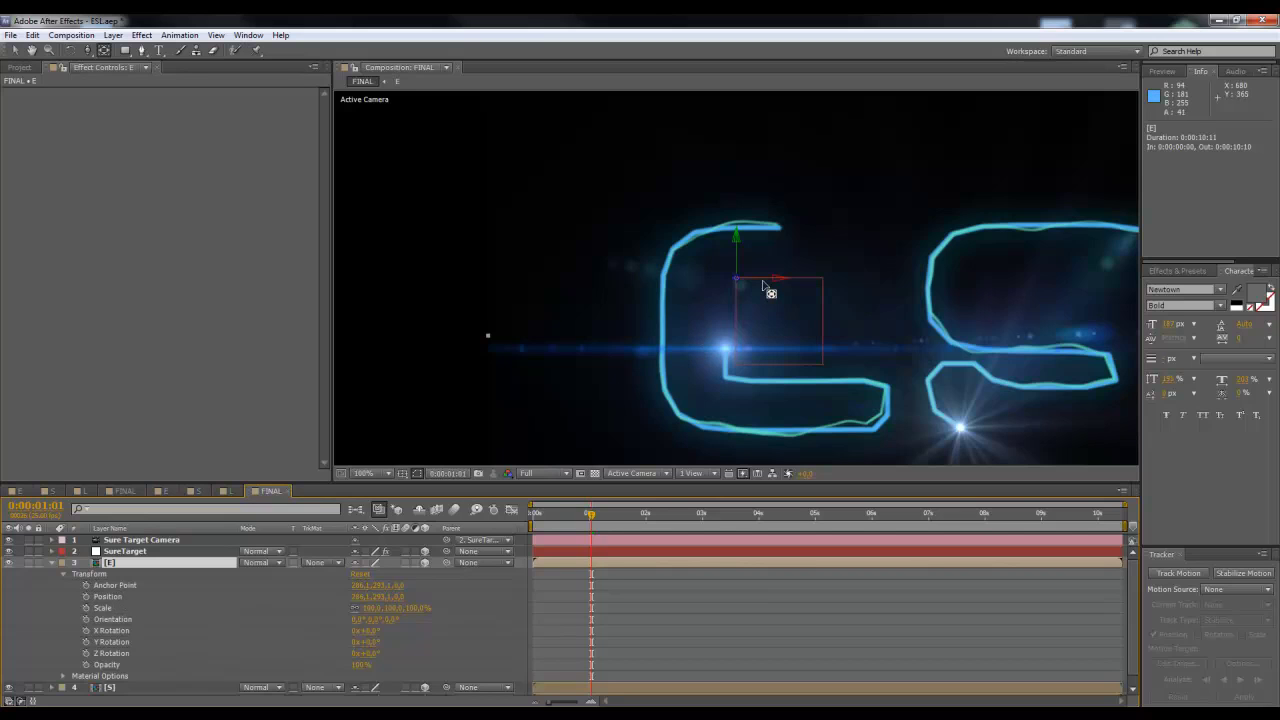
mouse_move(548, 520)
left_mouse_down()
mouse_move(540, 527)
mouse_move(560, 527)
mouse_move(541, 527)
left_mouse_up()
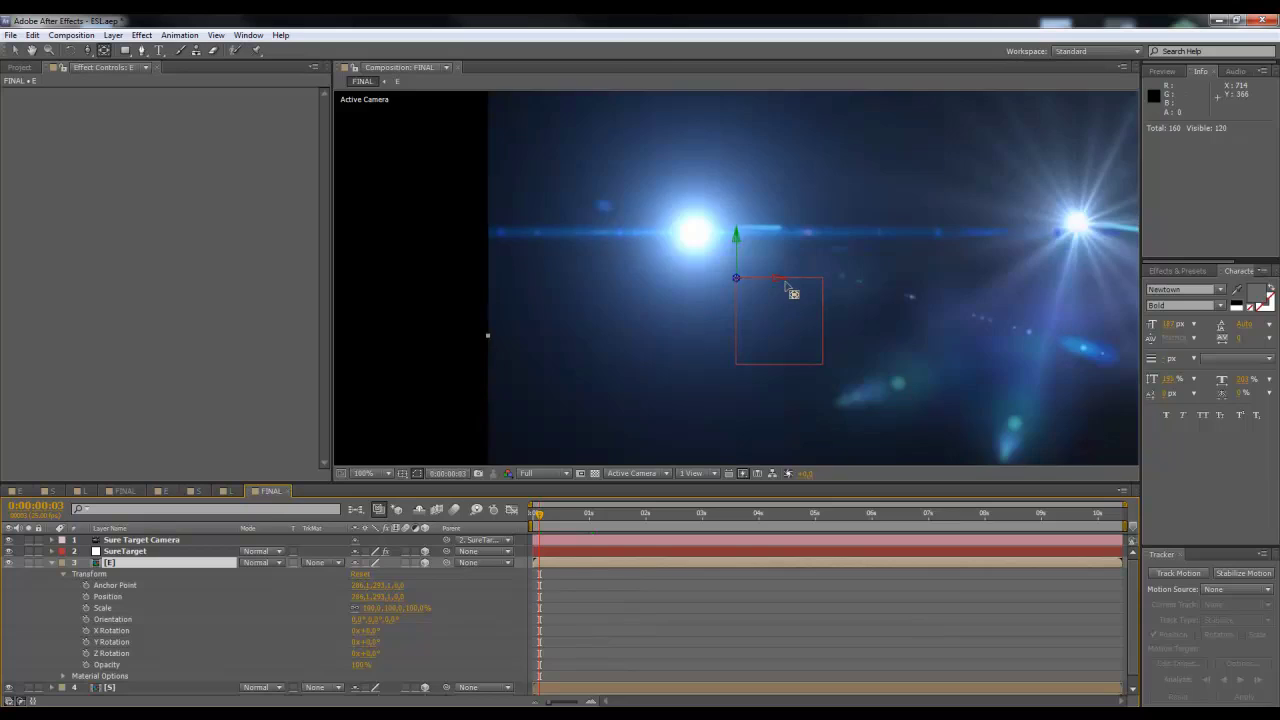
Step: Move the E layer's anchor point onto the flare at the start of the E outline, about 234, 239
scroll(786, 287, "down", 4)
scroll(785, 285, "up", 2)
scroll(785, 285, "up", 2)
scroll(783, 282, "down", 2)
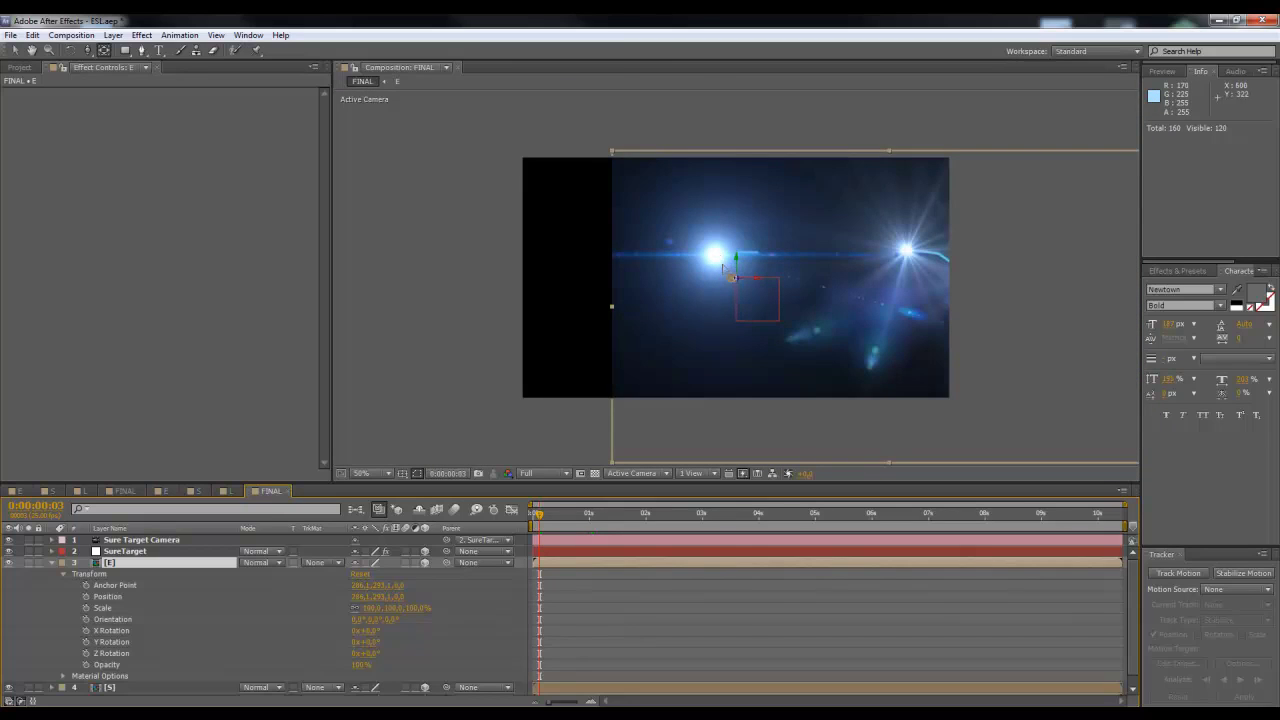
scroll(730, 282, "up", 2)
scroll(734, 279, "down", 2)
left_click_drag(737, 283, 714, 259)
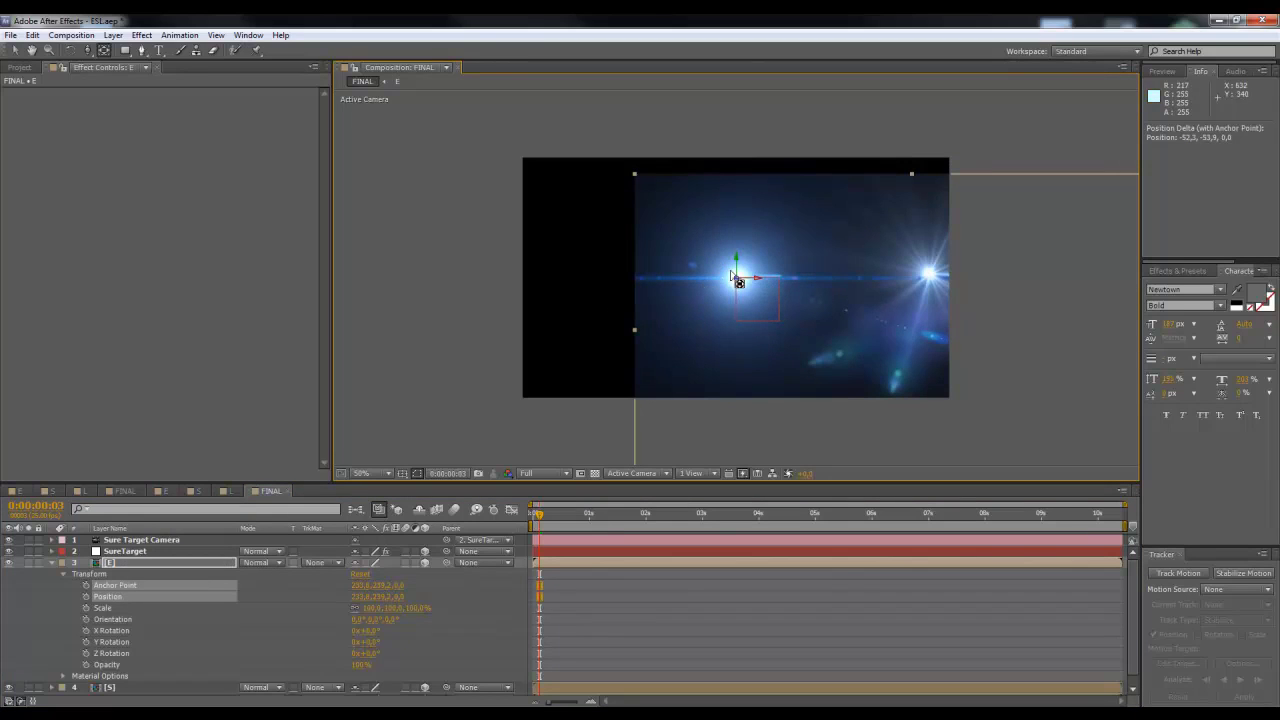
Step: In the E composition, reveal the Optical Flares Brightness keyframes and set Brightness to 50 at 0:00:01:15
left_click(19, 491)
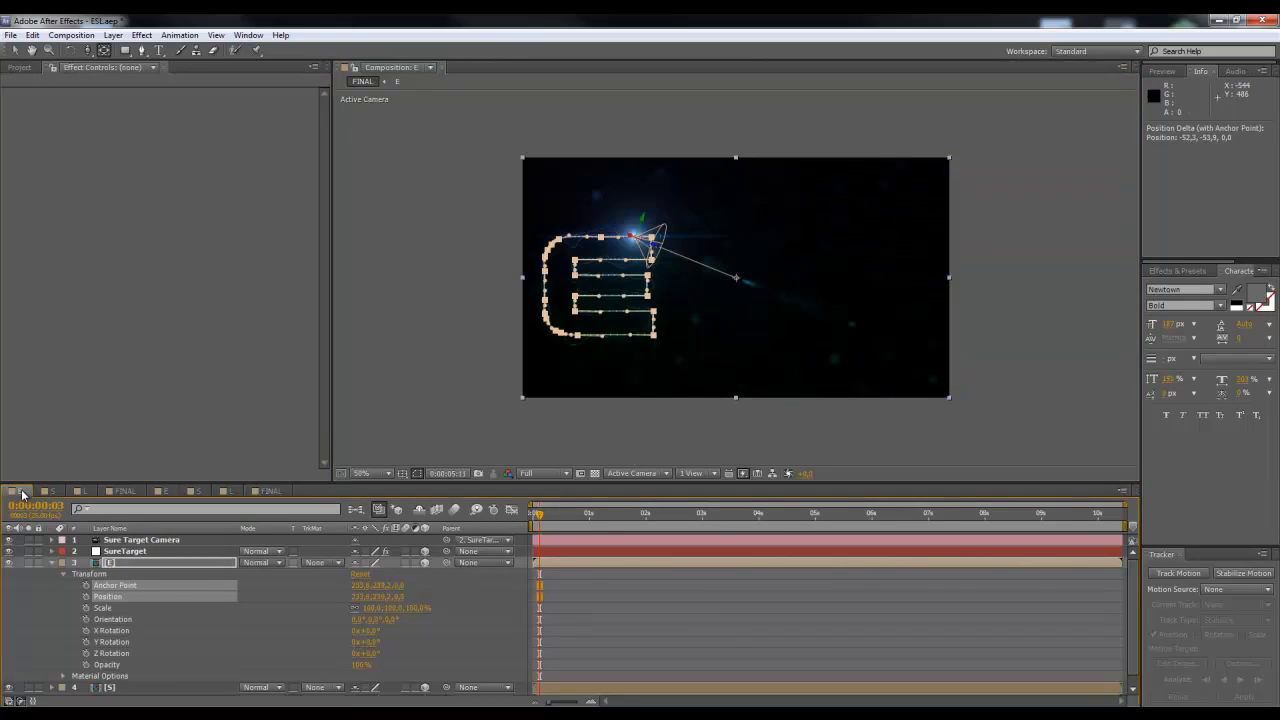
left_click(166, 490)
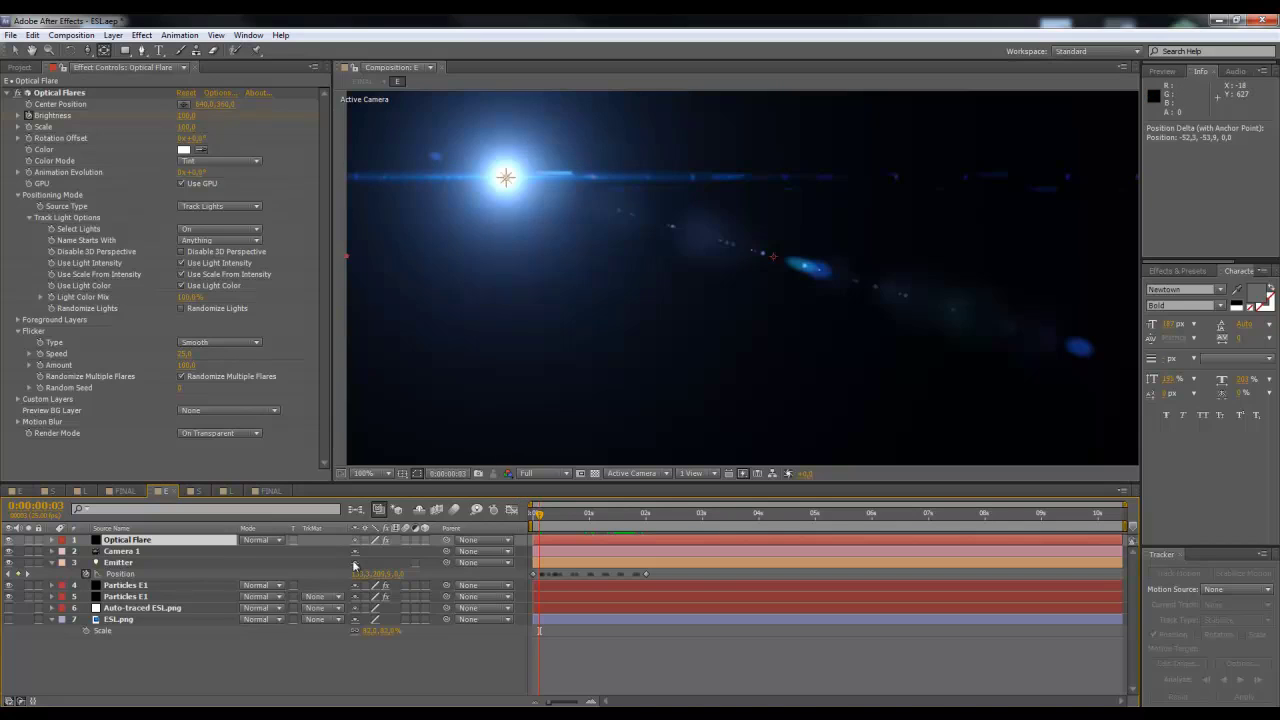
right_click(32, 116)
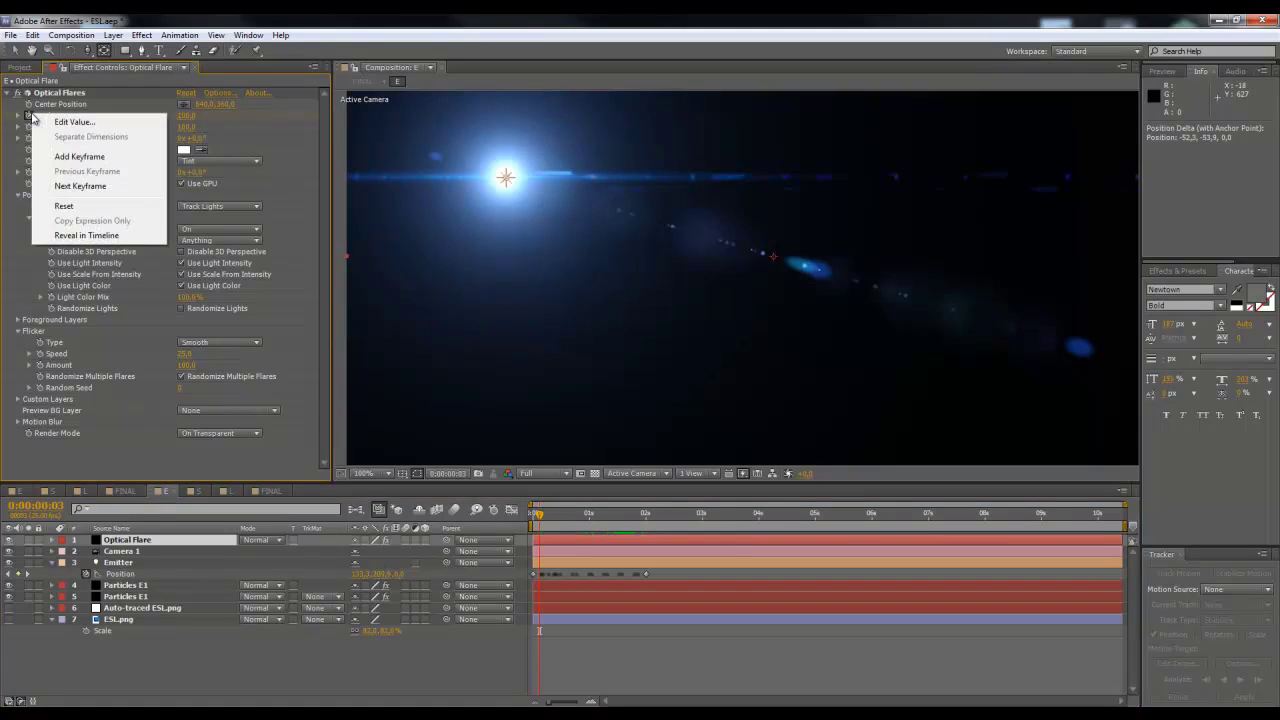
left_click(82, 236)
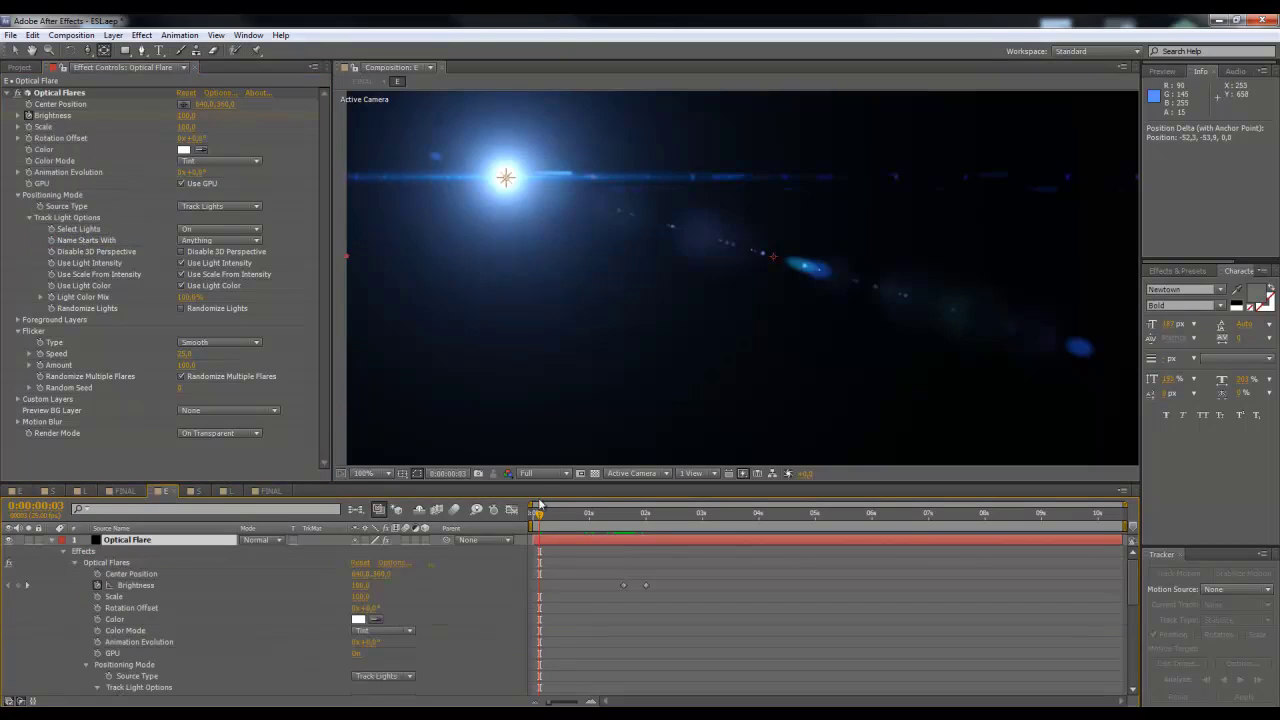
mouse_move(620, 521)
left_mouse_down()
mouse_move(642, 517)
mouse_move(544, 524)
mouse_move(623, 523)
left_mouse_up()
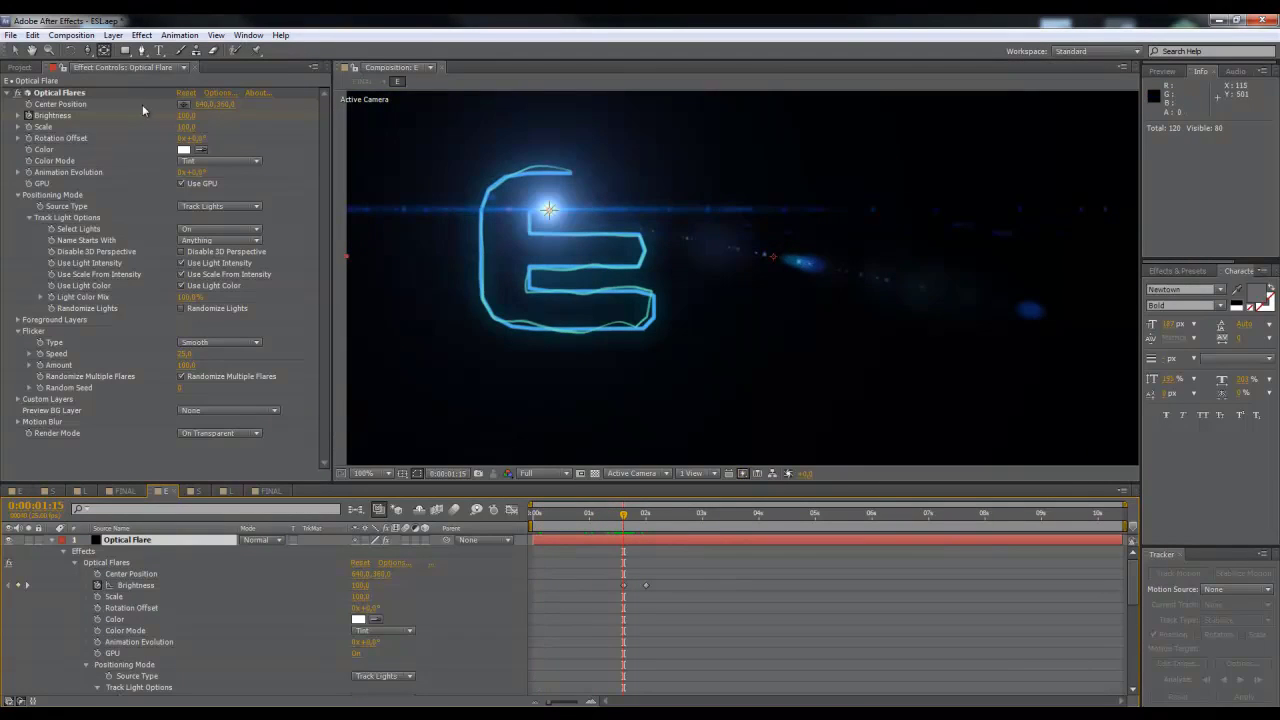
left_click(187, 115)
type("50")
key("Return")
left_click_drag(549, 522, 530, 522)
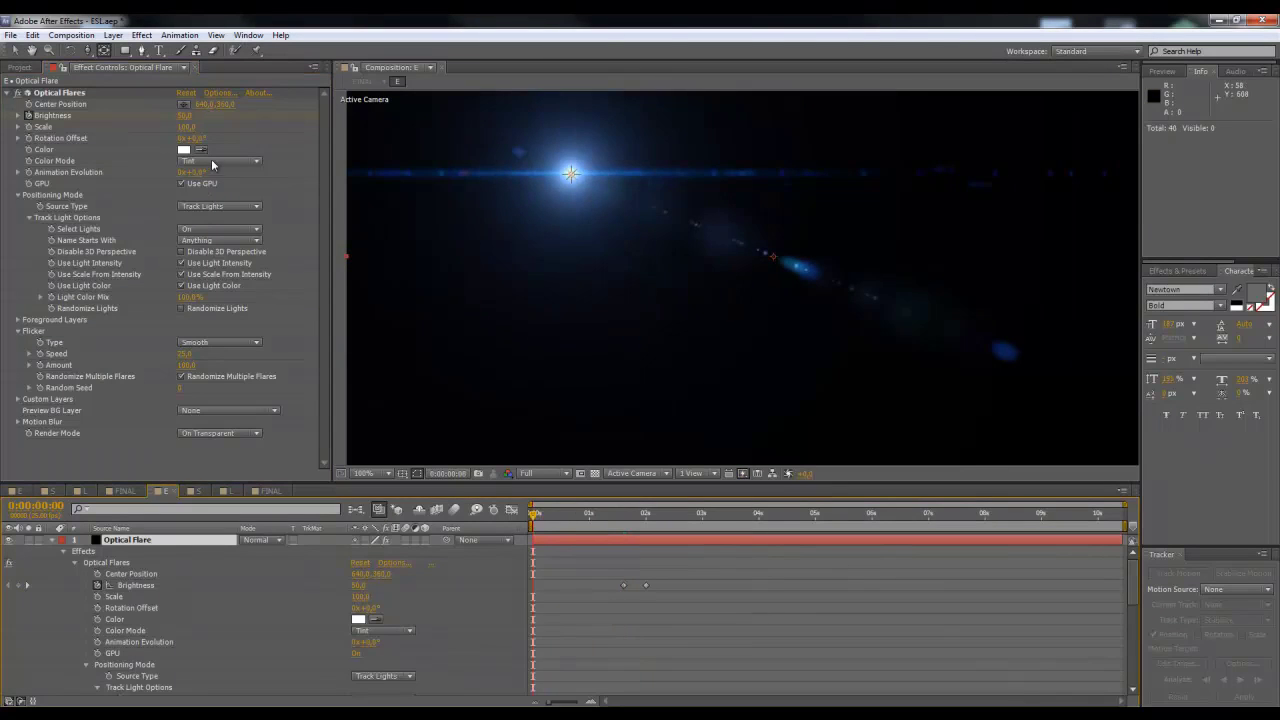
left_click(622, 527)
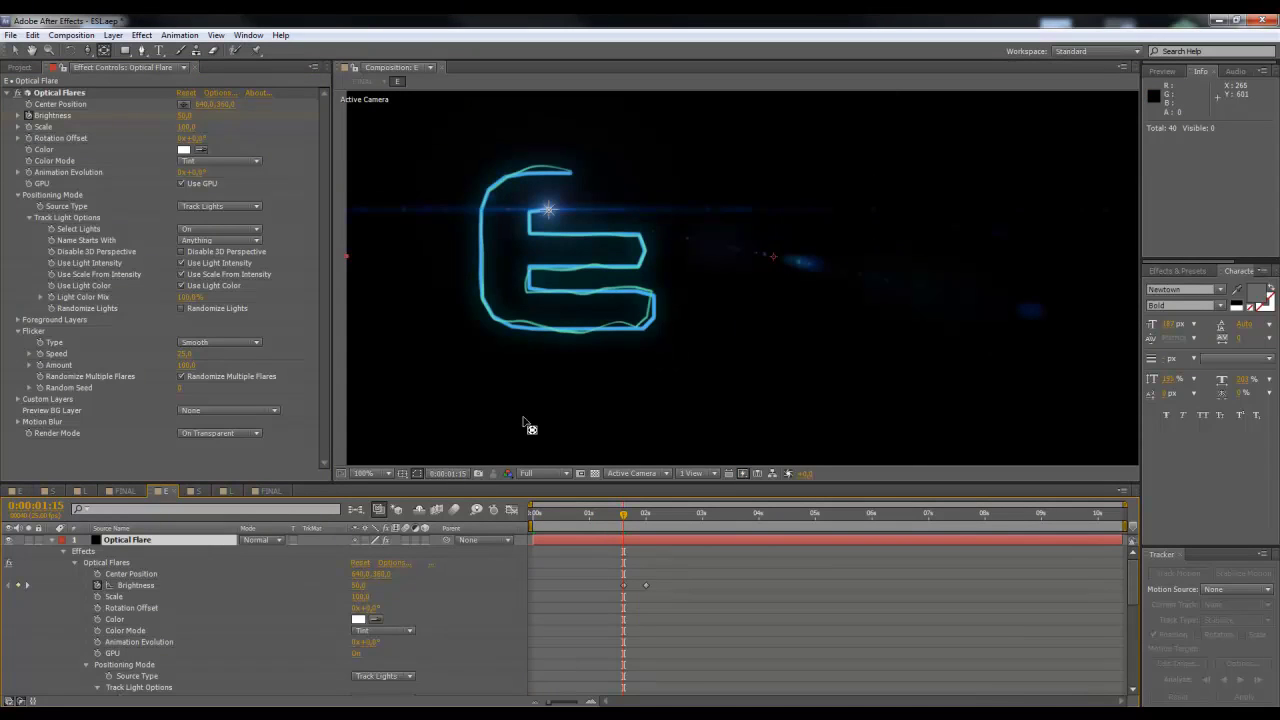
Step: Copy the Optical Flares effect from the E composition and replace the one on the S composition's Optical Flare layer with it
left_click(58, 93)
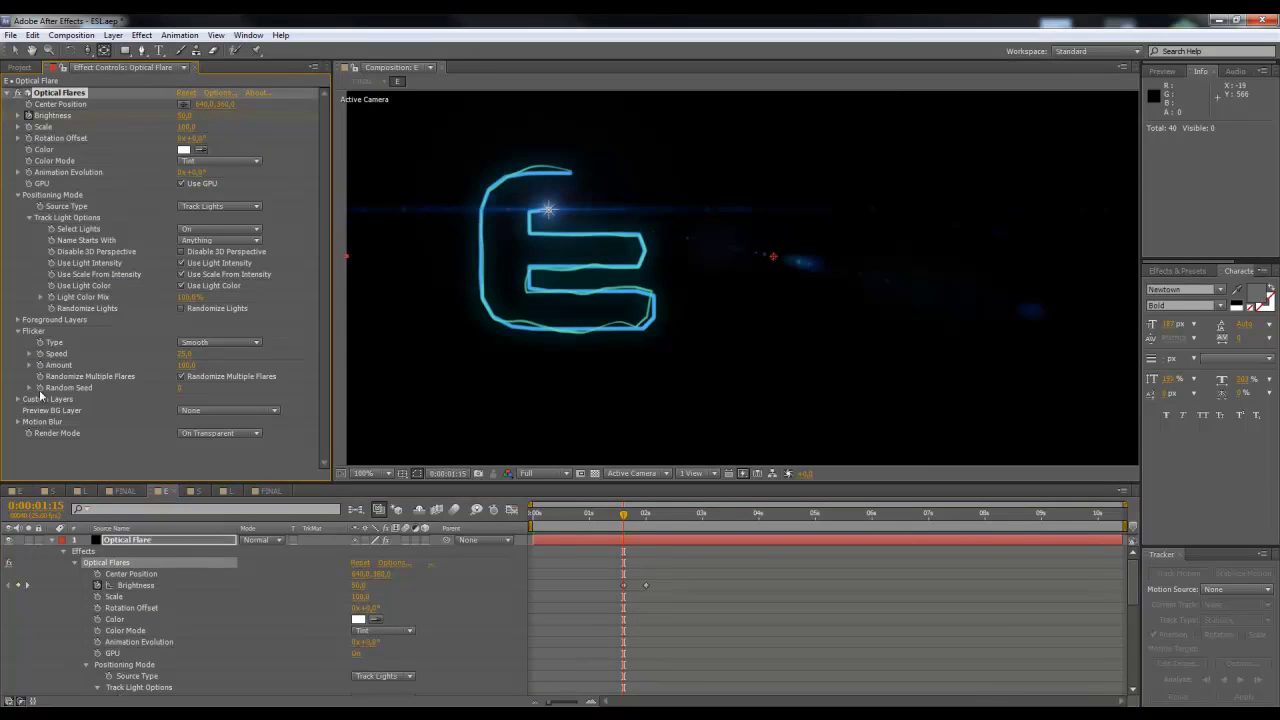
left_click(199, 492)
left_click(73, 93)
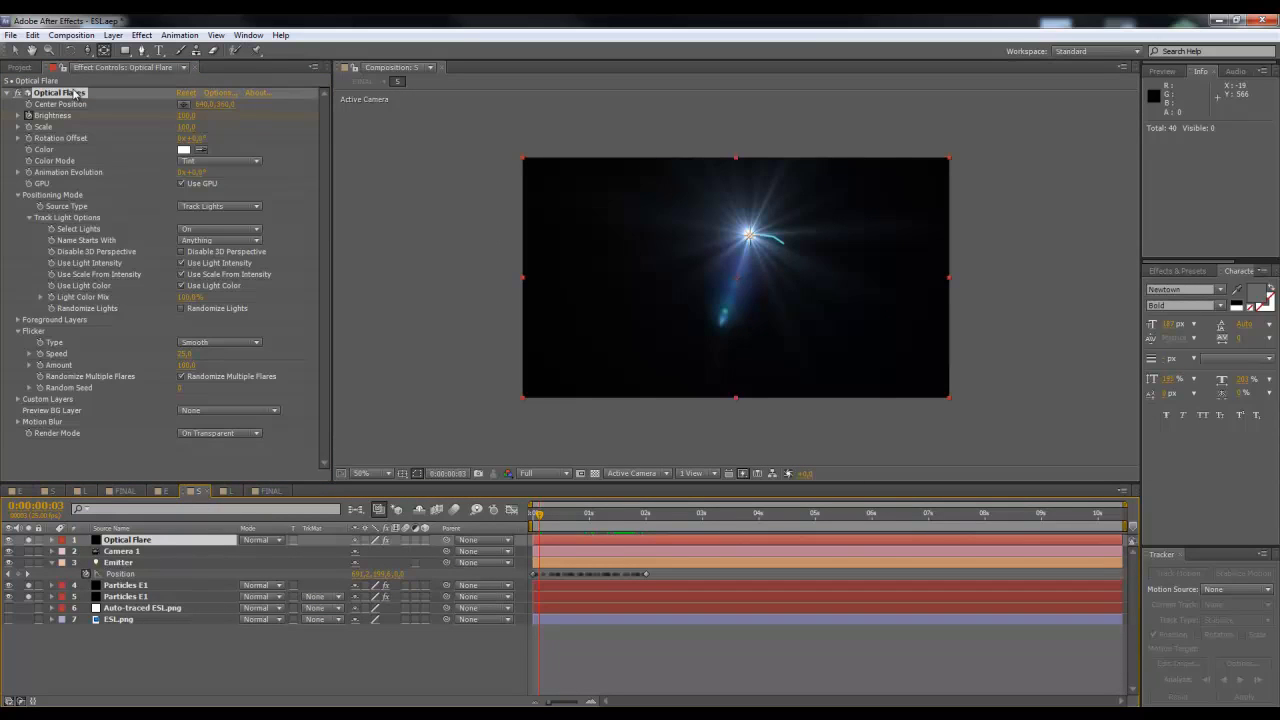
key("Delete")
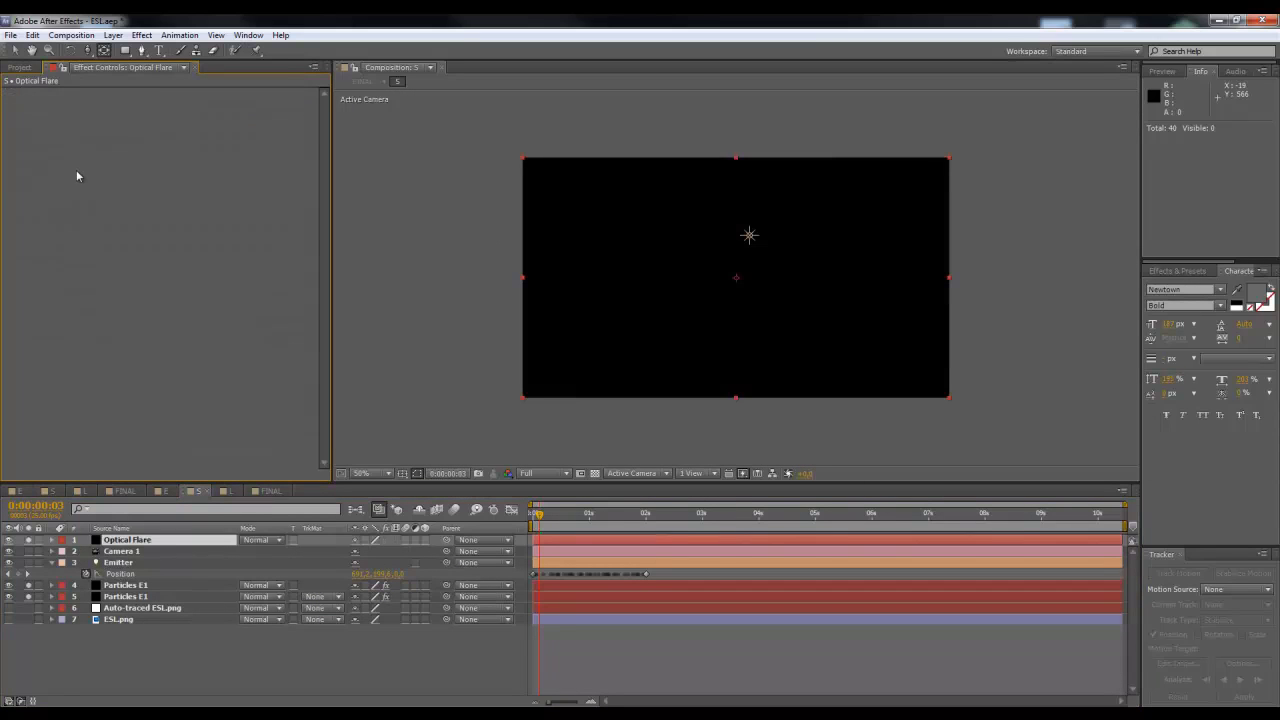
key("ctrl+z")
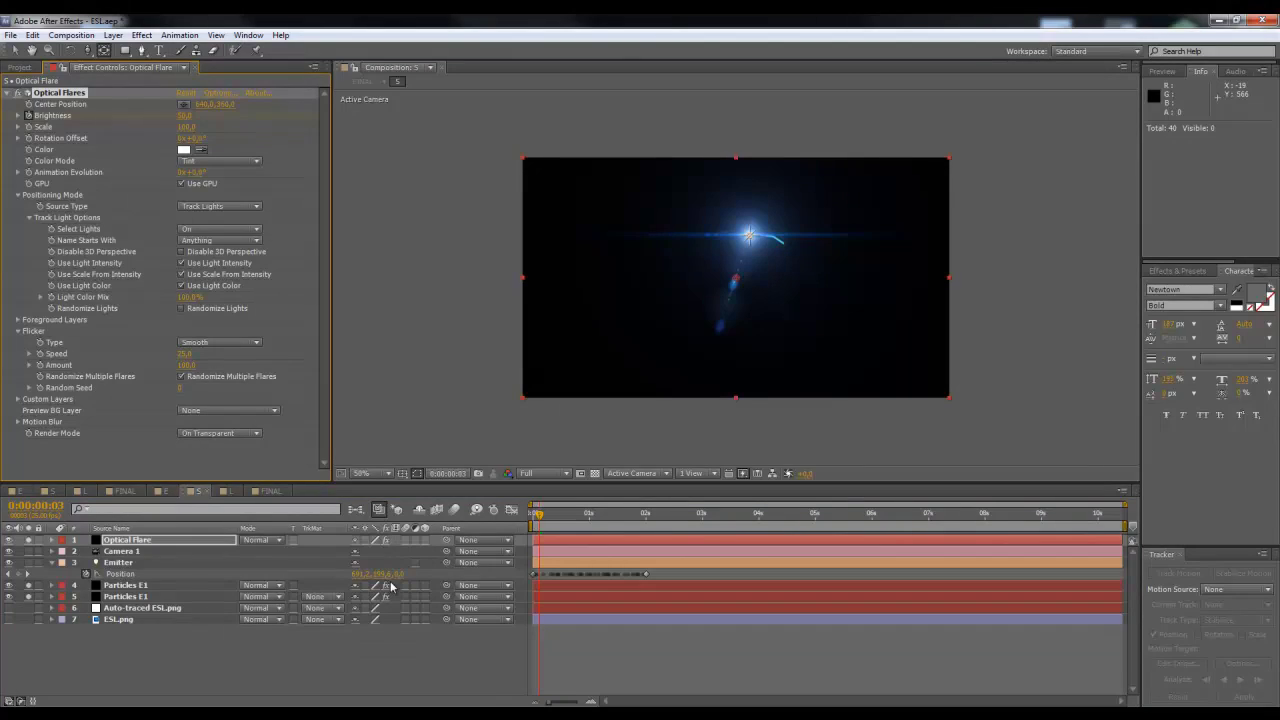
Step: Replace the Optical Flares effect on the L composition's Optical Flare layer with the copied one
left_click(227, 491)
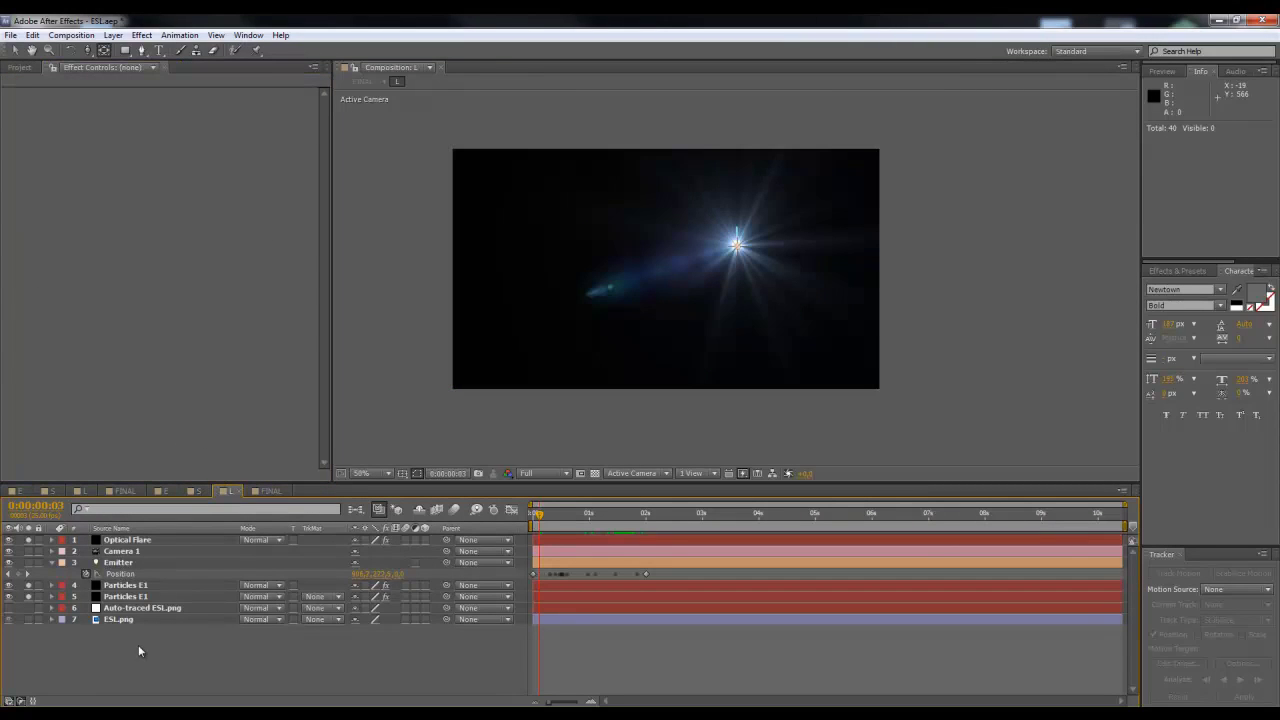
left_click(124, 541)
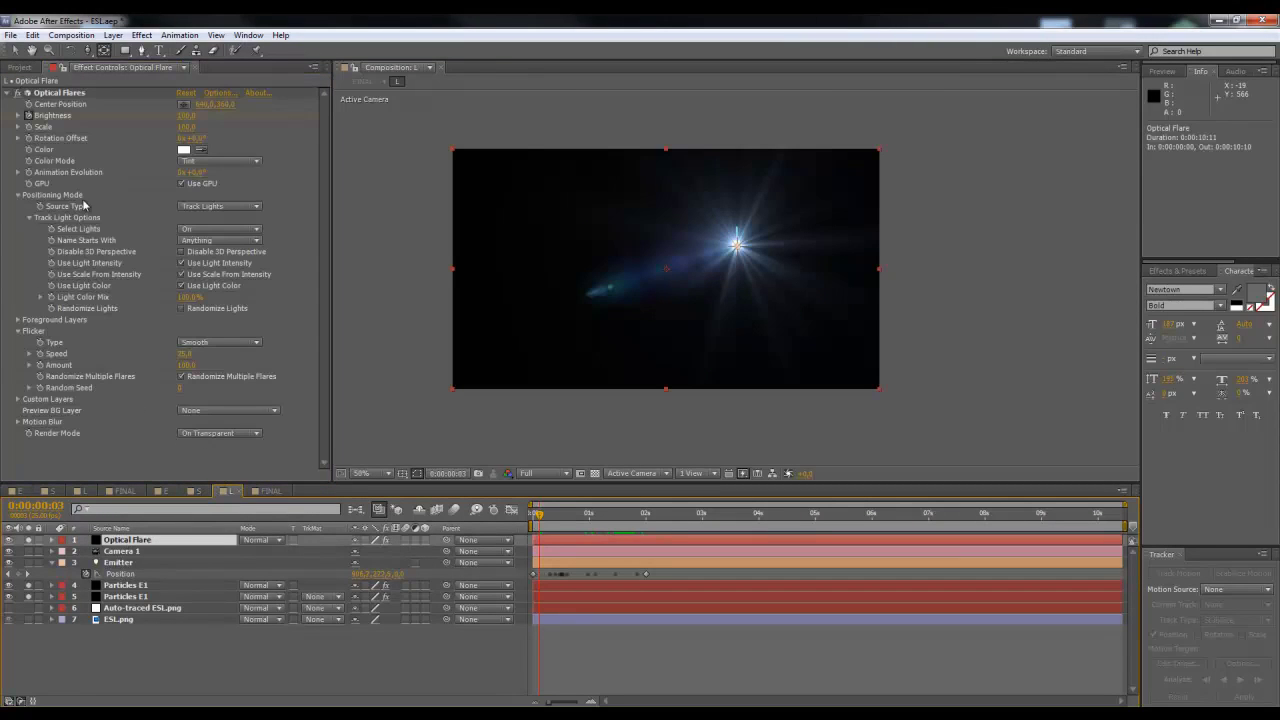
left_click(54, 95)
key("Delete")
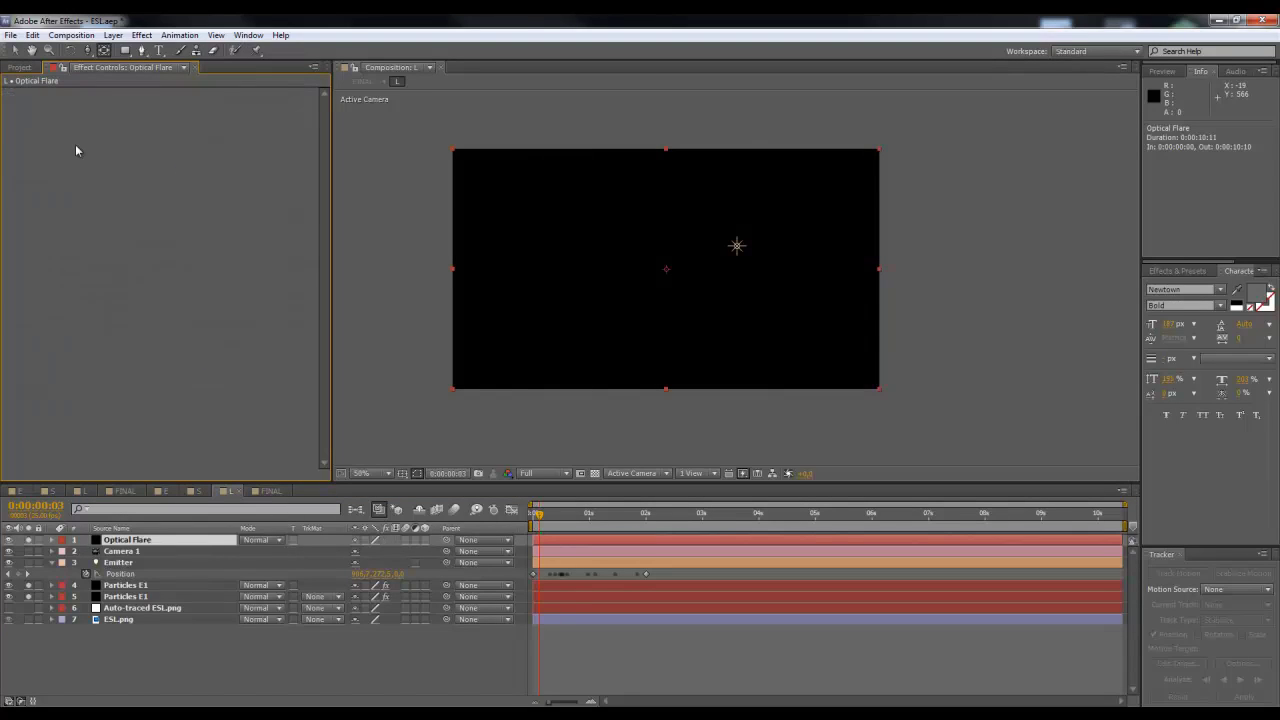
key("ctrl+z")
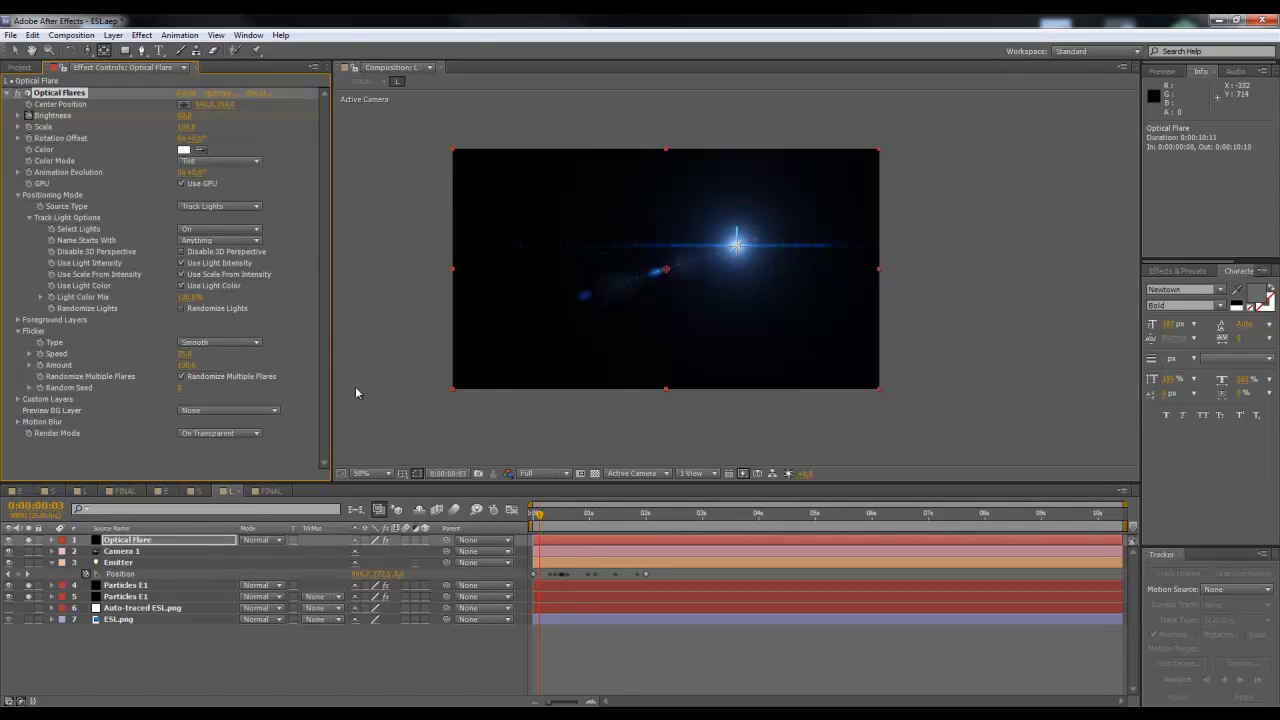
Step: Scrub the L composition, return to the FINAL composition and go to 0:00:00:05 to check the new flares
left_click(588, 514)
left_click_drag(588, 514, 595, 515)
left_click(271, 492)
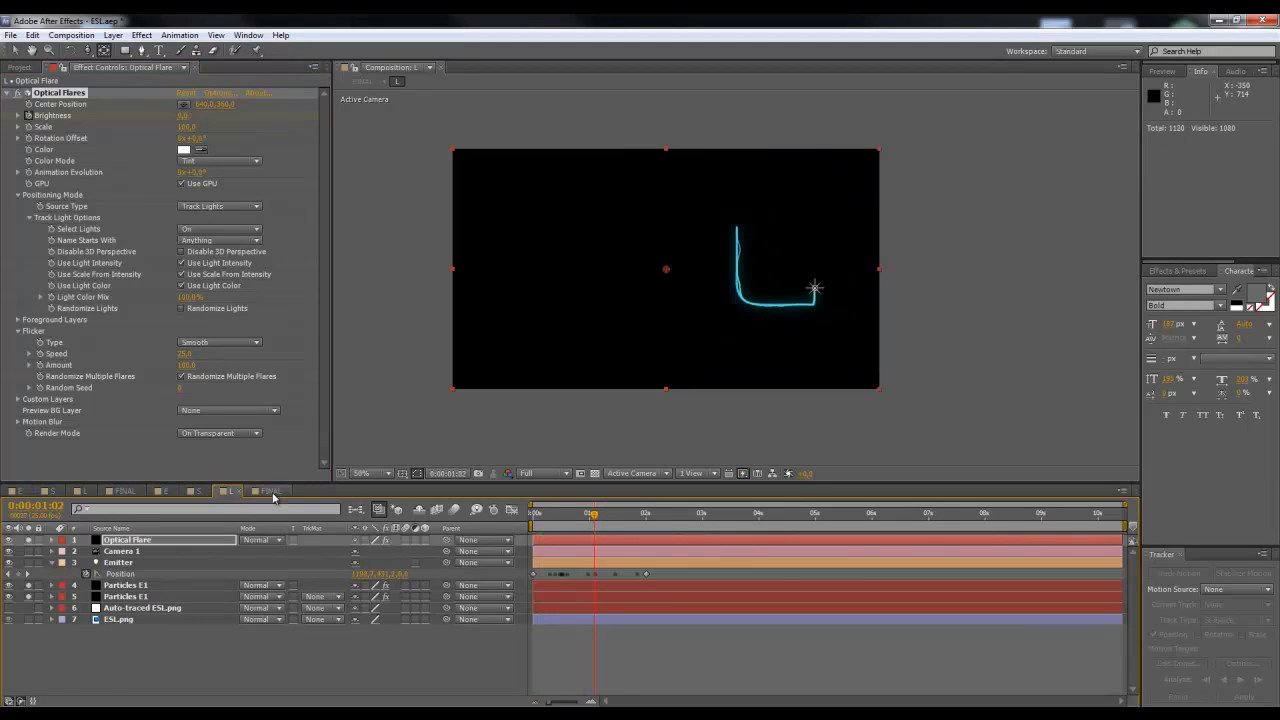
left_click(560, 515)
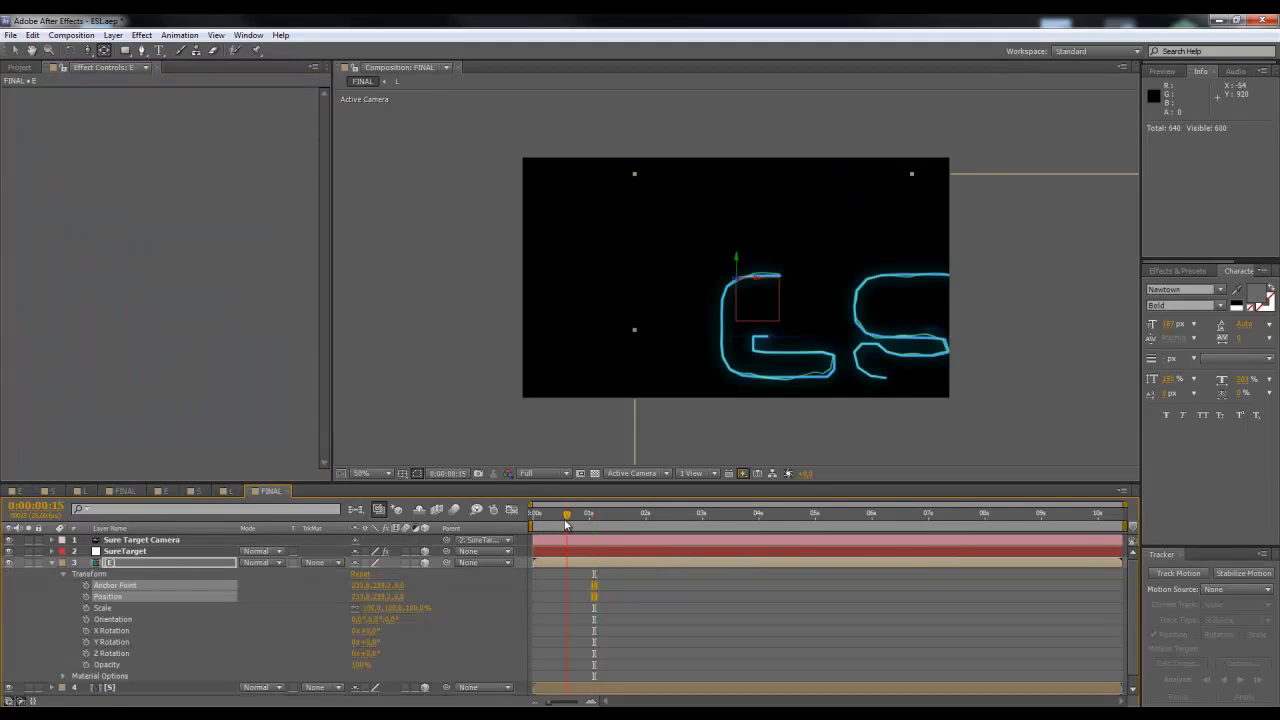
left_click_drag(559, 515, 543, 520)
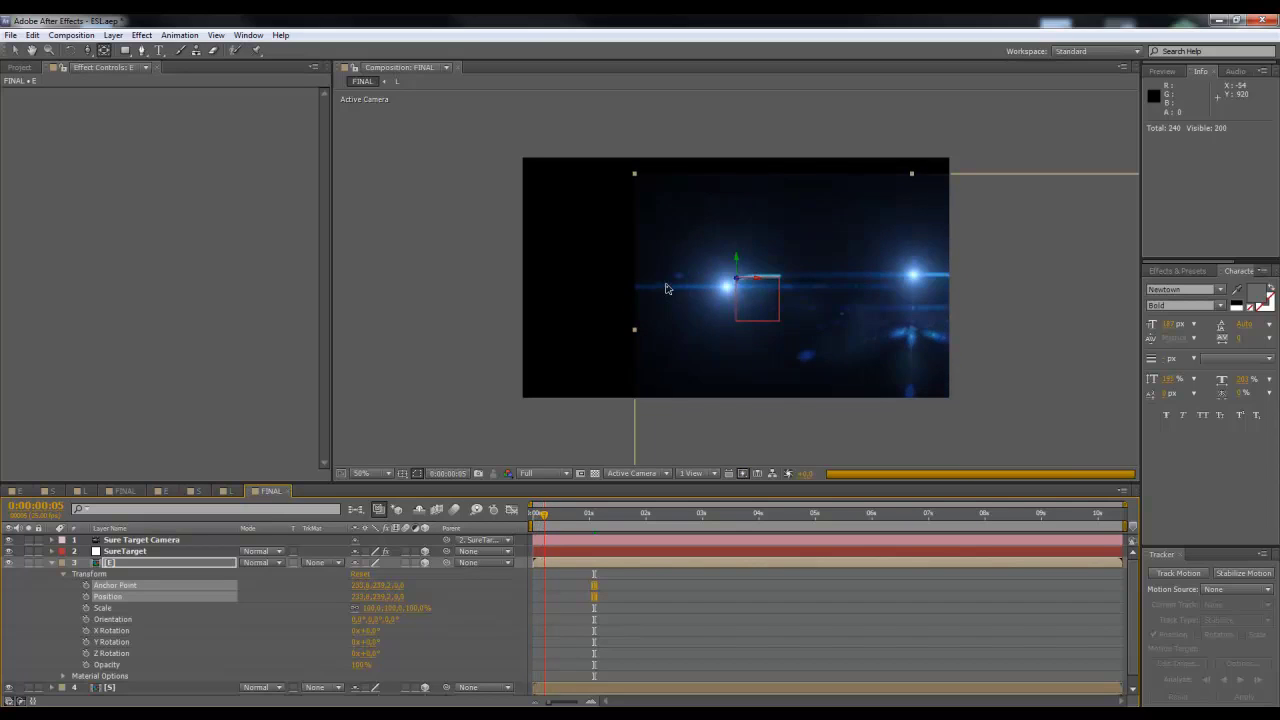
scroll(666, 292, "up", 2)
scroll(656, 290, "down", 2)
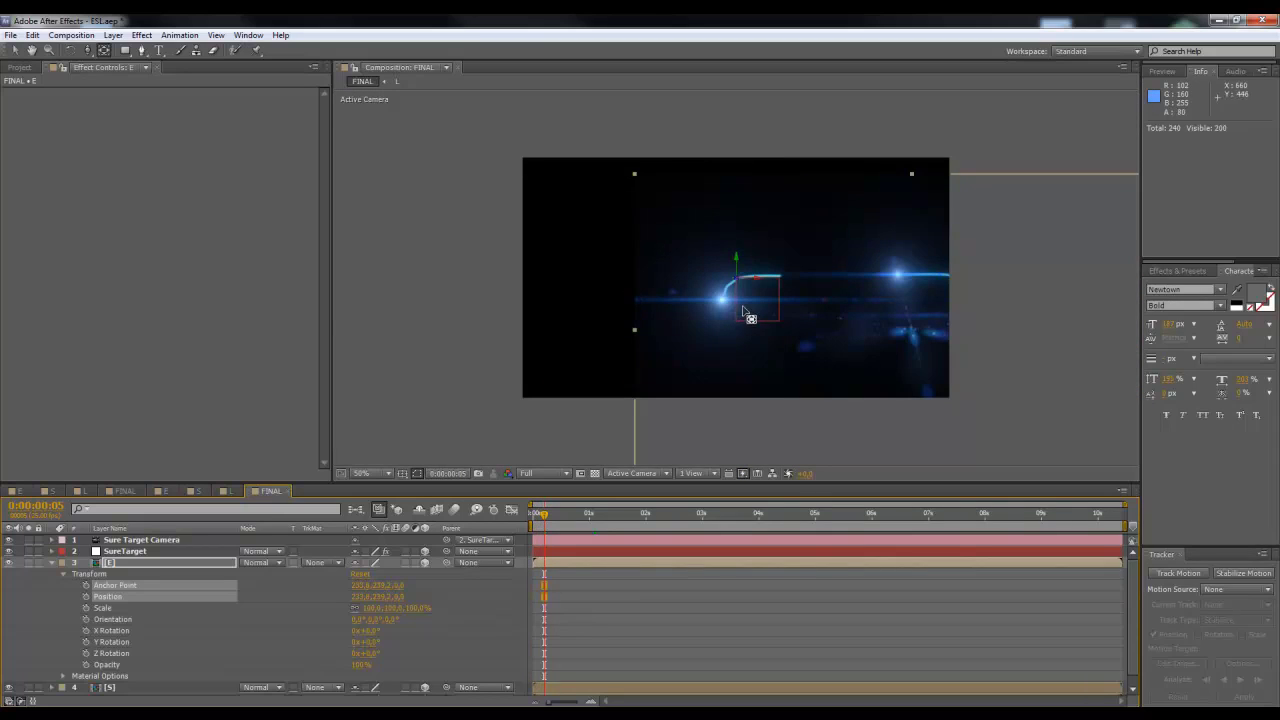
Step: Add a full-size elliptical mask to the E layer in the FINAL composition and feather it by about 112 pixels
left_click(49, 562)
left_click(121, 594)
left_click(112, 563)
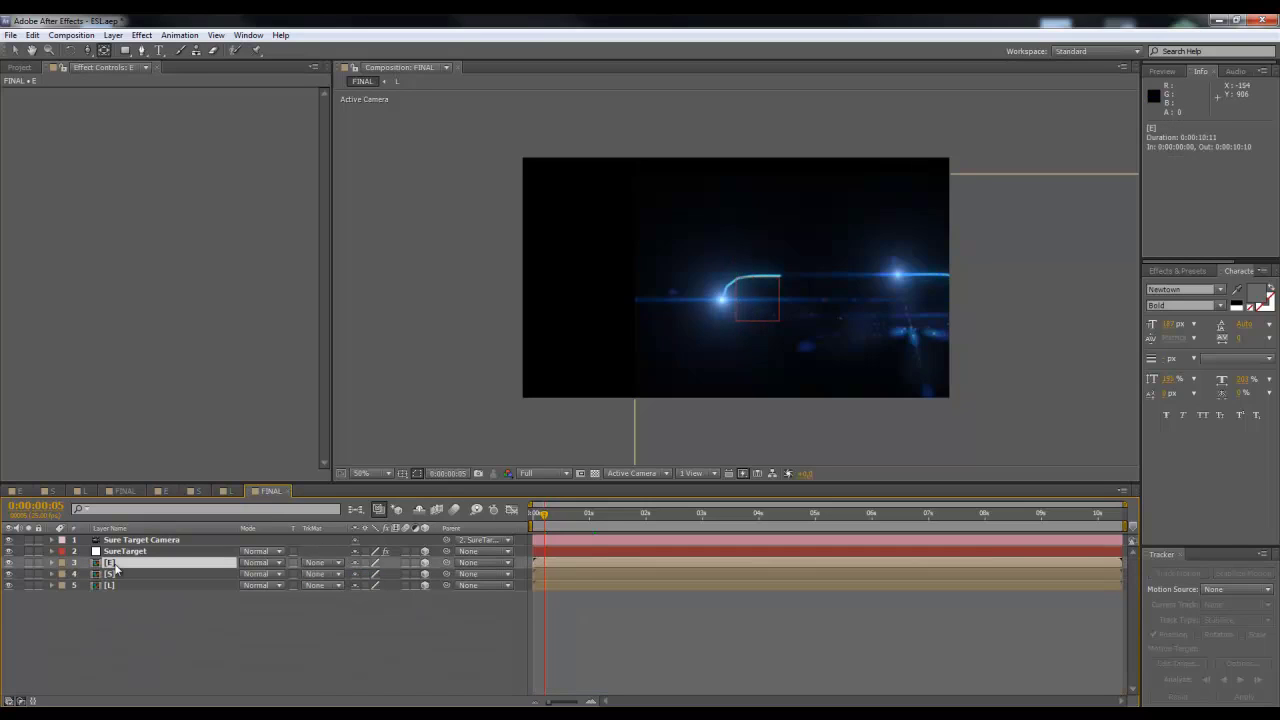
left_click(133, 620)
left_click(117, 562)
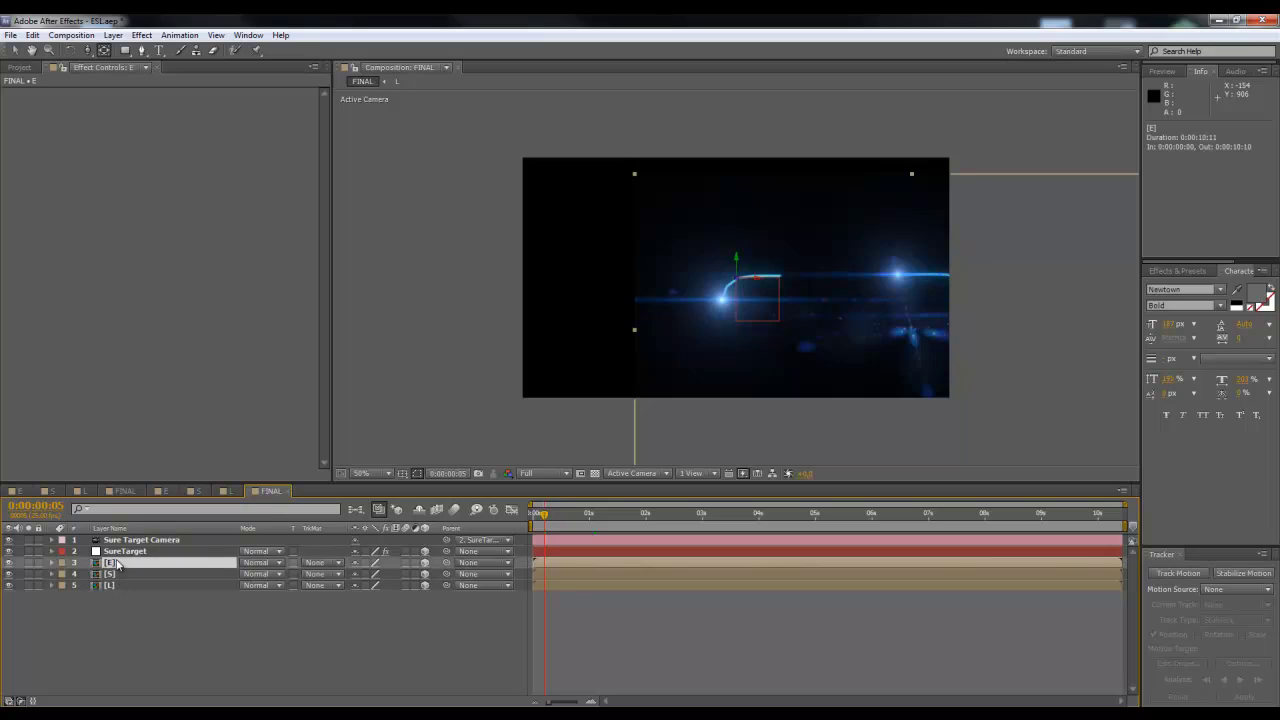
left_click_drag(125, 56, 158, 80)
double_click(128, 52)
key("v")
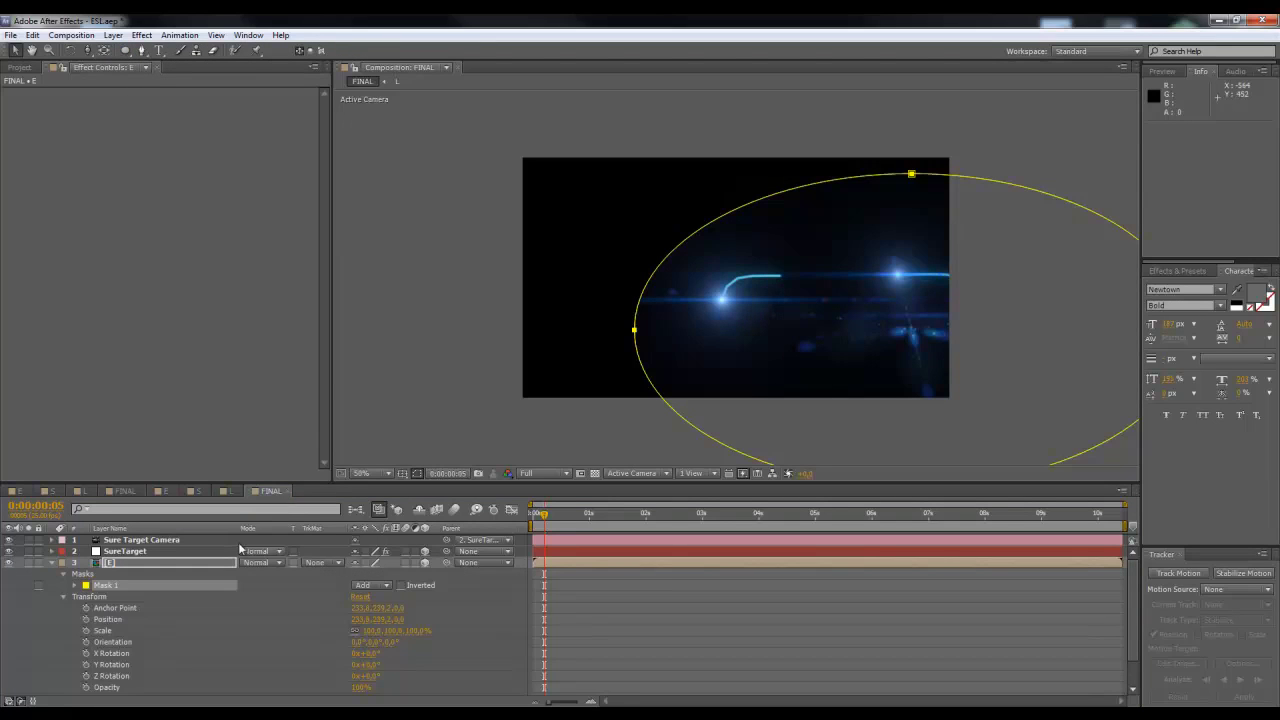
key("f")
mouse_move(385, 585)
left_mouse_down()
mouse_move(452, 580)
mouse_move(404, 573)
left_mouse_up()
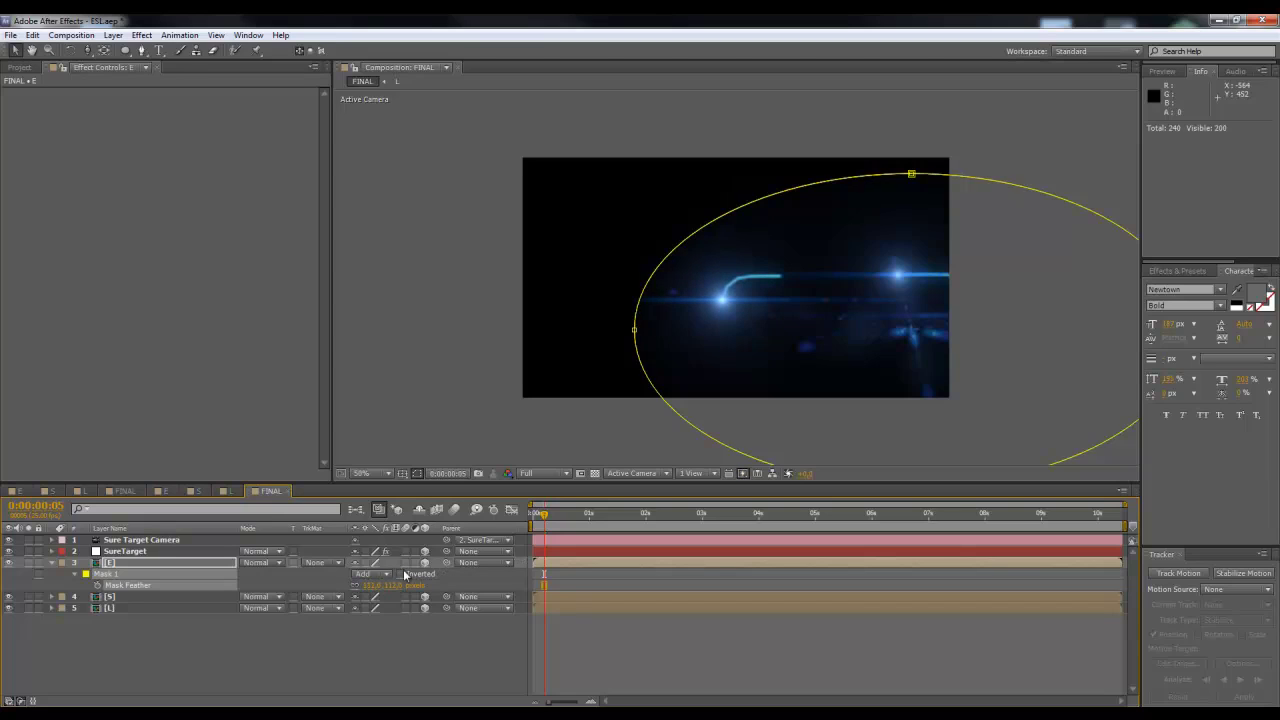
Step: Hide the mask outlines in the viewer and scrub the FINAL composition to 0:00:01:17 to check the masked E layer
left_click(417, 474)
left_click(417, 476)
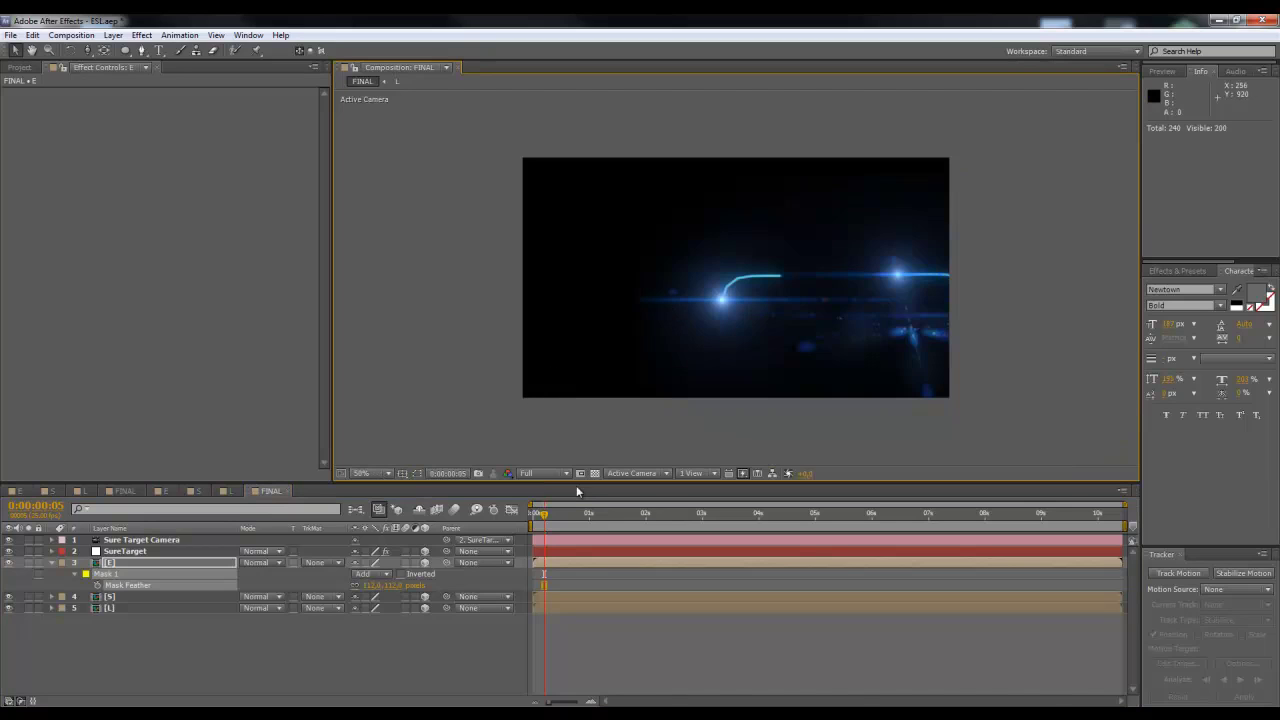
left_click_drag(568, 517, 623, 513)
mouse_move(615, 514)
left_mouse_down()
mouse_move(590, 514)
mouse_move(628, 511)
left_mouse_up()
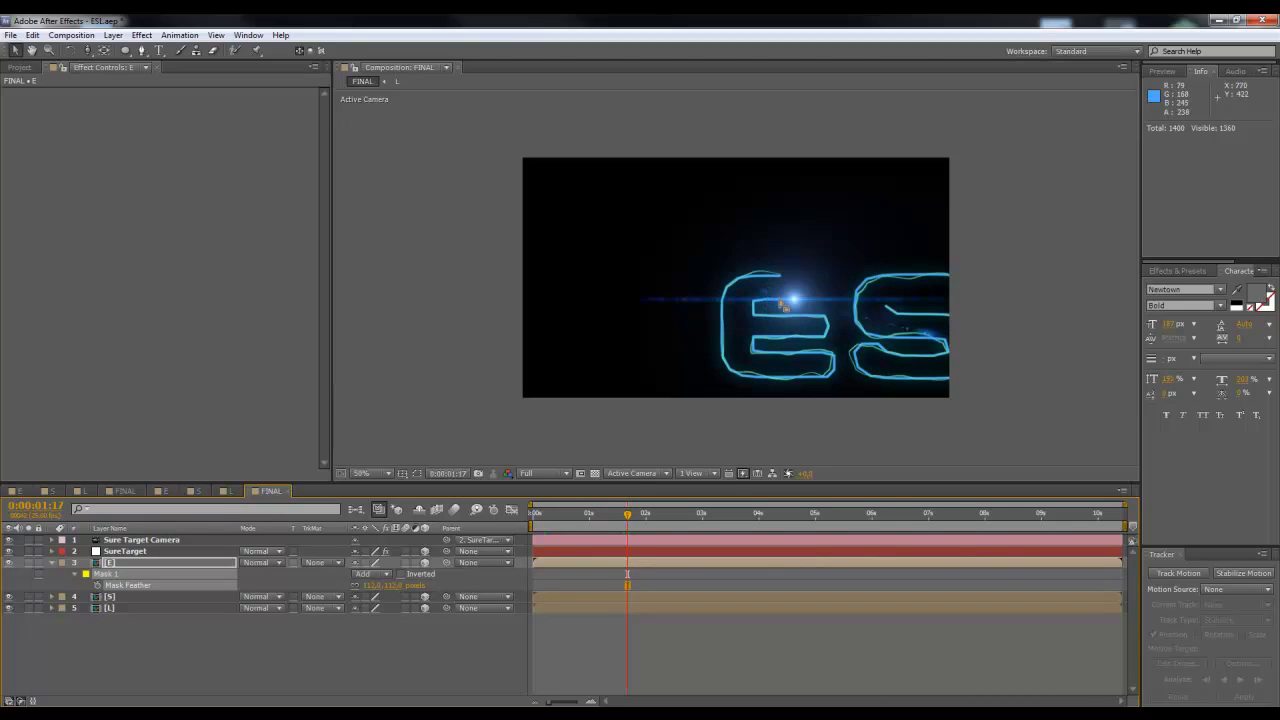
Step: Move the E layer's anchor point by about 77 px horizontally and 22 px vertically, and check it at 0:00:00:05
left_click(129, 565)
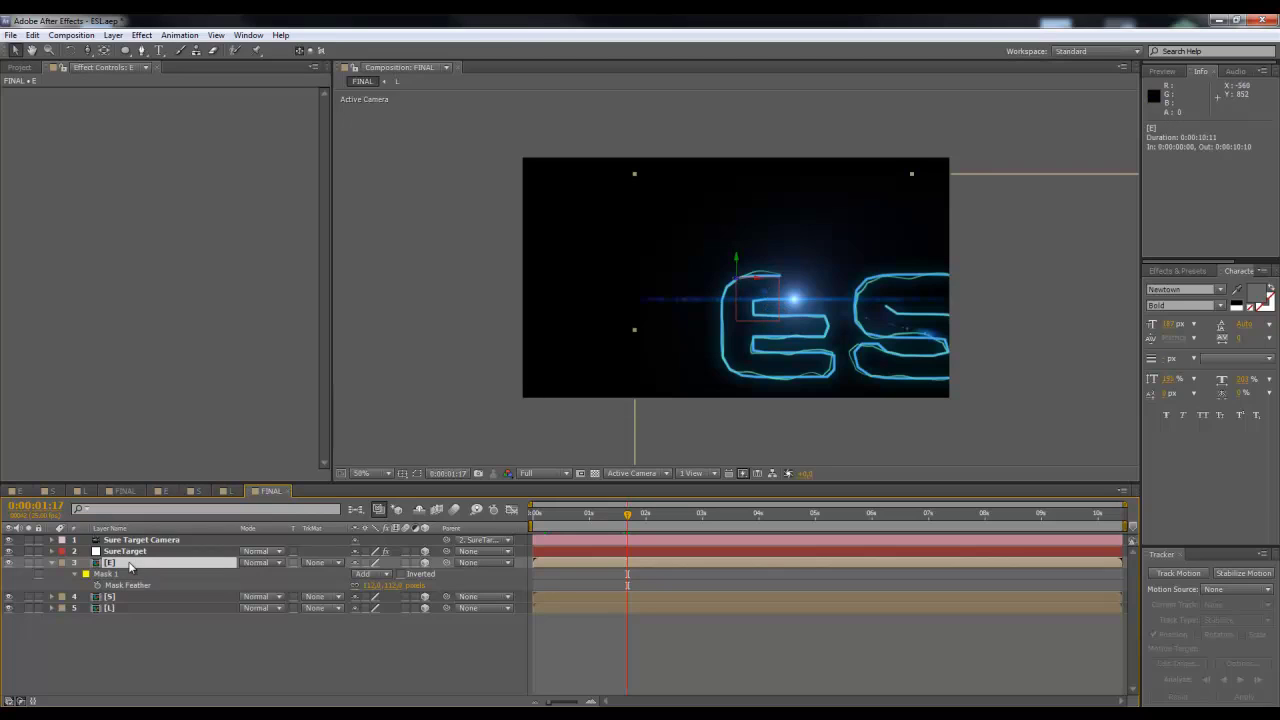
key("y")
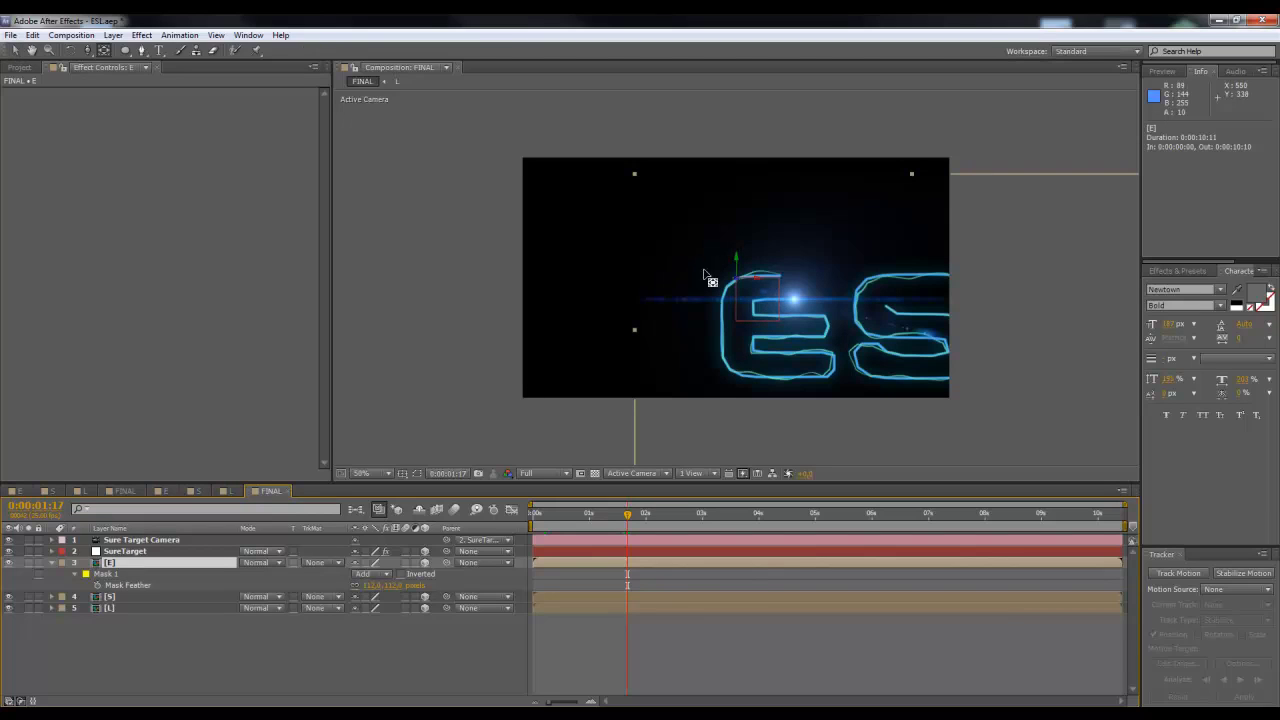
left_click_drag(742, 287, 777, 295)
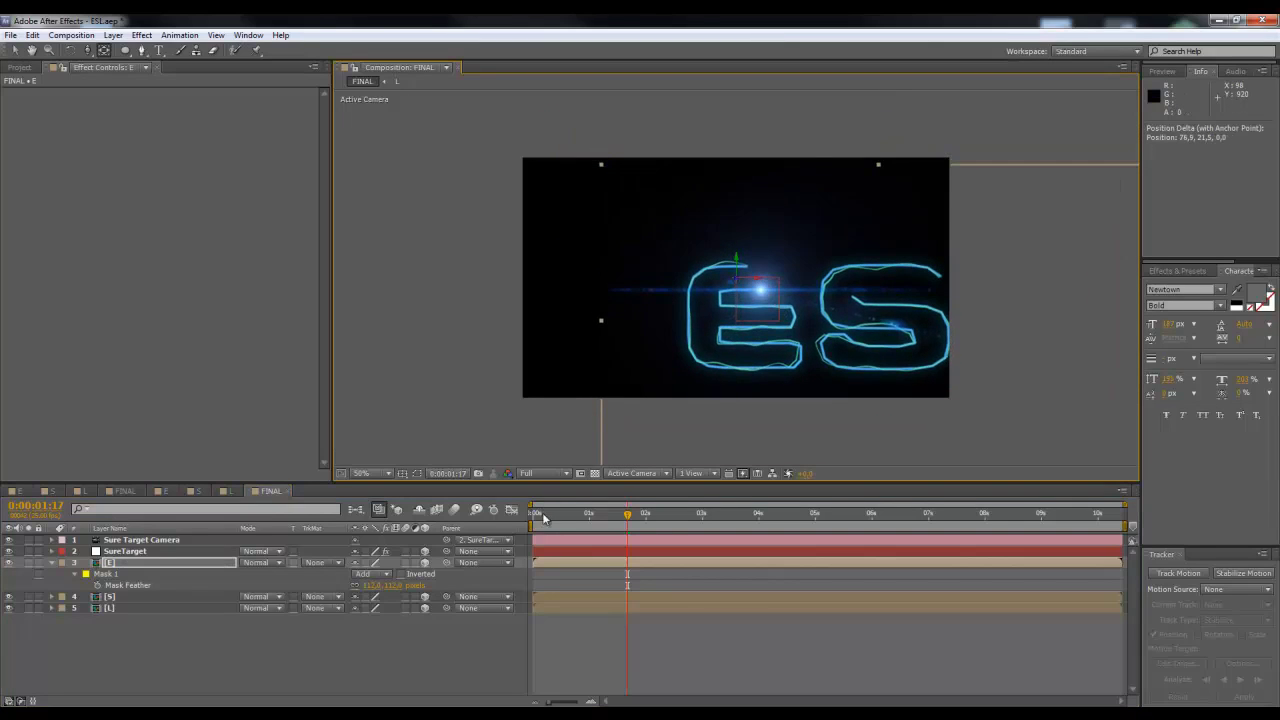
left_click(542, 515)
left_click_drag(538, 524, 545, 525)
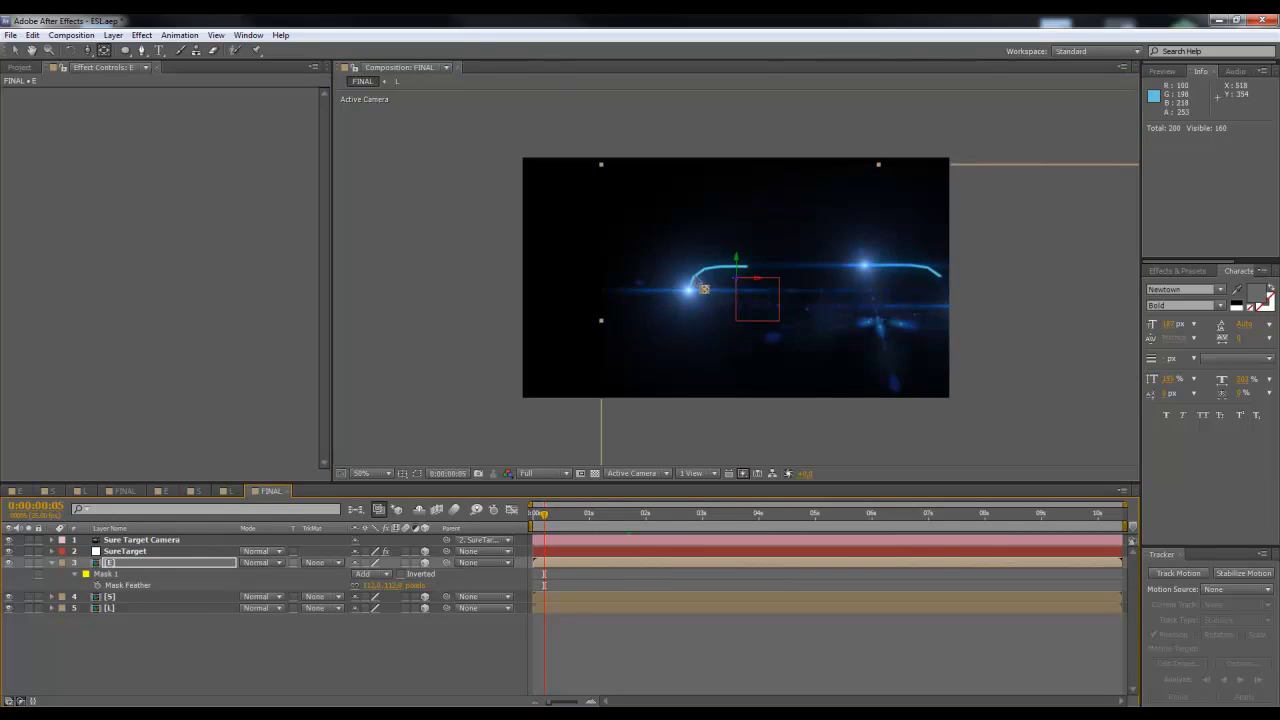
Step: Scrub the finished ESL version of the FINAL composition as a camera-move reference, and return to the working FINAL composition
left_click(125, 492)
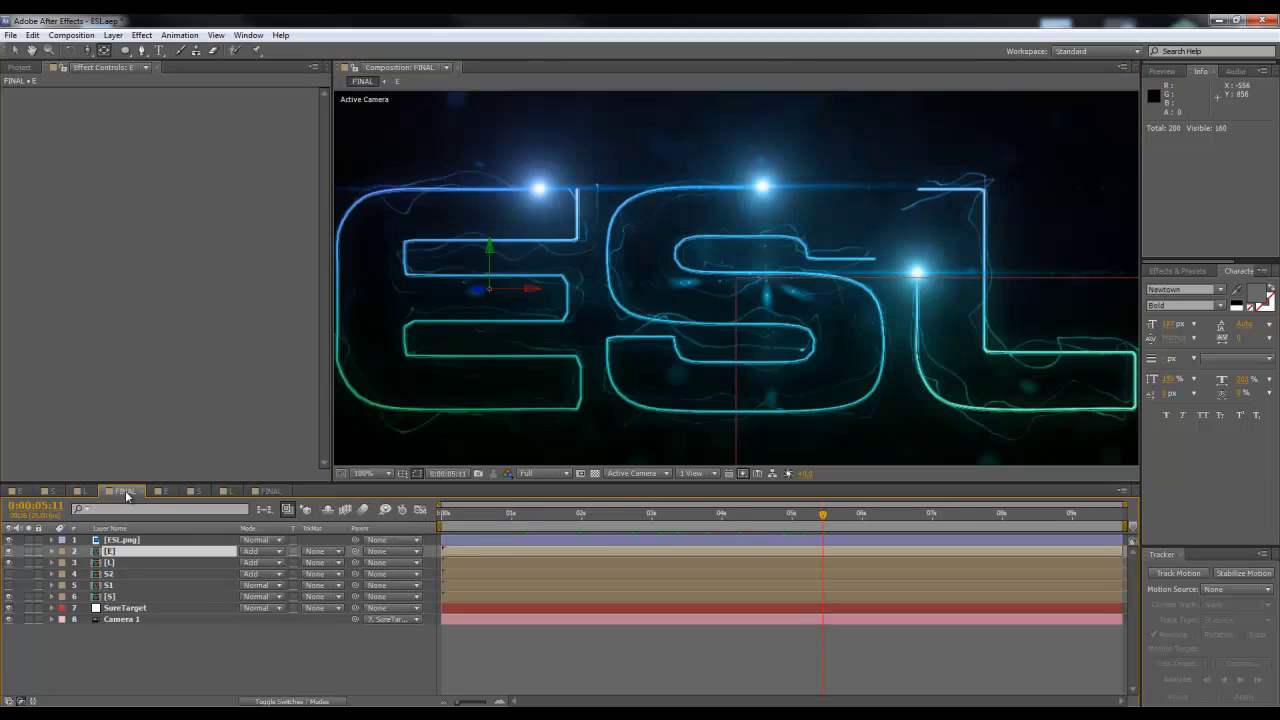
left_click(509, 518)
mouse_move(528, 518)
left_mouse_down()
mouse_move(484, 525)
mouse_move(541, 523)
left_mouse_up()
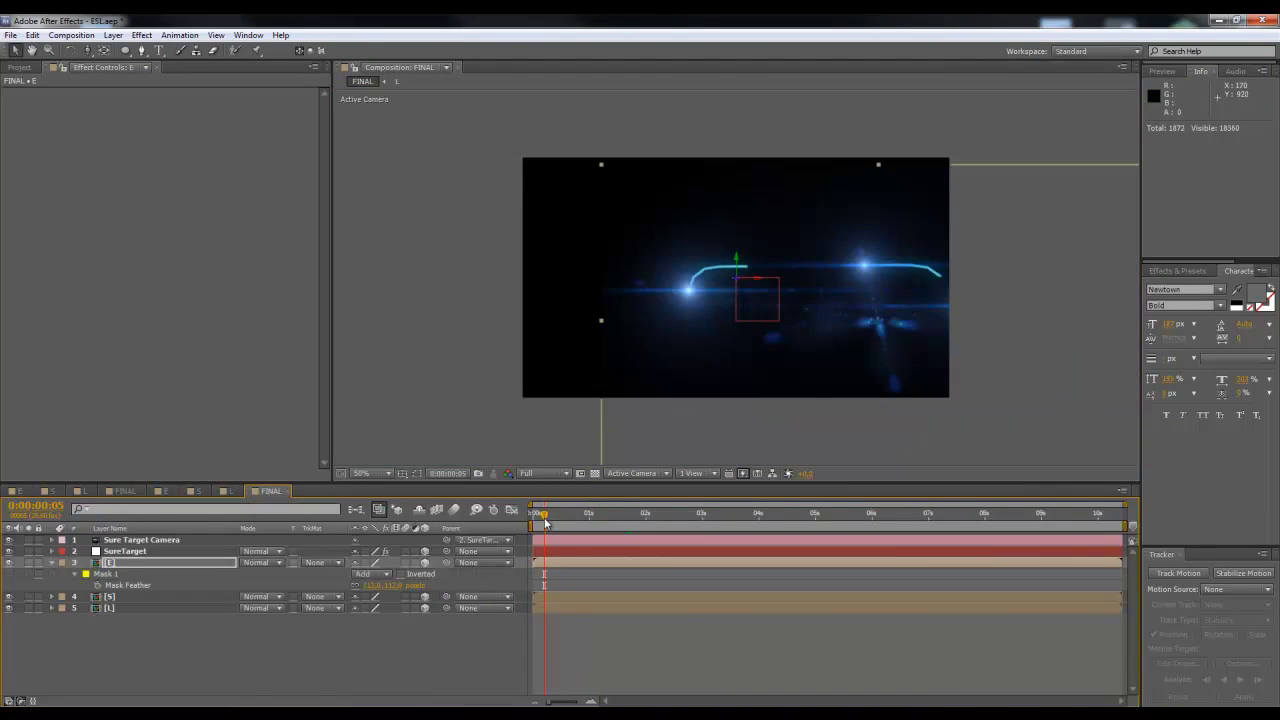
Step: At 0:00:00:02, set Sure Target's Dolly 1 to about 1370 for a close-up of the E, and fit the composition in the viewer
left_click_drag(545, 522, 520, 528)
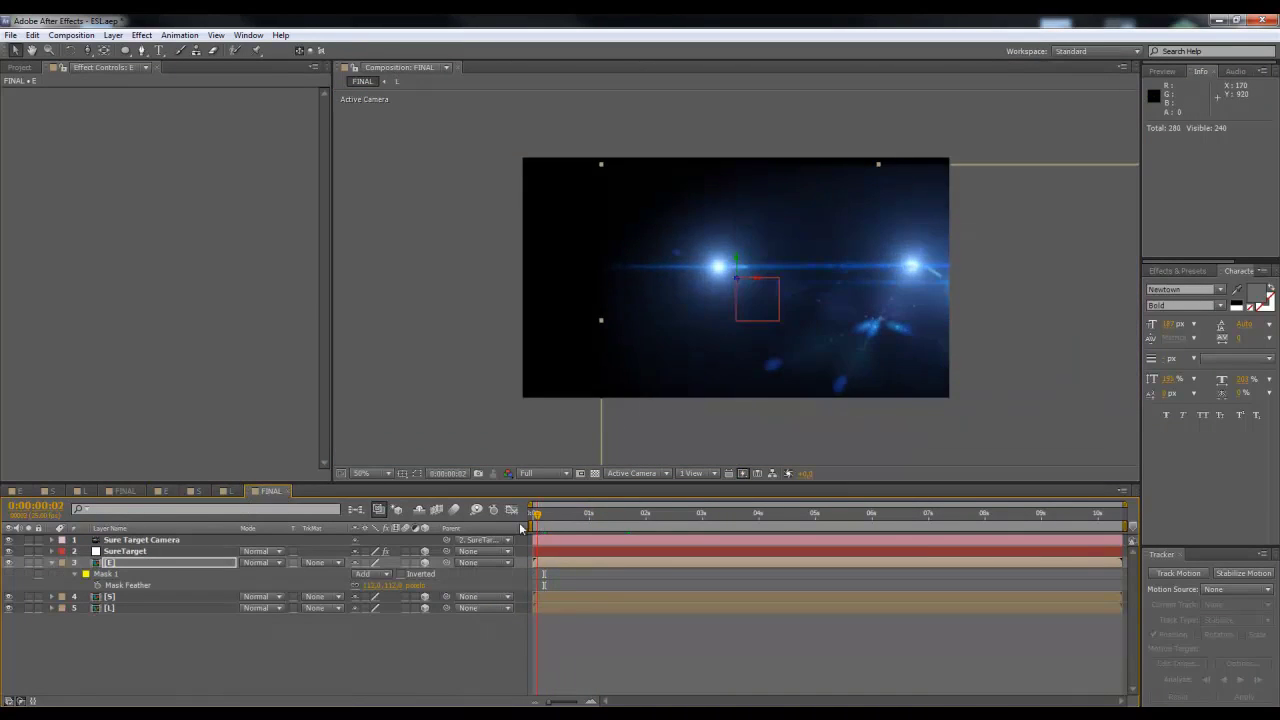
left_click(124, 553)
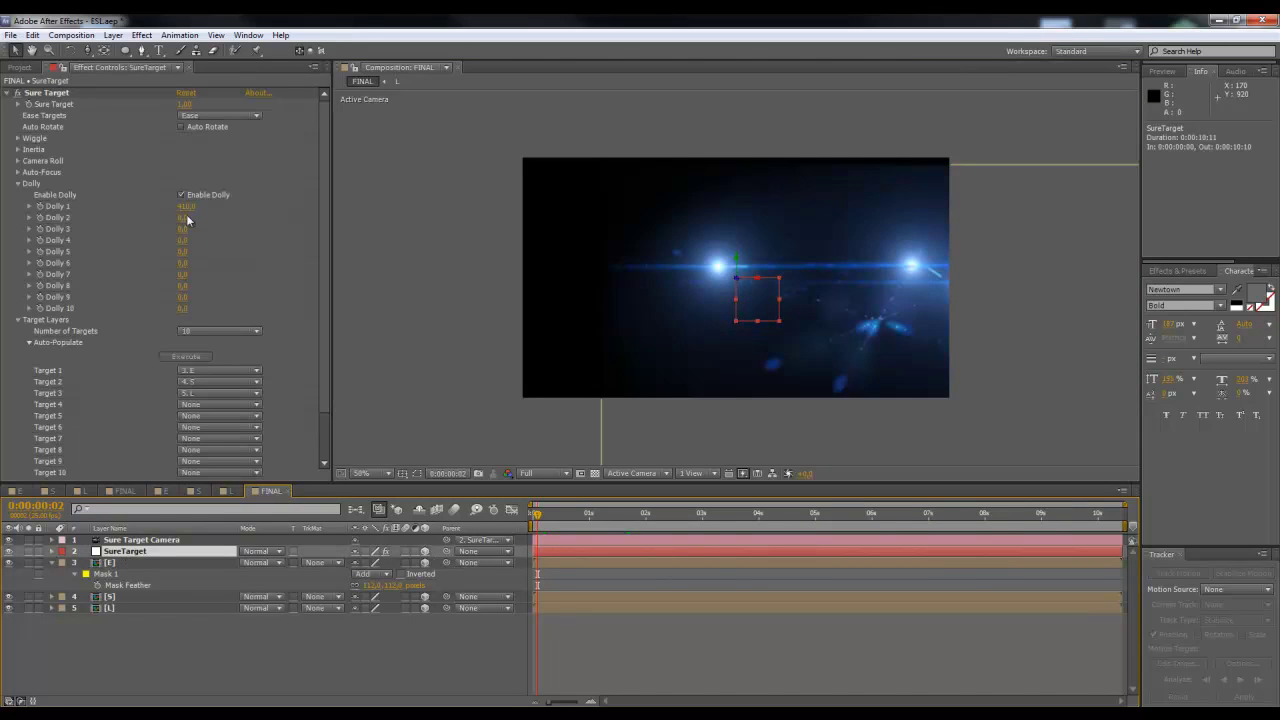
left_click_drag(185, 205, 240, 199)
scroll(763, 236, "up", 1)
scroll(763, 236, "down", 1)
left_click(385, 474)
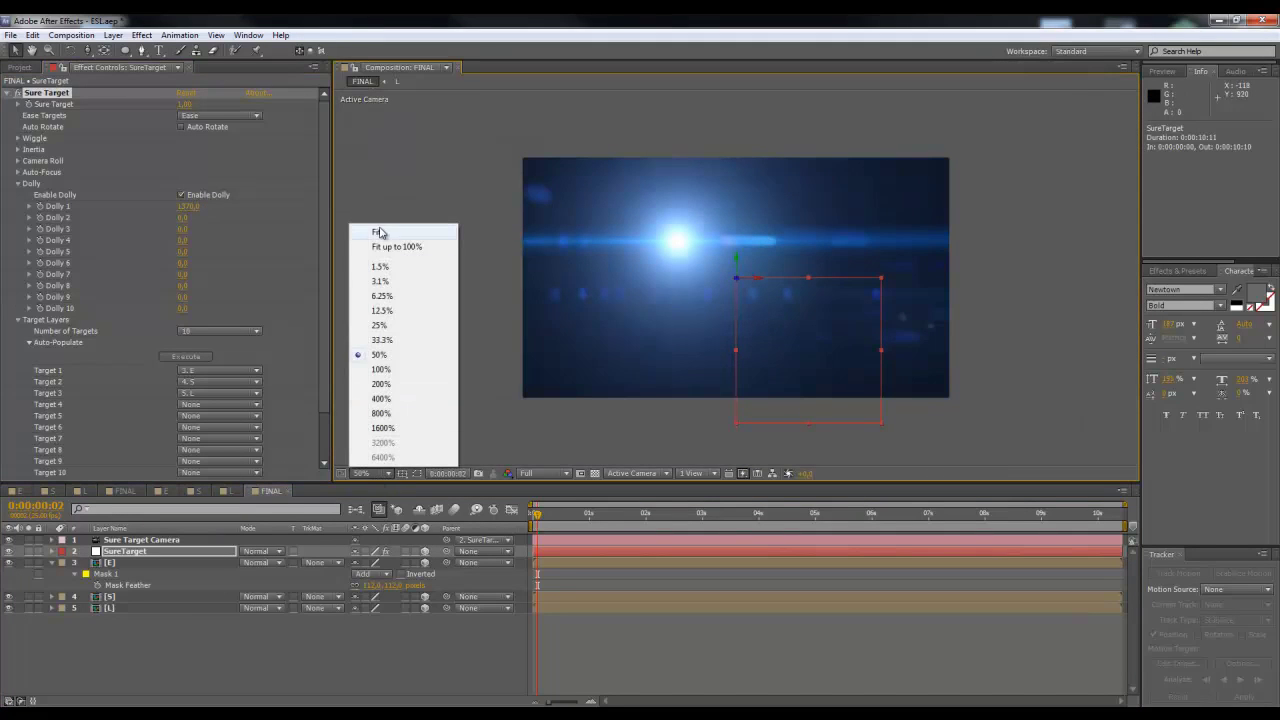
left_click(378, 232)
left_click_drag(547, 519, 538, 525)
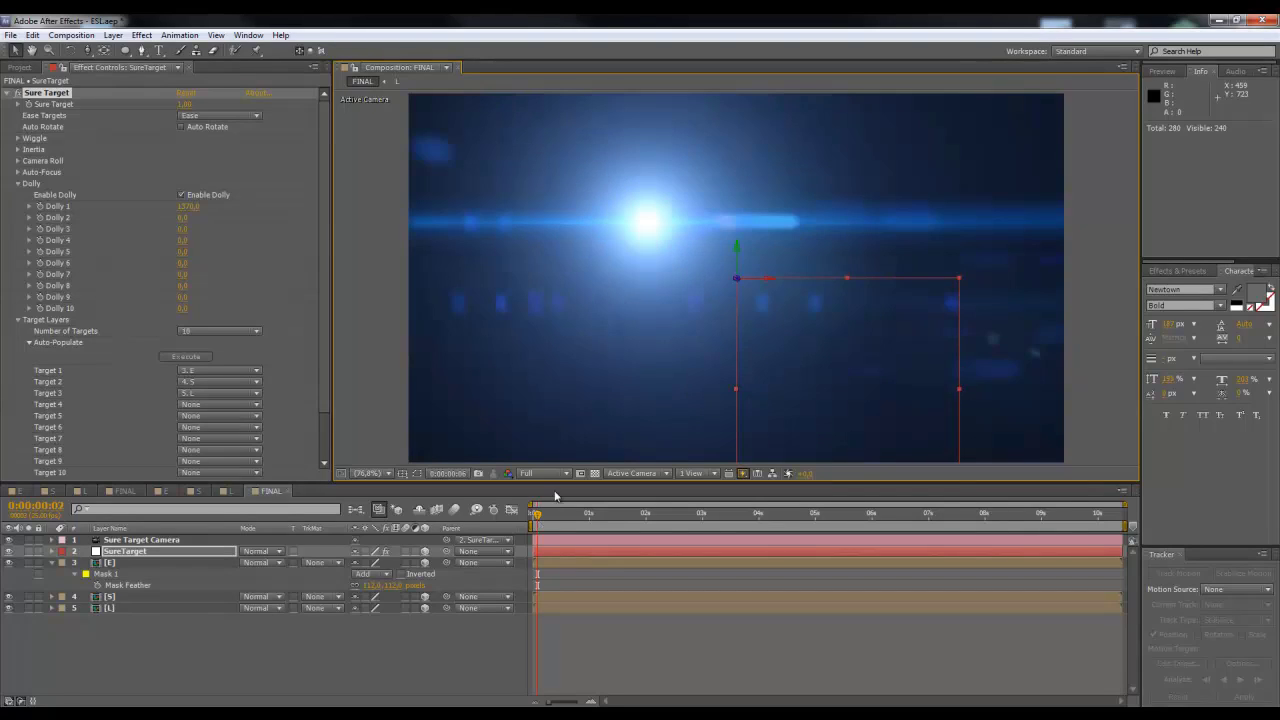
Step: Move the E layer's anchor point to the letter's upper-left curve for the close-up framing, and go to 0:00:00:00
left_click(139, 565)
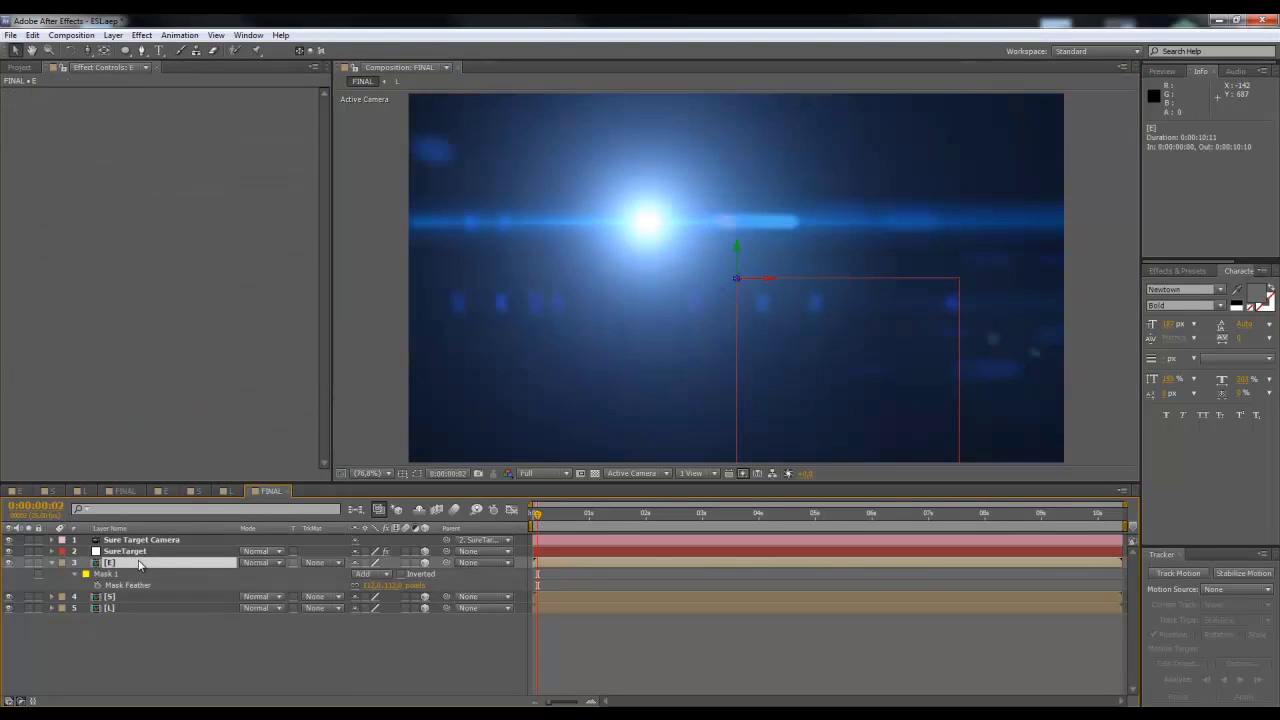
key("y")
left_click_drag(737, 285, 564, 207)
mouse_move(536, 515)
left_mouse_down()
mouse_move(546, 518)
mouse_move(533, 517)
left_mouse_up()
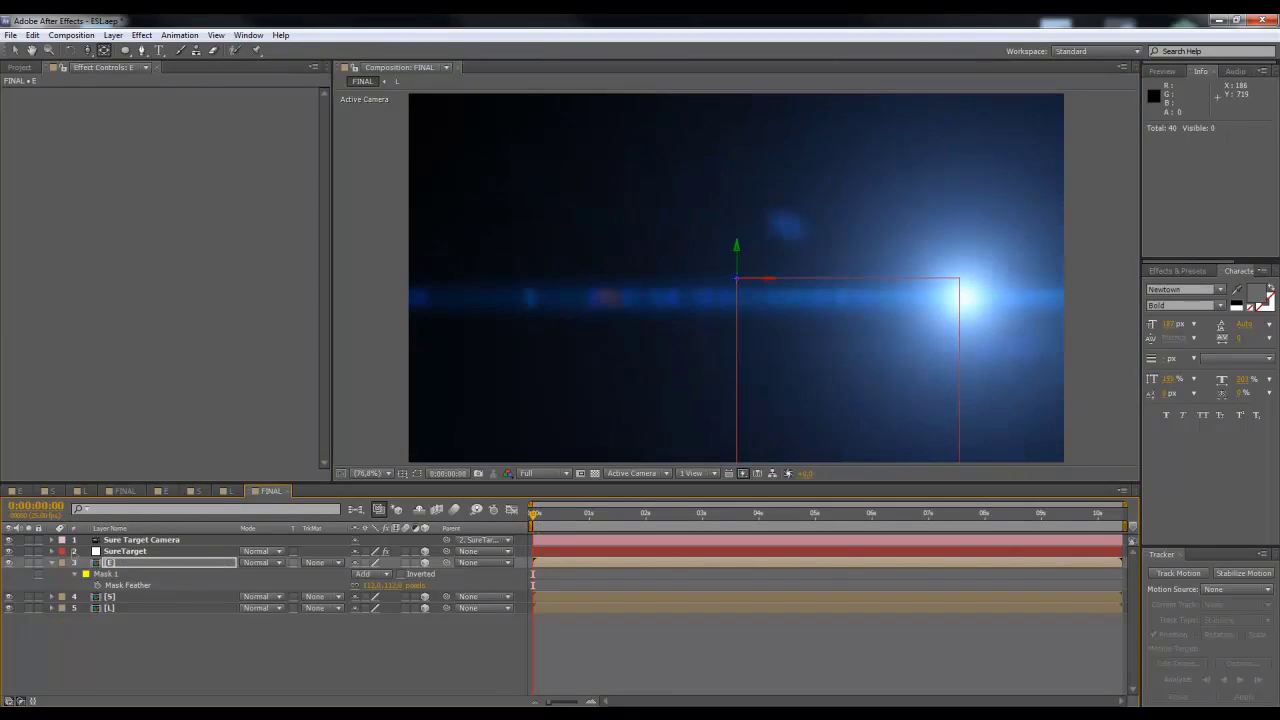
Step: Expand the E layer's transform properties and enable Anchor Point keyframing at 0:00:00:00
left_click(118, 563)
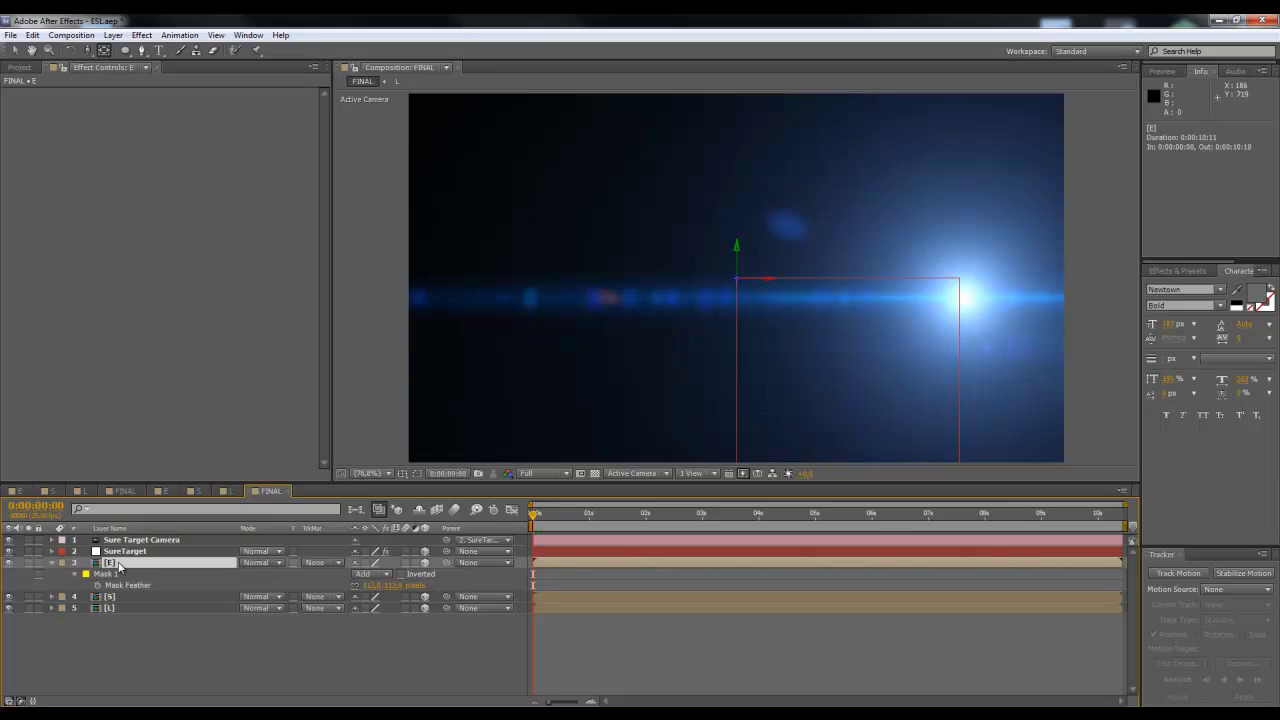
left_click(53, 564)
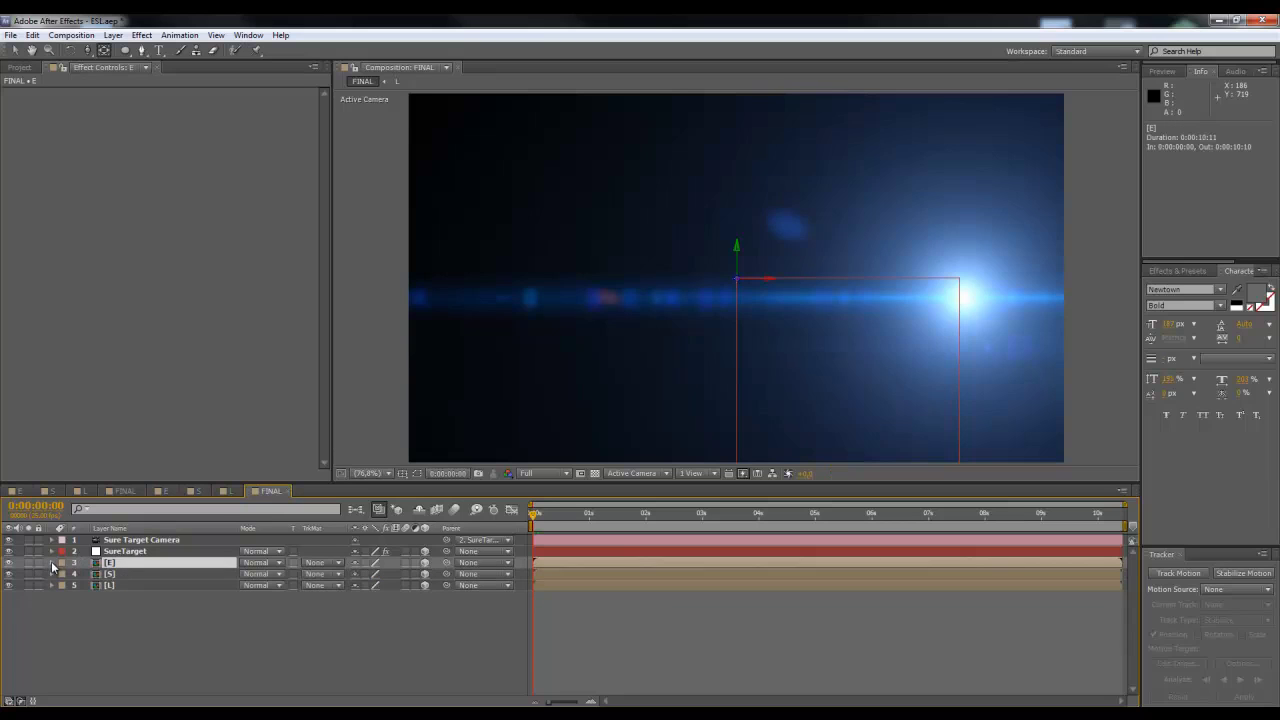
left_click(53, 564)
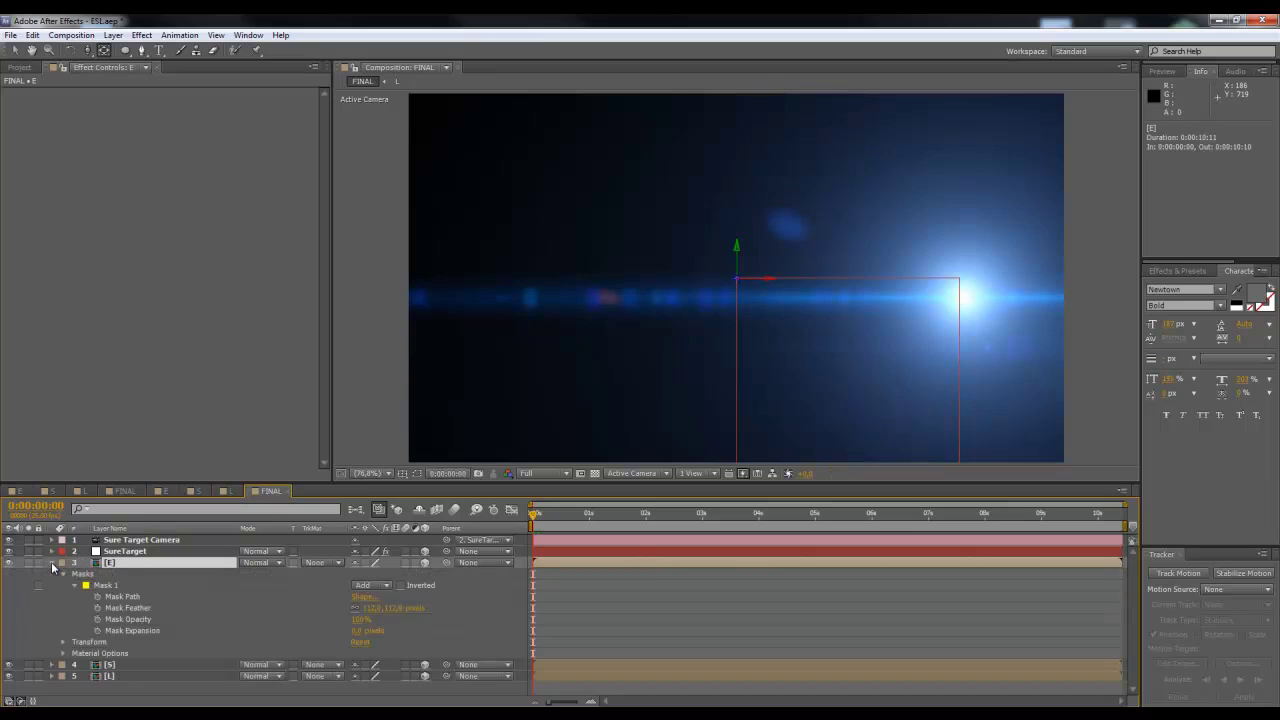
left_click(63, 642)
scroll(72, 620, "down", 2)
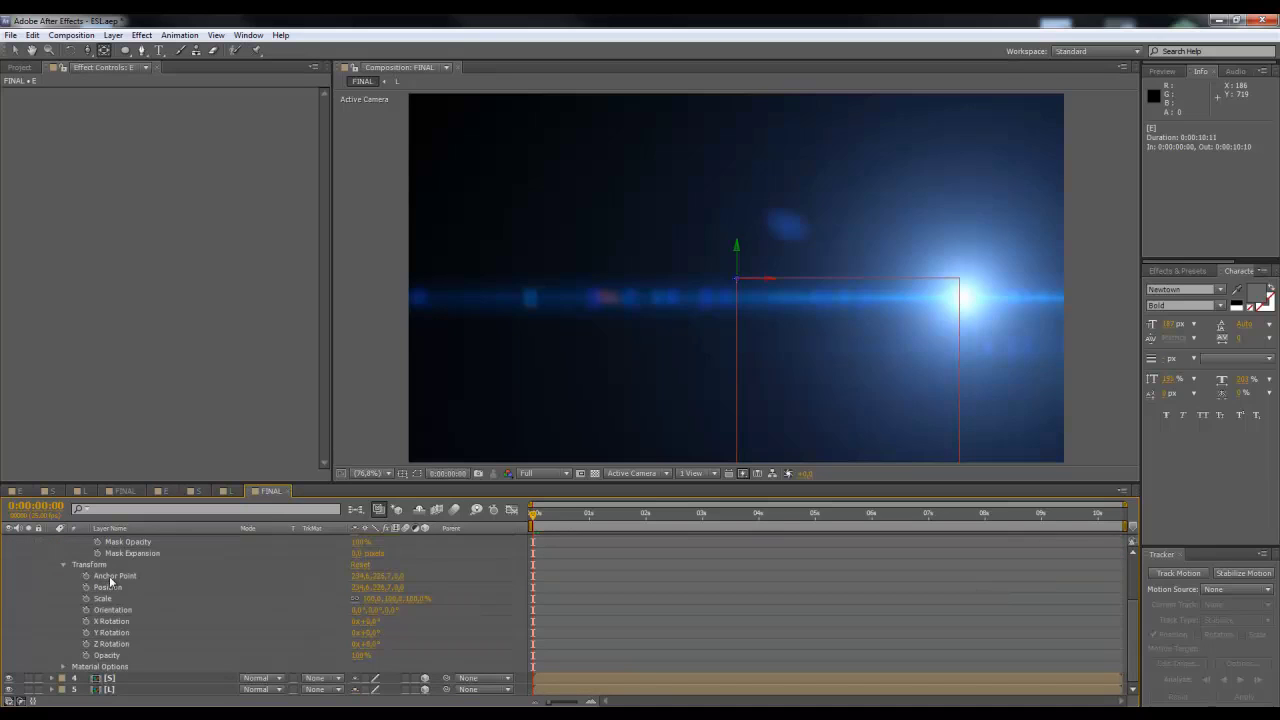
left_click(110, 577)
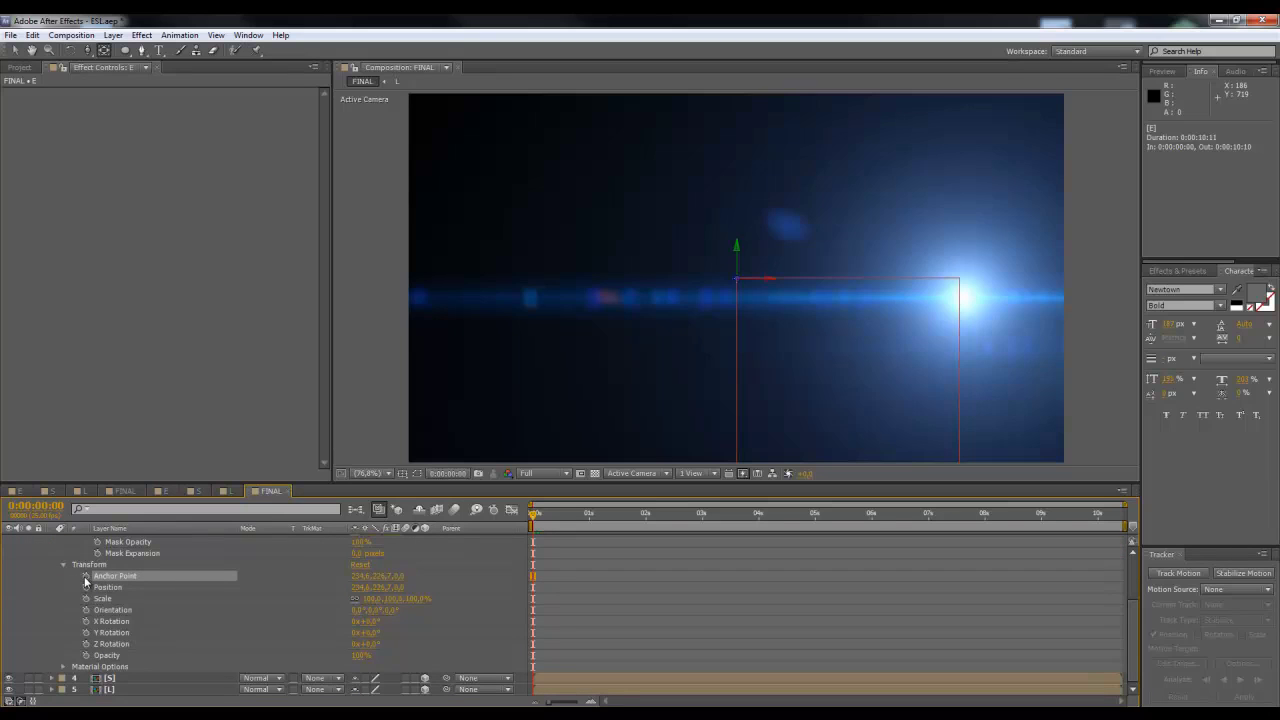
left_click(86, 577)
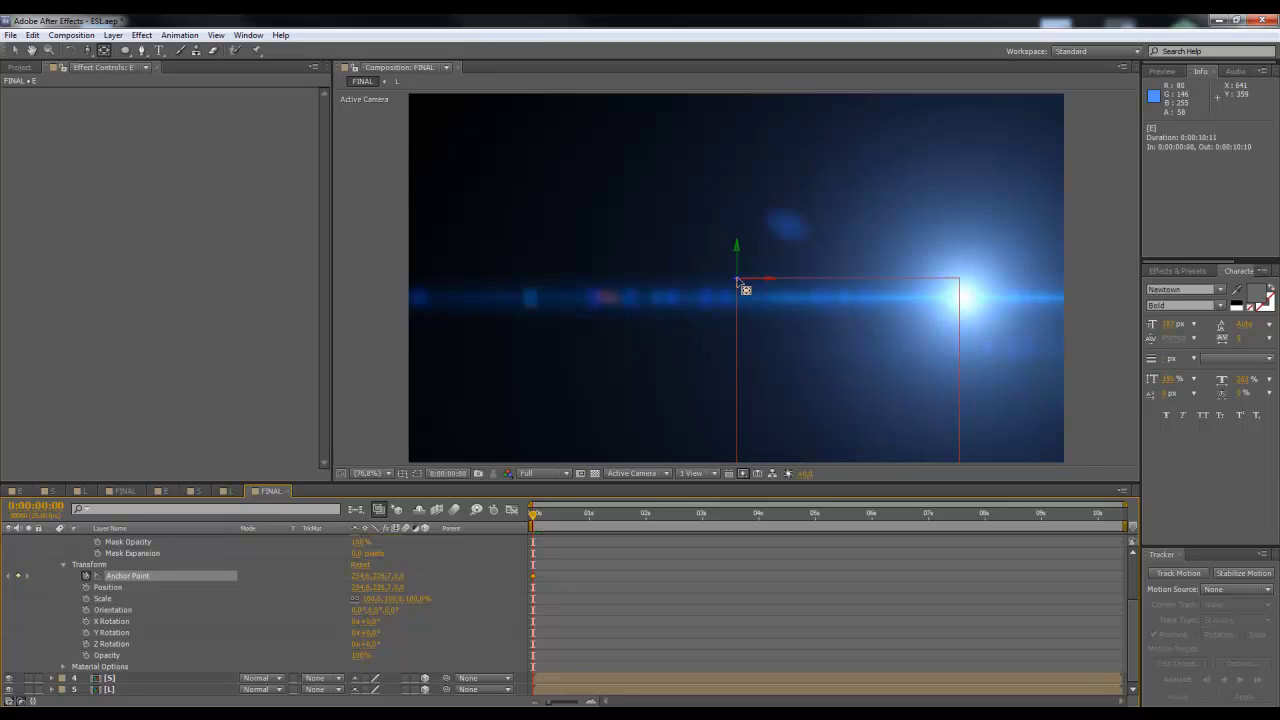
Step: At 0:00:01:01, move the E layer's anchor point down to the letter's lower-left corner to add a second keyframe
mouse_move(585, 521)
left_mouse_down()
mouse_move(553, 530)
mouse_move(594, 520)
left_mouse_up()
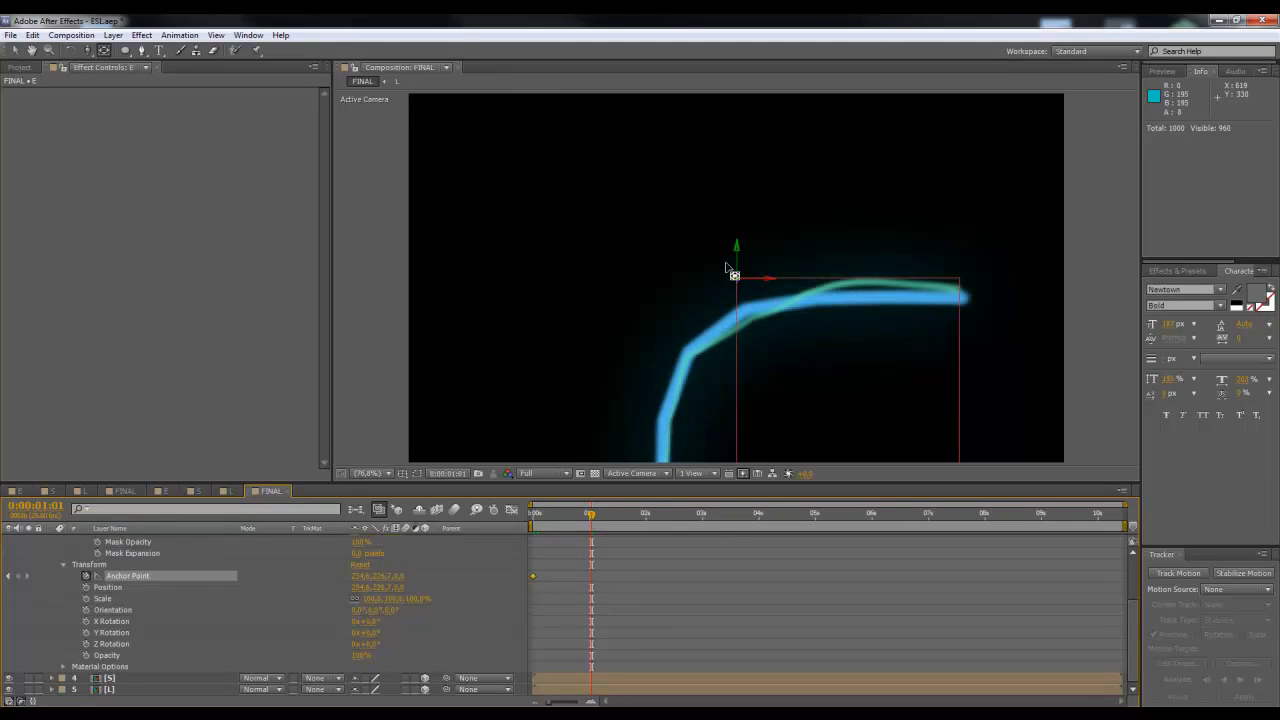
mouse_move(738, 288)
left_mouse_down()
mouse_move(728, 430)
mouse_move(726, 377)
left_mouse_up()
left_click_drag(739, 285, 679, 314)
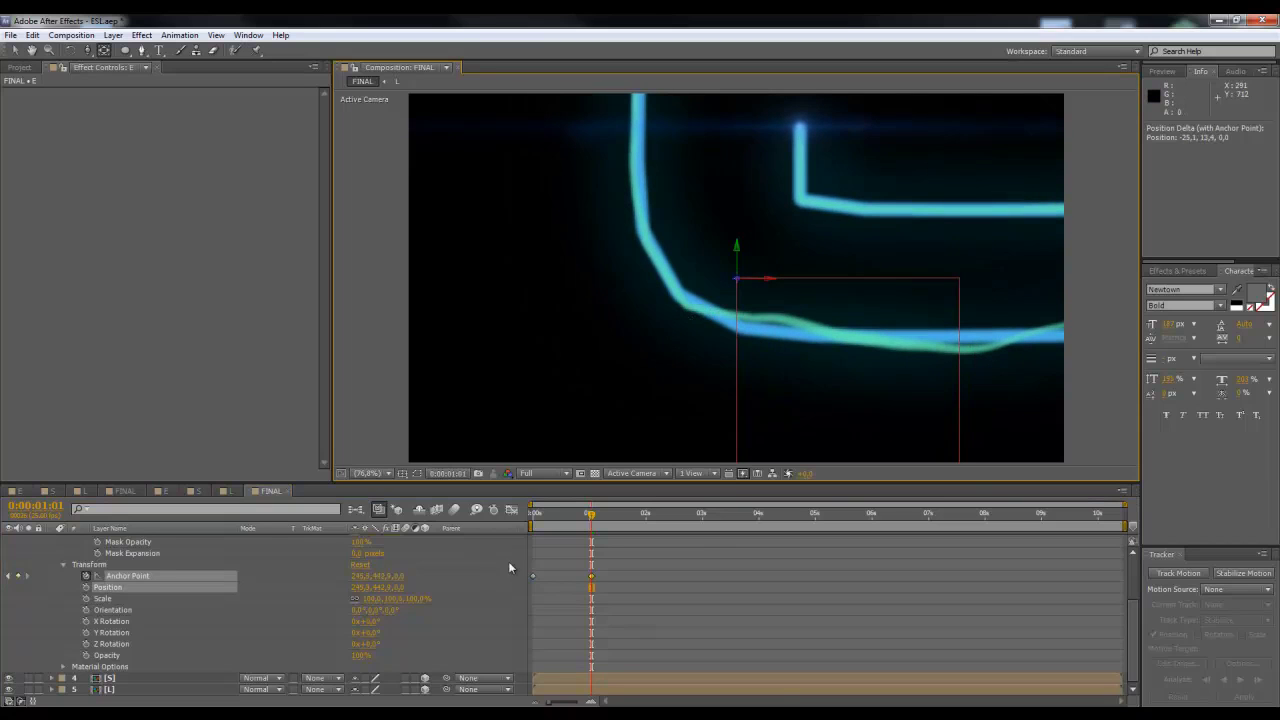
Step: Scrub the anchor move and shift its second Anchor Point keyframe earlier to about 0:00:00:10
mouse_move(561, 513)
left_mouse_down()
mouse_move(535, 535)
mouse_move(594, 531)
mouse_move(544, 531)
mouse_move(567, 531)
left_mouse_up()
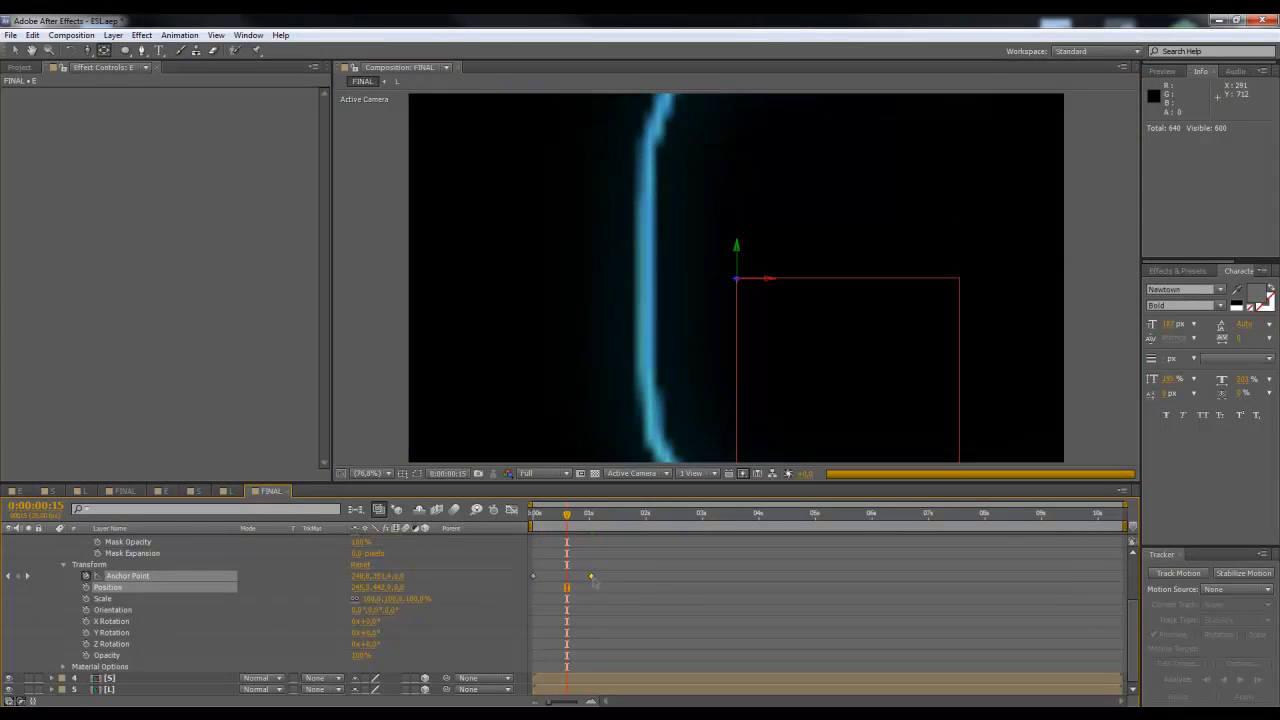
left_click(590, 515)
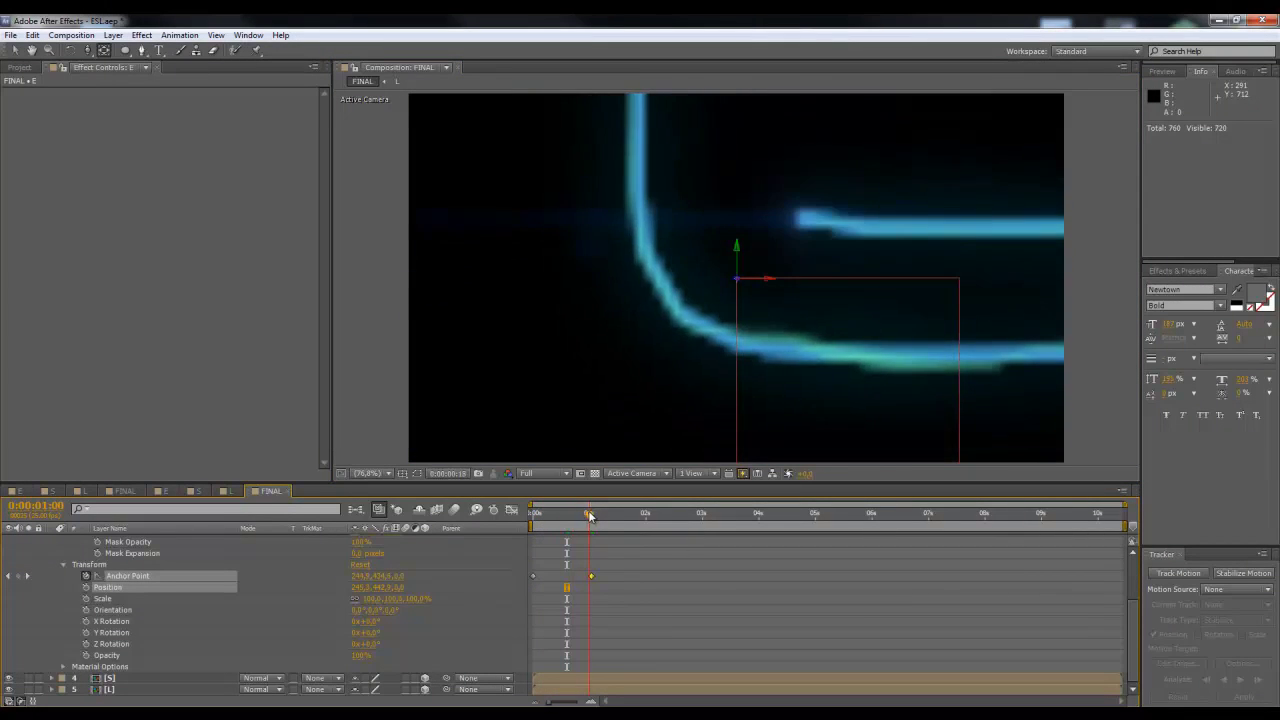
left_click_drag(588, 516, 565, 516)
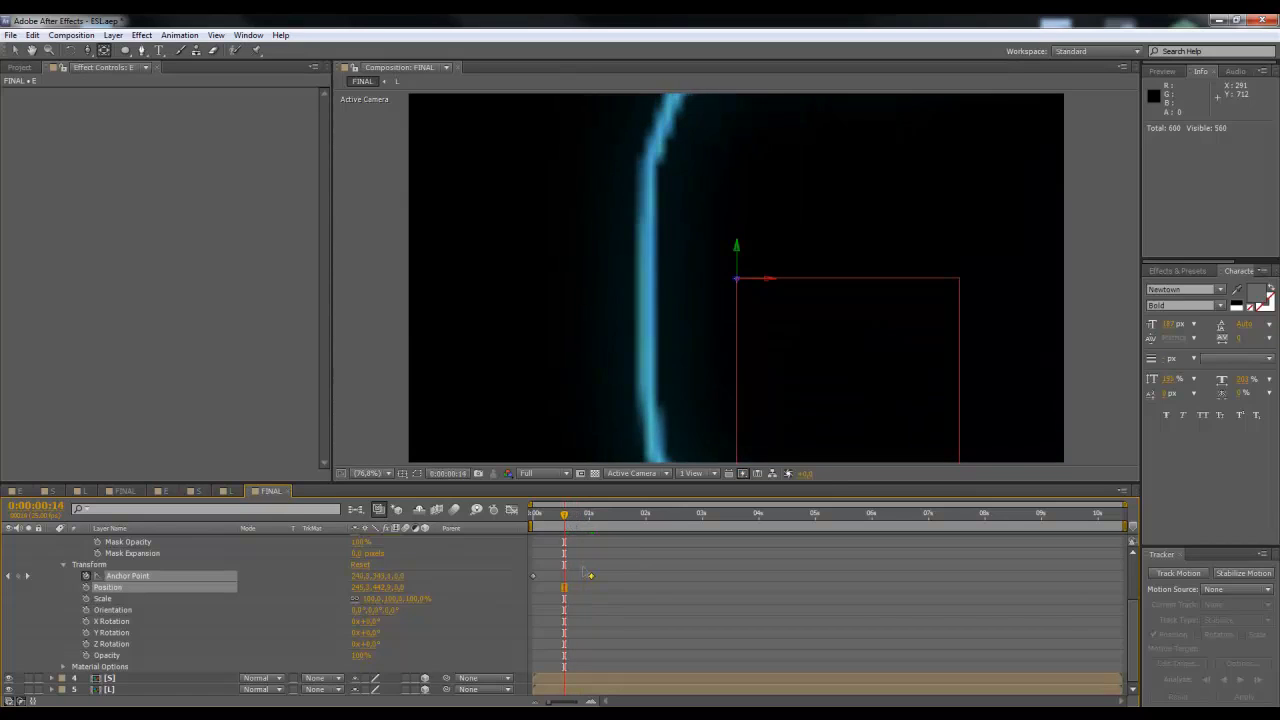
left_click_drag(592, 577, 557, 584)
Step: Keyframe the E layer's anchor point along the bottom stroke at 0:00:00:15 and up at the letter's middle at 0:00:01:01
mouse_move(556, 516)
left_mouse_down()
mouse_move(548, 524)
mouse_move(570, 527)
mouse_move(557, 530)
mouse_move(590, 536)
mouse_move(567, 548)
left_mouse_up()
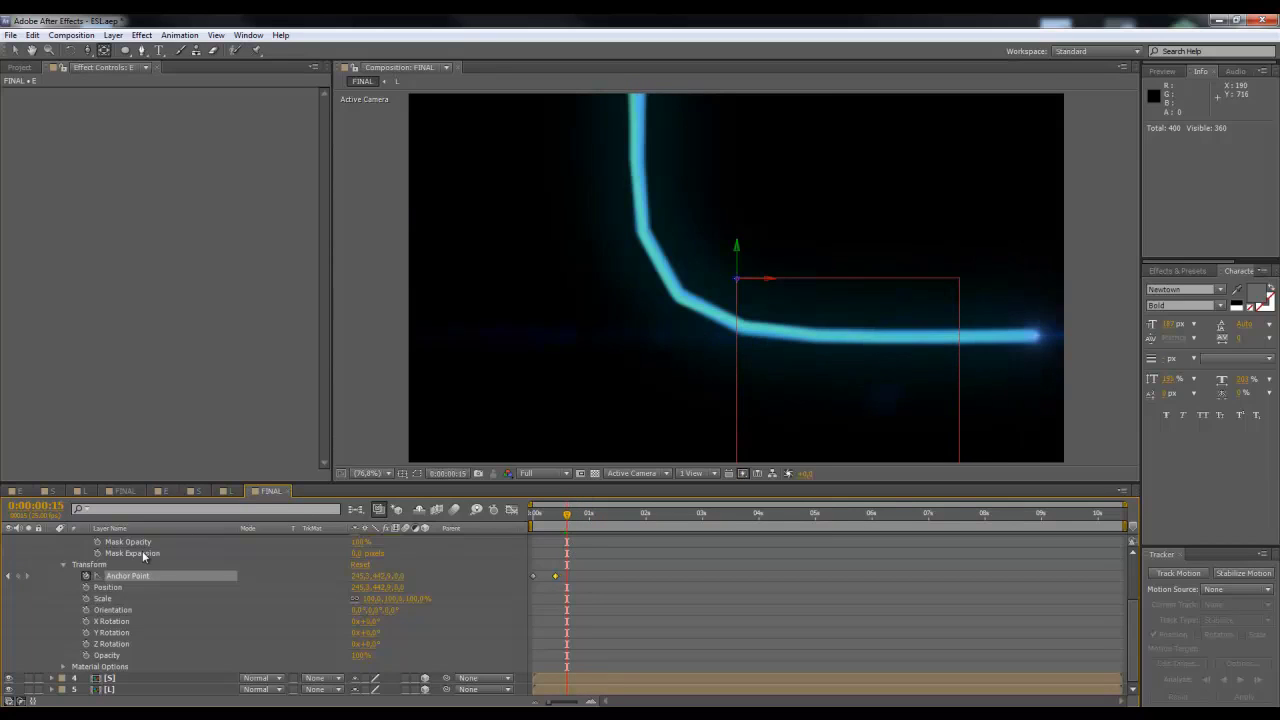
left_click_drag(744, 290, 1031, 283)
left_click_drag(576, 517, 591, 516)
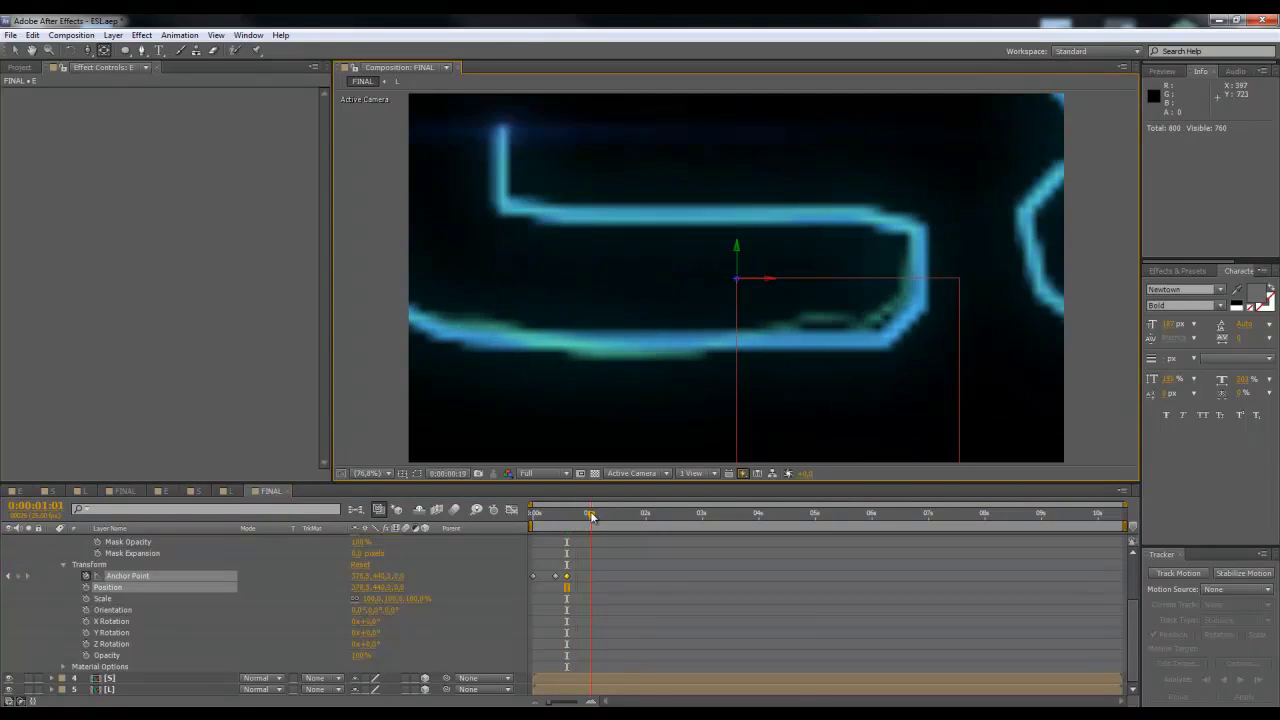
left_click_drag(737, 289, 668, 95)
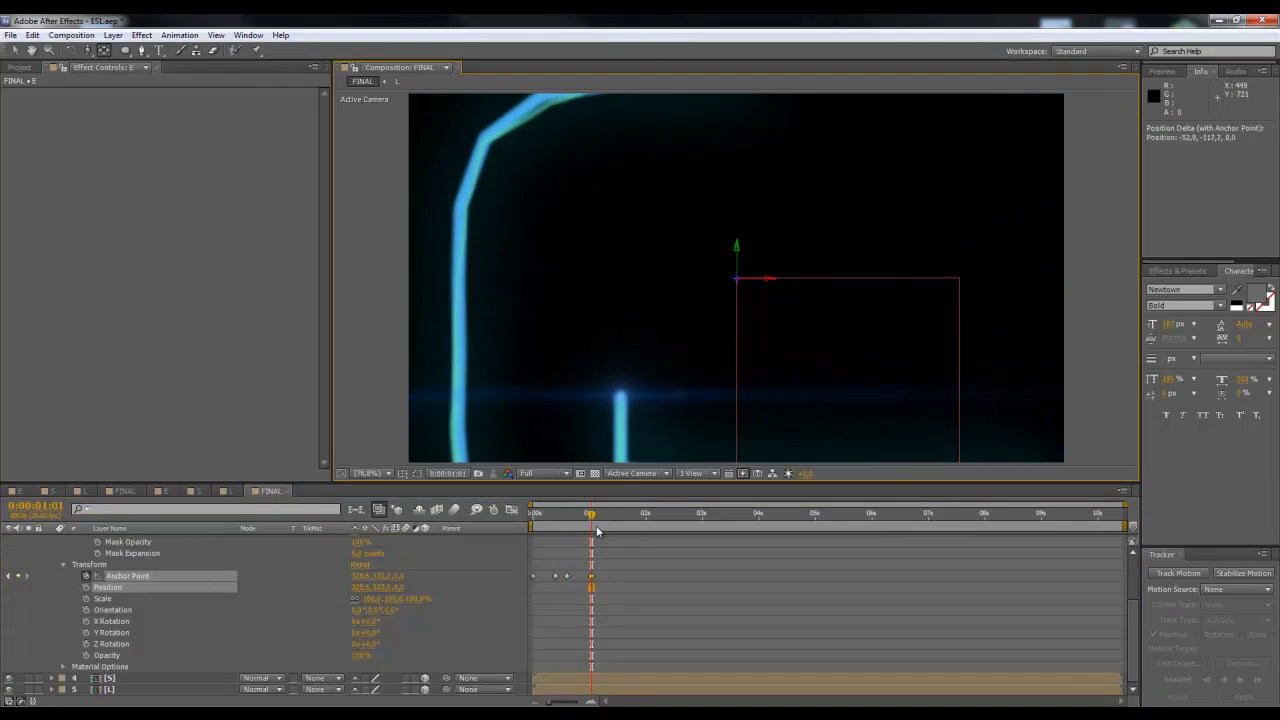
Step: Keyframe the E layer's anchor point at about 343, 290 at 0:00:01:22, check the move, and collapse the layer's properties
left_click_drag(605, 519, 640, 519)
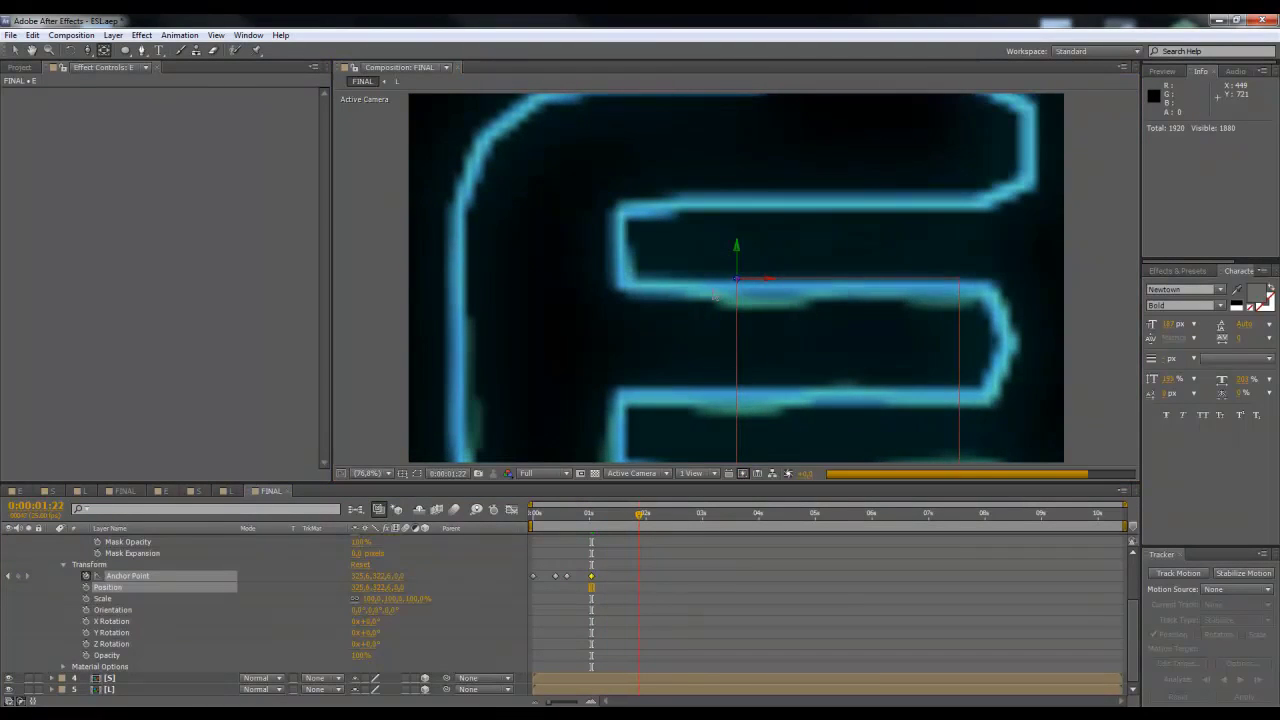
mouse_move(745, 294)
left_mouse_down()
mouse_move(777, 194)
mouse_move(724, 362)
left_mouse_up()
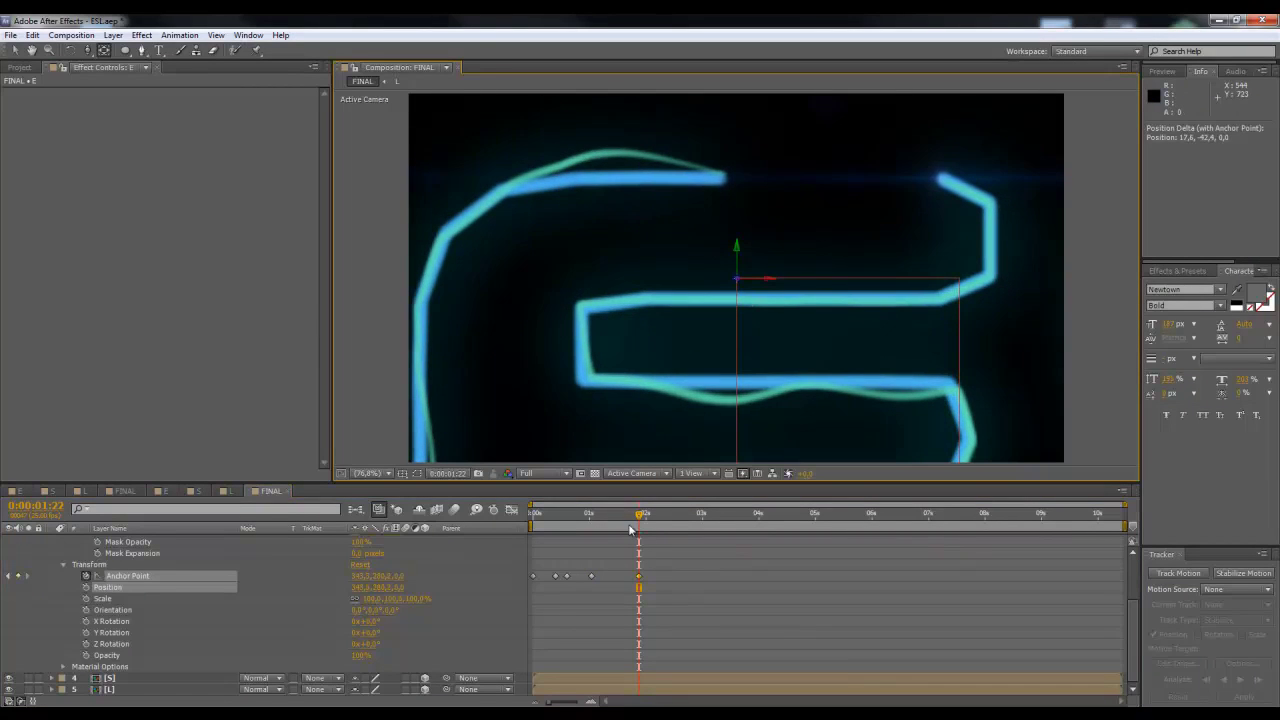
mouse_move(633, 519)
left_mouse_down()
mouse_move(538, 516)
mouse_move(641, 512)
left_mouse_up()
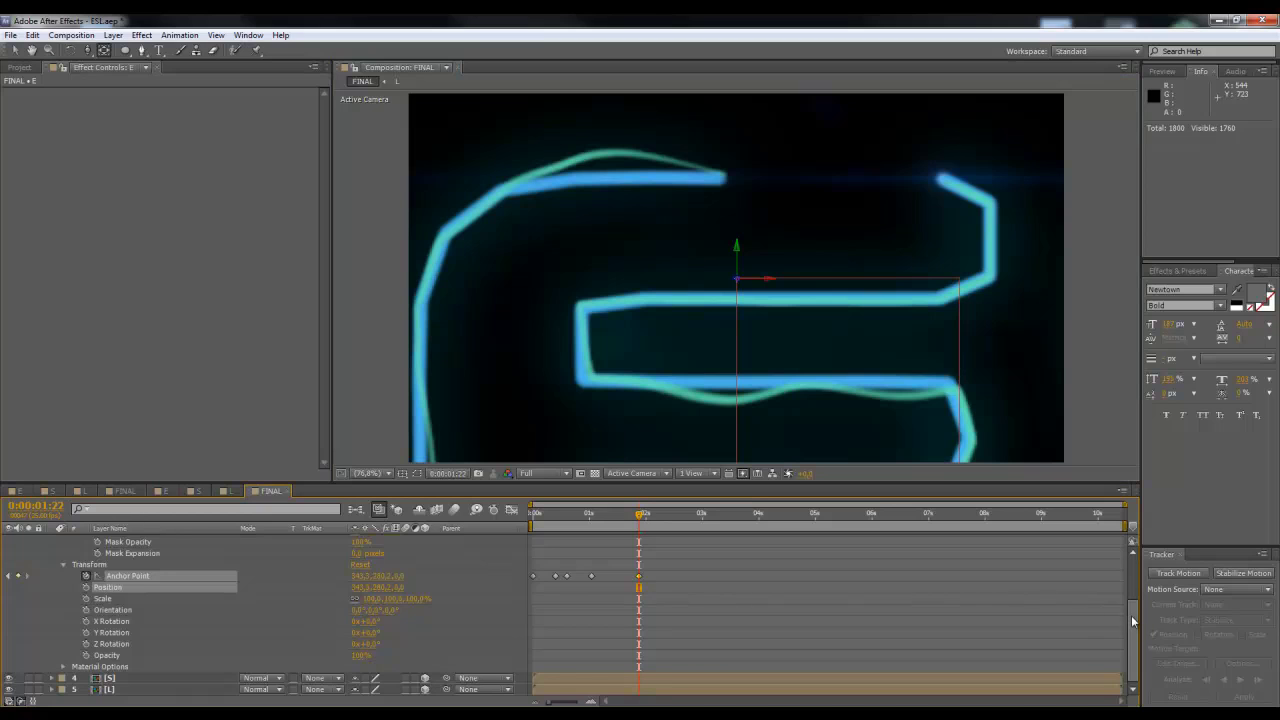
scroll(140, 576, "up", 3)
left_click(53, 563)
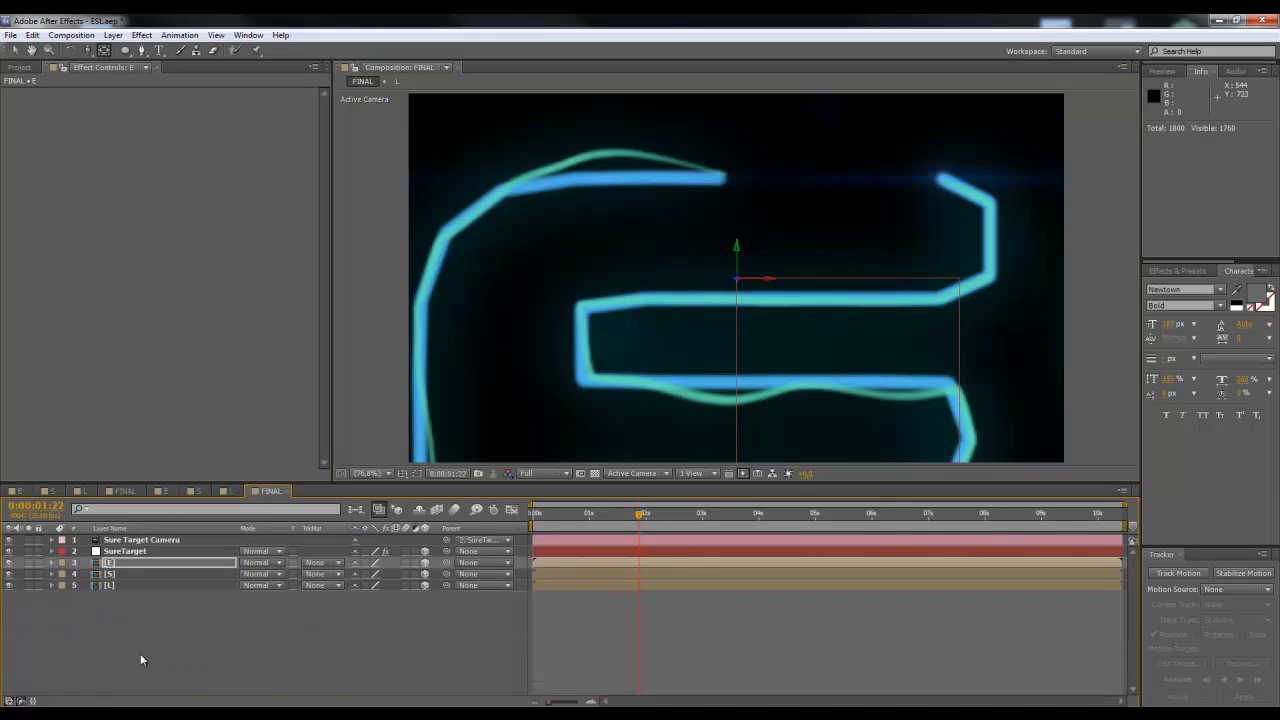
Step: Shift the S layer in the timeline so that it starts at 0:00:01:19
left_click(140, 660)
mouse_move(643, 517)
left_mouse_down()
mouse_move(655, 519)
mouse_move(640, 518)
left_mouse_up()
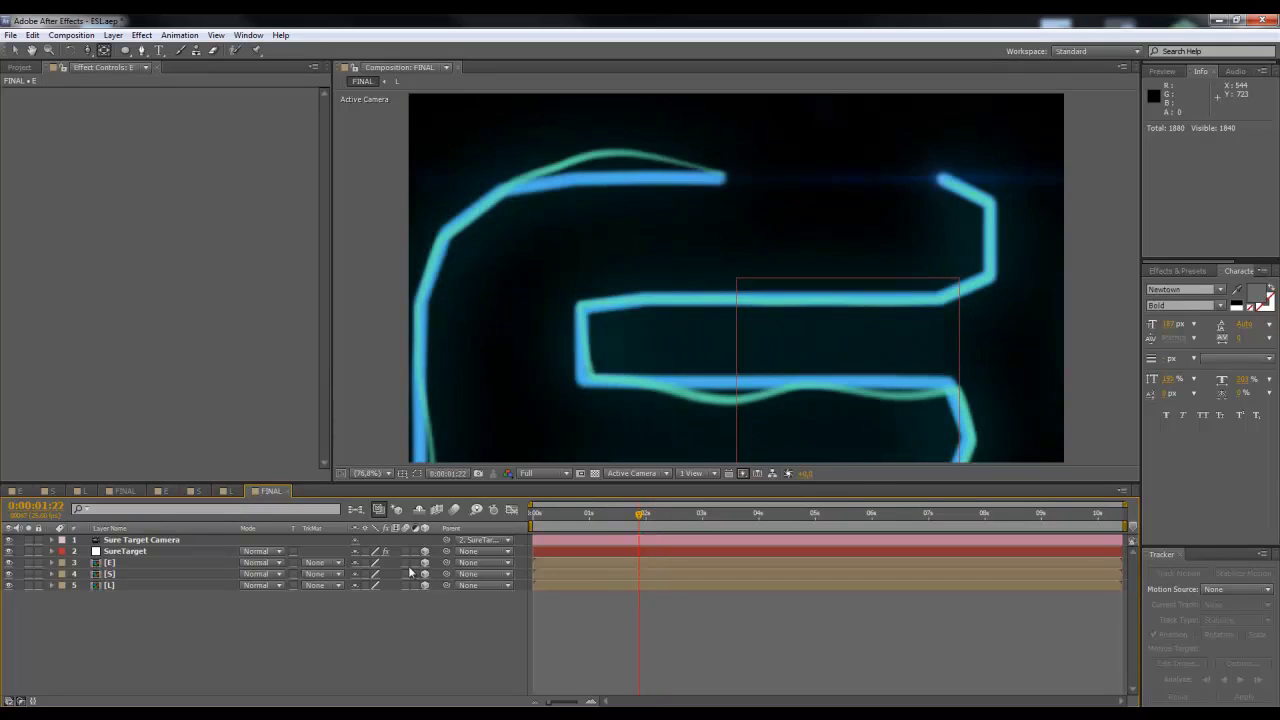
left_click(122, 574)
key("v")
left_click_drag(542, 574, 640, 570)
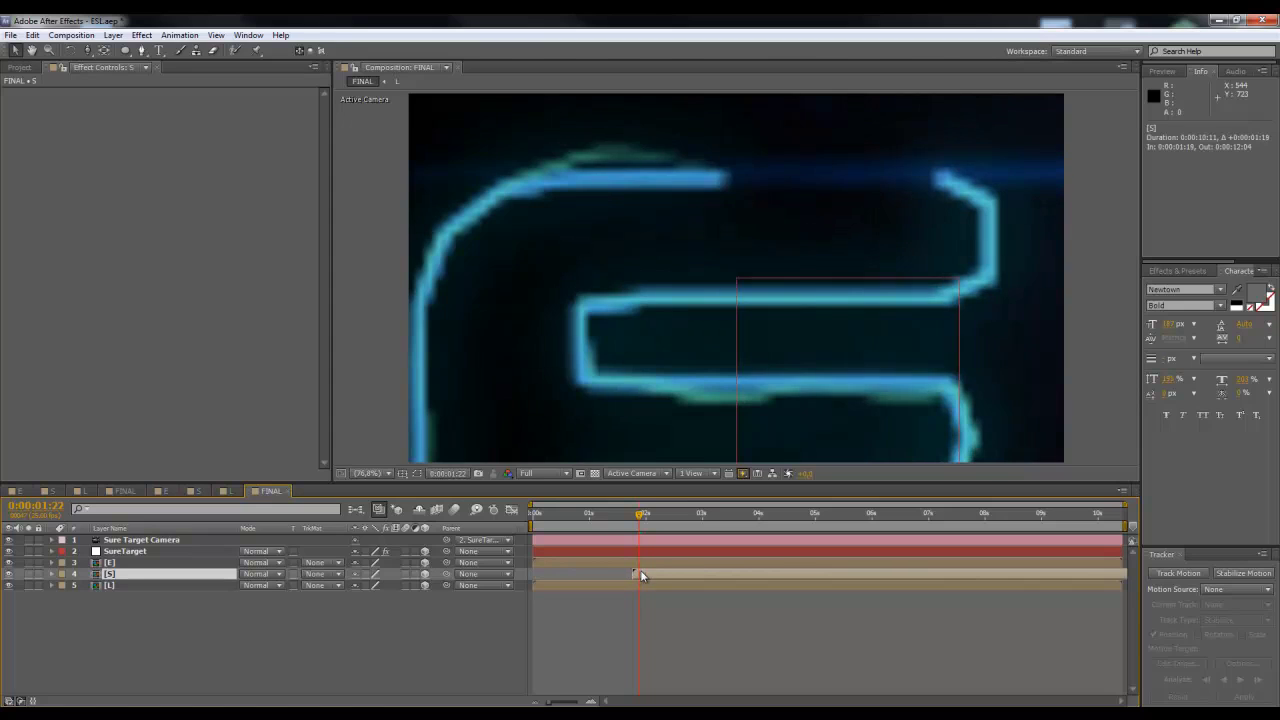
Step: Shift the L layer in the timeline to start at 0:00:03:12, and scrub to 0:00:02:00
left_click(641, 518)
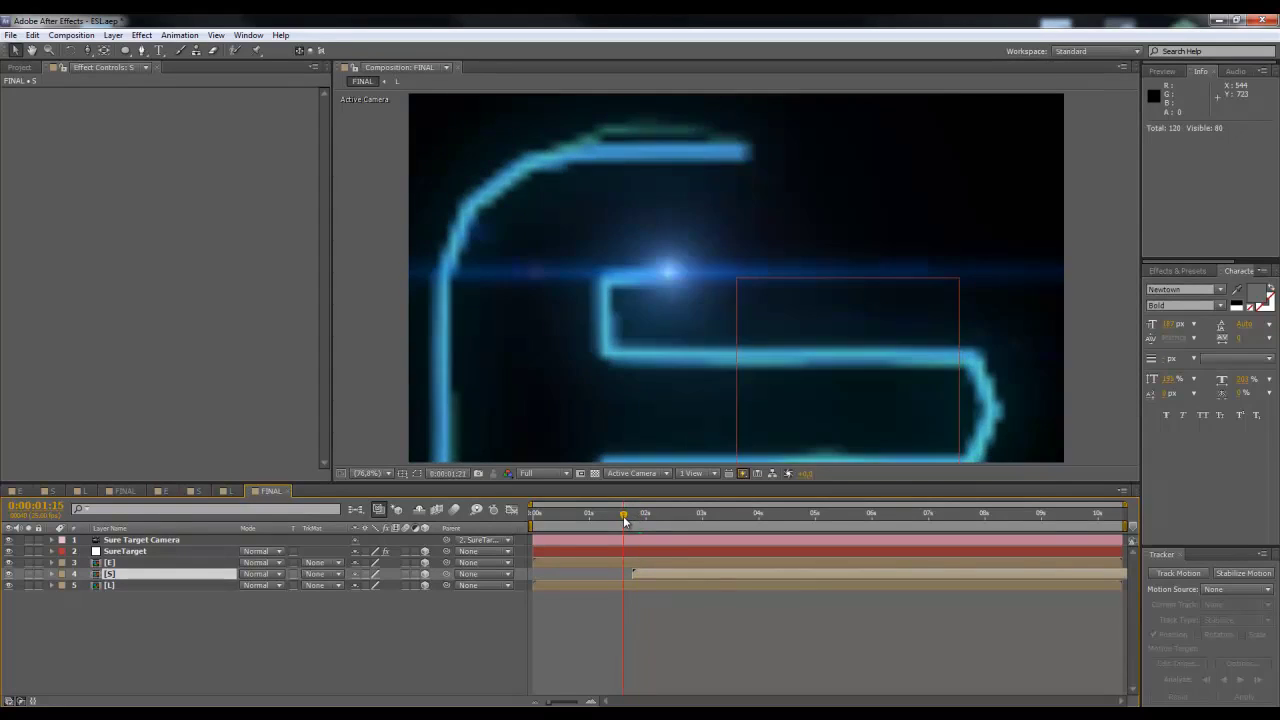
left_click_drag(540, 587, 694, 585)
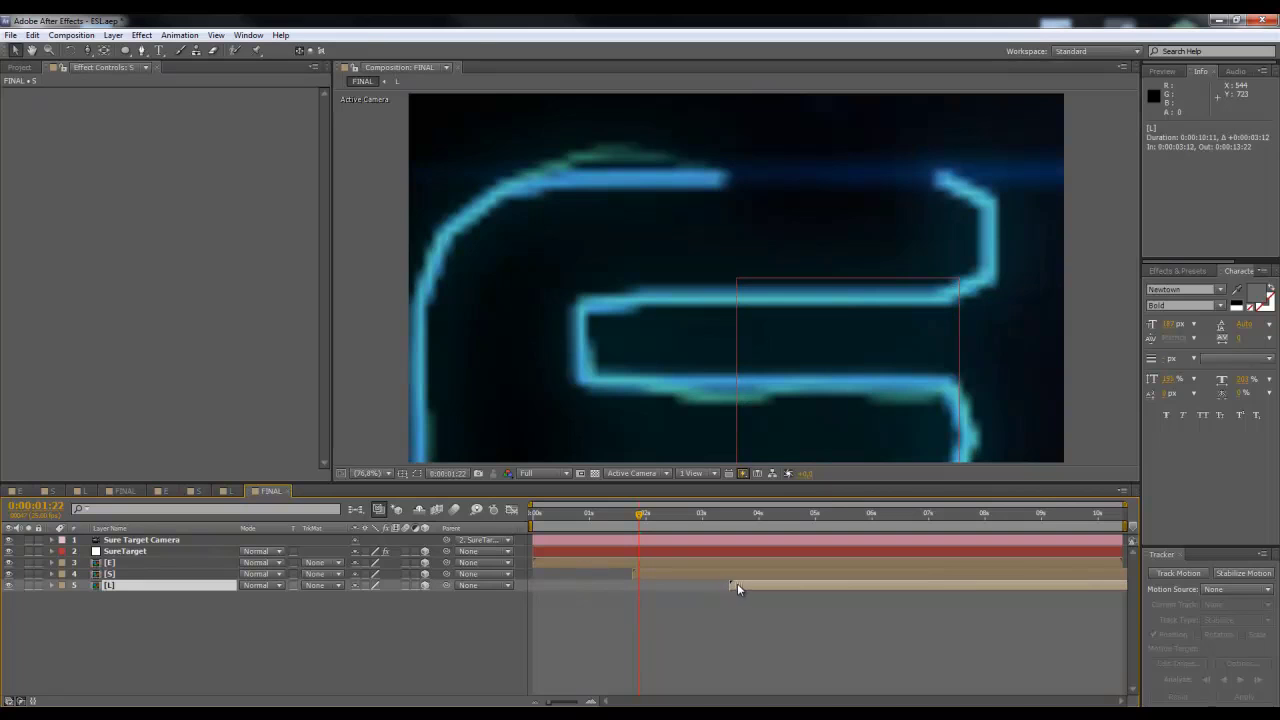
mouse_move(642, 517)
left_mouse_down()
mouse_move(666, 519)
mouse_move(634, 520)
mouse_move(645, 530)
left_mouse_up()
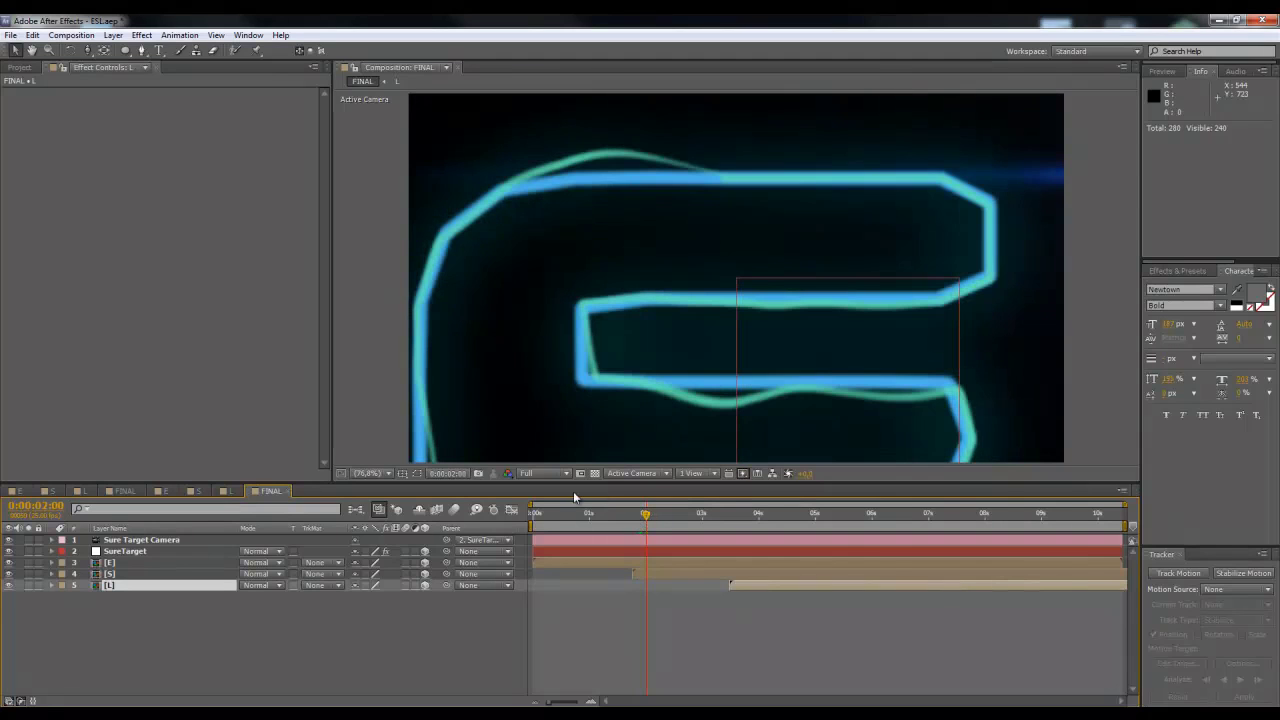
Step: Keyframe the SureTarget layer's Sure Target value at 1 at 0:00:01:19 and at 2 at 0:00:02:05
left_click(121, 552)
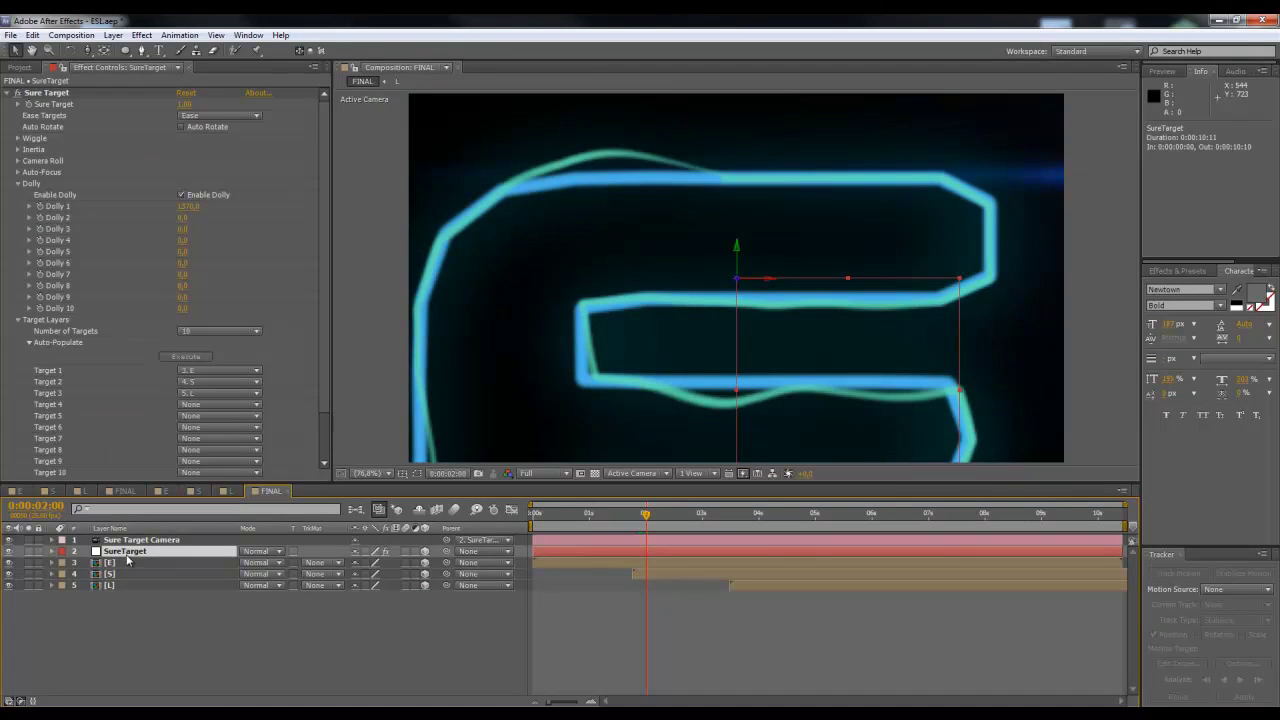
left_click(52, 551)
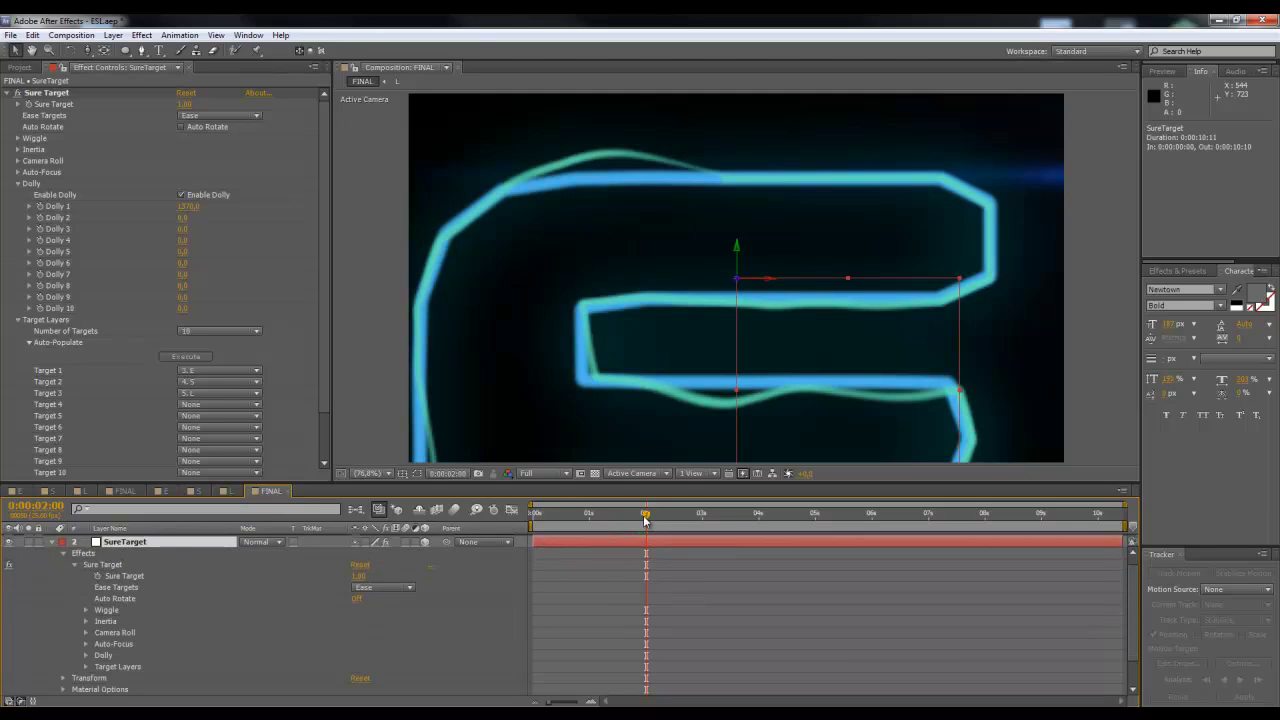
left_click_drag(642, 519, 632, 516)
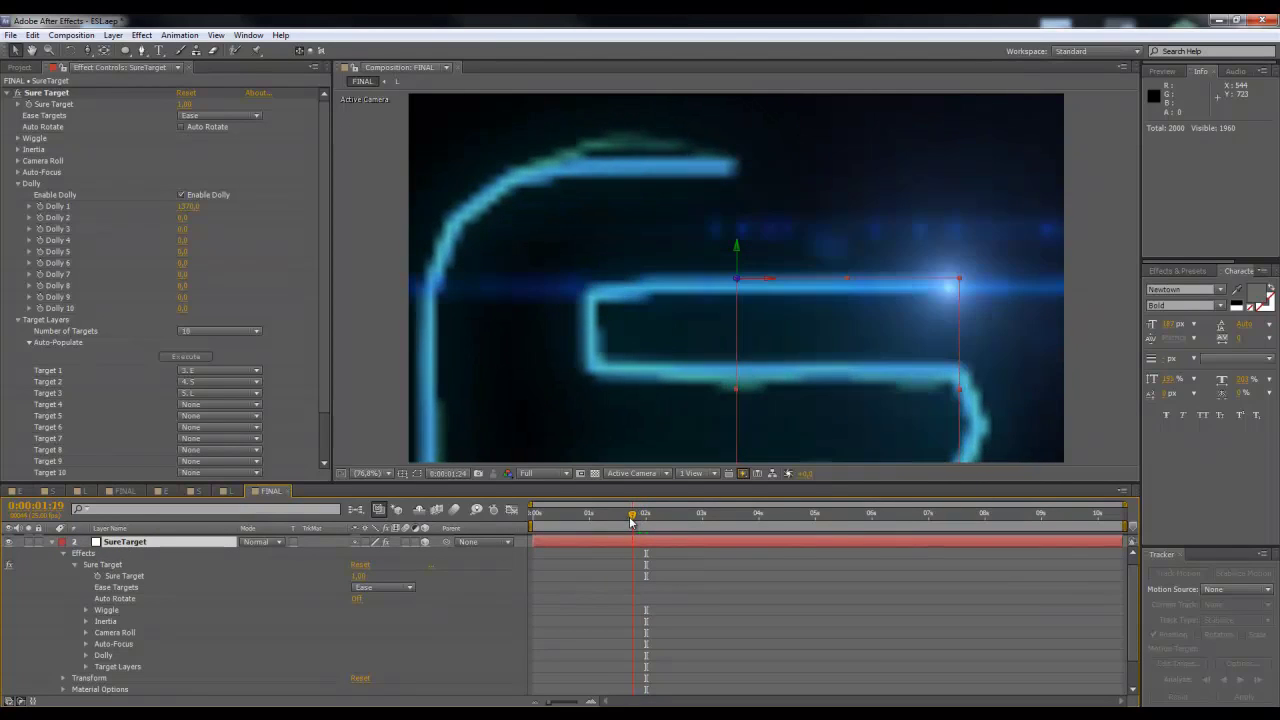
left_click(97, 577)
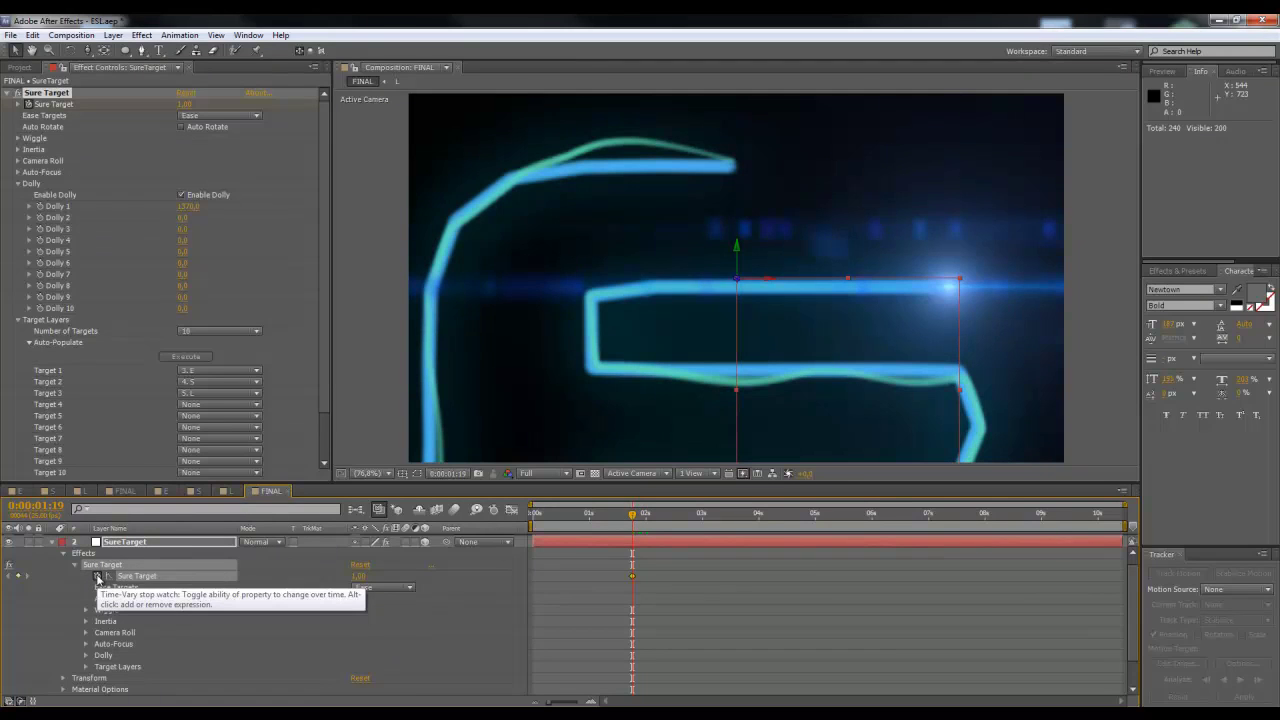
left_click_drag(632, 516, 658, 520)
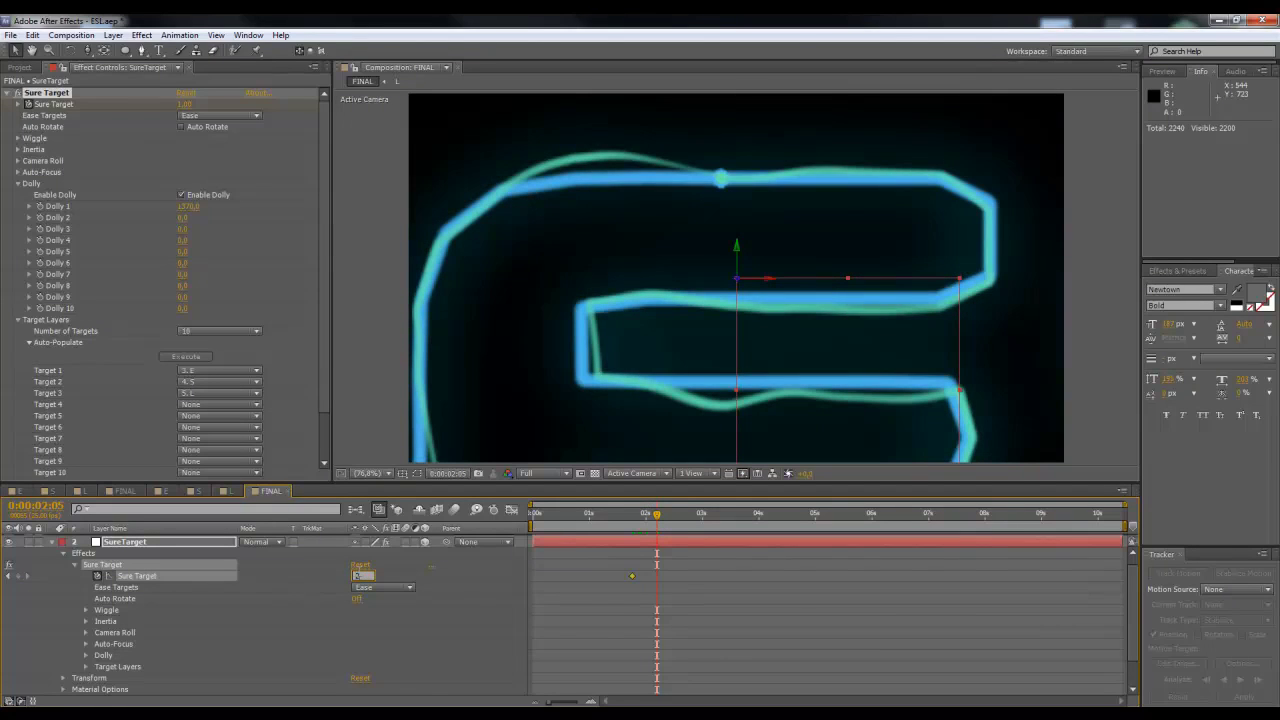
key("Return")
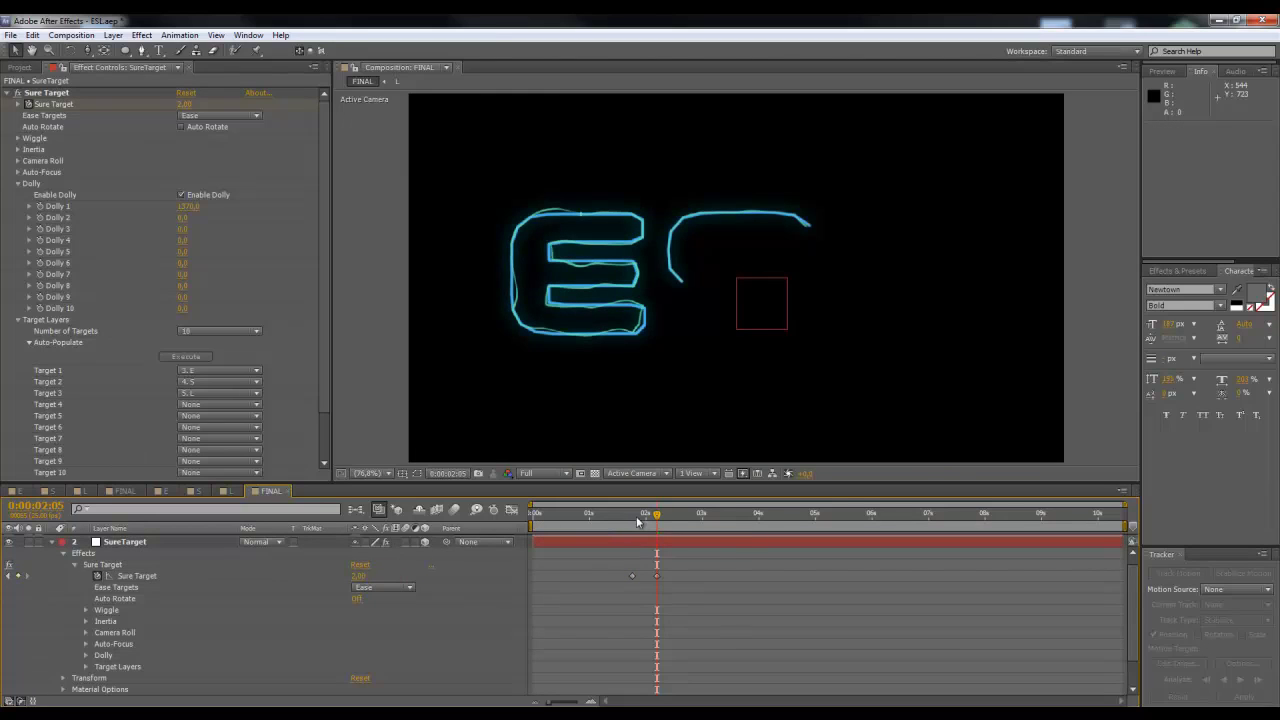
Step: Raise Dolly 2 to about 1330 for a close-up on the S, and collapse the SureTarget layer's properties
left_click_drag(637, 520, 655, 520)
left_click_drag(182, 217, 260, 203)
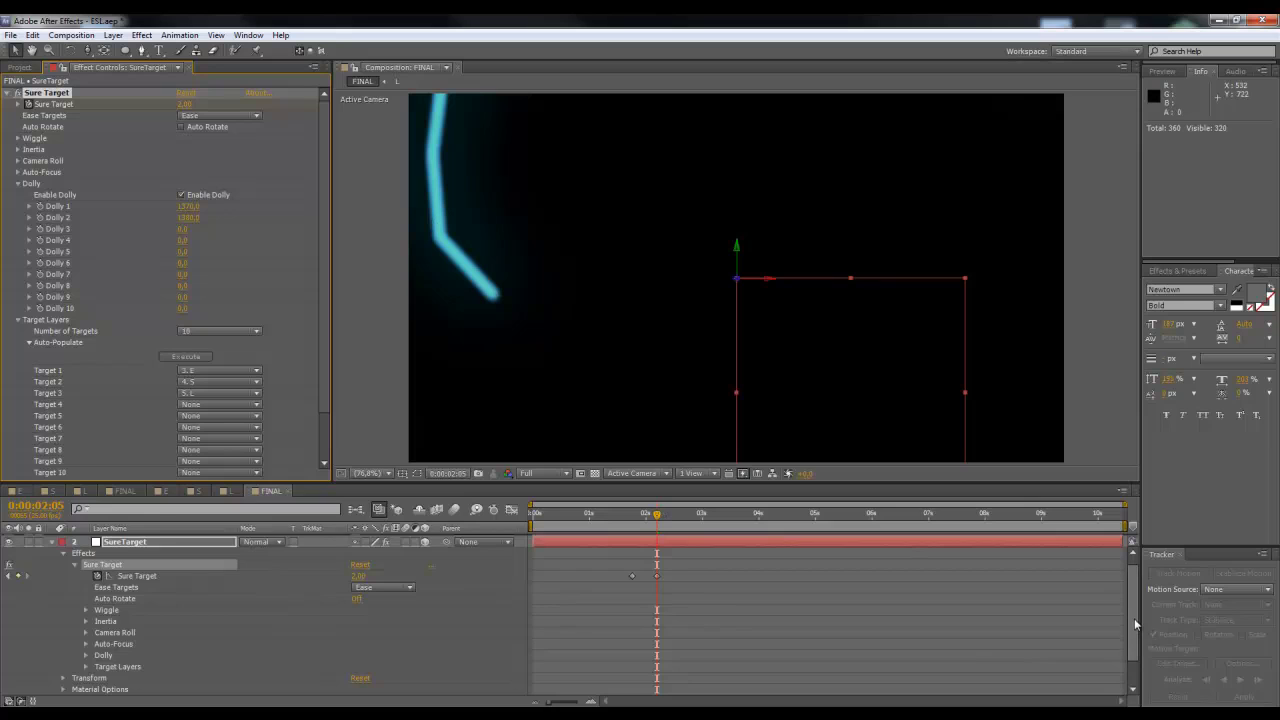
left_click_drag(1134, 618, 1126, 580)
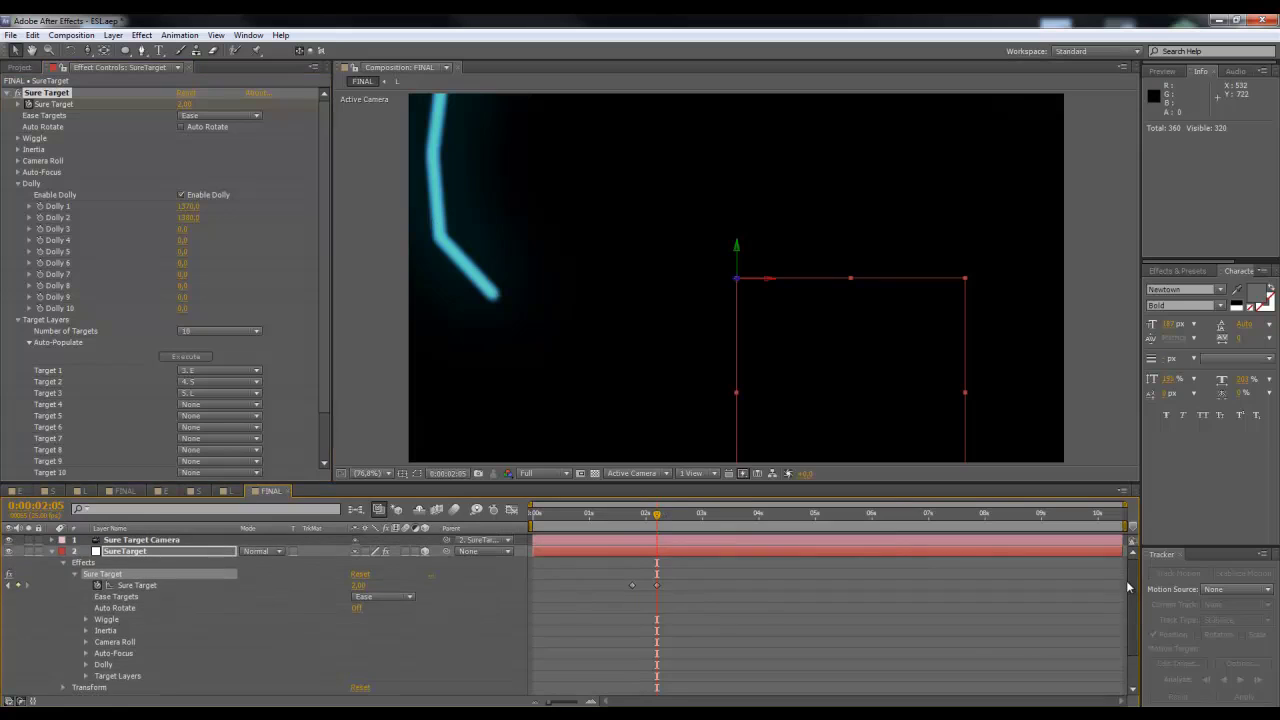
left_click(51, 552)
left_click(109, 617)
Step: Keyframe the S layer's anchor point at 0:00:02:05 and at about 567, 394 on the stroke's tip at 0:00:02:16
left_click(117, 575)
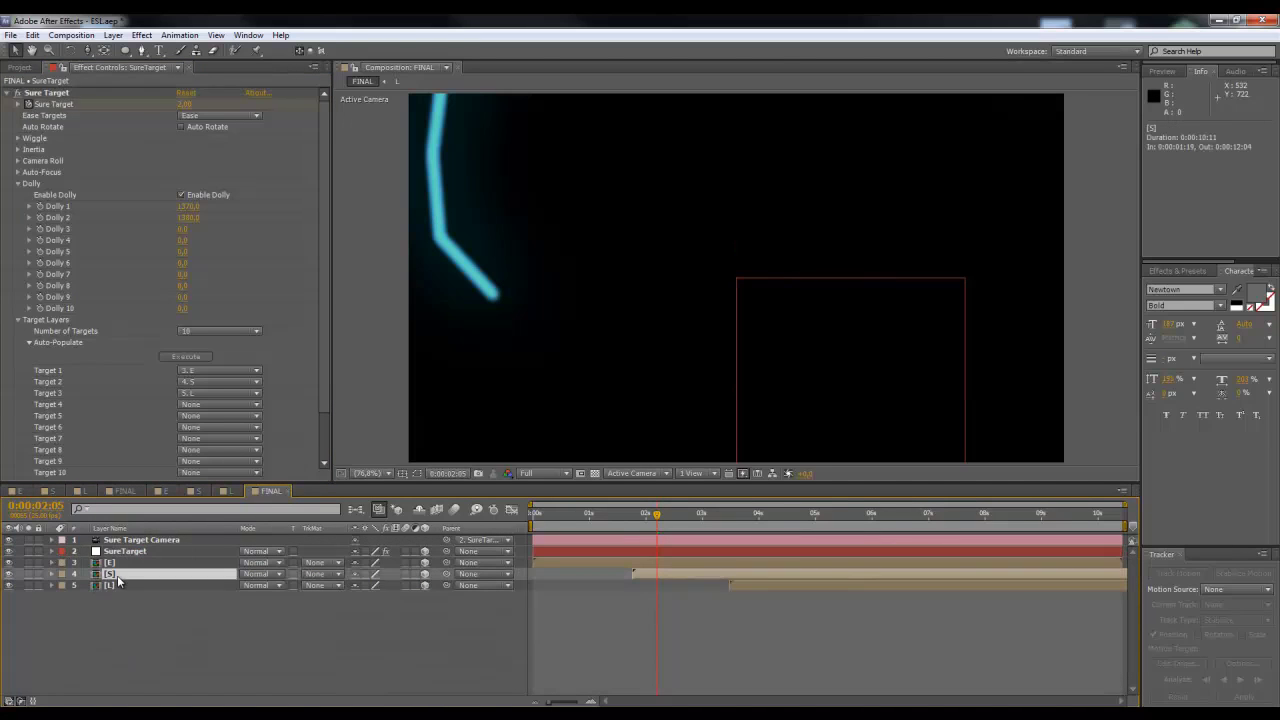
left_click(51, 574)
left_click(63, 585)
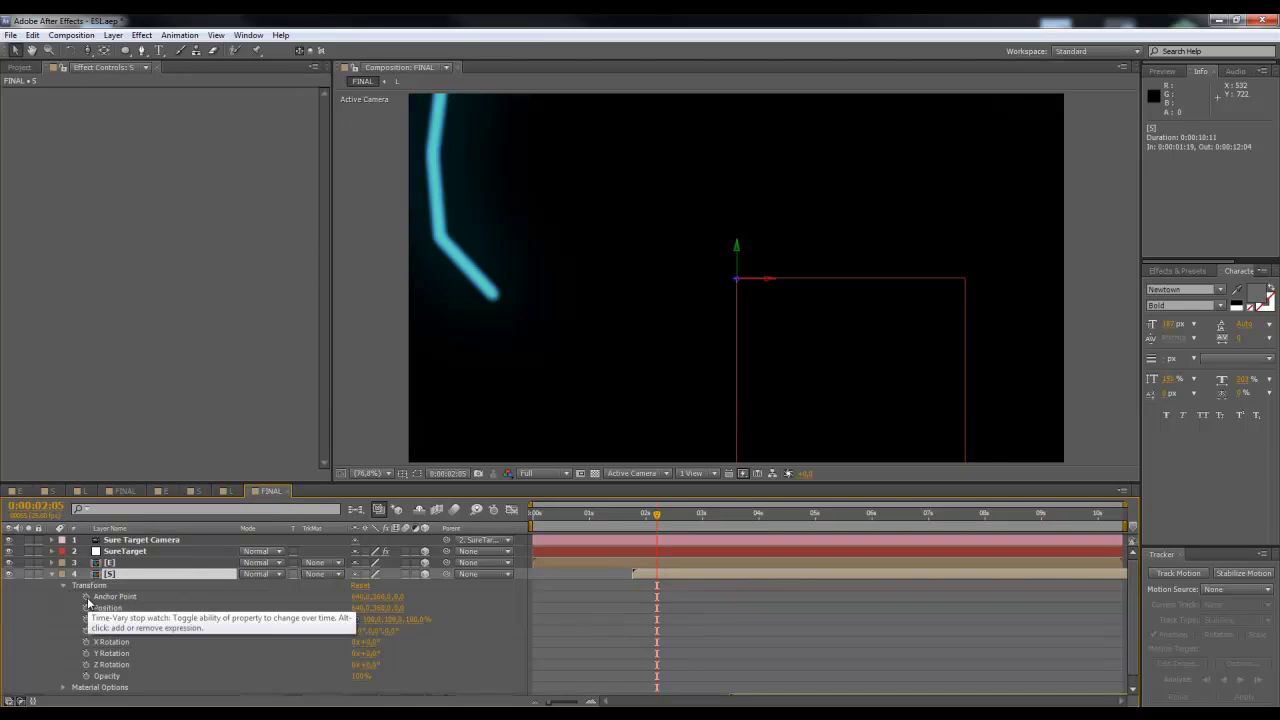
left_click(86, 597)
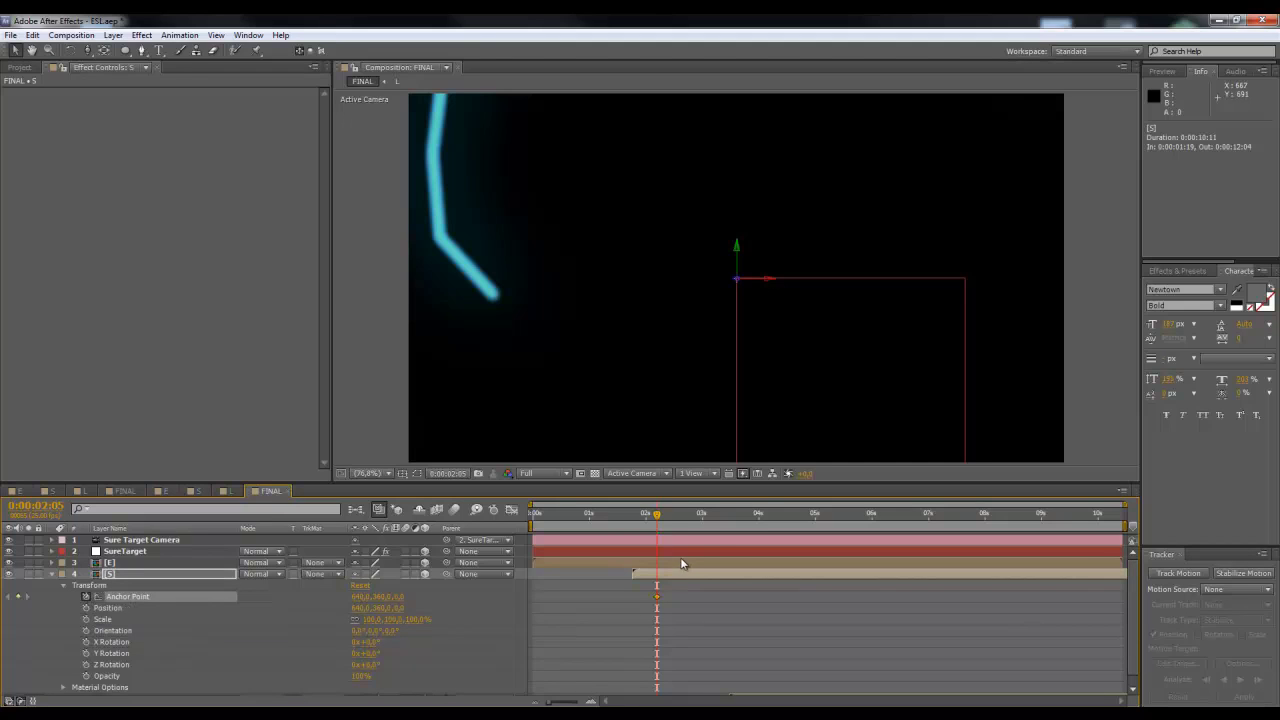
mouse_move(670, 520)
left_mouse_down()
mouse_move(699, 516)
mouse_move(682, 516)
left_mouse_up()
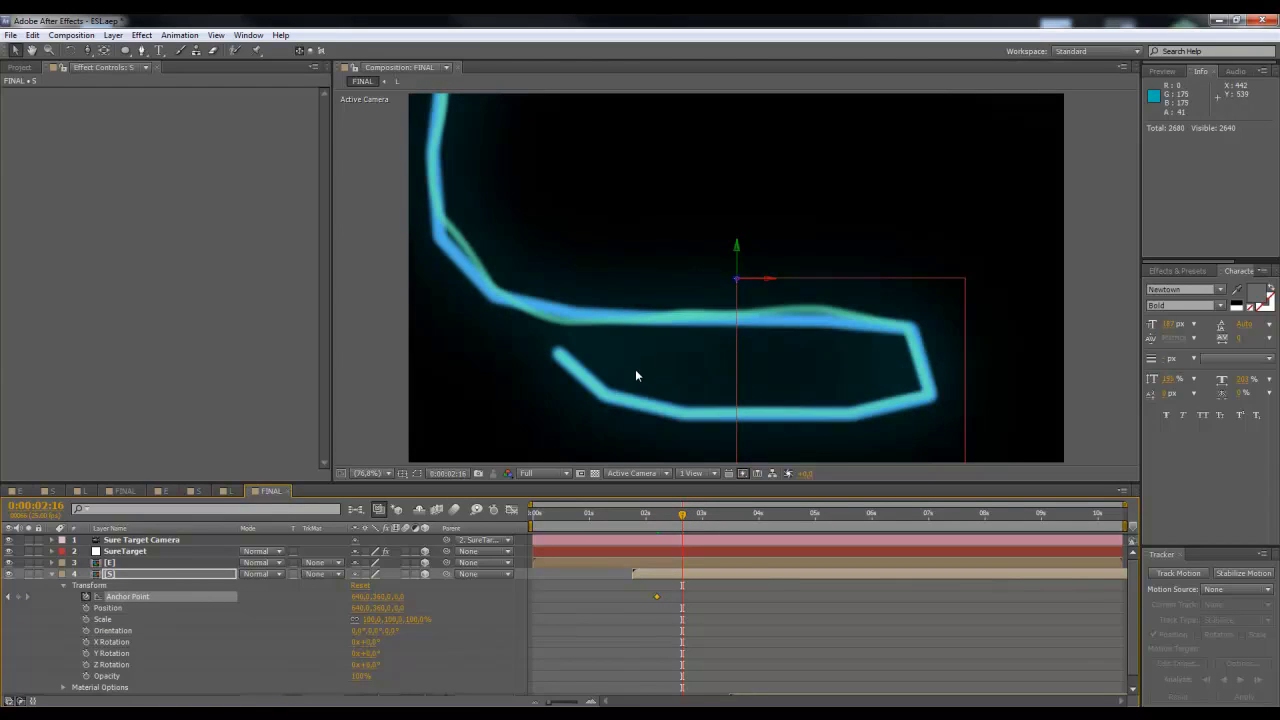
key("y")
left_click_drag(738, 283, 568, 357)
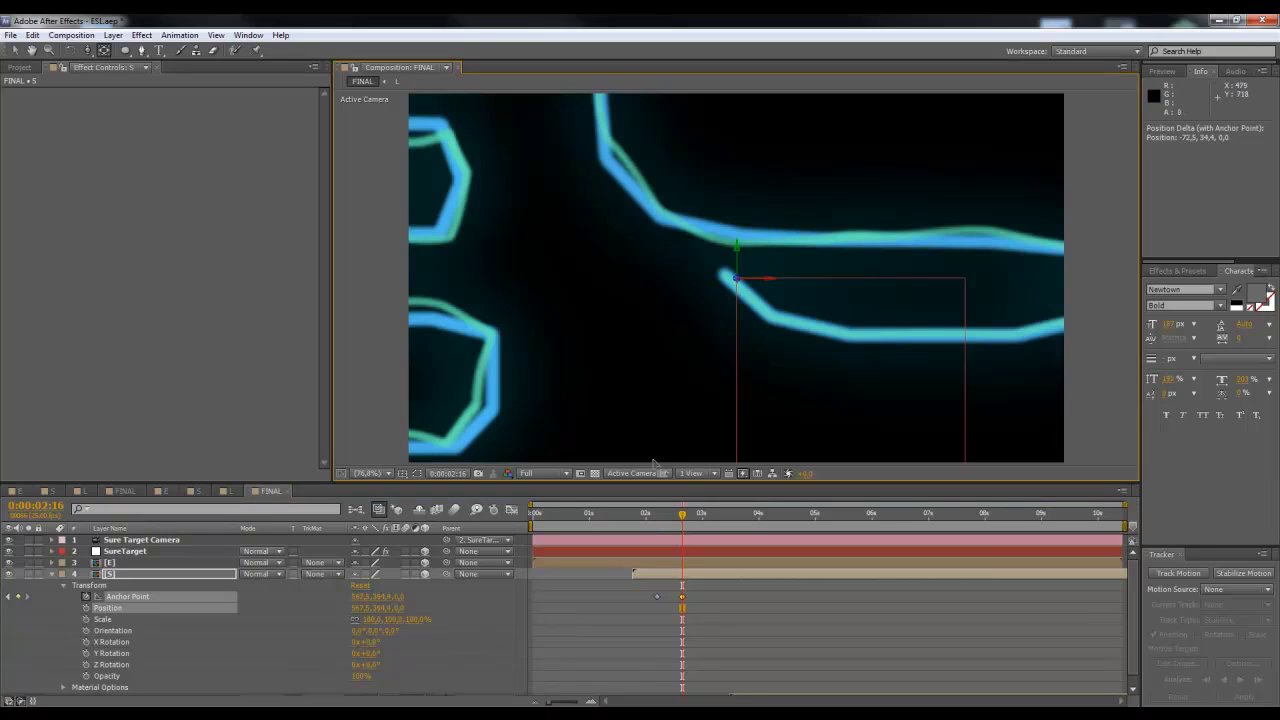
Step: Keyframe the S layer's anchor point toward the letter's lower curve at 0:00:03:00 and up inside its upper half at 0:00:03:06
left_click(698, 521)
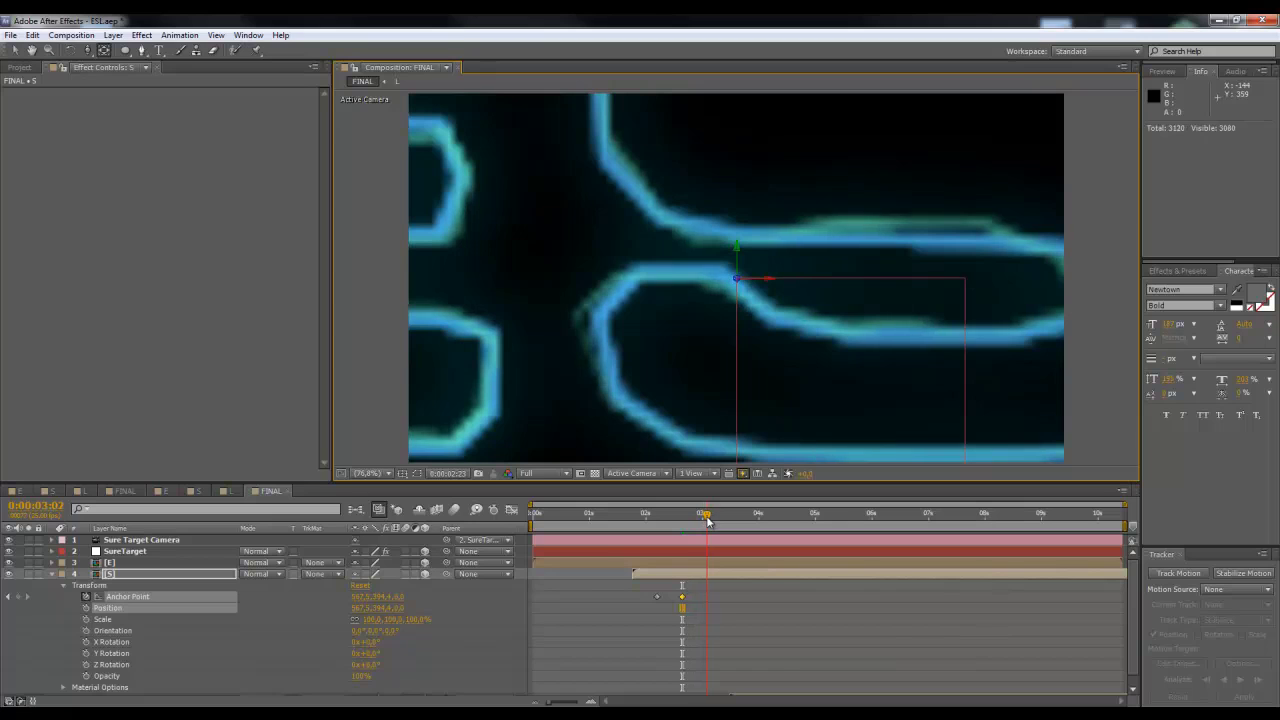
left_click_drag(695, 526, 702, 523)
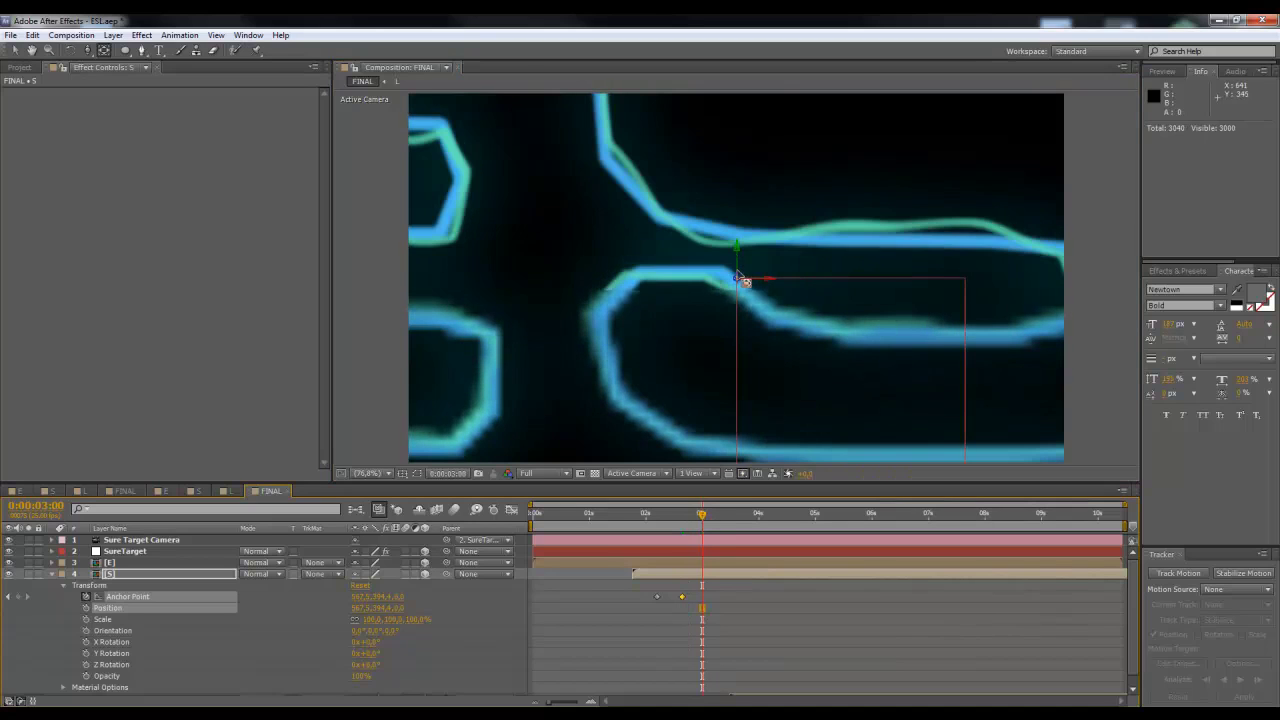
left_click_drag(745, 290, 1078, 393)
left_click(719, 522)
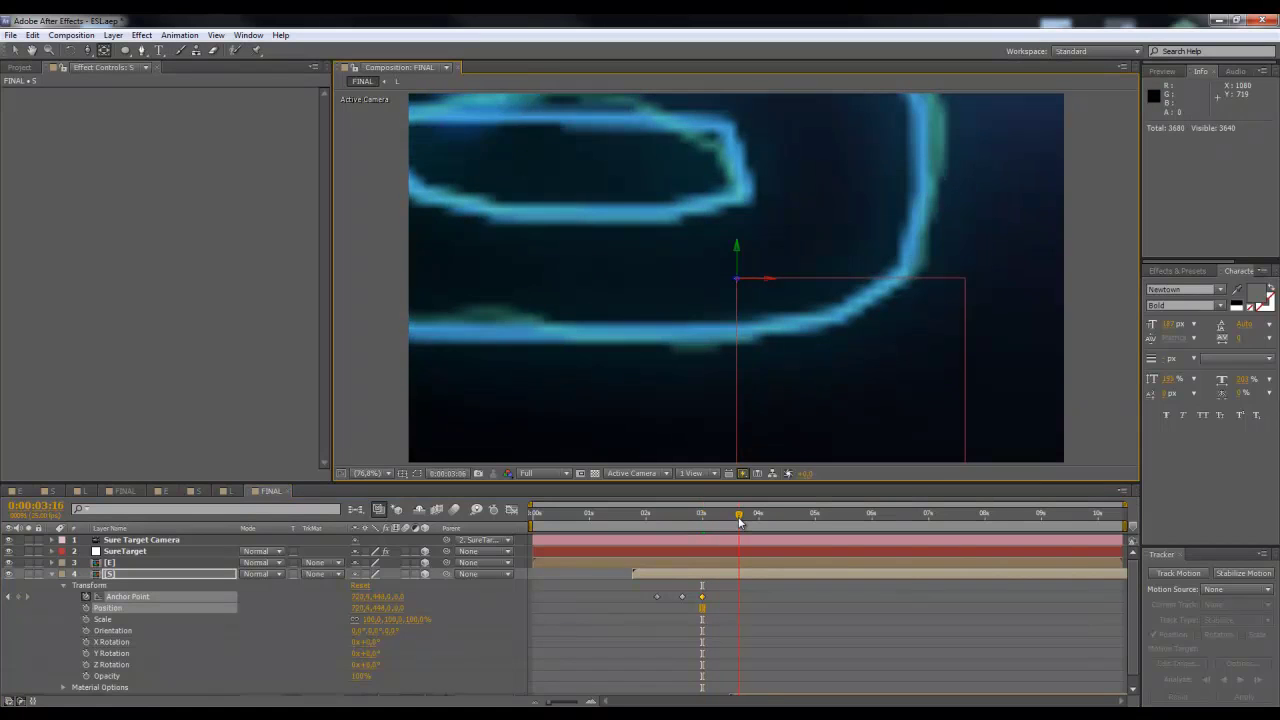
left_click_drag(718, 527, 716, 524)
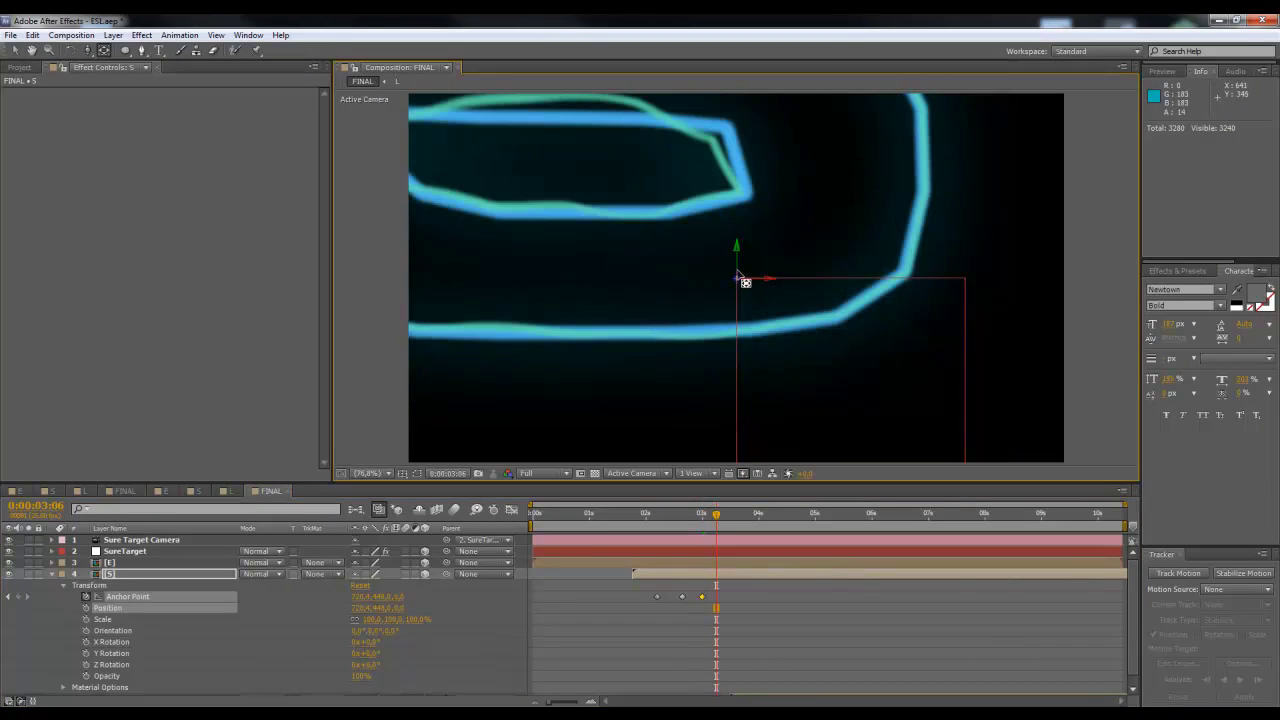
left_click_drag(737, 279, 697, 13)
left_click_drag(745, 289, 706, 194)
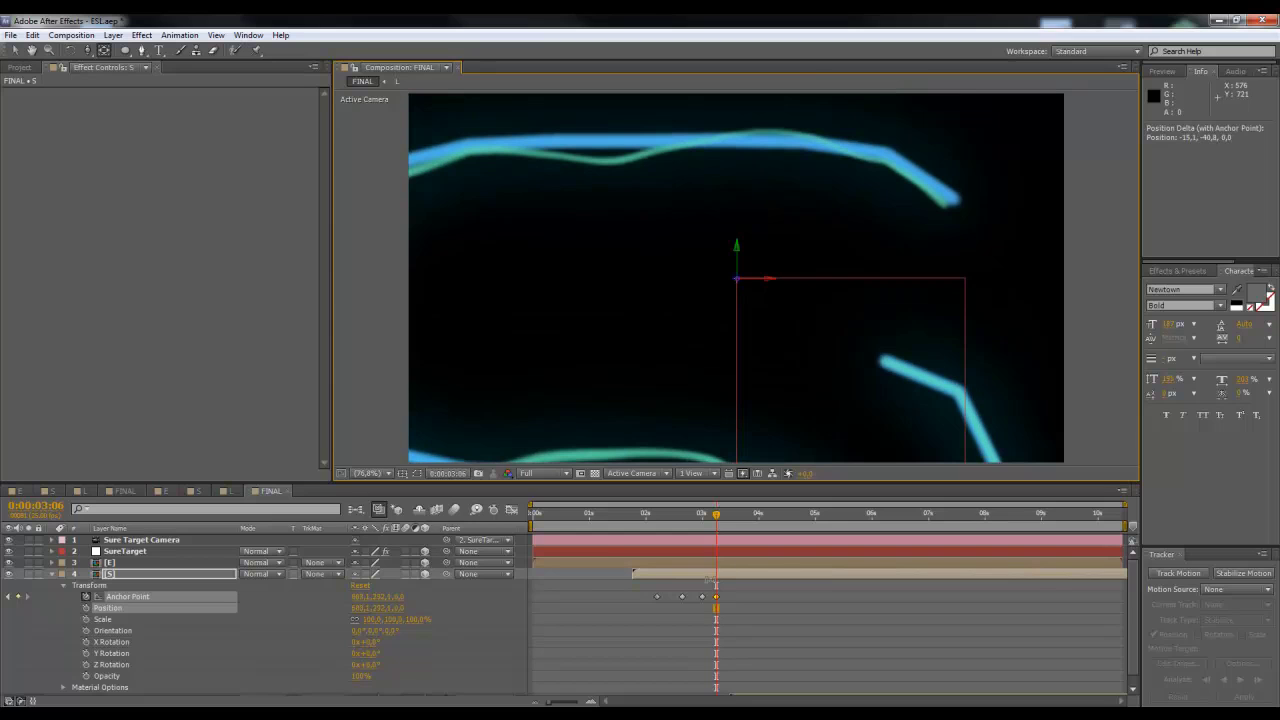
Step: Collapse the S layer and keyframe the Sure Target value at 2 at 0:00:03:20 and at 3 at 0:00:04:05
left_click_drag(720, 520, 752, 525)
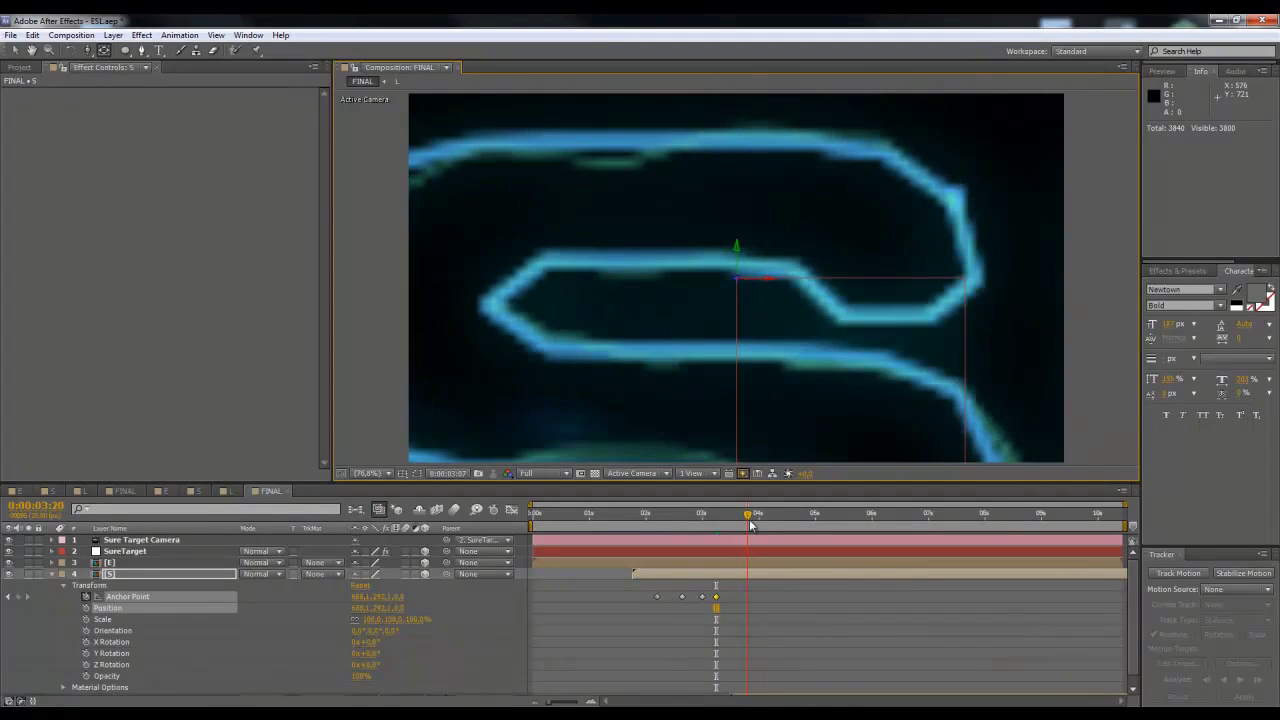
left_click(53, 573)
left_click(122, 552)
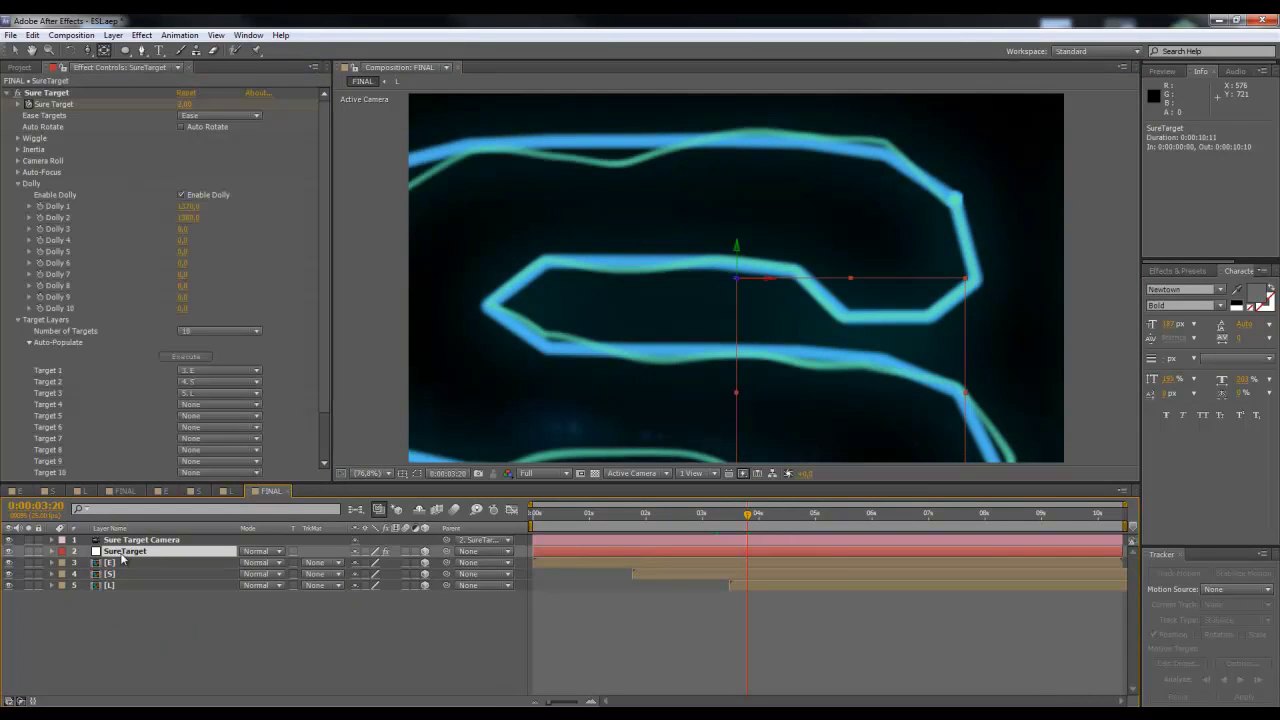
left_click(52, 551)
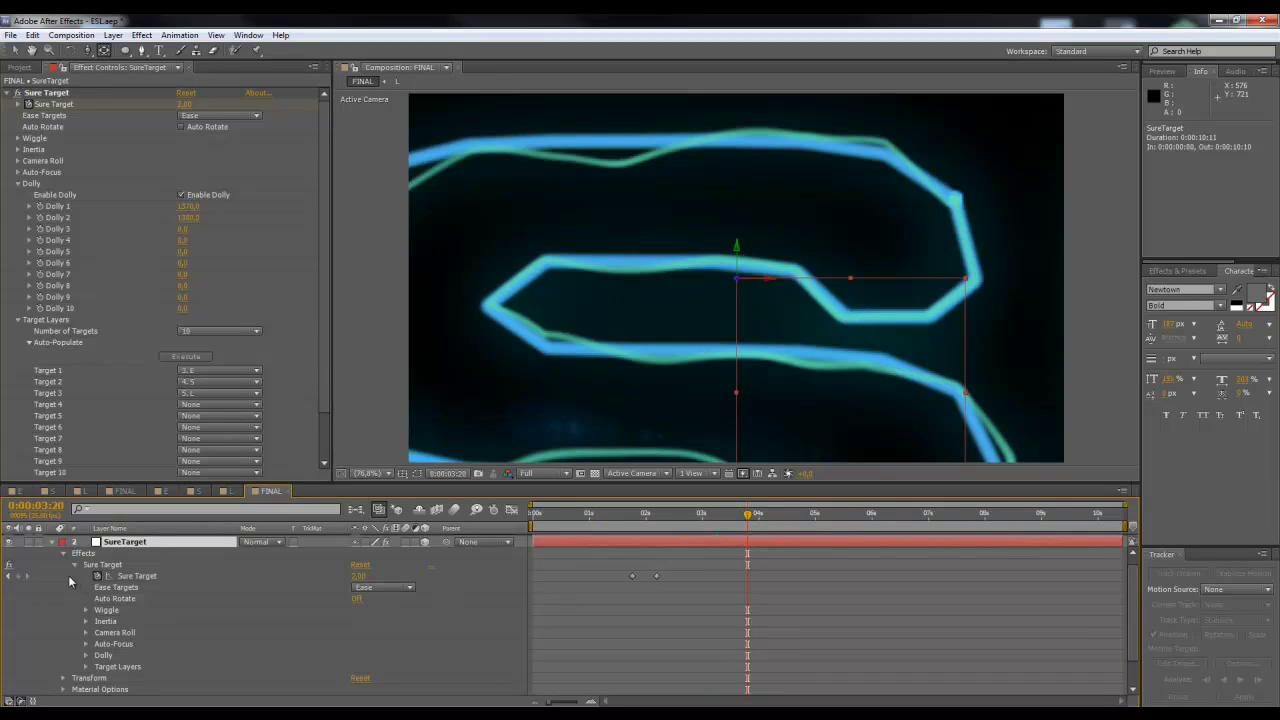
left_click(17, 577)
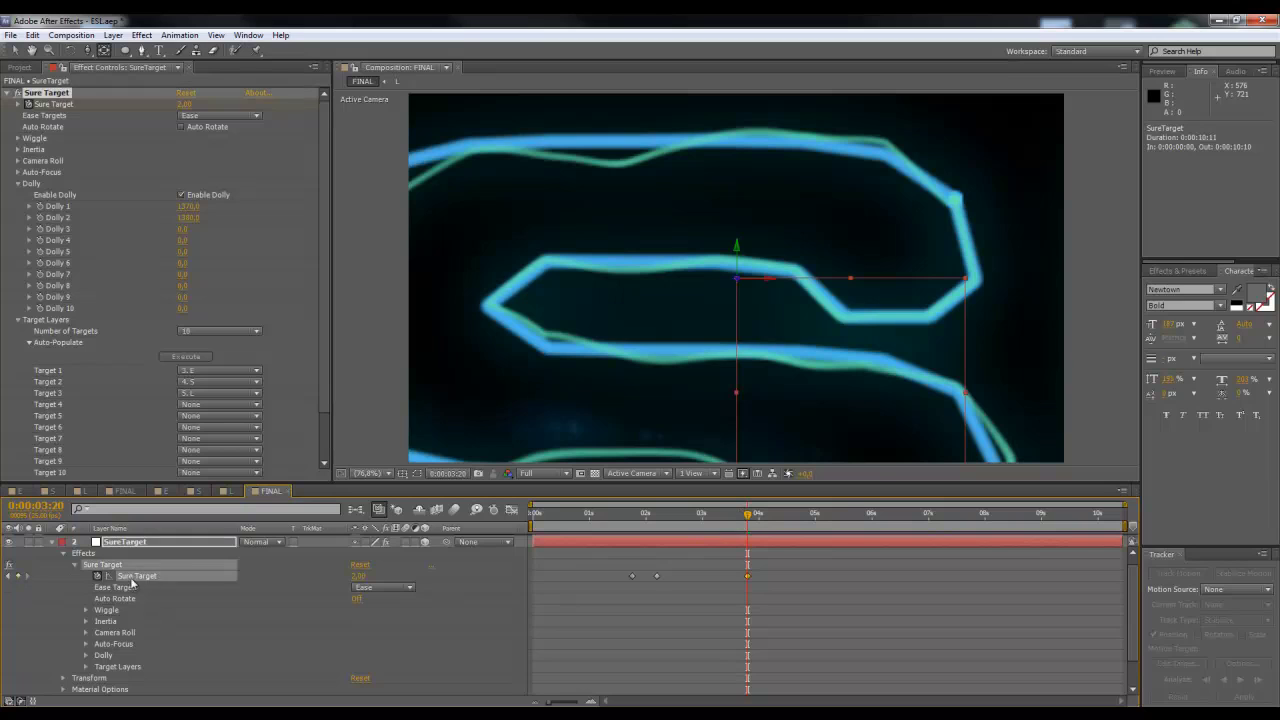
left_click(776, 516)
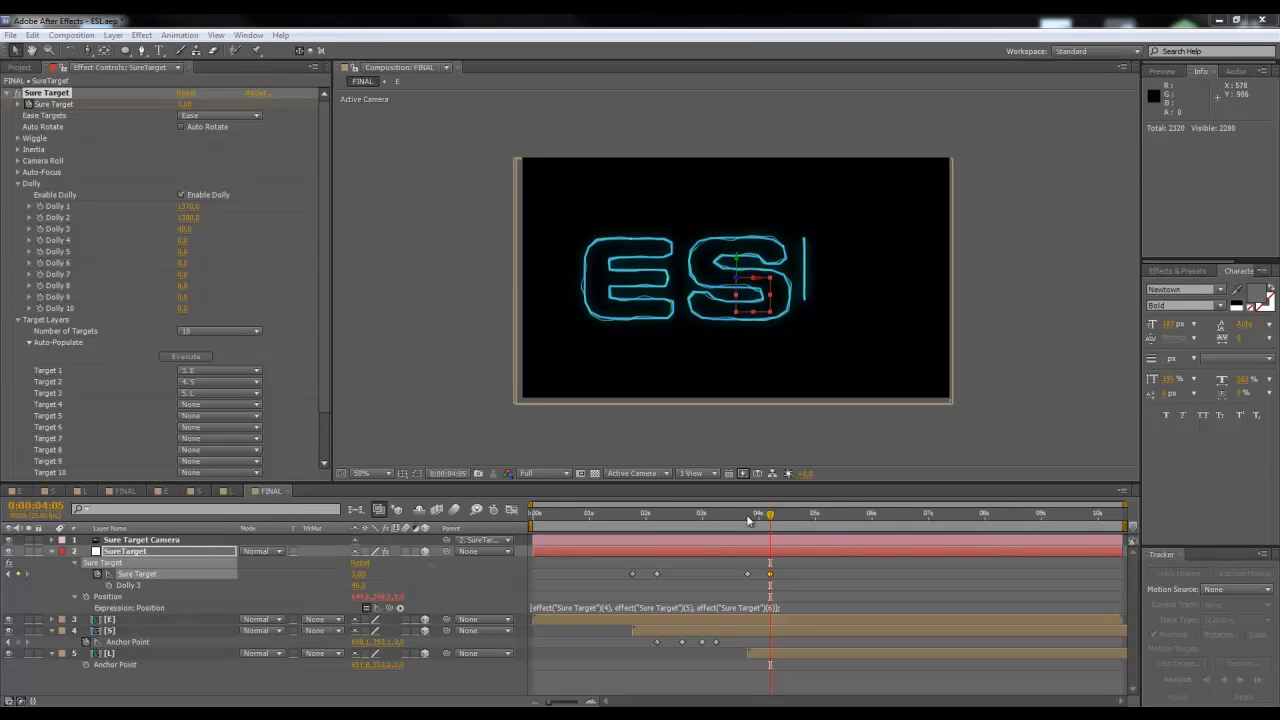
Step: Enlarge the composition view to fit and preview the camera move across the letters from 0:00:00:05 to 0:00:04:05
left_click_drag(737, 519, 545, 535)
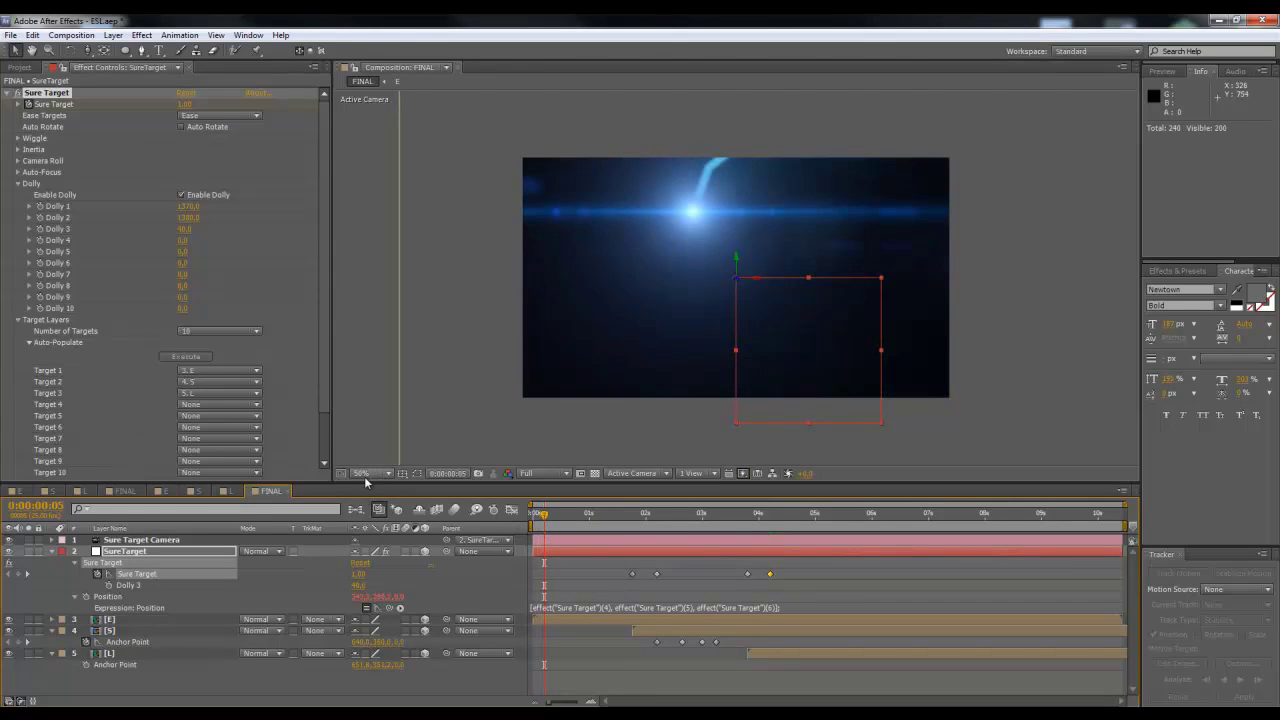
left_click(365, 474)
left_click(380, 234)
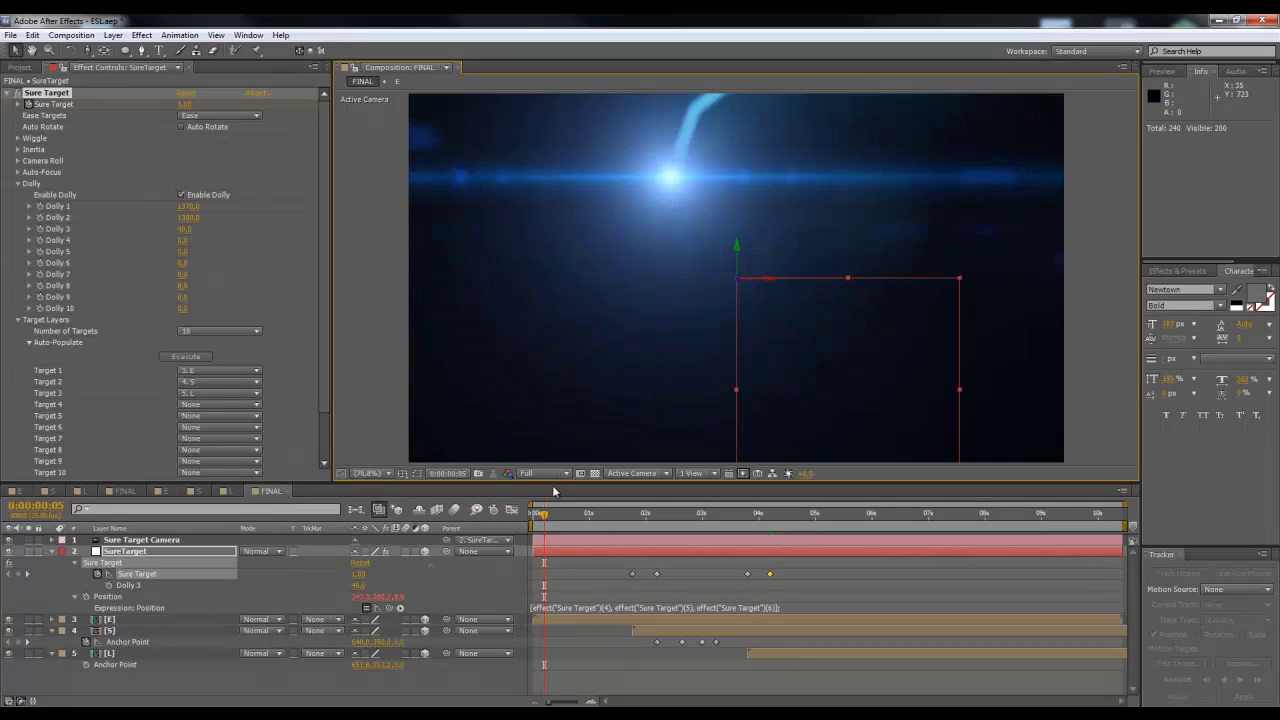
left_click_drag(551, 519, 748, 514)
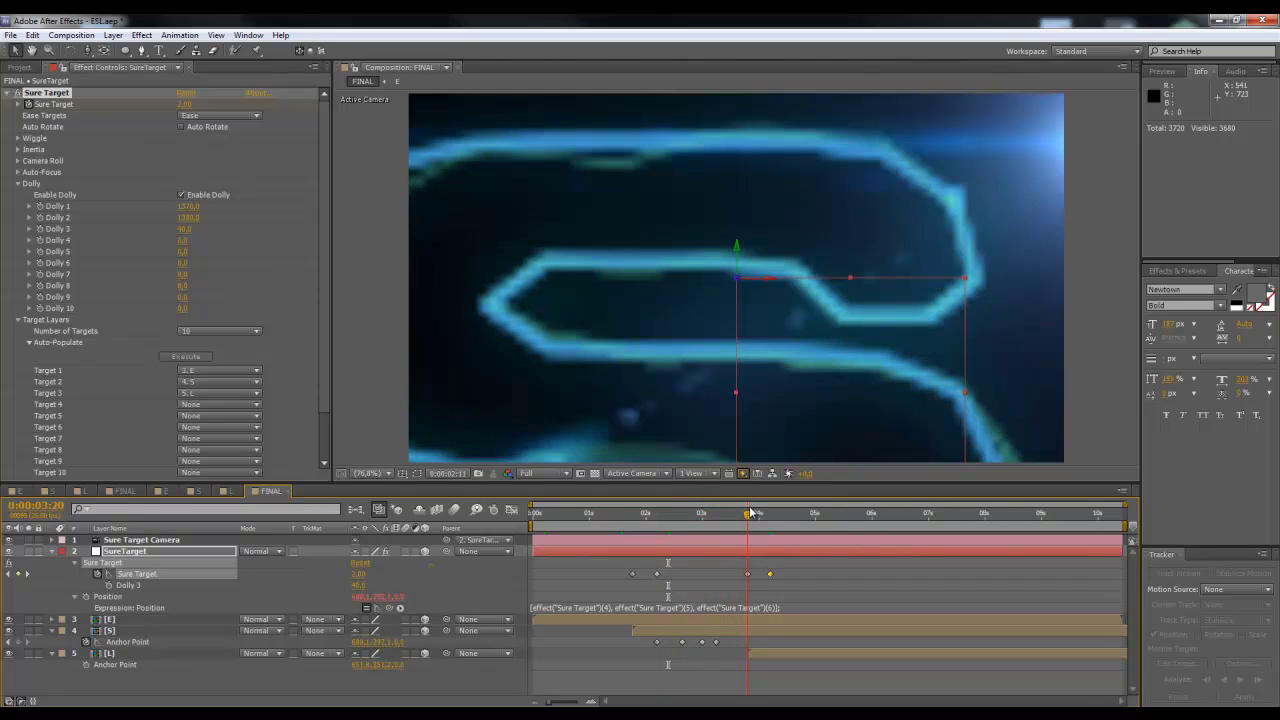
left_click_drag(761, 527, 771, 521)
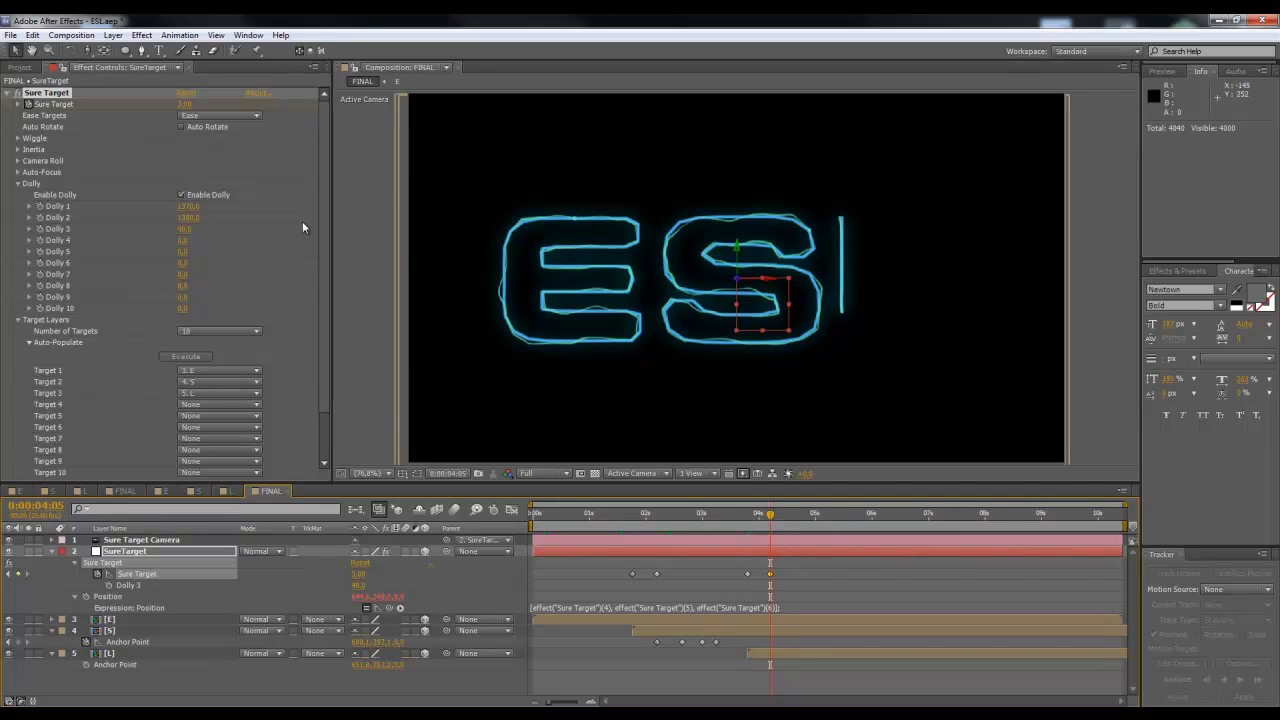
Step: Set Dolly 3 to 0 and scrub past 0:00:04:05 to check the final framing of the letters
left_click(182, 229)
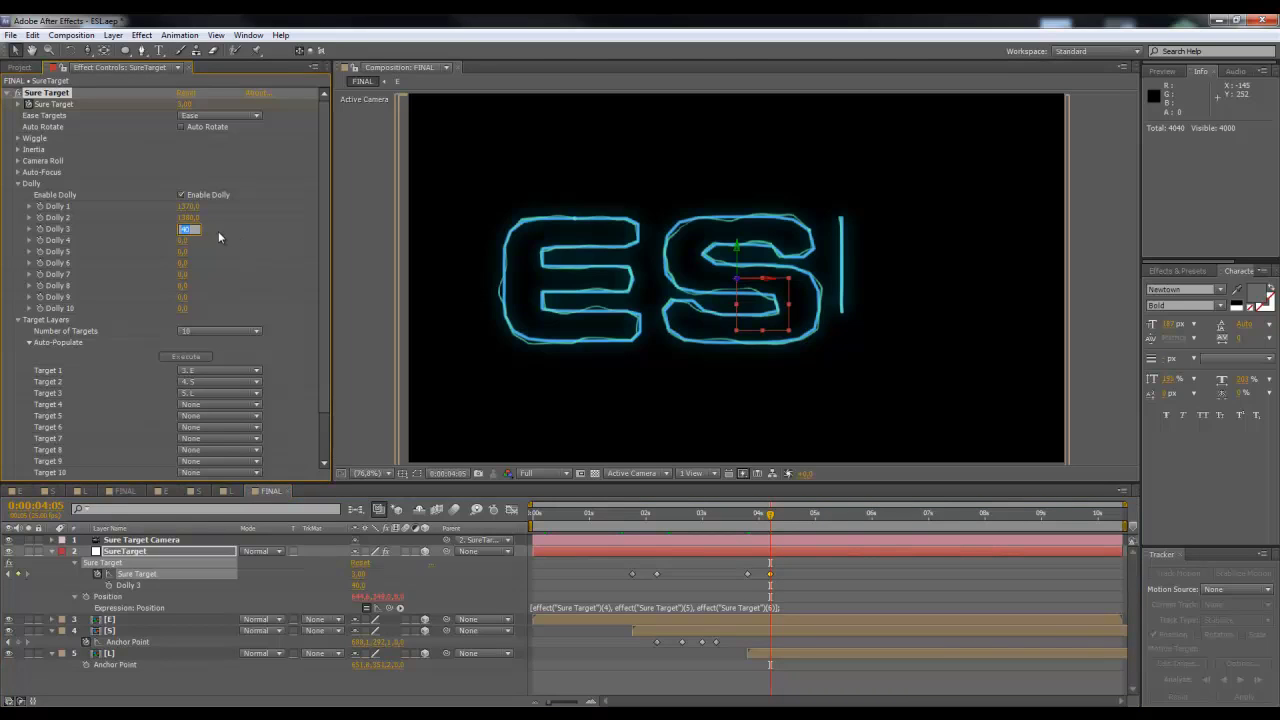
left_click(219, 233)
left_click(187, 230)
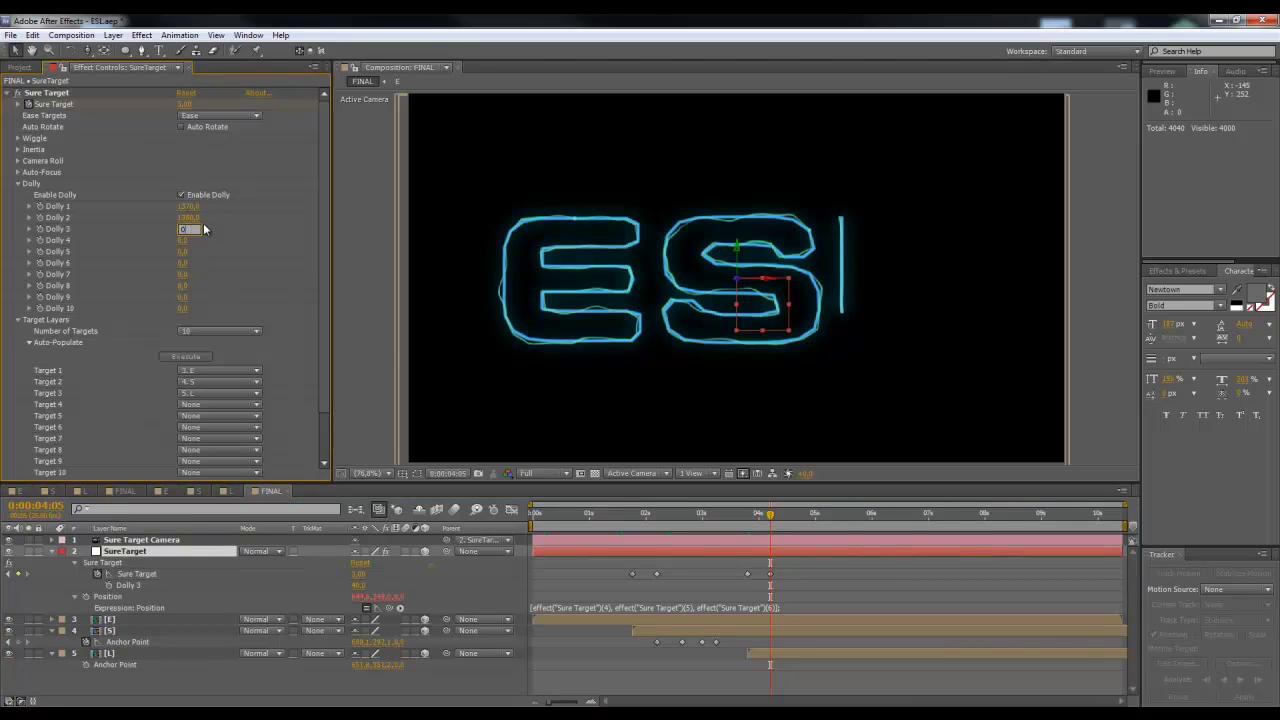
left_click(219, 230)
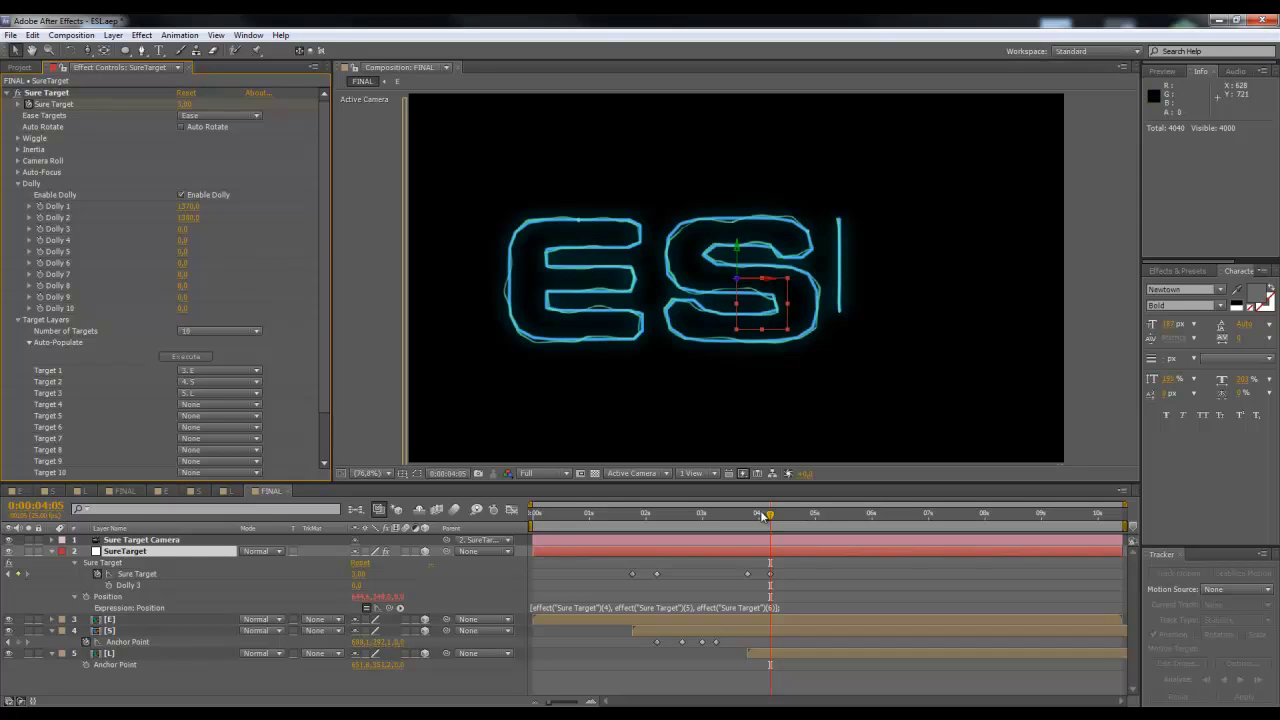
left_click_drag(761, 514, 876, 515)
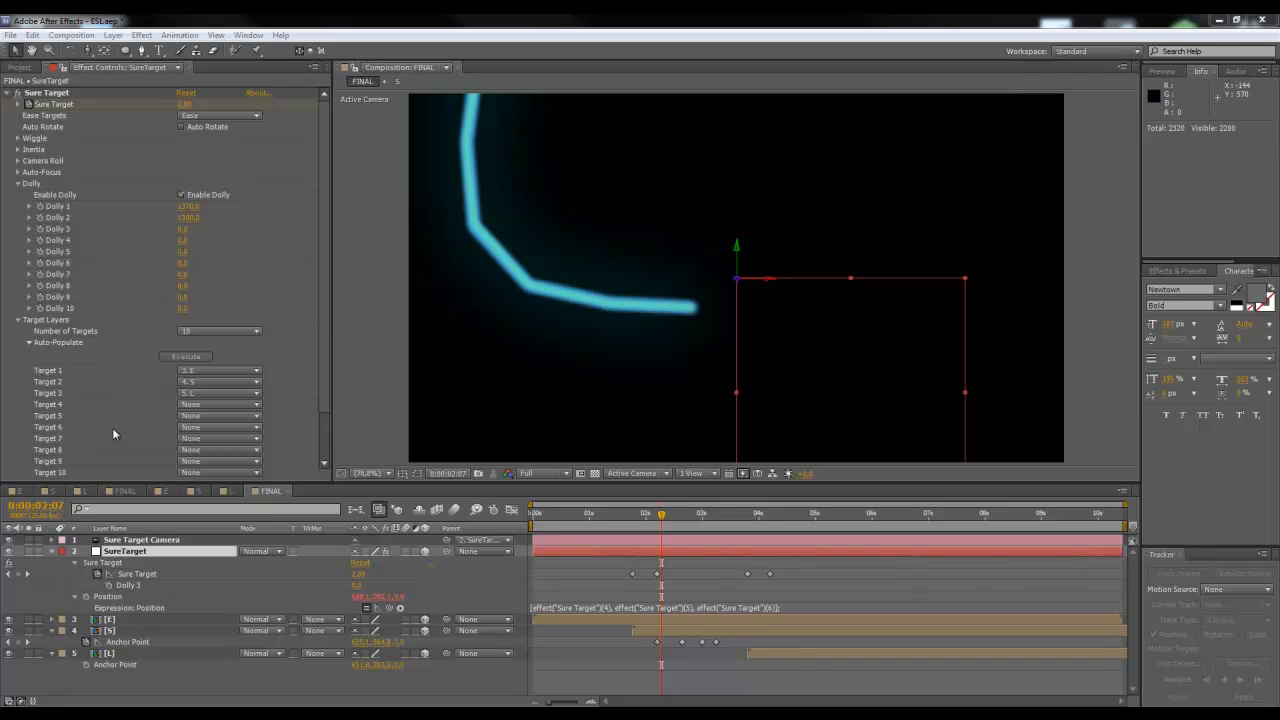
Step: In the S composition, shift both Optical Flares Brightness keyframes so the last one falls at 0:00:02:00, and check that frame
left_click(47, 491)
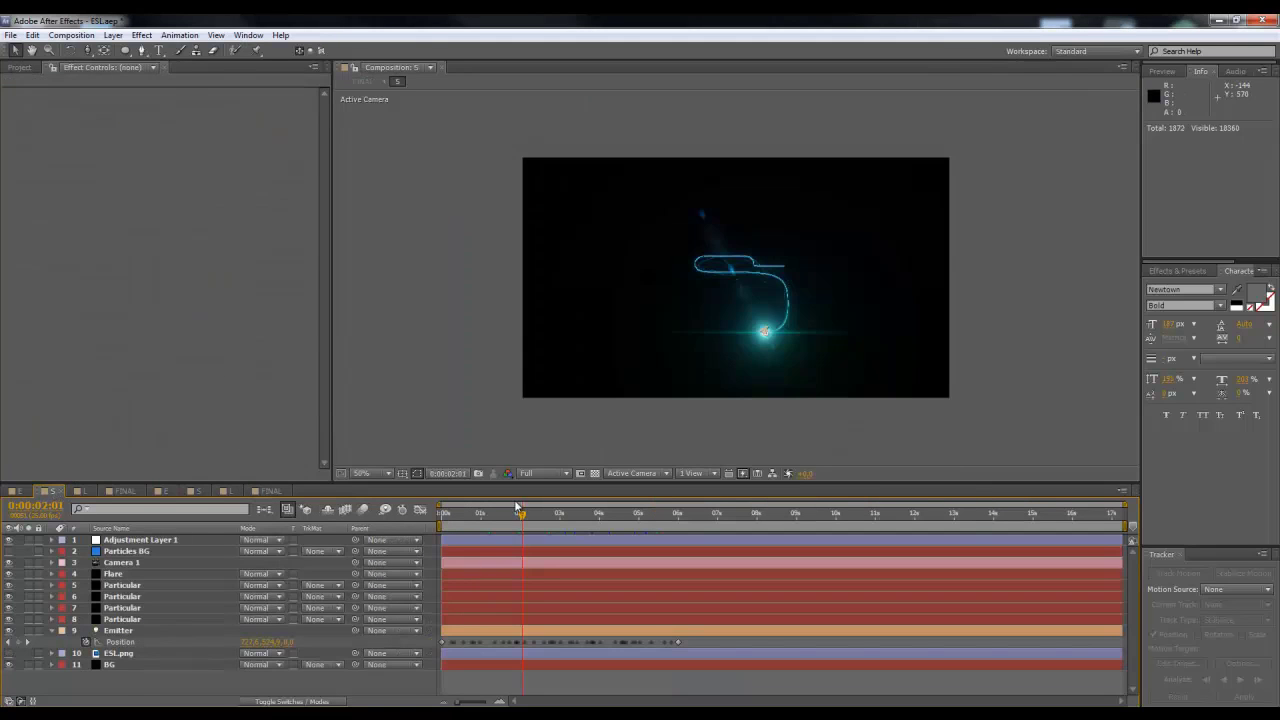
left_click(159, 493)
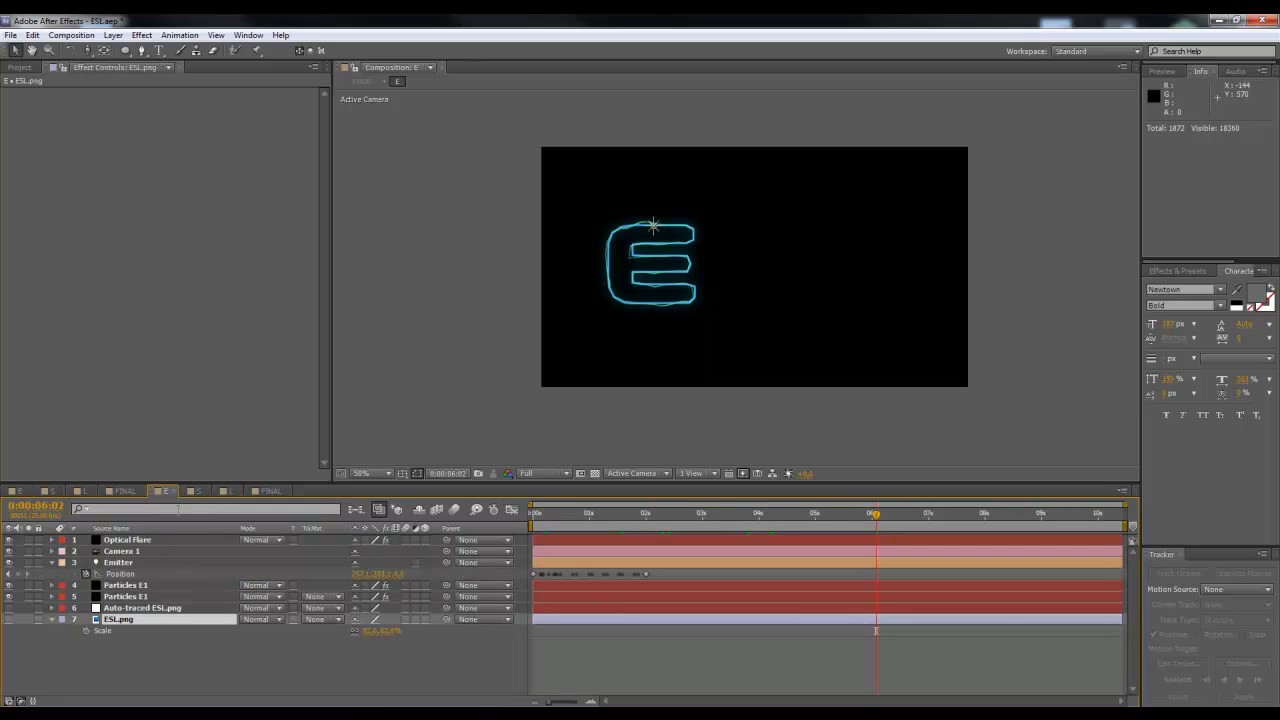
left_click(200, 492)
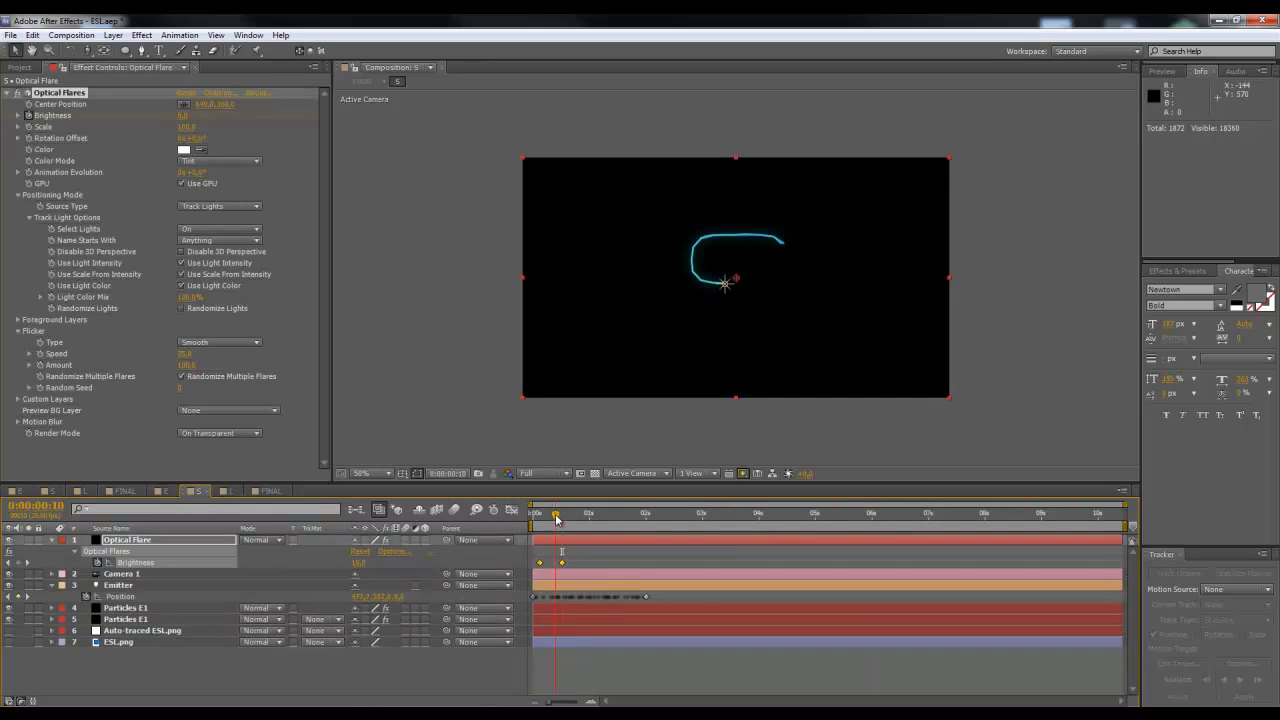
left_click_drag(560, 516, 538, 516)
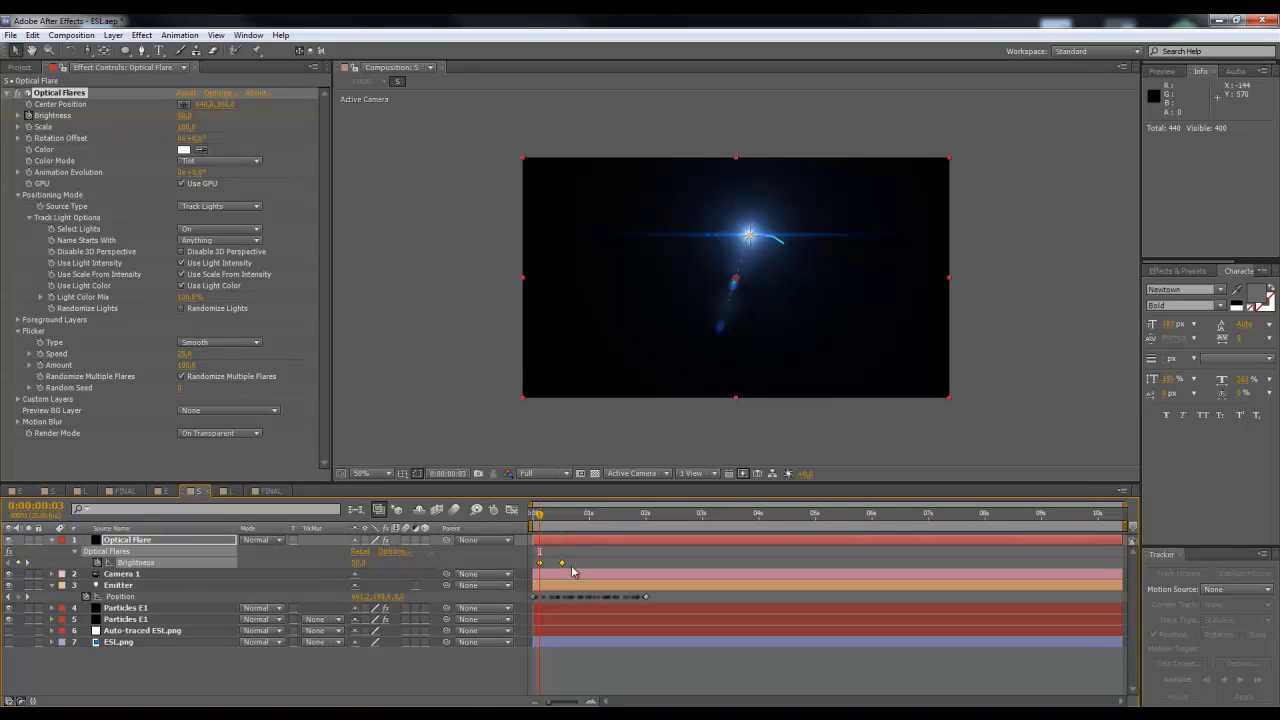
left_click_drag(561, 566, 641, 566)
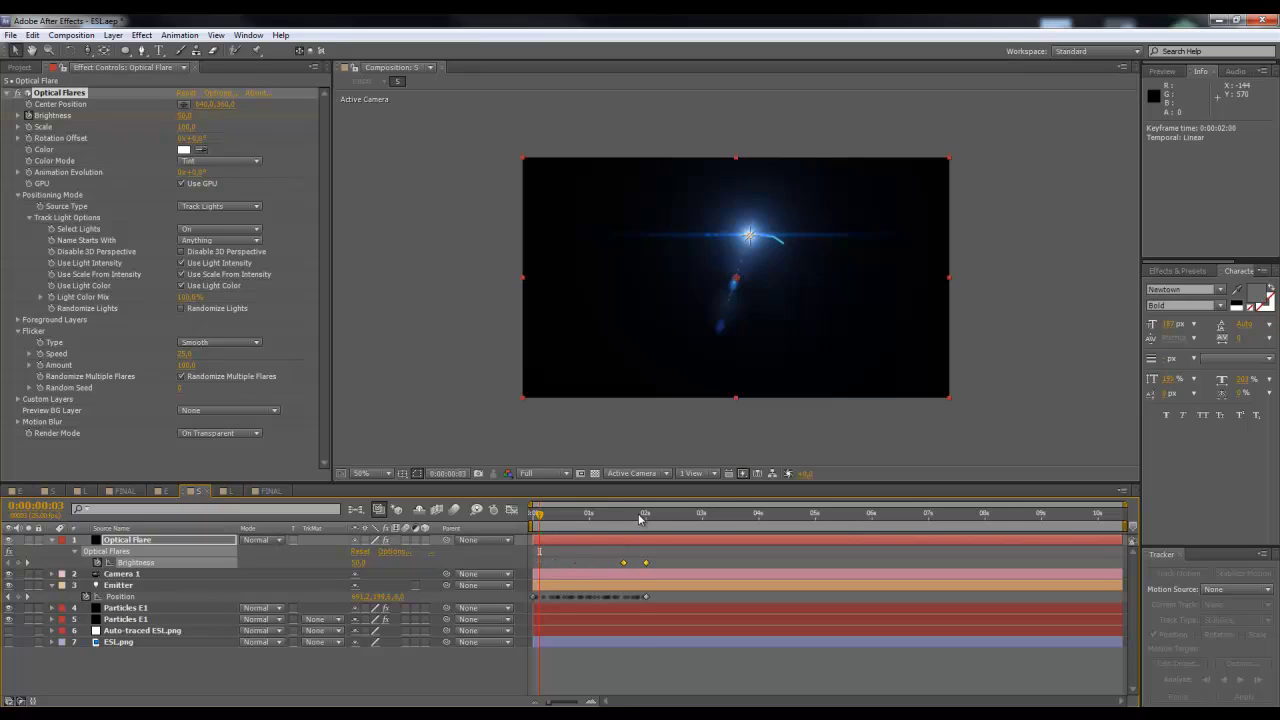
left_click(648, 515)
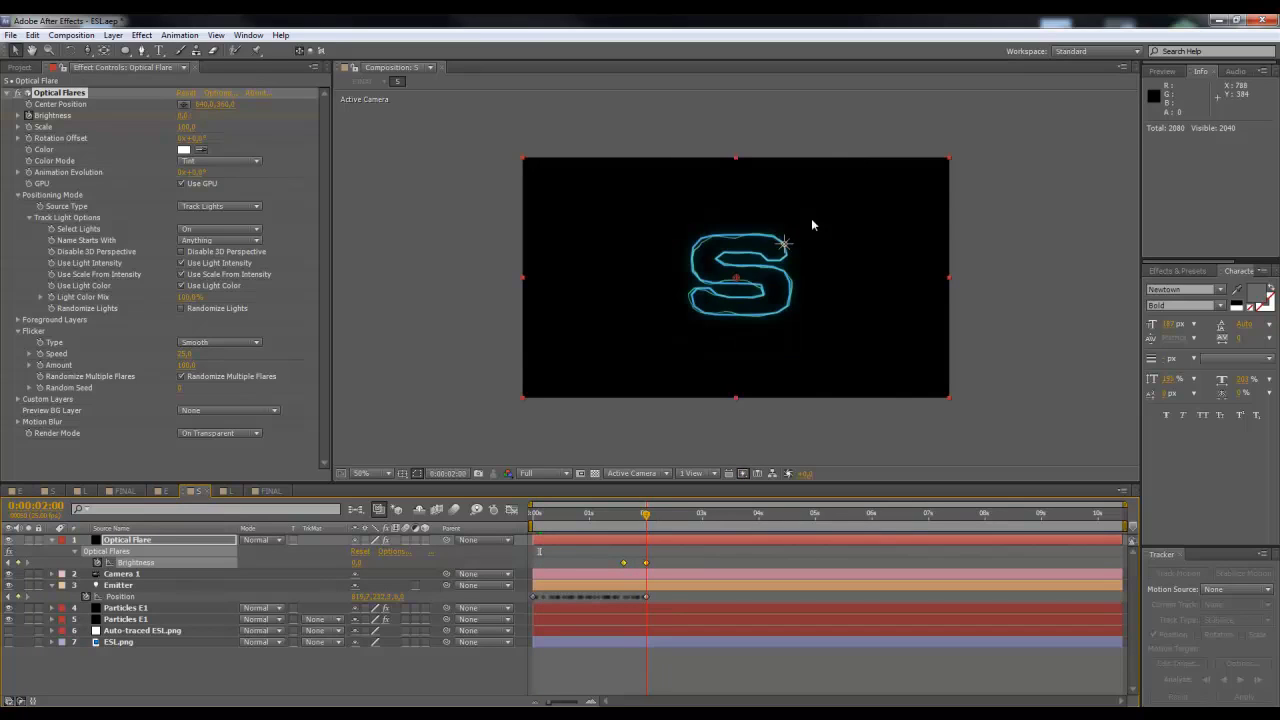
Step: In the L composition, reveal the Optical Flare layer's keyframes and shift both Brightness keyframes so the last falls at 0:00:02:00
left_click(230, 492)
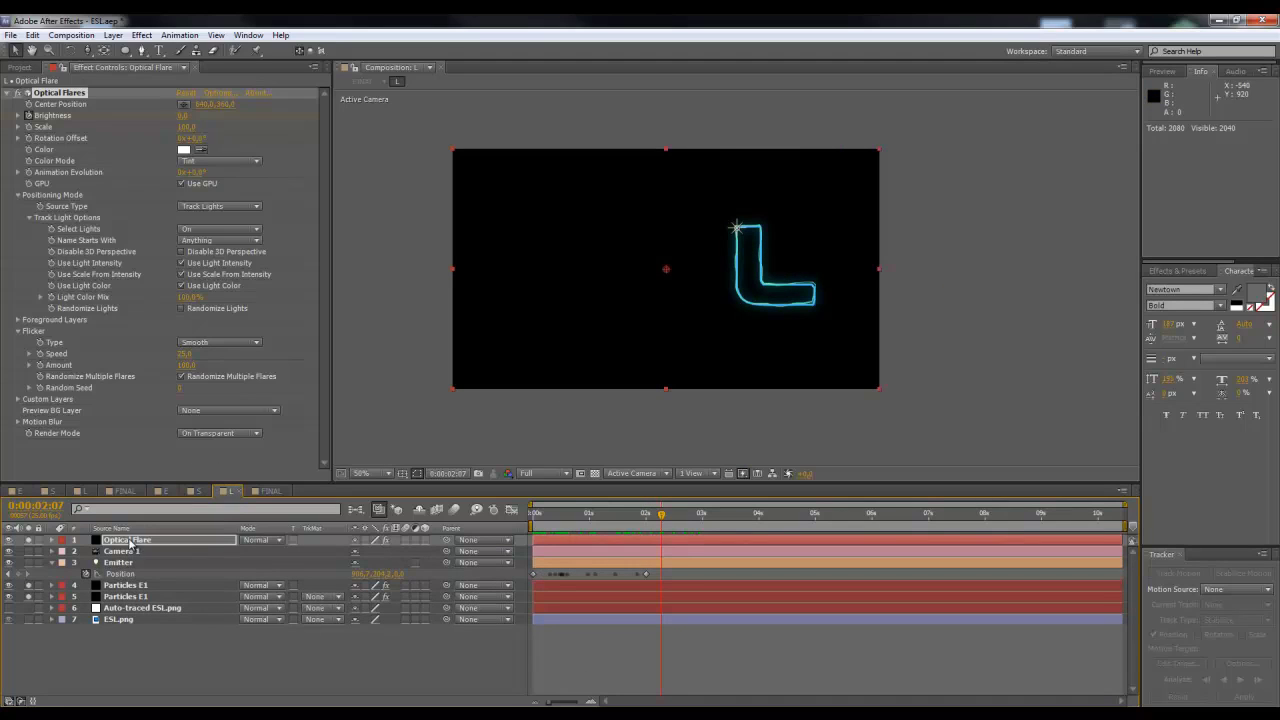
left_click(130, 542)
key("u")
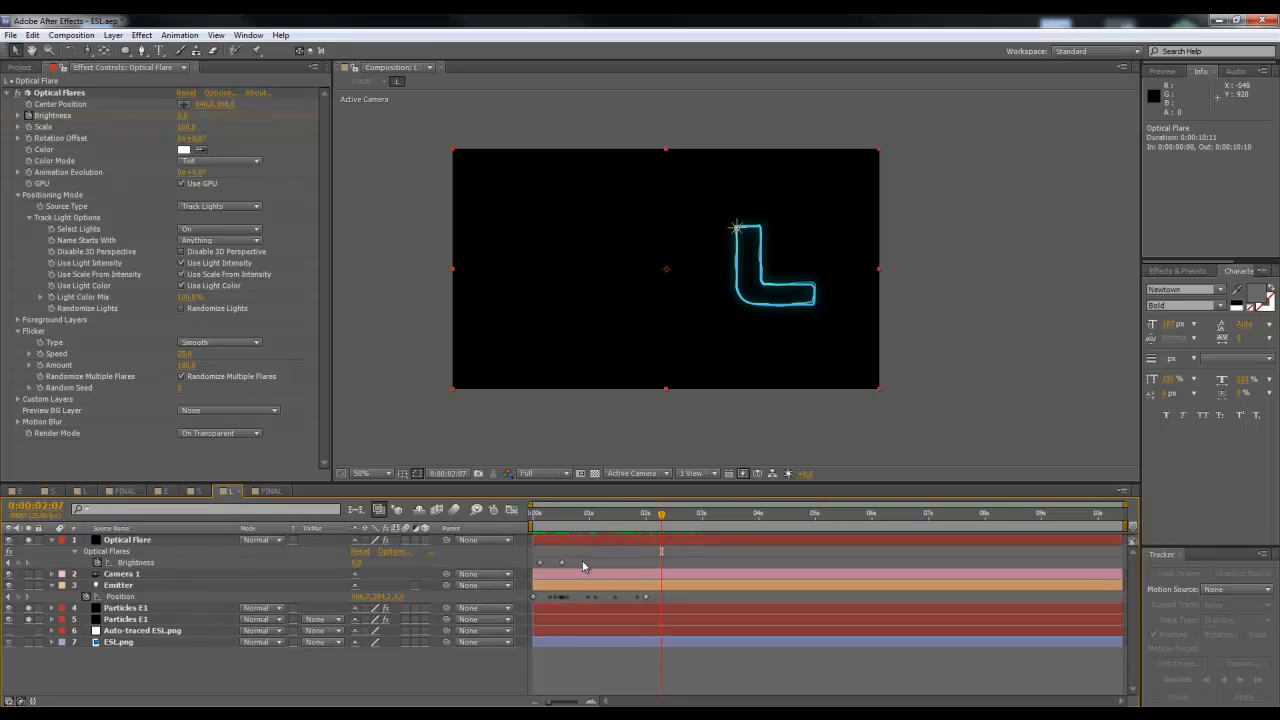
left_click_drag(588, 557, 648, 565)
left_click(648, 514)
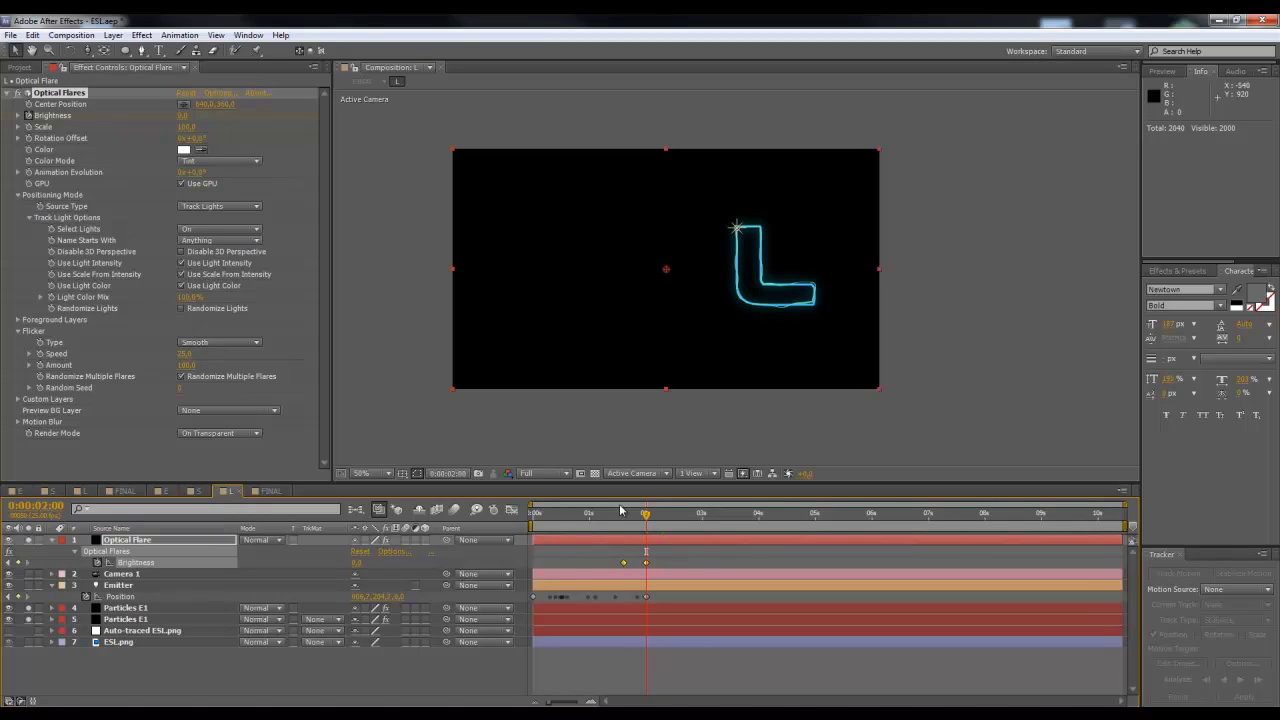
Step: Scrub through the FINAL composition up to 0:00:05:21 to check the flare timing on the S and L
left_click(270, 491)
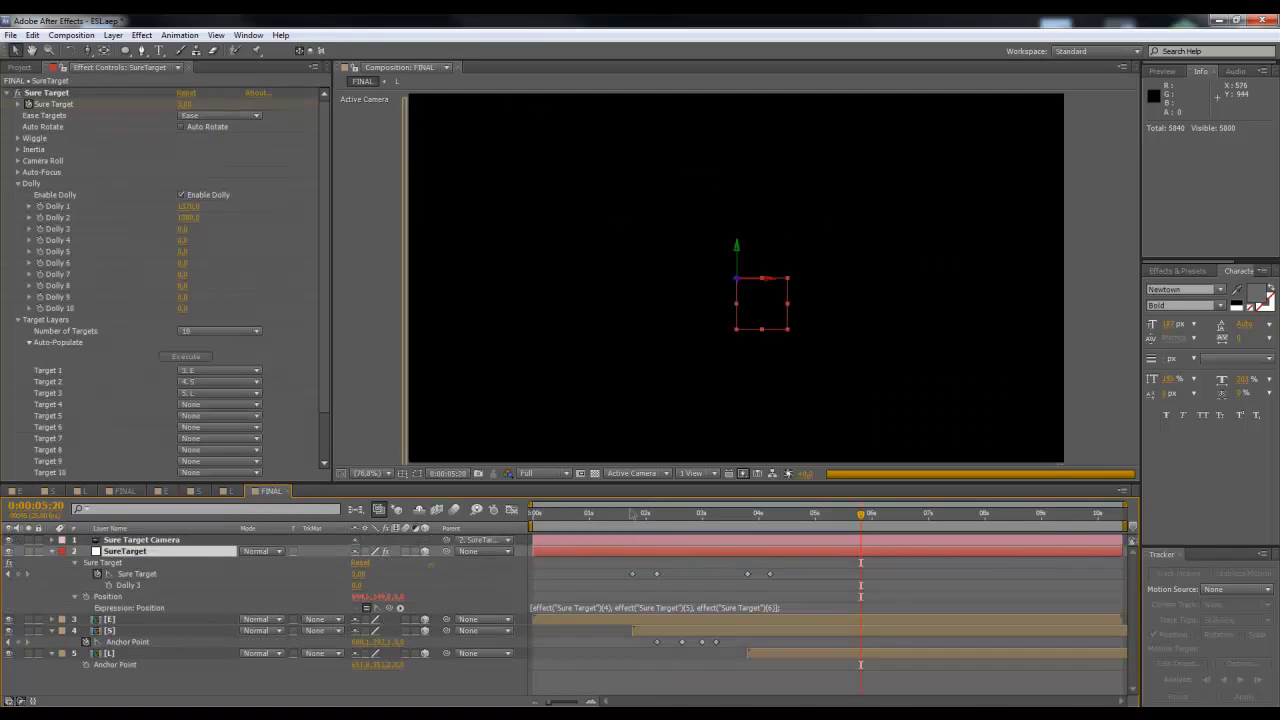
left_click(628, 515)
left_click_drag(633, 516, 863, 484)
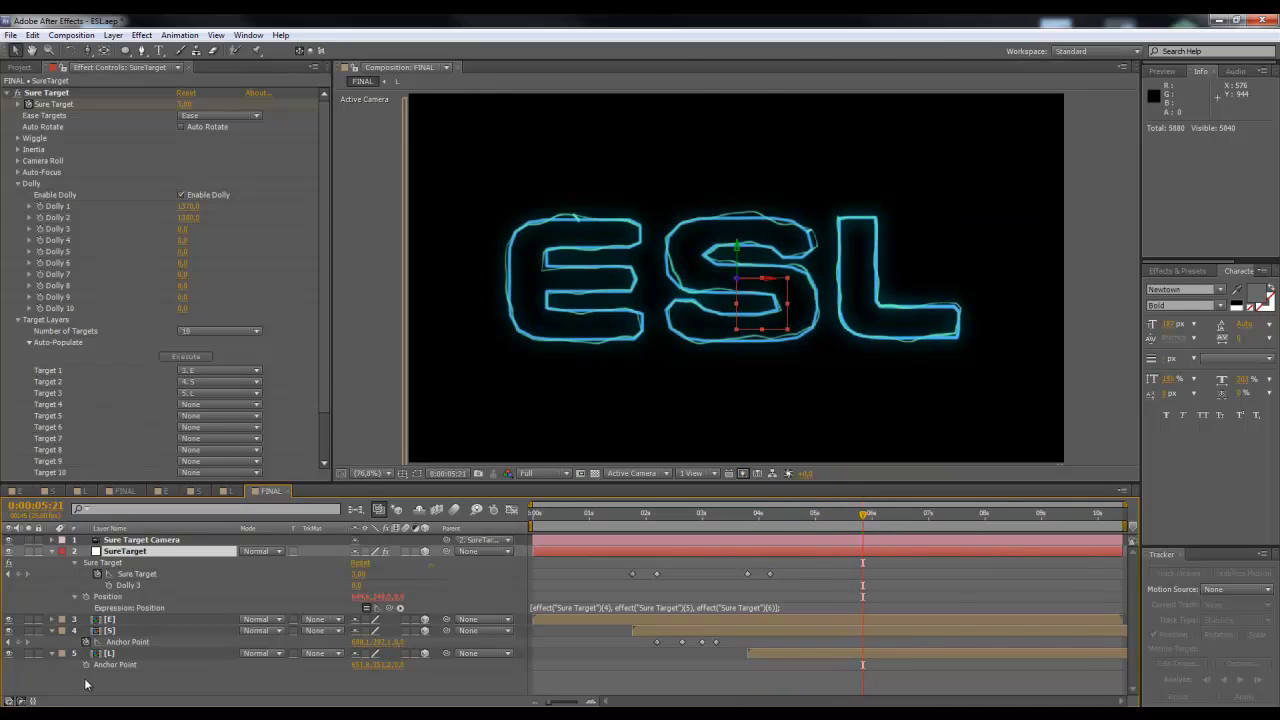
left_click(72, 685)
left_click_drag(698, 515, 836, 512)
Step: Copy the ESL.png layer from the E composition into FINAL, make it visible and place it beneath all other layers
left_click(169, 490)
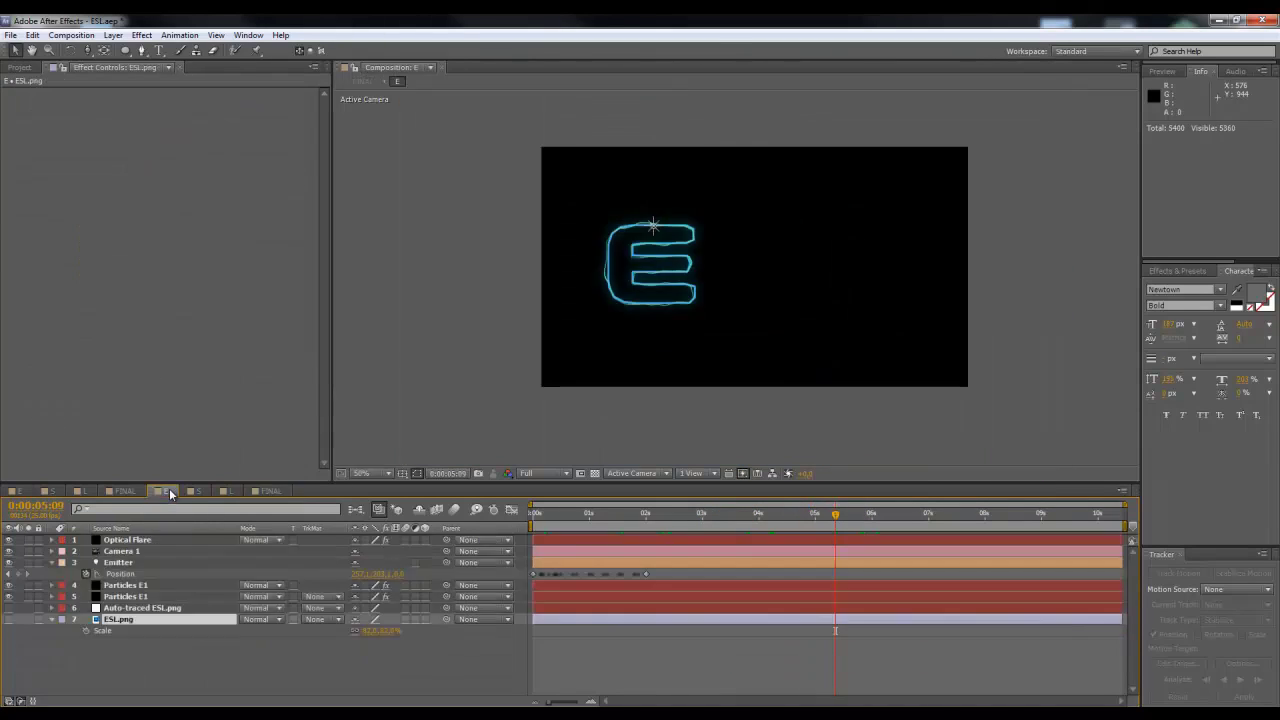
left_click(119, 619)
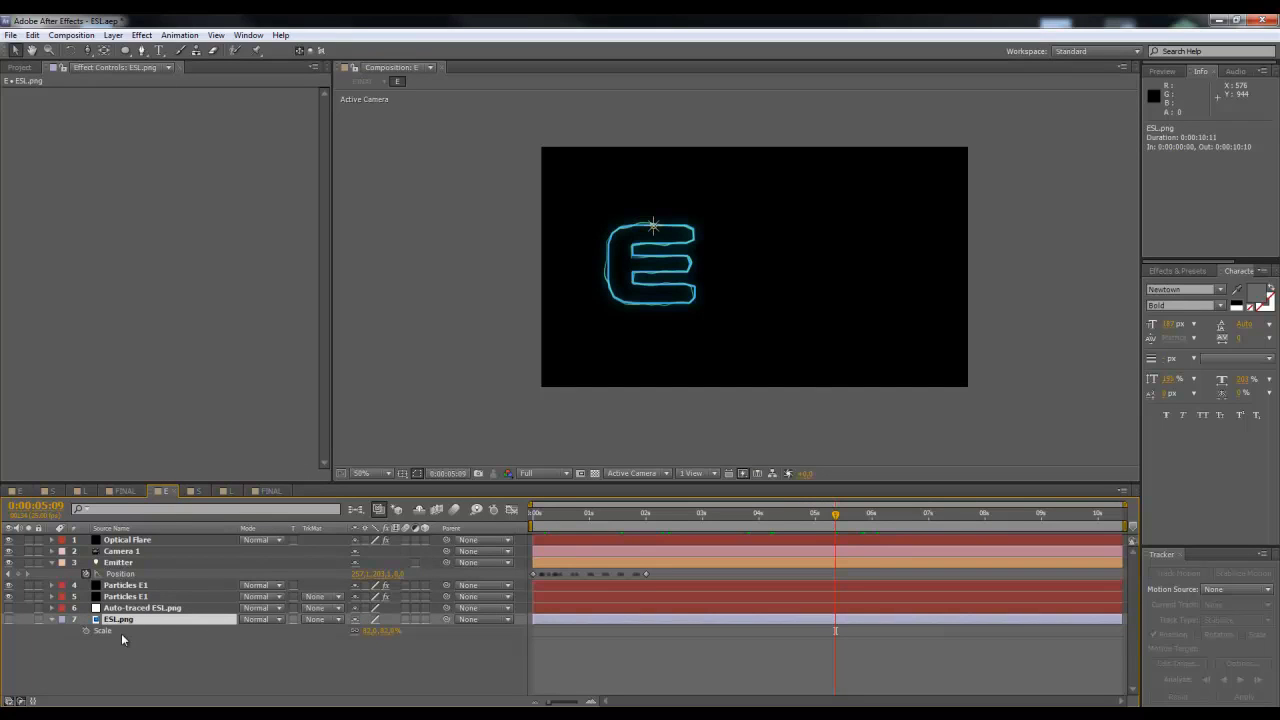
left_click(118, 649)
left_click(124, 621)
key("ctrl+c")
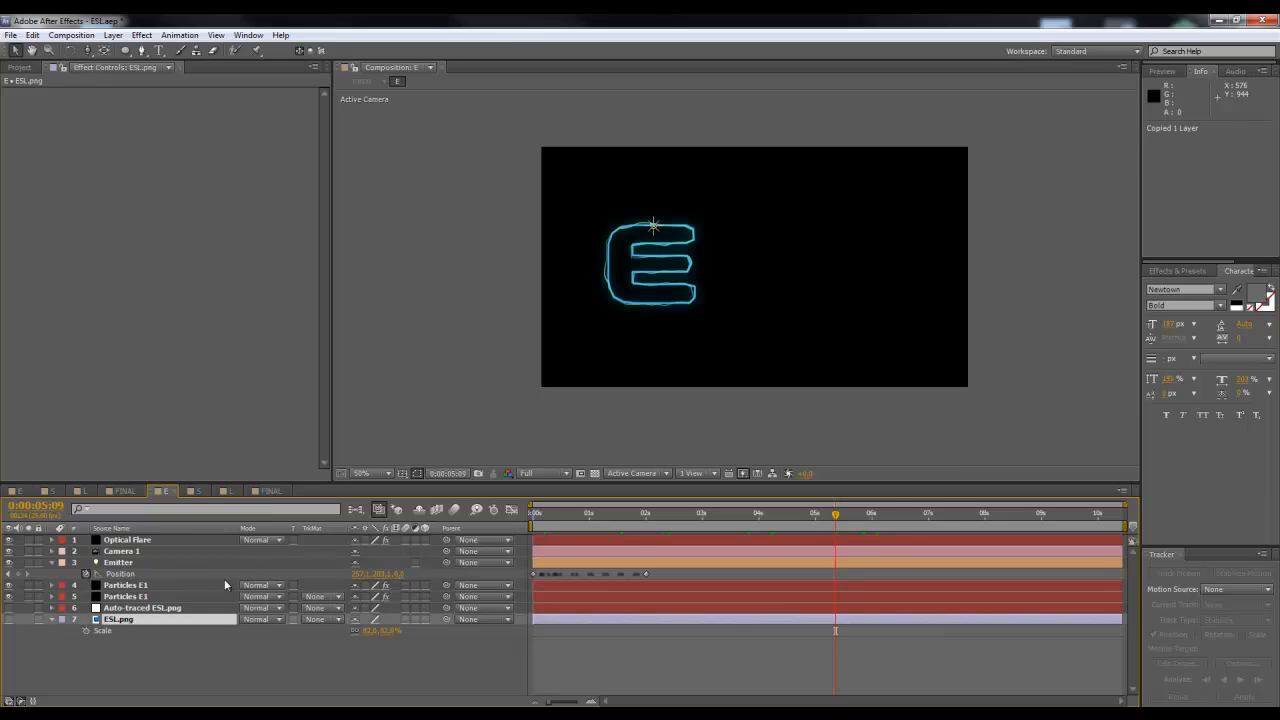
left_click(268, 492)
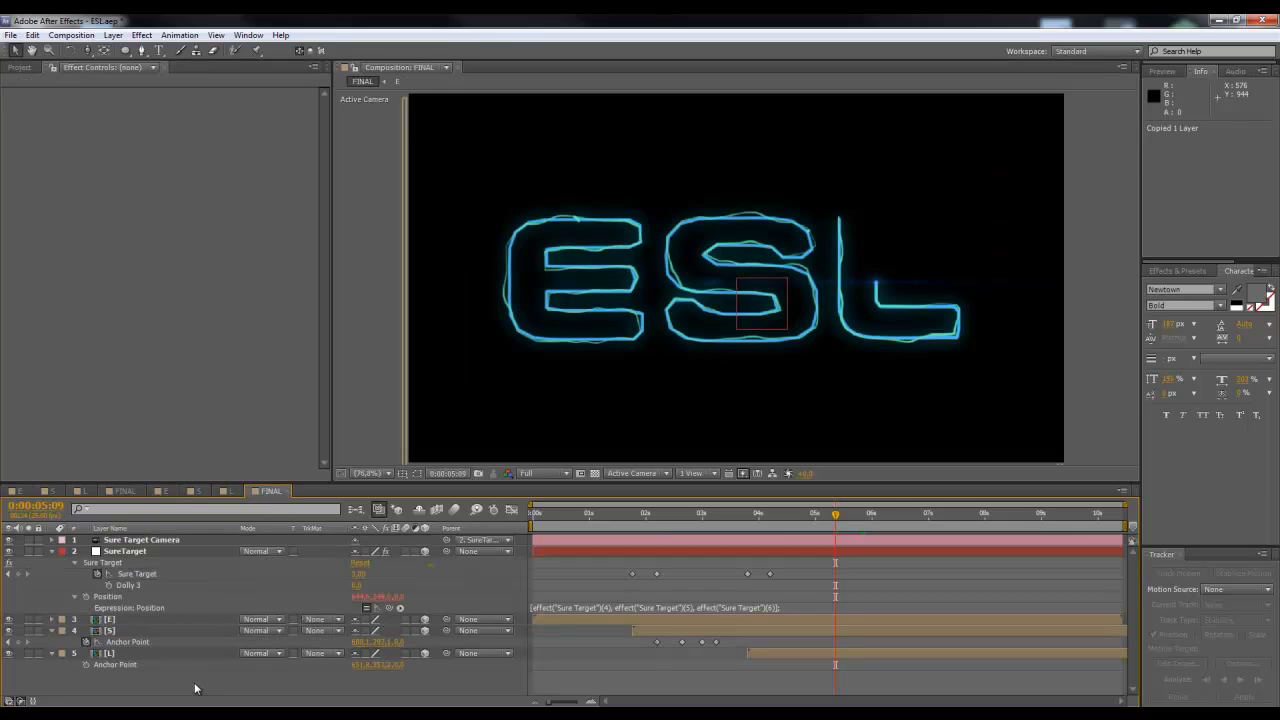
key("ctrl+v")
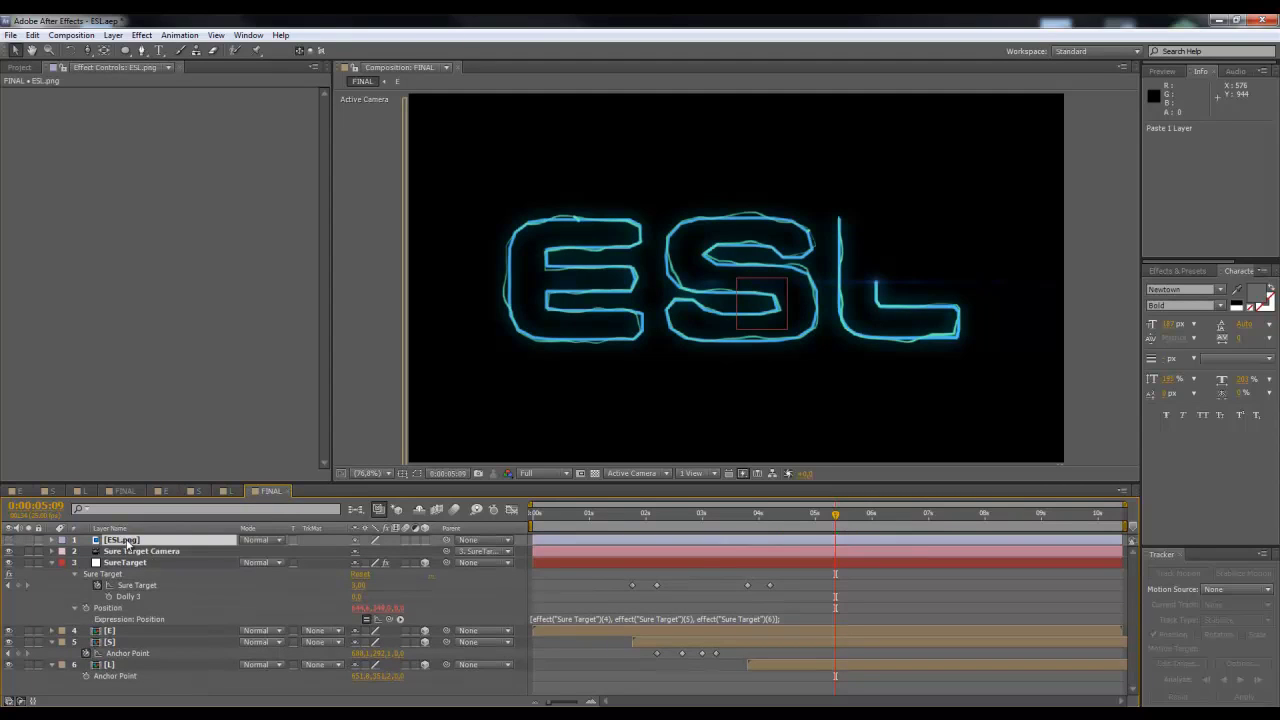
left_click(10, 540)
left_click_drag(127, 543, 155, 680)
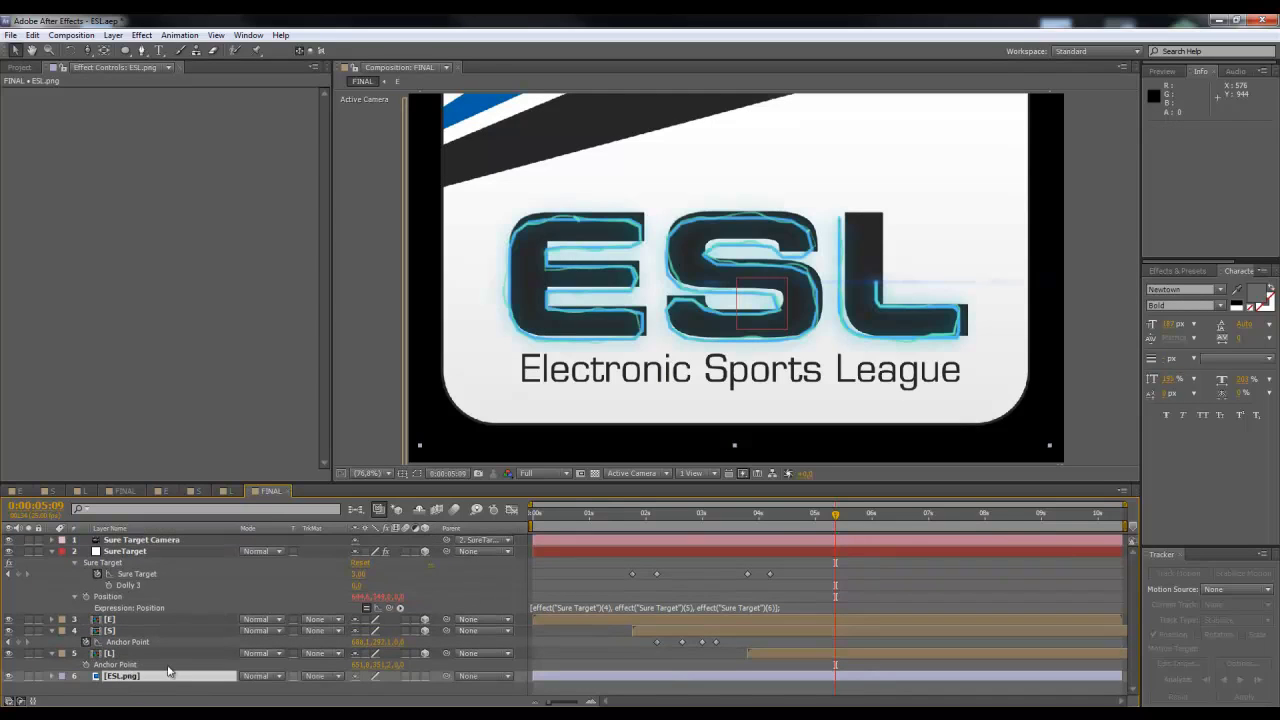
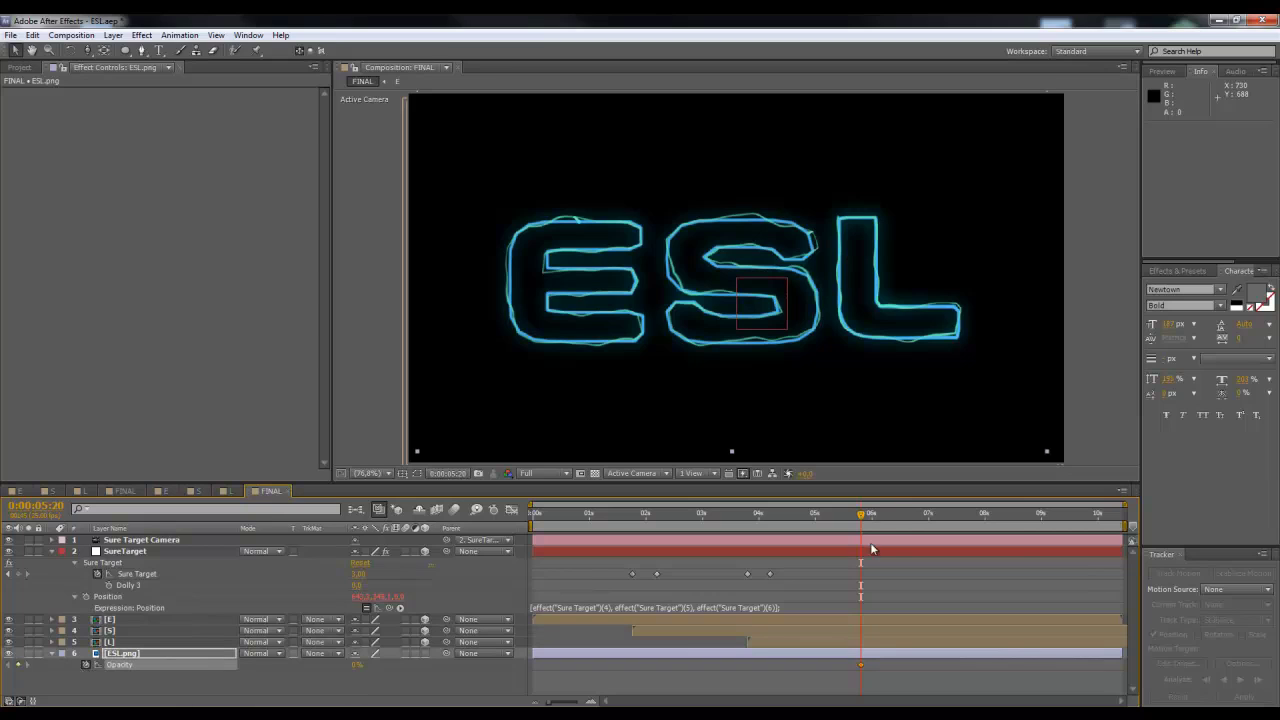
Step: Keyframe the ESL.png layer's opacity at 100% at 0:00:06:08
left_click(888, 516)
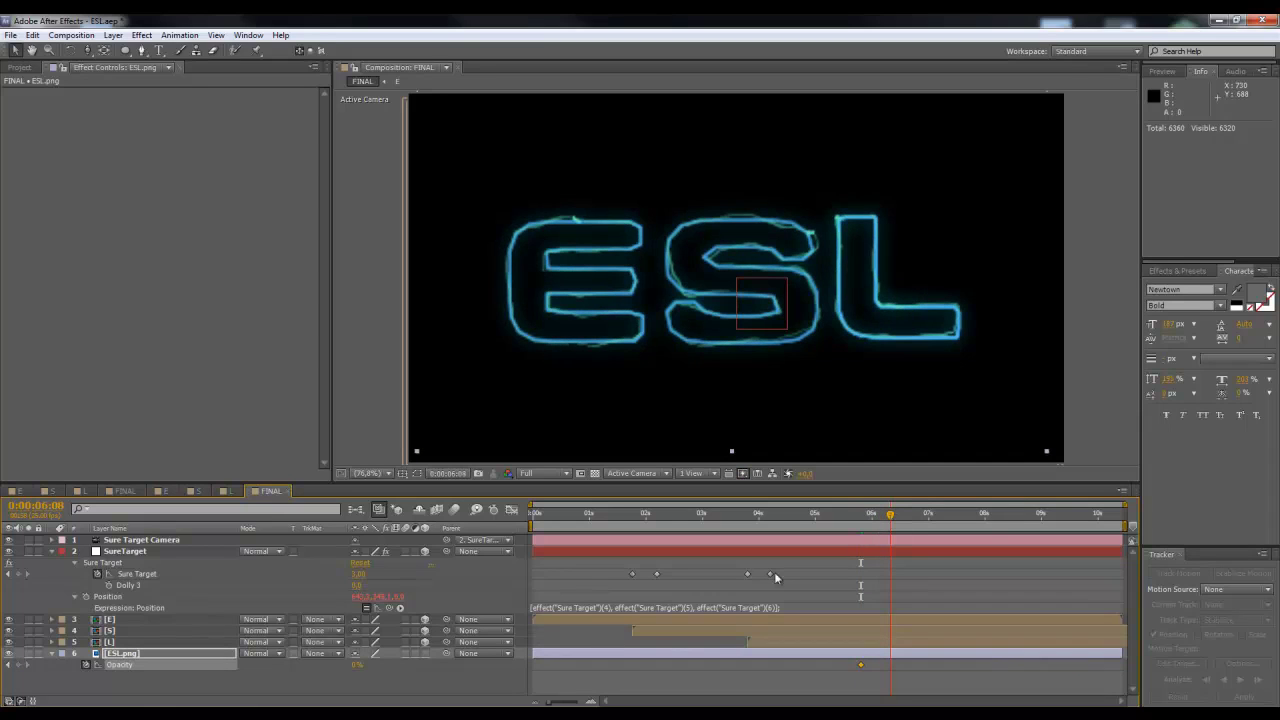
left_click(357, 664)
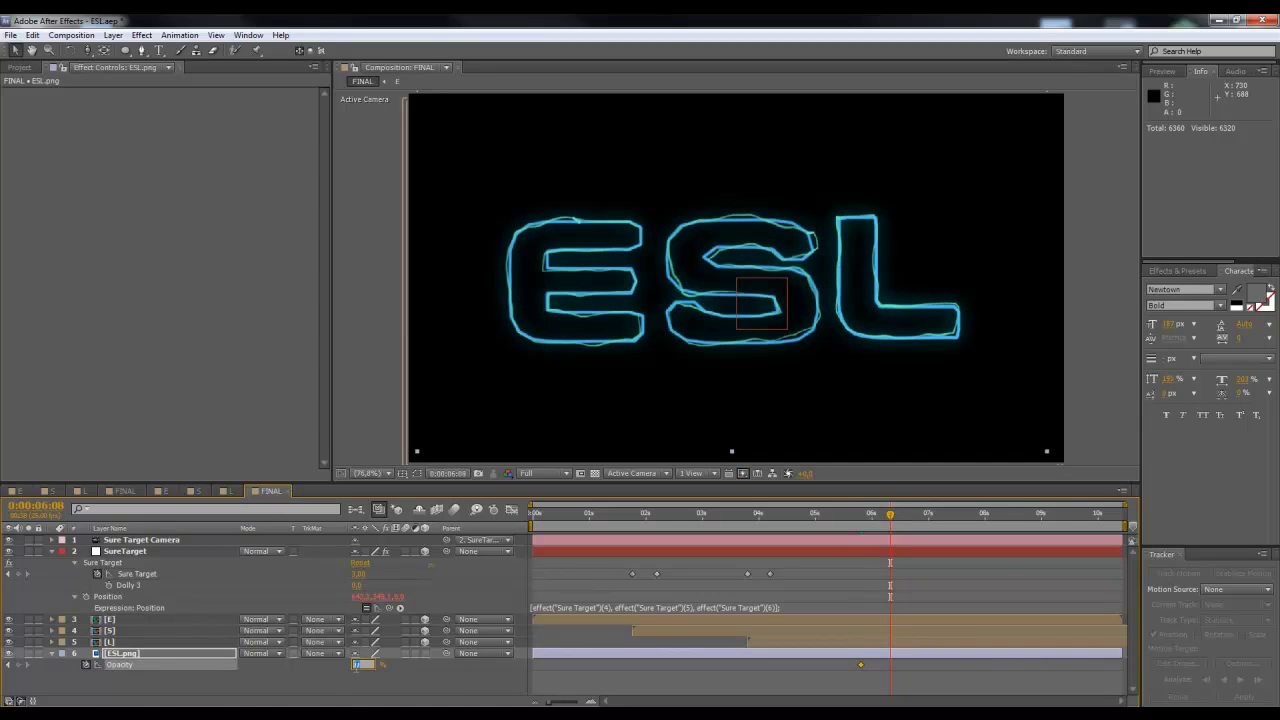
type("100")
key("Return")
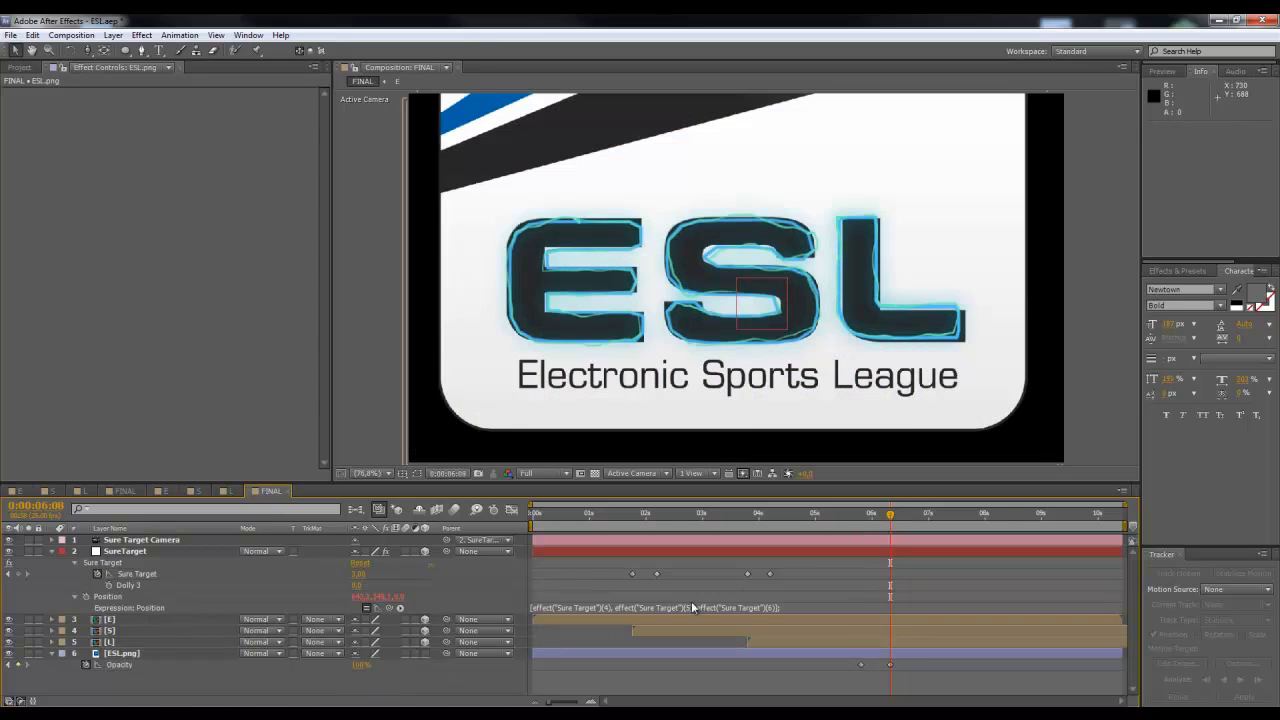
Step: Add opacity keyframes at 100% to the E, S and L layers together at 0:00:05:20
mouse_move(868, 518)
left_mouse_down()
mouse_move(649, 518)
mouse_move(891, 510)
mouse_move(969, 489)
mouse_move(955, 505)
mouse_move(861, 513)
left_mouse_up()
left_click(131, 643)
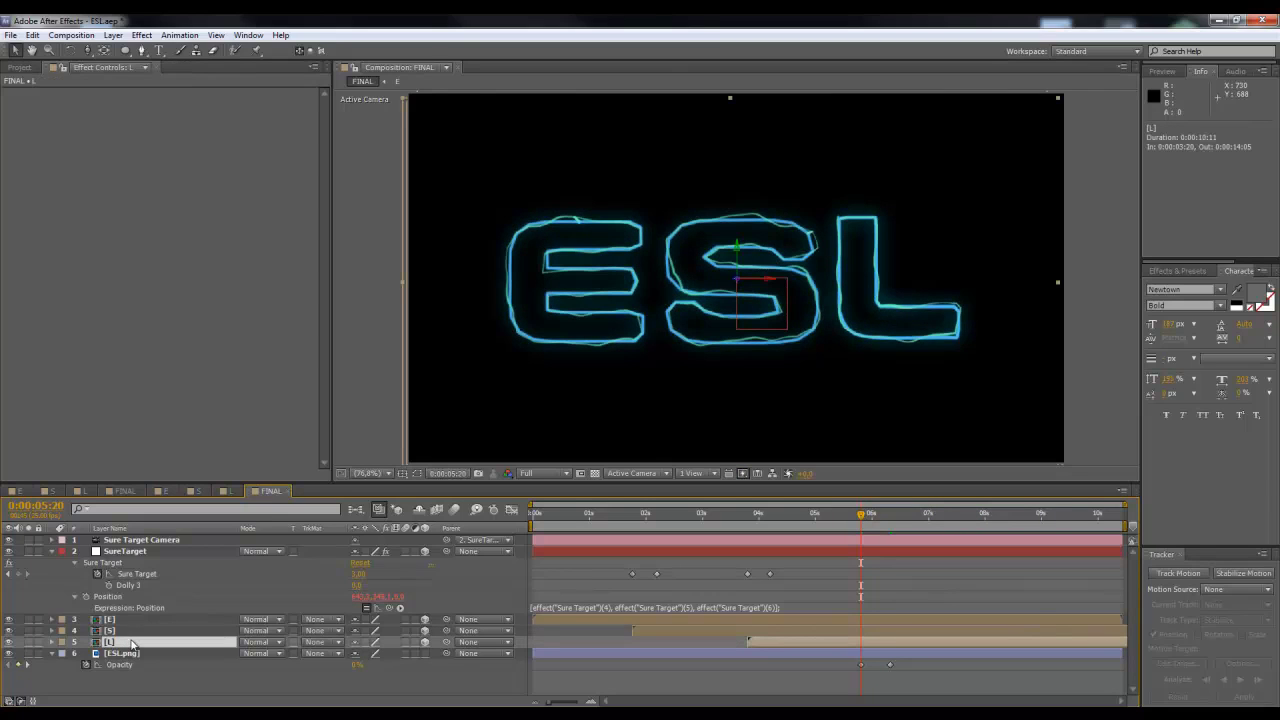
left_click(131, 621, "shift")
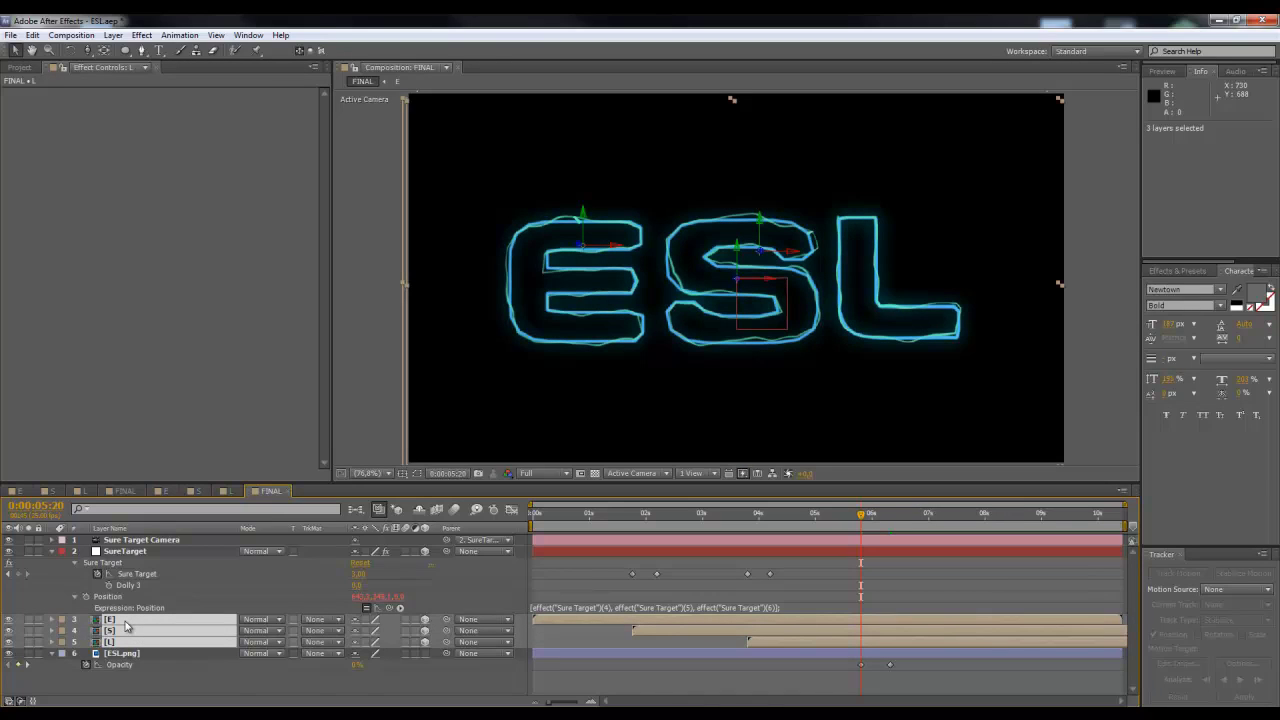
key("t")
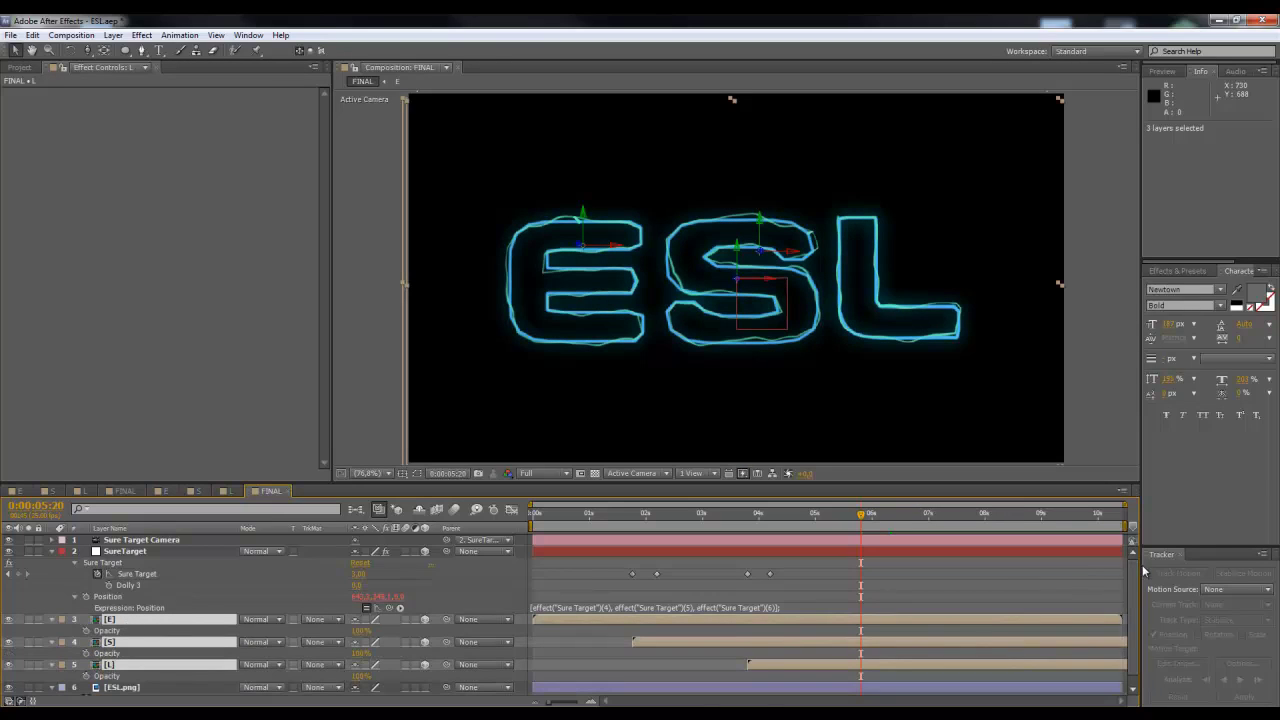
scroll(1140, 580, "down", 1)
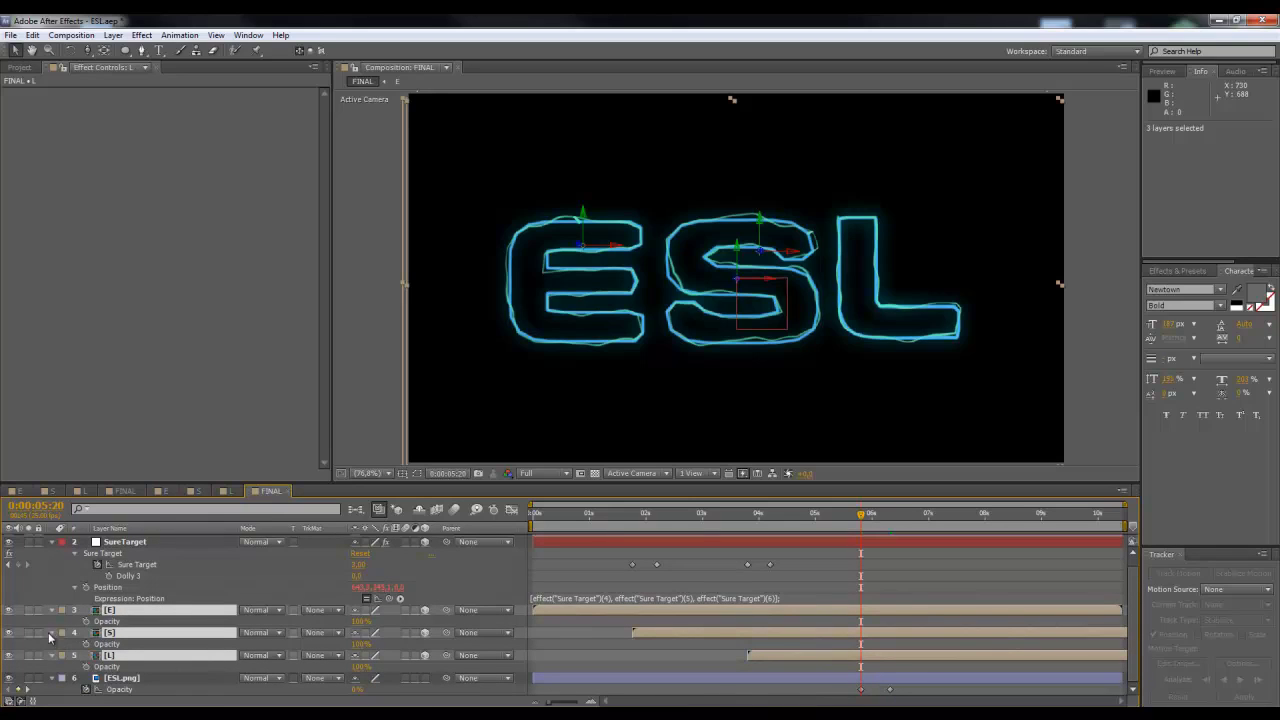
left_click(86, 621)
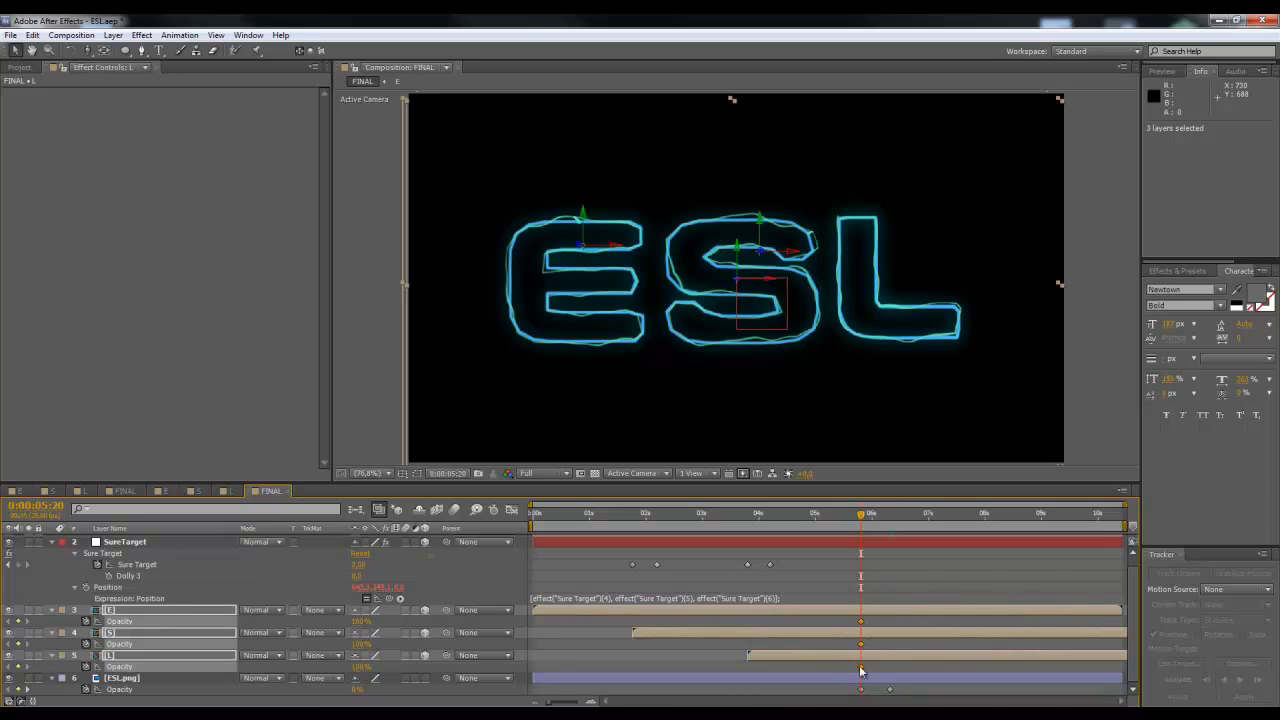
Step: Keyframe the E, S and L layers' opacity at 0% at 0:00:06:08 and check the crossfade to the logo
left_click(886, 516)
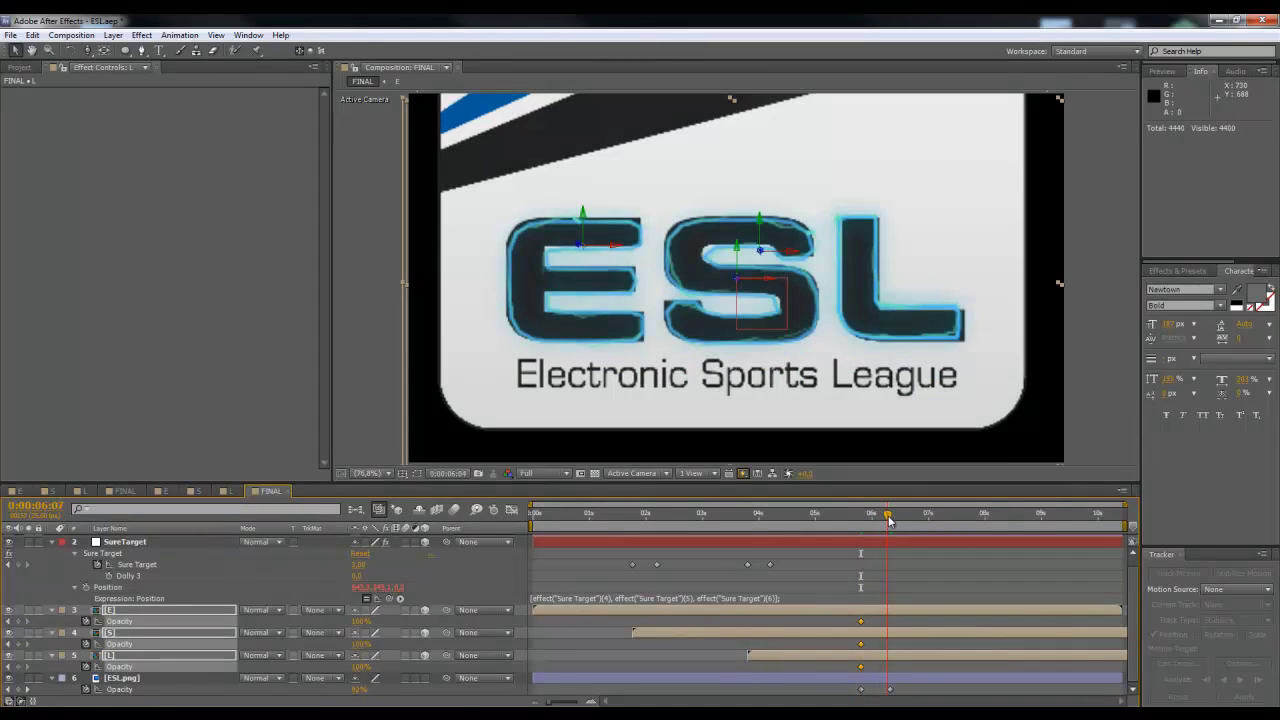
left_click_drag(889, 521, 891, 521)
left_click(362, 621)
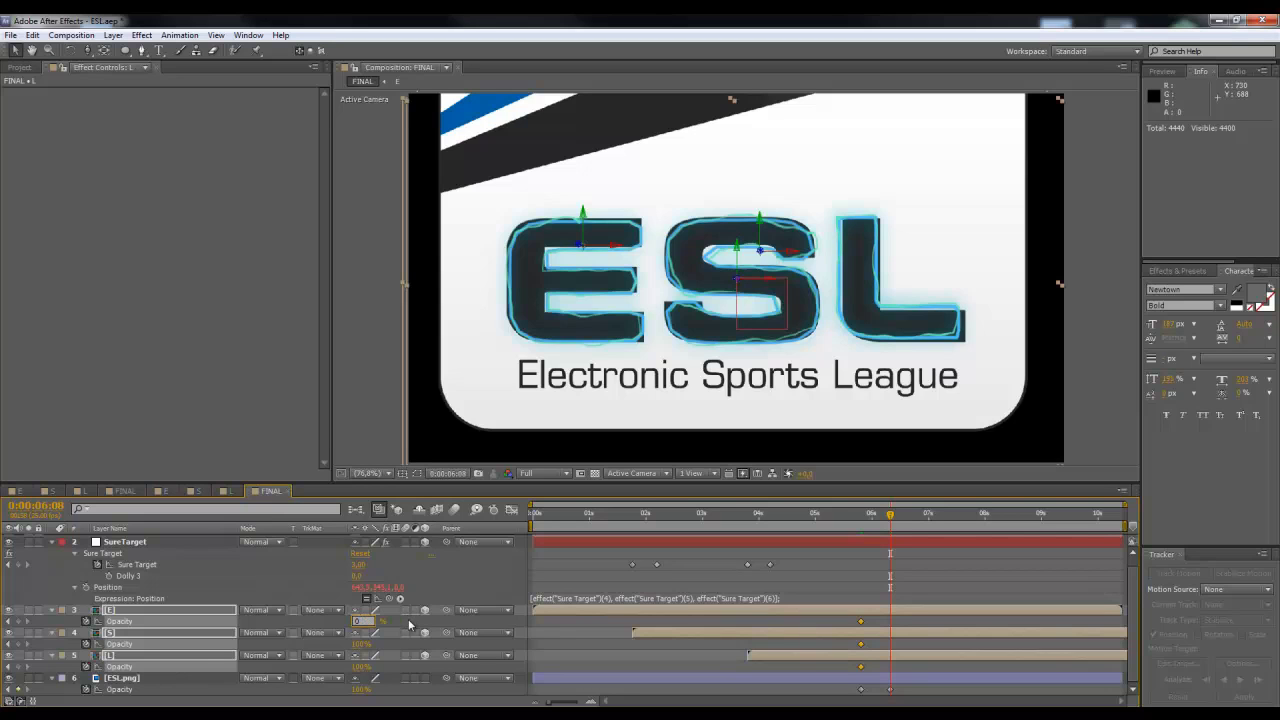
key("Return")
mouse_move(882, 516)
left_mouse_down()
mouse_move(848, 520)
mouse_move(930, 517)
mouse_move(861, 528)
left_mouse_up()
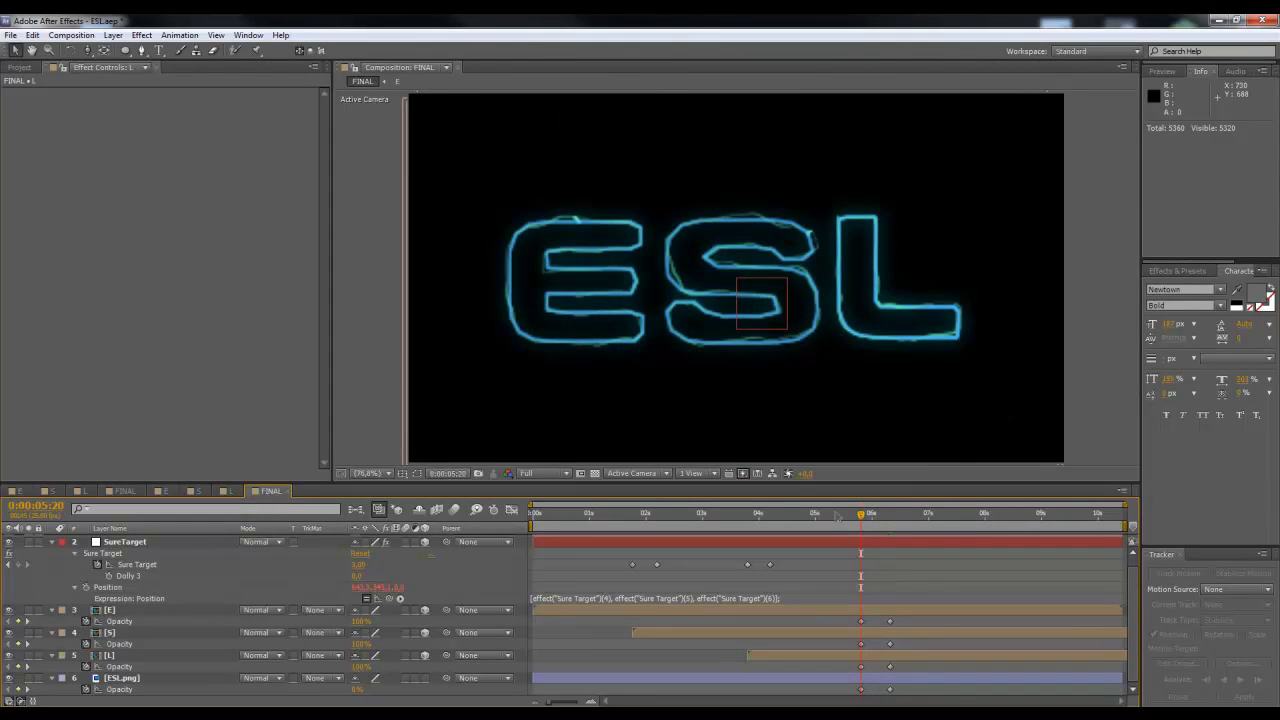
left_click(889, 520)
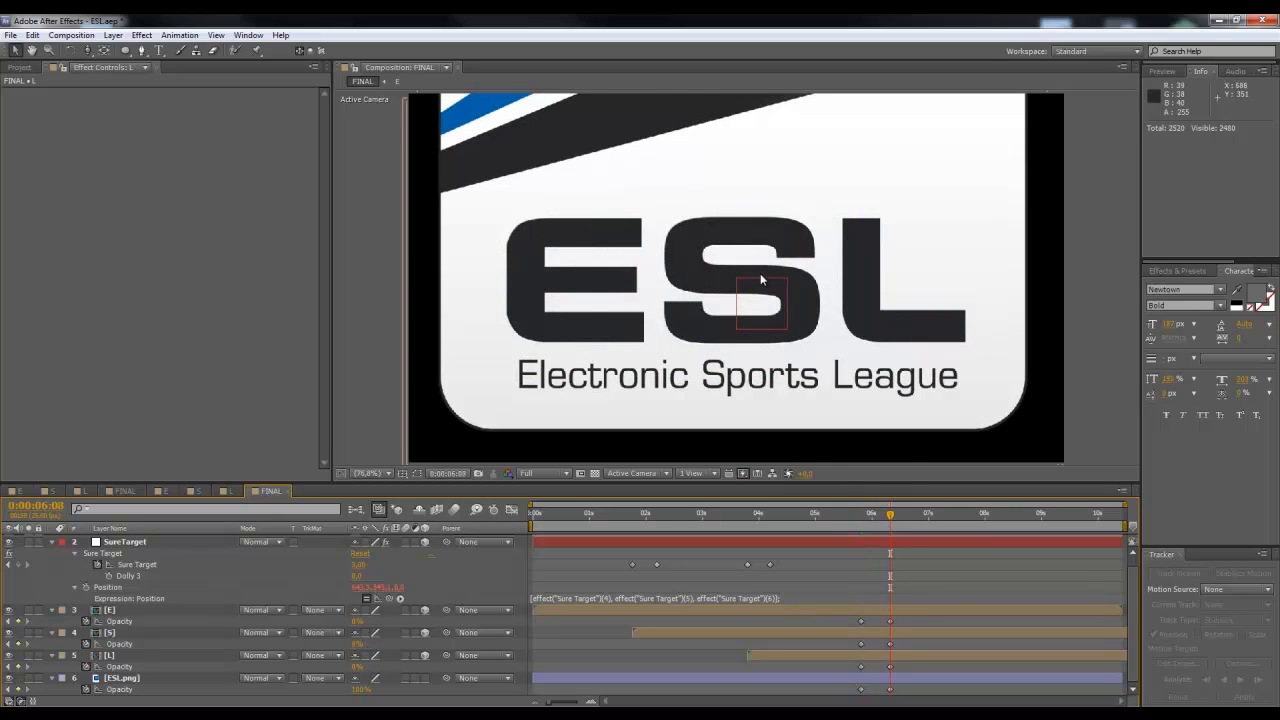
Step: Assign the ESL.png layer as Target 4 of the Sure Target effect
scroll(763, 278, "down", 3)
scroll(763, 268, "down", 1)
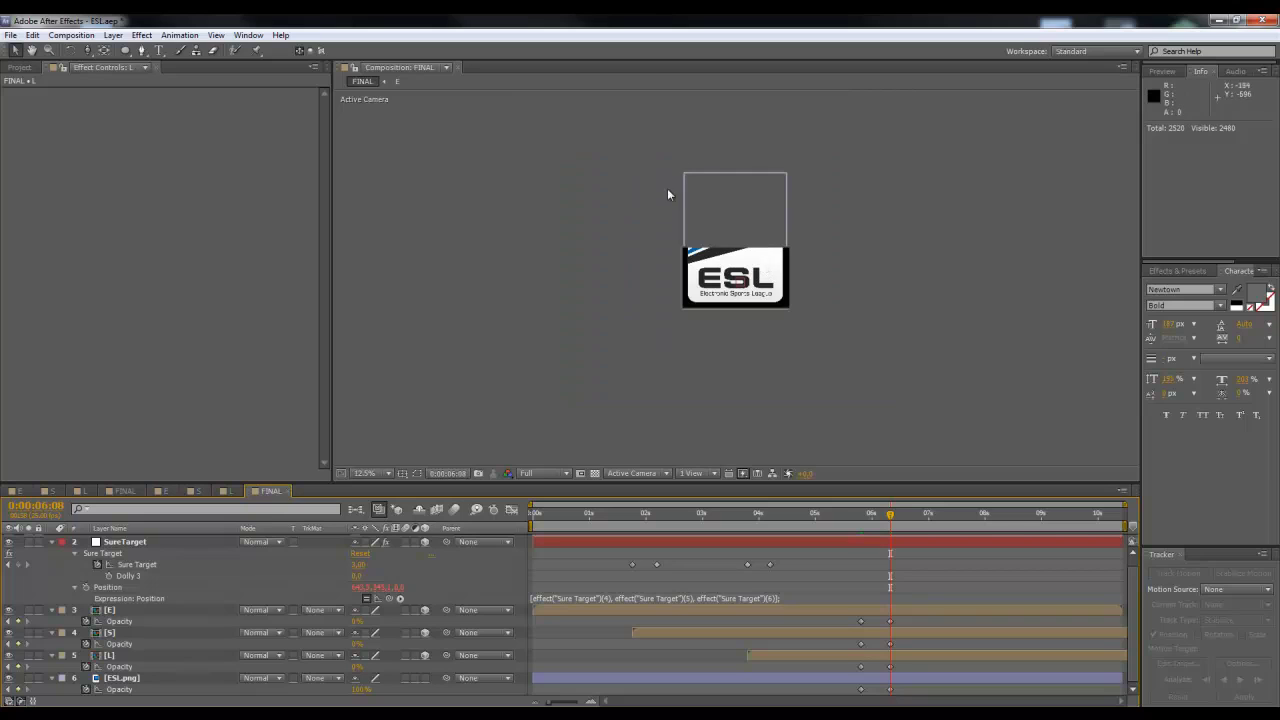
scroll(733, 247, "up", 1)
scroll(733, 250, "up", 1)
scroll(733, 250, "down", 1)
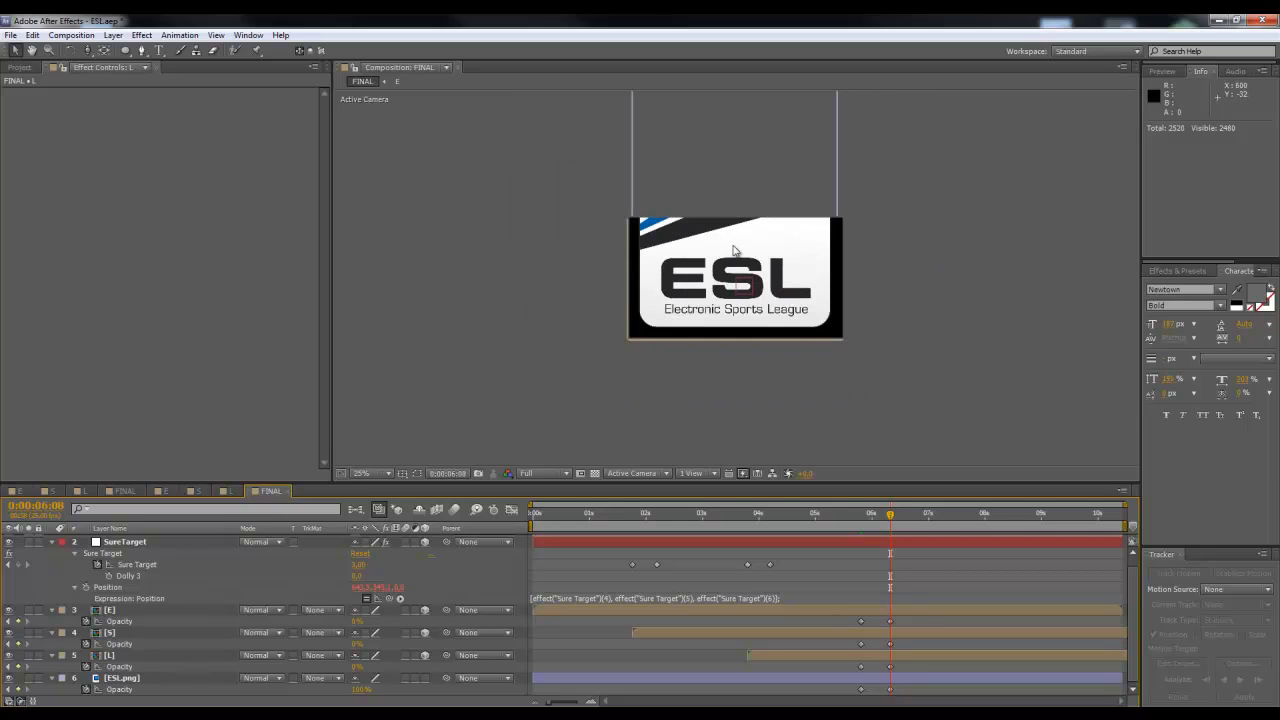
left_click(120, 542)
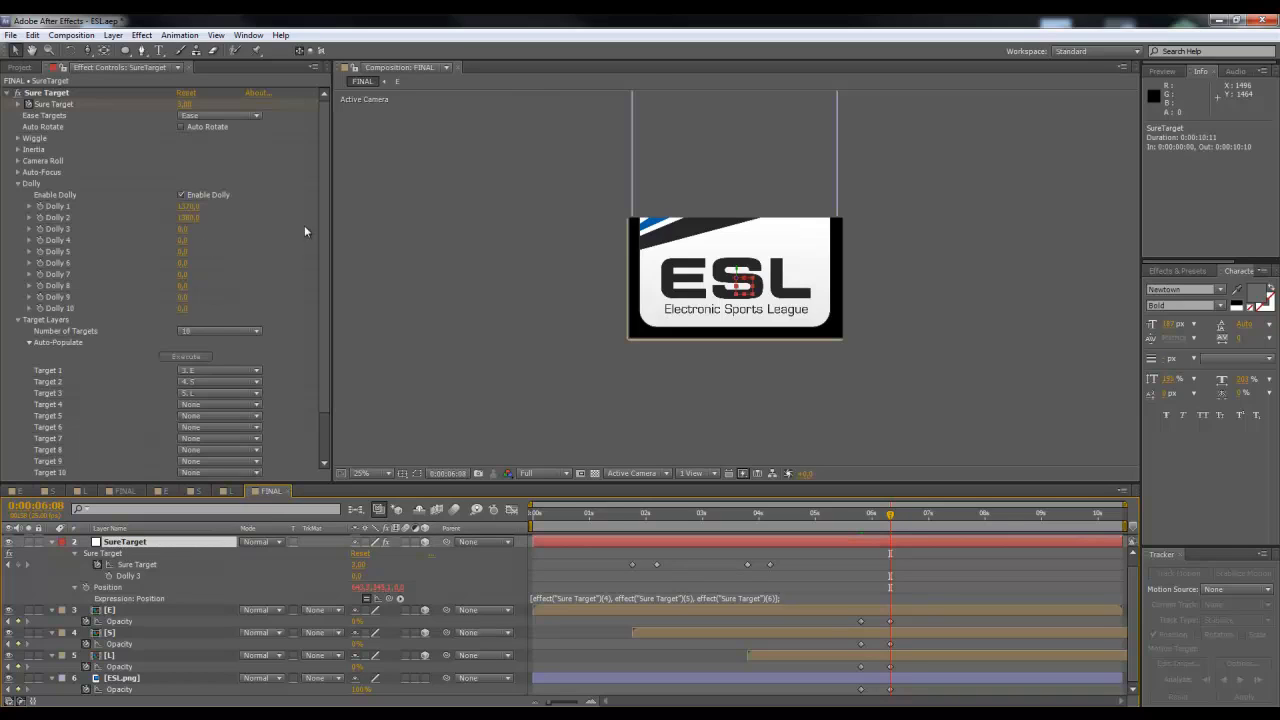
left_click_drag(324, 201, 328, 265)
left_click(194, 348)
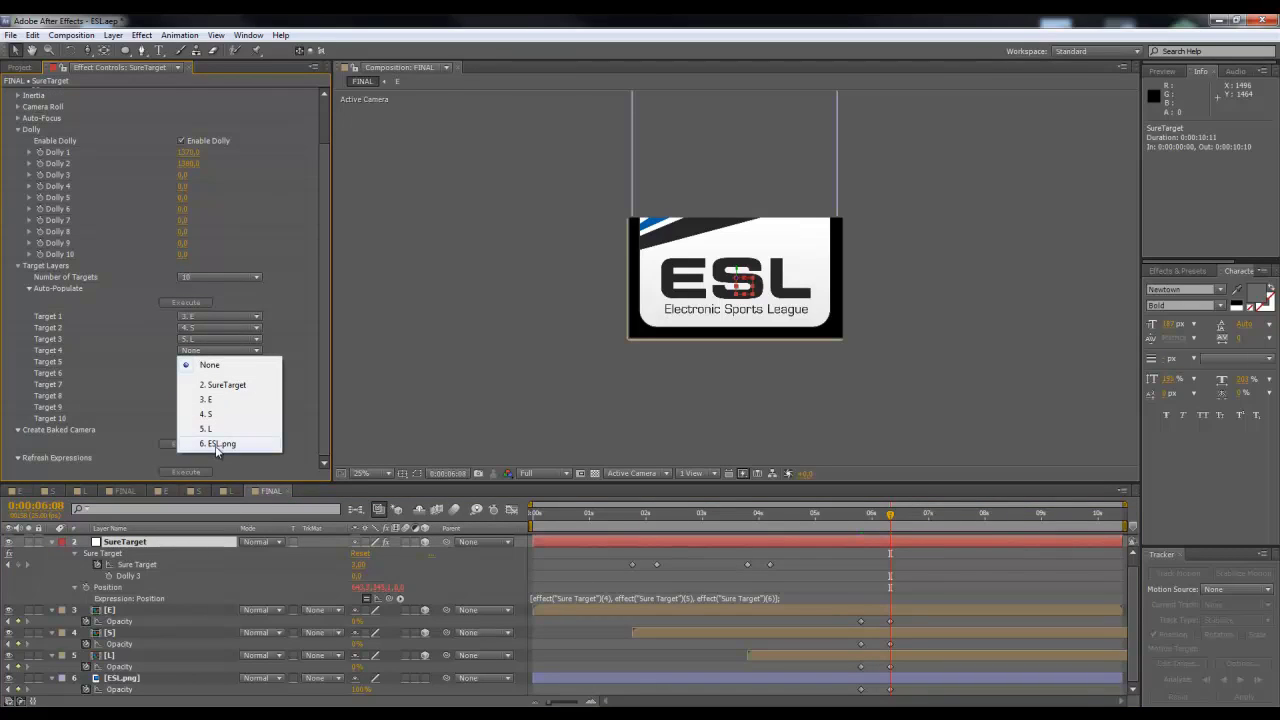
left_click(217, 444)
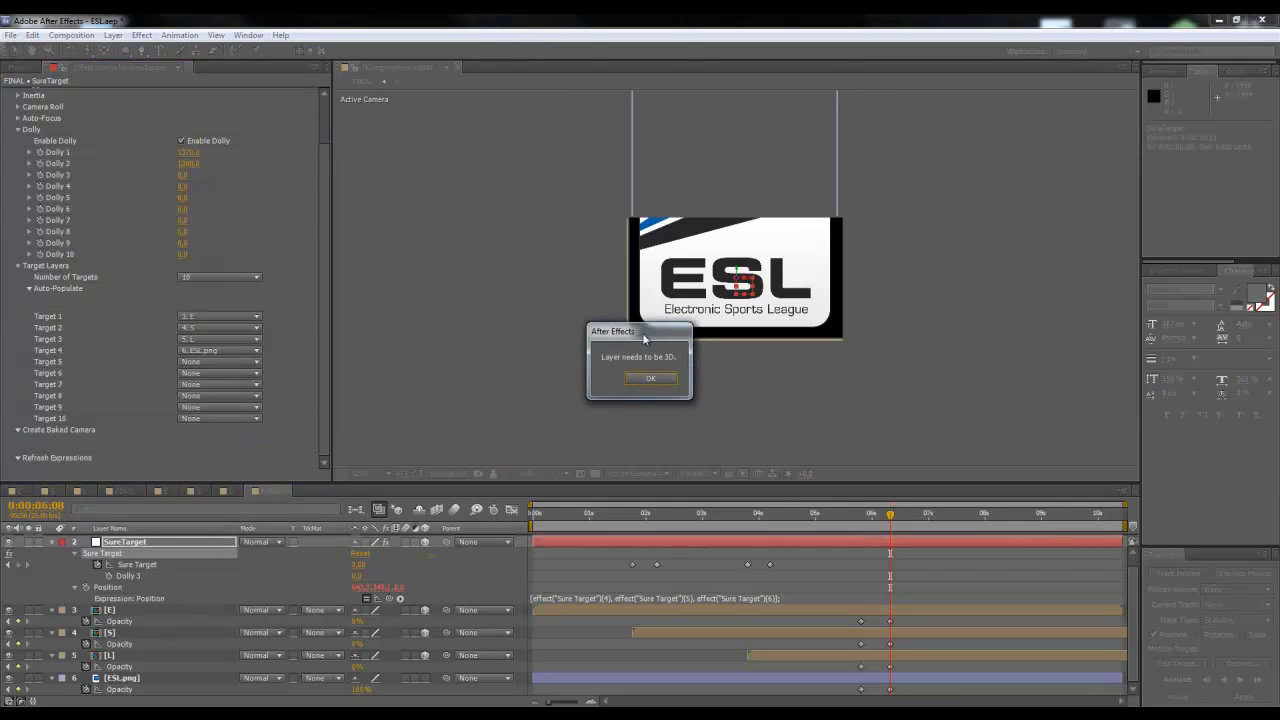
Step: Dismiss the 3D-layer alert and reselect ESL.png as Target 4 in the SureTarget layer's effect
left_click(648, 380)
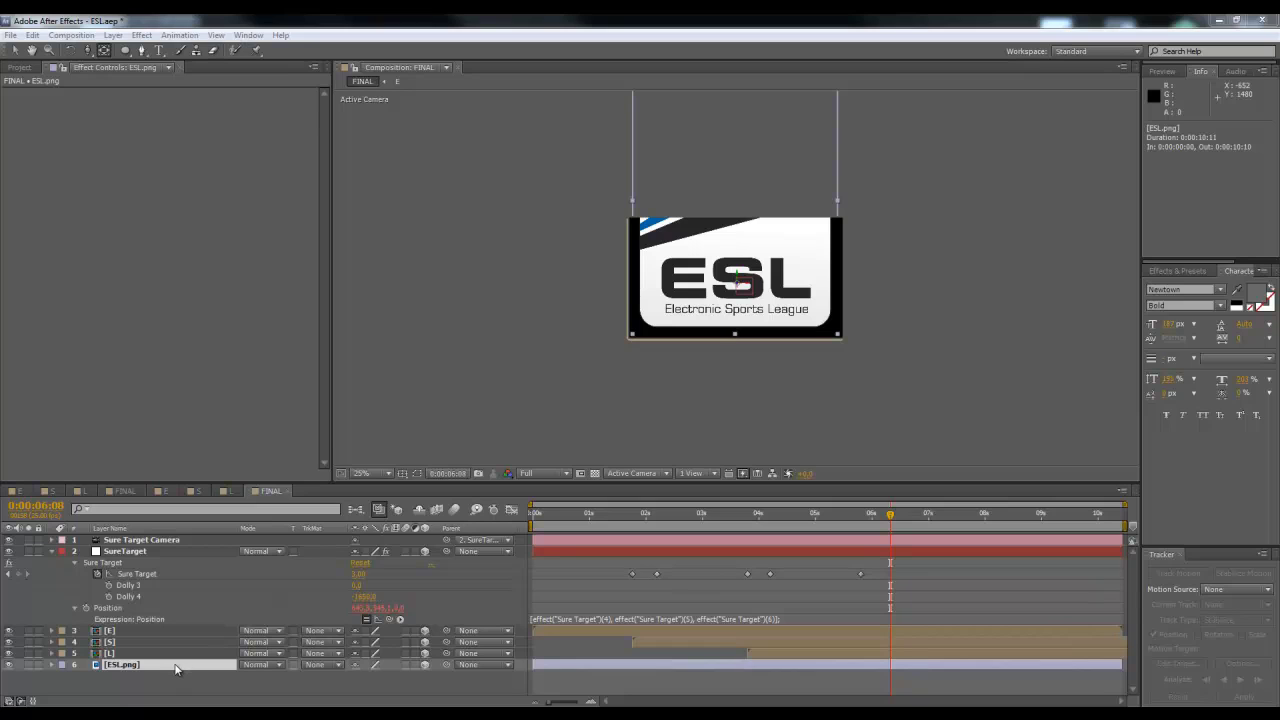
left_click(135, 551)
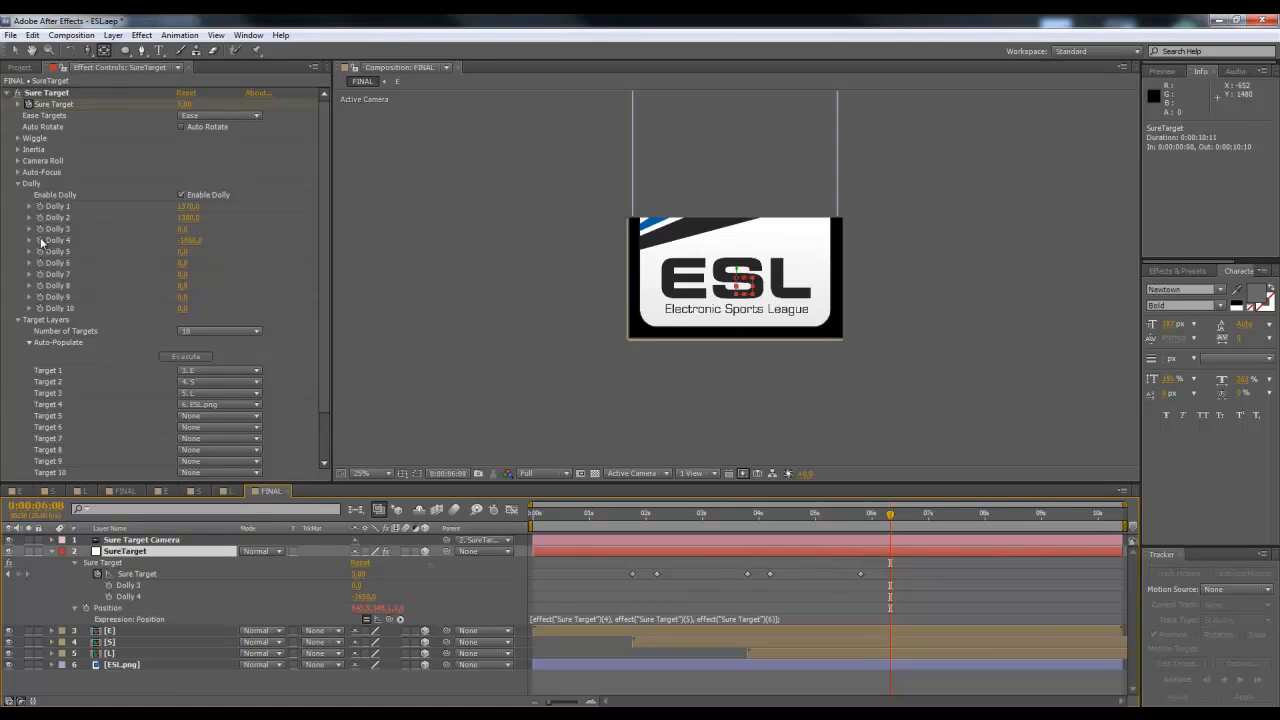
left_click(203, 404)
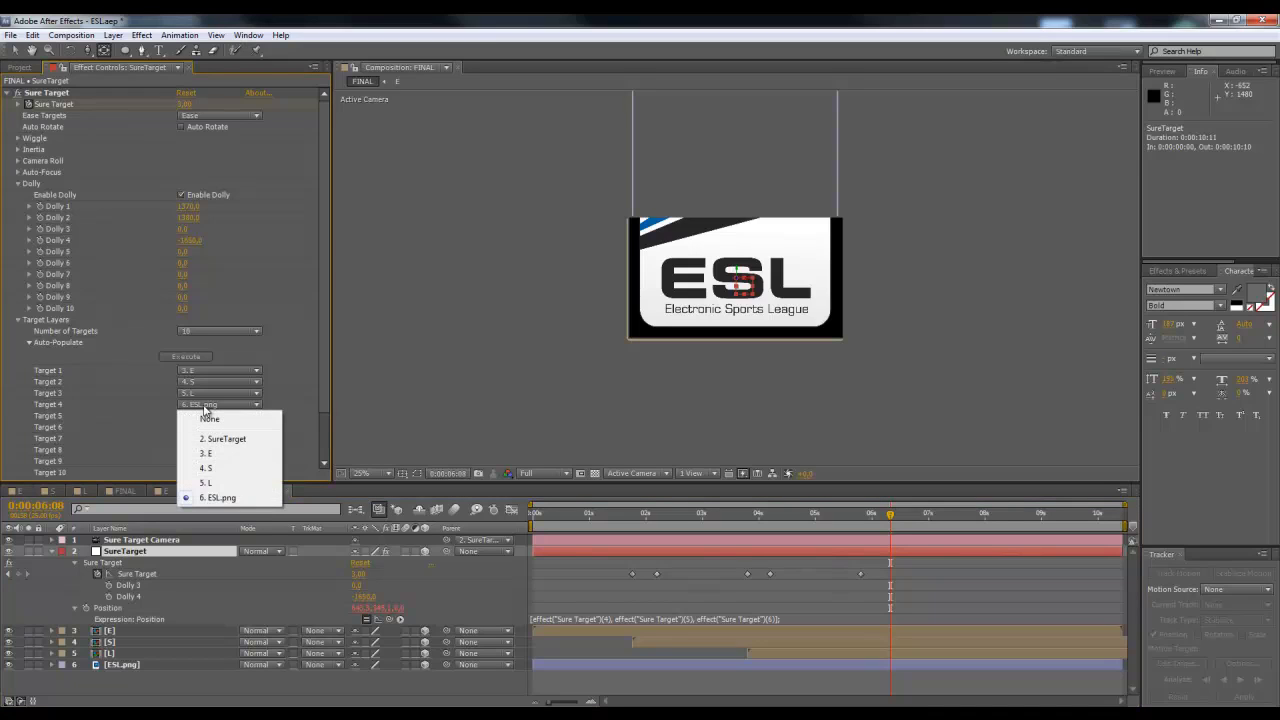
left_click(211, 498)
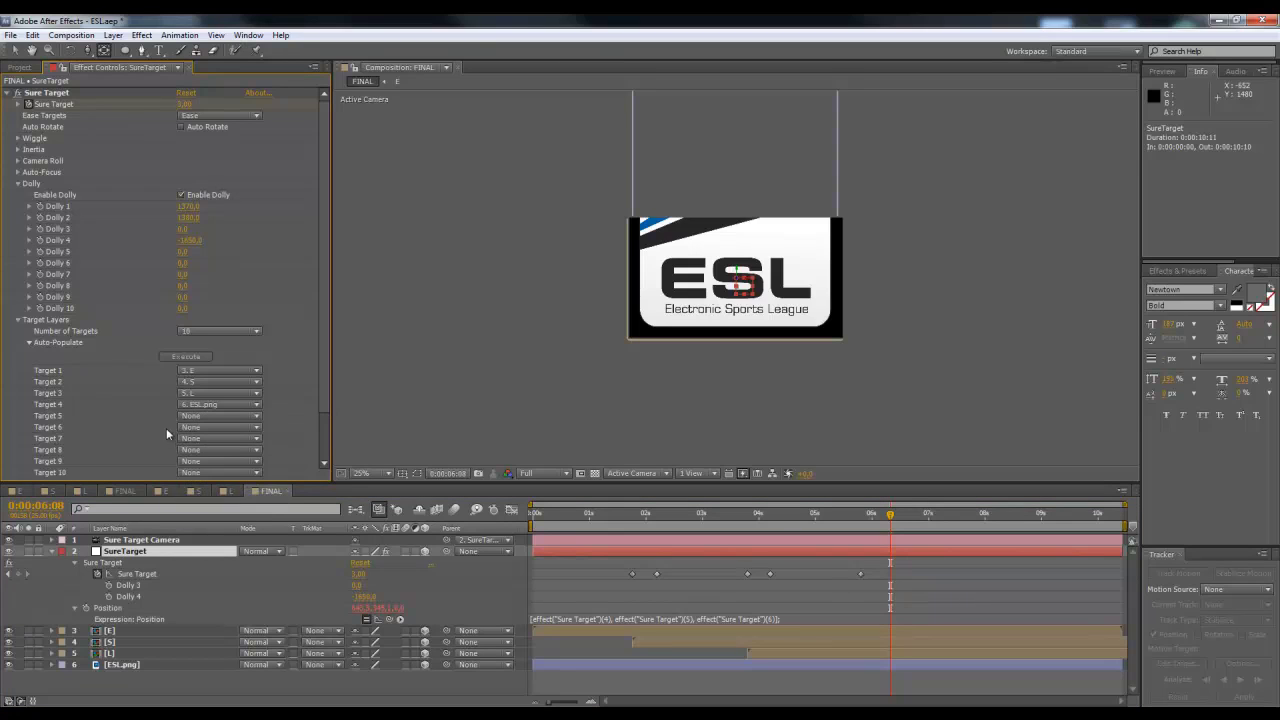
Step: Add a Sure Target keyframe at 0:00:06:08, matching the L layer's last opacity keyframe, holding the camera on target 3
left_click(876, 515)
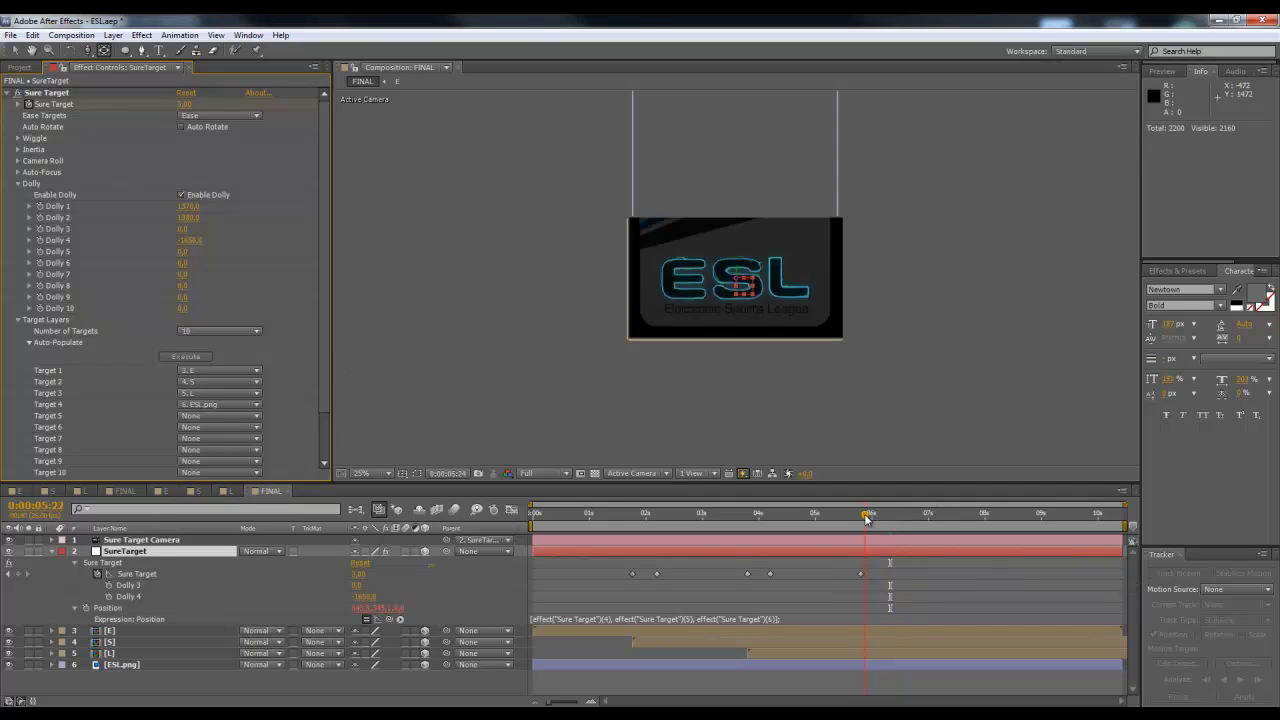
left_click_drag(881, 521, 861, 528)
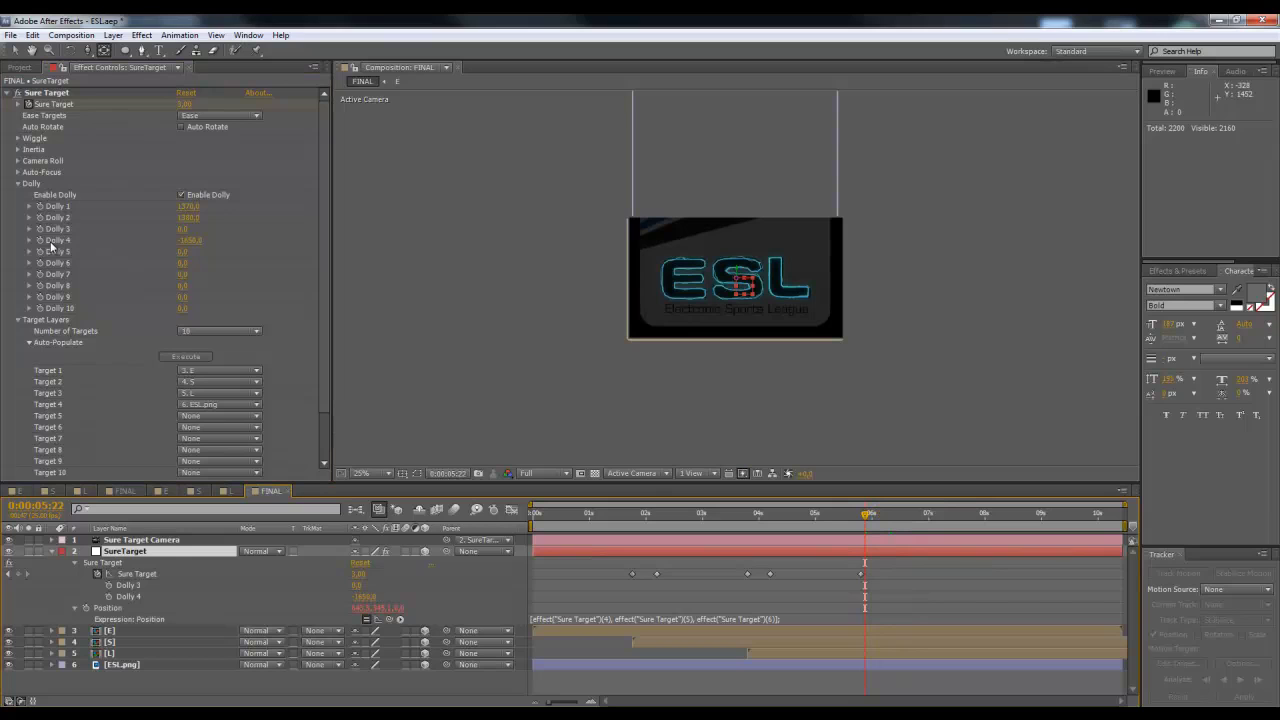
left_click(865, 516)
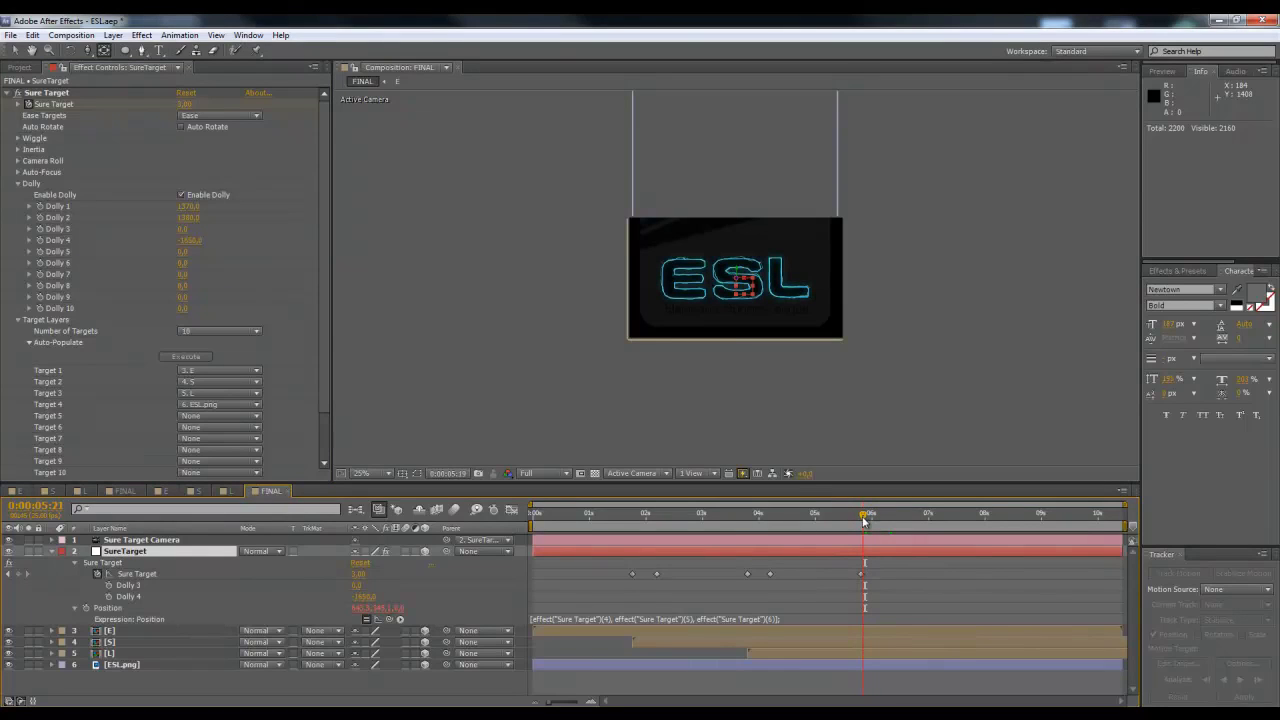
left_click_drag(865, 520, 862, 520)
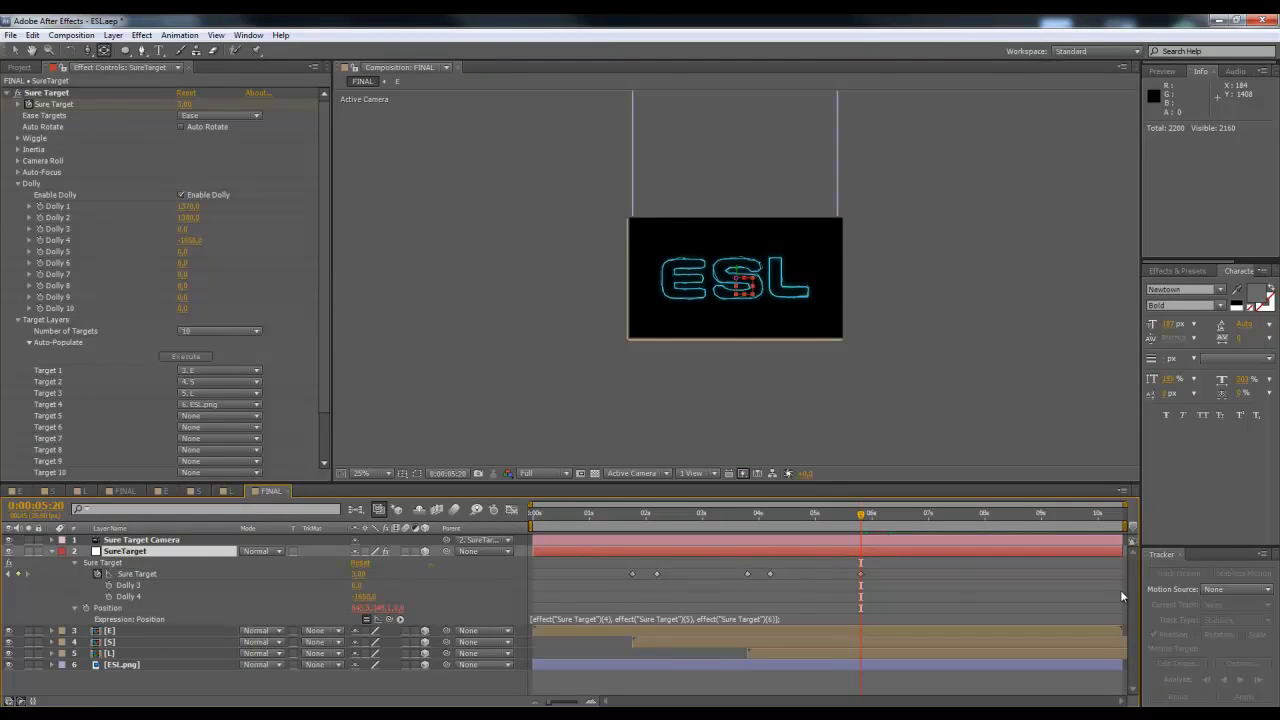
left_click(121, 654)
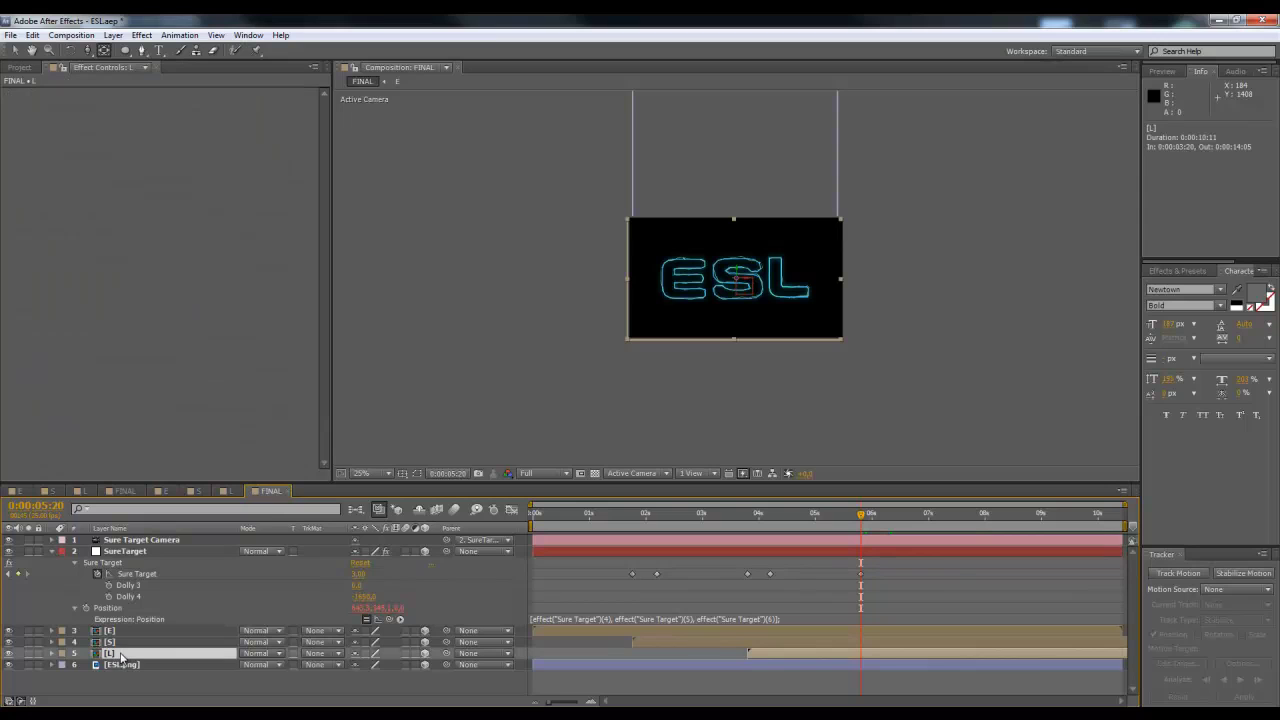
key("t")
left_click(886, 518)
left_click_drag(886, 518, 891, 518)
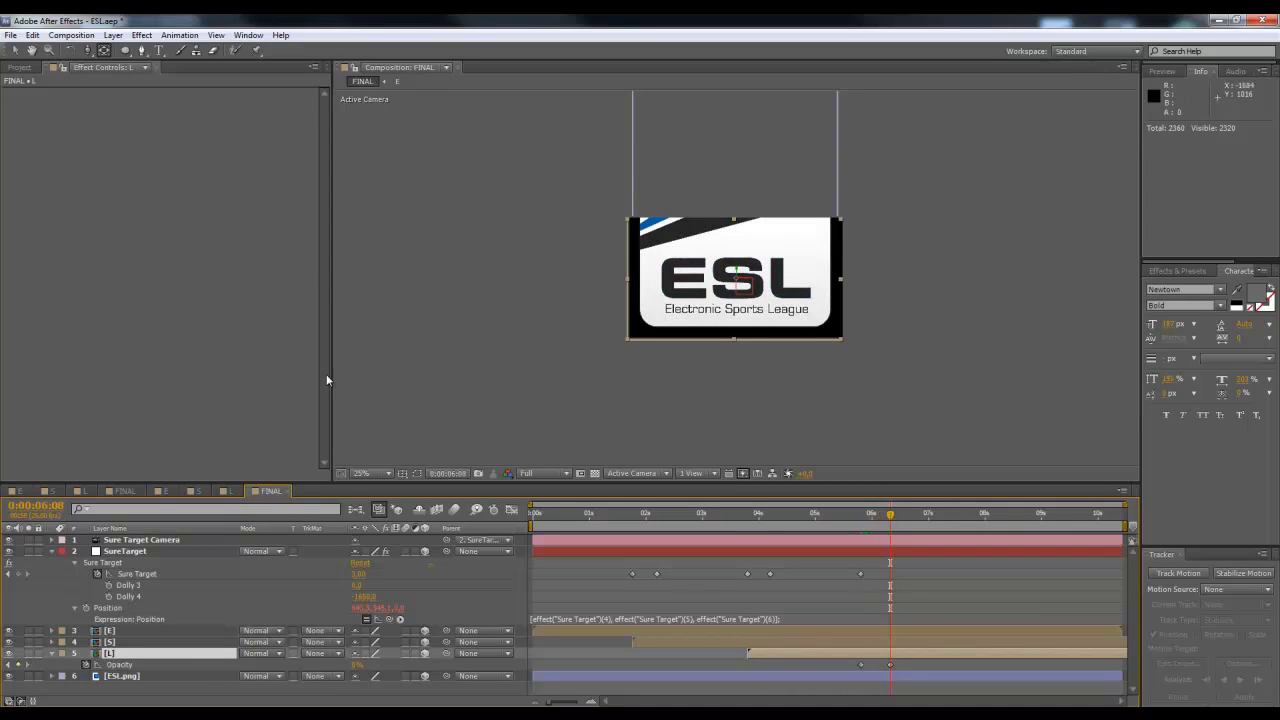
left_click(140, 574)
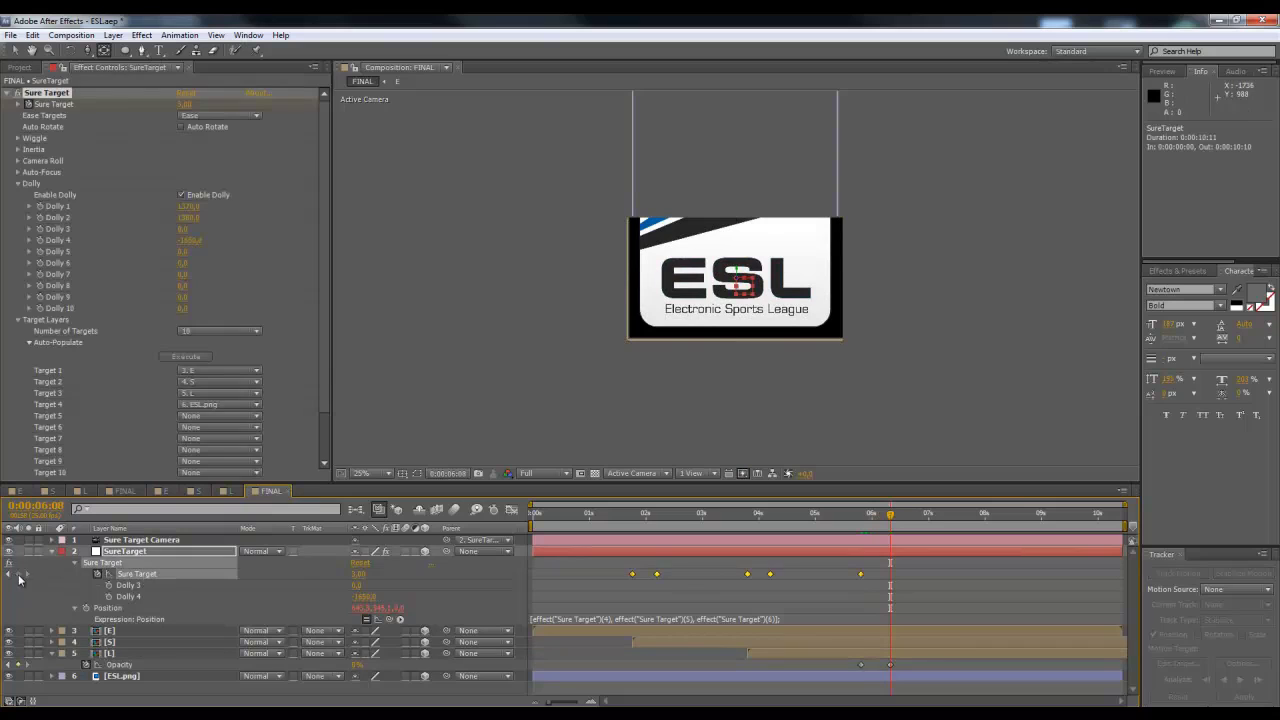
Step: Keyframe the Sure Target value at 4 at 0:00:07:01 to move the camera to the ESL.png layer
left_click_drag(918, 518, 932, 518)
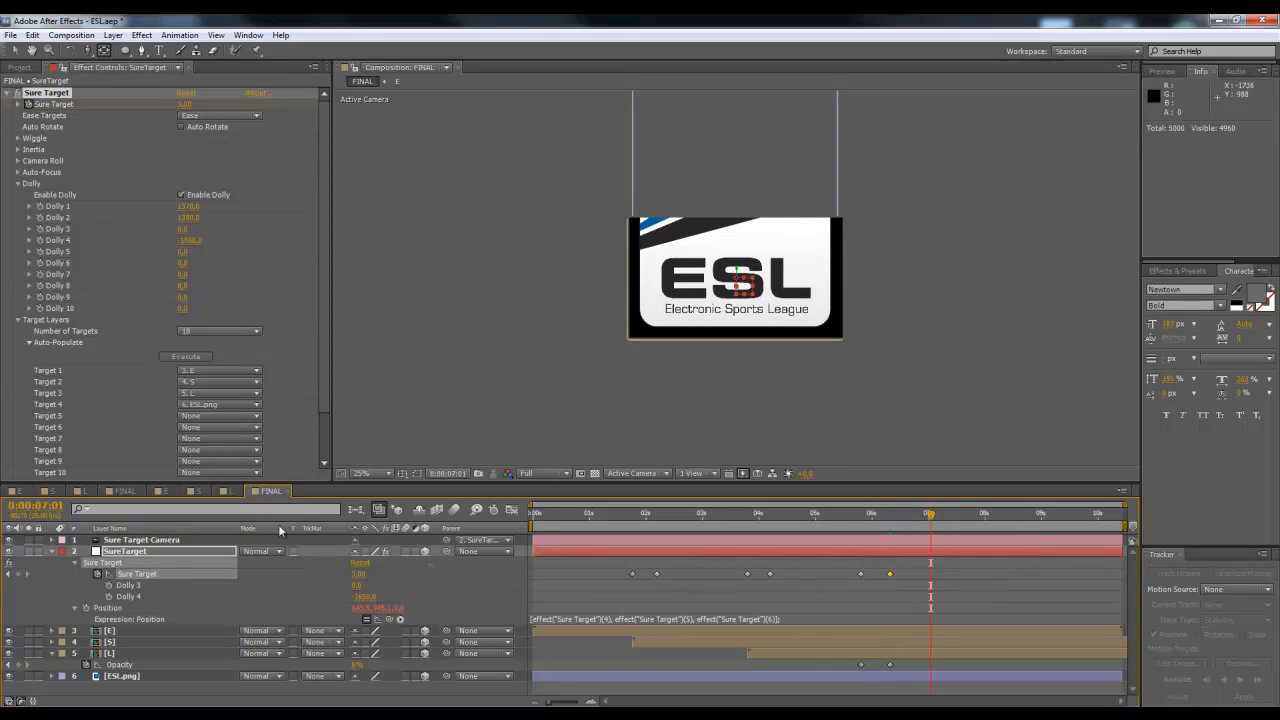
left_click(358, 575)
type("4")
key("Return")
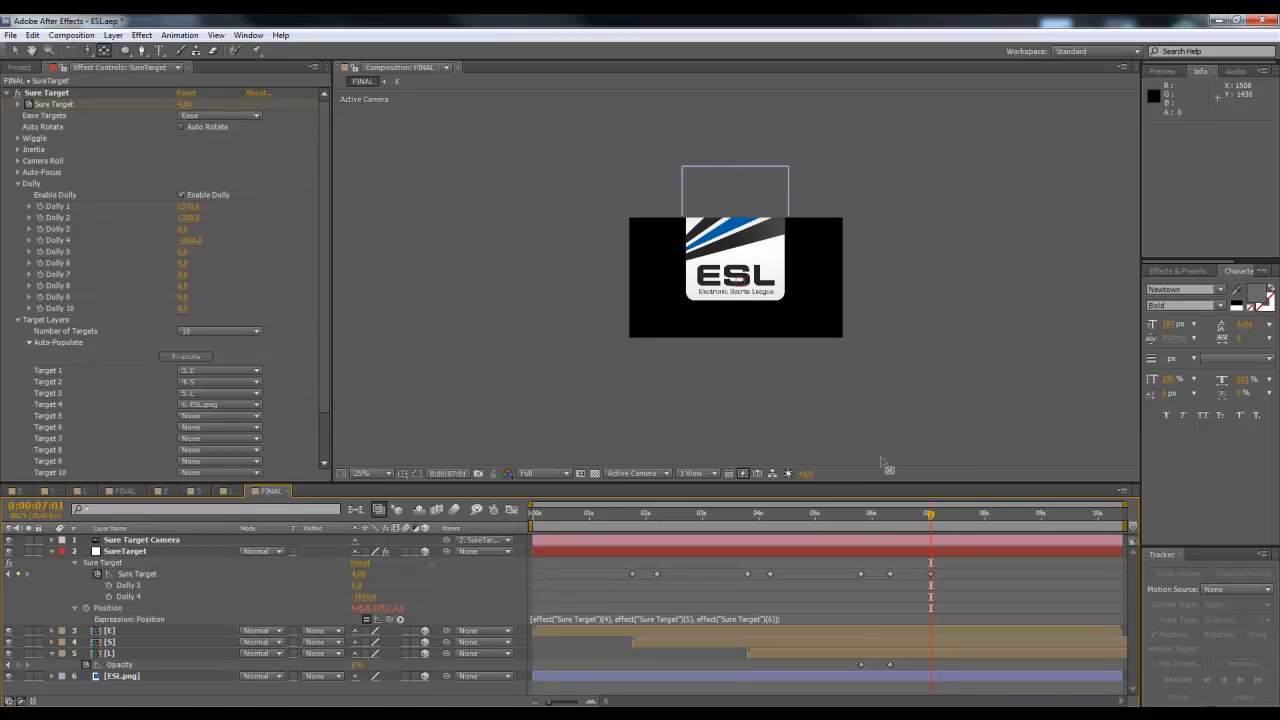
Step: Review the camera move between 0:00:06:08 and 0:00:07:01 and examine how the logo is framed
left_click_drag(896, 521, 931, 521)
left_click(903, 519)
left_click_drag(893, 523, 931, 519)
scroll(751, 279, "up", 1)
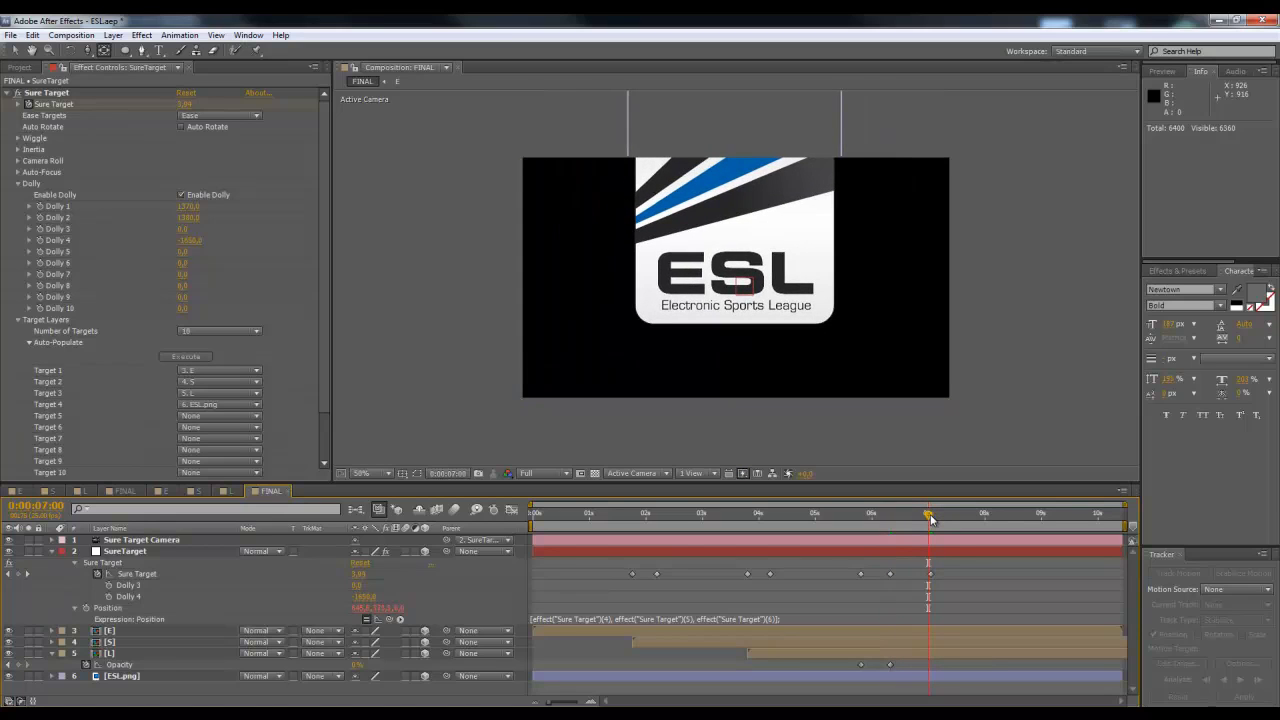
left_click_drag(930, 518, 932, 518)
scroll(782, 264, "down", 1)
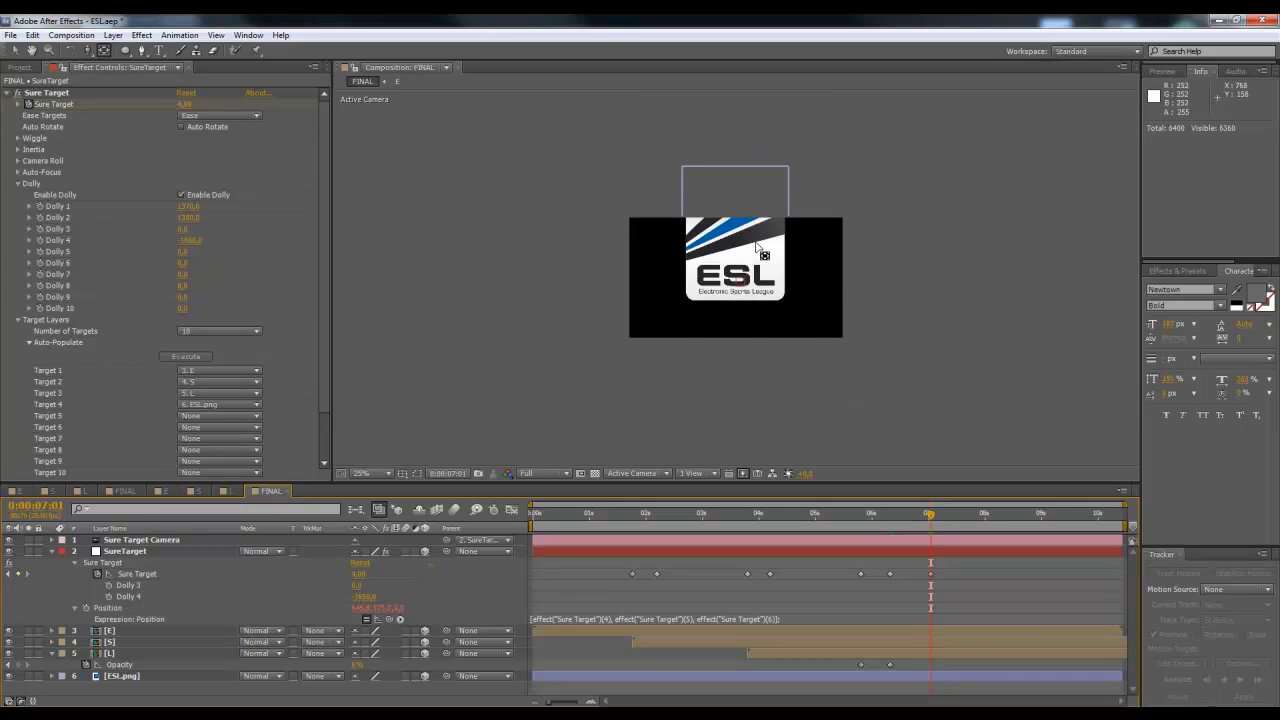
scroll(757, 247, "up", 1)
scroll(757, 247, "down", 1)
scroll(758, 246, "up", 1)
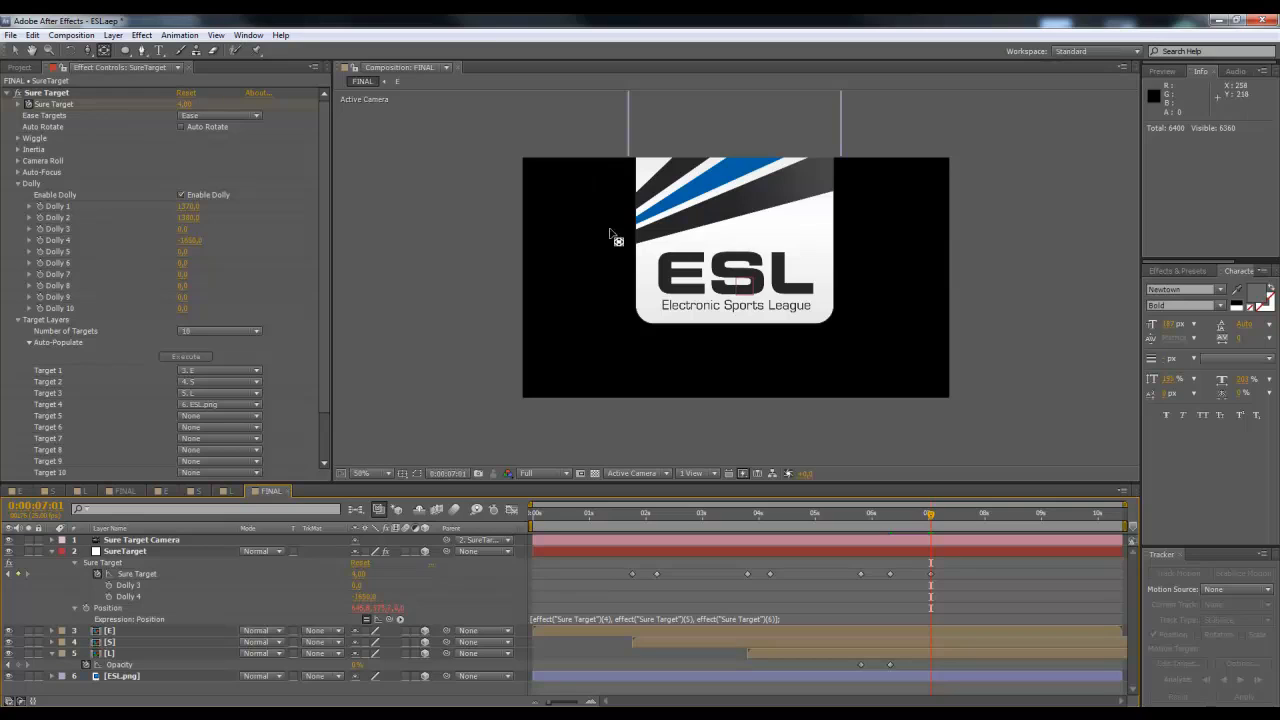
scroll(655, 214, "down", 1)
scroll(650, 207, "up", 1)
Step: Add Anchor Point and Position keyframes to the ESL.png layer at 0:00:06:08
mouse_move(897, 522)
left_mouse_down()
mouse_move(921, 531)
mouse_move(891, 540)
left_mouse_up()
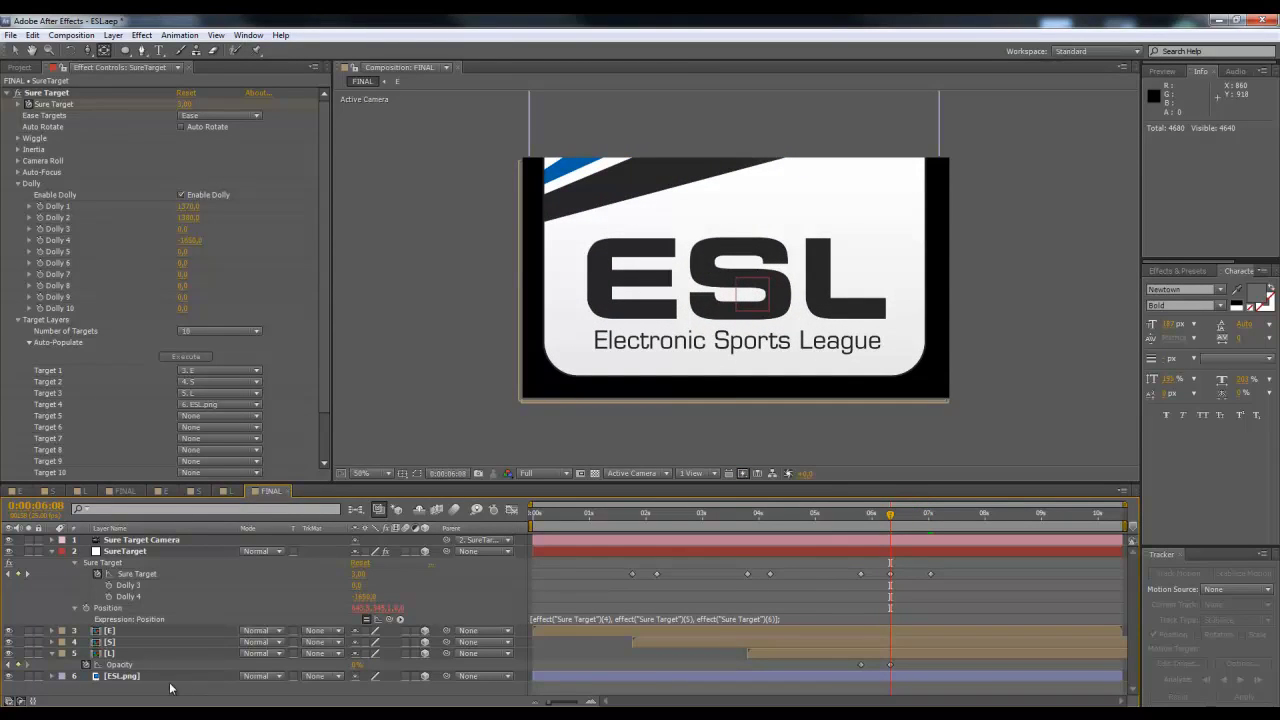
left_click(124, 676)
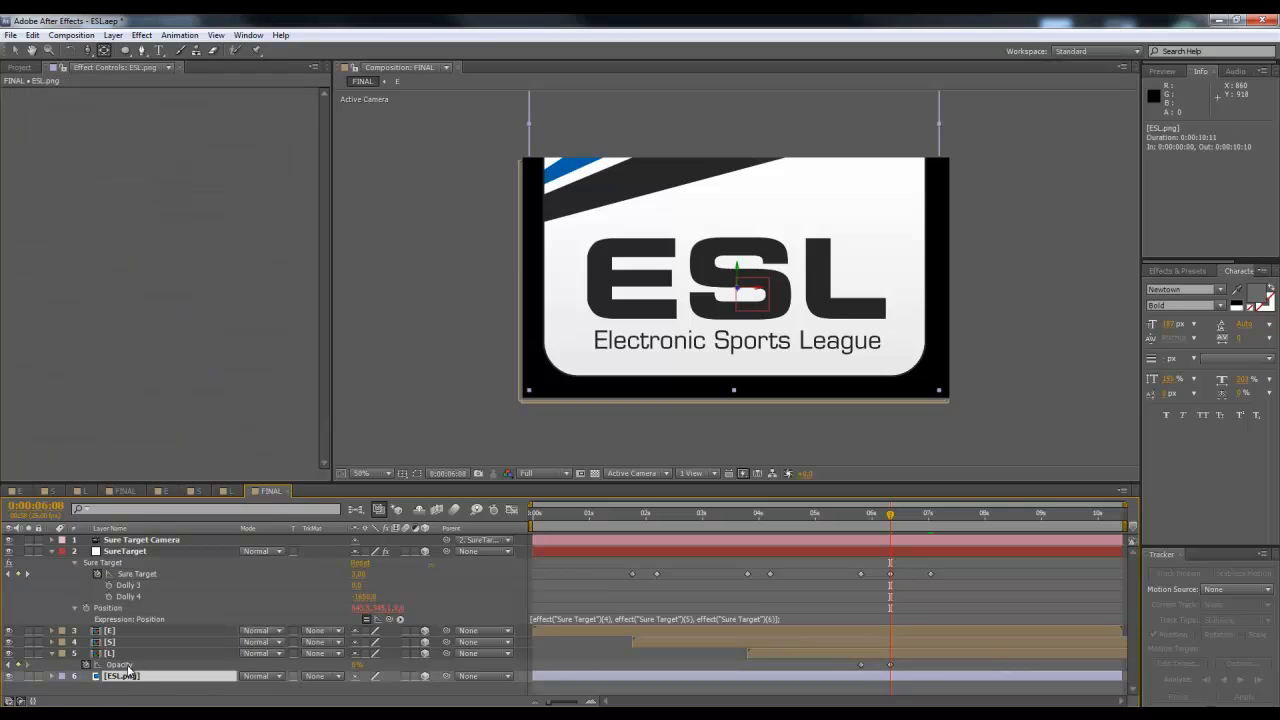
left_click(52, 677)
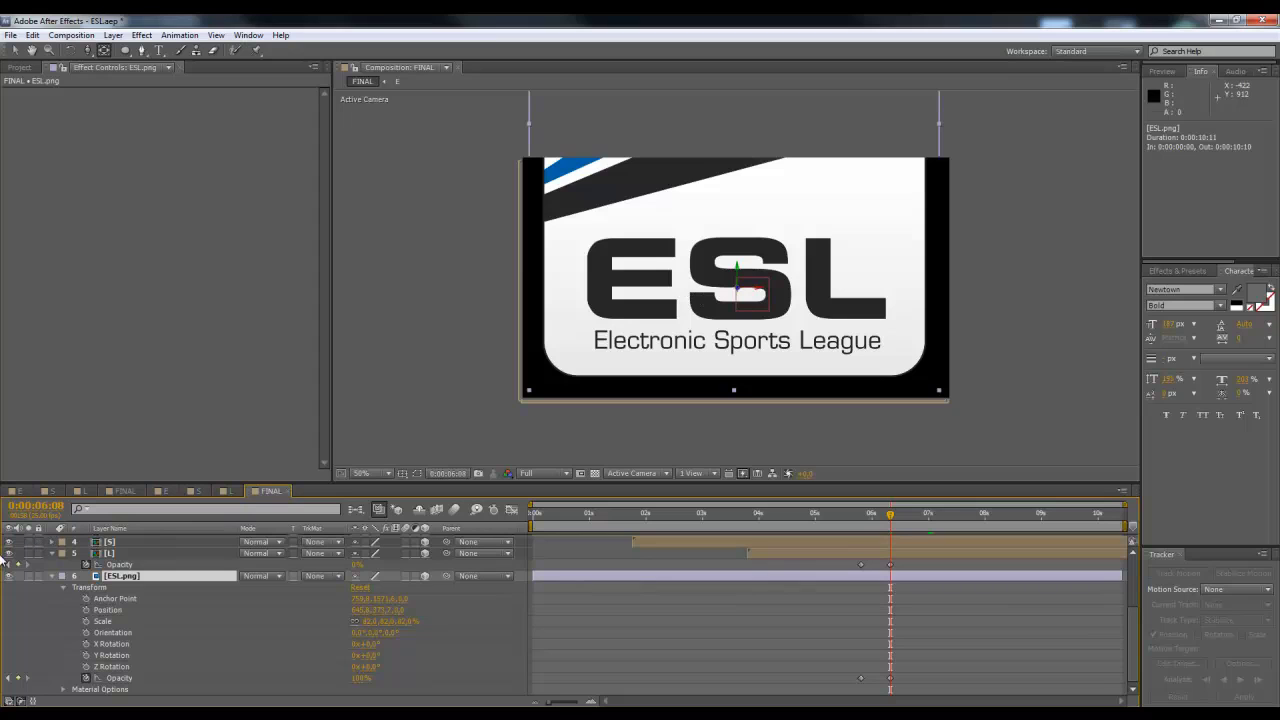
left_click(86, 598)
left_click(86, 610)
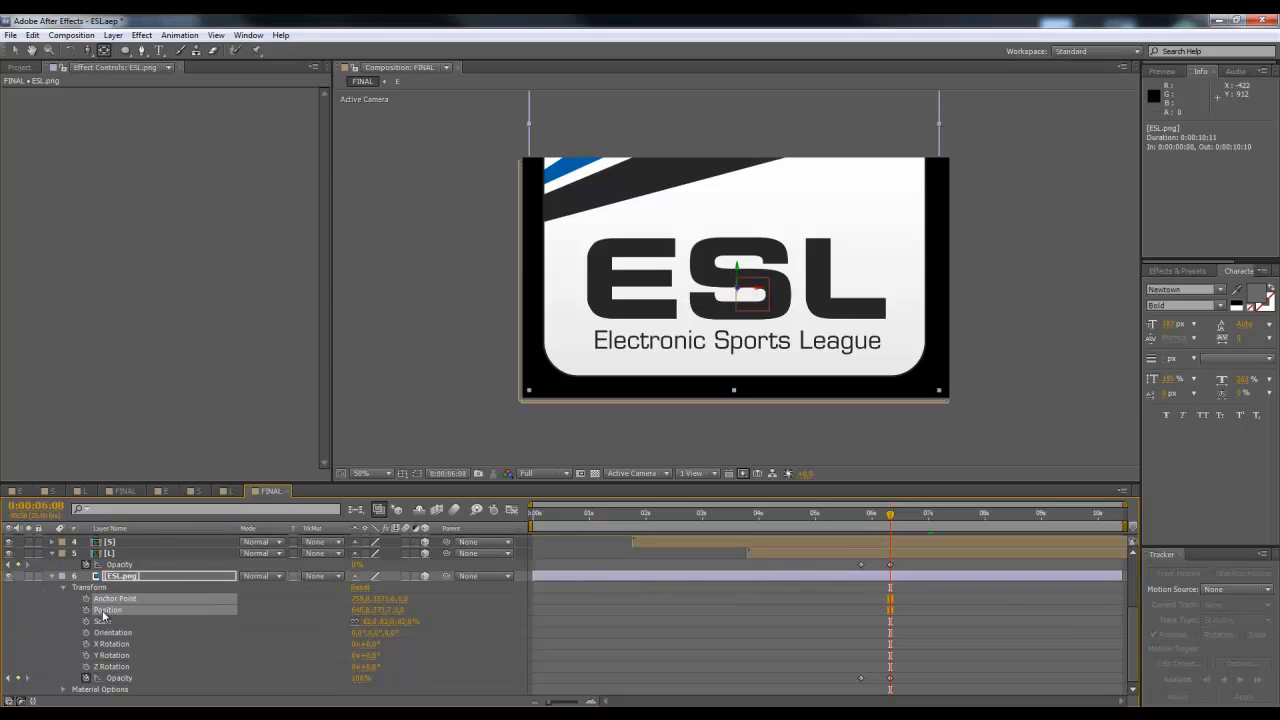
Step: At 0:00:07:01, shift the ESL.png layer's anchor point up from the S to the middle of the full logo
left_click_drag(1132, 632, 1131, 571)
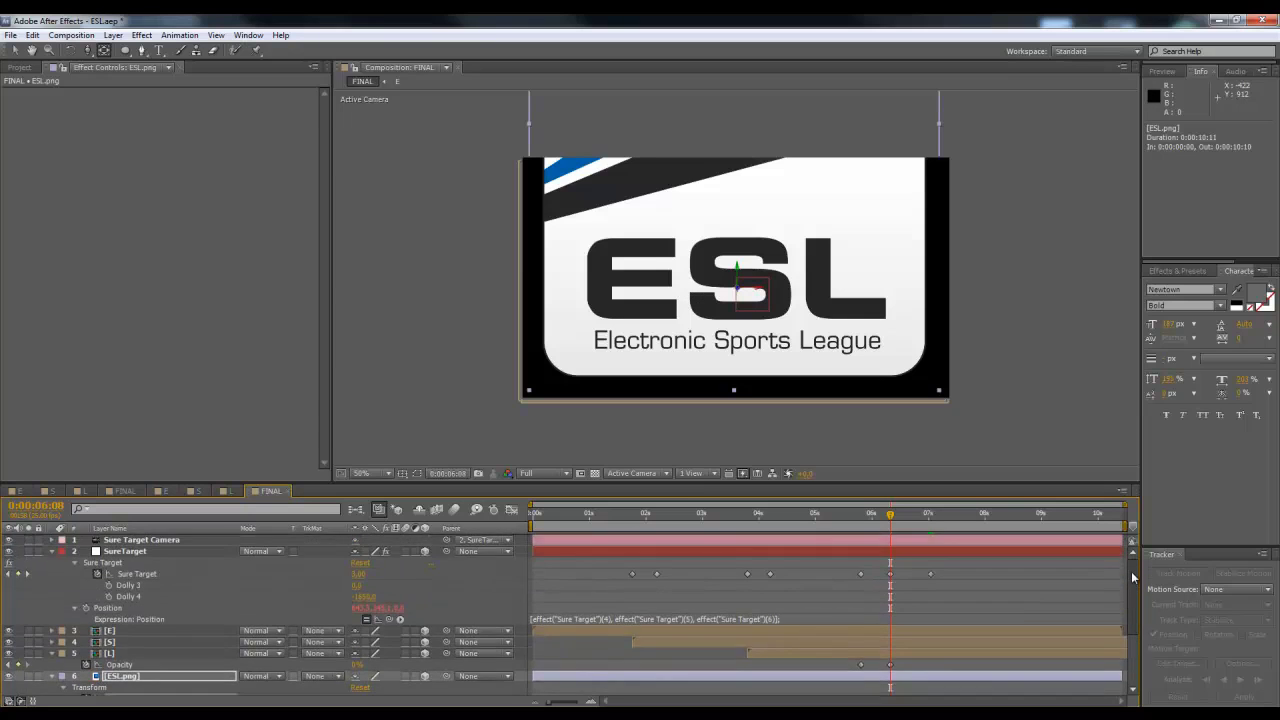
left_click(928, 516)
left_click_drag(930, 517, 931, 516)
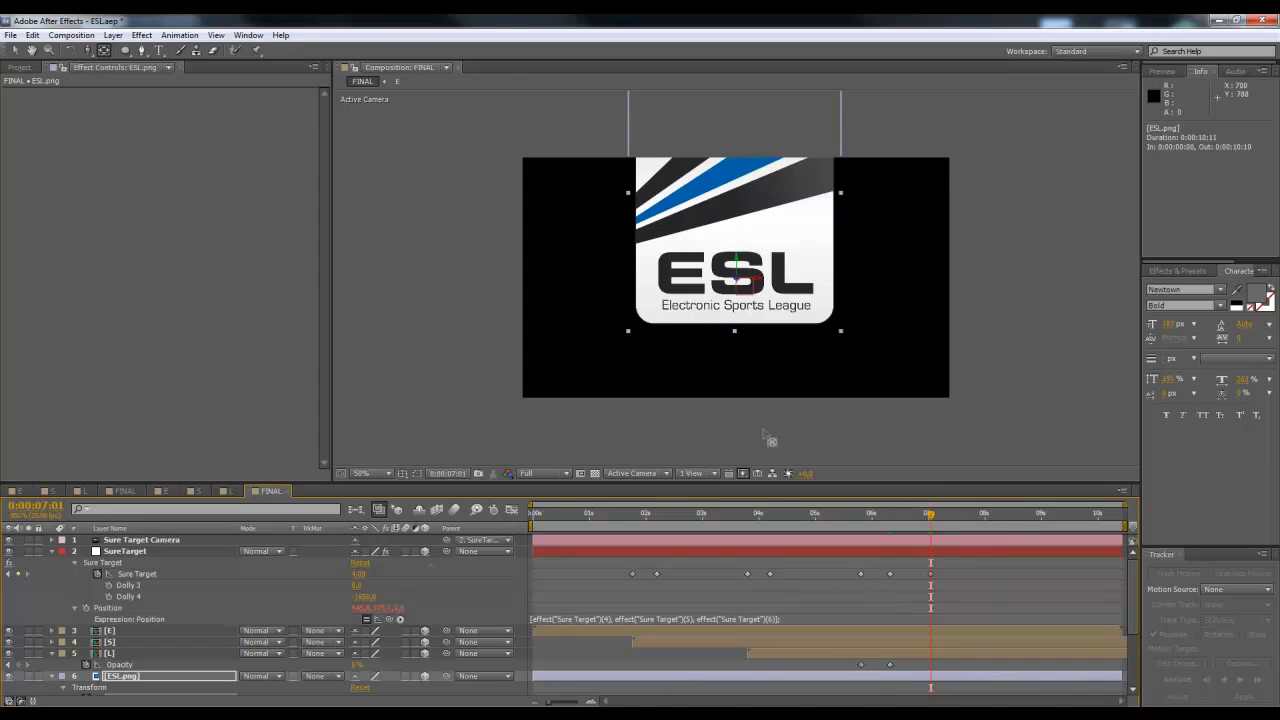
scroll(1110, 560, "down", 2)
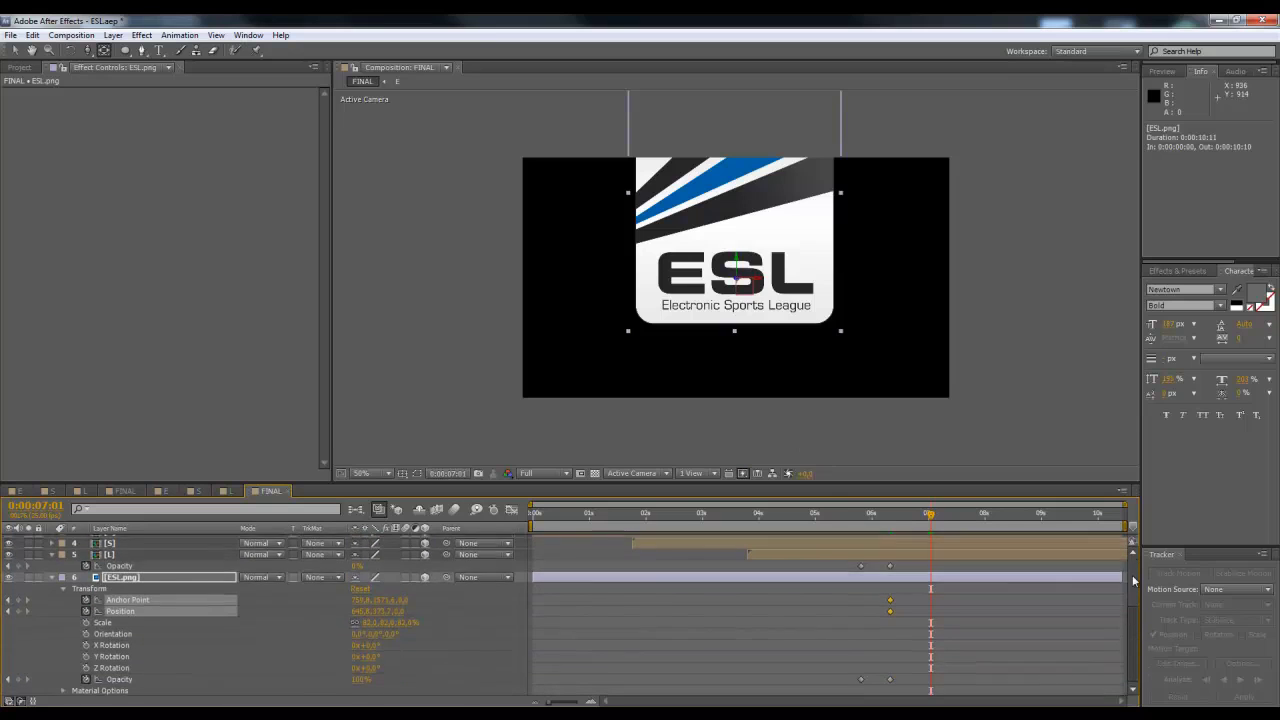
scroll(1117, 555, "up", 2)
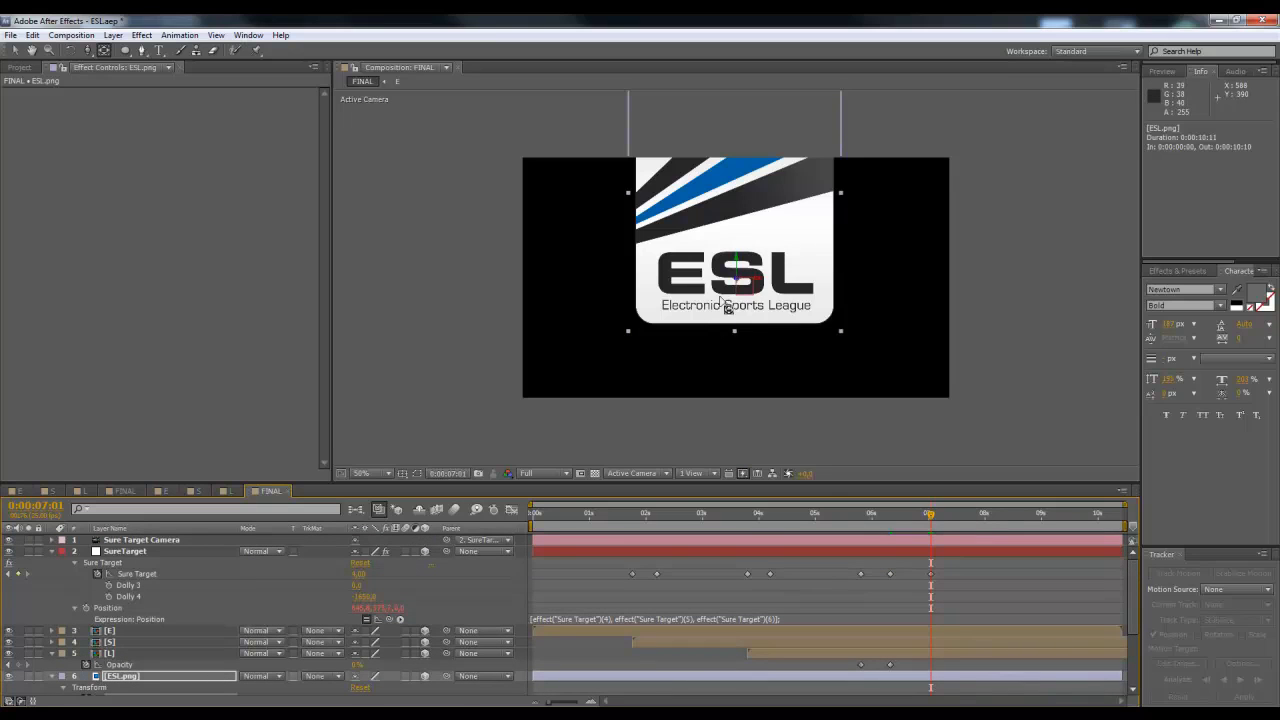
left_click_drag(742, 289, 738, 219)
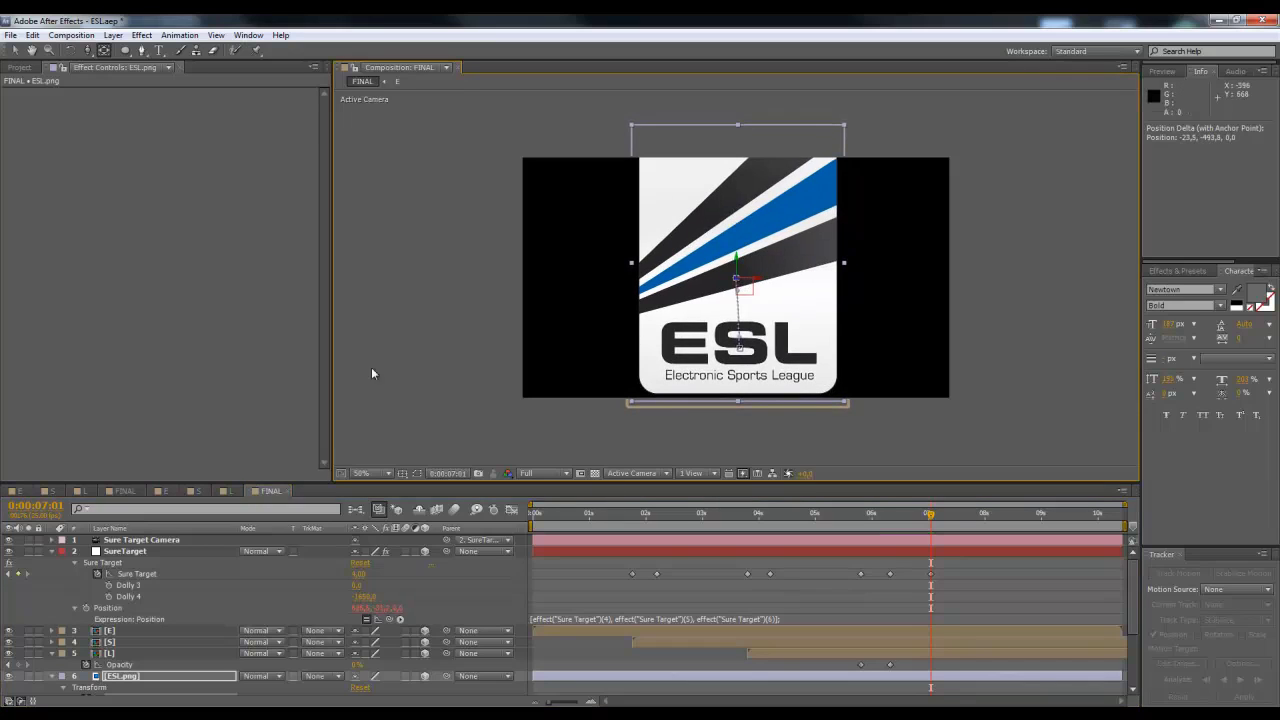
Step: Lower Dolly 4 until the whole logo fits in the frame, and nudge the ESL.png anchor point slightly upward
left_click(130, 597)
left_click_drag(190, 240, 148, 253)
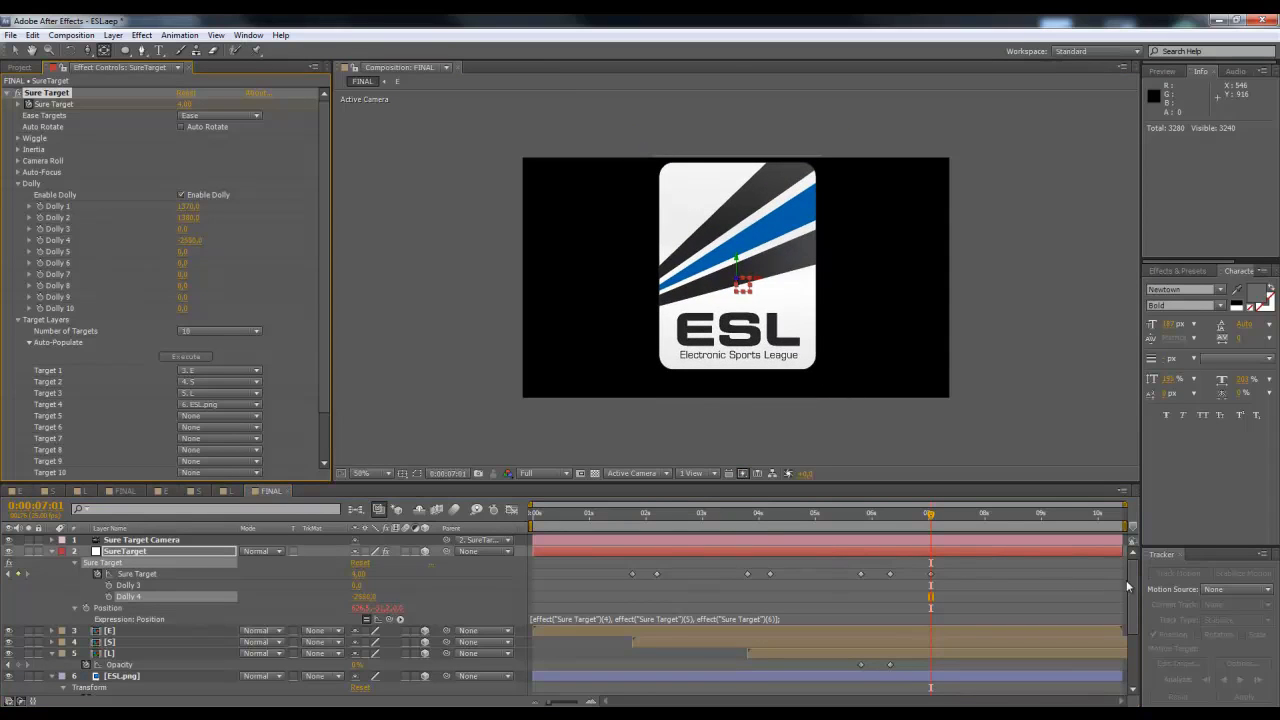
scroll(1126, 580, "down", 5)
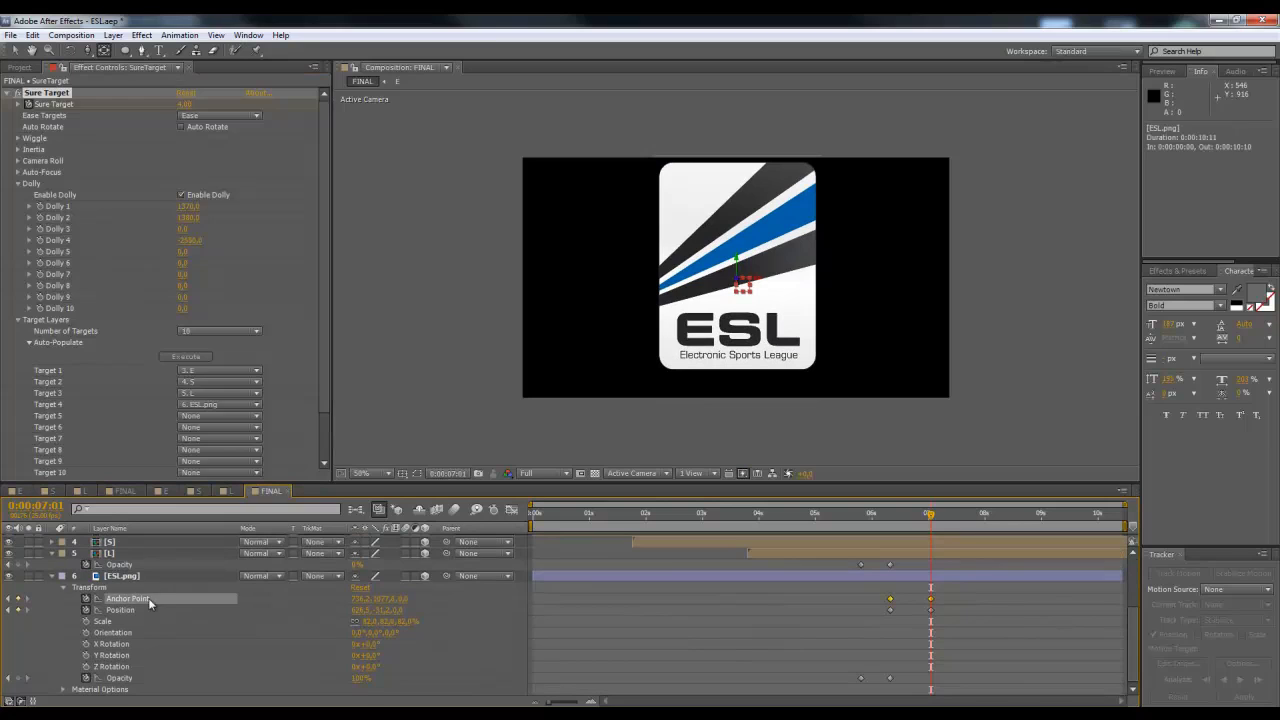
left_click(150, 601)
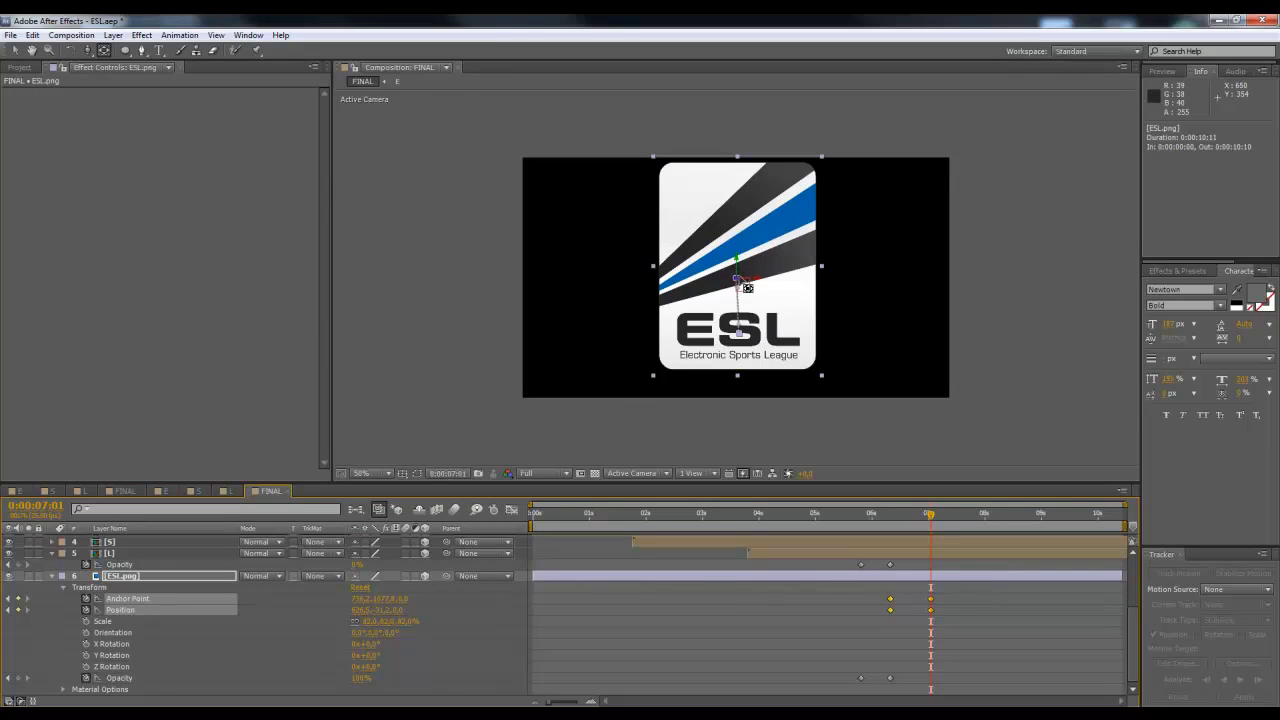
left_click_drag(746, 289, 742, 268)
Step: Fit the composition in the viewer, collapse the layer properties and review the animation from the E outline through to the logo
mouse_move(895, 521)
left_mouse_down()
mouse_move(860, 523)
mouse_move(936, 529)
mouse_move(899, 528)
left_mouse_up()
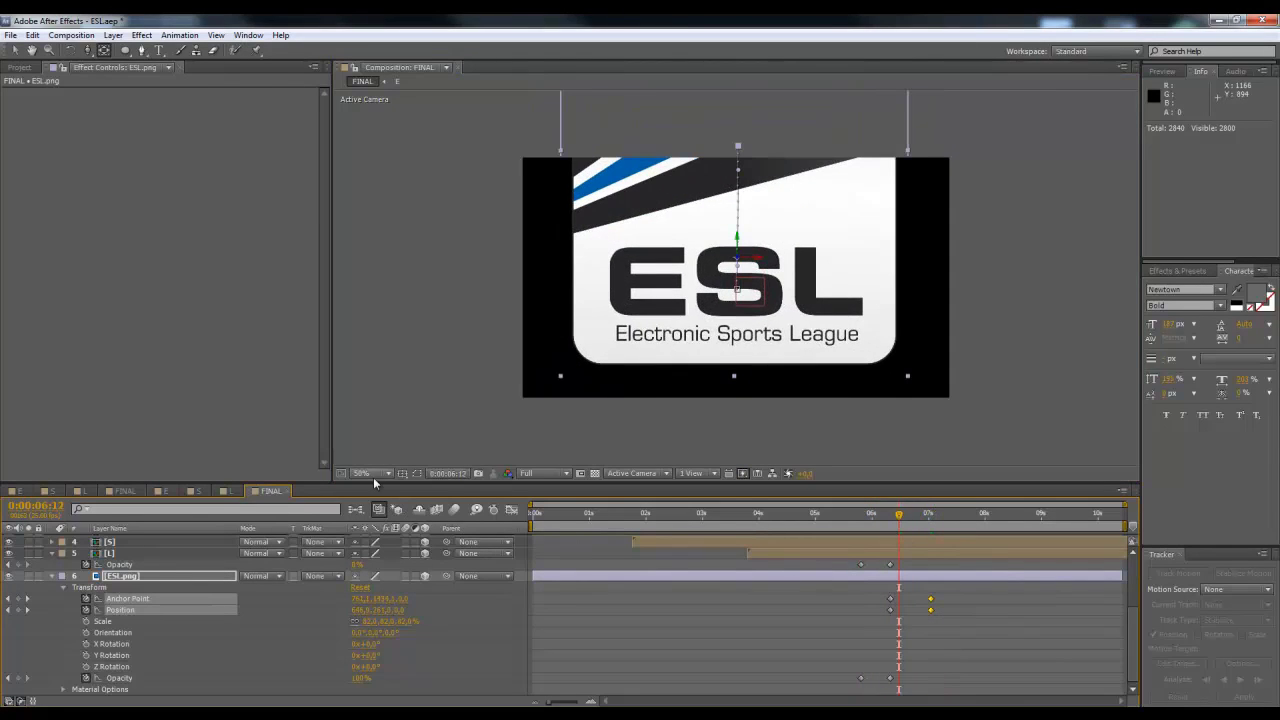
left_click(369, 474)
left_click(378, 247)
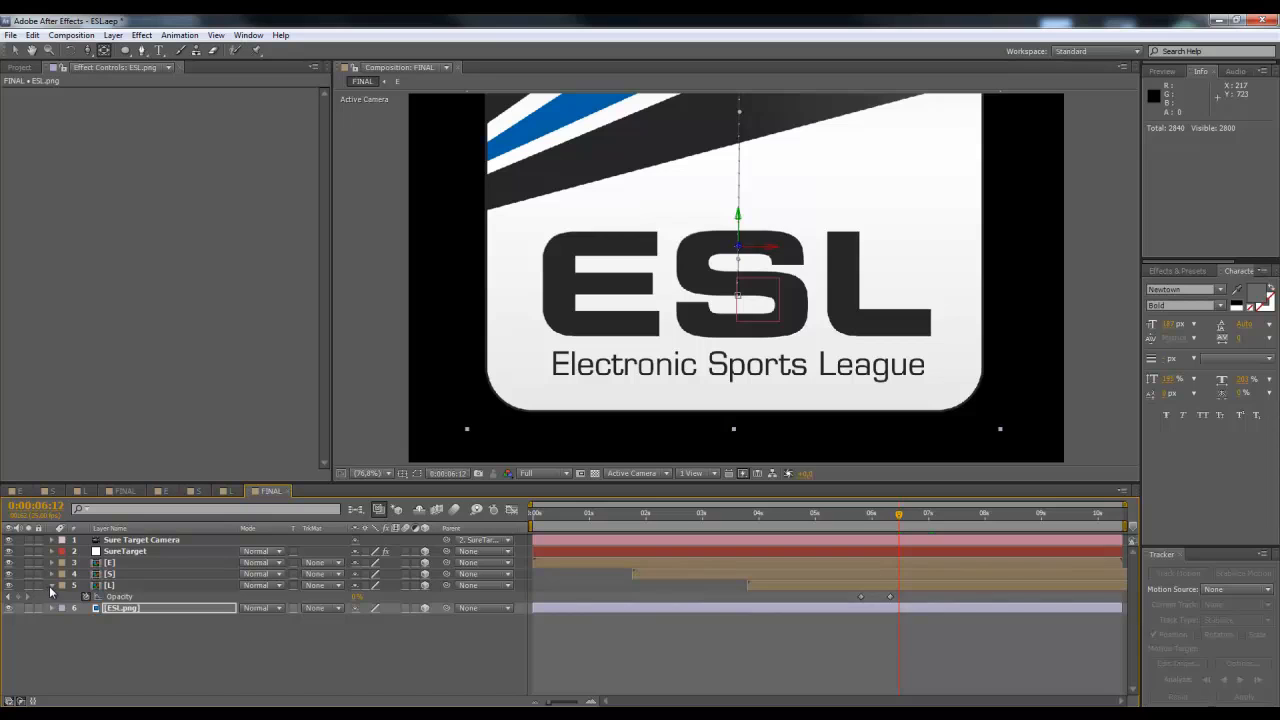
left_click(51, 586)
mouse_move(549, 517)
left_mouse_down()
mouse_move(533, 524)
mouse_move(945, 495)
mouse_move(820, 541)
mouse_move(534, 541)
mouse_move(562, 538)
mouse_move(552, 541)
left_mouse_up()
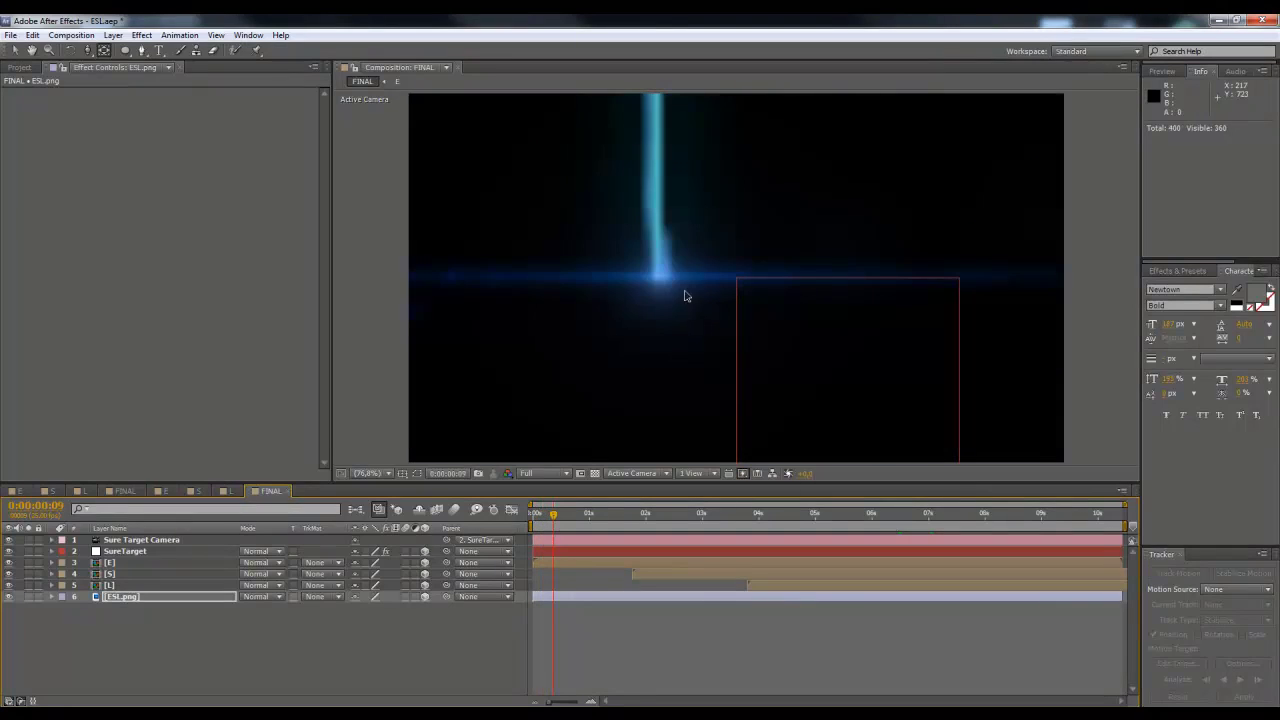
left_click_drag(568, 515, 633, 515)
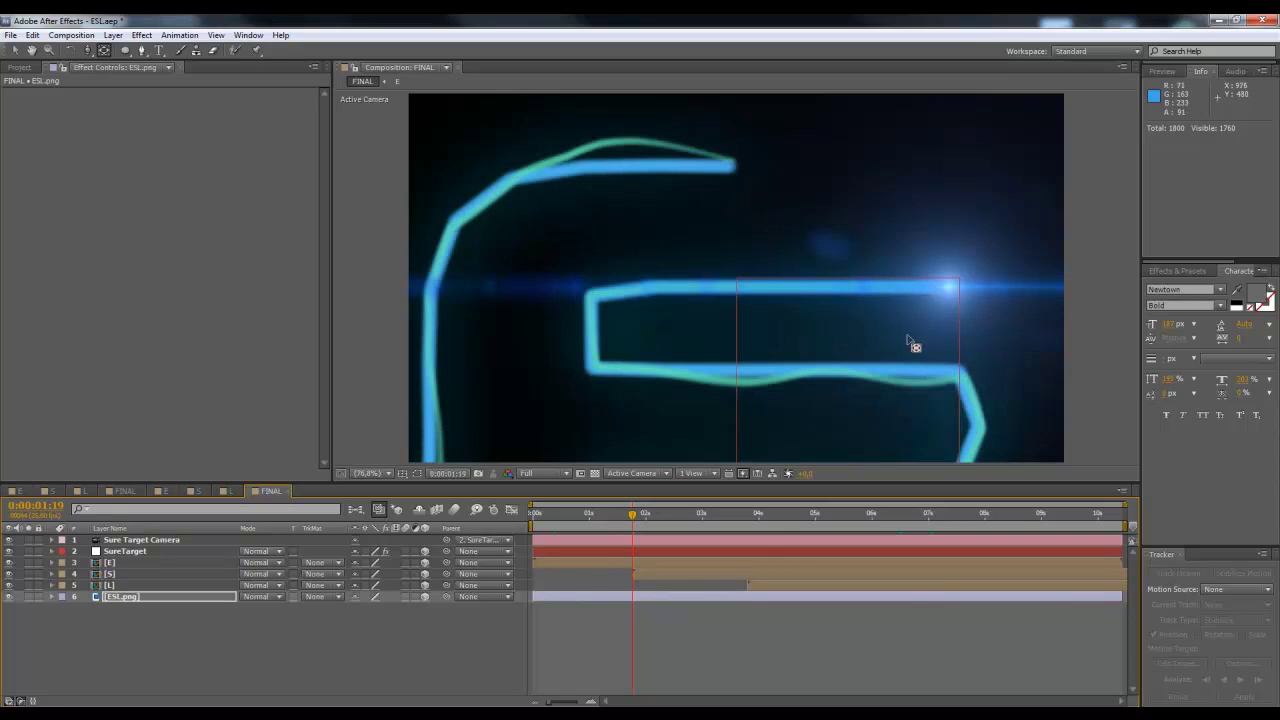
left_click_drag(592, 516, 903, 514)
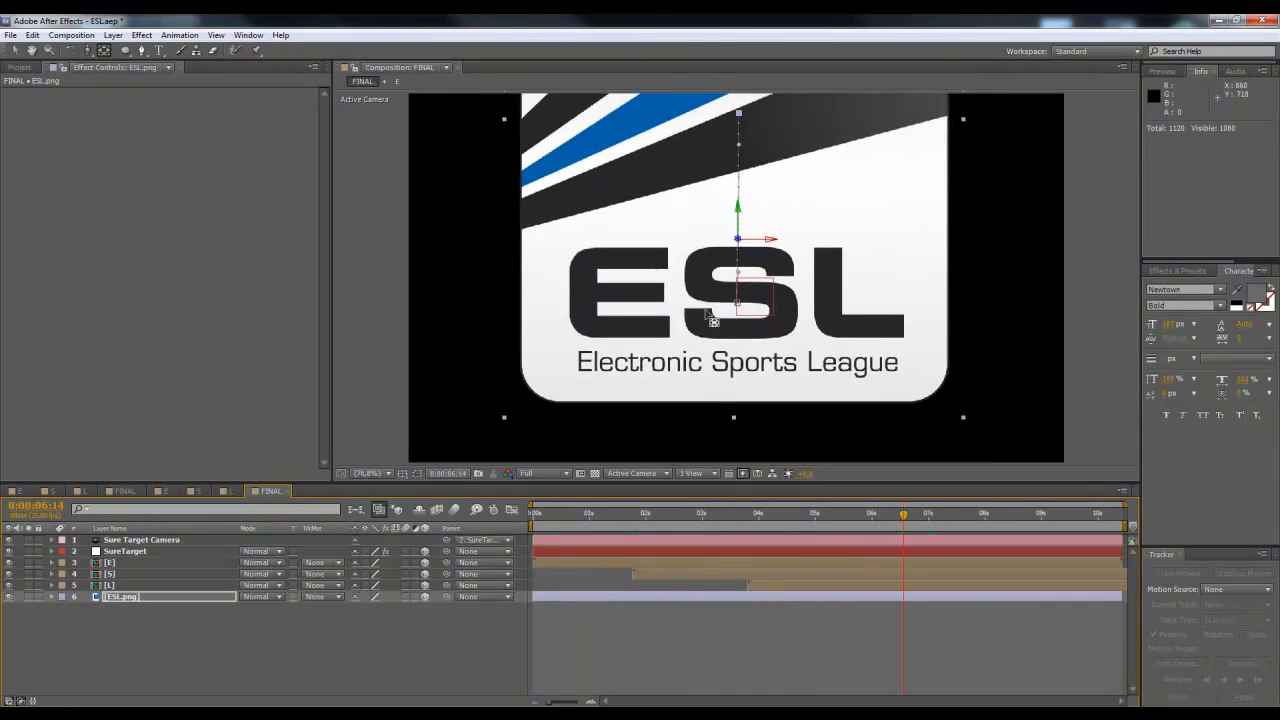
mouse_move(559, 518)
left_mouse_down()
mouse_move(716, 514)
mouse_move(833, 492)
left_mouse_up()
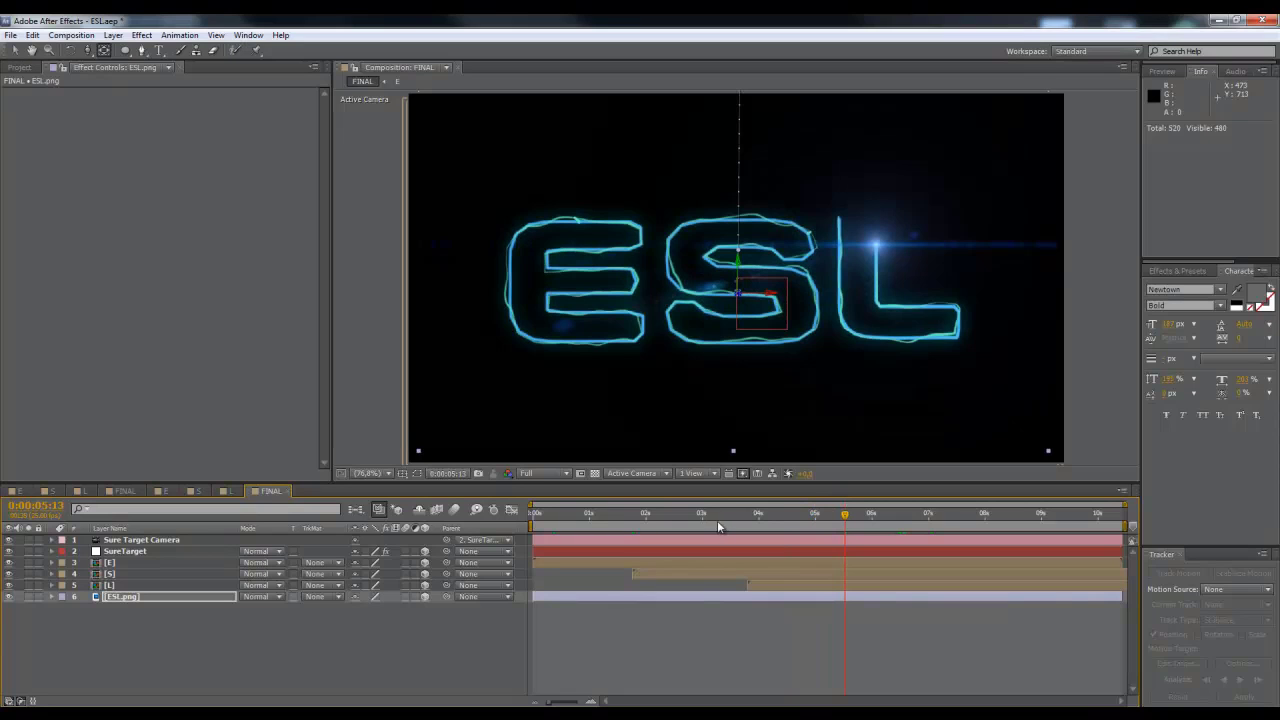
left_click_drag(688, 527, 796, 516)
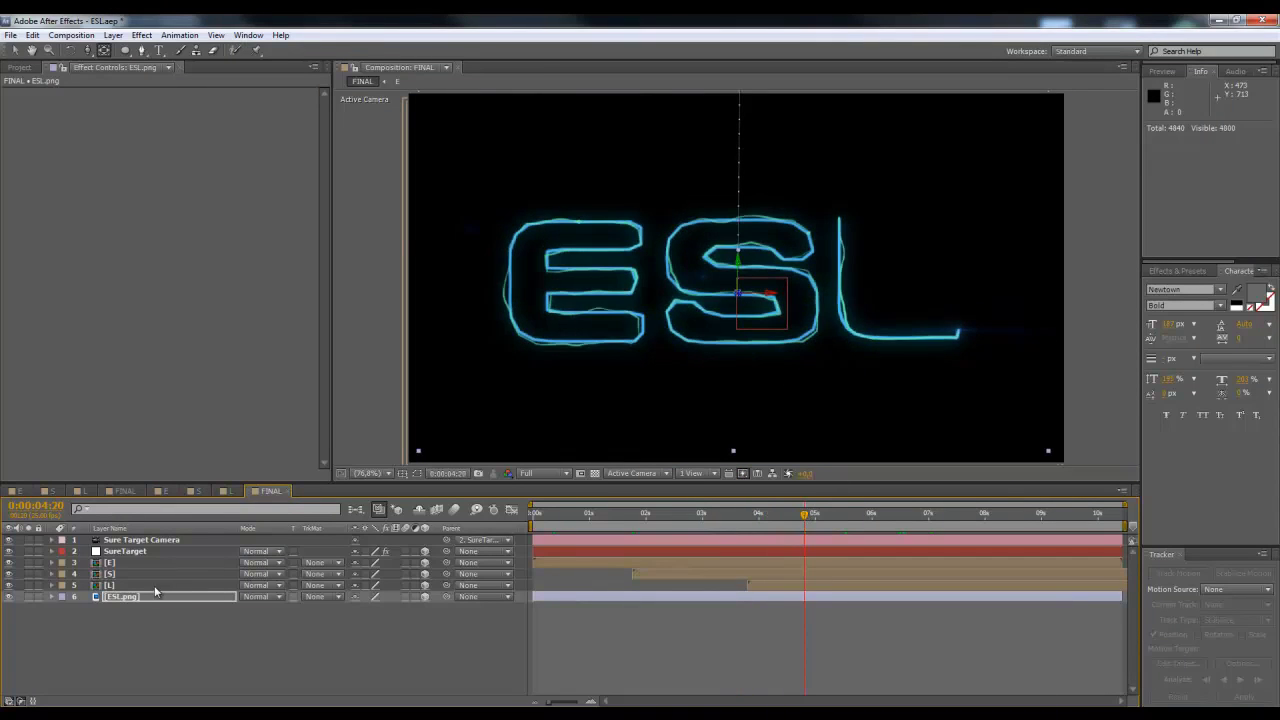
left_click_drag(600, 527, 751, 492)
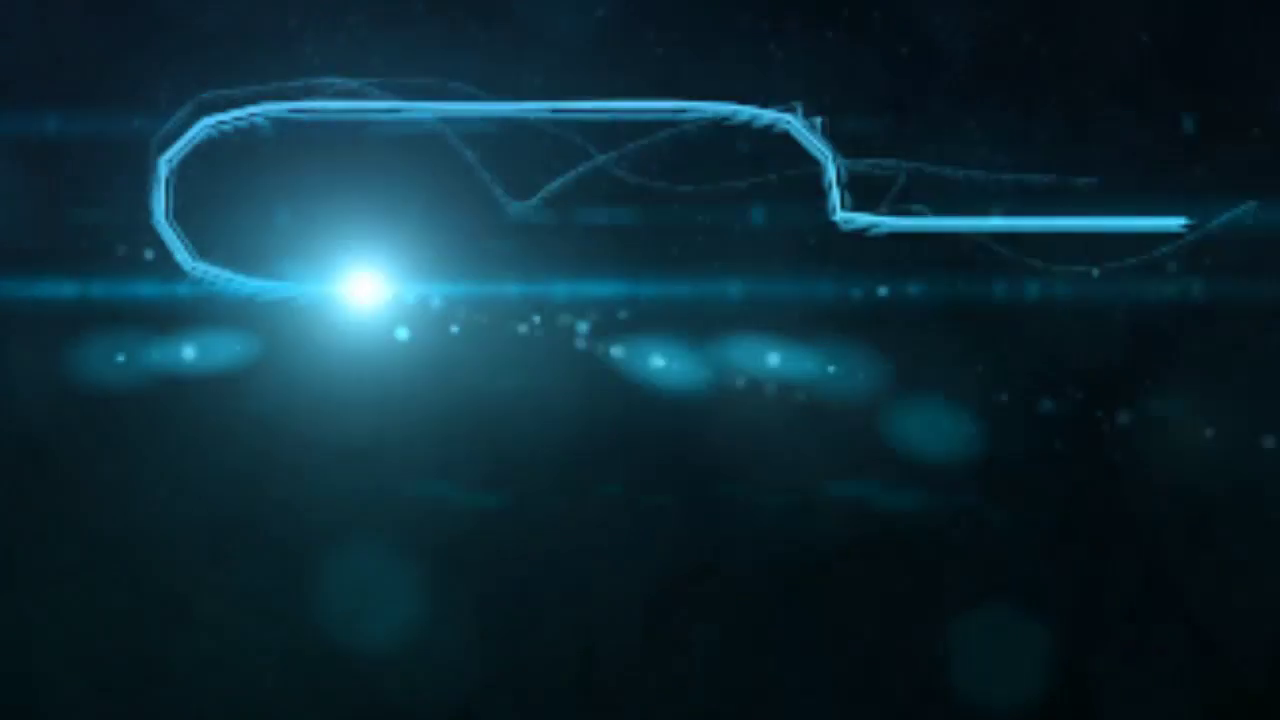